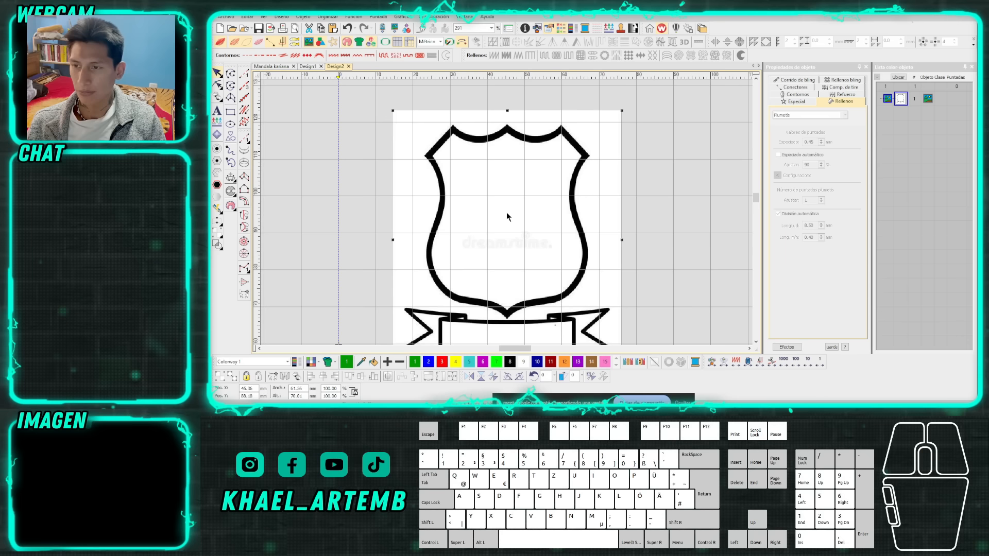
Move the shield template image sideways so it is roughly centred on the vertical guide at zero.
left_click_drag(504, 159, 381, 186)
scroll(381, 186, "down", 2)
mouse_move(507, 211)
left_mouse_down()
mouse_move(486, 212)
mouse_move(523, 209)
left_mouse_up()
scroll(487, 212, "up", 1)
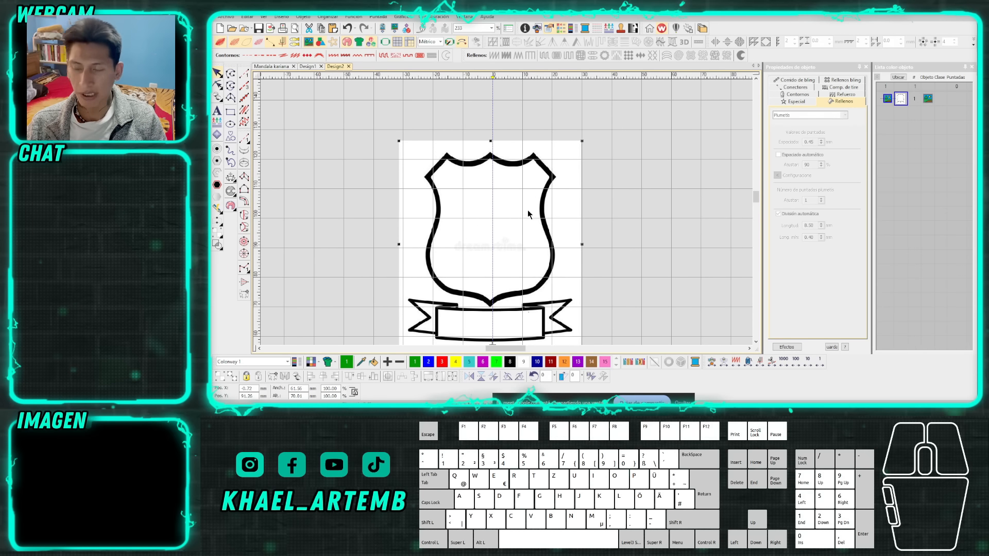
scroll(528, 211, "up", 2)
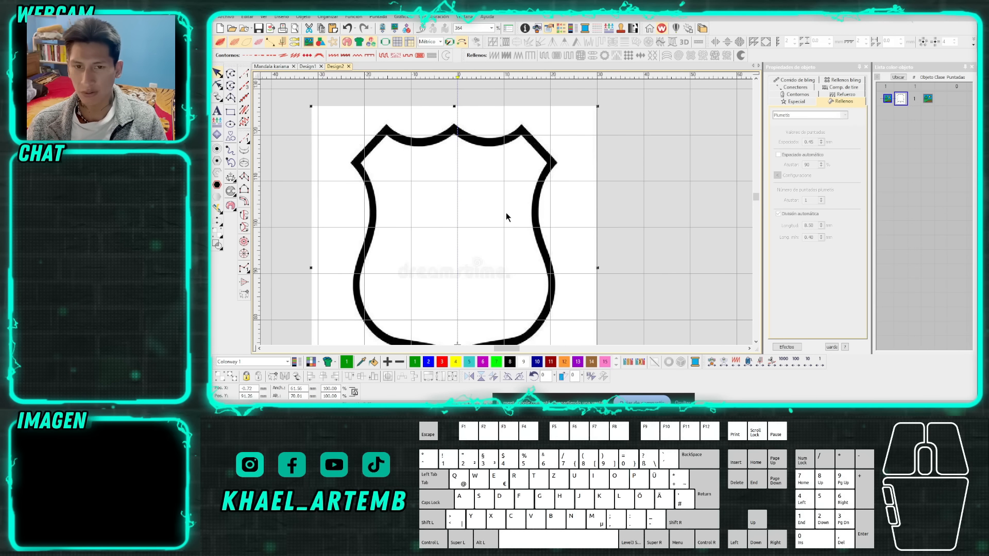
Set the height of the template image to 70 mm.
scroll(508, 213, "down", 1)
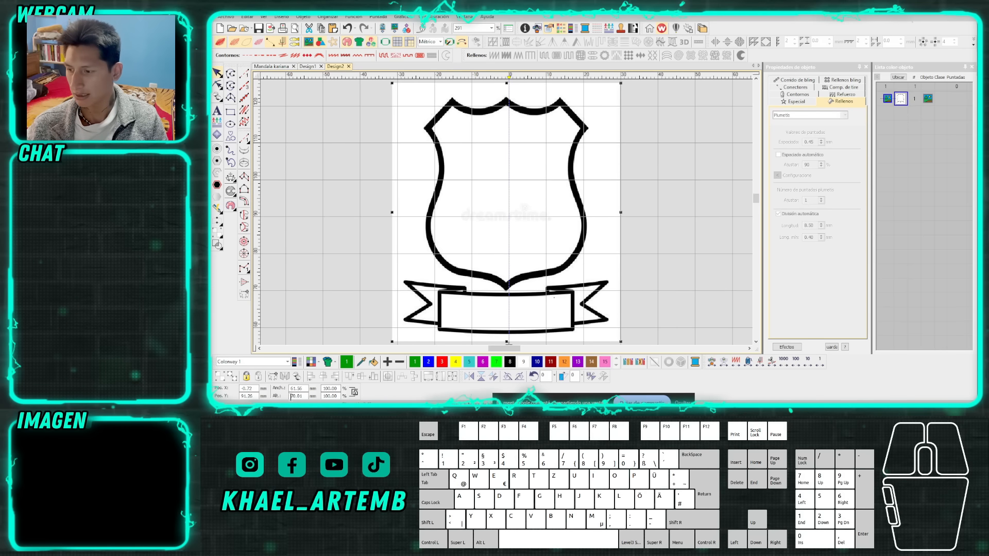
type("70")
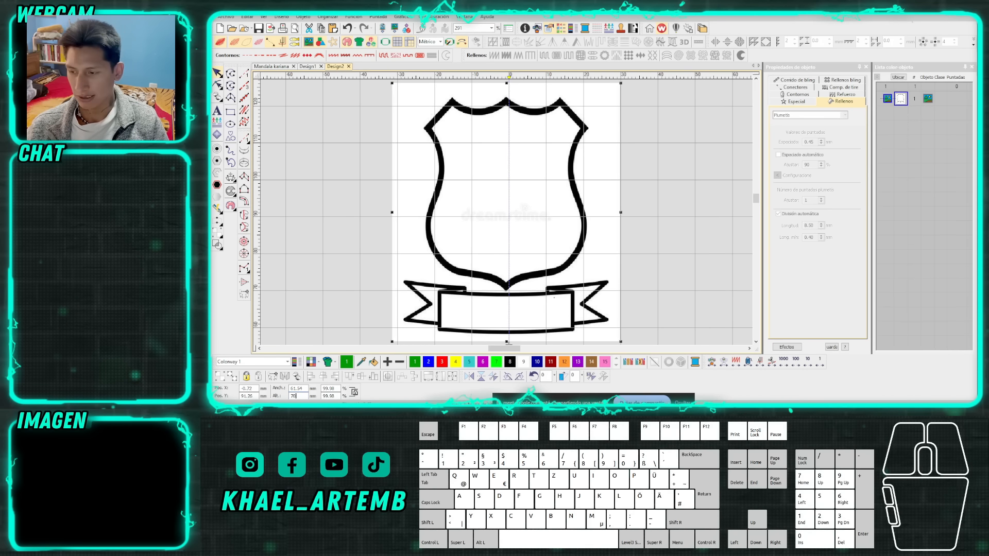
key("Return")
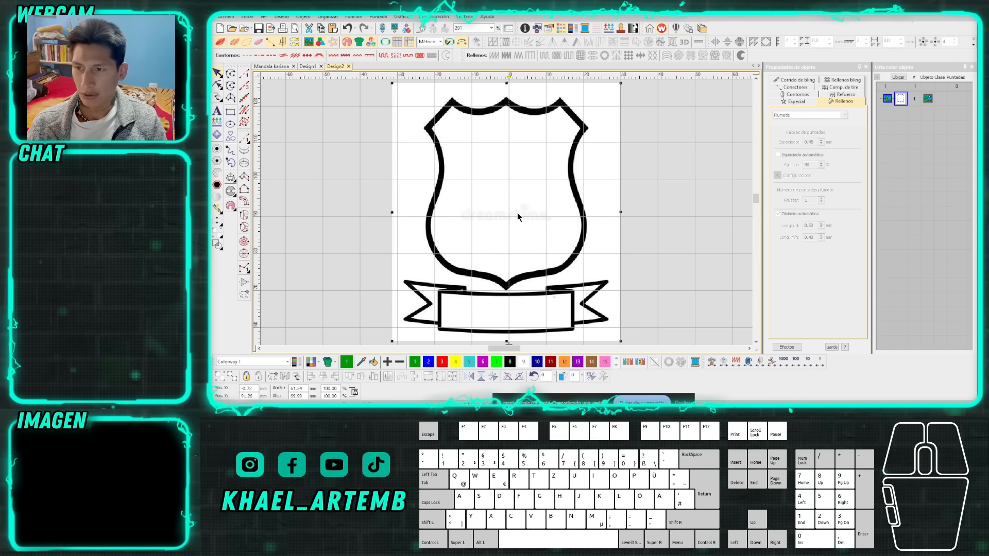
Nudge the image sideways until the shield's upper and lower centre points line up with the vertical guide at zero.
scroll(507, 217, "up", 1)
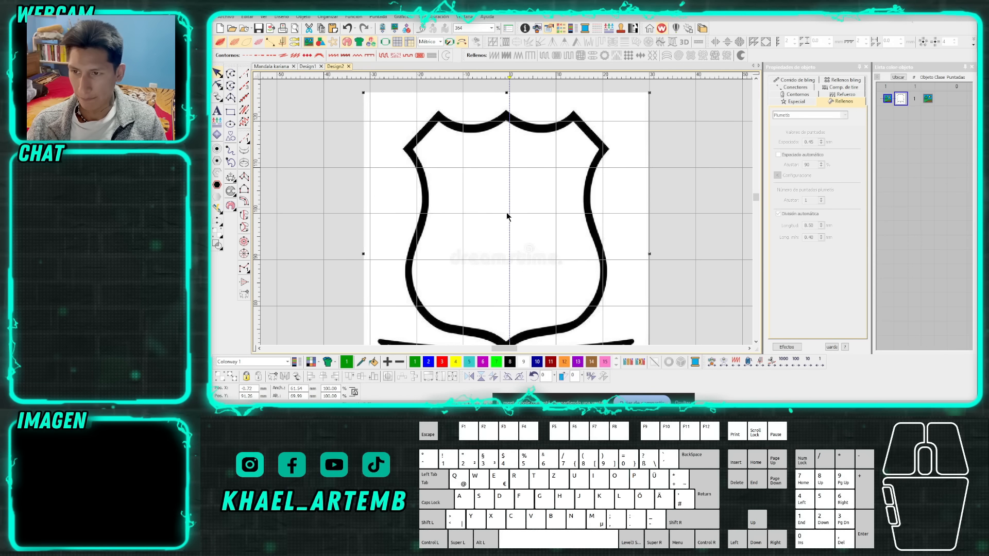
scroll(507, 206, "down", 1)
scroll(506, 223, "up", 1)
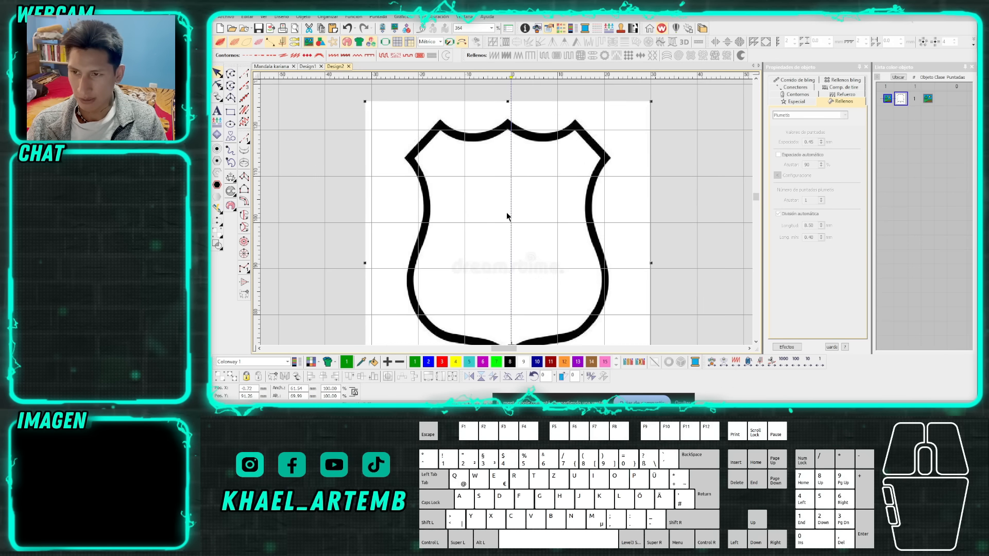
scroll(514, 163, "up", 3)
left_click_drag(502, 81, 505, 77)
scroll(506, 213, "down", 5)
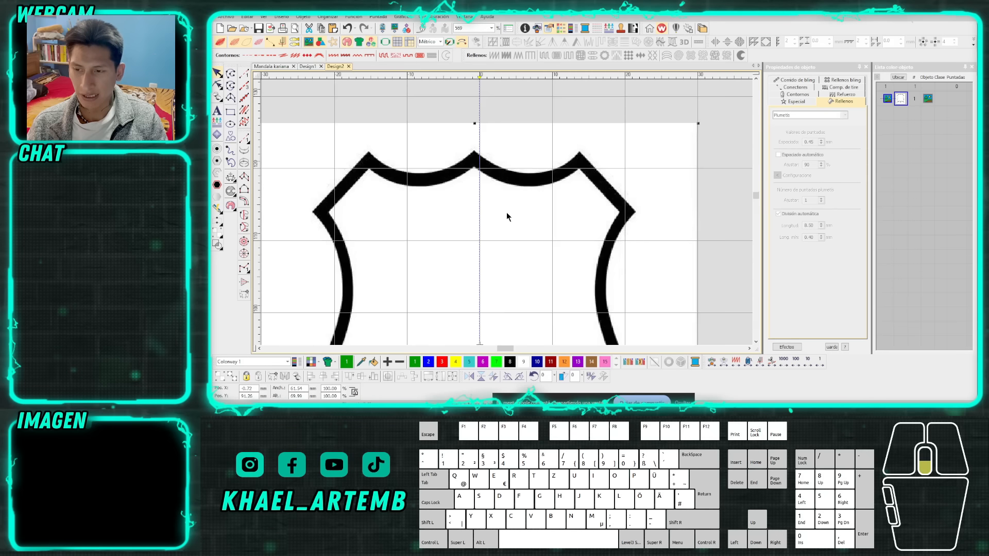
scroll(503, 220, "up", 1)
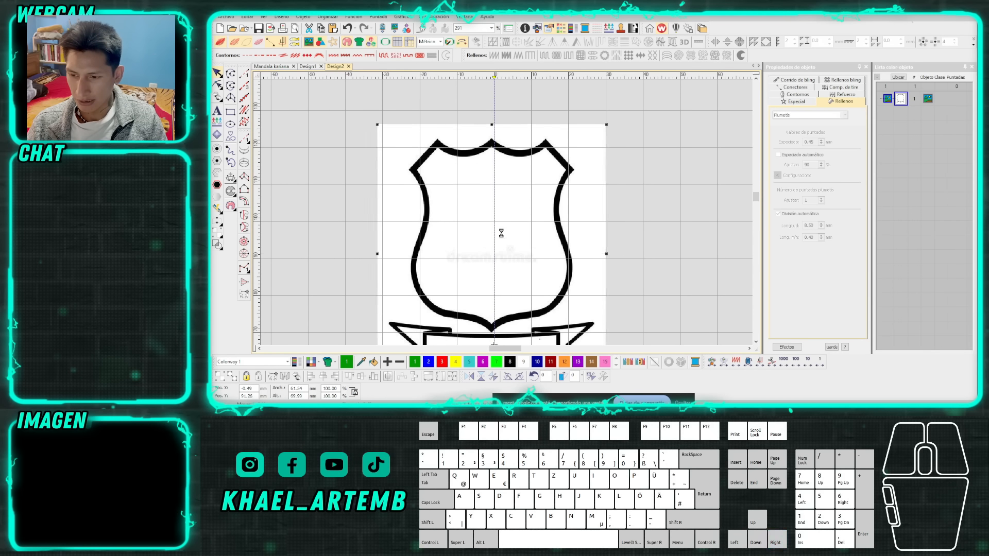
scroll(506, 216, "up", 3)
scroll(507, 216, "down", 1)
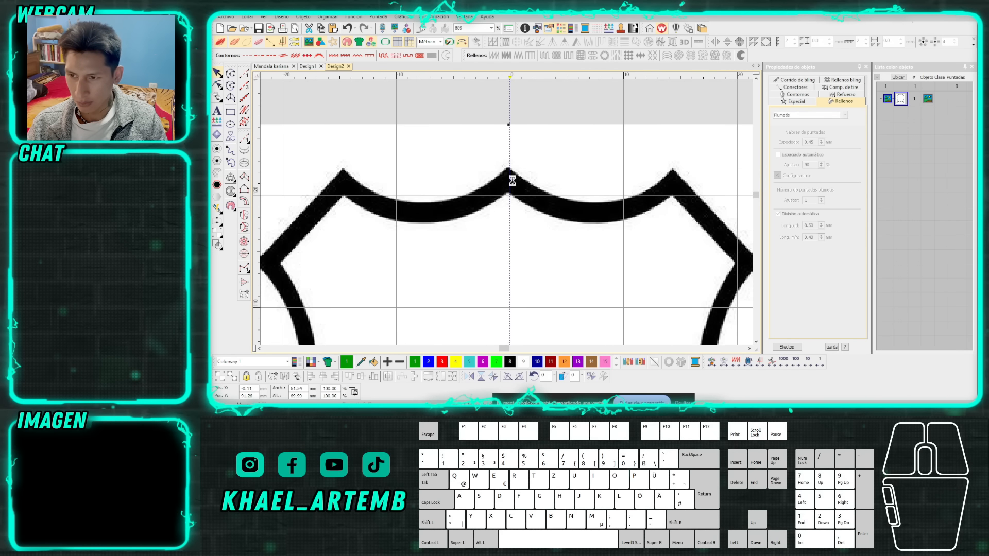
scroll(507, 259, "down", 2)
scroll(507, 259, "up", 4)
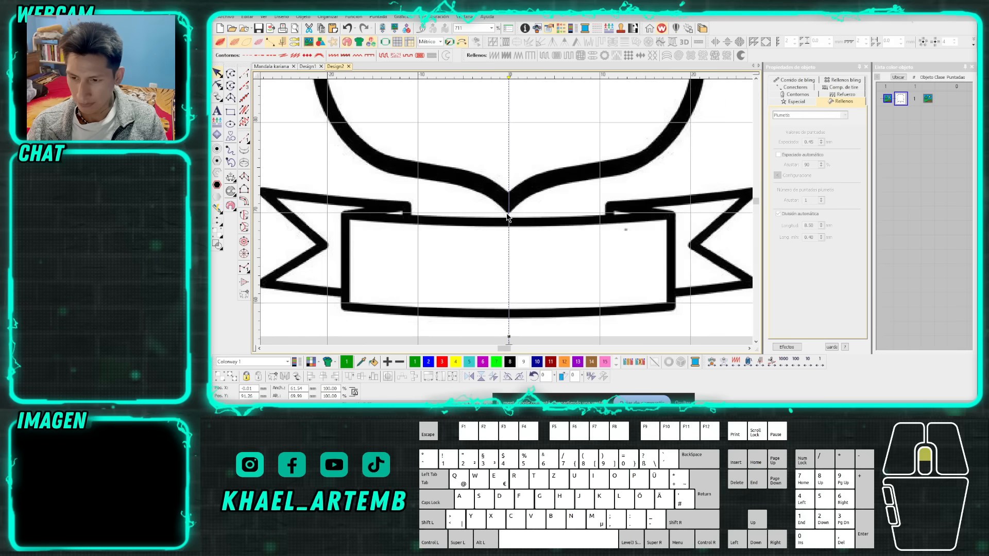
scroll(507, 211, "down", 6)
scroll(507, 205, "up", 1)
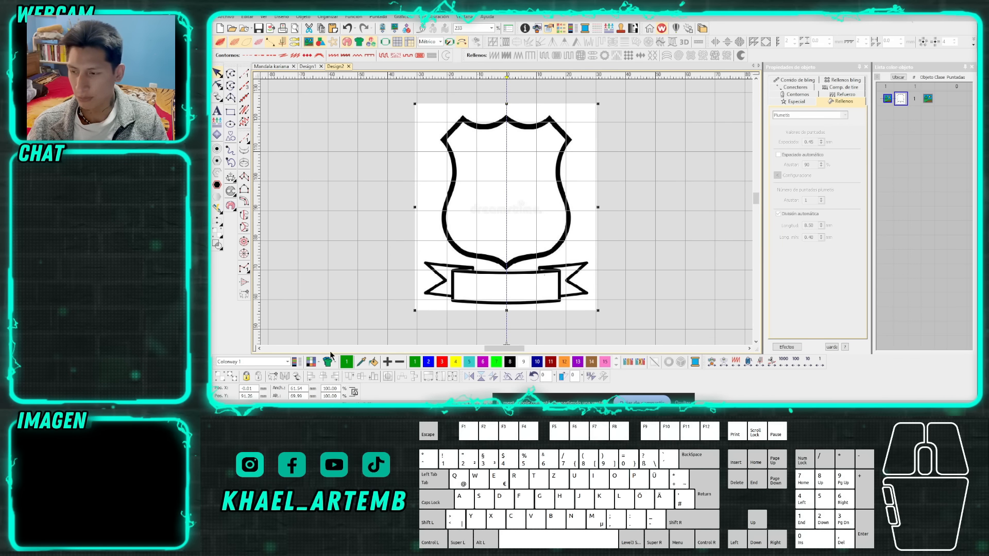
Lock the template image in place.
left_click(247, 396)
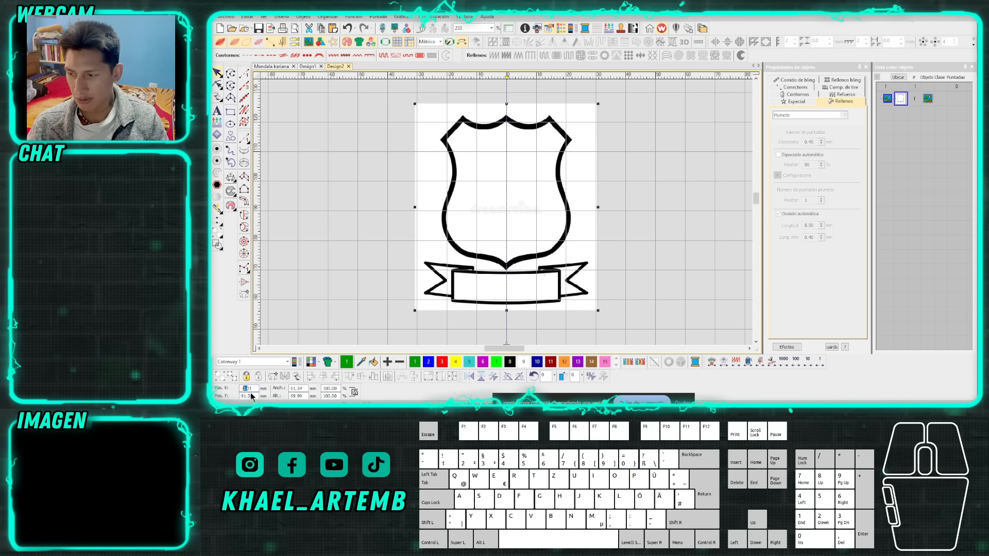
scroll(505, 214, "down", 1)
scroll(507, 217, "up", 1)
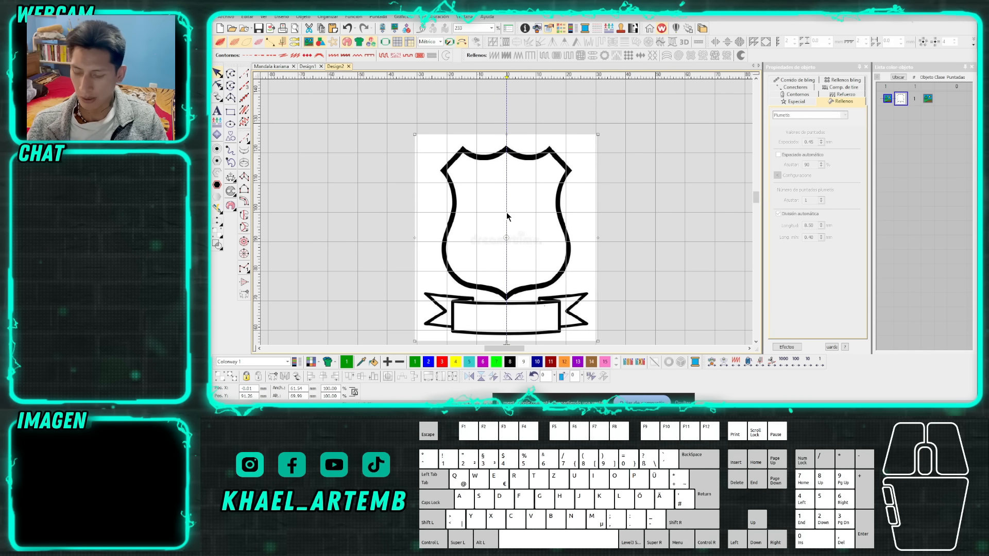
key("k")
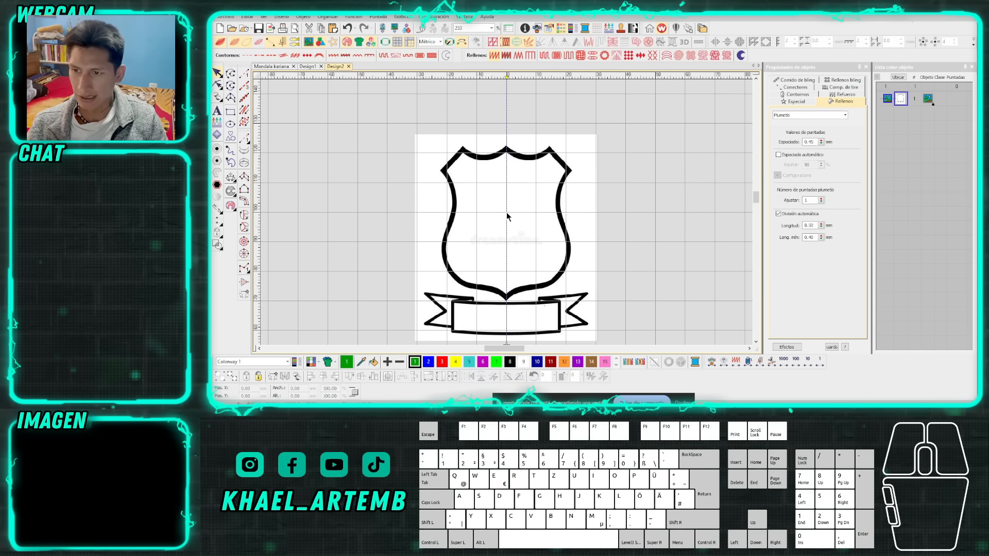
Start a Run outline at the shield's upper centre point and trace the left upper arc to the outer left corner.
left_click(246, 74)
scroll(505, 154, "up", 4)
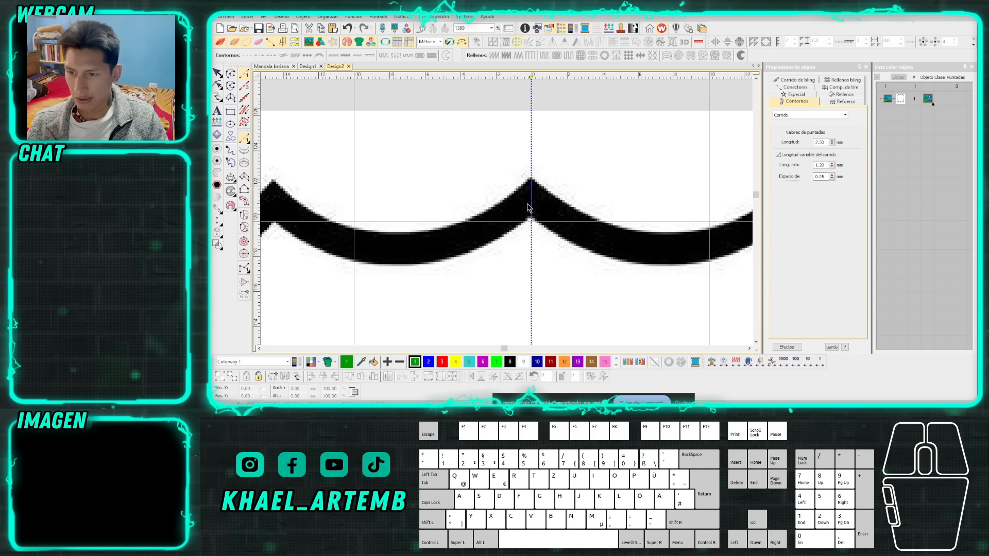
left_click(532, 203)
left_click(437, 243)
scroll(419, 236, "down", 1)
left_click(461, 206)
left_click(384, 287)
Continue the outline with curve points down the shield's left side and around its lower left bulge.
scroll(383, 288, "down", 1)
right_click(508, 202)
right_click(508, 258)
scroll(498, 294, "down", 1)
scroll(503, 214, "up", 1)
right_click(505, 222)
right_click(500, 257)
scroll(527, 264, "down", 1)
scroll(519, 126, "down", 1)
scroll(531, 221, "up", 1)
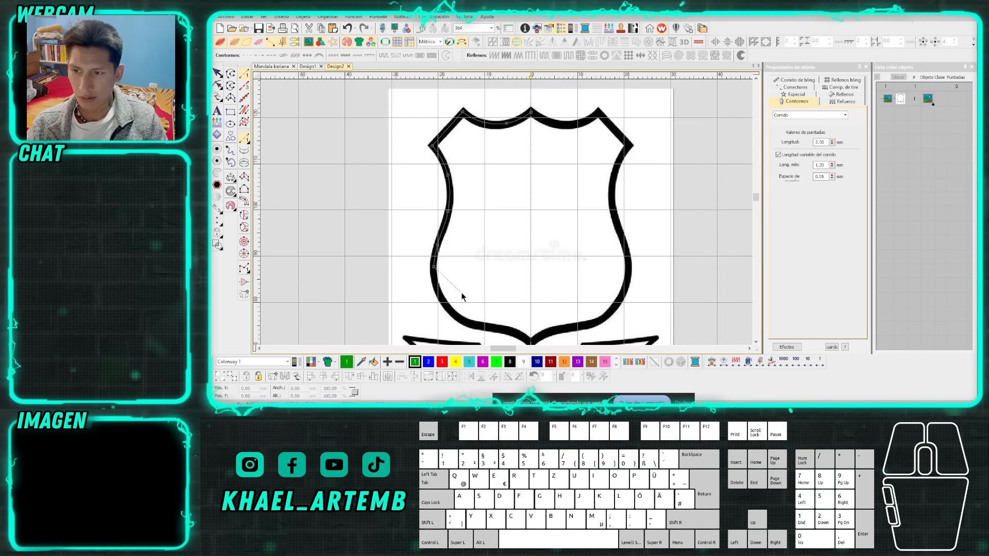
scroll(461, 292, "up", 1)
right_click(437, 293)
right_click(456, 316)
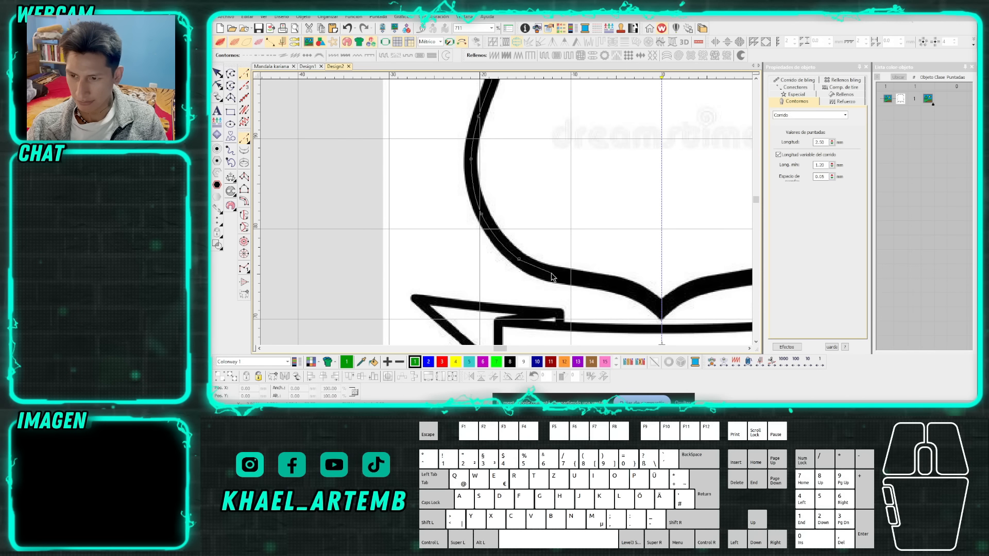
Trace the shield's lower left curve to the bottom centre tip and finish the half outline.
scroll(551, 277, "up", 1)
right_click(562, 275)
right_click(604, 282)
right_click(635, 290)
left_click(643, 261)
key("Return")
scroll(507, 214, "down", 3)
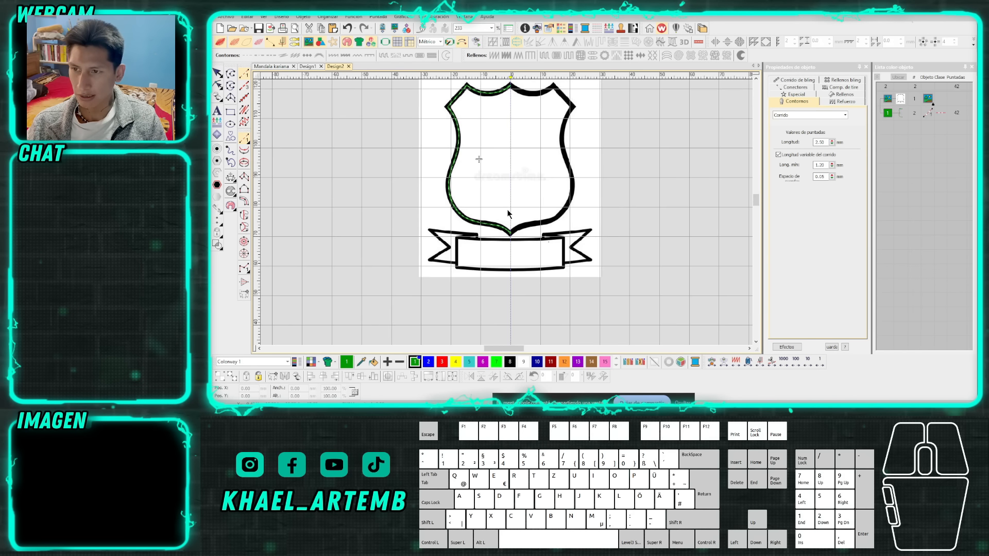
scroll(507, 213, "up", 1)
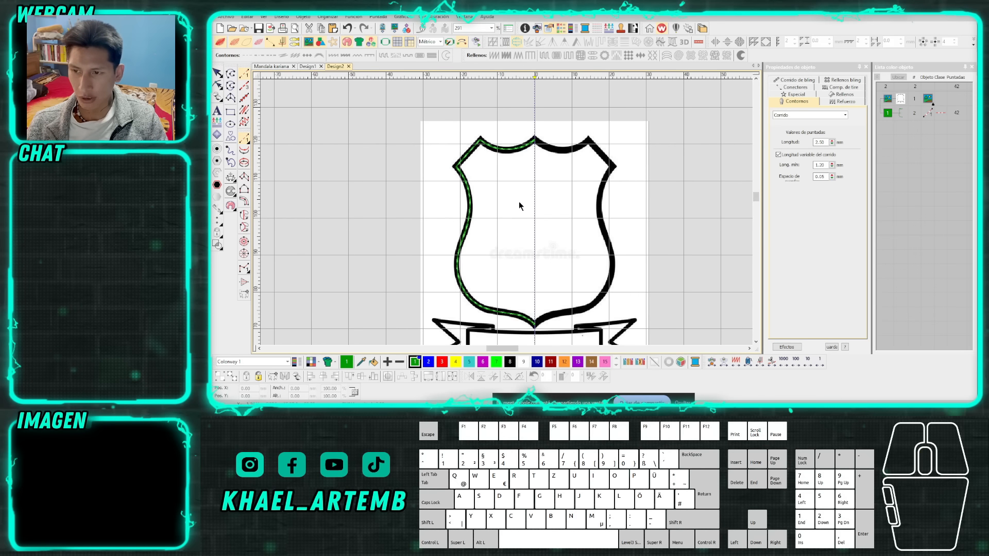
Duplicate the traced left half outline in place and select the copy.
left_click(217, 74)
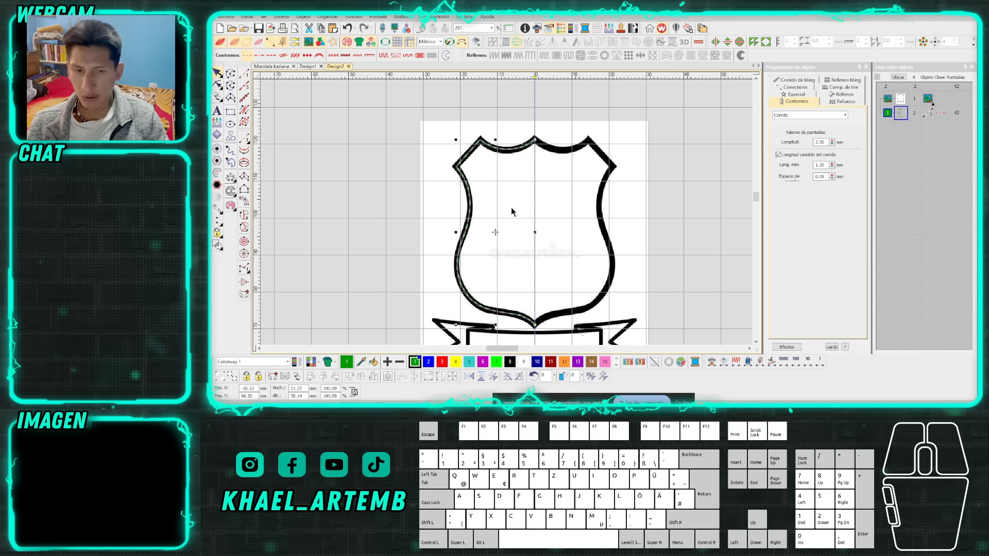
key("ctrl+c")
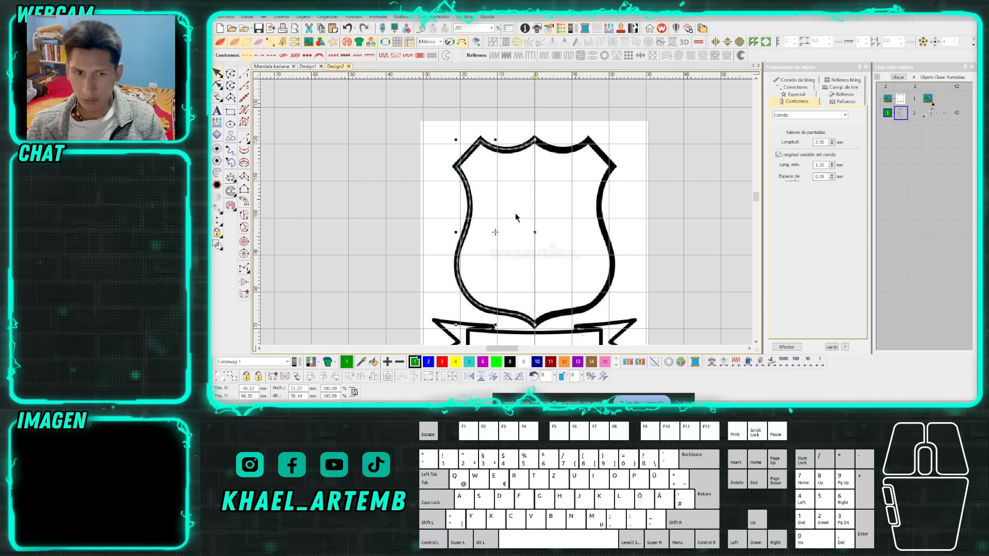
right_click(470, 225)
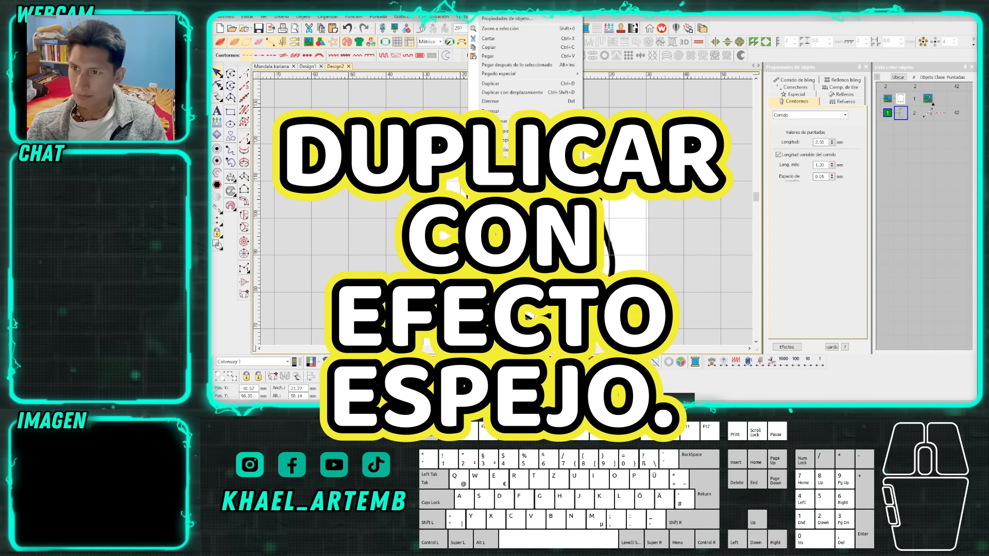
left_click(499, 88)
left_click(899, 127)
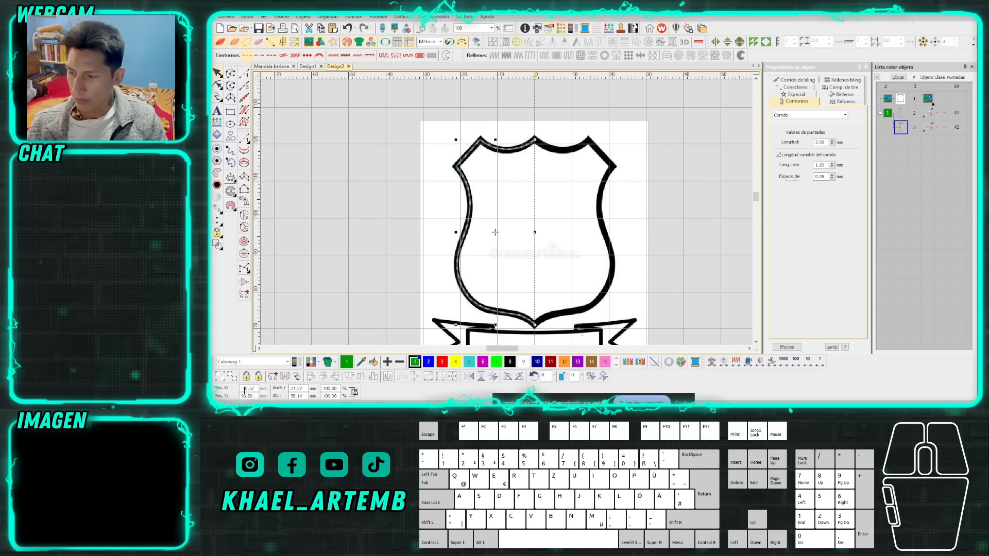
Hide the background image and select the duplicated half outline.
left_click(399, 225)
key("d")
scroll(506, 212, "down", 1)
scroll(505, 212, "up", 2)
scroll(506, 211, "down", 1)
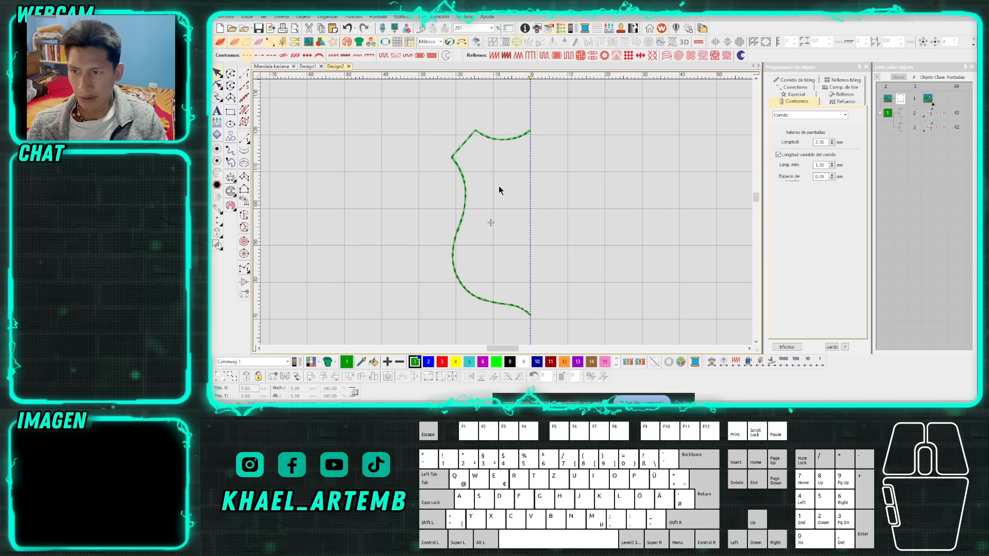
left_click(504, 145)
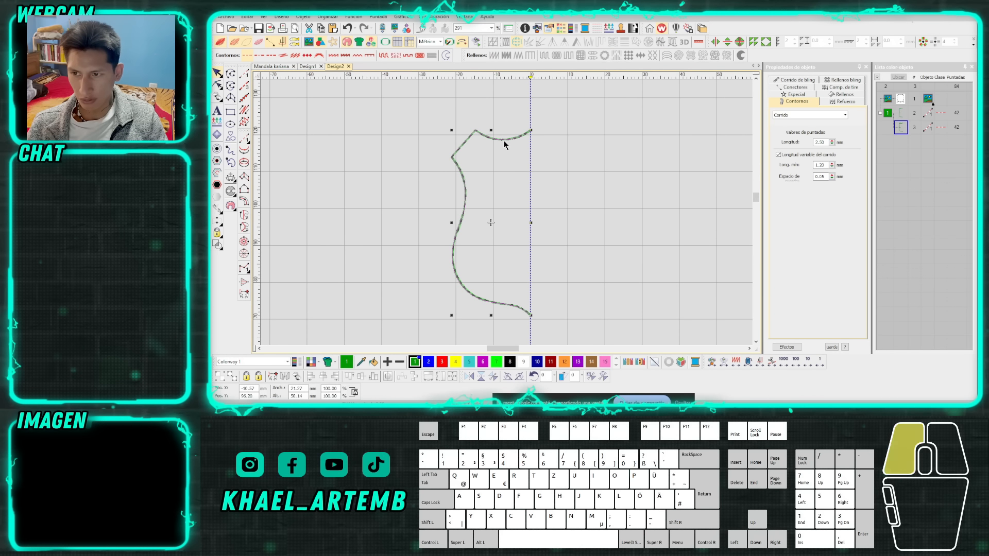
Place a vertical and a horizontal guide through the centre of the selected half outline.
scroll(506, 212, "up", 2)
left_click(512, 78)
left_click_drag(512, 80, 509, 81)
left_click_drag(257, 254, 271, 270)
scroll(490, 235, "down", 1)
Try moving the duplicated outline away from its centre guides, and undo the move.
left_click_drag(496, 204, 469, 201)
key("ctrl+z")
scroll(516, 233, "up", 2)
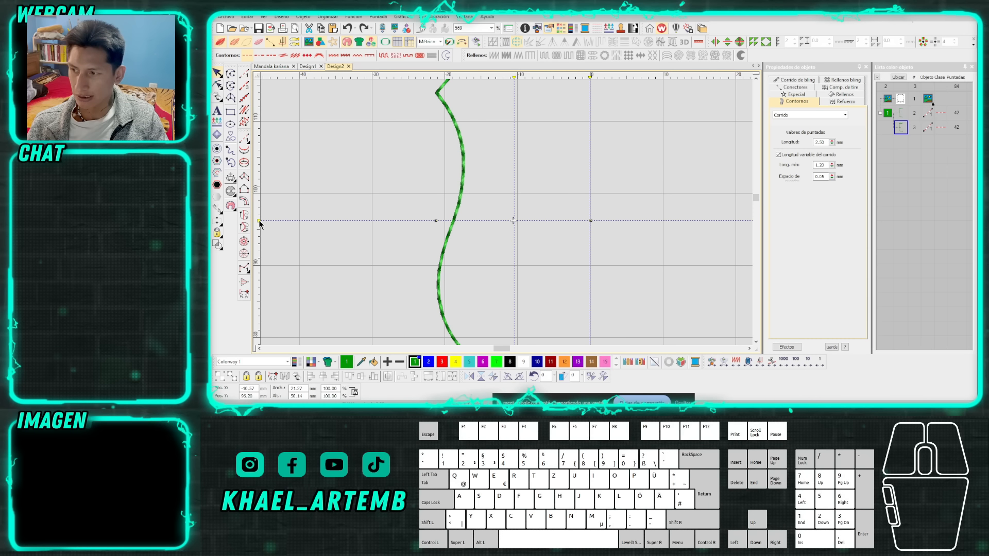
scroll(508, 216, "down", 3)
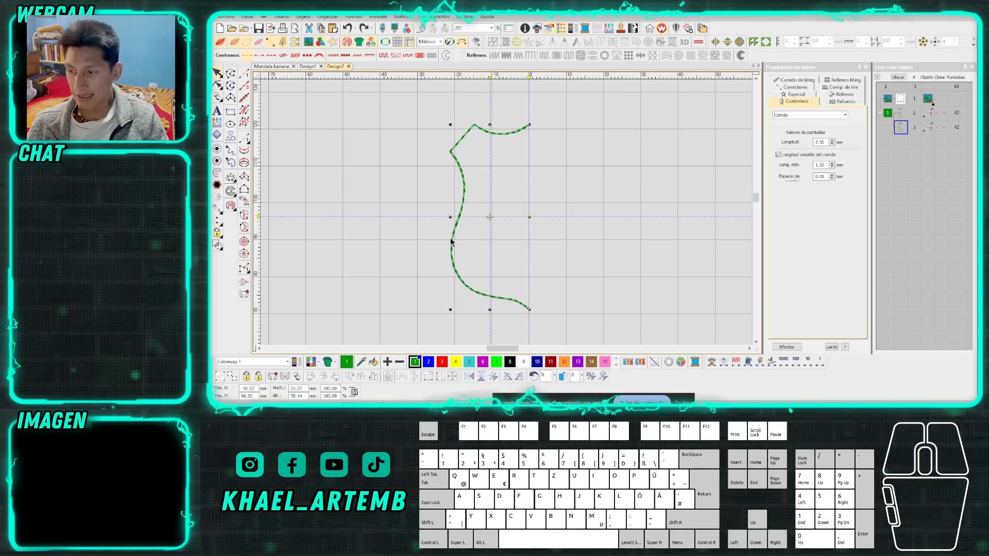
Draw a long horizontal vector line above the outline and a short vertical one on the zero guide, as reference axes.
key("Escape")
left_click(230, 73)
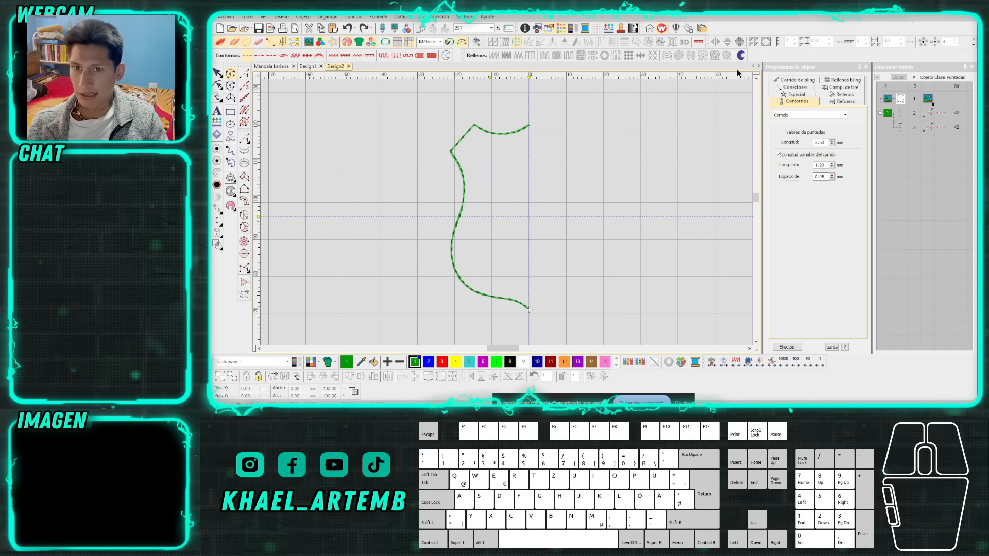
left_click(338, 114)
left_click(702, 114, "ctrl")
key("Return")
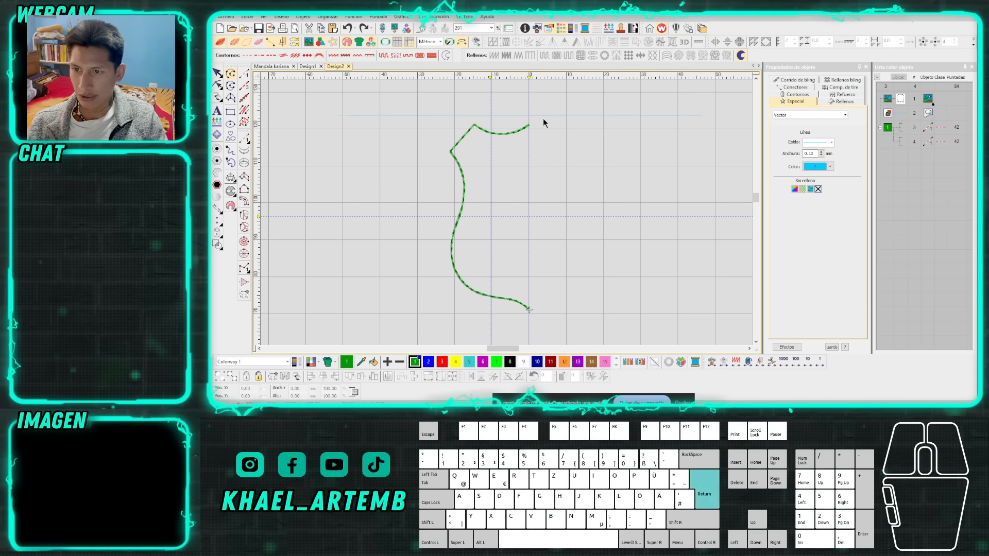
left_click(529, 125)
left_click(519, 150, "ctrl")
key("Return")
scroll(514, 150, "up", 2)
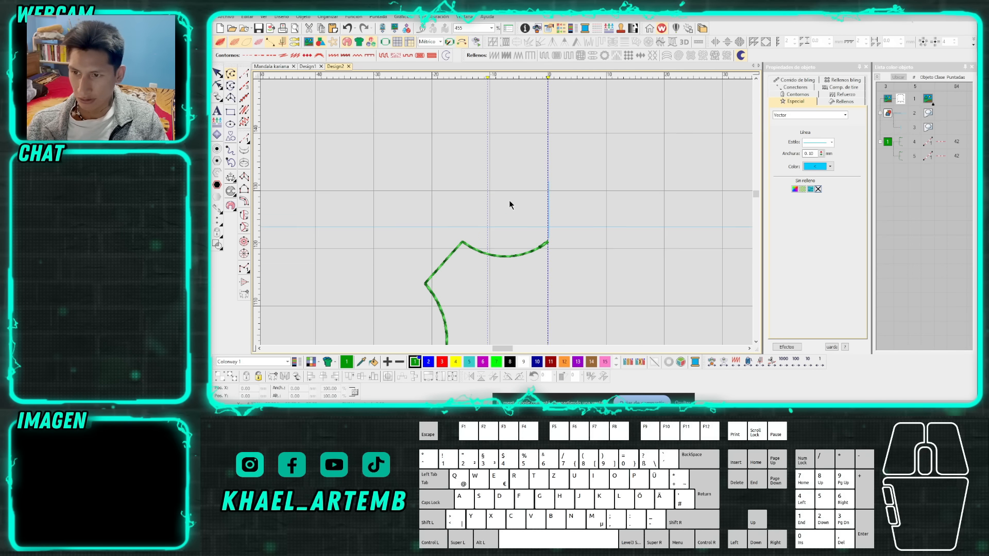
Draw a minus sign to the left of the vertical axis and a plus sign to its right using short vector lines.
scroll(480, 237, "down", 2)
left_click(496, 166)
left_click(507, 165, "ctrl")
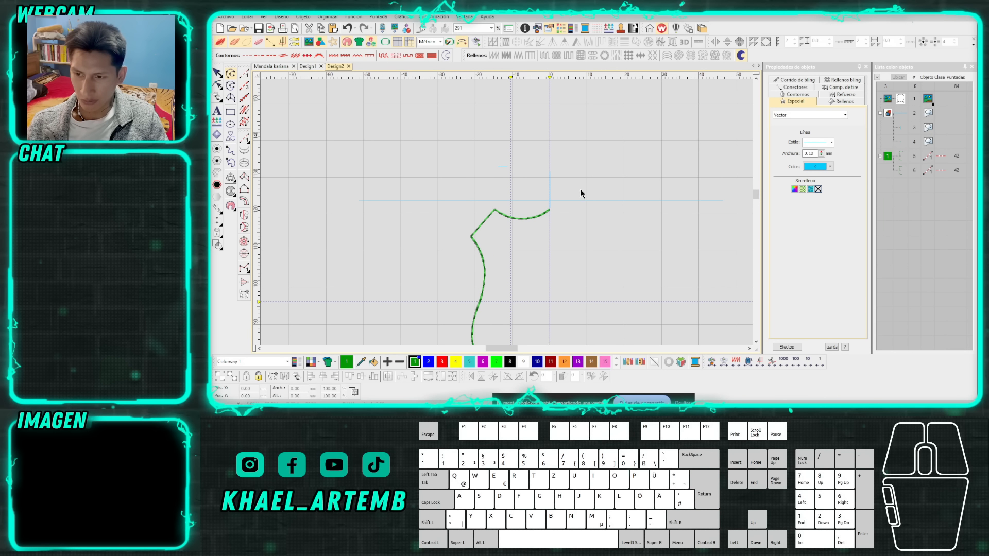
left_click(599, 164)
left_click(611, 164, "ctrl")
key("Return")
left_click(606, 171)
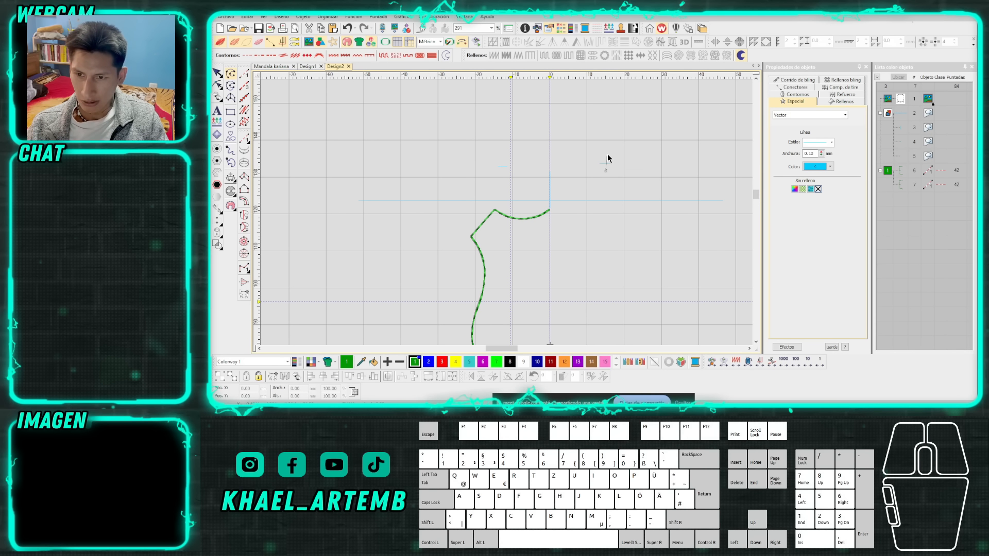
left_click(606, 156, "ctrl")
key("Return")
scroll(536, 246, "down", 1)
key("Escape")
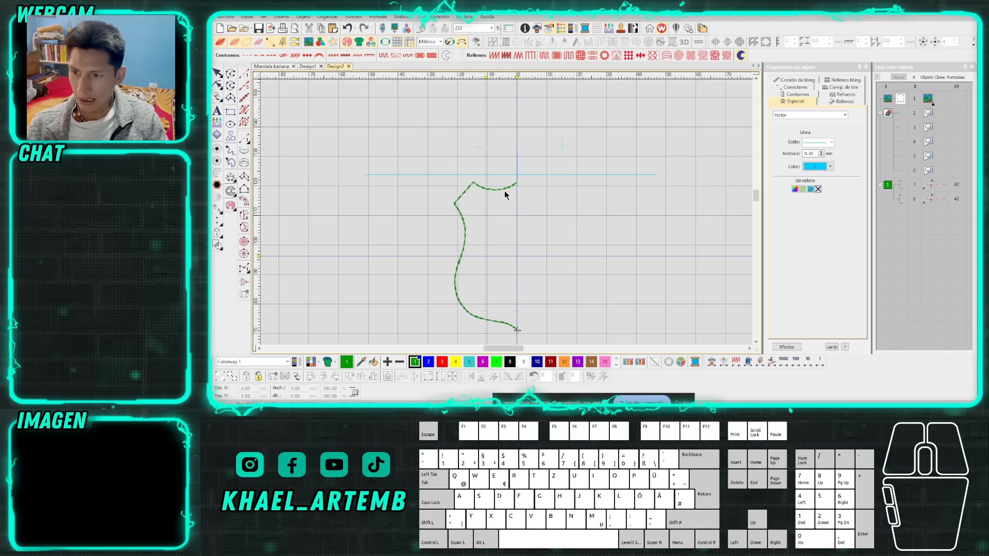
Give the duplicated half outline a positive X position to move it across the vertical zero axis.
left_click(504, 189)
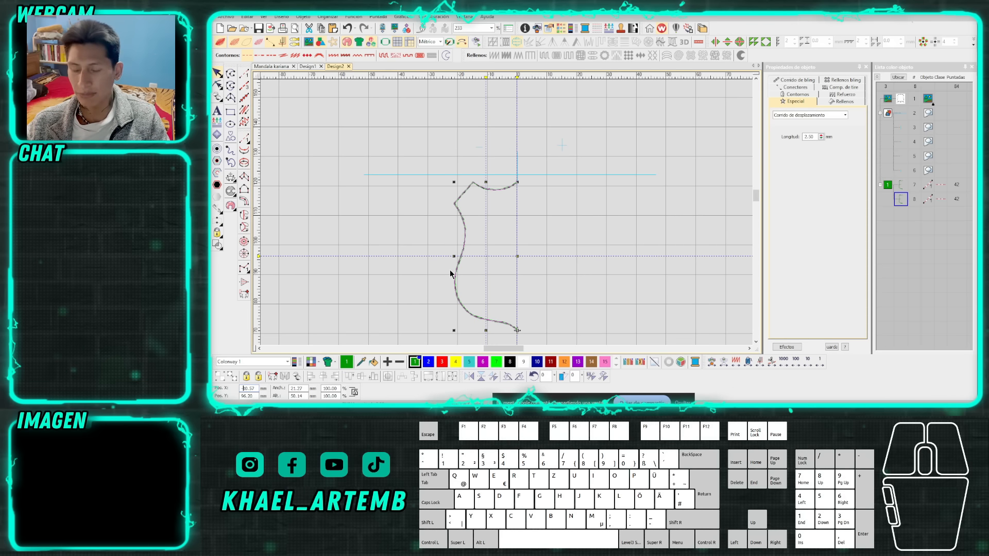
scroll(506, 213, "up", 2)
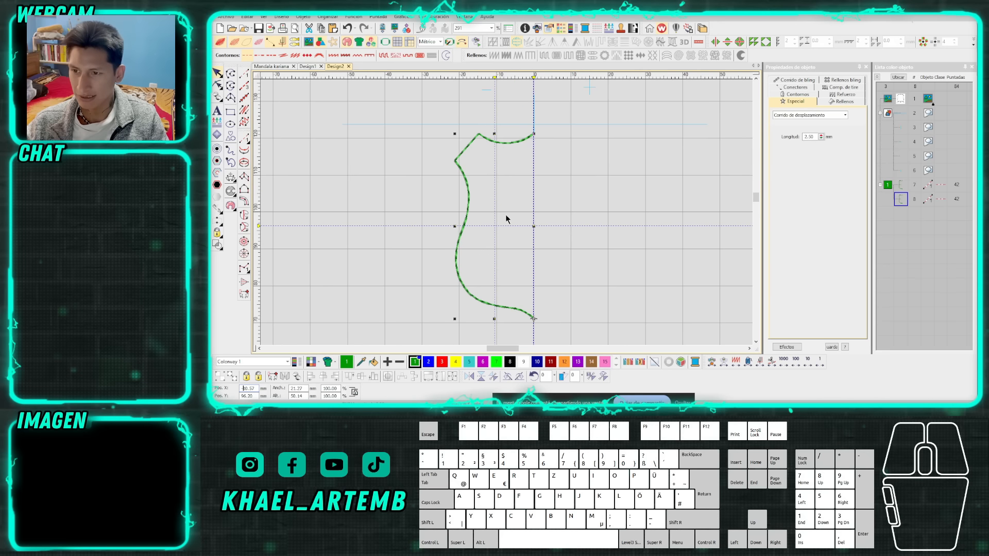
key("Return")
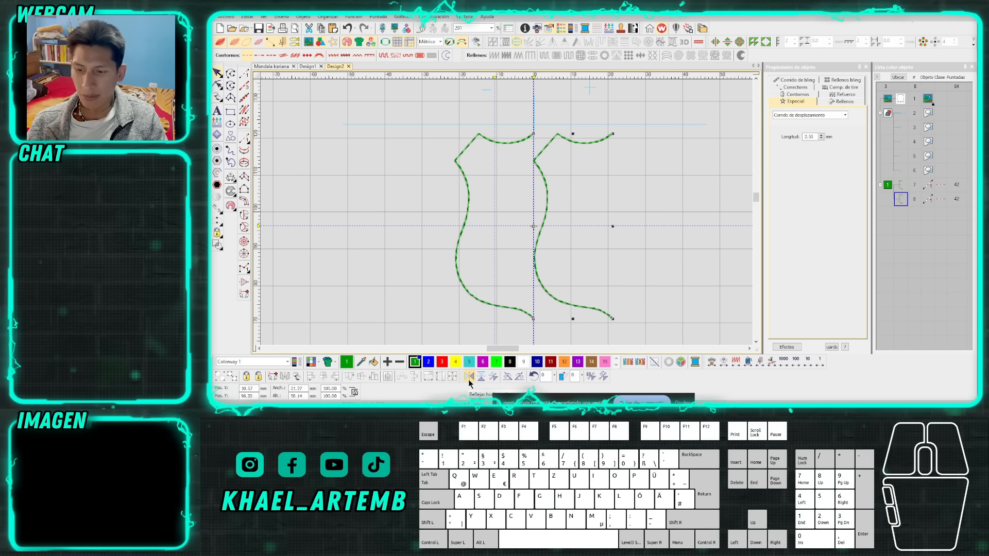
Mirror the duplicated half outline horizontally to form the shield's right side, and select both halves.
left_click(683, 402)
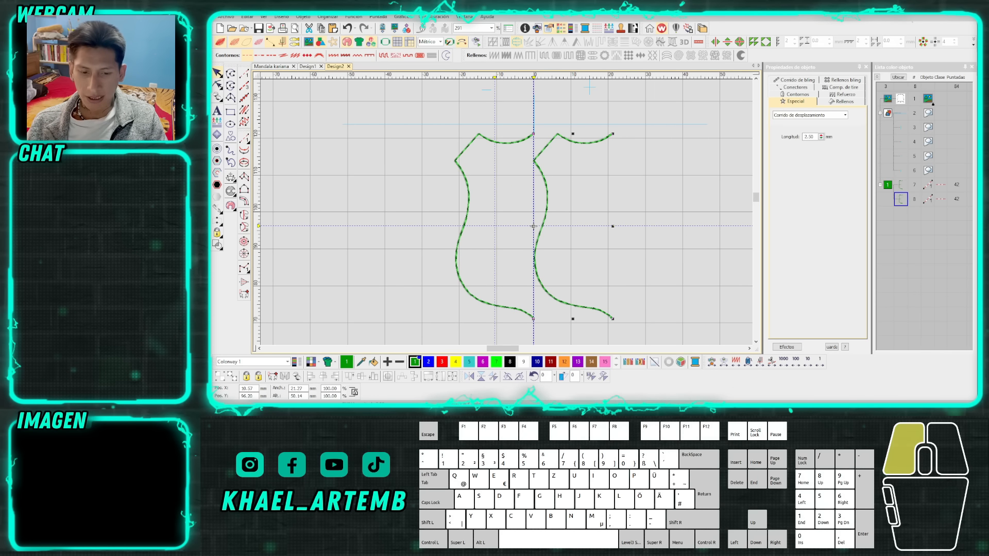
left_click(469, 377)
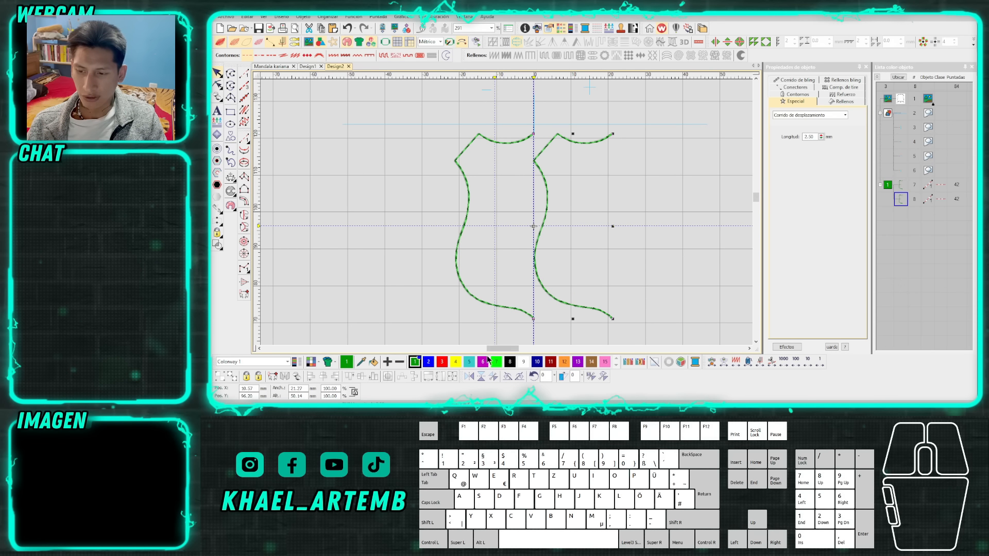
left_click(469, 376)
scroll(507, 216, "down", 3)
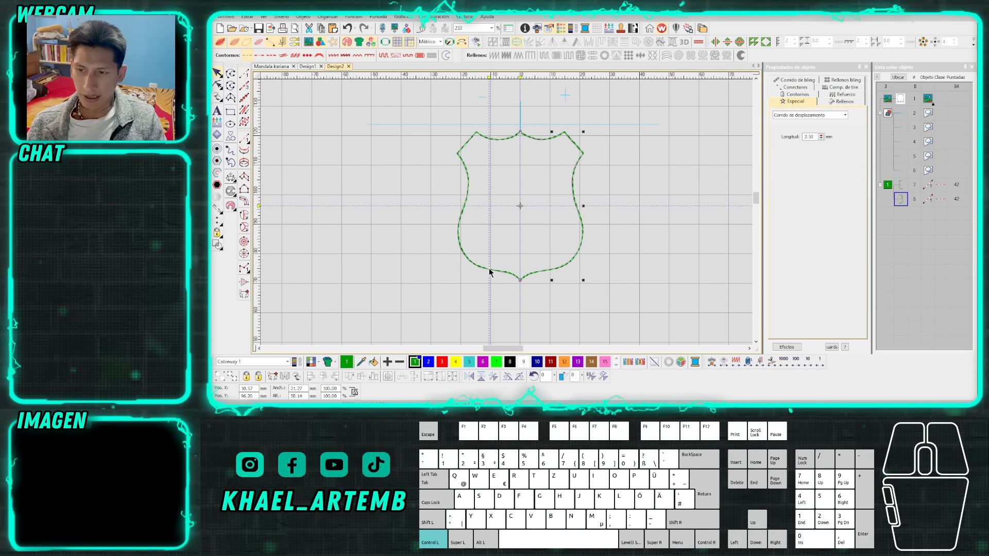
left_click(490, 272, "ctrl")
Check the participants in the Google Meet call and return to the embroidery design.
mouse_move(337, 406)
left_click(319, 391)
left_click(915, 222)
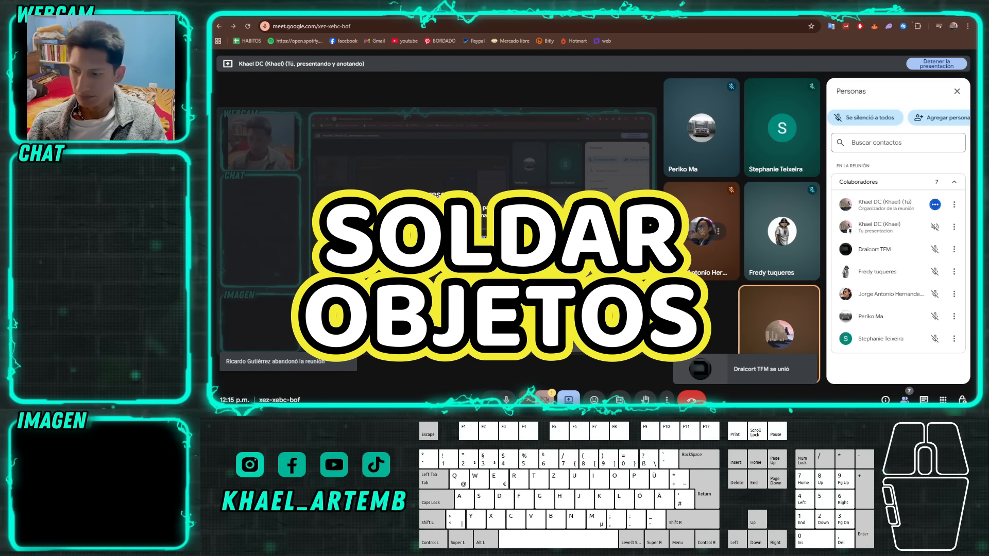
left_click(437, 404)
Try to weld the two selected shield halves using the Soldar shaping option.
scroll(448, 247, "down", 1)
scroll(499, 210, "up", 2)
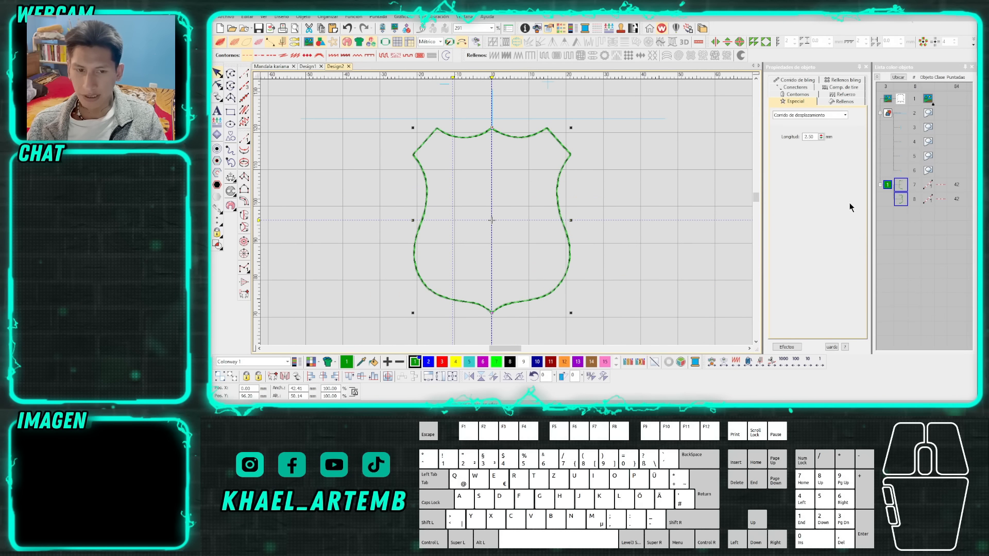
right_click(501, 247)
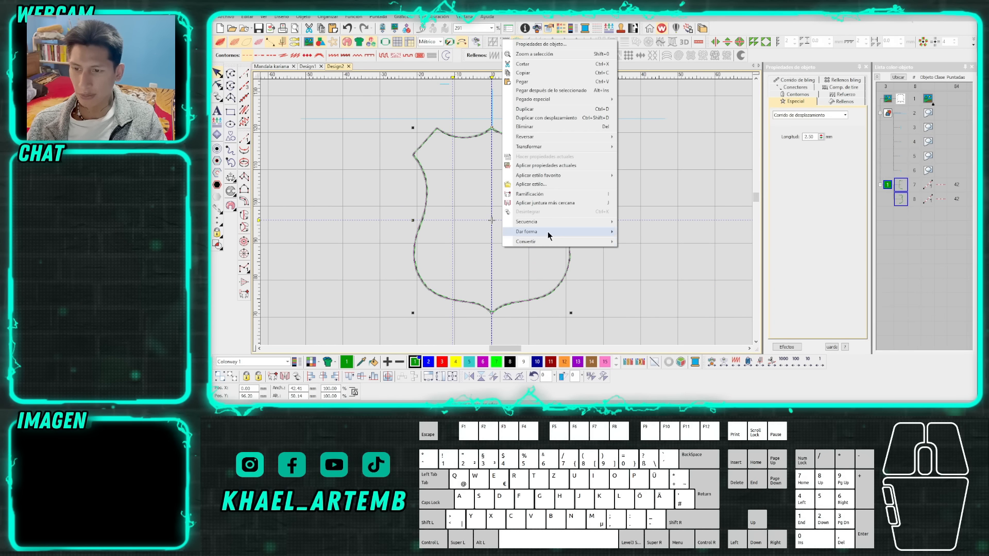
mouse_move(549, 230)
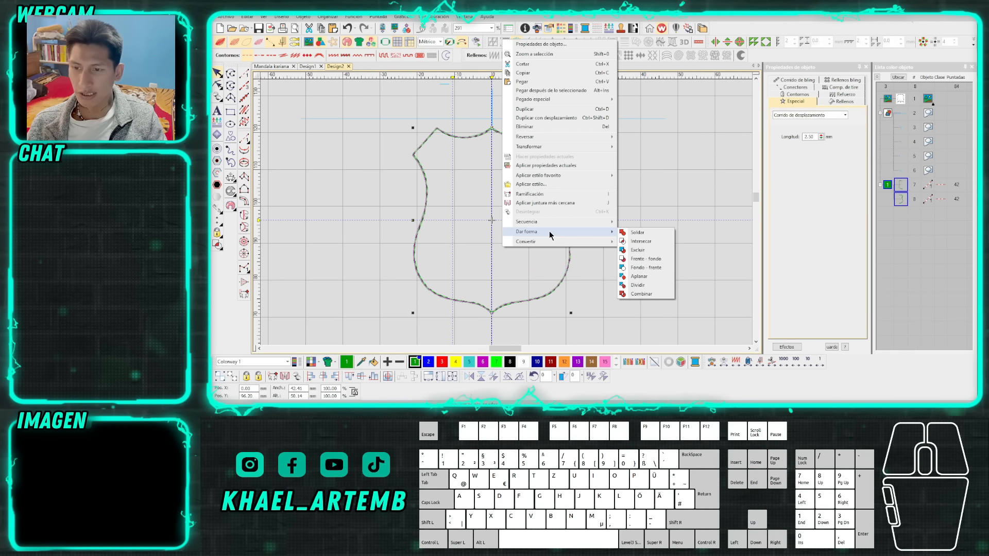
left_click(642, 234)
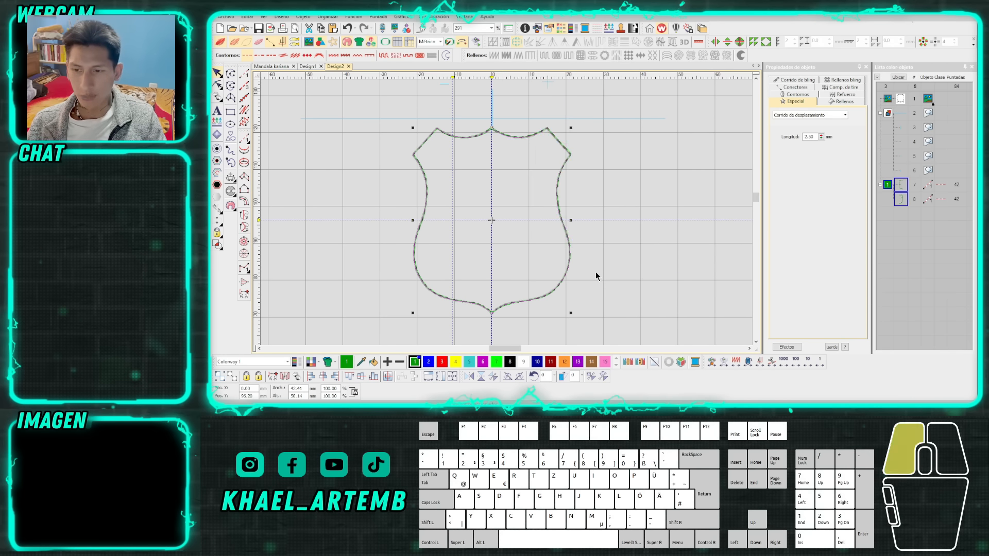
Convert the right and left shield halves separately from running stitch to satin Columna C outlines.
left_click(570, 261)
right_click(570, 266)
left_click(599, 257)
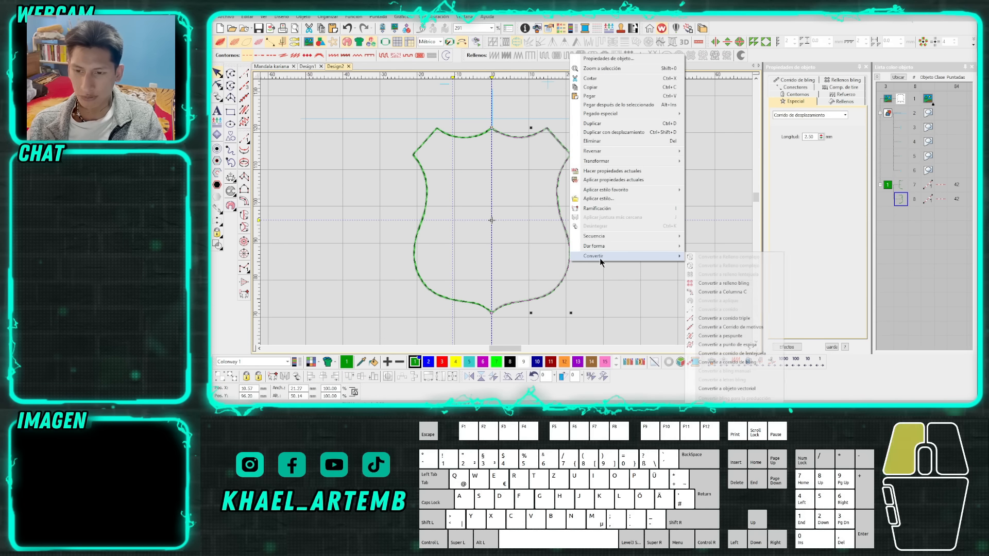
key("Return")
key("Escape")
right_click(477, 304)
mouse_move(571, 293)
left_click(665, 302)
key("Escape")
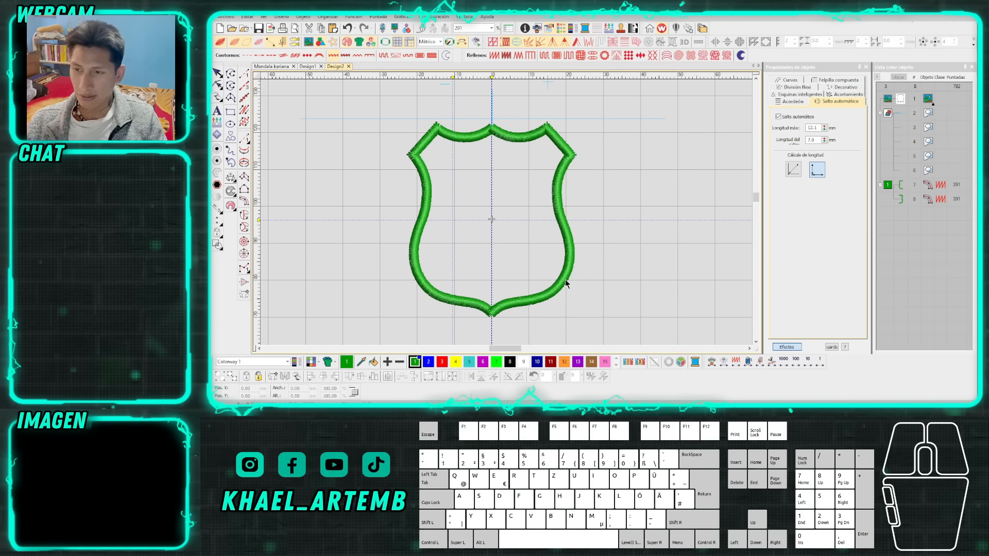
Inspect the satin junction at the shield's upper centre and undo the conversion of both halves.
scroll(505, 163, "up", 5)
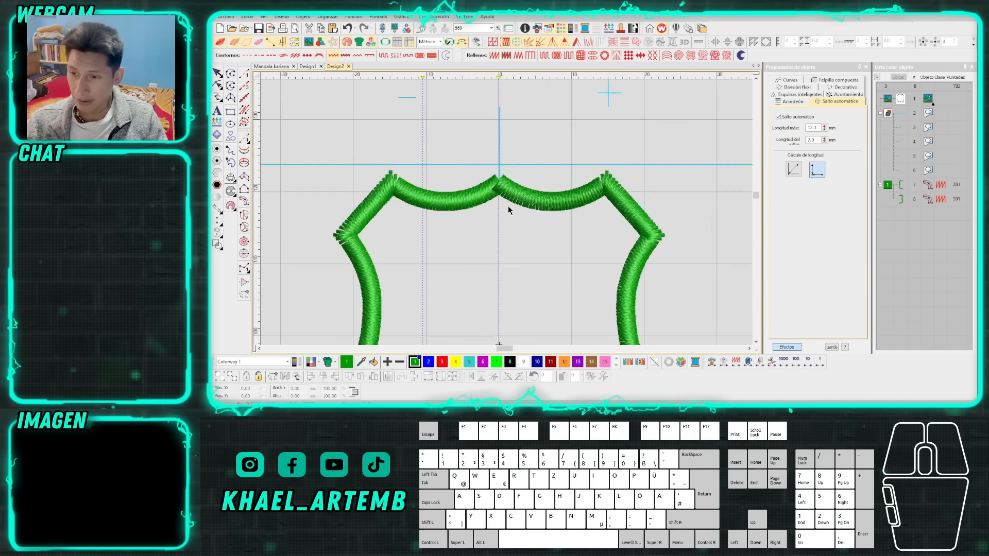
key("t")
key("t")
scroll(505, 222, "down", 5)
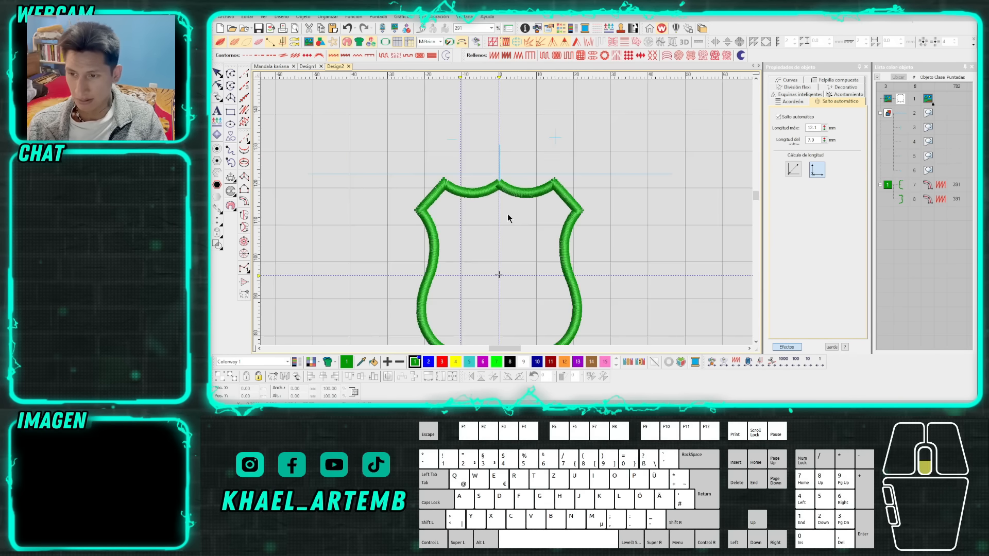
key("ctrl+z")
Weld the left and right shield halves into a single outline.
left_click(558, 215)
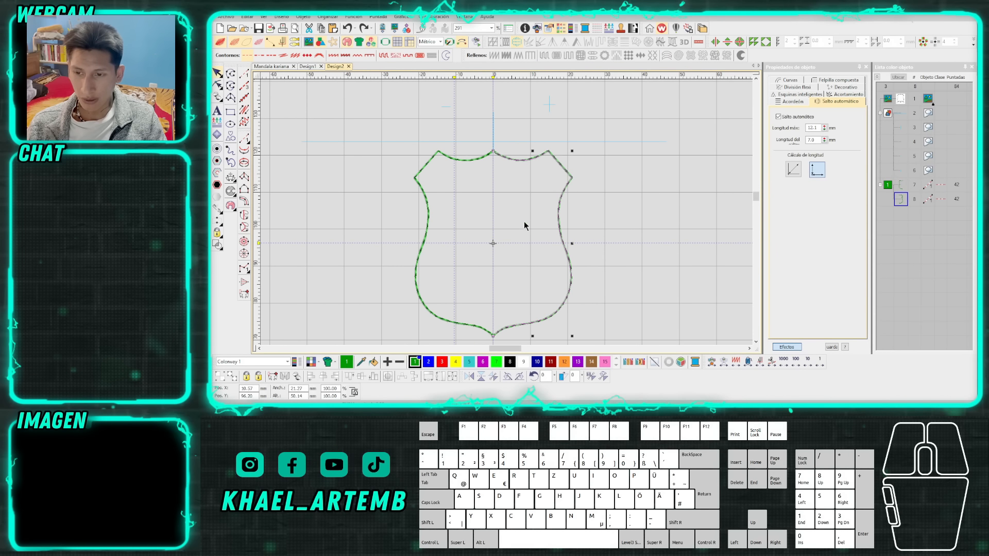
left_click(425, 231, "ctrl")
left_click(426, 231, "ctrl")
right_click(468, 229)
left_click(541, 213)
left_click(608, 214)
left_click_drag(559, 201, 527, 203)
key("ctrl+z")
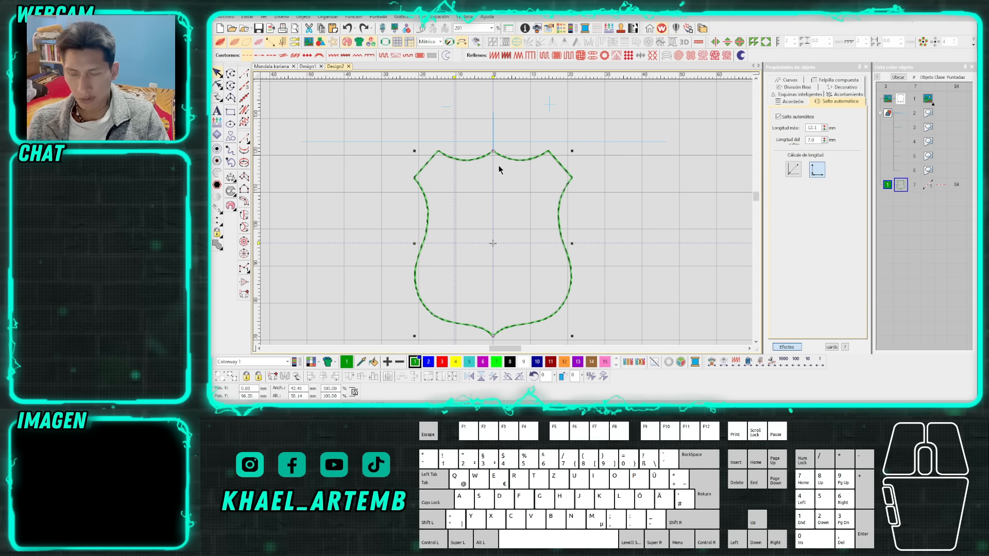
Separate the welded shield outline back into two halves and show the nodes at its lower tip.
scroll(508, 216, "down", 1)
scroll(508, 214, "up", 1)
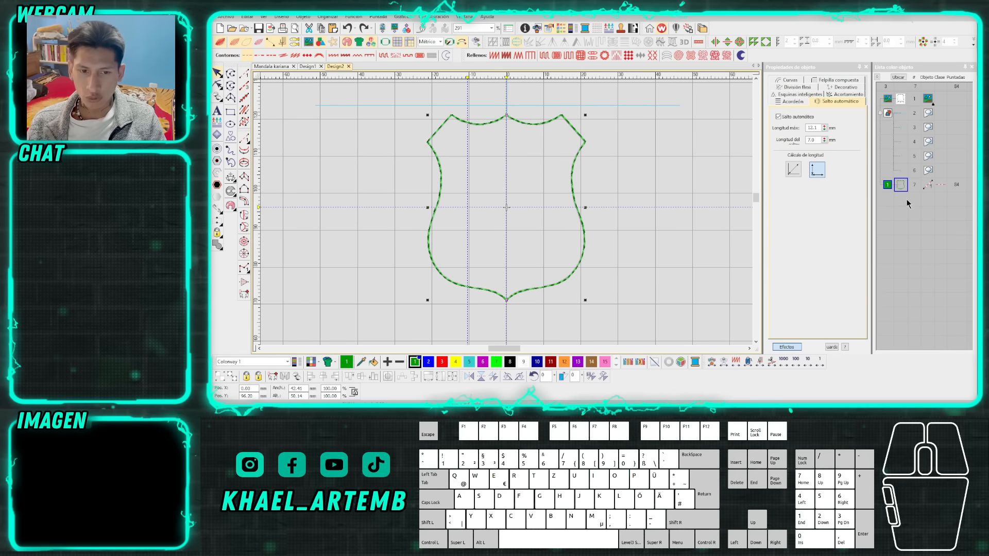
scroll(504, 301, "up", 6)
key("h")
key("t")
key("ctrl+k")
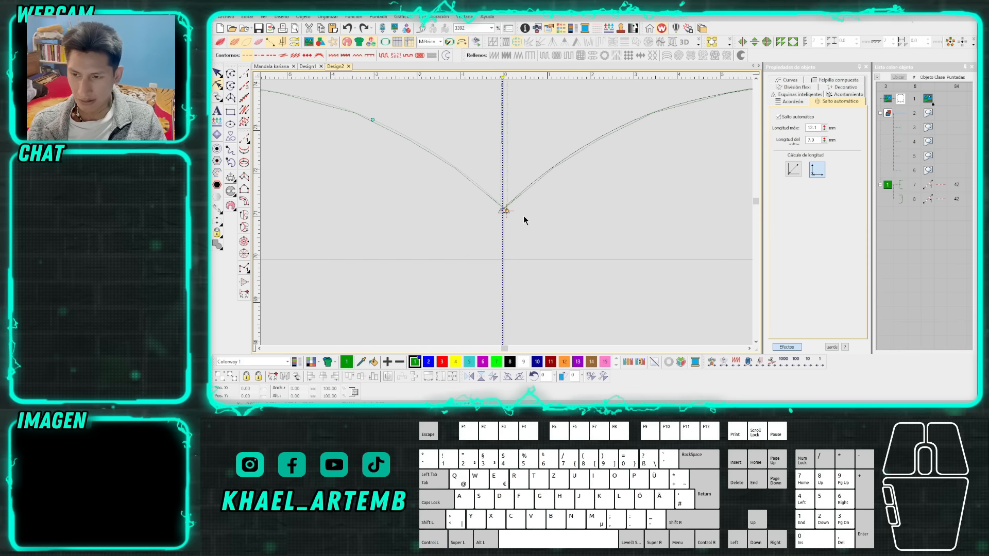
Reshape the end nodes of the half outlines where they meet at the shield's lower tip.
key("Escape")
key("t")
left_click(517, 204)
scroll(507, 212, "up", 1)
key("h")
key("t")
left_click_drag(493, 219, 517, 226)
left_click(498, 217)
key("ctrl+z")
key("ctrl+z")
left_click(497, 216)
left_click(498, 217)
left_click(498, 217)
key("t")
Select both reshaped shield halves and weld them into a single outline.
scroll(491, 221, "down", 6)
left_click(462, 146)
right_click(501, 186)
key("Escape")
left_click_drag(587, 243, 458, 117)
right_click(502, 184)
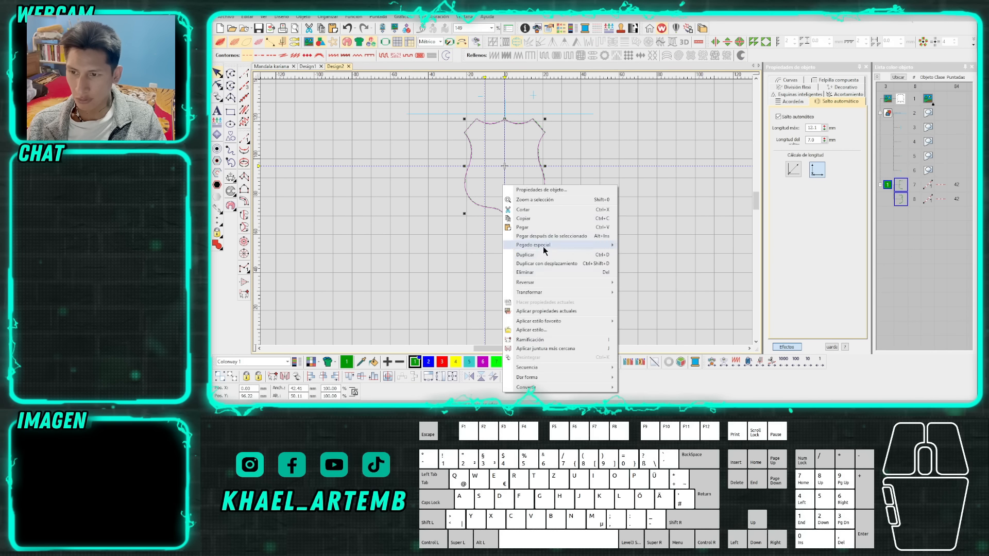
mouse_move(592, 378)
left_click(637, 348)
Examine the joined nodes at the shield's lower tip and upper centre, and undo the weld.
scroll(508, 238, "up", 5)
scroll(506, 211, "down", 4)
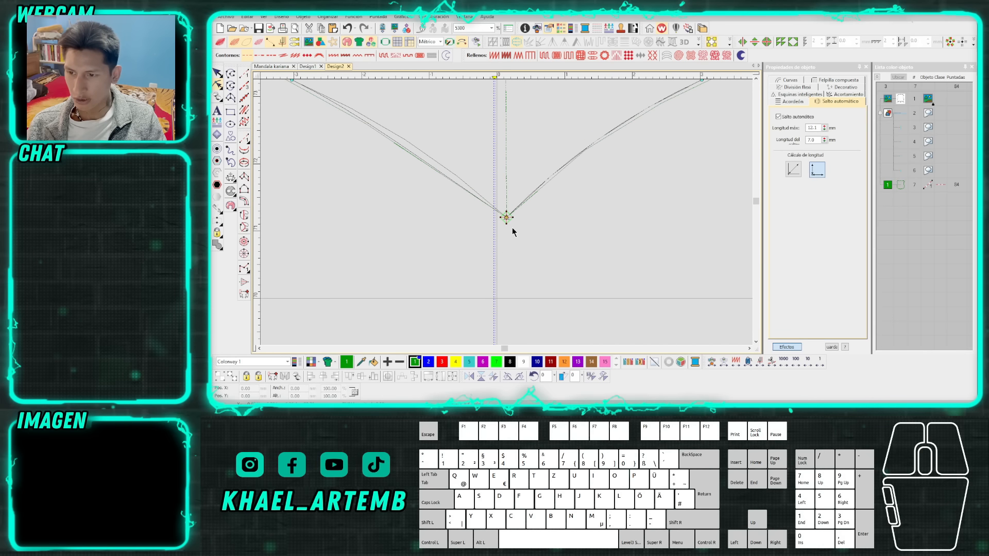
scroll(508, 204, "up", 4)
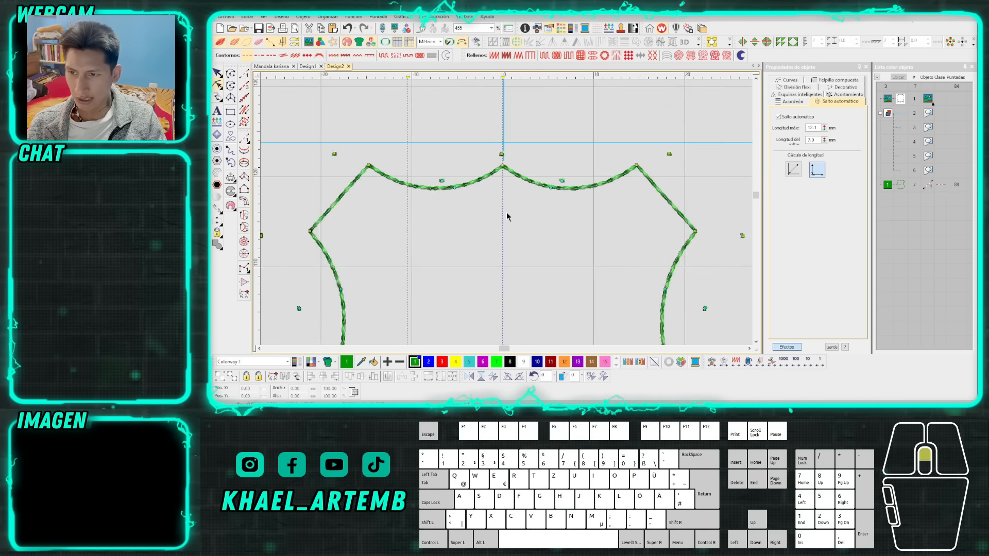
scroll(502, 206, "down", 4)
key("Escape")
key("ctrl+z")
Weld the right and left shield halves again into one closed outline.
scroll(511, 216, "up", 1)
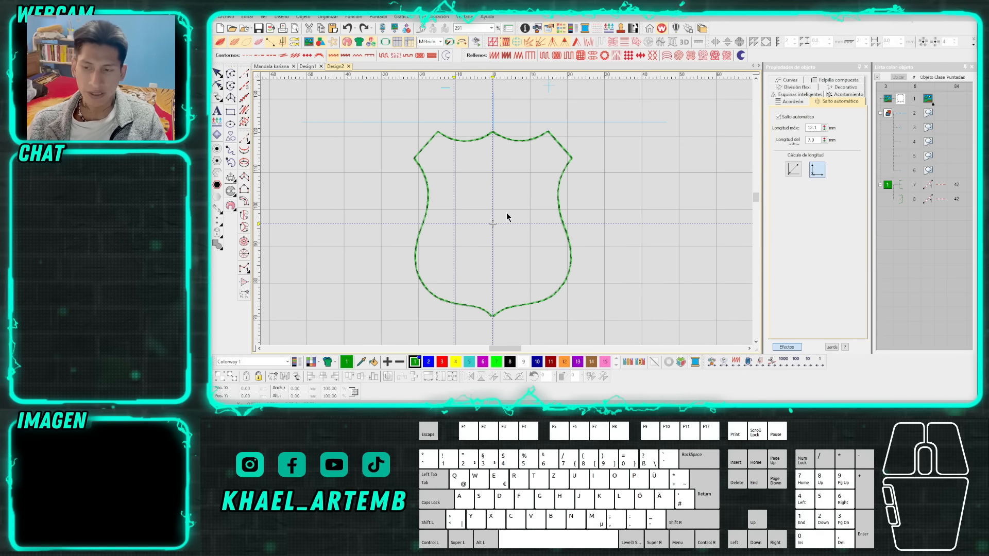
scroll(508, 216, "up", 1)
left_click(569, 221)
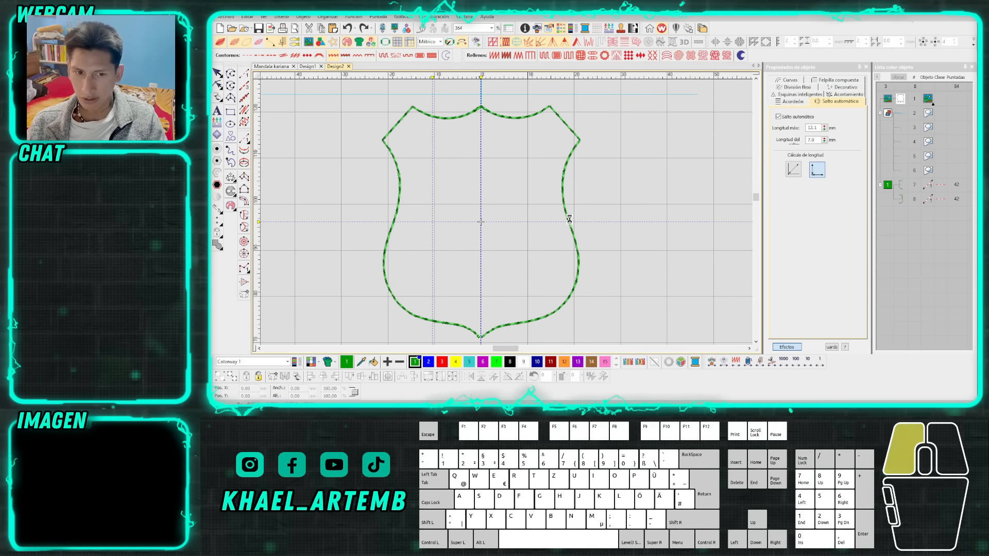
left_click(401, 231, "ctrl")
right_click(460, 242)
mouse_move(521, 227)
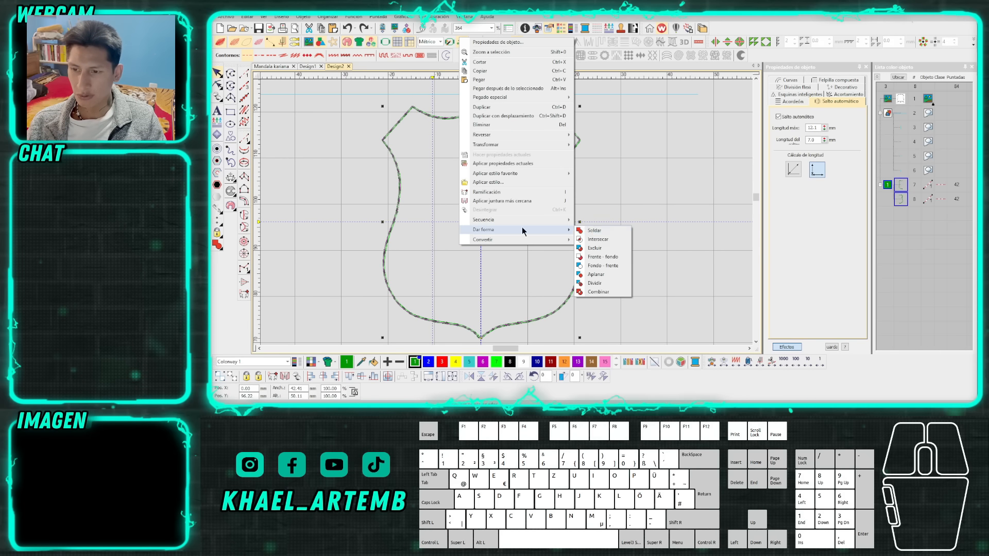
left_click(576, 228)
scroll(506, 219, "down", 1)
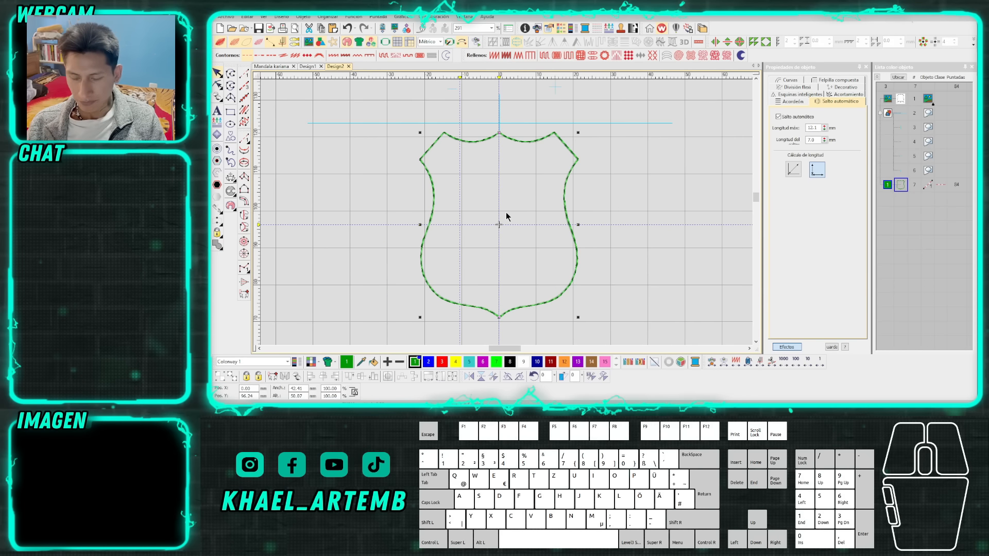
scroll(506, 217, "down", 1)
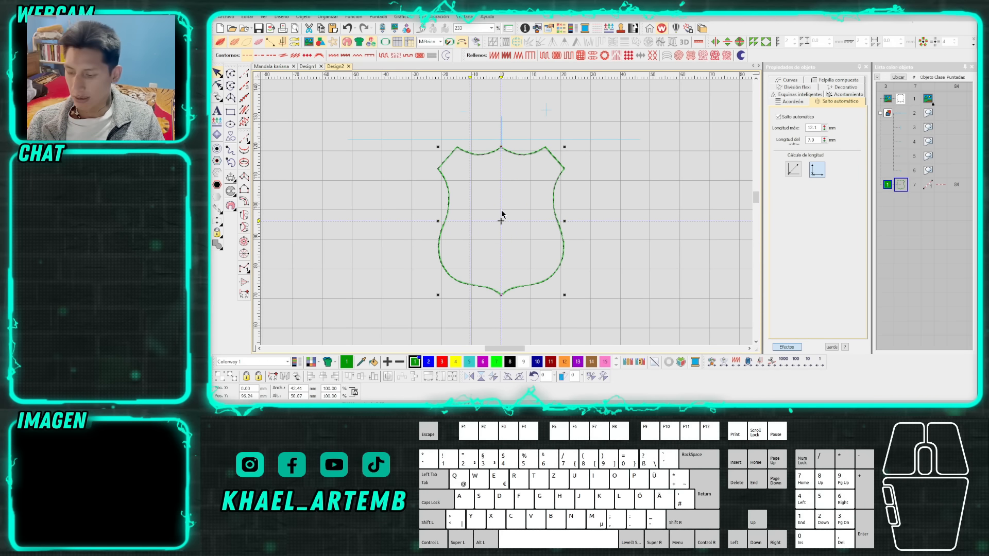
Copy the welded shield outline, paste it twice in place, and check the stacked copies in the object list.
key("ctrl")
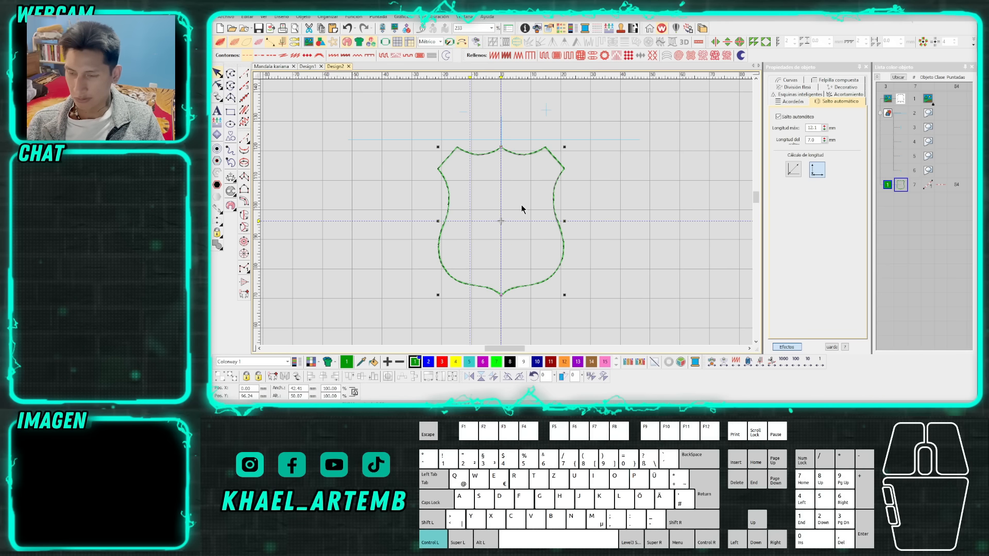
key("ctrl+v")
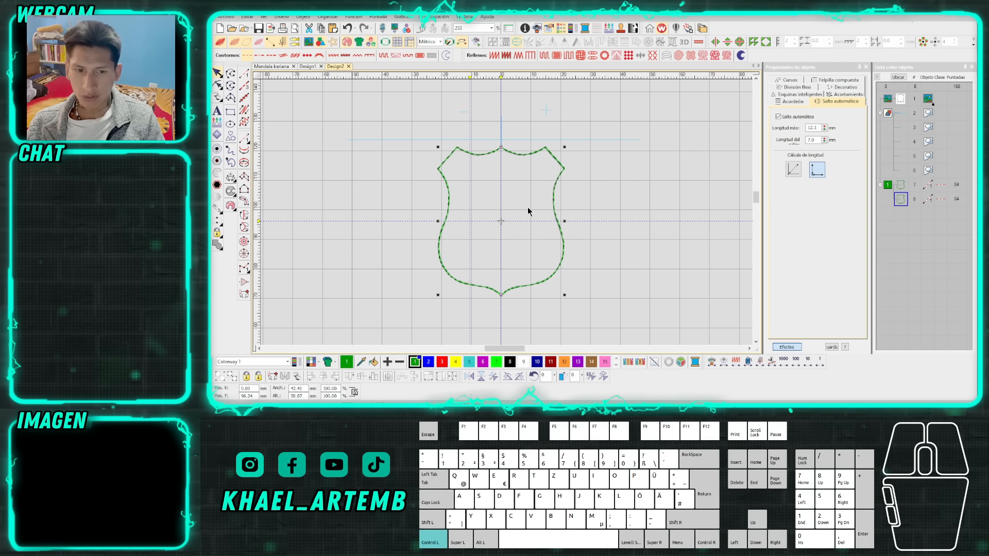
key("ctrl+v")
left_click(901, 186)
left_click(902, 200)
left_click(902, 213)
left_click(902, 186)
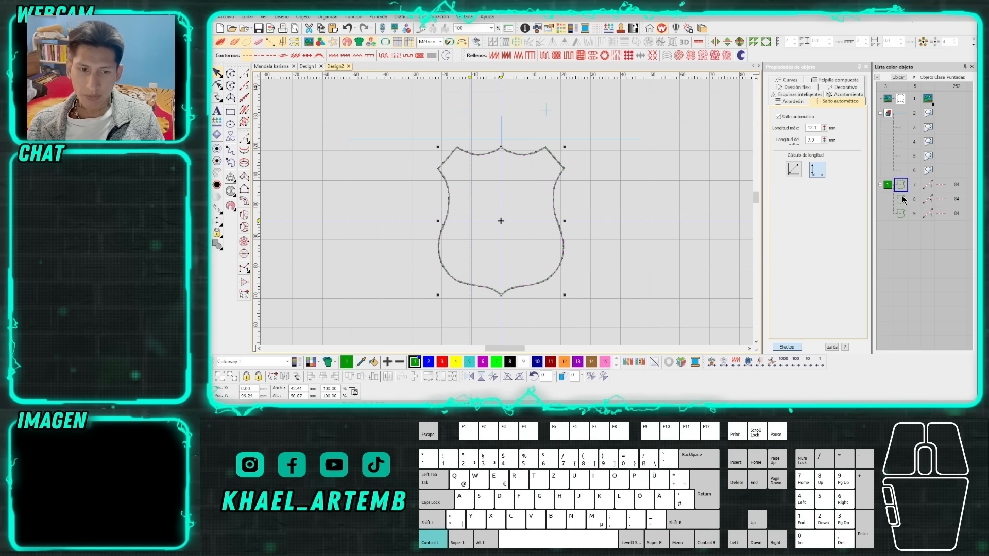
left_click(901, 199)
Convert the third shield outline in the object list to a satin Columna C border.
left_click(902, 213)
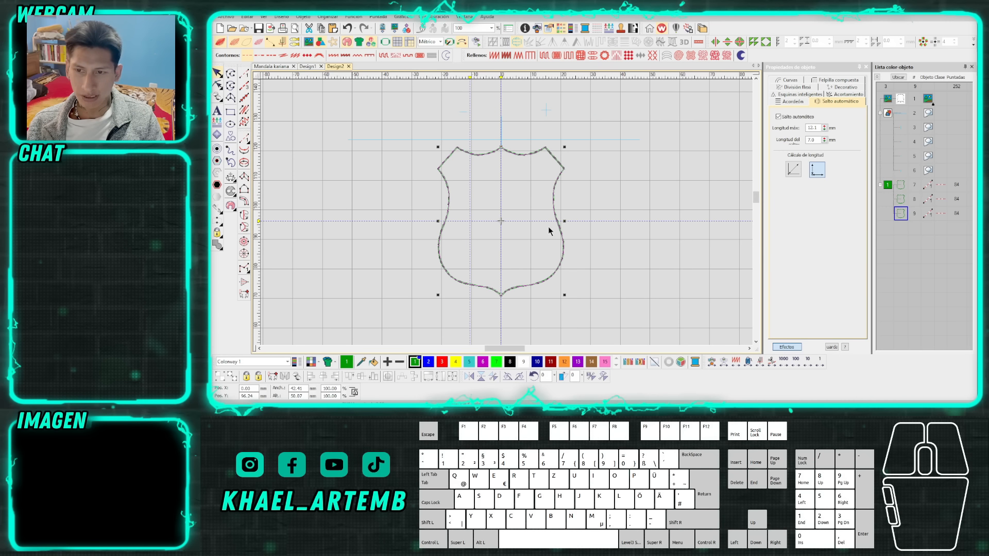
right_click(516, 250)
mouse_move(572, 244)
left_click(657, 276)
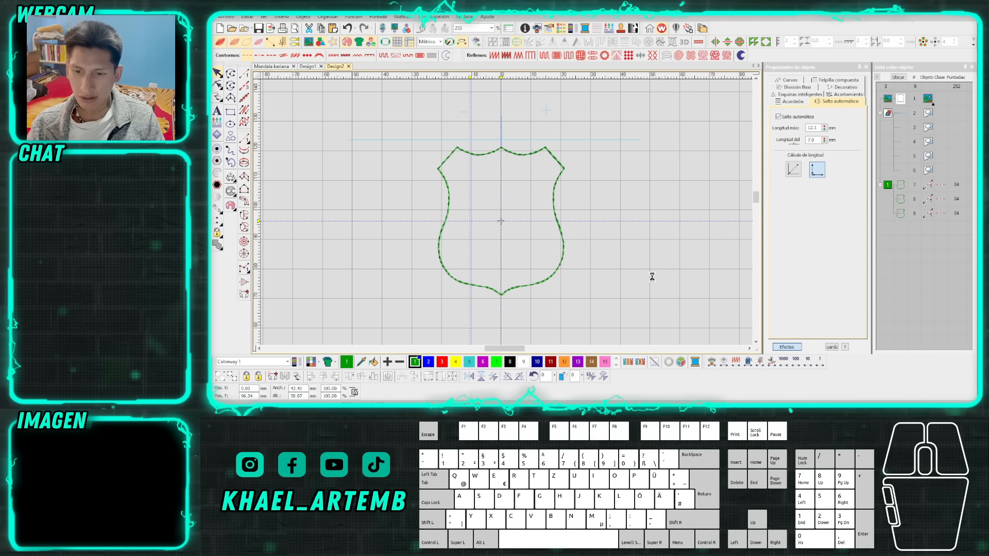
Recolour the first two running-stitch shield outlines with cyan thread, colour 5.
left_click(897, 197, "ctrl")
left_click(469, 361)
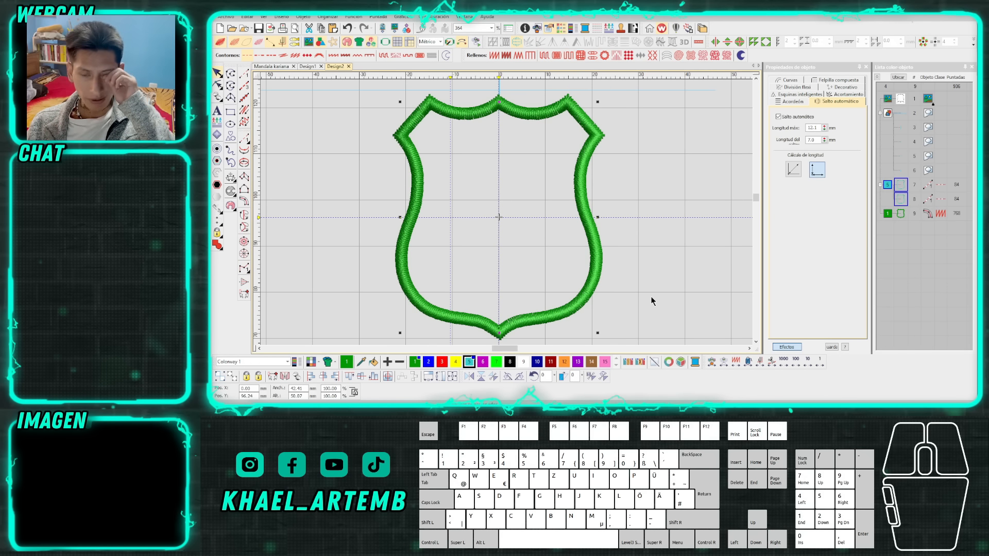
key("Escape")
Step through the shield's stitches to examine where each running outline and the satin border start and end.
key("t")
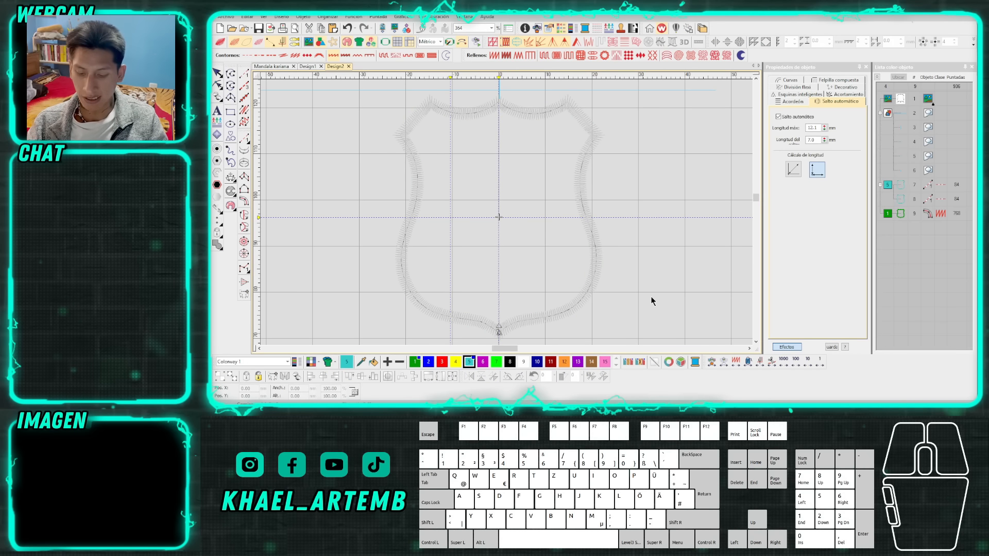
scroll(651, 298, "down", 1)
key("Down")
key("Down")
key("Down")
key("Right")
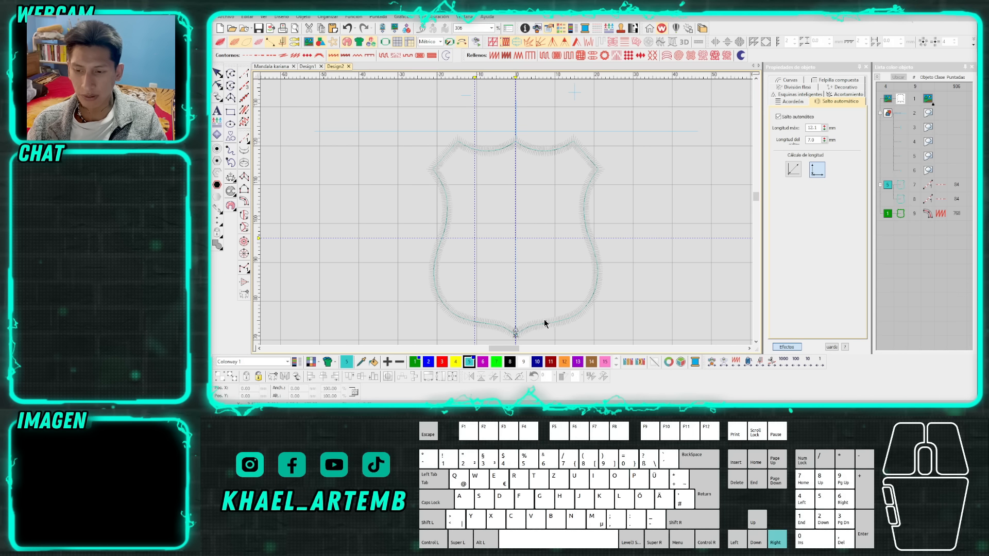
key("Right")
key("Right")
key("Right")
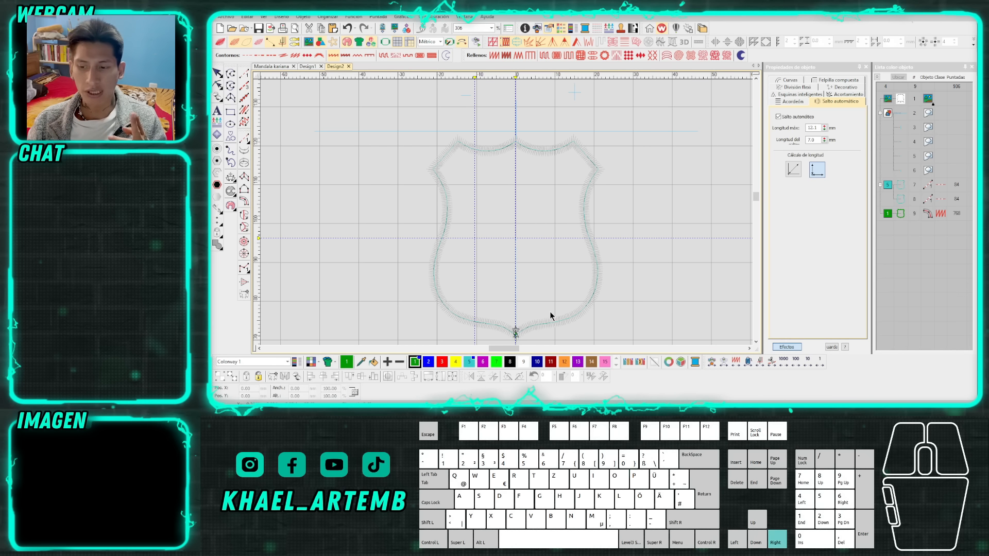
key("Right")
key("Up")
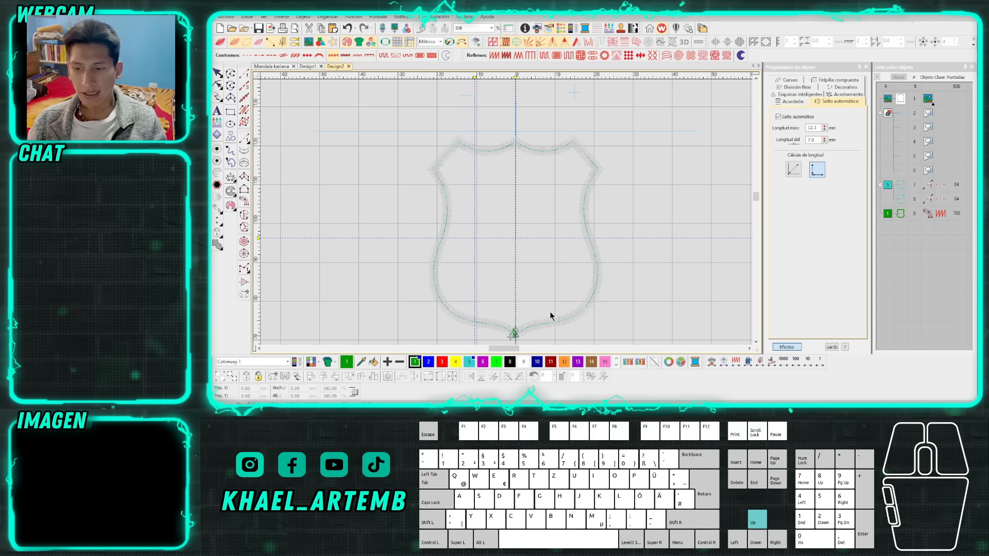
key("Down")
key("Down")
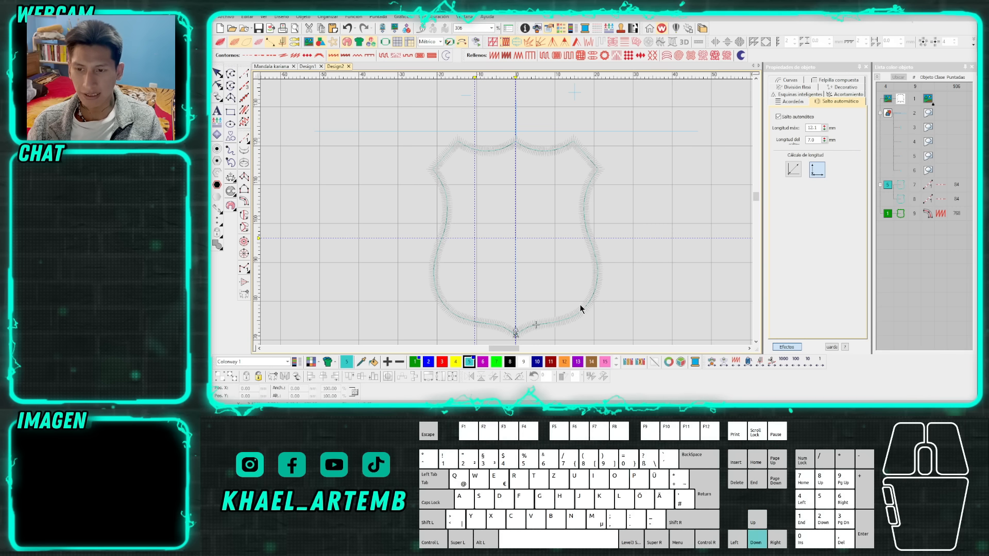
Move the stitch start point of the first running-stitch outline from the shield's lower tip to its upper centre point.
left_click(901, 213)
left_click(897, 187)
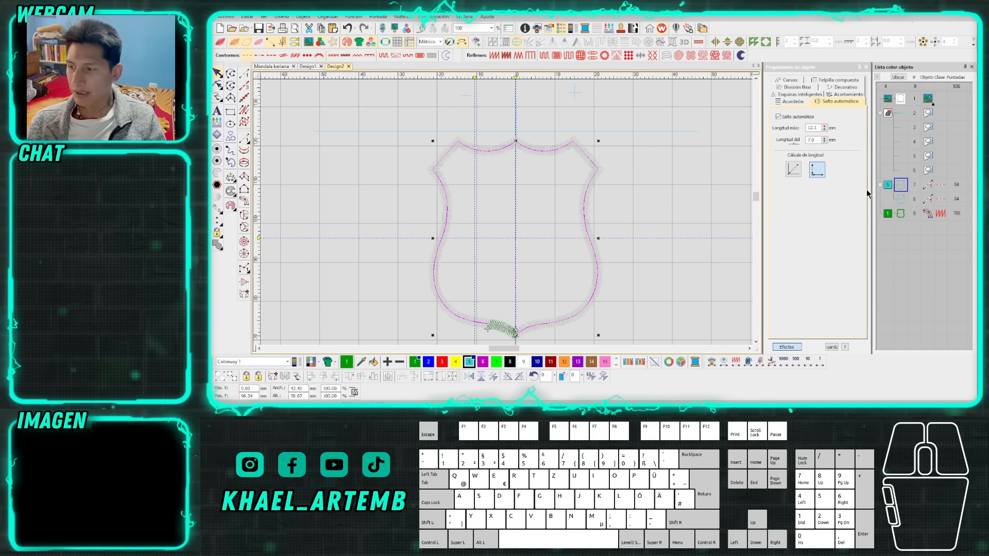
key("h")
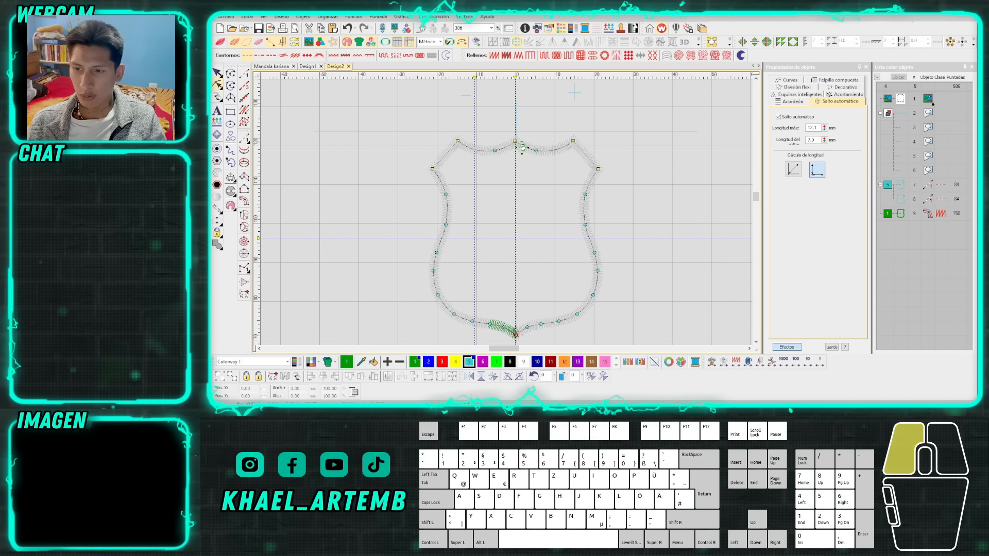
left_click(899, 212)
key("h")
left_click_drag(516, 335, 517, 131)
key("Escape")
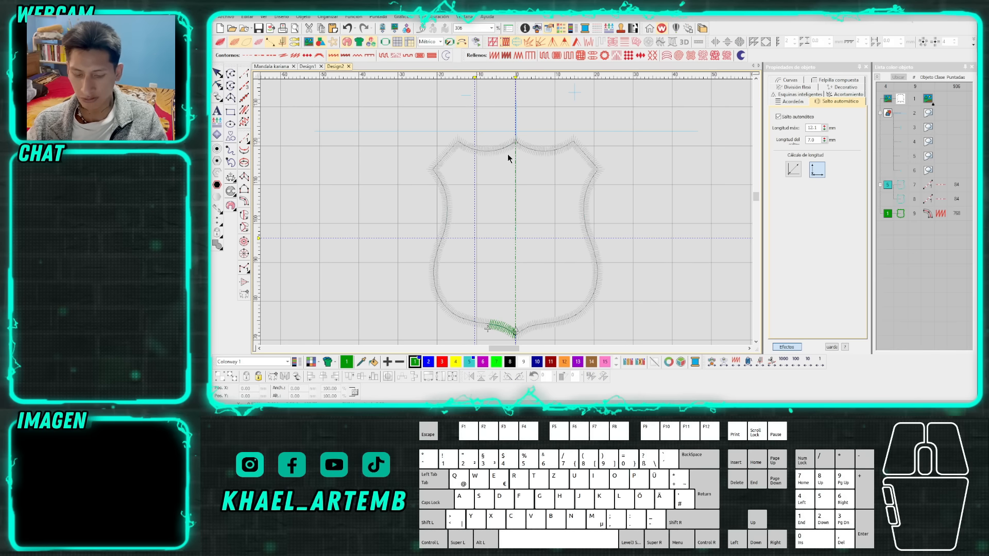
Replay the stitching from the first stitch to check the order and start points of the two running outlines and the satin border.
key("Home")
key("0")
key("Right")
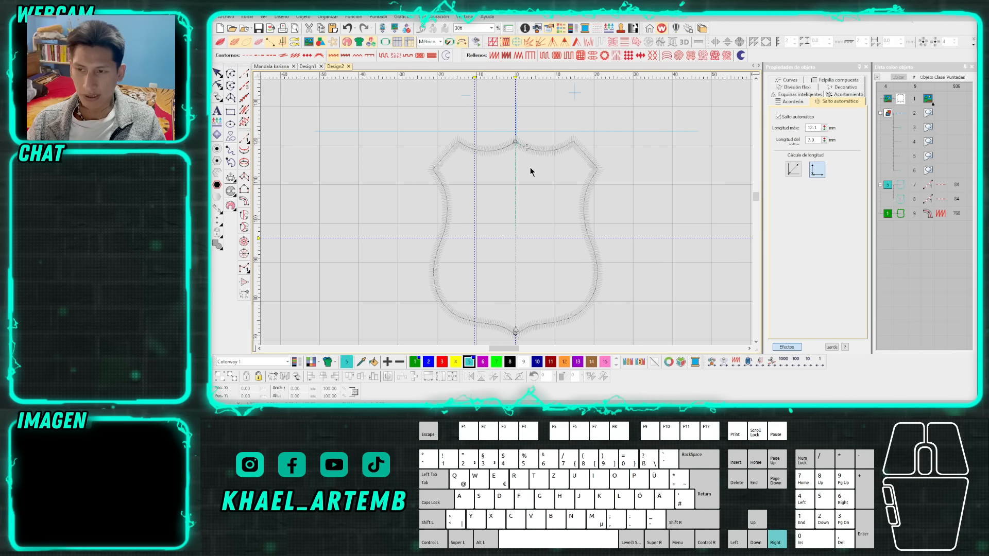
key("Right")
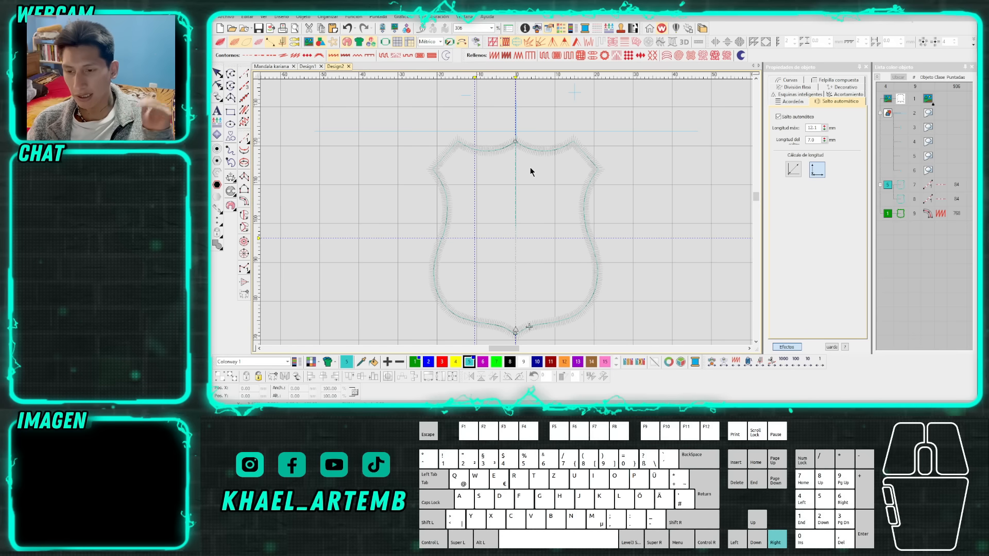
key("Right")
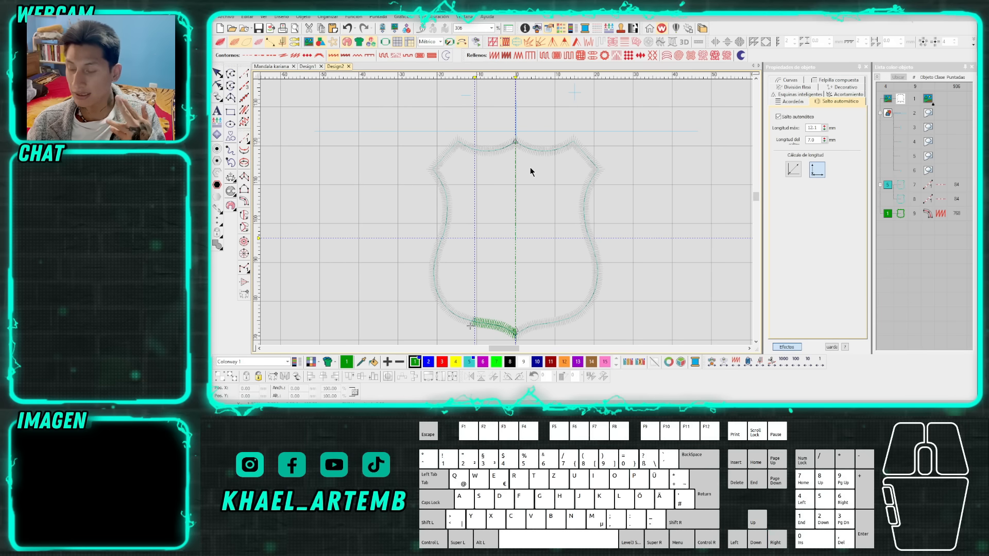
key("Down")
key("Down")
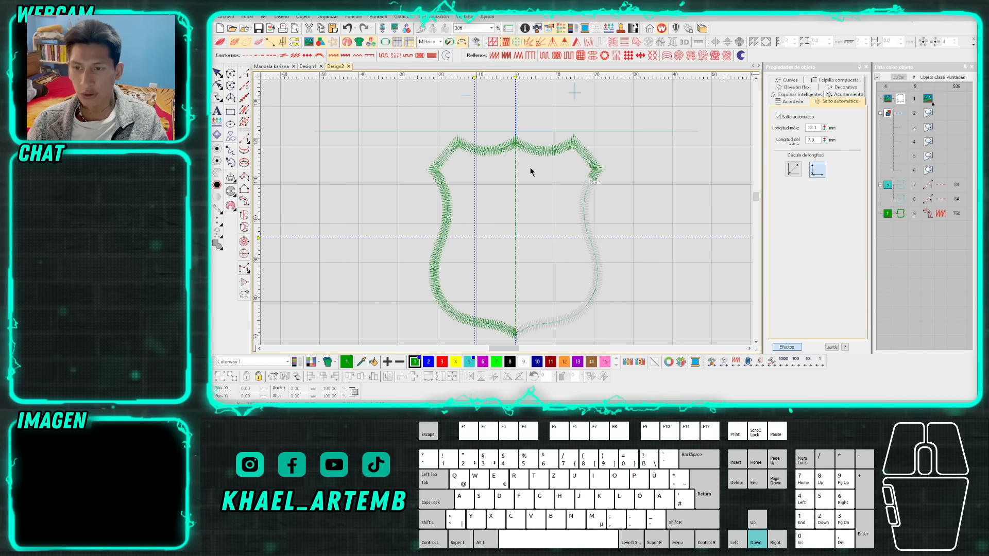
key("t")
scroll(497, 211, "right", 1)
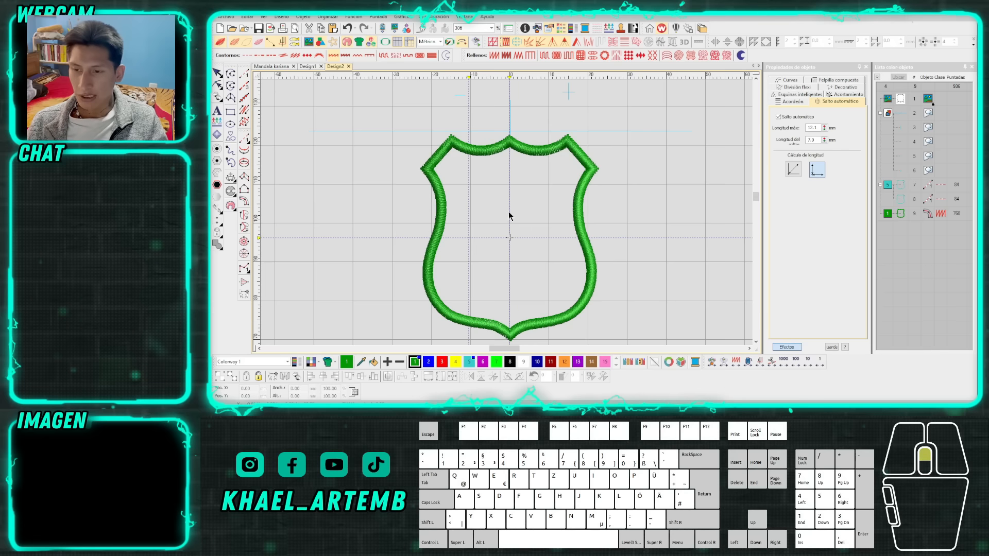
Set the column width of the green satin shield border to 3.50 mm.
left_click(576, 194)
double_click(810, 143)
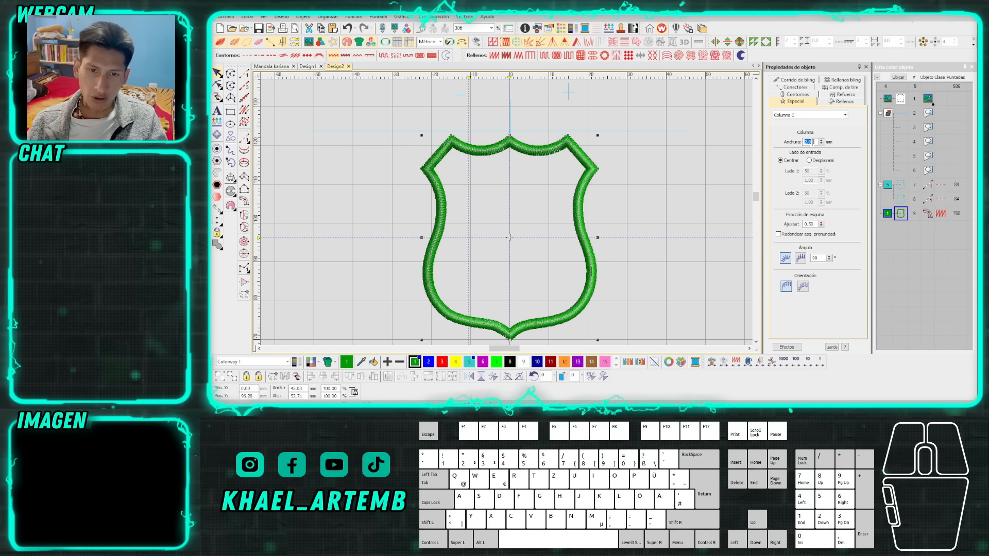
key("Return")
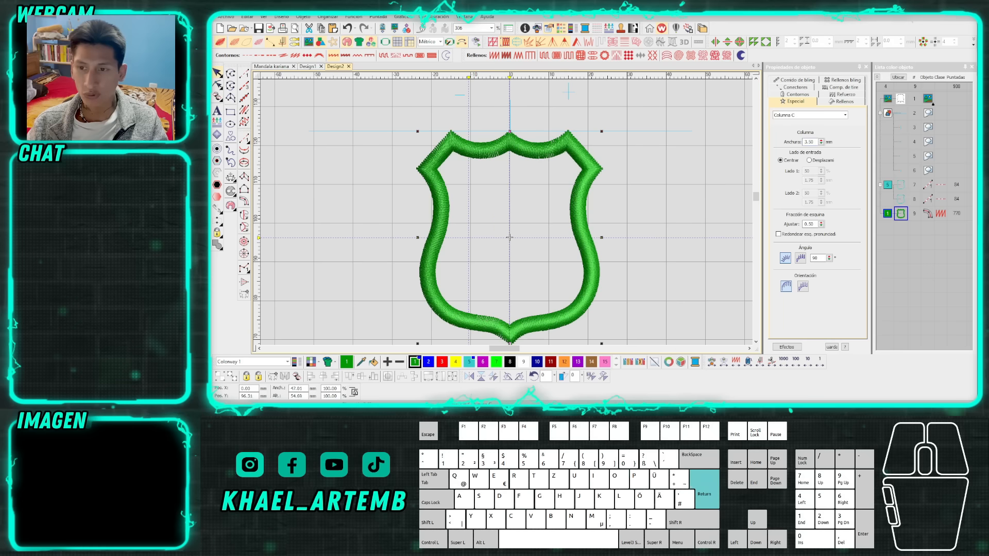
Place a copy of the green satin border beside the original shield and set its column width to 2.00 mm.
scroll(656, 199, "down", 1)
scroll(656, 198, "down", 1)
scroll(618, 200, "up", 1)
mouse_move(517, 205)
left_mouse_down()
mouse_move(668, 206)
mouse_move(634, 206)
left_mouse_up()
scroll(638, 206, "up", 2)
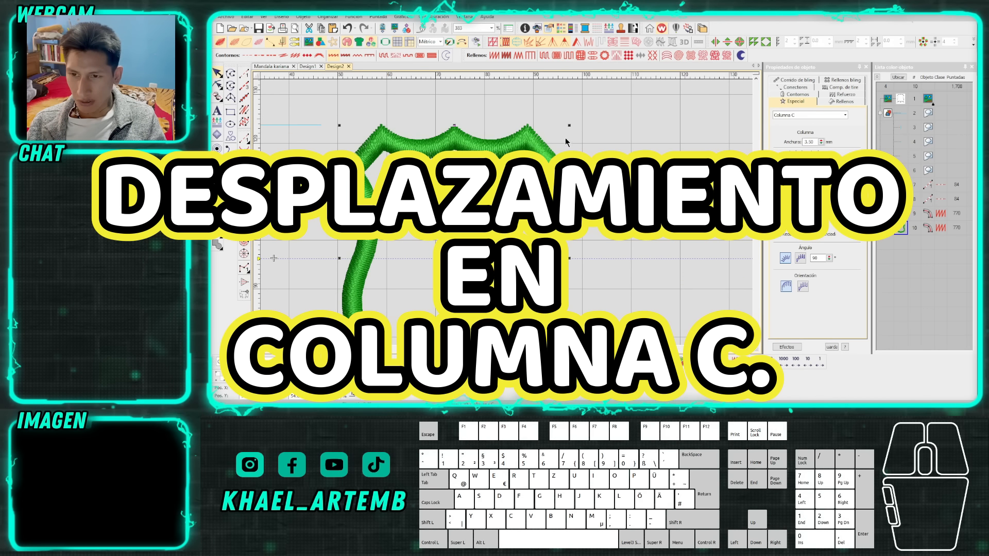
left_click(809, 142)
key("Return")
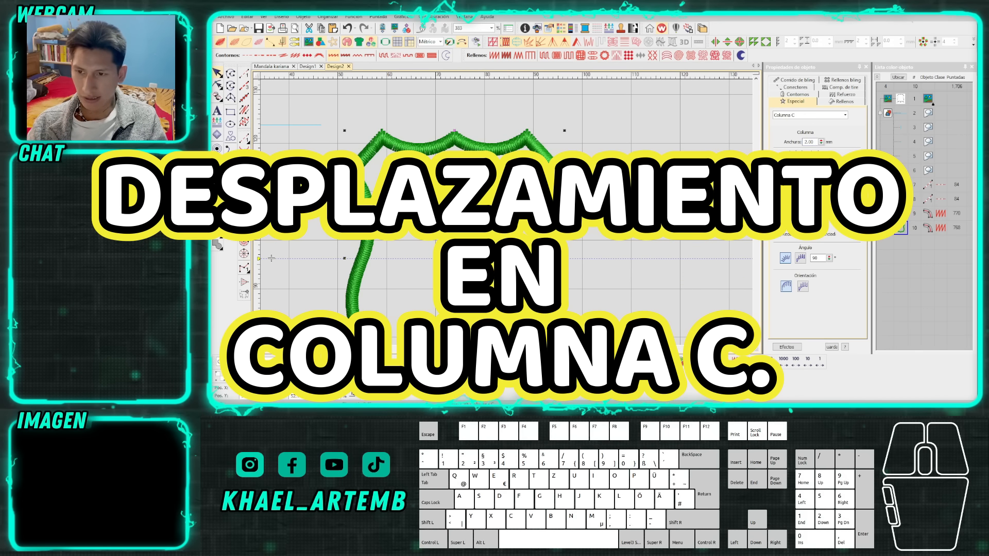
Duplicate the 2 mm border in place and offset the duplicate's satin inward, with side 1 at 0% and side 2 at 100%.
left_click(813, 160)
double_click(811, 143)
double_click(809, 171)
type("0")
key("Return")
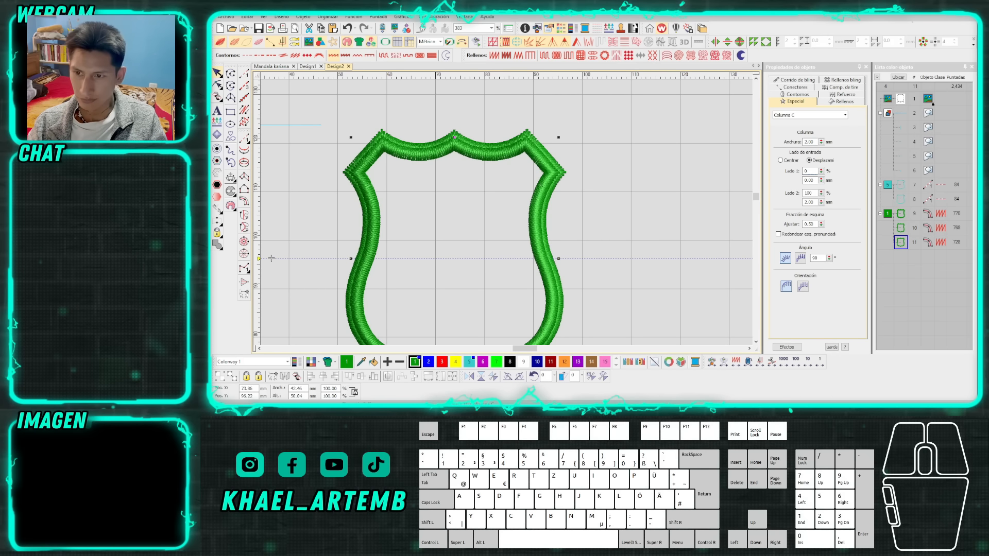
Offset the other 2 mm border outward, with side 1 at 100% and side 2 at 0%.
left_click(888, 226)
left_click(814, 171)
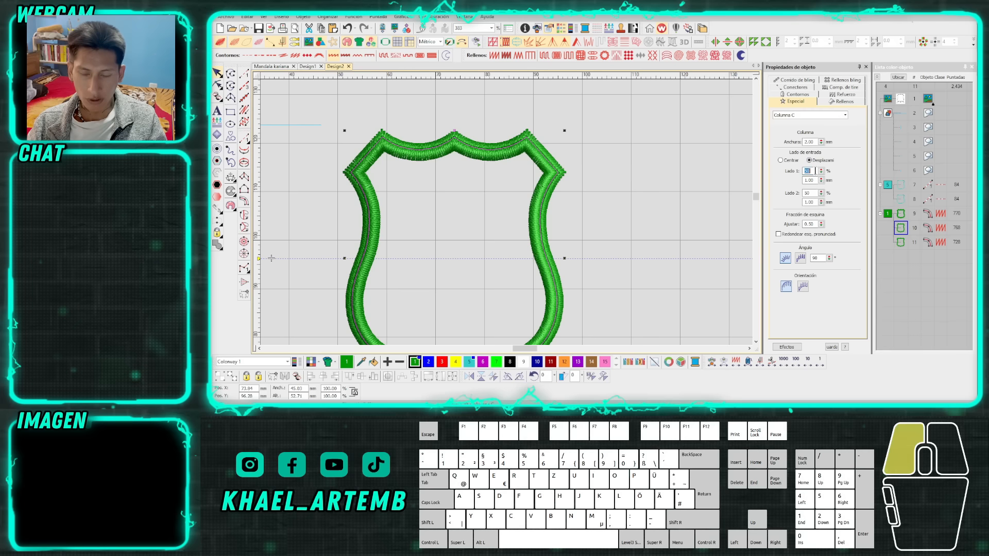
double_click(809, 193)
type("0")
key("Return")
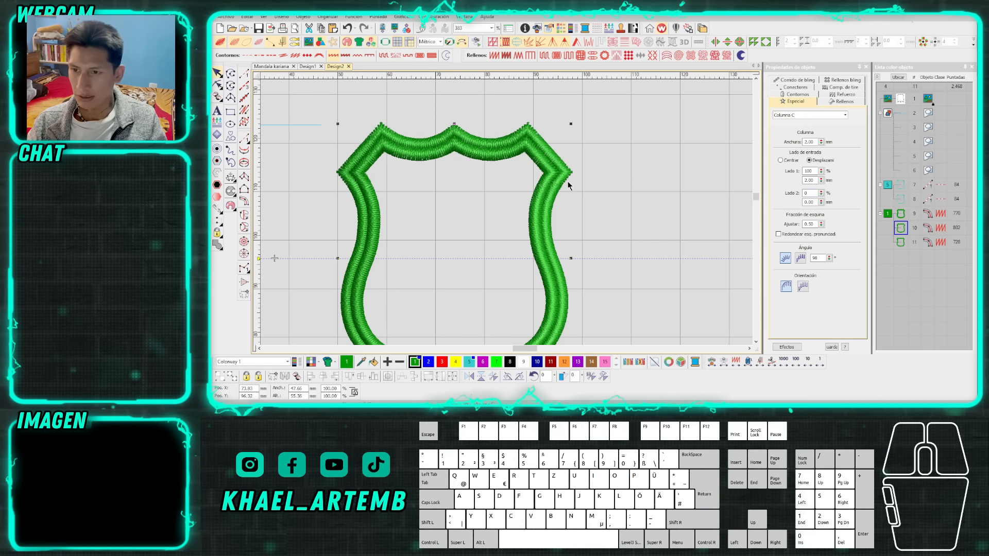
Recolour the outward-offset border white with colour 9 and the inward-offset border black with colour 8.
scroll(543, 186, "up", 1)
left_click(523, 362)
left_click(499, 227)
left_click(510, 362)
Examine how the white outer and black inner borders meet along the shared shield outline.
scroll(506, 212, "down", 3)
scroll(506, 212, "up", 3)
scroll(507, 213, "down", 3)
key("Escape")
scroll(510, 212, "up", 2)
scroll(535, 210, "up", 2)
left_click(536, 211)
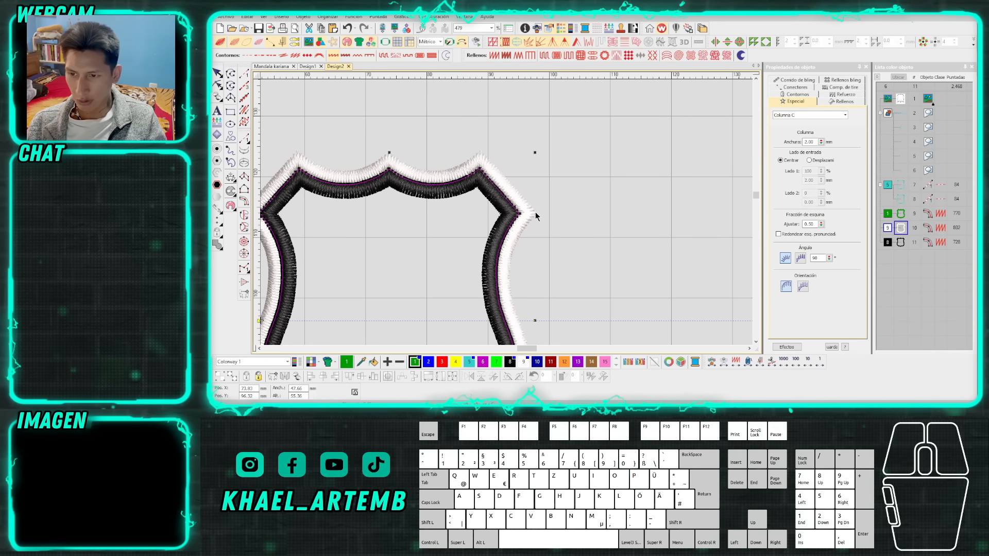
scroll(510, 215, "up", 1)
scroll(513, 206, "down", 3)
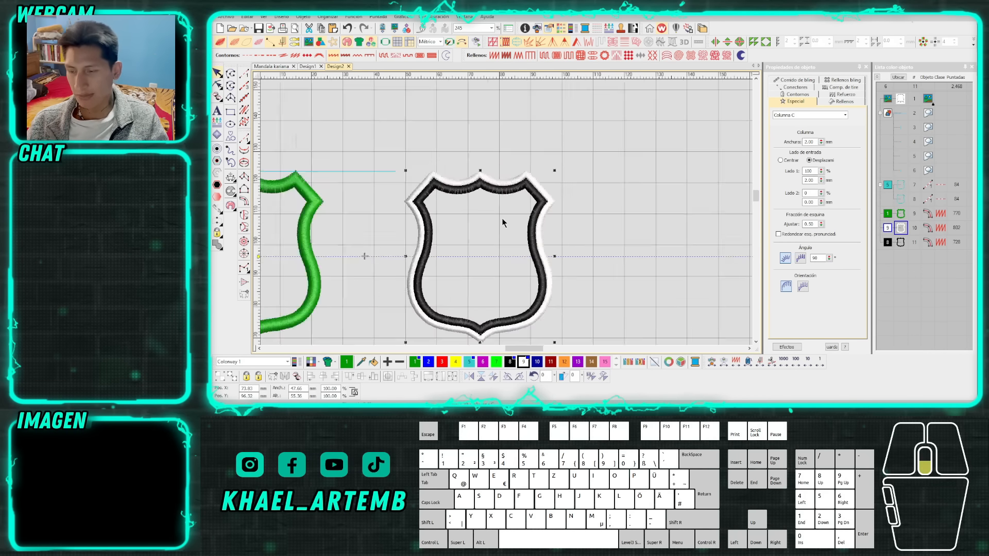
scroll(506, 212, "up", 2)
scroll(507, 217, "down", 2)
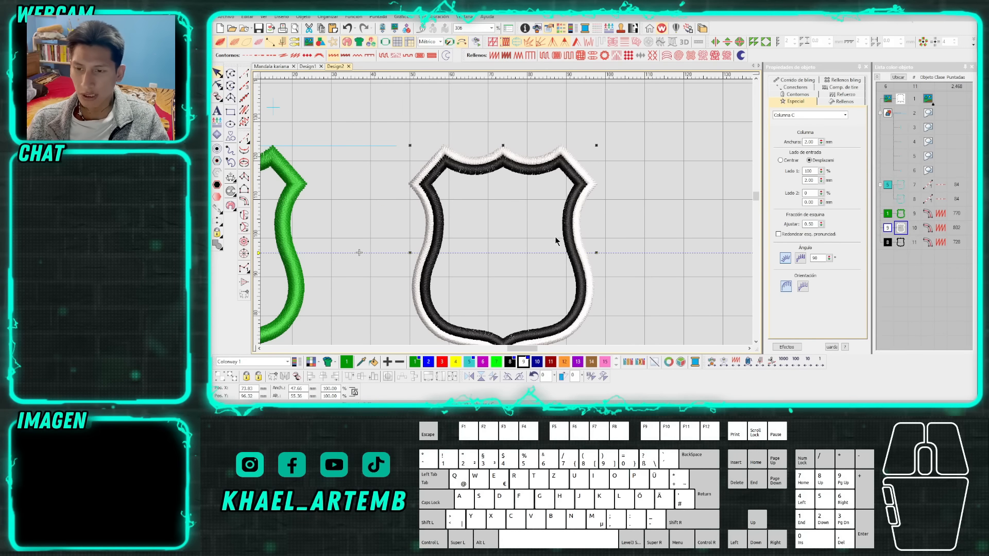
Duplicate the black inner border in place and convert the duplicate to a running-stitch outline.
right_click(533, 248)
left_click(575, 272)
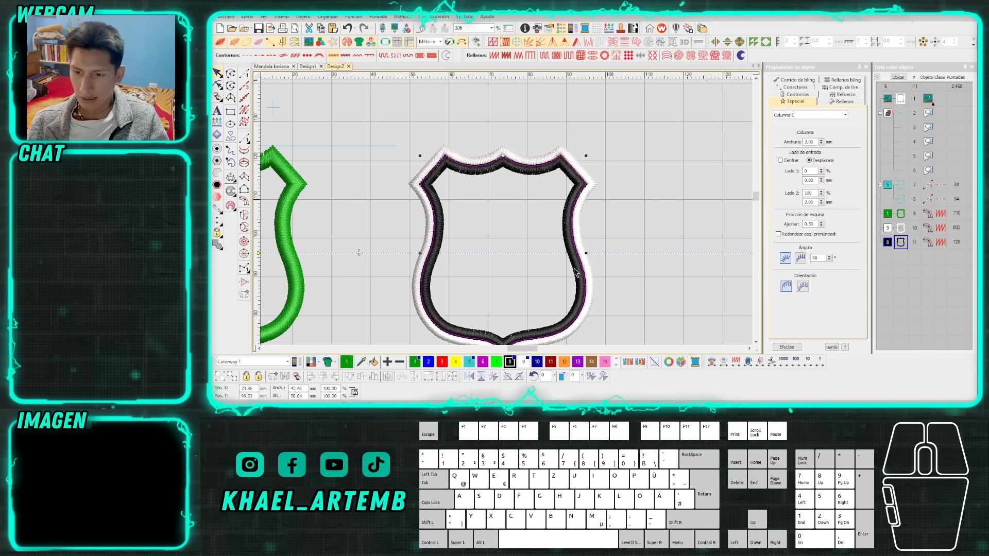
right_click(517, 269)
mouse_move(608, 263)
left_click(642, 319)
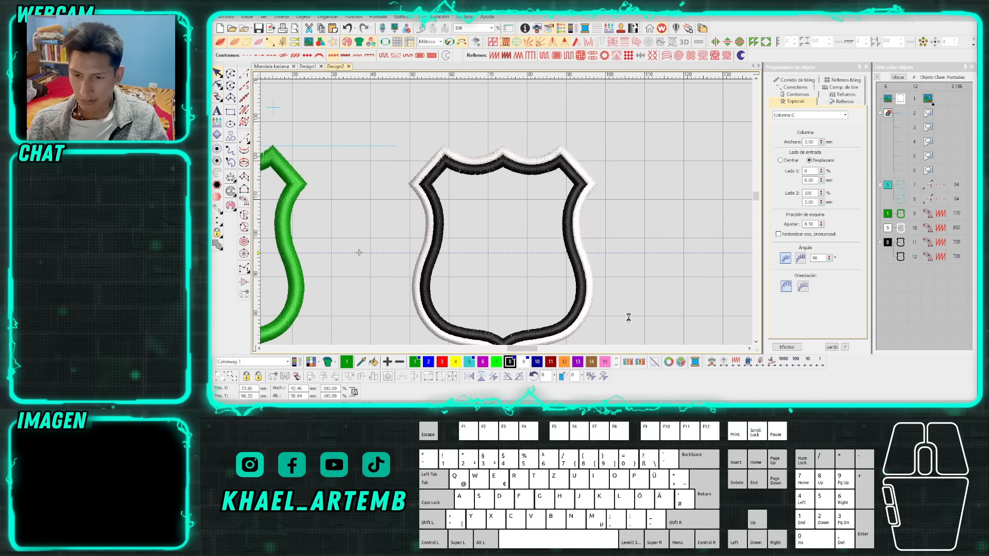
Convert the duplicated running-stitch outline to a complex fill and give it Tatami stitching.
right_click(586, 282)
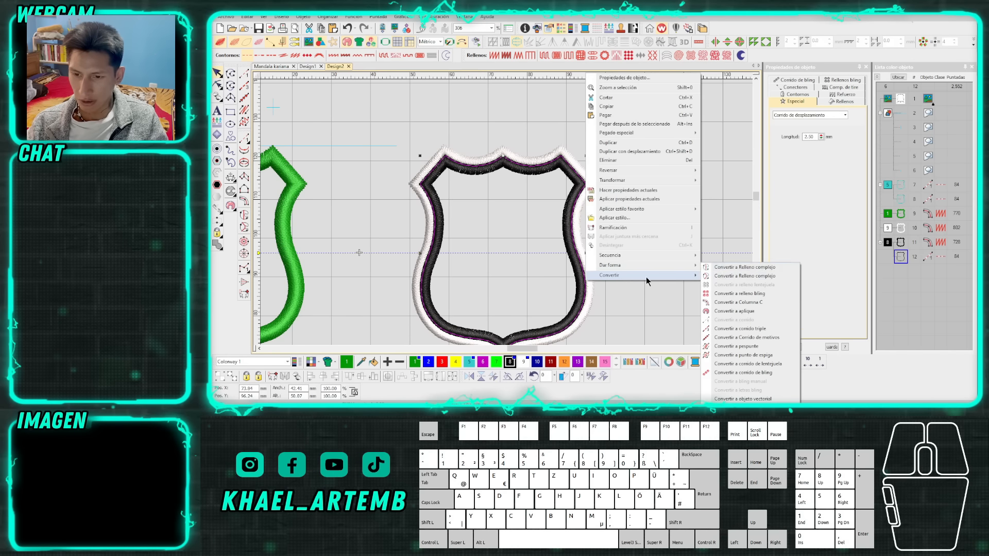
left_click(734, 267)
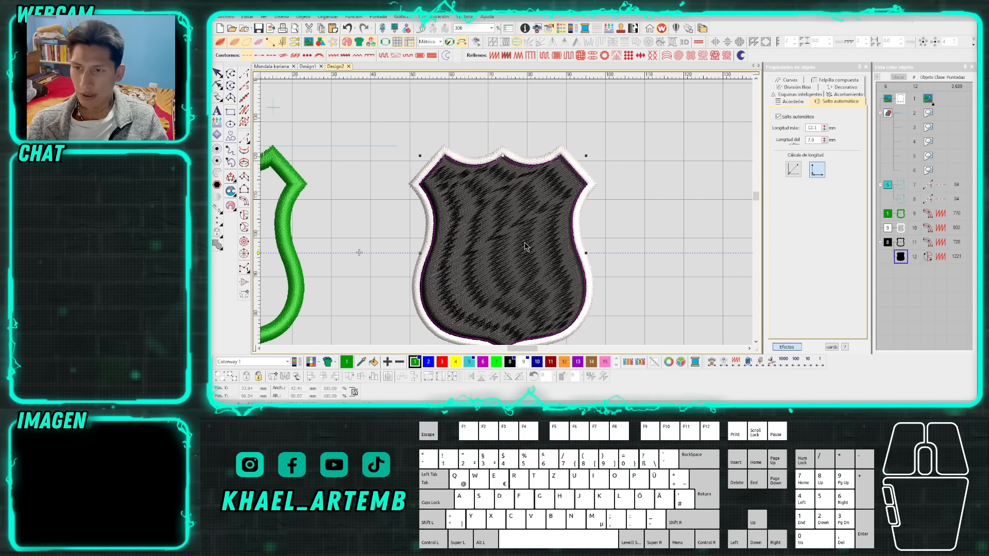
left_click(524, 243)
left_click(544, 56)
Move the black Tatami fill ahead of the white and black borders in the object list.
left_click_drag(900, 256, 901, 224)
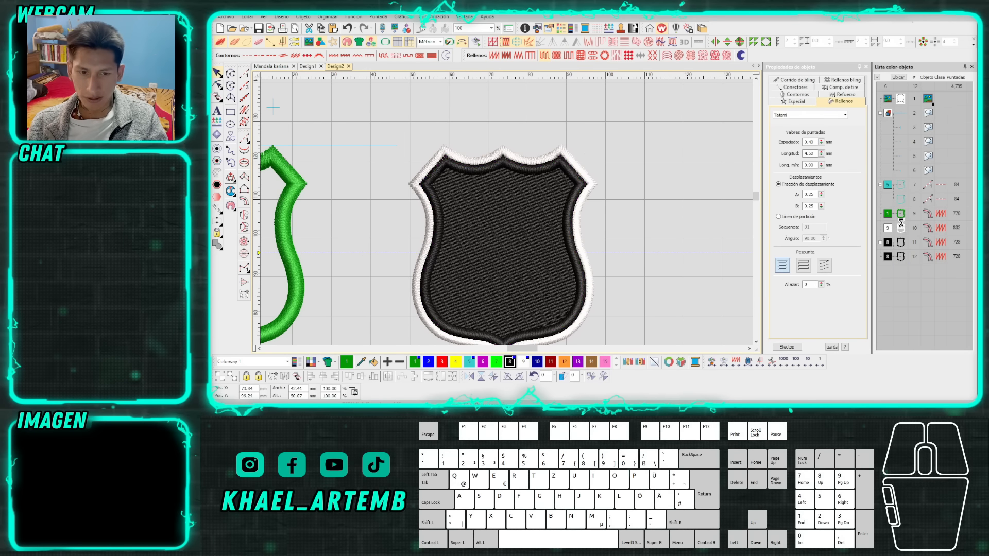
scroll(536, 215, "down", 2)
scroll(531, 220, "up", 2)
left_click(647, 234)
Inspect the filled shield's white and black borders up close and compare the finished shield with the green one.
scroll(510, 217, "up", 3)
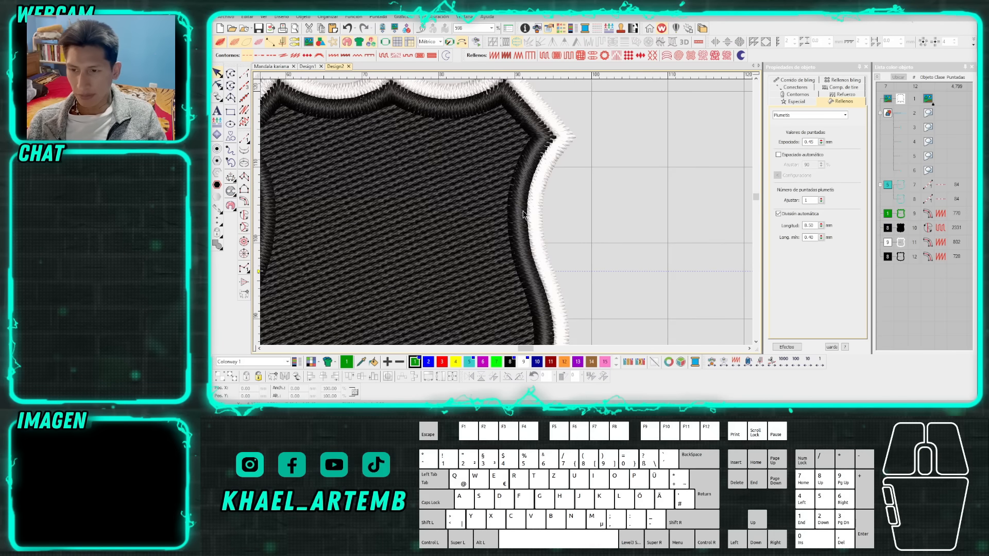
left_click(539, 206, "ctrl")
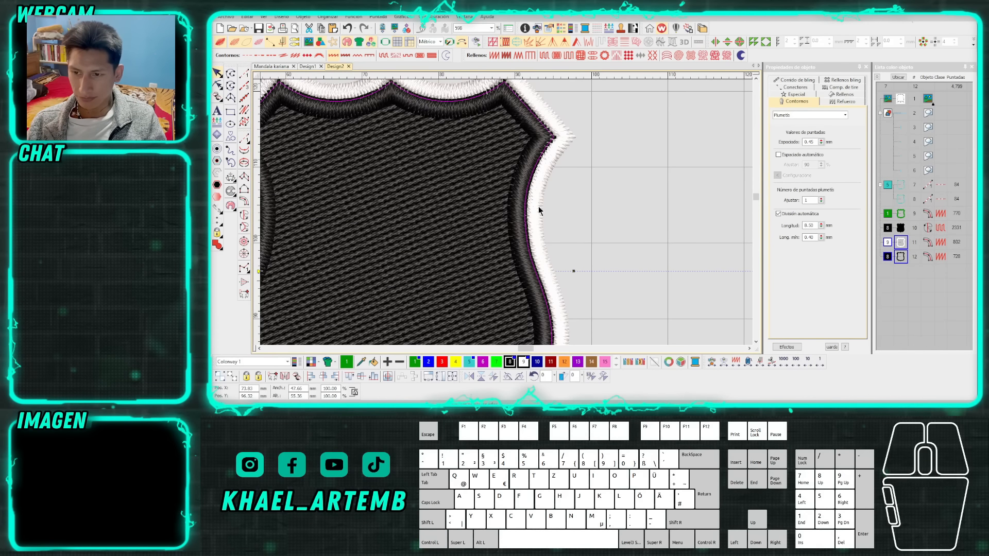
scroll(540, 206, "down", 3)
left_click(433, 215)
scroll(504, 224, "down", 2)
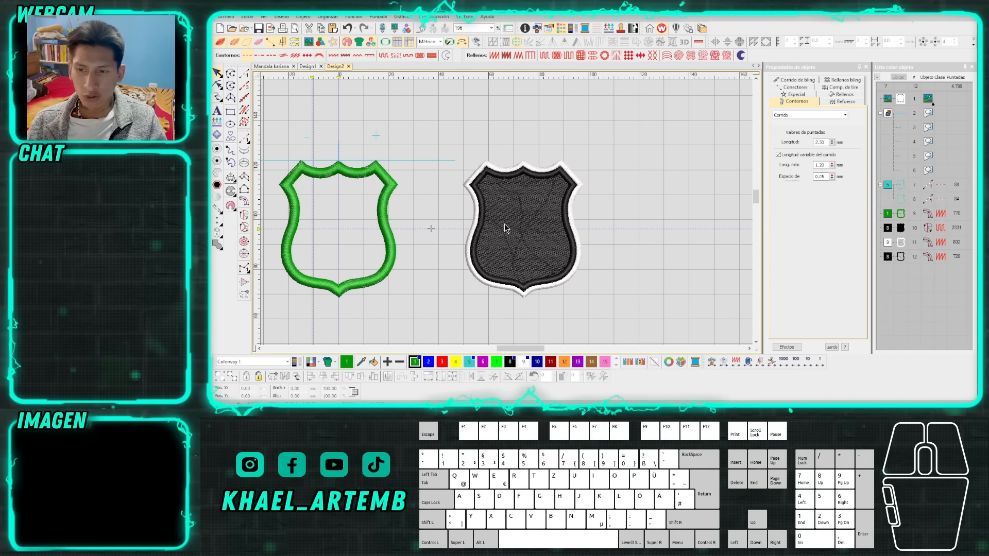
scroll(504, 223, "up", 2)
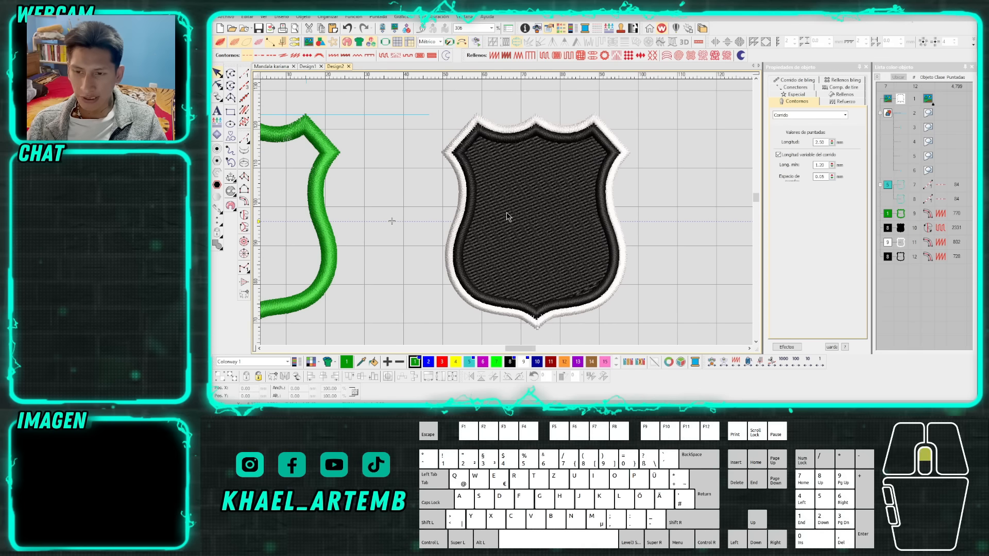
scroll(639, 208, "down", 2)
scroll(459, 212, "down", 2)
scroll(505, 214, "up", 3)
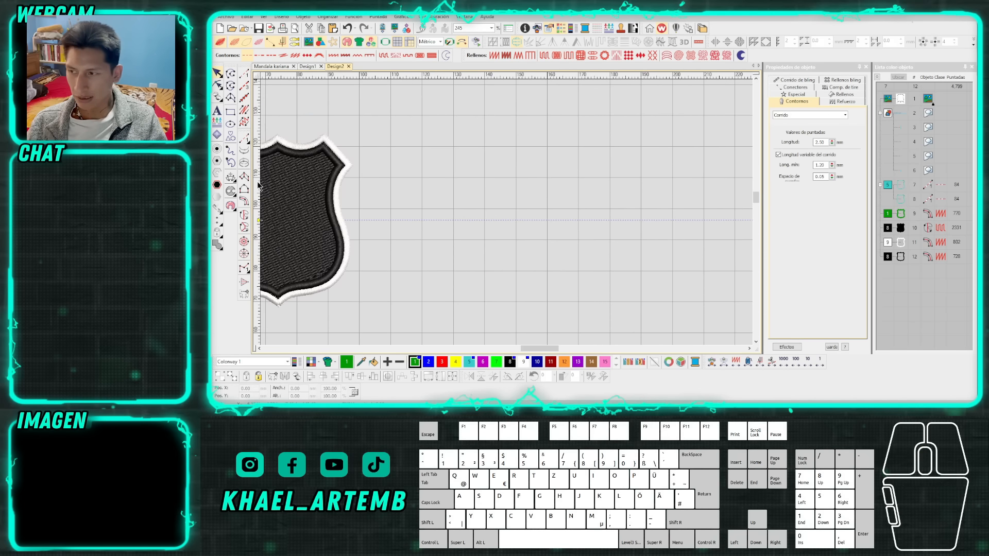
Draw a circular Column C satin ring about 19 mm across in the empty area beside the filled shield and select it.
left_click(244, 201)
scroll(509, 225, "up", 1)
left_click(525, 206)
right_click(568, 258)
left_click(566, 261)
key("Return")
scroll(577, 210, "up", 2)
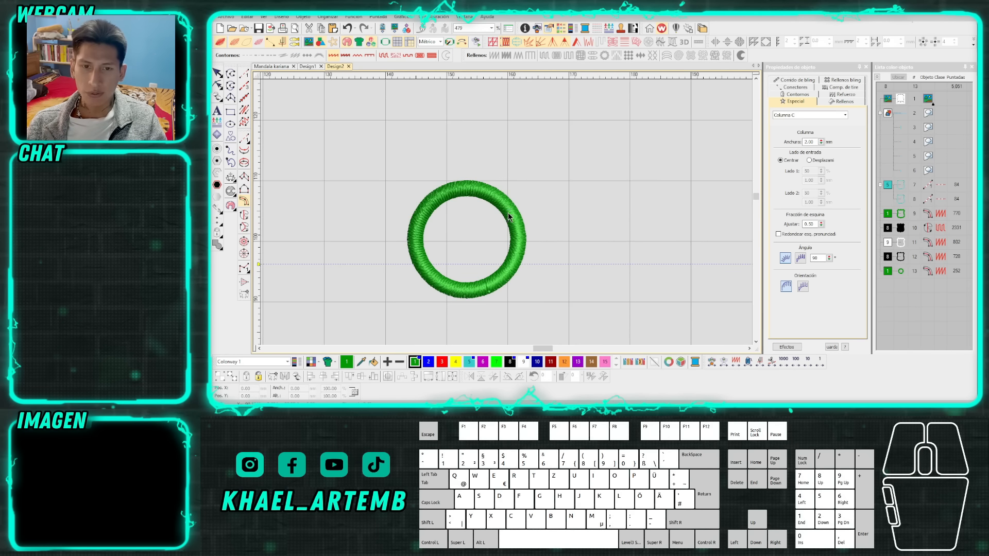
key("Escape")
left_click(524, 224)
scroll(414, 224, "down", 2)
scroll(507, 212, "up", 1)
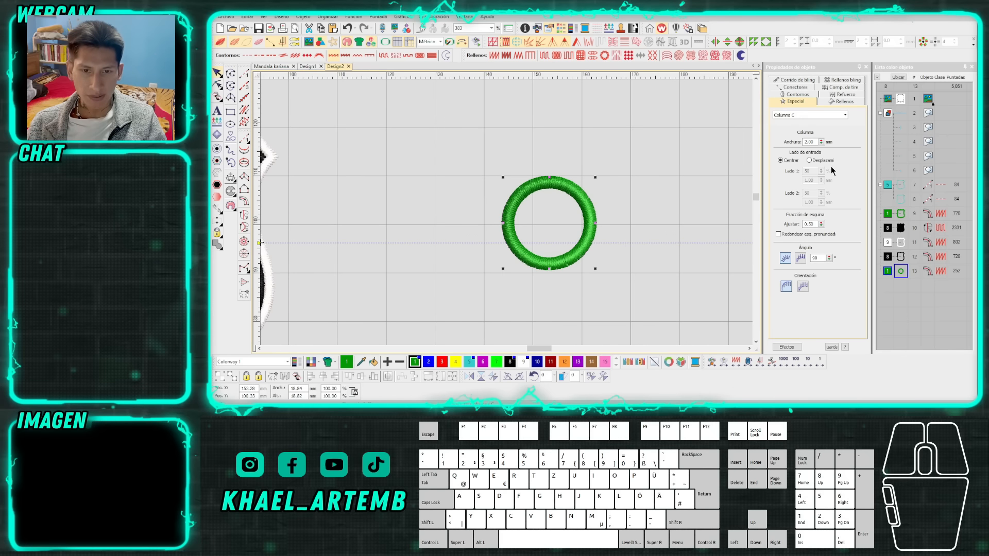
Switch the ring's entry side to offset, trying Lado 1 at 0% and finishing with Lado 2 at 0%.
left_click(817, 161)
scroll(507, 217, "up", 1)
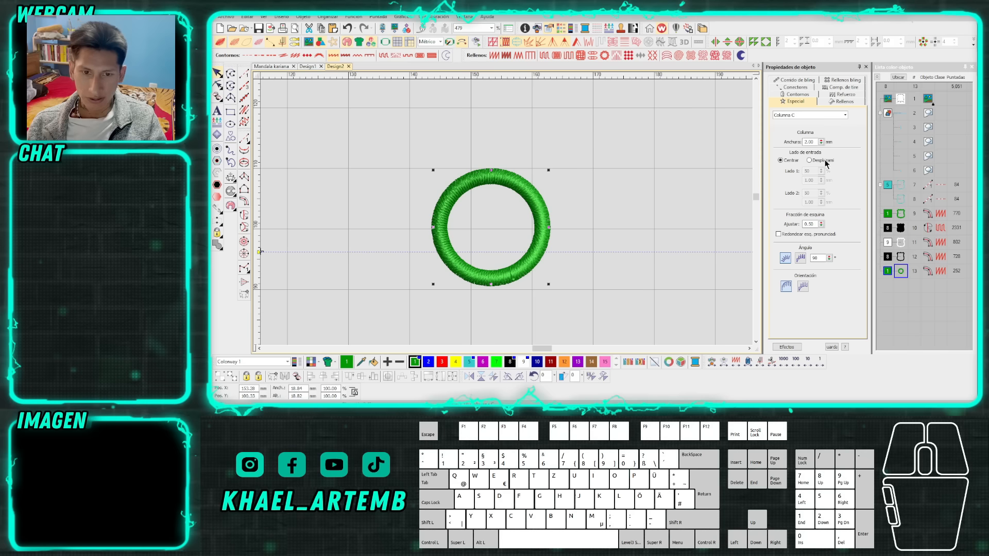
left_click(809, 161)
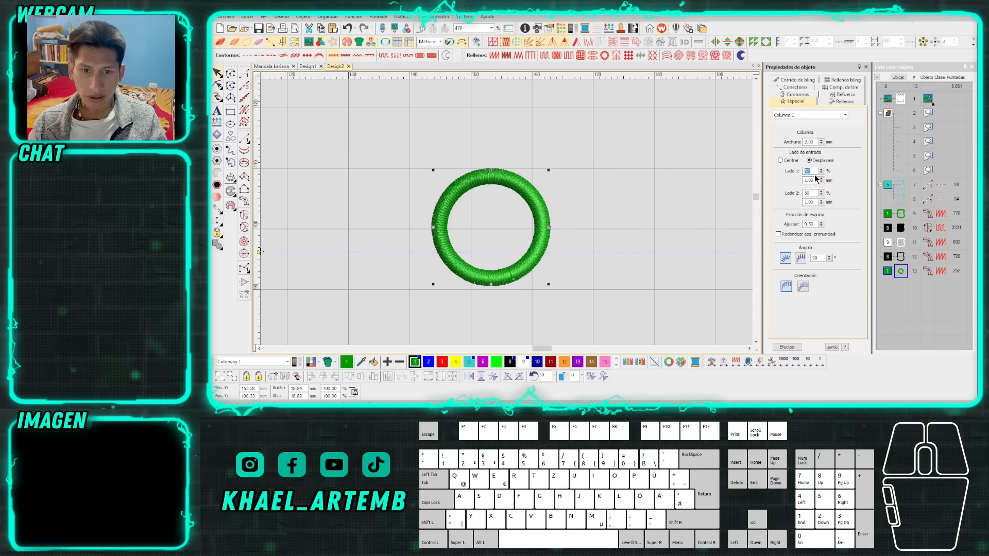
key("Return")
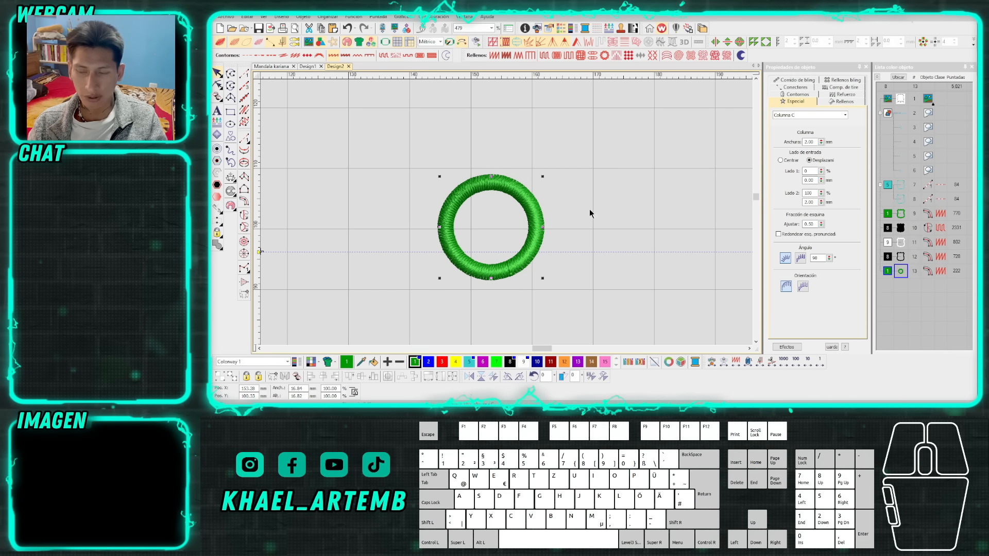
double_click(814, 194)
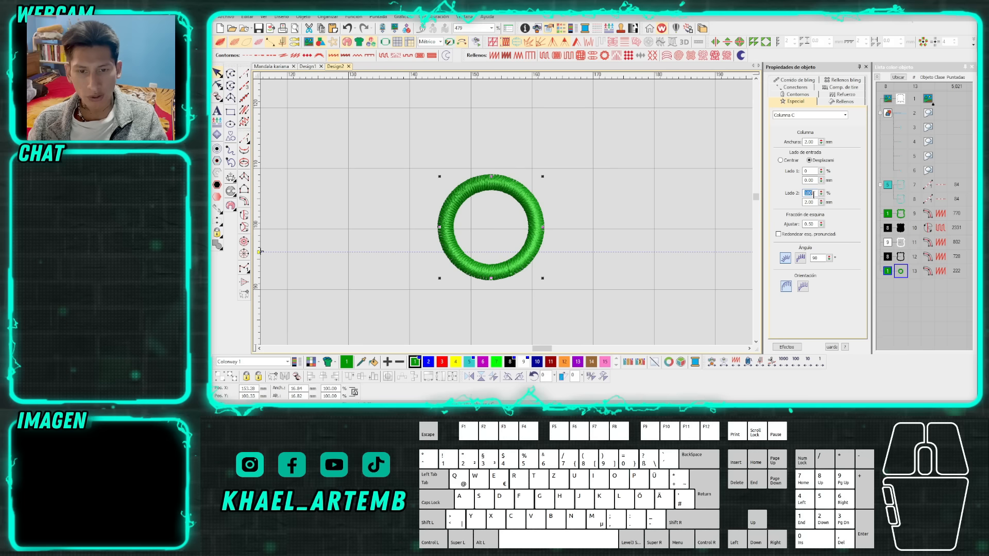
key("Return")
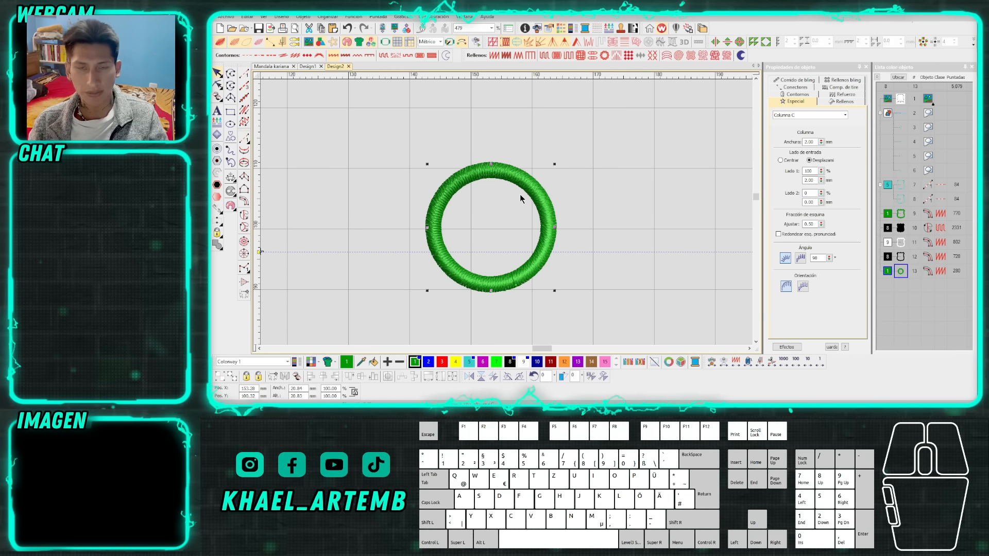
Duplicate the ring in place and set the copy's Lado 1 offset to 0% so its satin runs inward.
scroll(520, 206, "up", 1)
scroll(503, 216, "down", 1)
scroll(505, 212, "up", 1)
key("ctrl+c")
key("ctrl+v")
double_click(809, 170)
type("0")
key("Return")
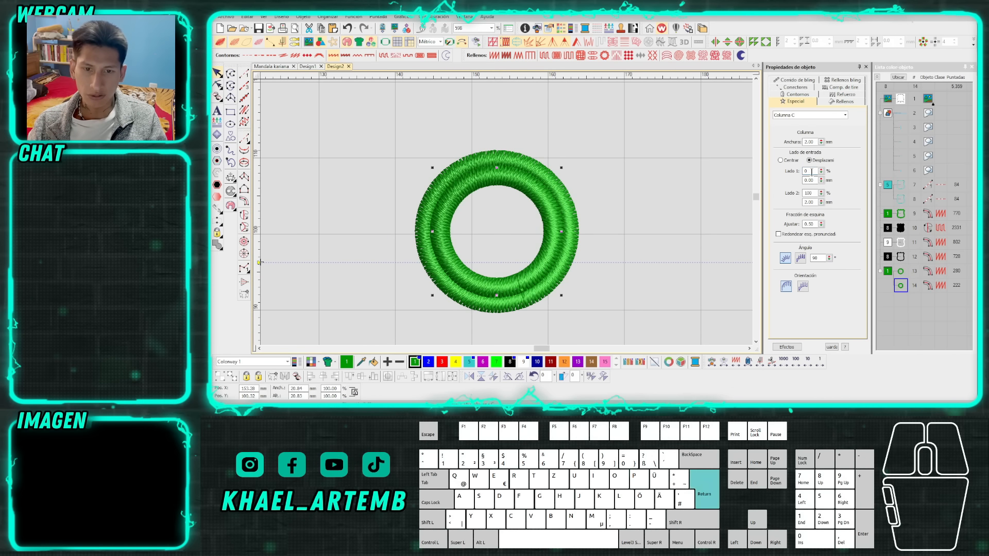
Examine where the inner and outer rings' stitches meet on the shared outline, in both realistic and stitch-line views.
scroll(496, 212, "up", 2)
left_click(618, 186)
left_click(577, 208)
scroll(506, 212, "down", 2)
scroll(506, 212, "up", 1)
left_click(545, 200)
key("t")
left_click(499, 211)
left_click(511, 206)
left_click(525, 199)
key("t")
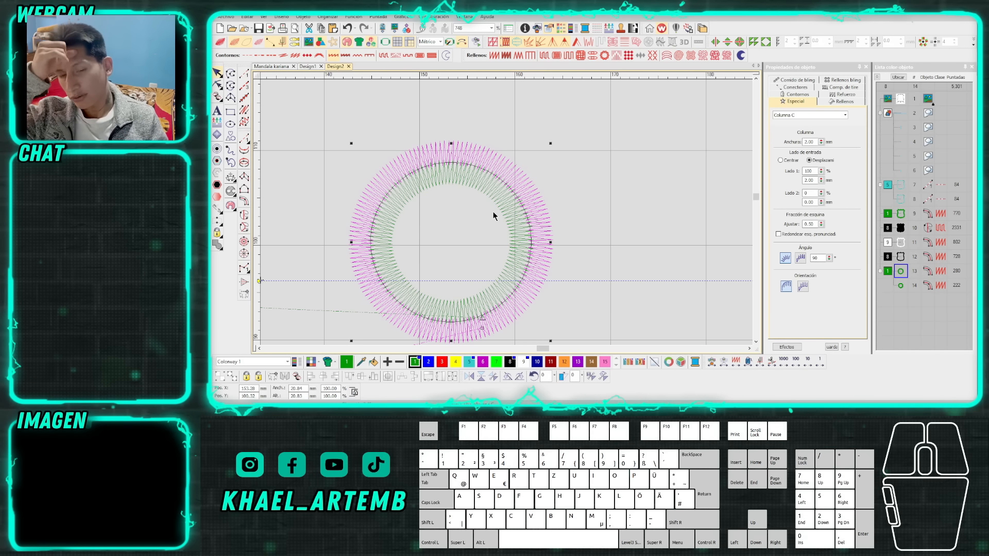
left_click(515, 206)
left_click(531, 195)
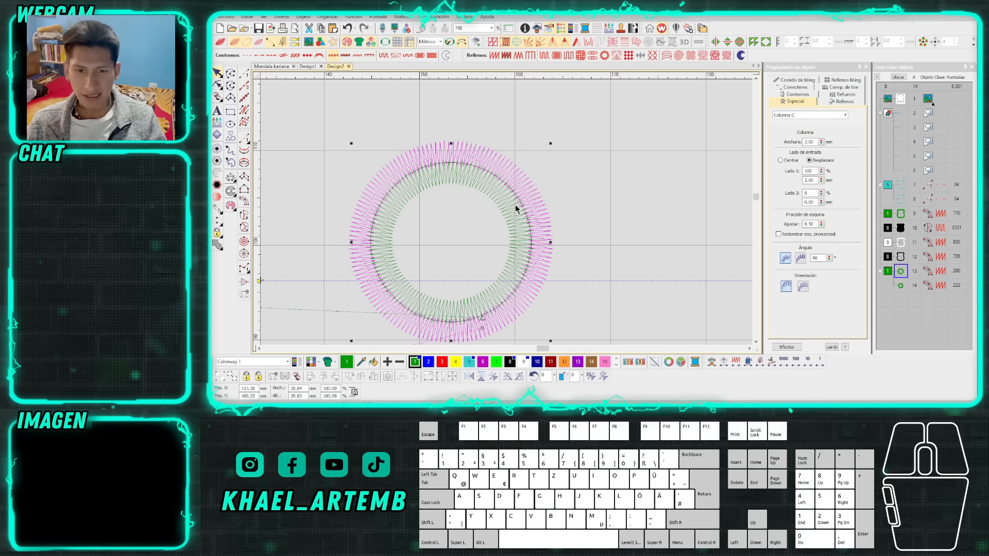
key("t")
Try 90% for the inner ring's Lado 1 offset and set its Lado 2 offset to 90% instead.
left_click(507, 208)
key("t")
left_click(811, 170)
type("90")
key("Return")
left_click(816, 193)
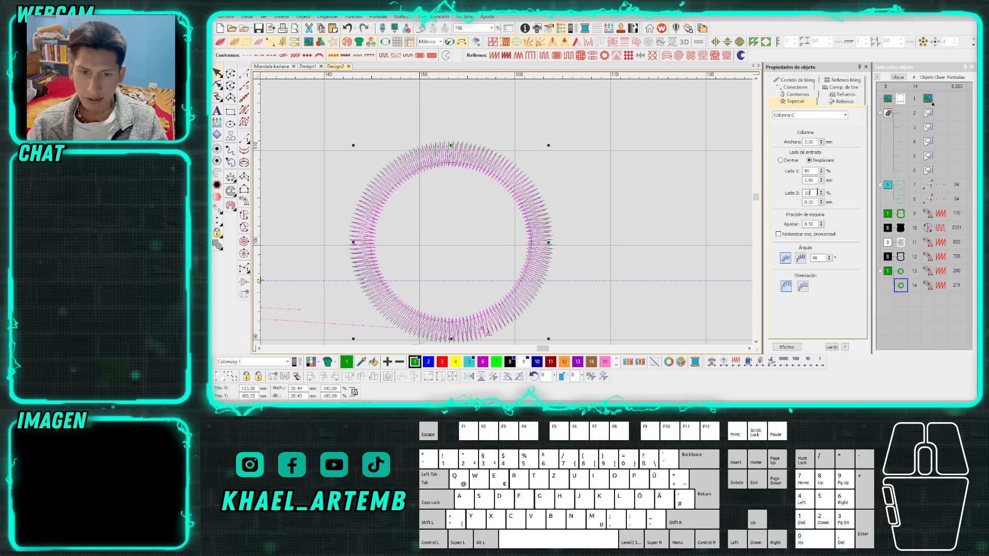
type("90")
key("Return")
Set the outer ring's Lado 2 offset to 10% and inspect its overlap with the inner ring.
left_click(541, 208)
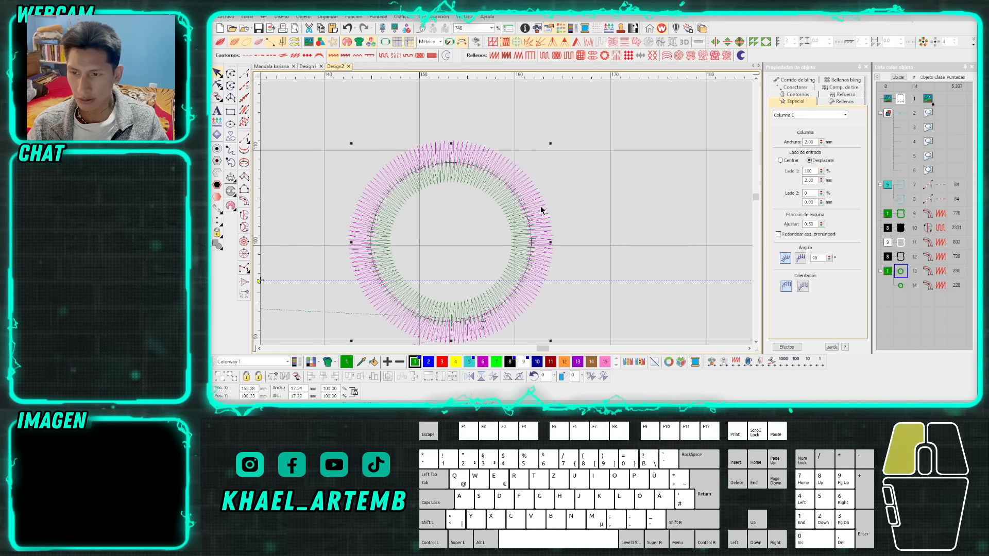
left_click(812, 193)
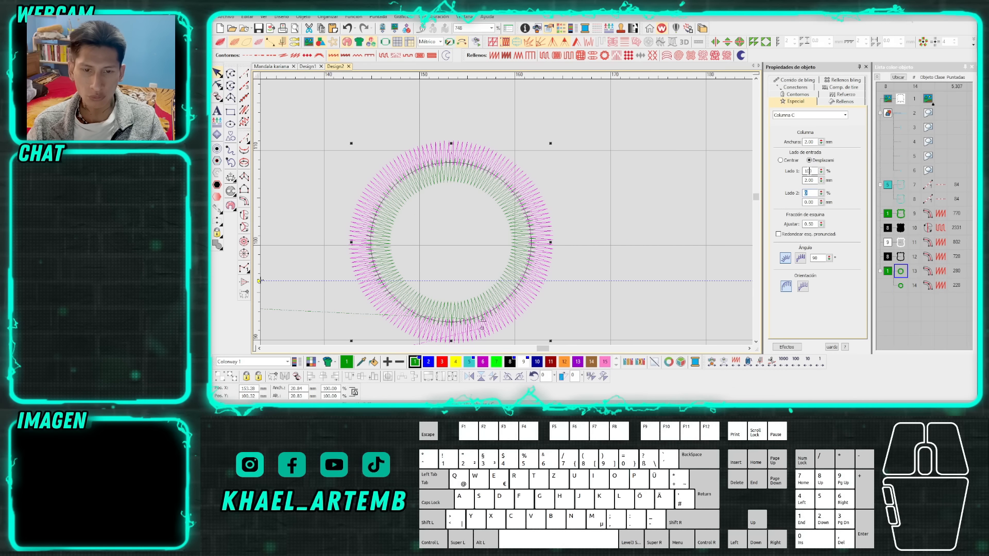
type("10")
key("Return")
scroll(507, 212, "up", 4)
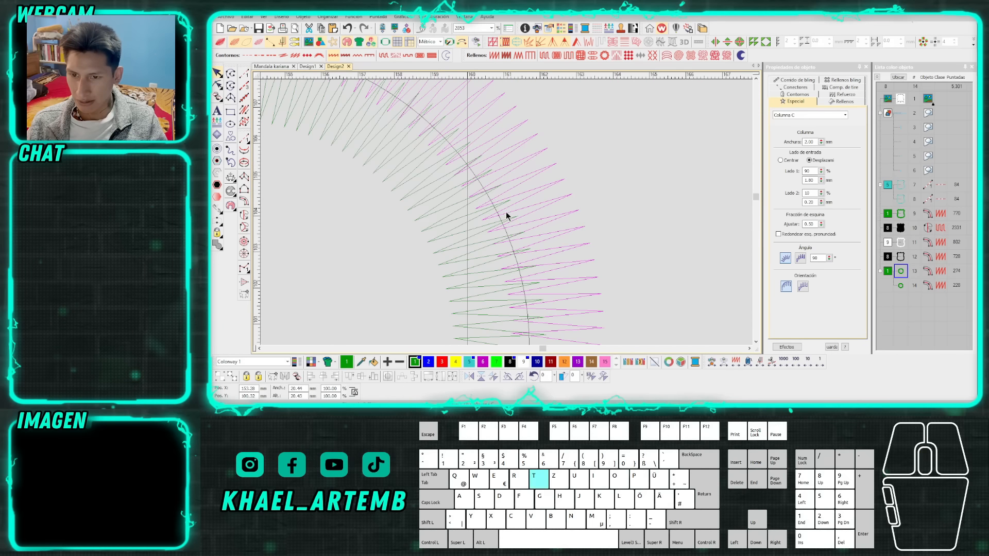
scroll(505, 214, "down", 4)
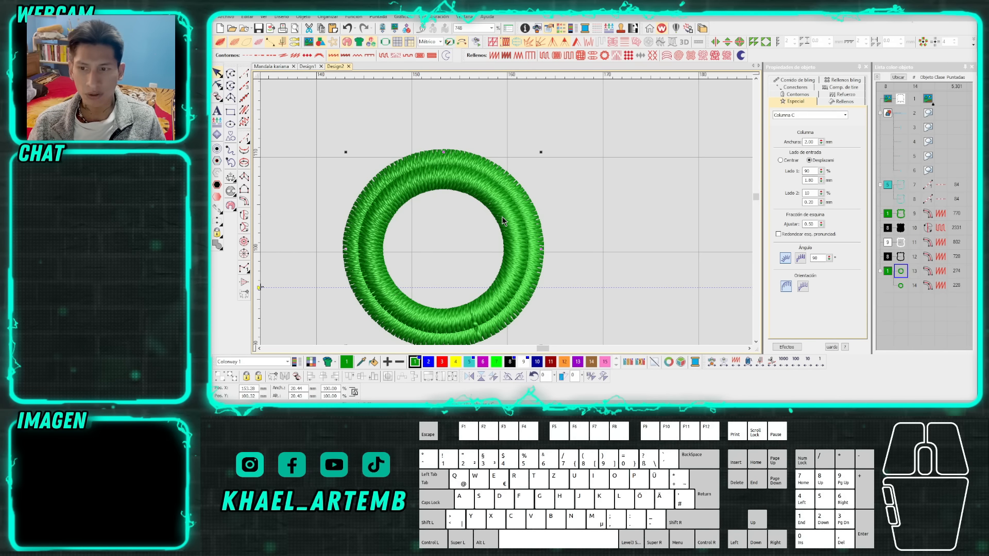
scroll(483, 234, "up", 1)
left_click(481, 235)
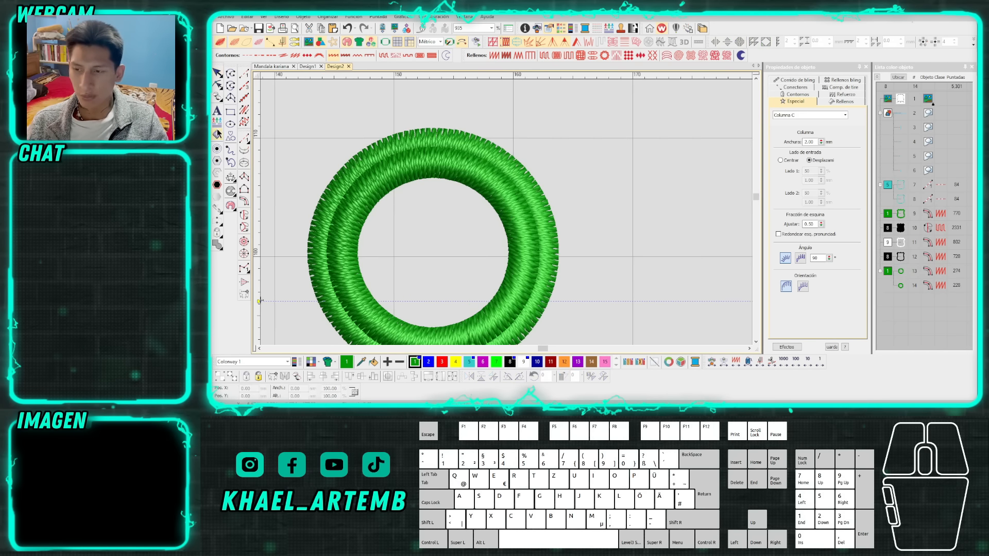
Draw two blue vector arrows in stitch-line view, pointing from inside and outside at the inner edges of the two rings.
left_click(230, 74)
key("t")
left_click(462, 237)
left_click(491, 220)
left_click(487, 236)
scroll(512, 210, "up", 1)
key("Return")
left_click(556, 189)
left_click(509, 215)
left_click(515, 207)
left_click(525, 216)
key("Return")
Add a third vector arrow across the overlap, pointing at the inner ring's outer edge.
scroll(527, 213, "up", 1)
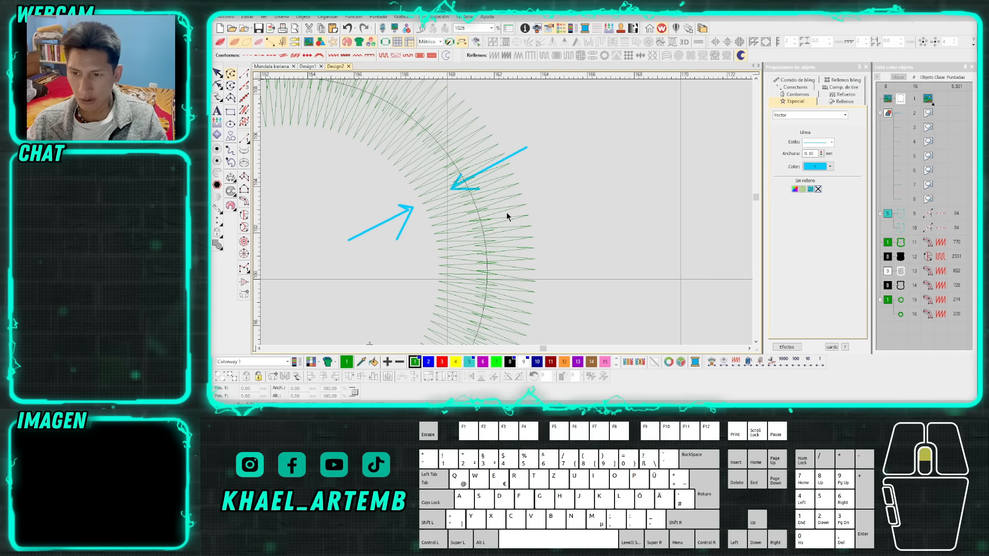
left_click(416, 249)
left_click(479, 223)
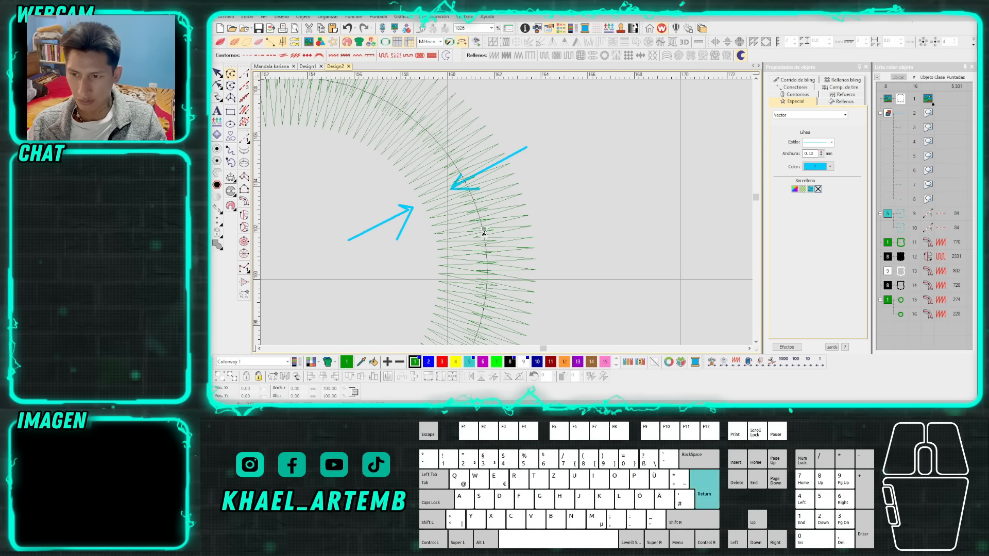
key("Return")
key("Escape")
Select both overlapping rings and place a copy of the pair beside the originals.
key("t")
left_click(498, 206)
left_click(457, 211, "ctrl")
scroll(474, 215, "down", 3)
key("t")
right_click(506, 228)
left_click_drag(635, 217, 635, 217)
key("Escape")
Remove the copied rings' overlap by setting the outer ring's Lado 2 and the inner ring's Lado 1 to 0%.
left_click(636, 190)
double_click(807, 171)
type("0")
key("Return")
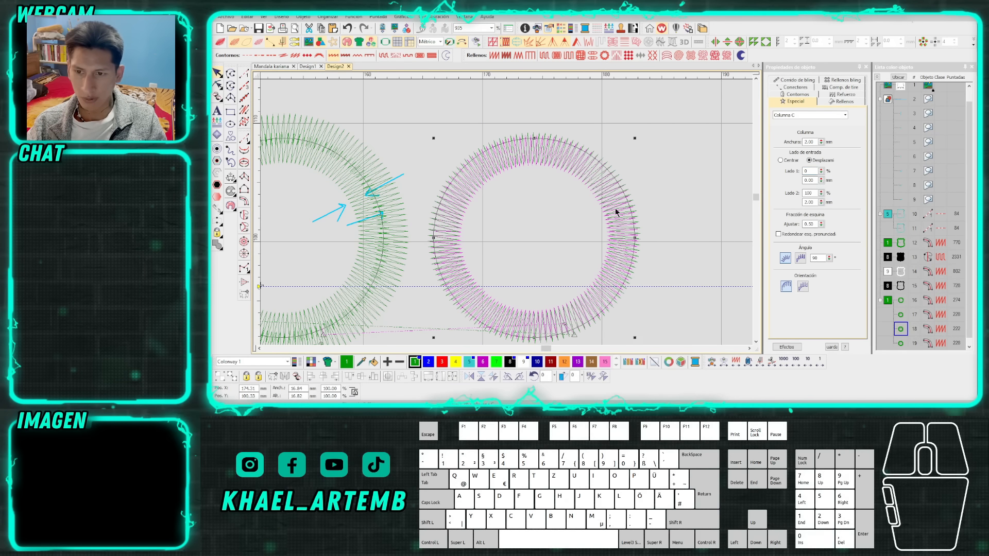
double_click(809, 194)
type("0")
key("Return")
left_click(611, 212)
double_click(811, 171)
type("0")
key("Return")
Examine the seam between the copied inner and outer rings up close in realistic and stitch-line views.
left_click(715, 187)
scroll(651, 196, "up", 4)
key("t")
scroll(497, 201, "up", 2)
key("t")
scroll(497, 201, "down", 6)
scroll(505, 212, "up", 1)
key("t")
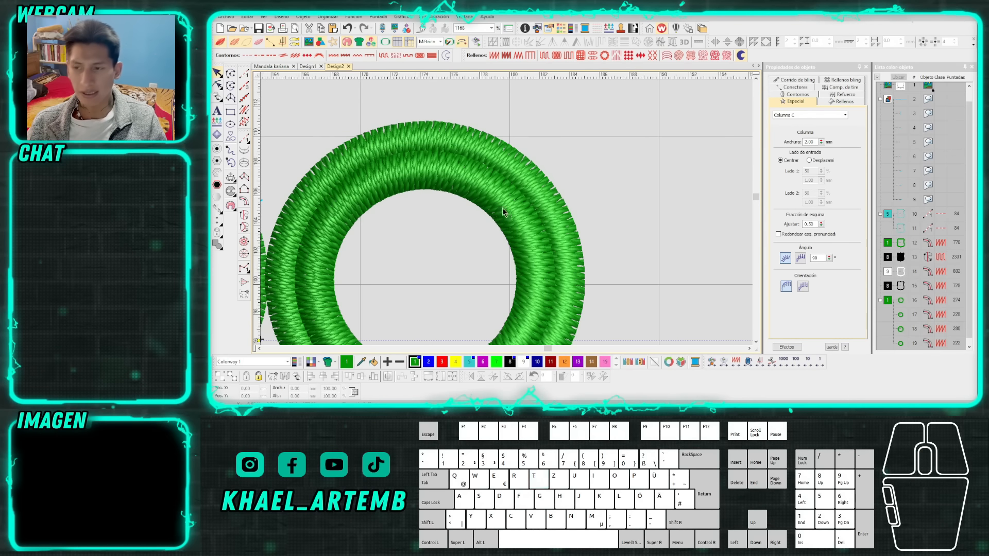
Shrink the copied inner ring to about 15.5 mm across to open a gap inside the outer ring.
scroll(506, 212, "up", 1)
left_click(507, 212)
left_click_drag(570, 150, 535, 154)
scroll(510, 215, "down", 3)
key("Escape")
scroll(509, 215, "up", 1)
left_click(507, 213)
scroll(507, 212, "up", 1)
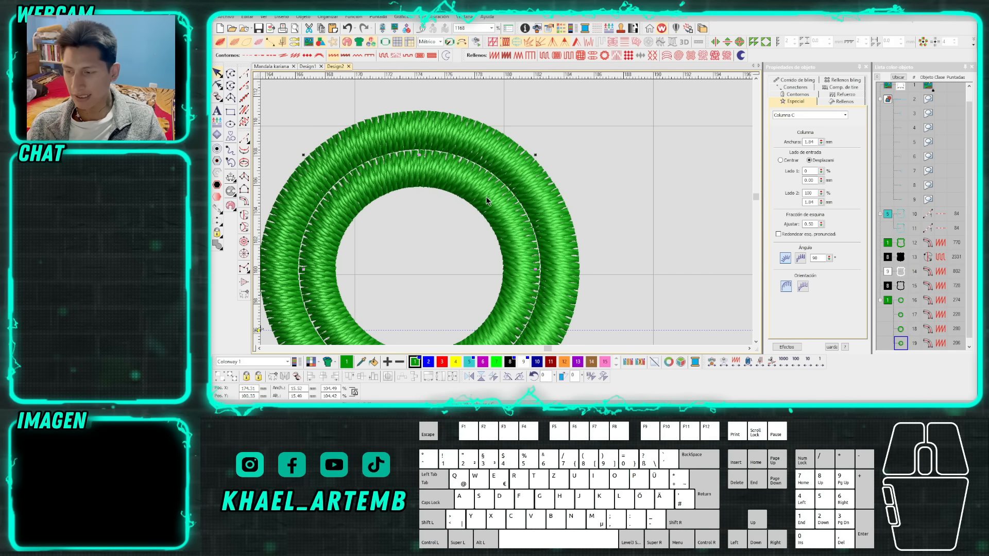
Compare the gap in the copied ring pair with the overlapping stitches of the original pair.
scroll(463, 210, "down", 2)
key("Escape")
scroll(507, 216, "up", 1)
left_click(507, 216)
key("t")
scroll(509, 196, "up", 1)
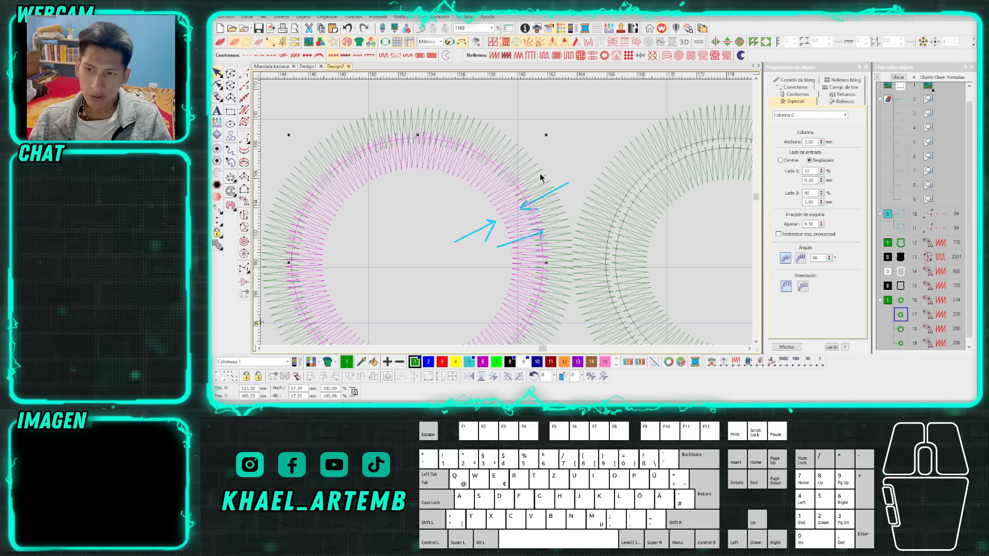
left_click(505, 214)
scroll(506, 214, "down", 7)
Delete both pairs of rings together with the explanatory arrows.
key("t")
left_click_drag(632, 234, 390, 133)
key("Delete")
scroll(397, 155, "down", 3)
Delete the black Tatami fill inside the shield with the white and black borders.
scroll(360, 214, "up", 2)
scroll(551, 229, "up", 2)
key("d")
key("s")
key("s")
scroll(580, 223, "down", 2)
scroll(507, 212, "up", 1)
scroll(506, 212, "up", 1)
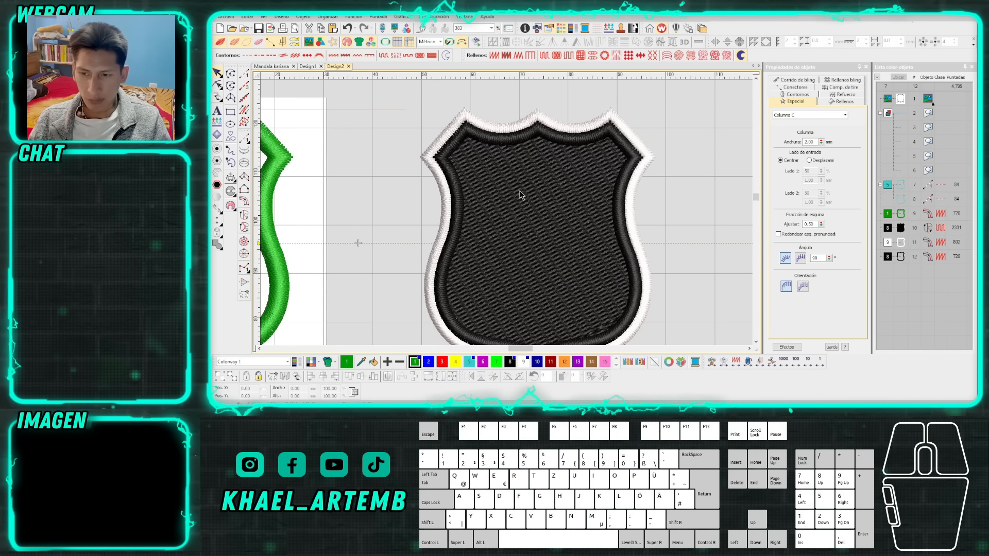
scroll(506, 212, "down", 2)
scroll(507, 213, "up", 1)
left_click(506, 212)
key("Delete")
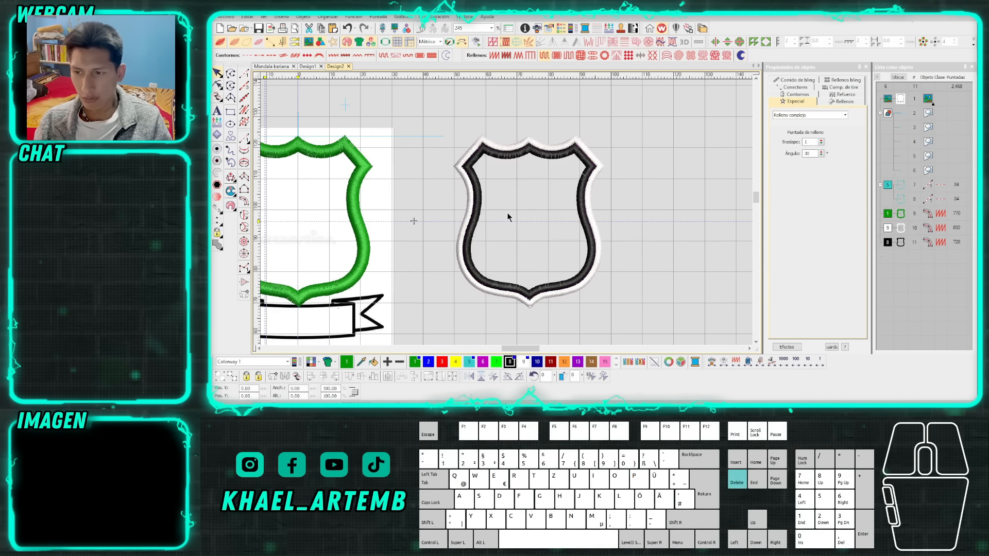
Overlap the shield's borders by setting the black border's Lado 1 and the white border's Lado 2 to 10%.
scroll(505, 214, "up", 3)
left_click(636, 211)
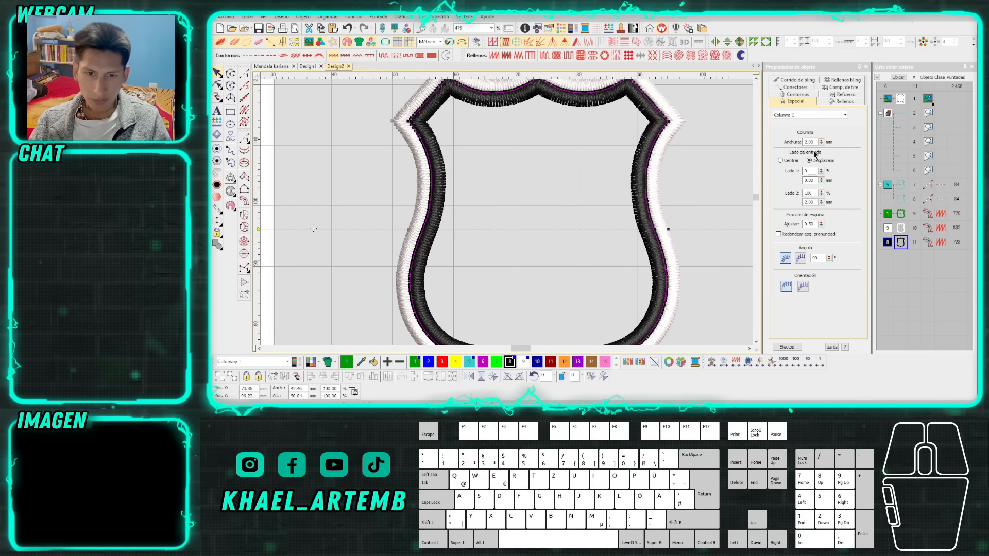
double_click(814, 170)
type("10")
key("Return")
left_click(658, 190)
type("10")
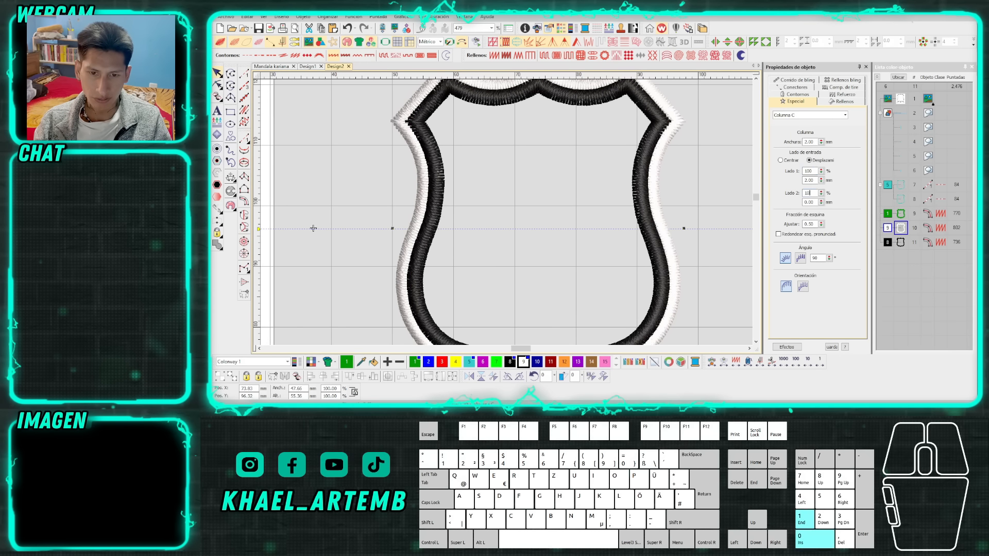
key("Return")
Set the column width of both the black and the white shield borders to 3 mm.
left_click(633, 196)
double_click(812, 142)
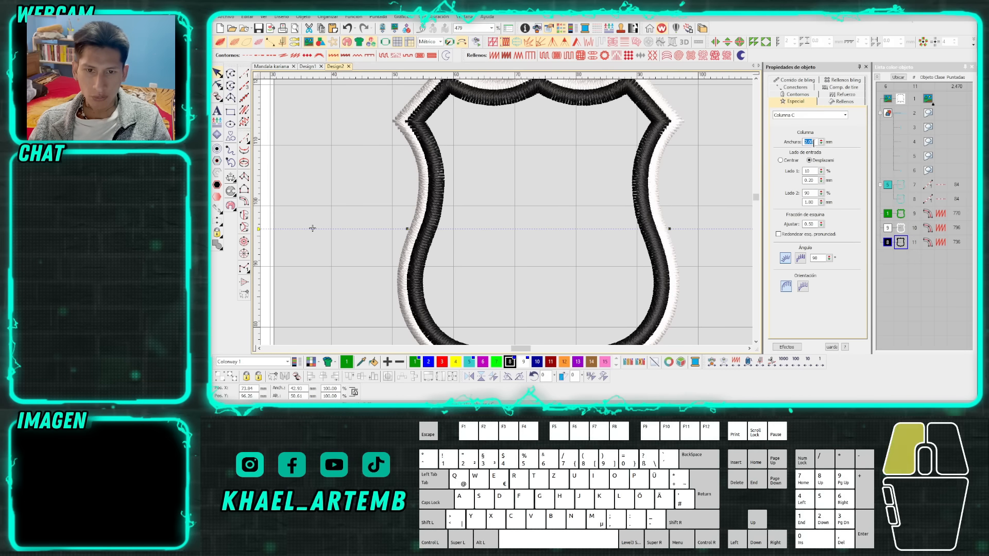
type("3")
key("Return")
left_click(666, 170)
type("3")
key("Return")
Recolour the white outer border of the shield with dark red, colour 11.
left_click(521, 182)
scroll(507, 214, "down", 4)
left_click(573, 265)
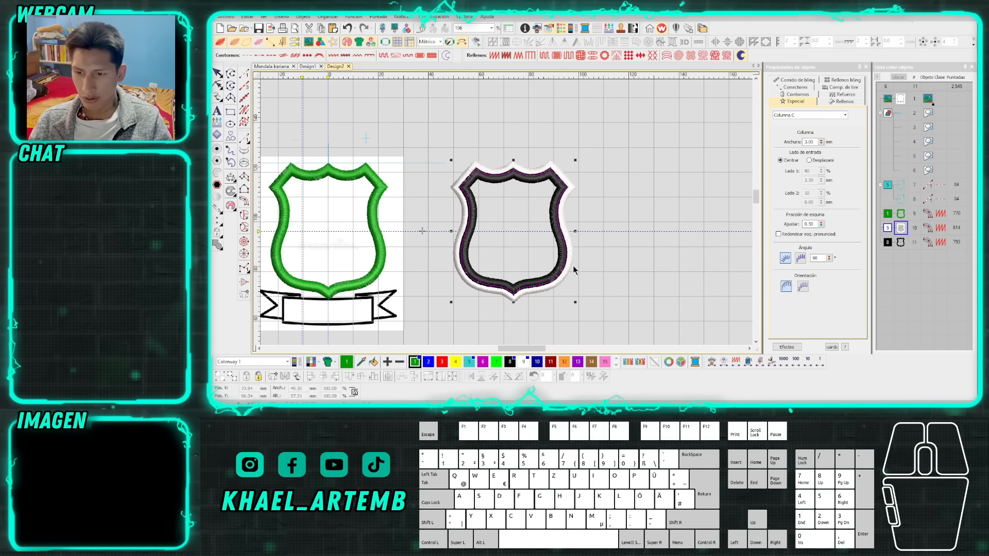
left_click(551, 361)
scroll(505, 217, "up", 2)
scroll(506, 217, "down", 1)
left_click(506, 212)
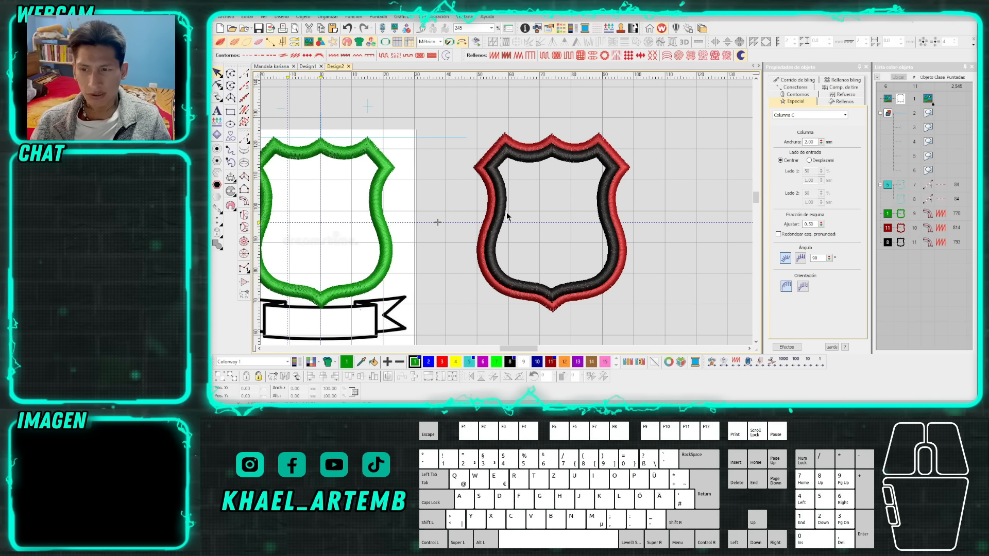
Trace a closed Column C outline point by point along the middle of the shield's black border.
scroll(506, 216, "down", 1)
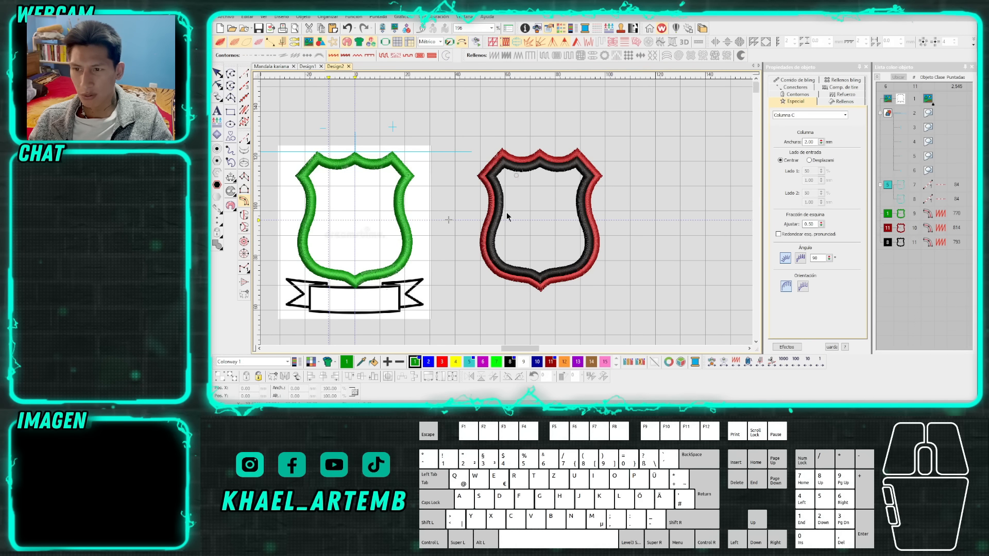
scroll(514, 173, "up", 3)
left_click(549, 192)
right_click(524, 199)
left_click(482, 192)
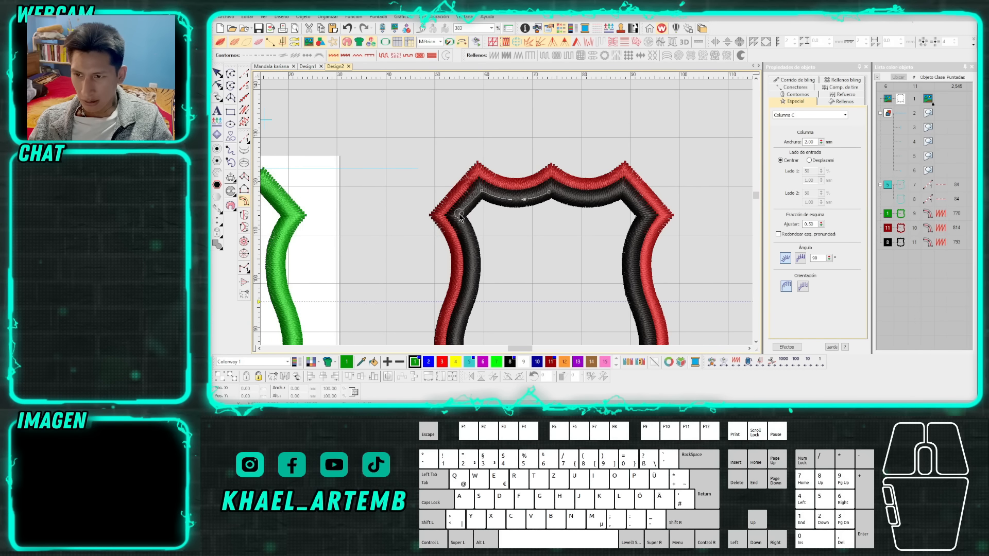
left_click(455, 216)
right_click(470, 242)
right_click(470, 289)
scroll(468, 301, "down", 1)
right_click(507, 248)
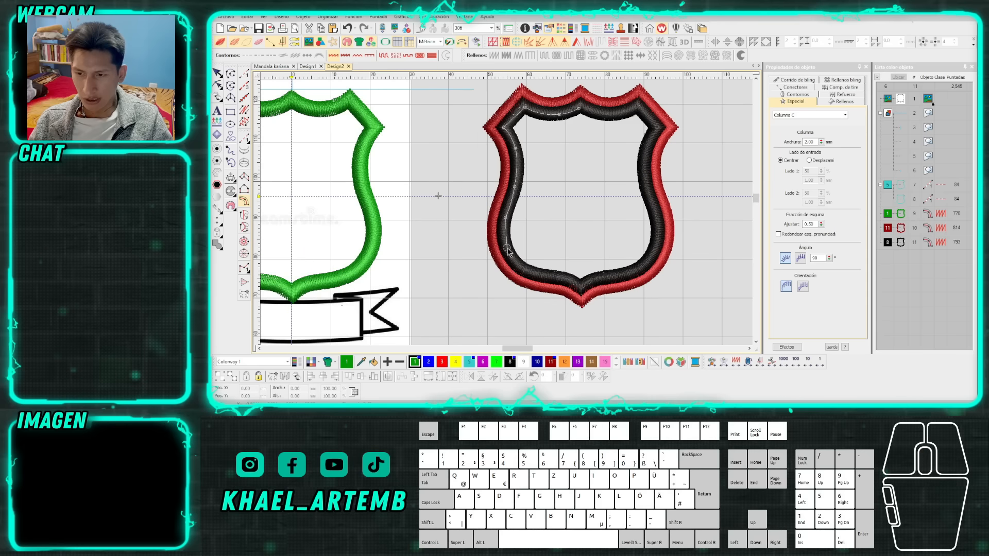
right_click(608, 281)
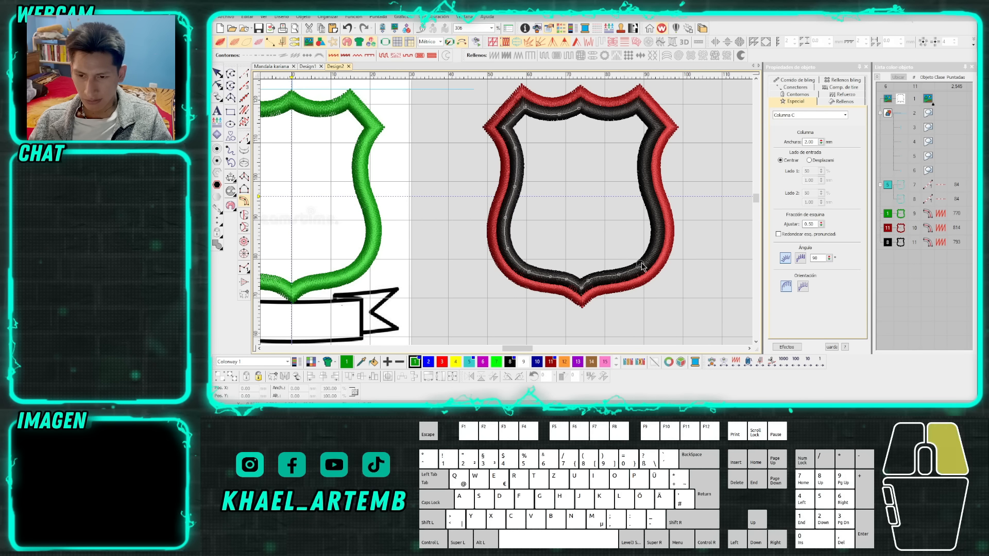
right_click(644, 165)
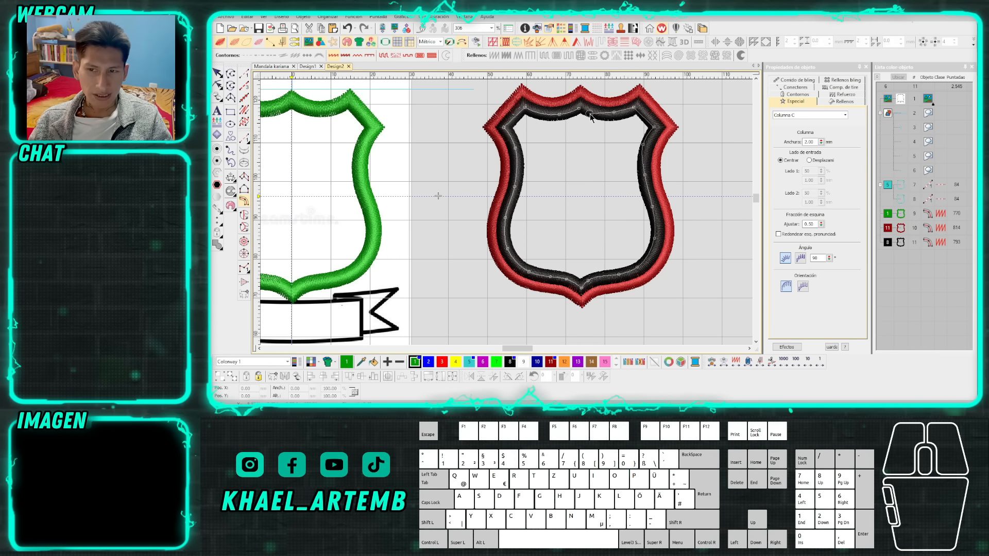
key("Return")
key("Return")
key("Escape")
Move the newly traced outline down inside the shield and delete it.
left_click_drag(612, 112, 601, 212)
scroll(613, 112, "down", 2)
key("Delete")
scroll(506, 215, "up", 4)
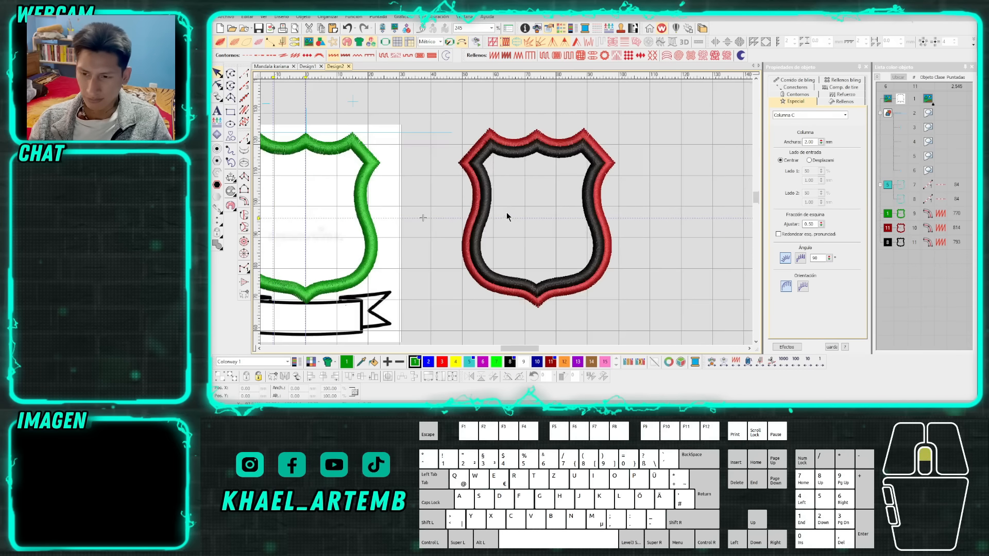
scroll(506, 215, "down", 5)
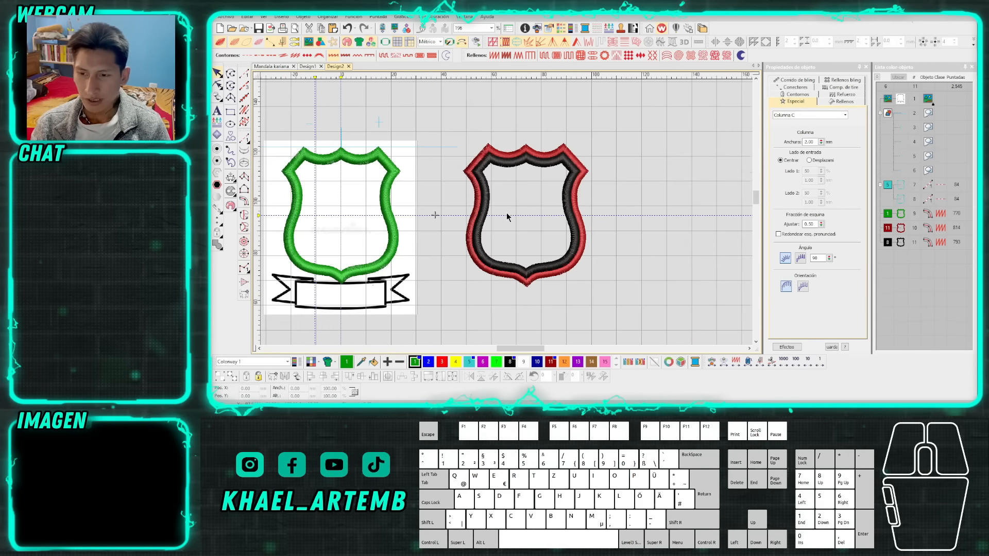
Move the two cyan running-stitch outlines from the green shield onto the two-colour shield and recolour them with blue, colour 10.
left_click(890, 184)
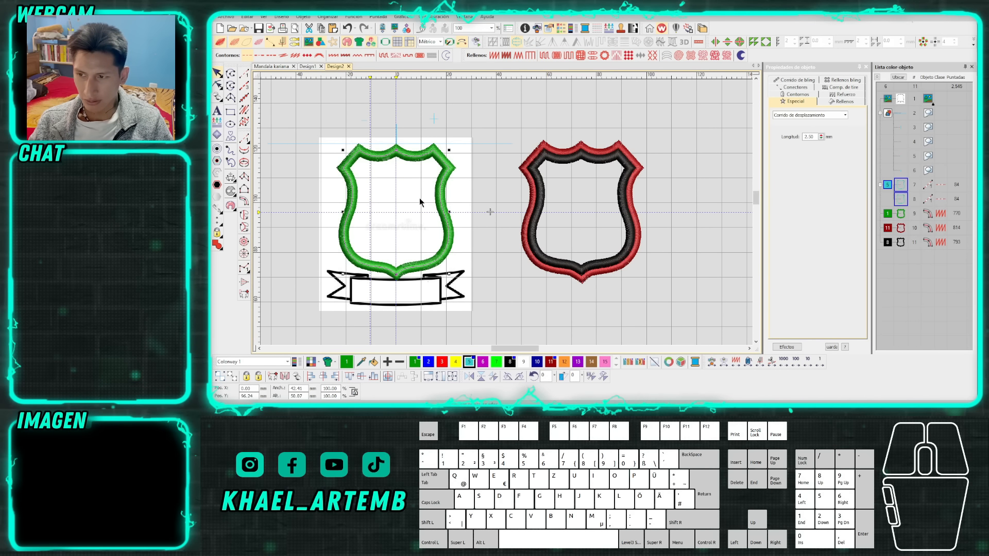
key("d")
scroll(418, 198, "up", 1)
left_click_drag(506, 212, 621, 215)
left_click(537, 362)
Cut and repaste the two blue running outlines and place them before the green border in the stitching sequence.
key("ctrl+x")
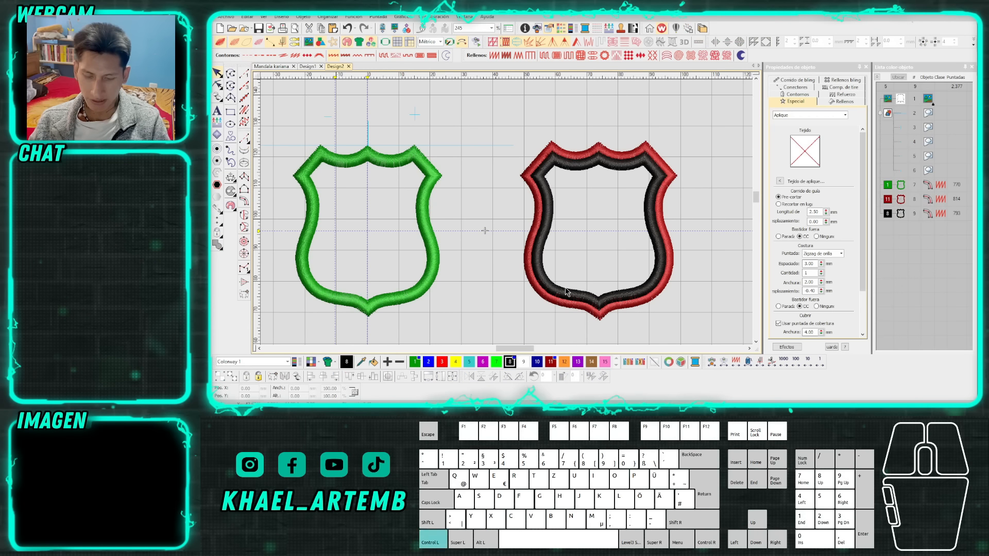
key("ctrl+v")
scroll(604, 210, "up", 2)
key("Right")
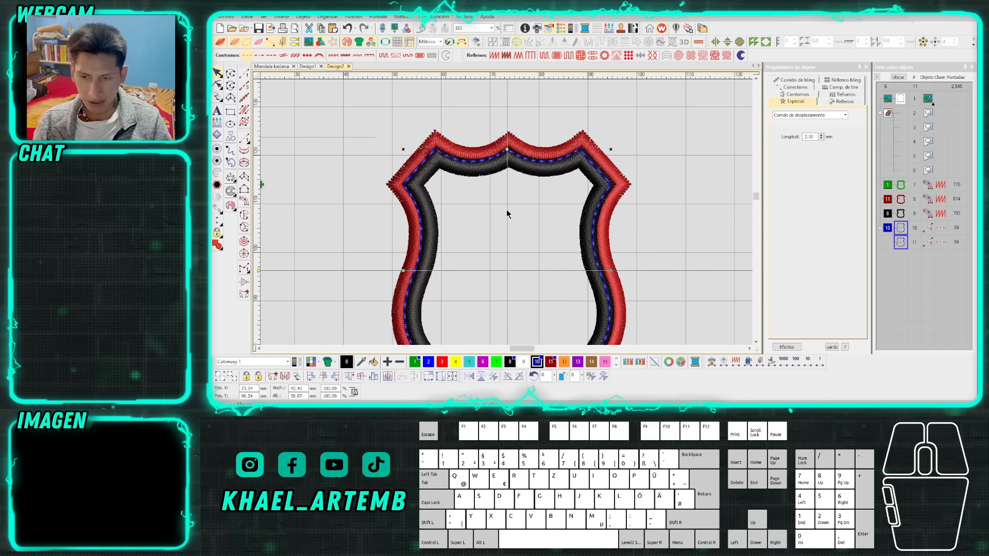
scroll(506, 212, "down", 1)
left_click_drag(903, 229, 901, 183)
scroll(587, 219, "down", 1)
left_click(518, 212)
Examine the stitches where the red and black shield borders overlap, with the realistic stitch view switched off.
scroll(513, 211, "up", 2)
key("t")
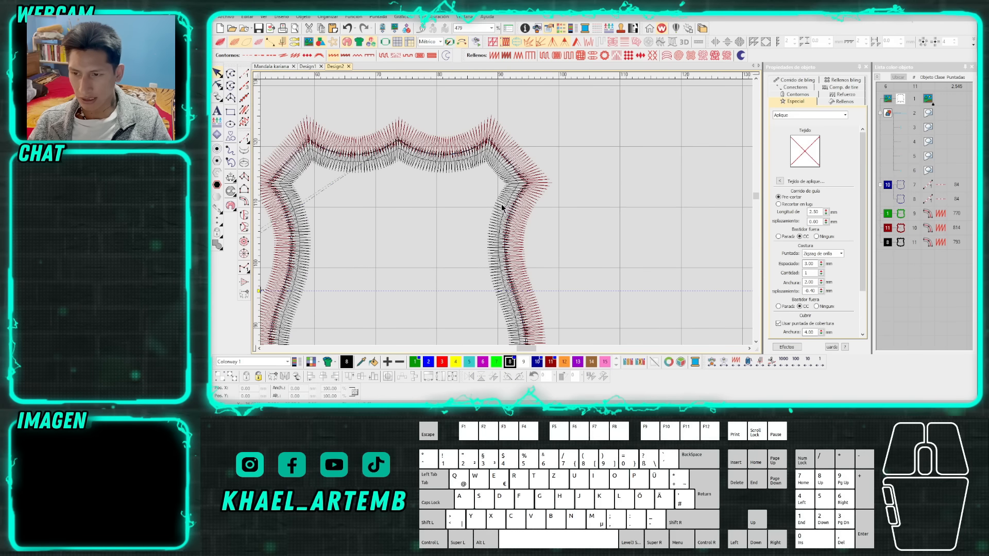
left_click(503, 206)
scroll(507, 212, "up", 2)
scroll(509, 212, "down", 4)
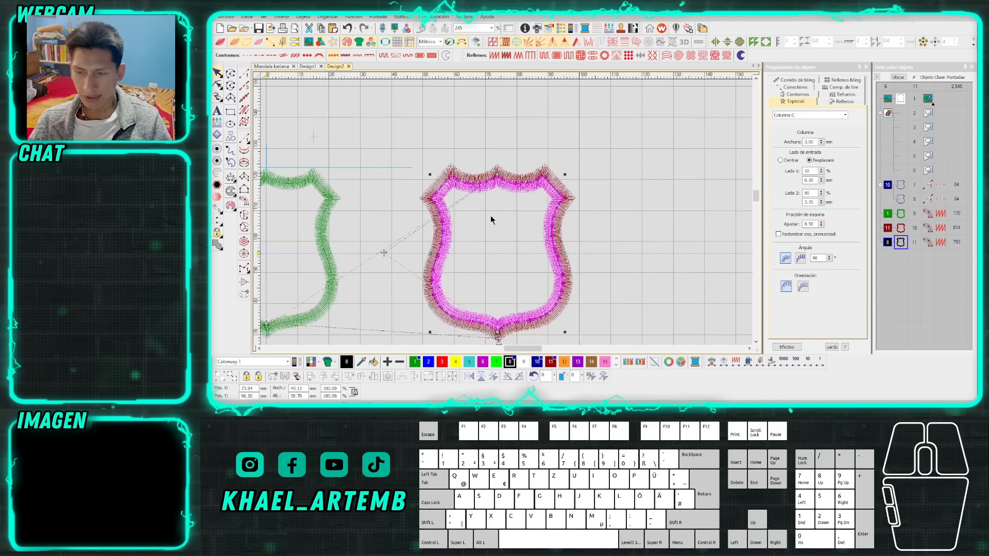
key("t")
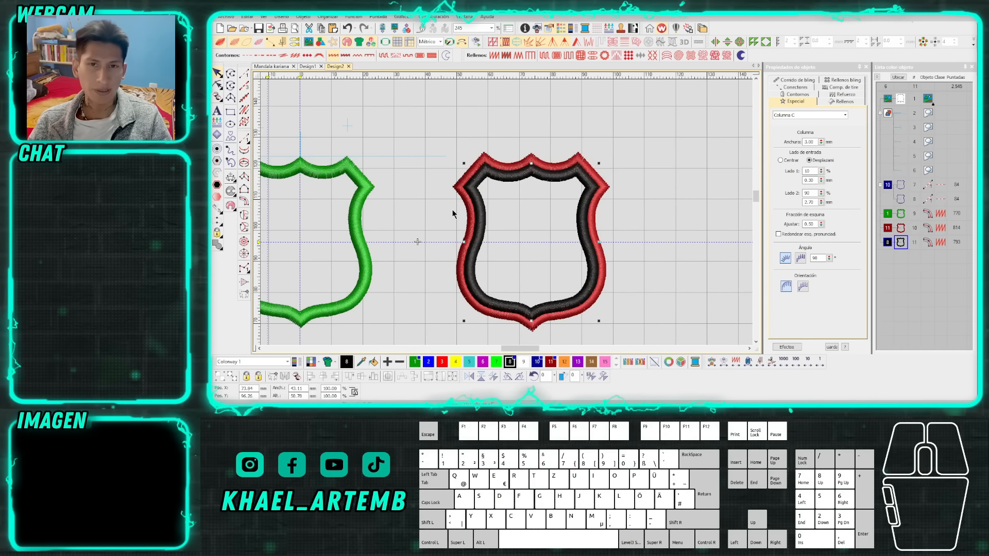
left_click(644, 246)
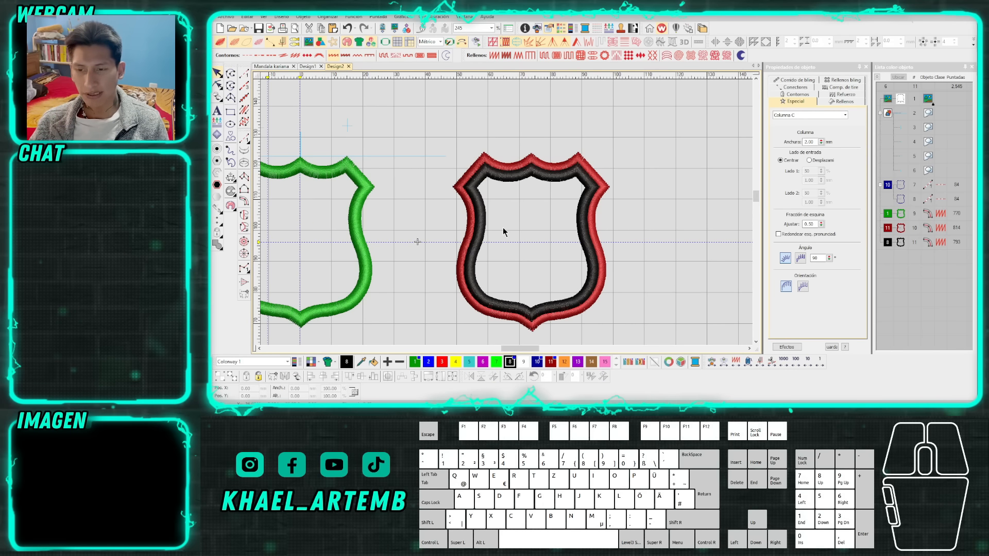
Draw an open S-shaped running-stitch curve, about 21 mm wide and 41 mm high, in the empty area above the shields.
scroll(502, 227, "down", 2)
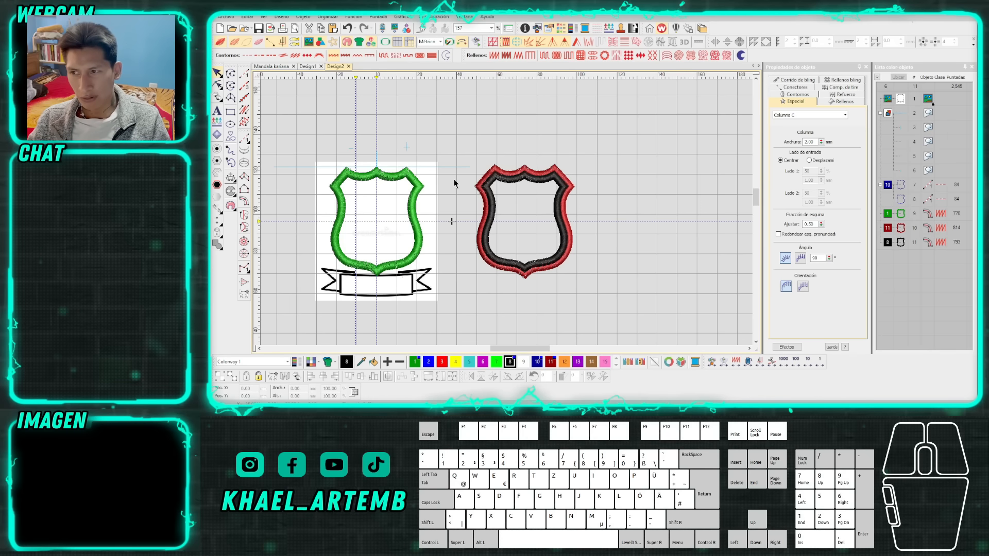
scroll(510, 222, "up", 1)
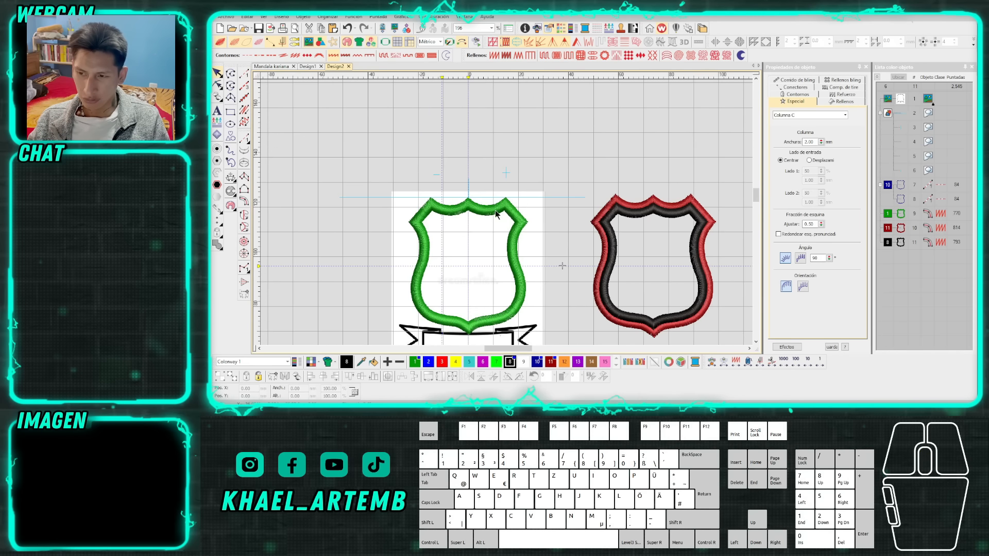
scroll(495, 213, "up", 1)
scroll(506, 212, "down", 3)
scroll(493, 201, "up", 2)
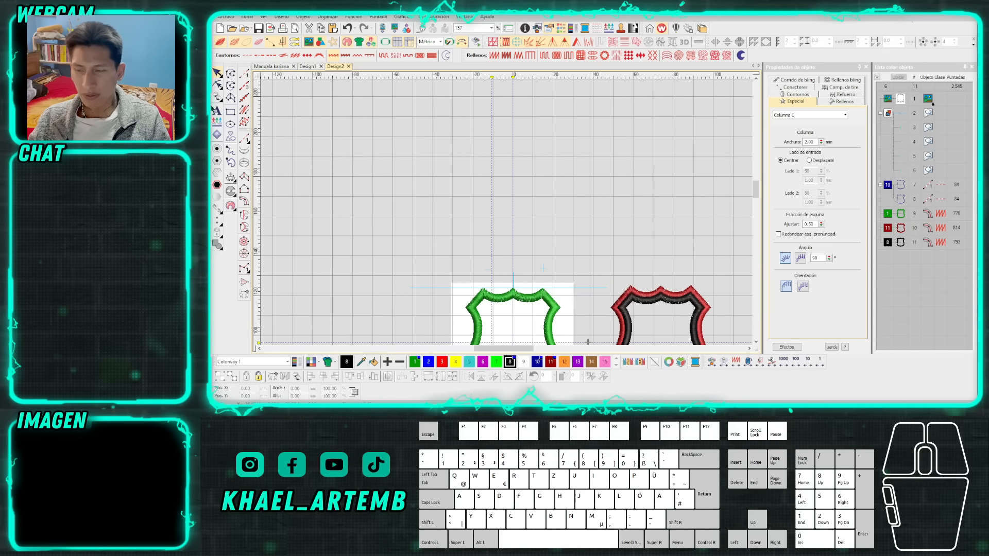
left_click(244, 74)
scroll(583, 155, "up", 3)
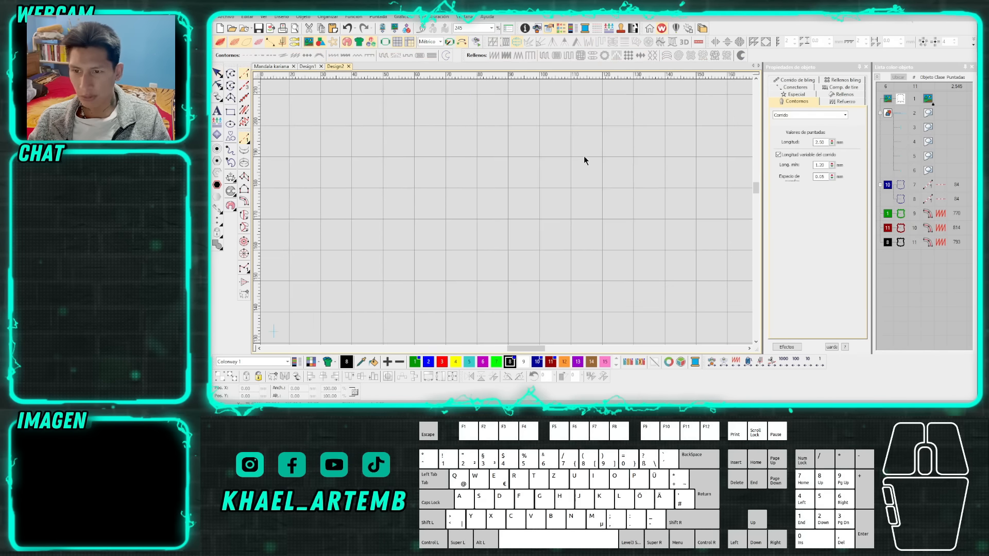
right_click(494, 215)
right_click(476, 233)
right_click(494, 259)
right_click(517, 262)
right_click(538, 280)
right_click(514, 301)
right_click(499, 315)
left_click(558, 273)
key("Return")
scroll(556, 274, "down", 4)
key("Escape")
Duplicate the S-shaped curve, mirror the copy horizontally and position it beside the original.
scroll(505, 214, "up", 3)
left_click_drag(531, 215, 606, 209)
scroll(488, 322, "up", 2)
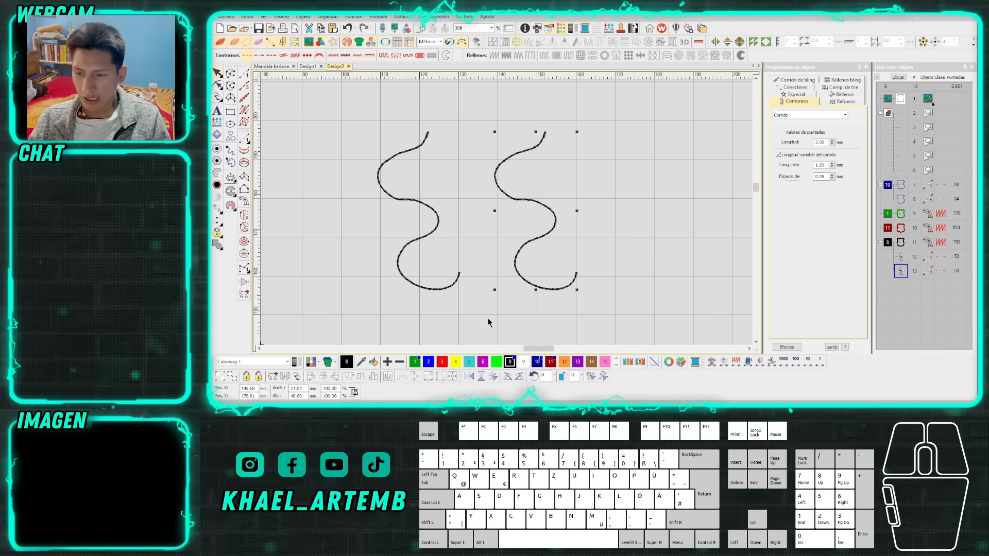
left_click(469, 376)
left_click_drag(533, 291, 496, 297)
Delete both S-shaped running-stitch curves above the shields.
scroll(507, 215, "down", 5)
scroll(496, 217, "up", 2)
left_click_drag(609, 245, 484, 129)
scroll(508, 230, "down", 3)
key("Delete")
scroll(507, 213, "up", 5)
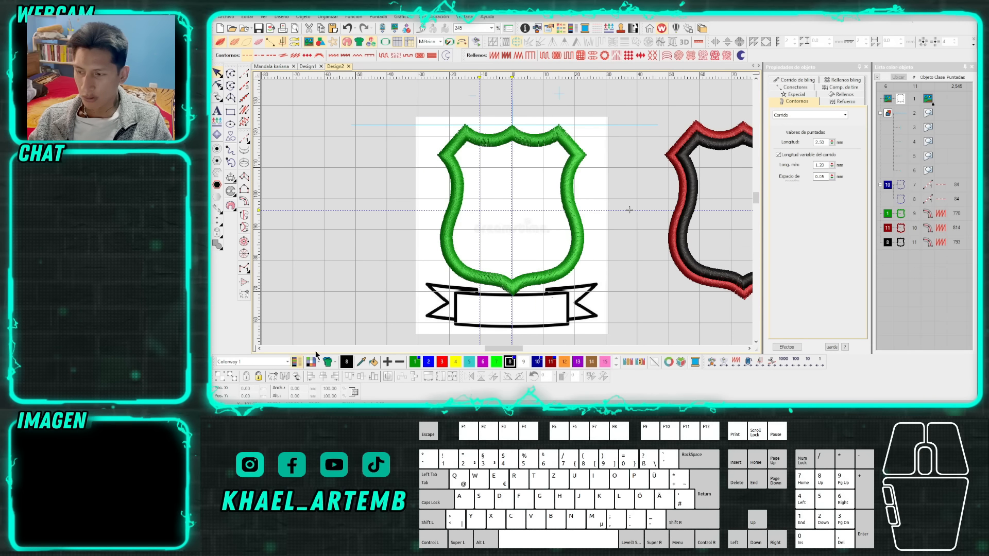
scroll(505, 212, "down", 1)
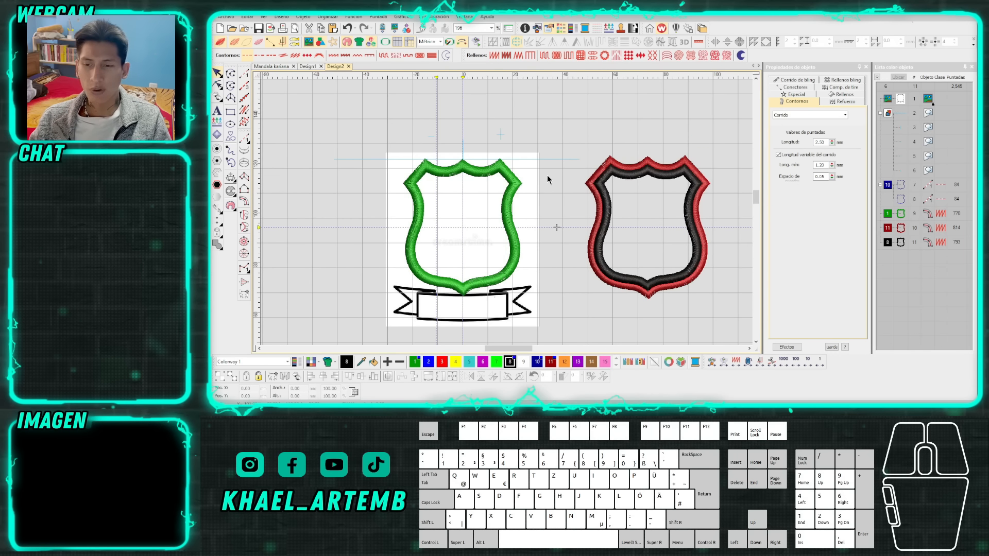
Copy the shield's reference image, send it to the Wilcom Octubre CLASES group in WhatsApp Web, and switch back to Wilcom.
left_click(532, 206)
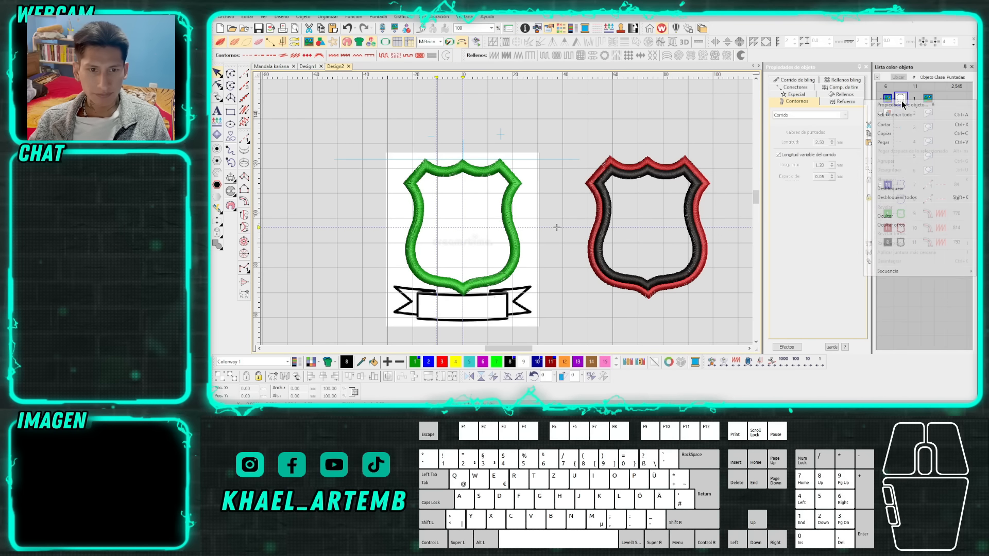
left_click(495, 254)
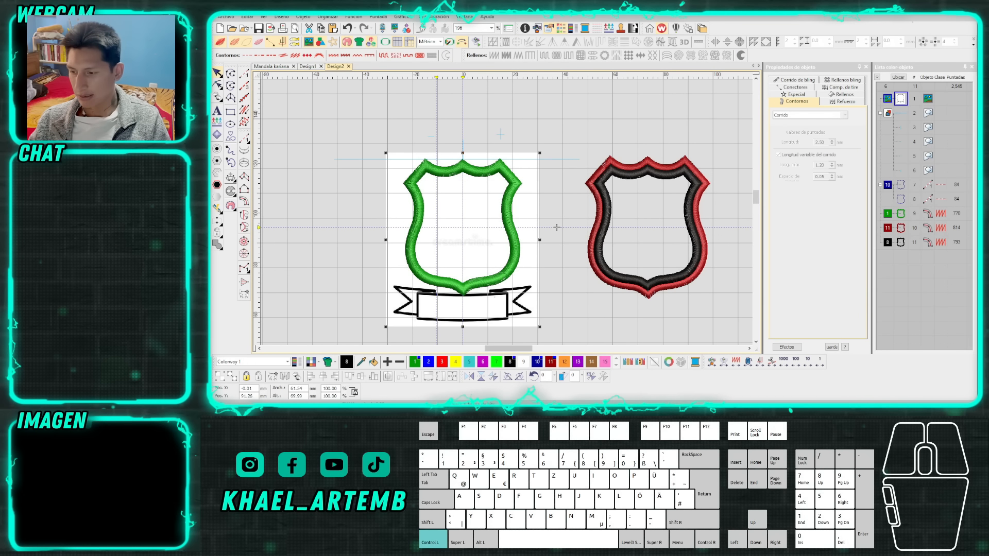
left_click(320, 397)
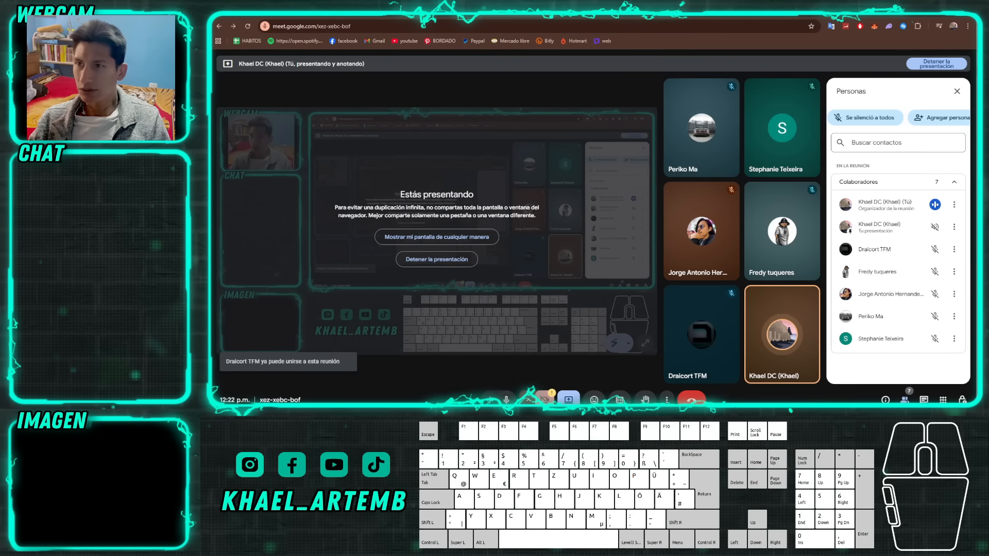
left_click(319, 12)
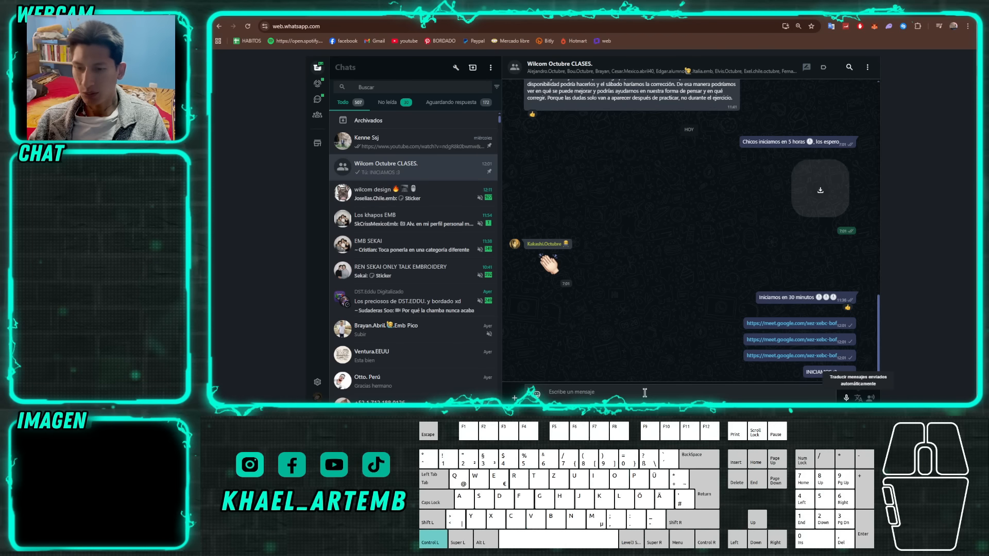
key("ctrl+v")
key("Return")
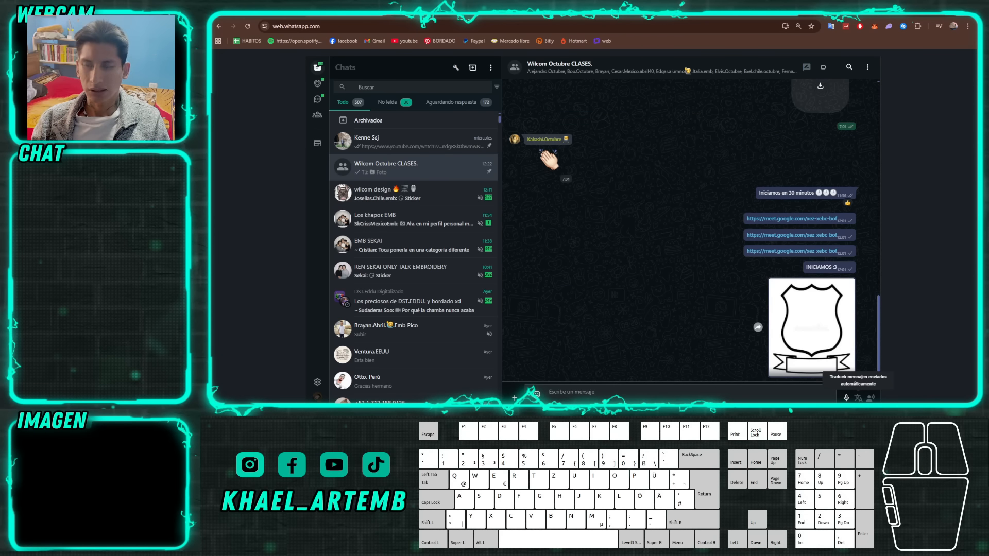
left_click(564, 10)
left_click(528, 10)
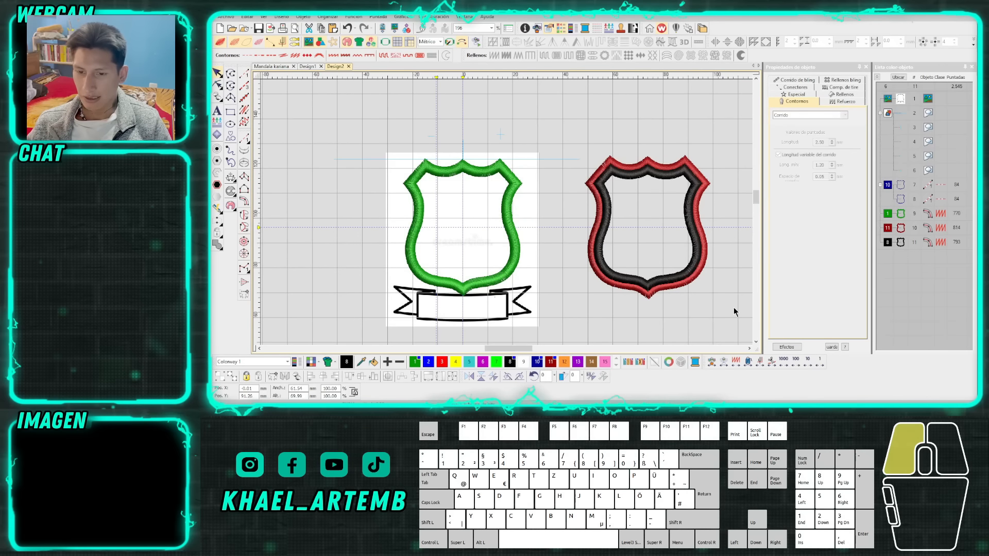
Resize the two-colour shield together with its running outlines to a height of 60.04 mm.
scroll(534, 152, "up", 2)
scroll(509, 218, "down", 2)
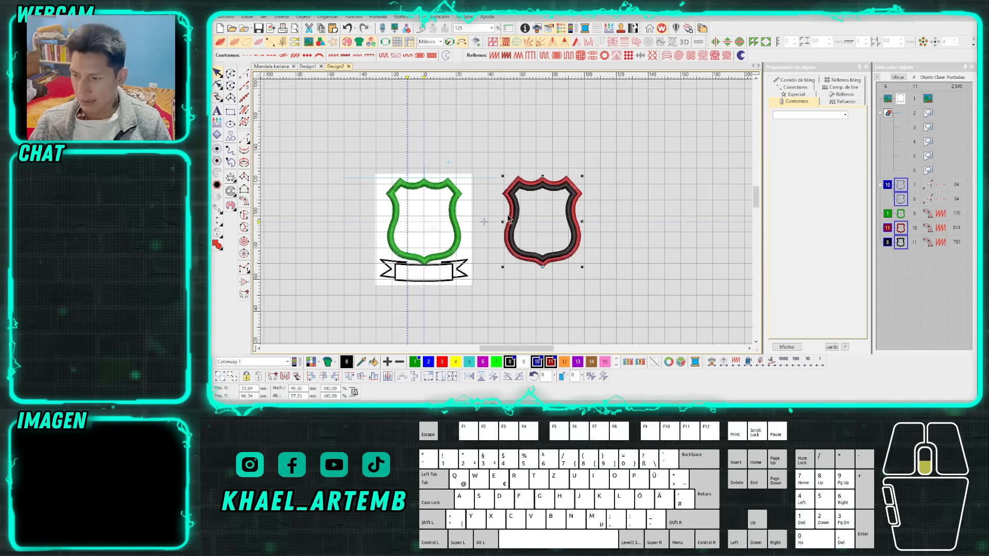
scroll(508, 218, "up", 3)
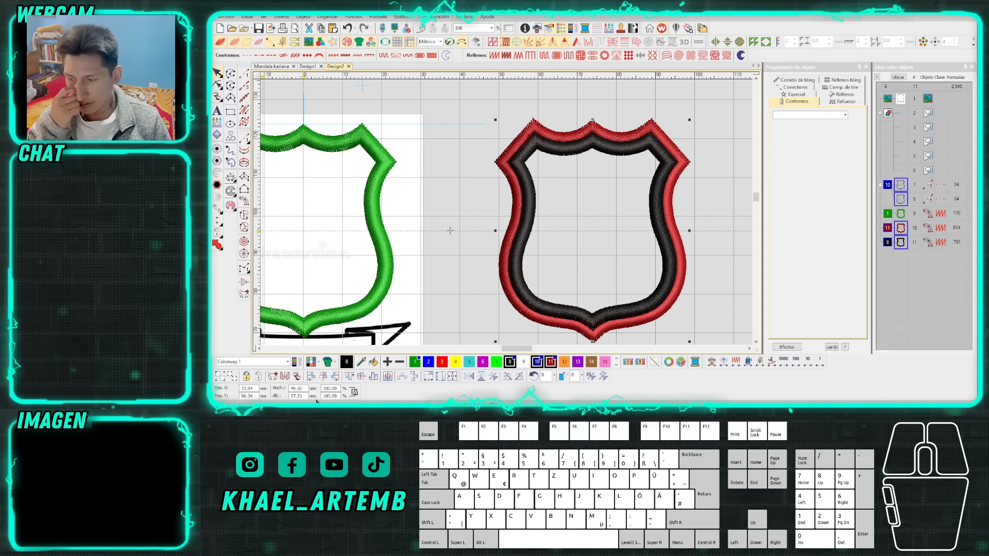
type("60.04")
key("Return")
Set the column width of the resized shield's red and black borders to 3 mm.
left_click(527, 230)
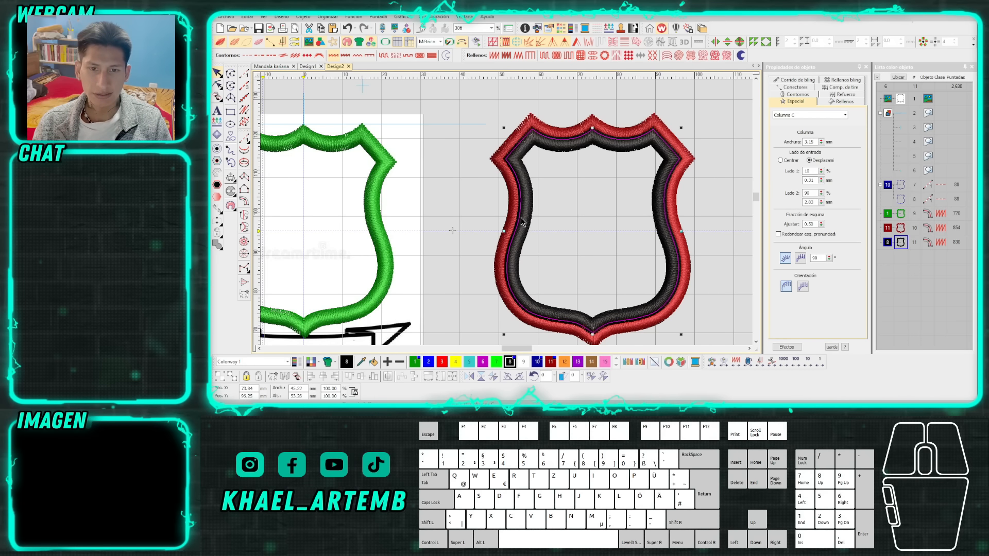
left_click(502, 209, "ctrl")
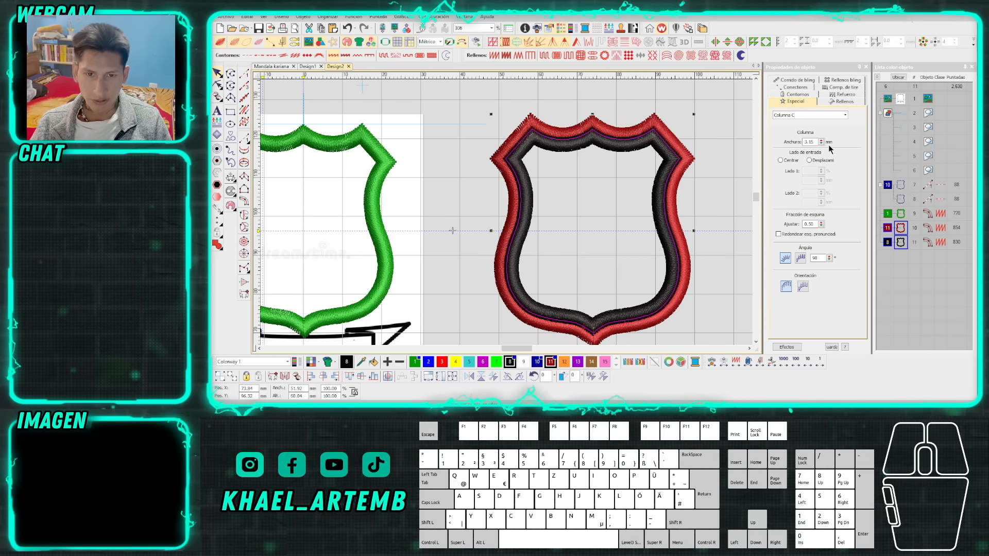
key("BackSpace")
left_click(726, 181)
left_click(664, 173)
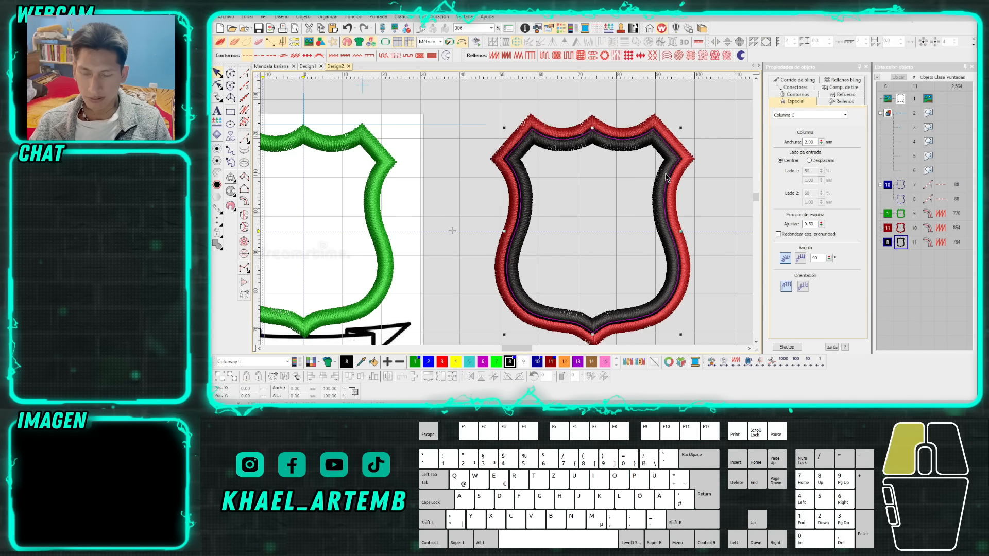
Examine the stitch overlap between the resized red and black borders, both in realistic view and as plain stitches.
scroll(664, 173, "up", 1)
scroll(507, 216, "up", 1)
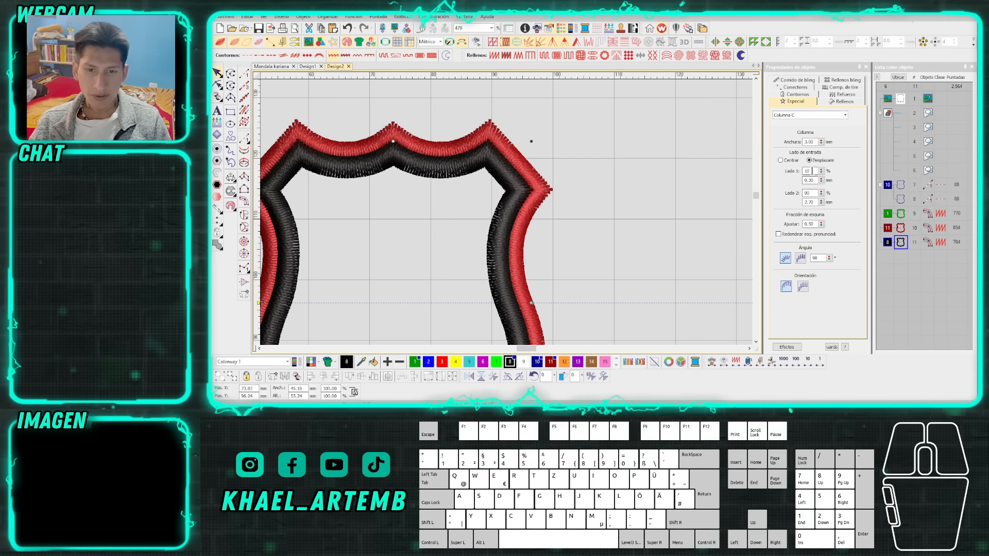
scroll(525, 209, "down", 4)
scroll(507, 215, "up", 3)
key("t")
scroll(547, 213, "up", 2)
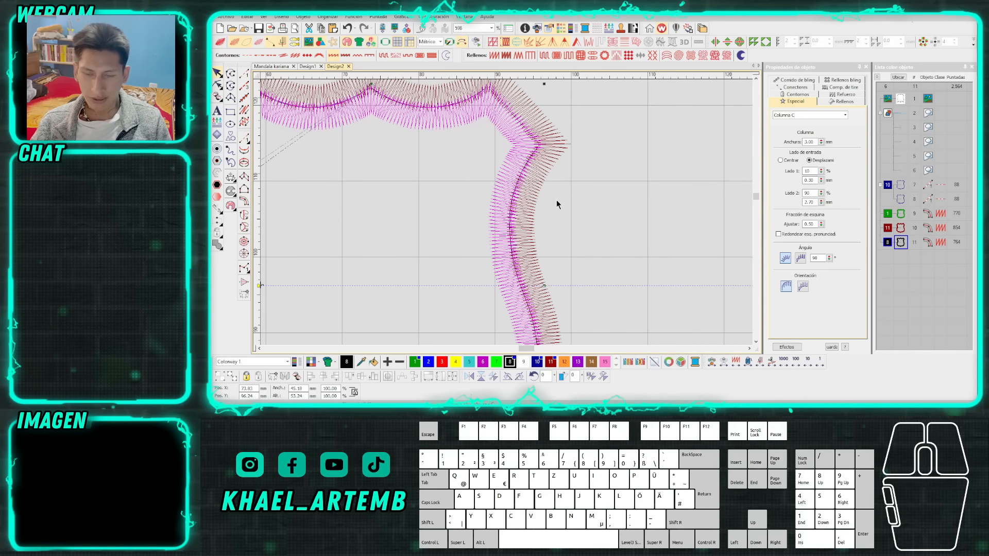
key("t")
scroll(490, 204, "down", 4)
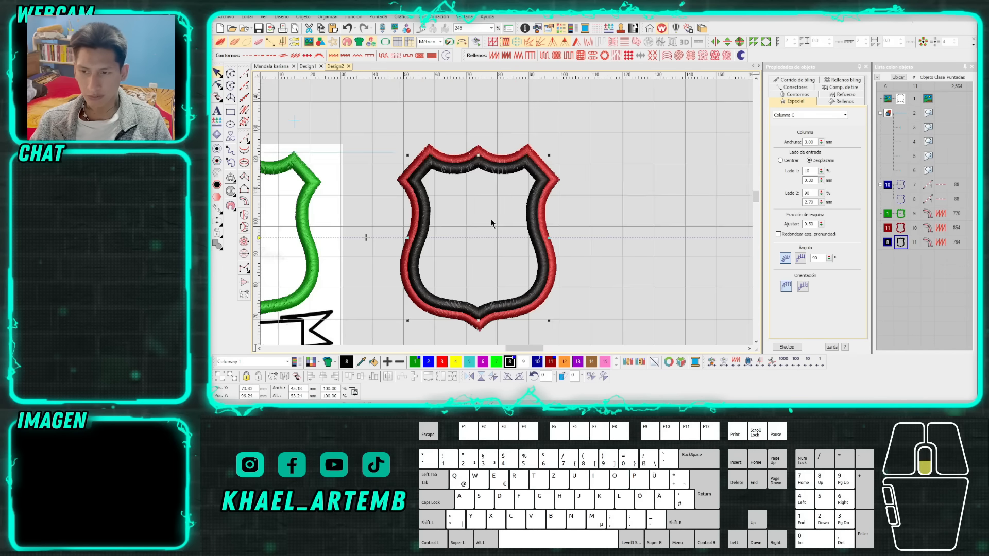
scroll(492, 223, "up", 1)
scroll(493, 232, "down", 3)
key("Escape")
scroll(497, 239, "up", 2)
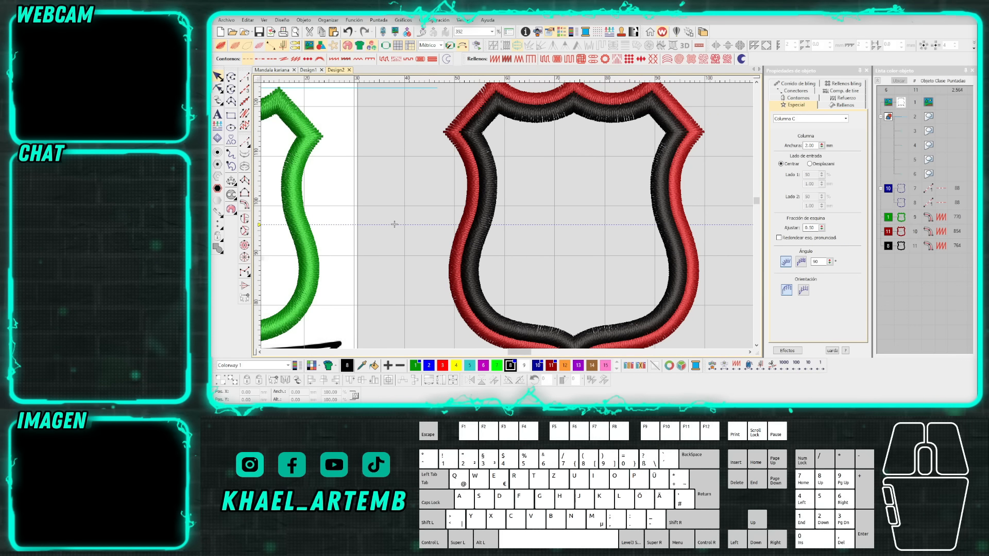
left_click(395, 224)
left_click(497, 242)
scroll(460, 202, "down", 2)
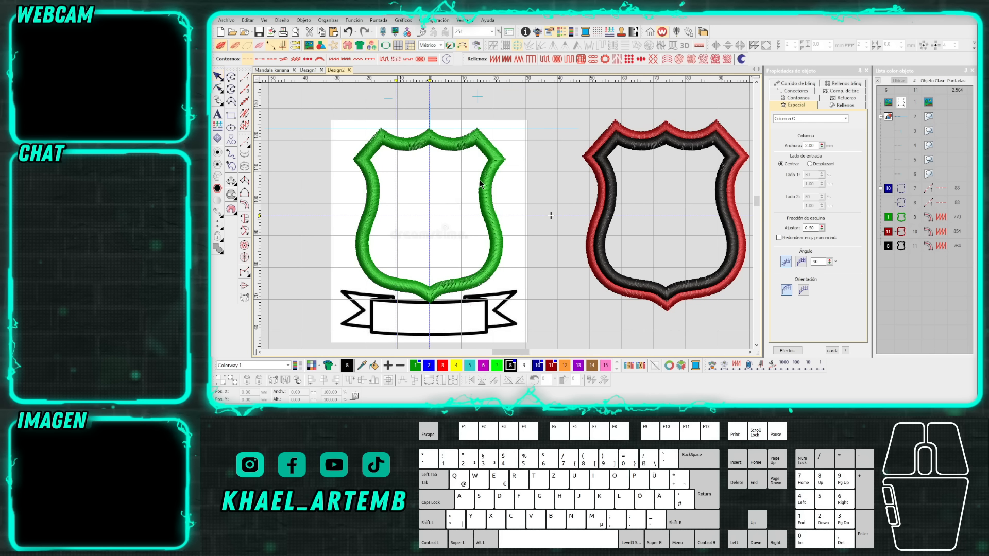
Hide the reference image and trace the left half of the green shield's centreline as an open run from top centre to bottom tip.
left_click(244, 77)
scroll(412, 170, "up", 2)
key("s")
key("d")
scroll(459, 138, "up", 1)
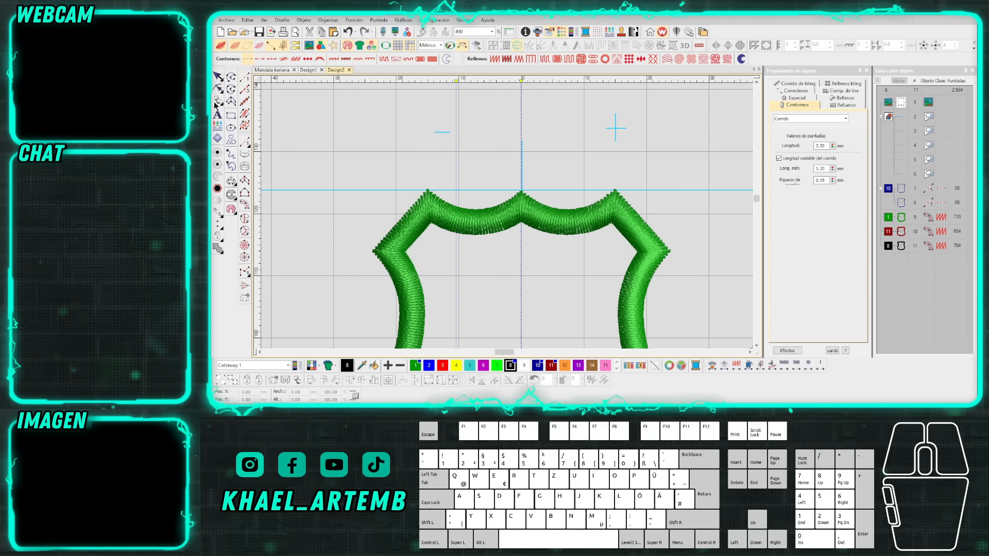
key("s")
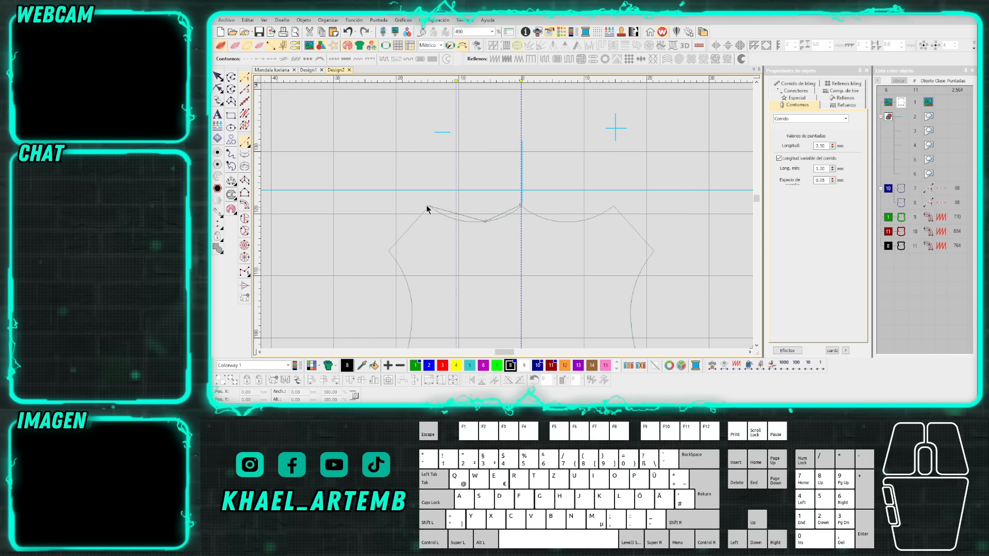
left_click(387, 251)
middle_click(413, 347)
right_click(496, 238)
right_click(508, 217)
right_click(543, 245)
right_click(577, 251)
right_click(600, 256)
left_click(624, 270)
key("Return")
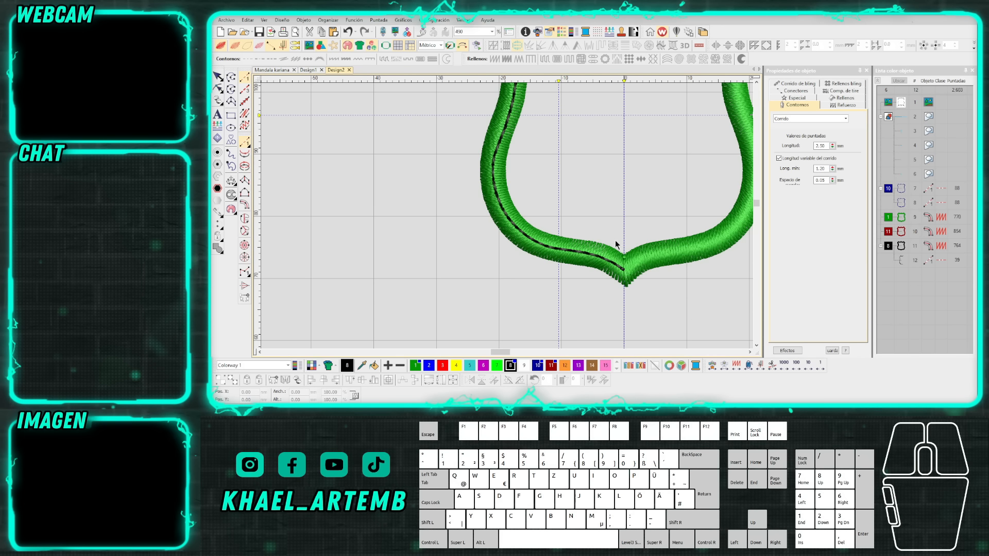
Try pasting a copy of the half-shield run in place, and undo the paste.
scroll(616, 237, "down", 2)
left_click(218, 76)
scroll(493, 221, "down", 1)
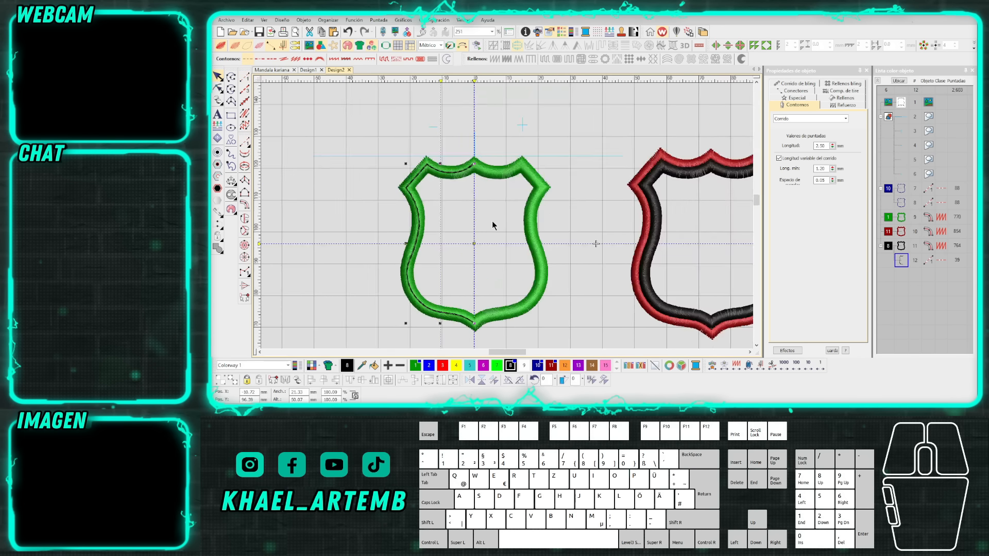
scroll(506, 216, "up", 1)
key("ctrl+c")
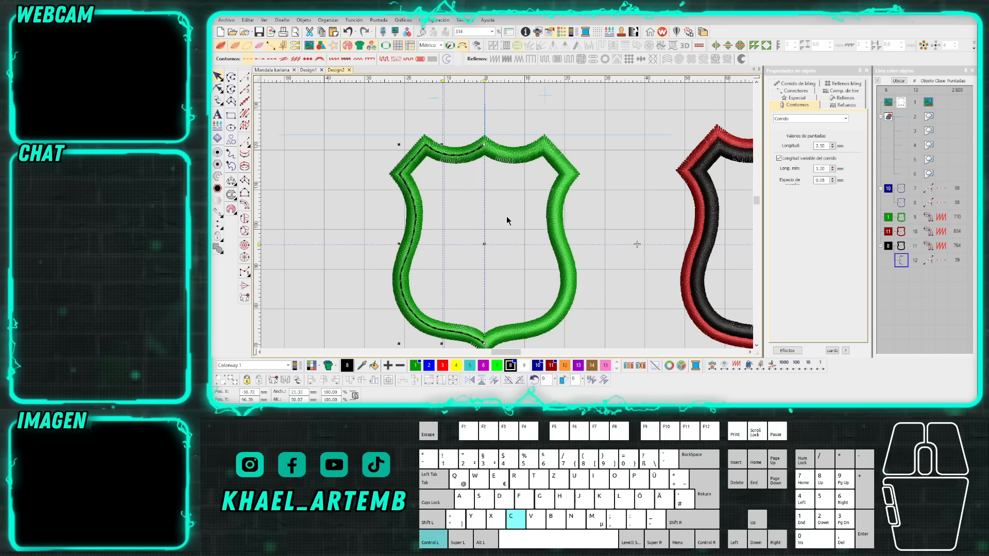
key("ctrl+v")
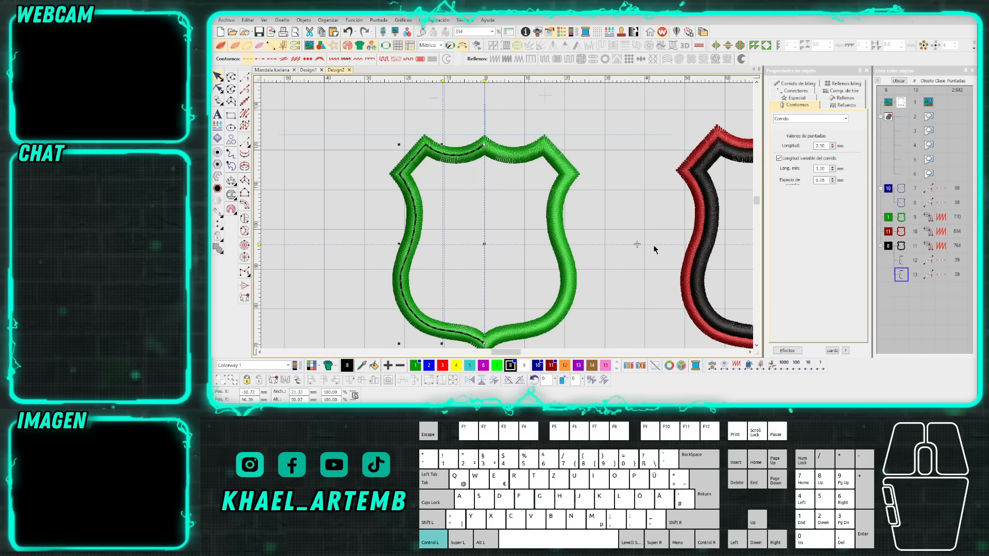
key("ctrl+z")
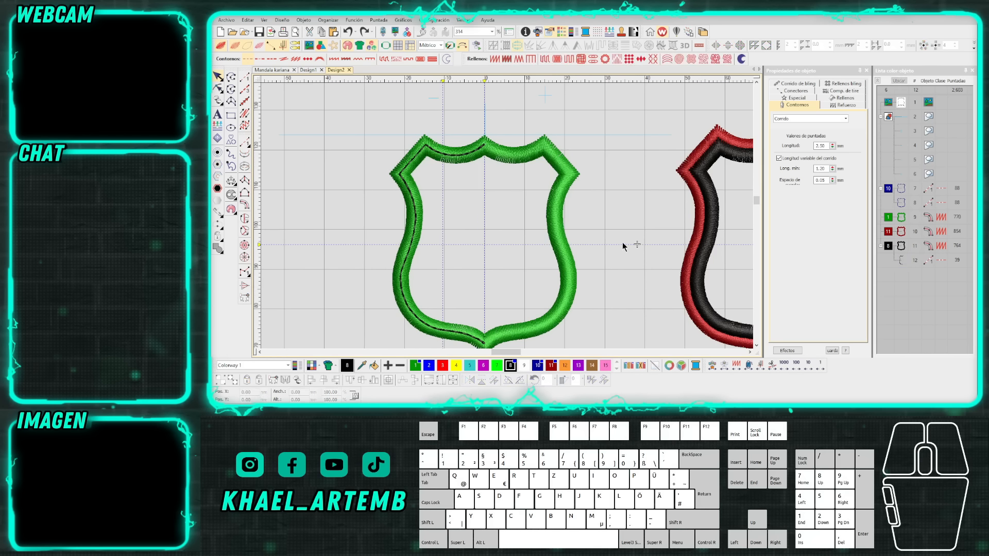
Duplicate the left half run, set the copy's X position to 10.72 mm and mirror it horizontally to complete the shield.
left_click(416, 234)
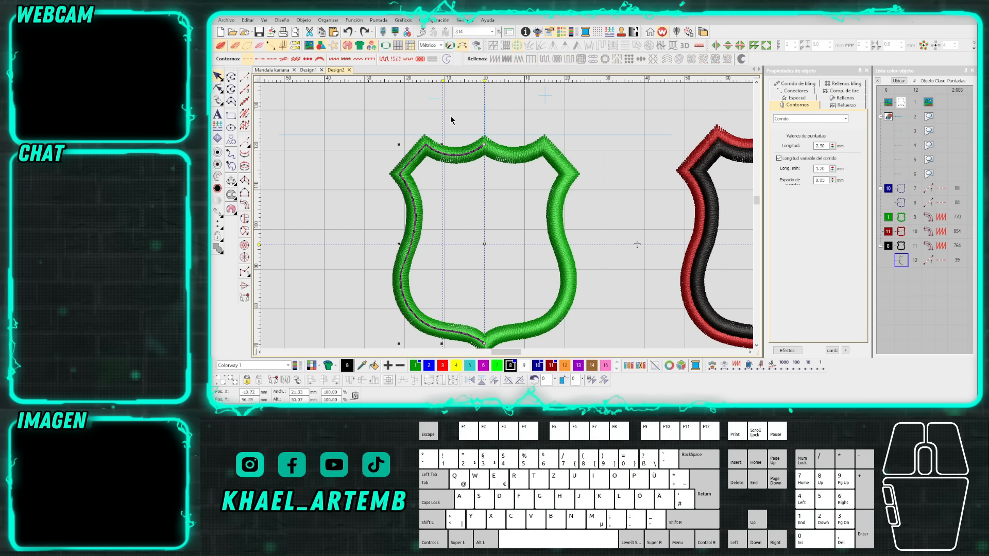
left_click(485, 93)
left_click(898, 276)
left_click(245, 393)
key("BackSpace")
key("Return")
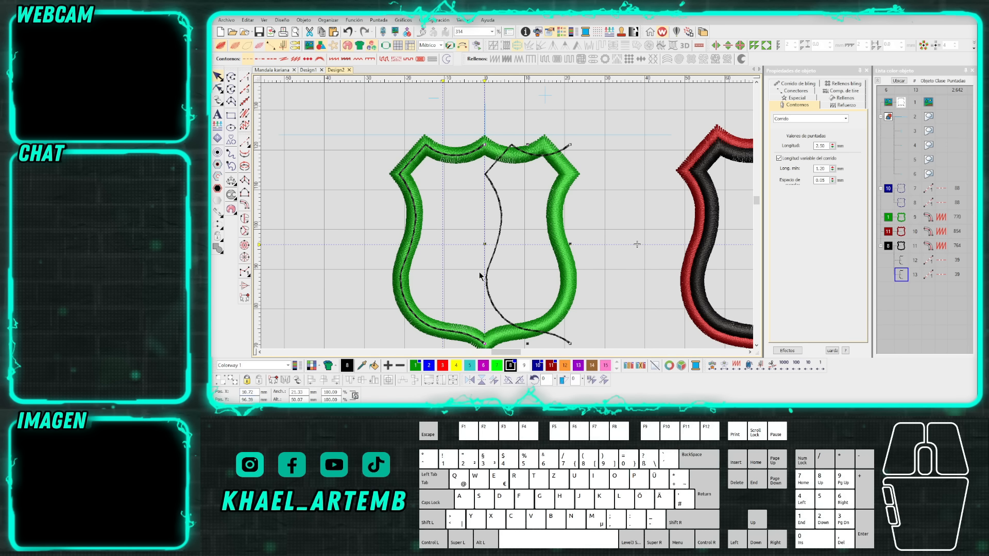
left_click(468, 382)
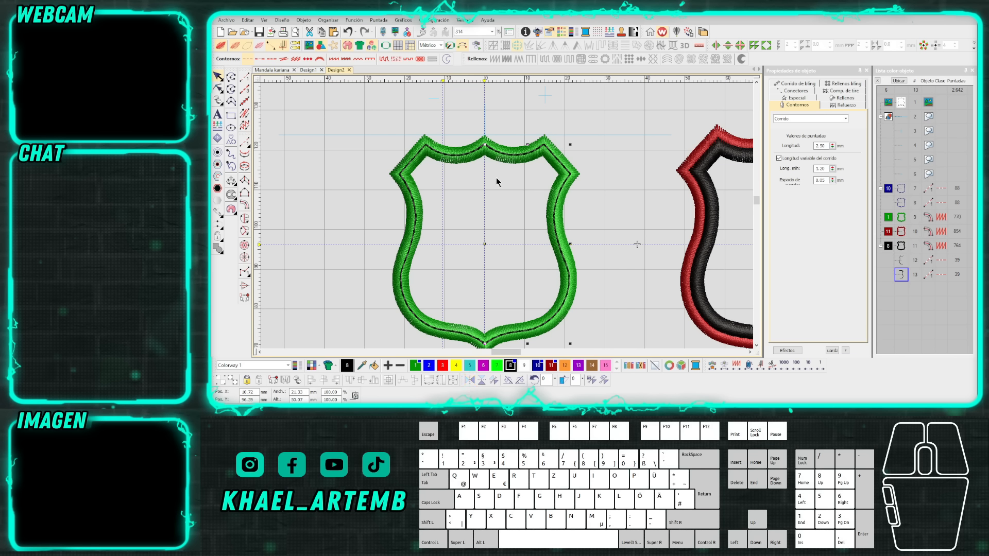
left_click(473, 155, "ctrl")
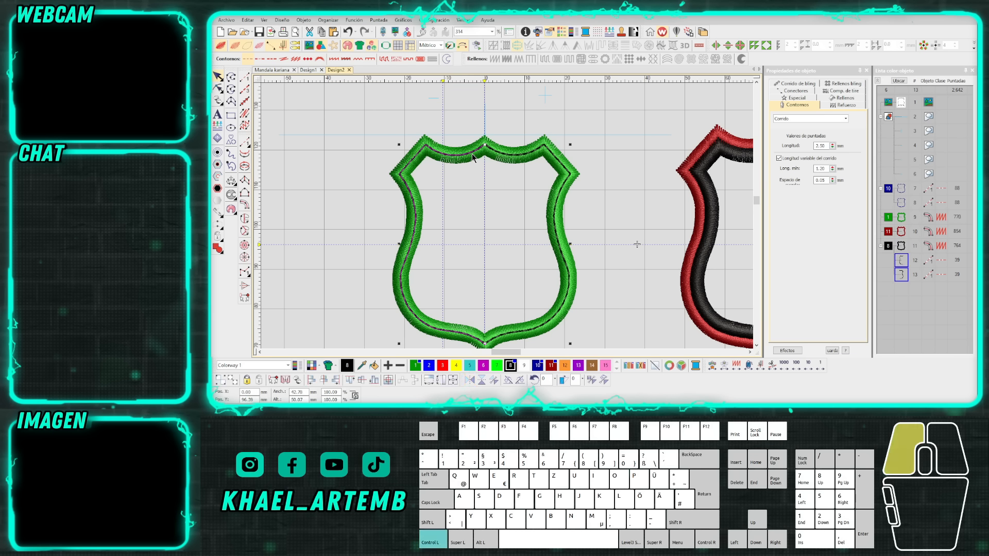
left_click(570, 246)
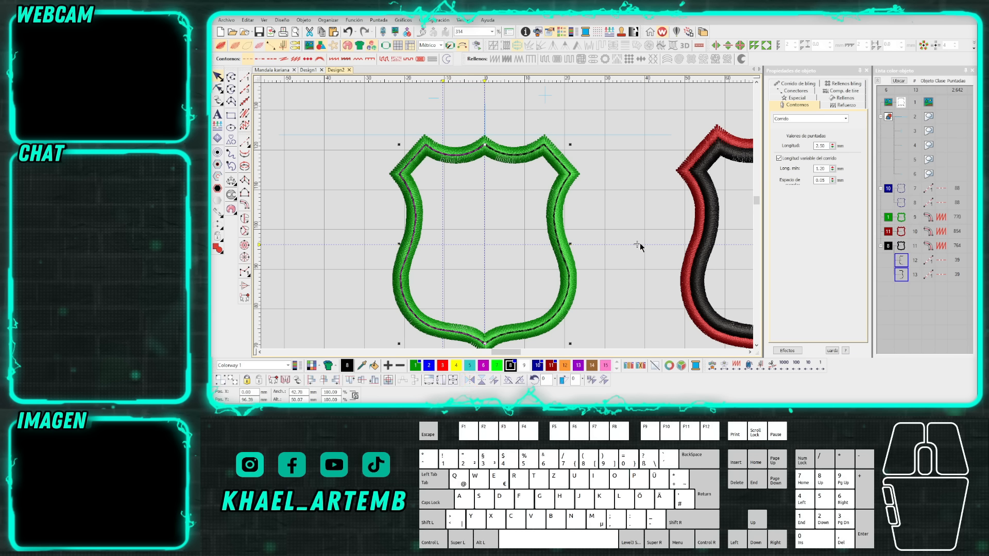
left_click(646, 208)
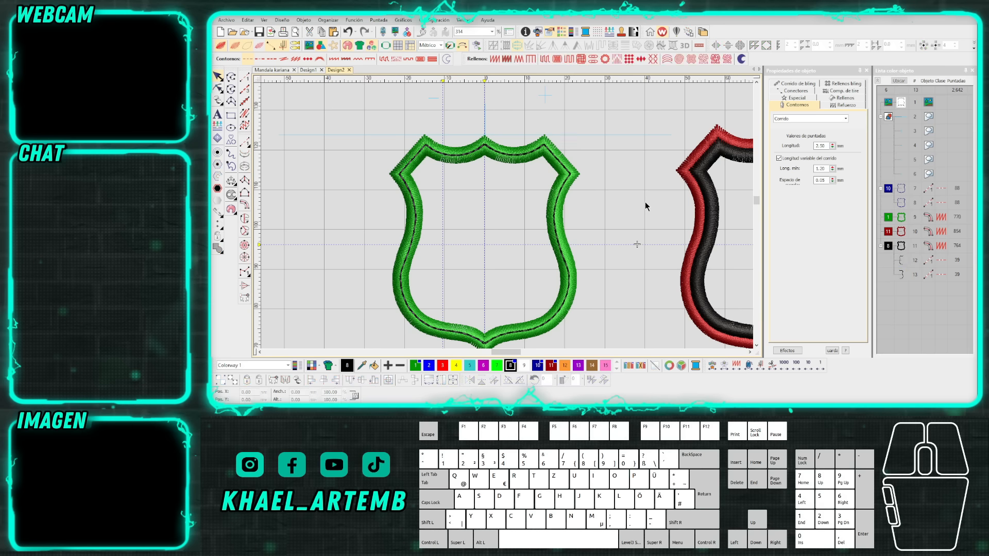
left_click(465, 156)
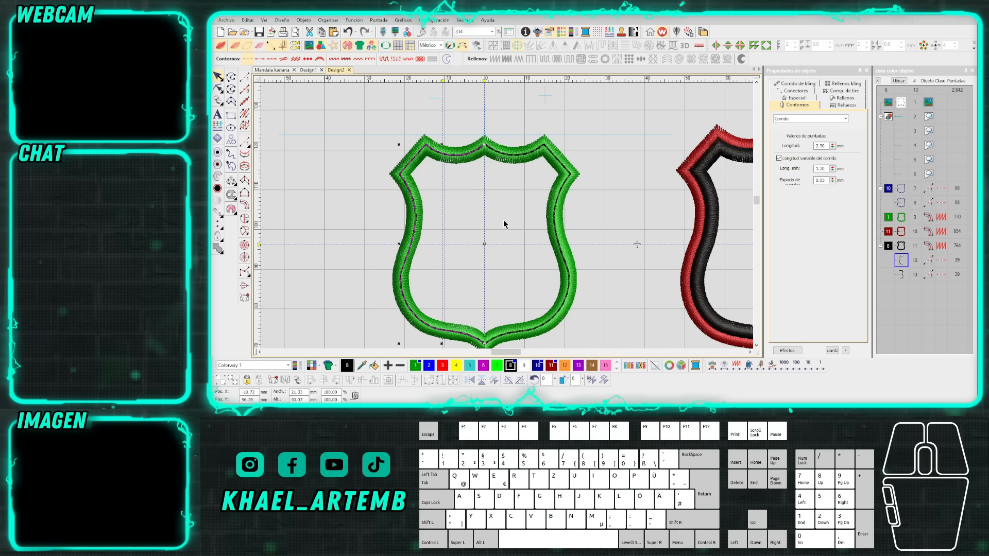
left_click(457, 161)
Switch off the visibility of the Wilcom Embroidery capture source in OBS and switch back to Wilcom.
left_click(411, 374)
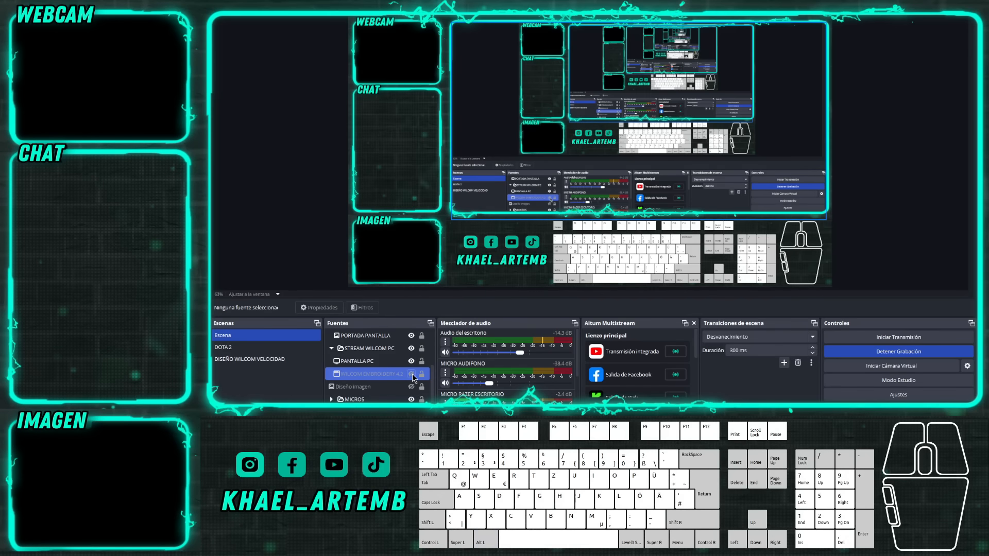
key("alt+Tab")
key("Escape")
right_click(464, 154)
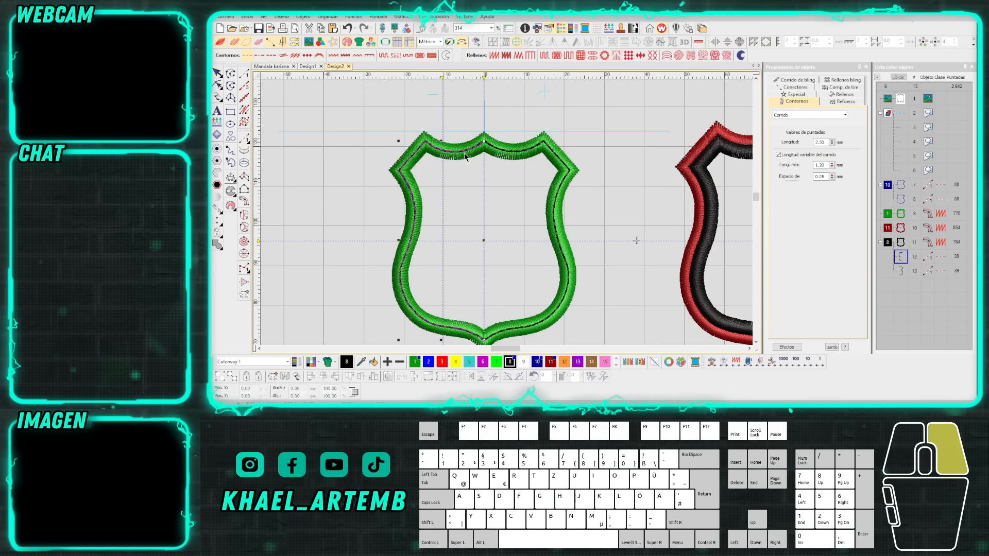
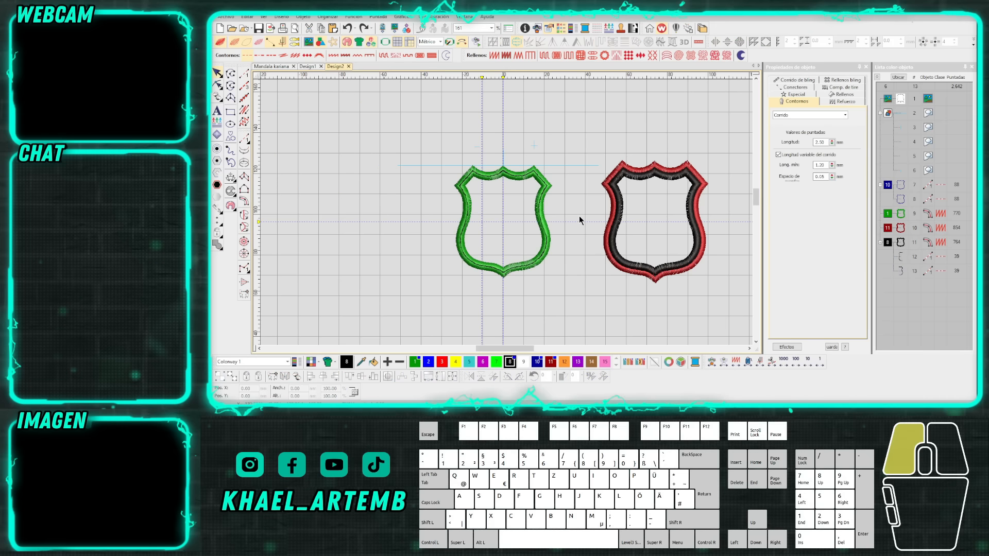
left_click(476, 173)
left_click(488, 176)
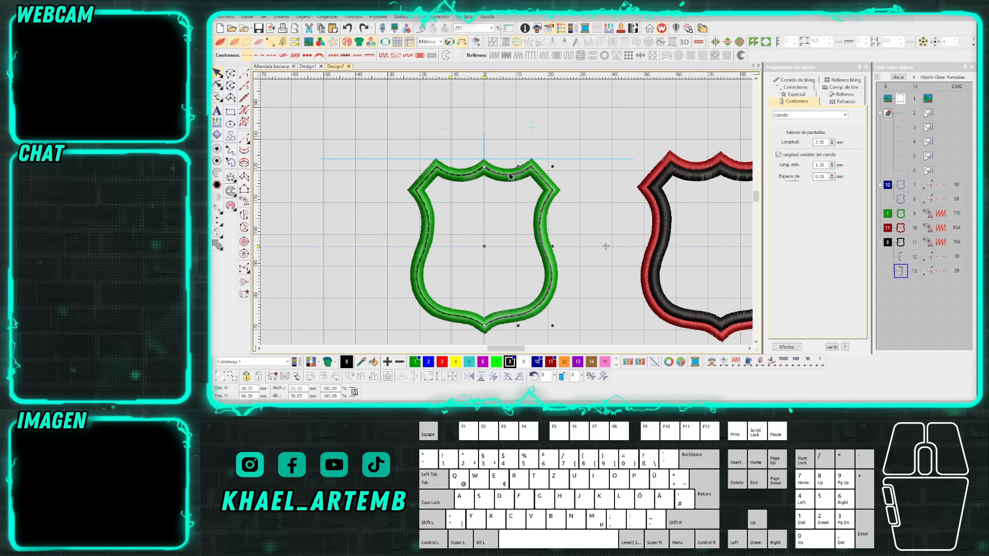
left_click(500, 175)
left_click(513, 179)
left_click(433, 138)
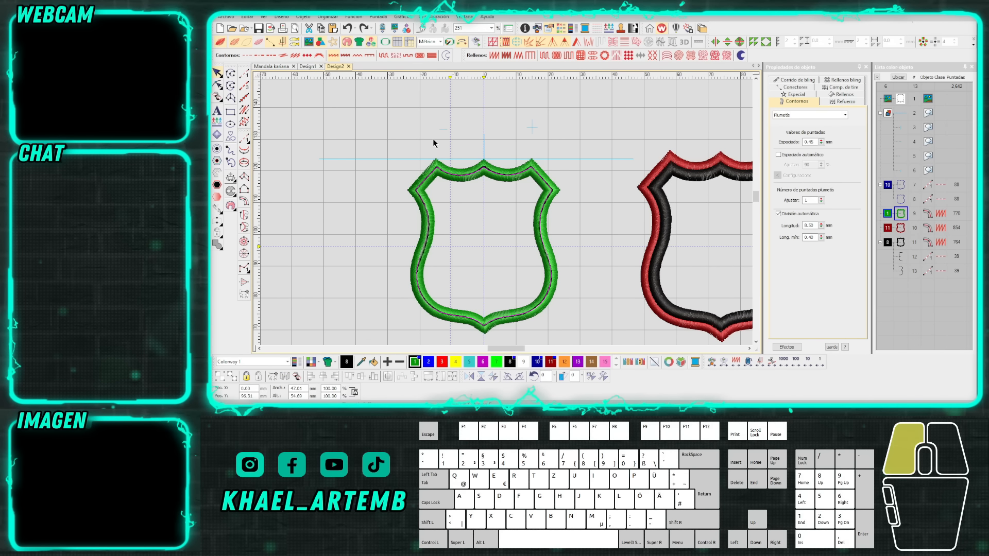
left_click(471, 174)
left_click(505, 175)
left_click(598, 195)
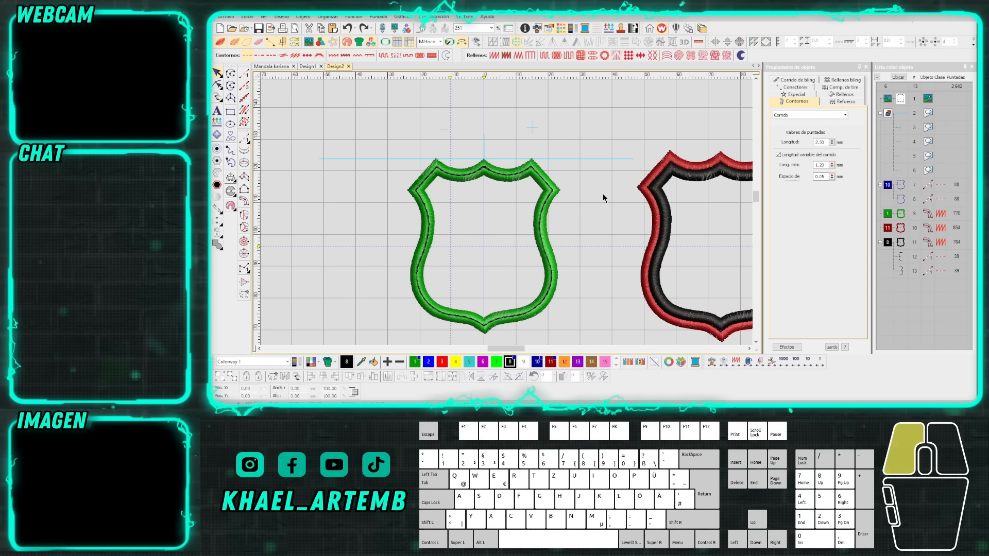
left_click(474, 178)
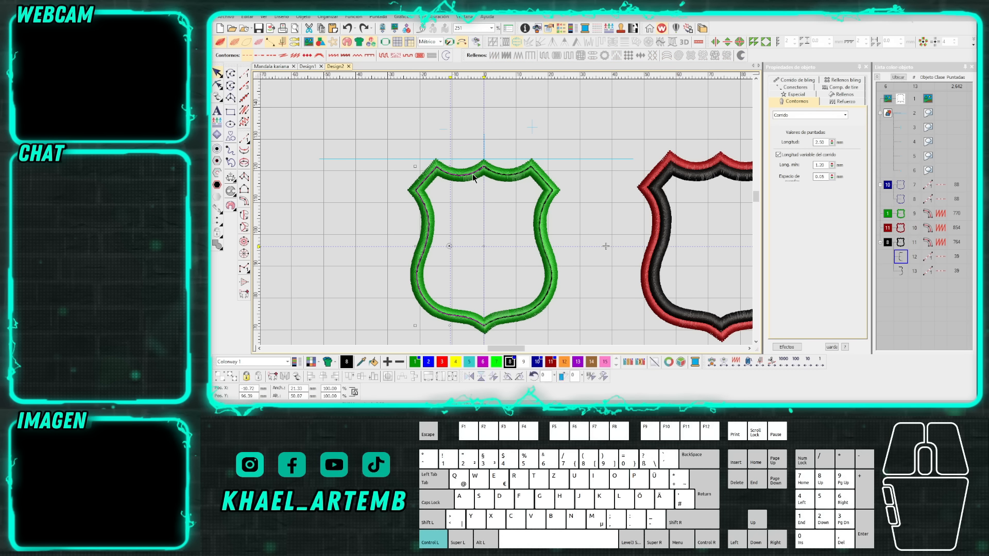
left_click(499, 178, "ctrl")
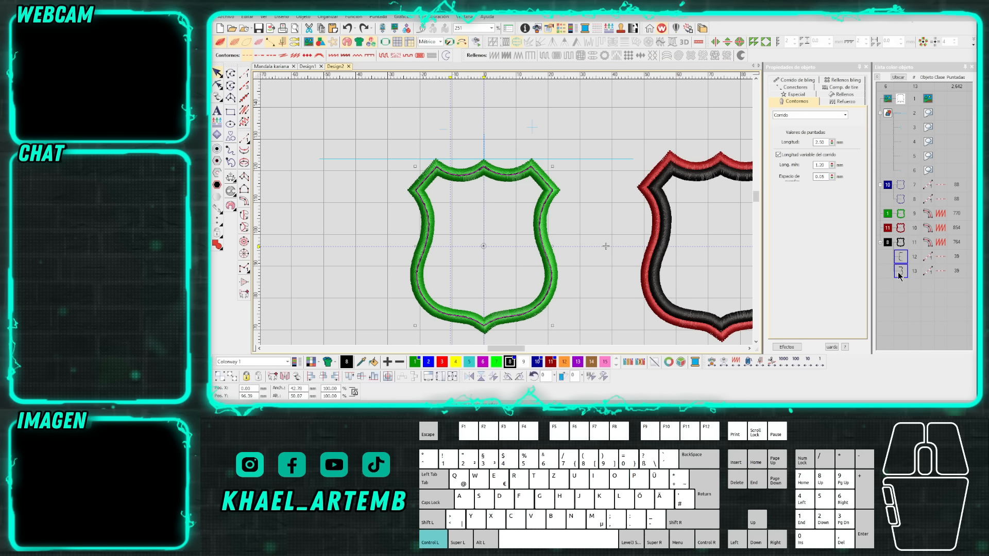
left_click(609, 216, "ctrl")
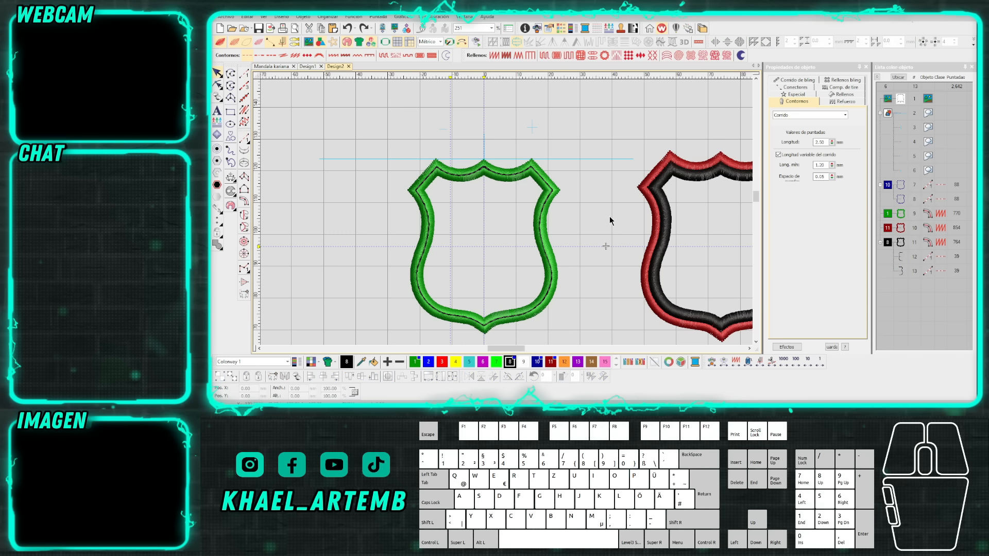
Weld (Soldar) the two half-shield runs into a single closed outline and check the welded object.
left_click(902, 273, "ctrl")
left_click(900, 259, "ctrl")
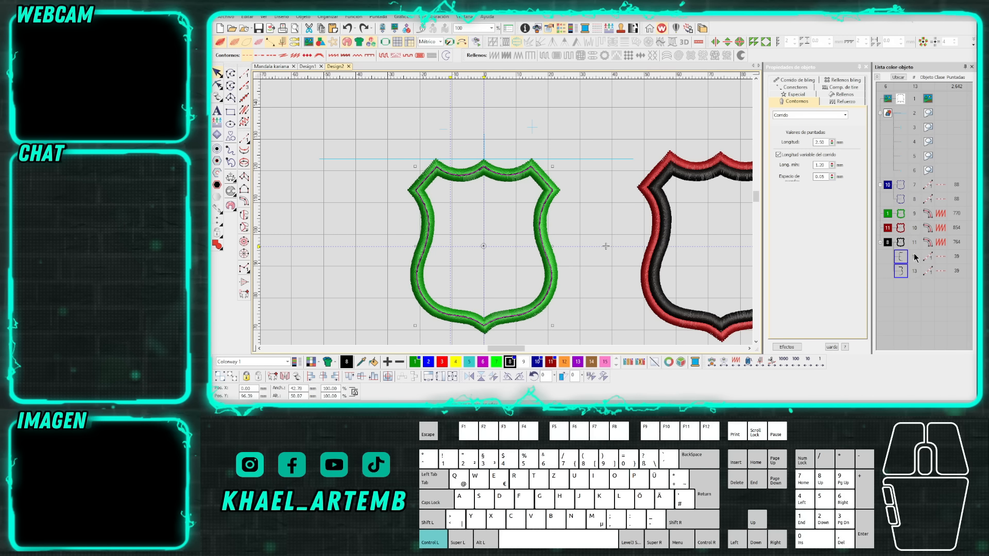
right_click(487, 265)
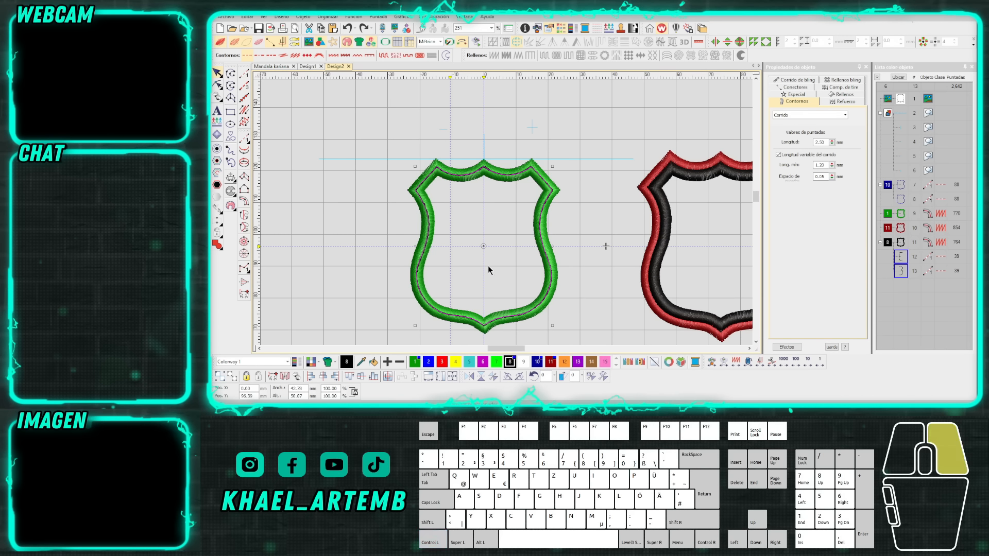
mouse_move(545, 251)
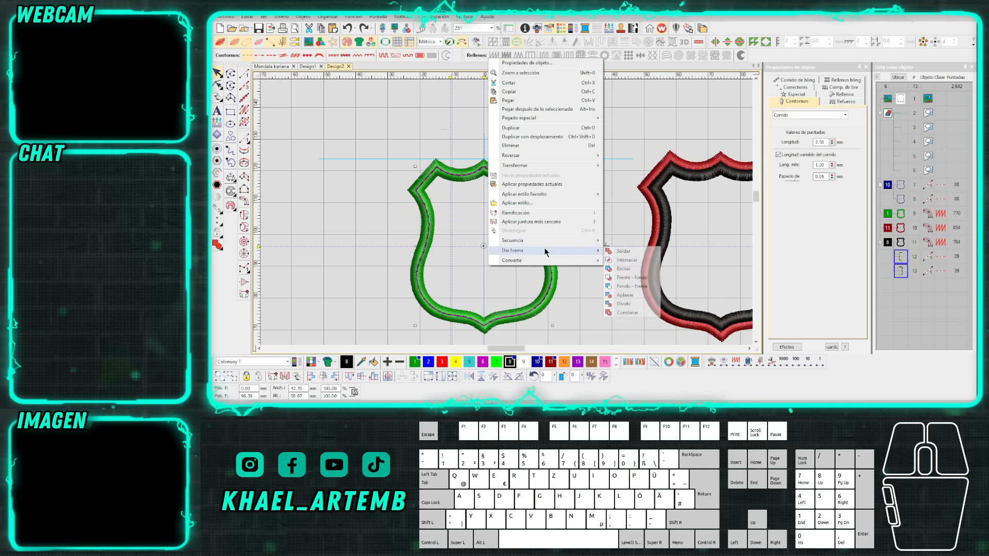
left_click(623, 252)
left_click(907, 256)
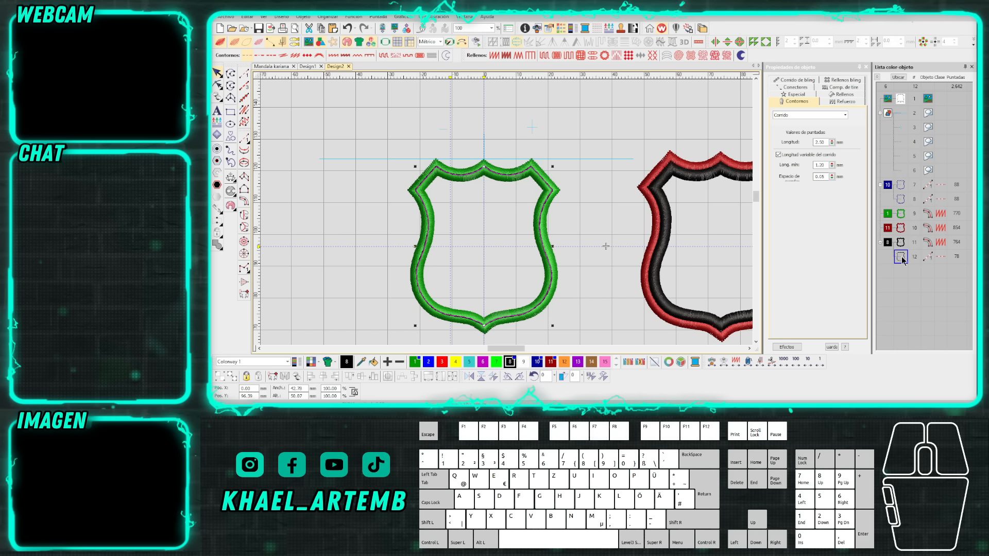
left_click(901, 259)
left_click(900, 198)
left_click(900, 199)
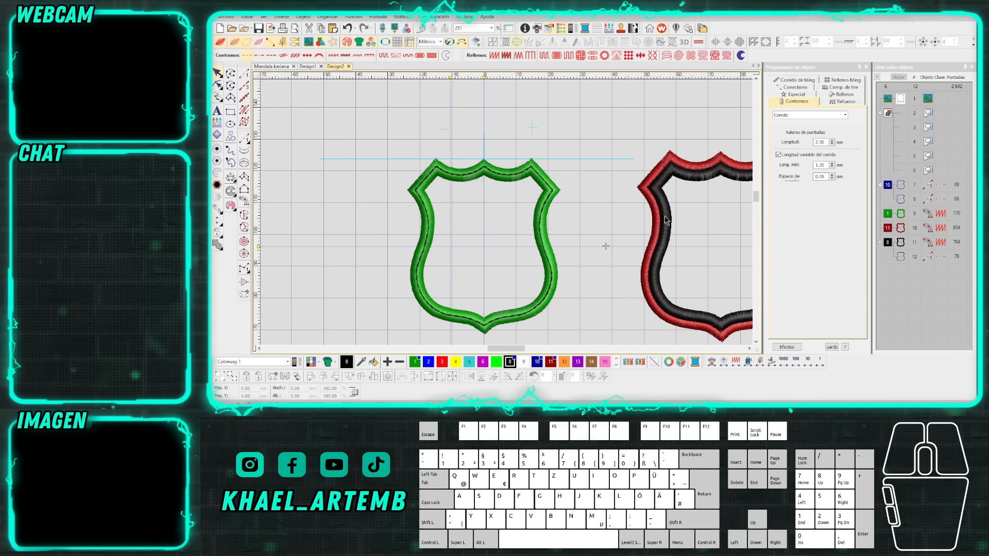
Examine the two-colour shield's black border and the green shield with its welded run outline.
scroll(667, 220, "up", 3)
left_click(509, 212)
scroll(508, 212, "down", 2)
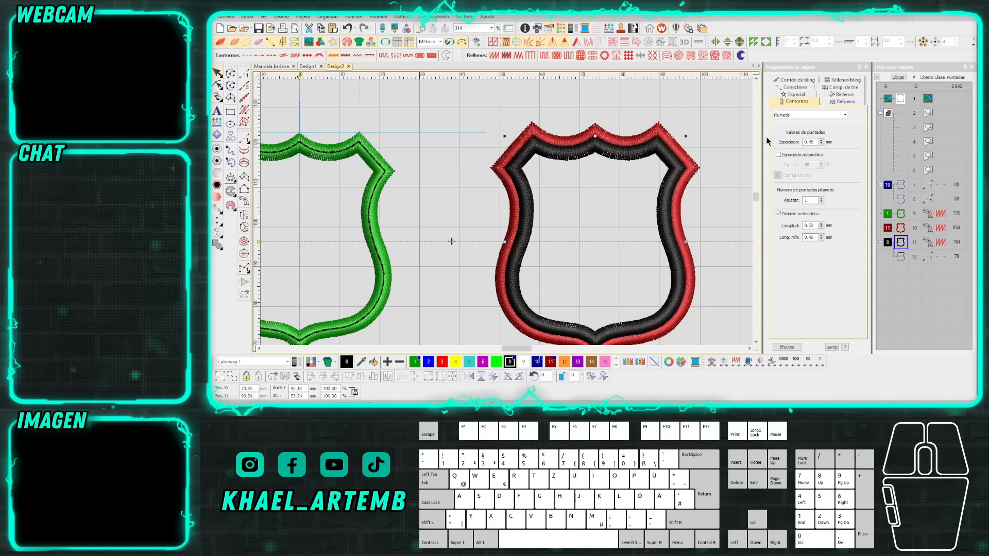
scroll(584, 206, "down", 1)
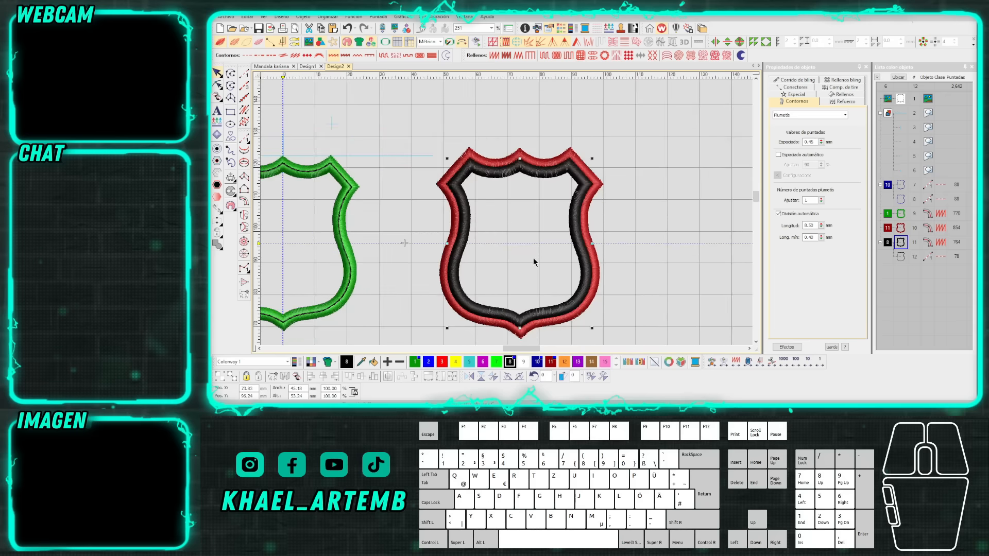
left_click(643, 225)
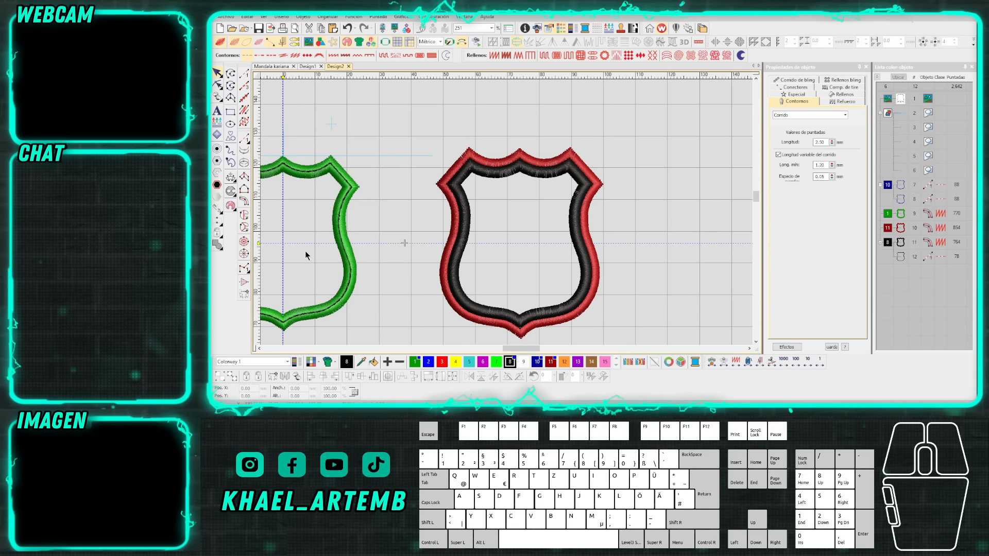
scroll(284, 251, "down", 1)
scroll(474, 212, "up", 1)
scroll(511, 212, "down", 1)
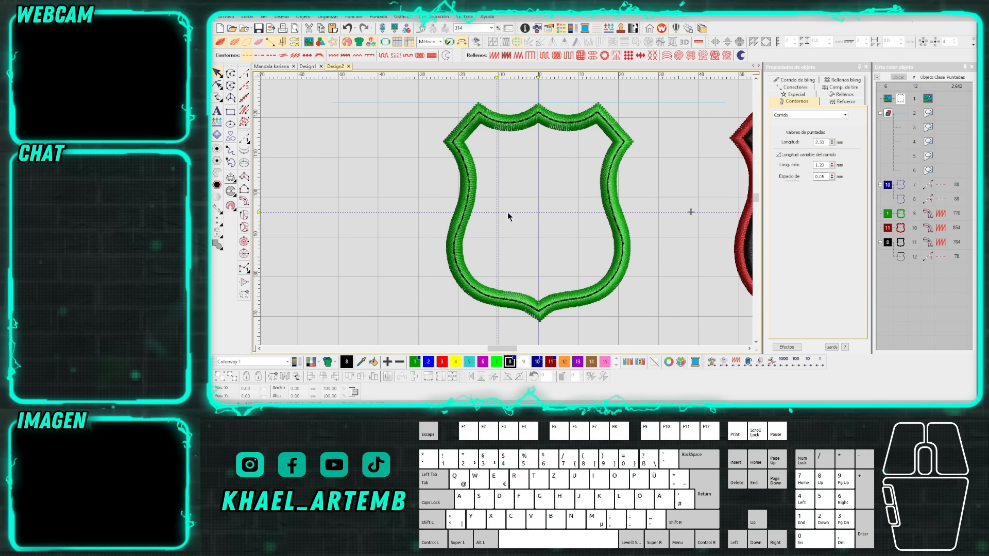
scroll(479, 223, "up", 1)
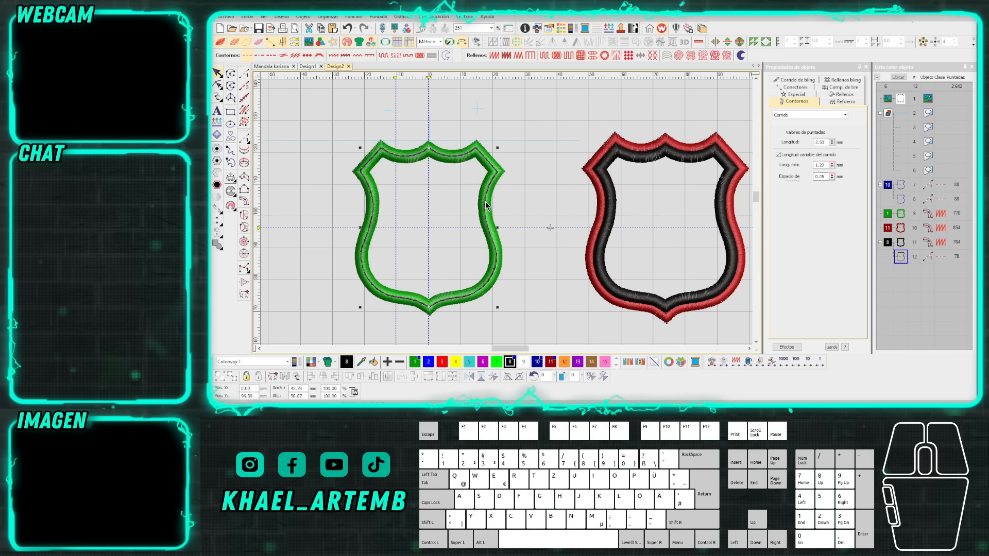
Set the entry side of both the black and red Column C borders of the two-colour shield to Centrar.
left_click(613, 217)
scroll(583, 212, "down", 2)
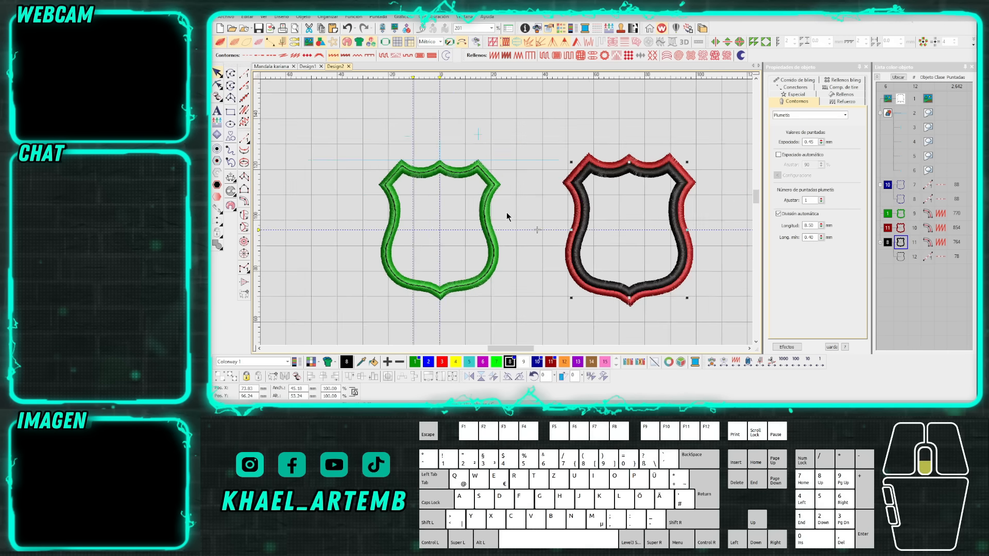
scroll(584, 212, "up", 3)
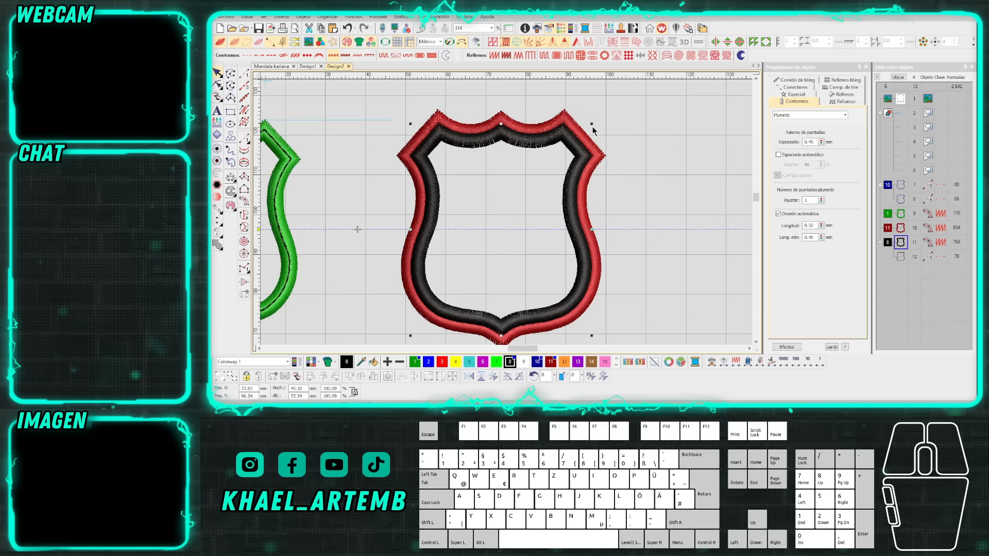
double_click(582, 151)
left_click(787, 160)
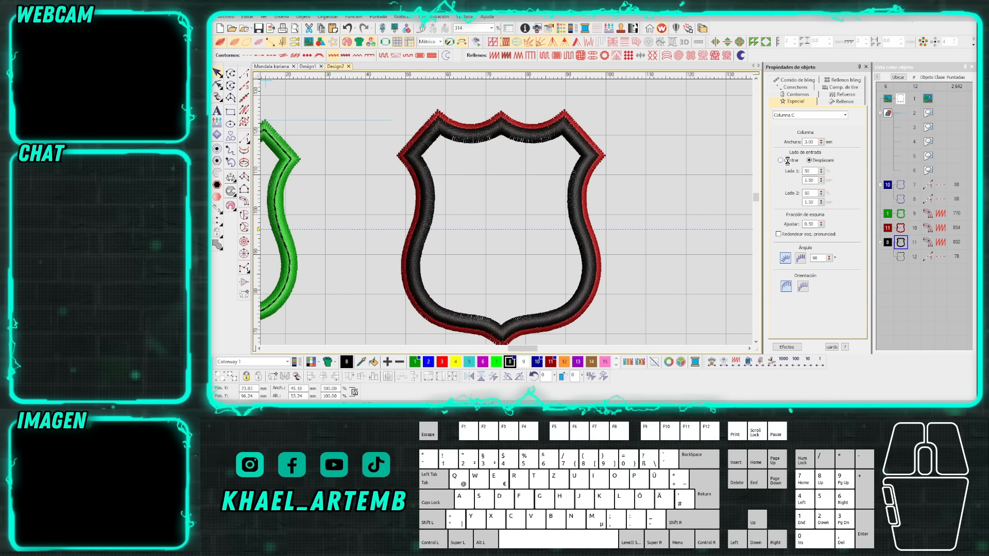
left_click(603, 156)
left_click(787, 161)
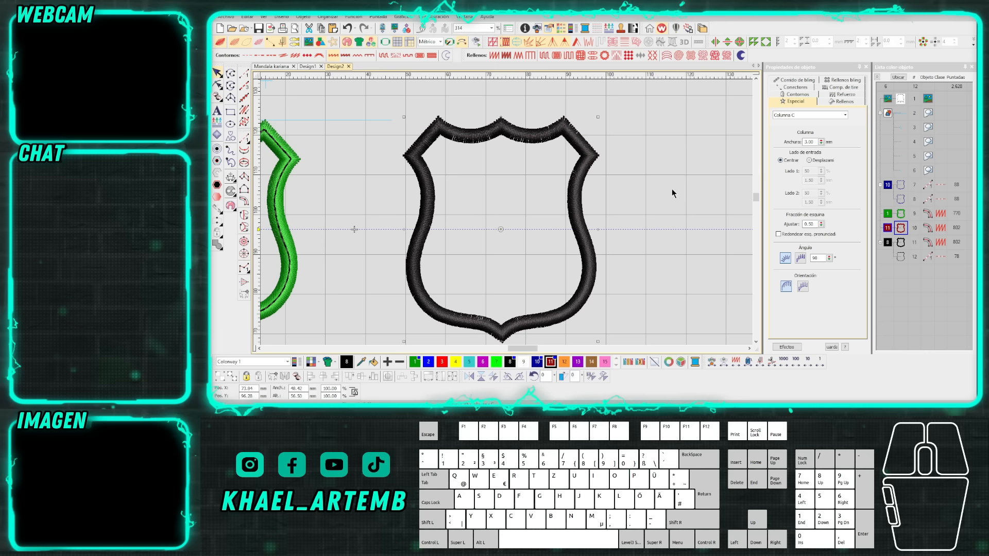
Examine the stacked centred borders and the running outline beneath them by selecting the individual objects.
left_click(533, 196)
left_click(572, 200)
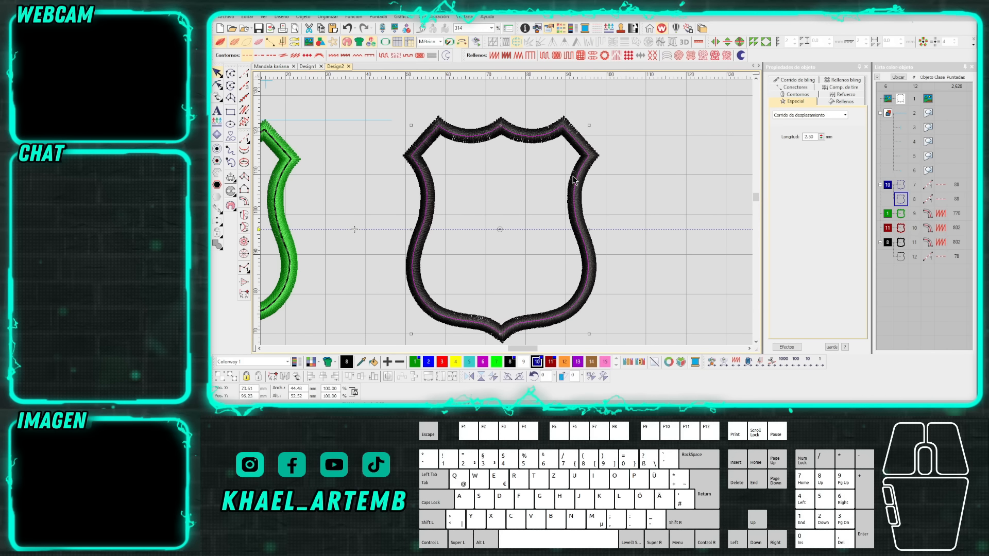
left_click(573, 179)
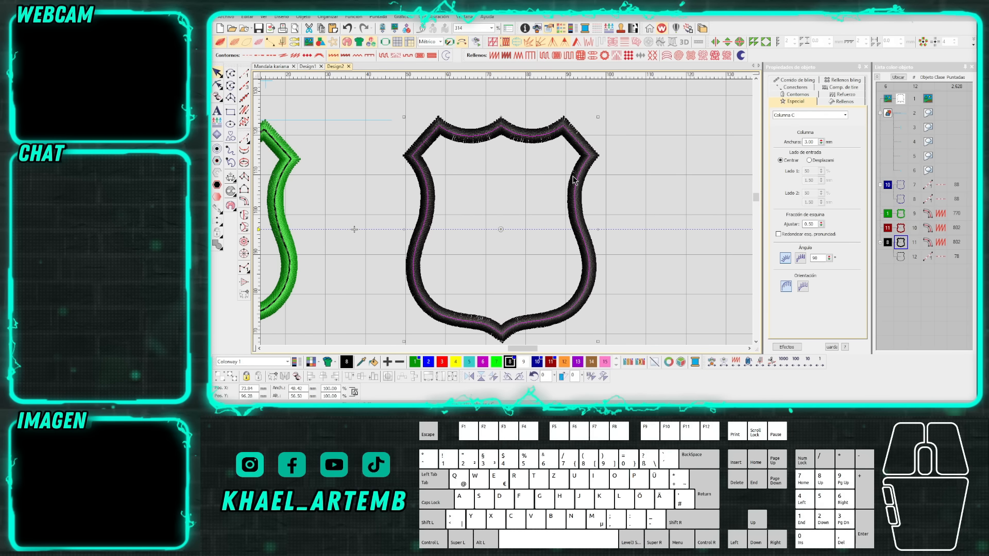
left_click(573, 180)
left_click(610, 171)
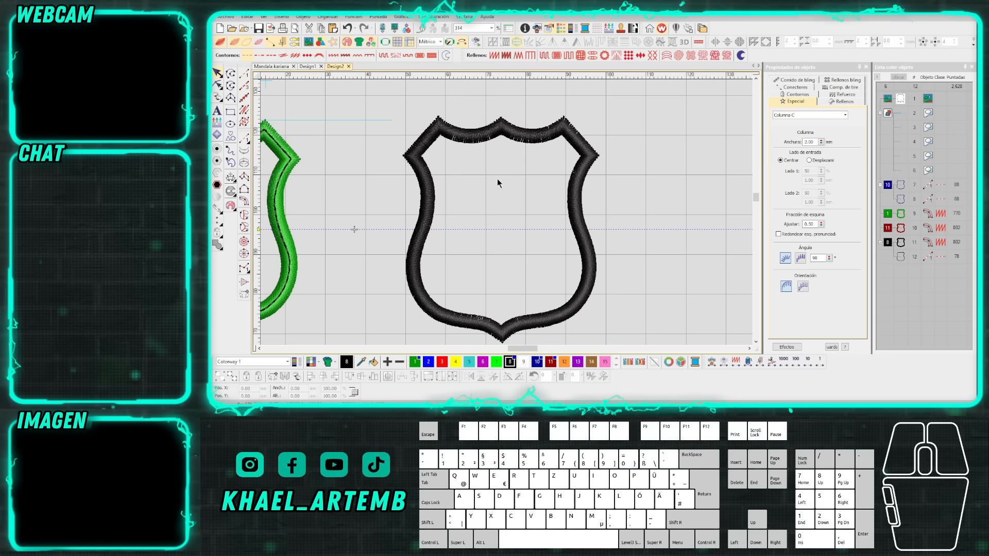
scroll(497, 178, "down", 3)
scroll(412, 226, "up", 2)
left_click(475, 207)
scroll(629, 213, "down", 2)
scroll(506, 212, "up", 3)
left_click(614, 201)
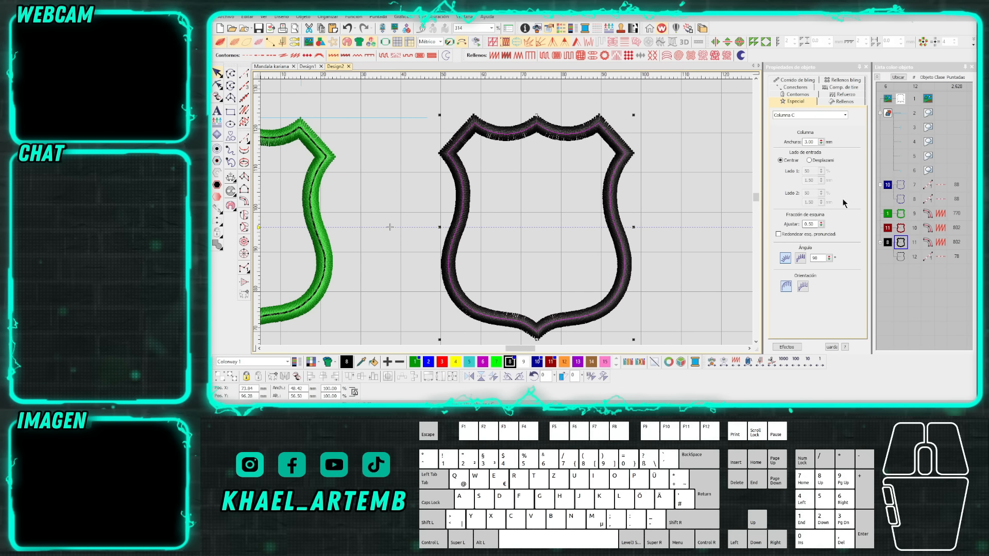
Set the black border's entry side to Desplazado with Lado 1 at 10% and Lado 2 at 90%.
scroll(506, 216, "up", 1)
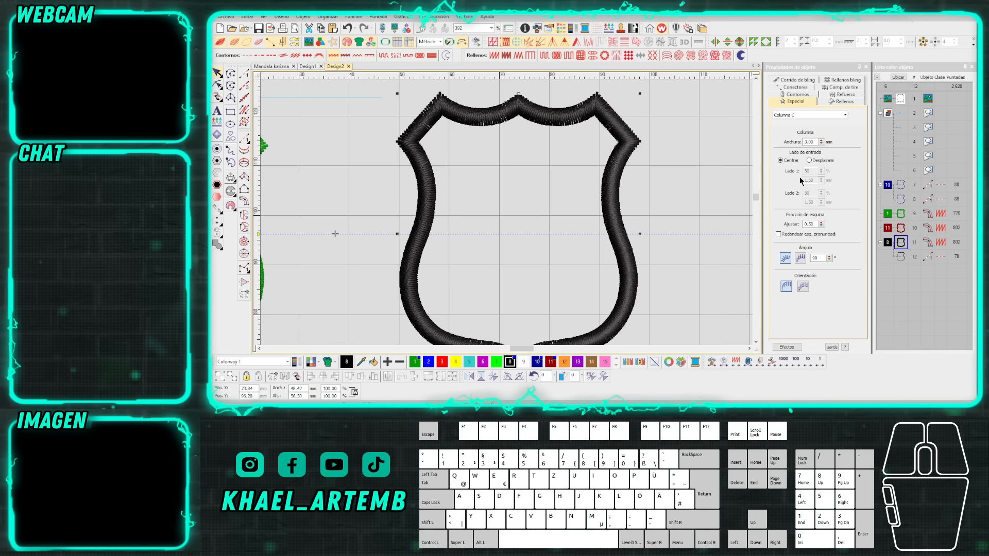
left_click(818, 160)
key("0")
scroll(533, 205, "down", 1)
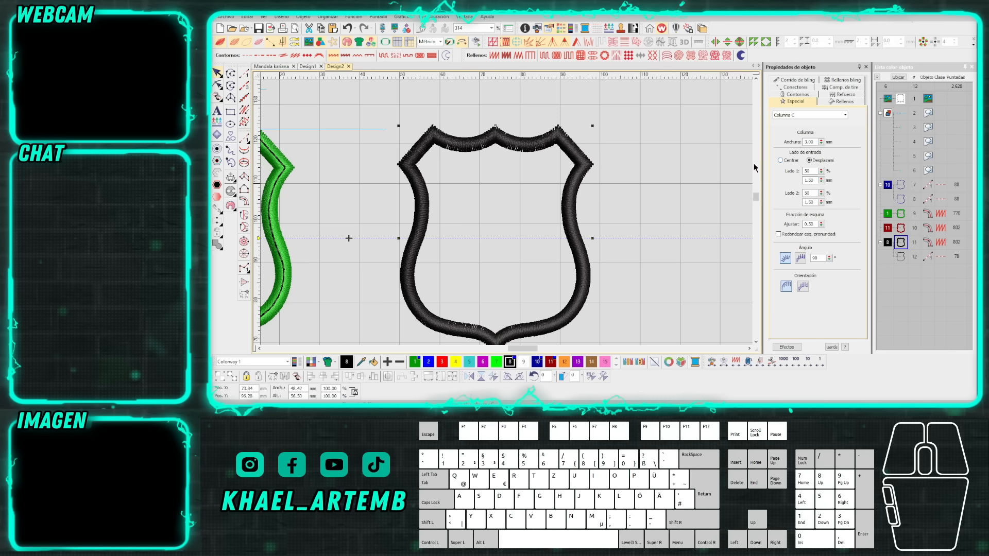
left_click(808, 171)
key("Return")
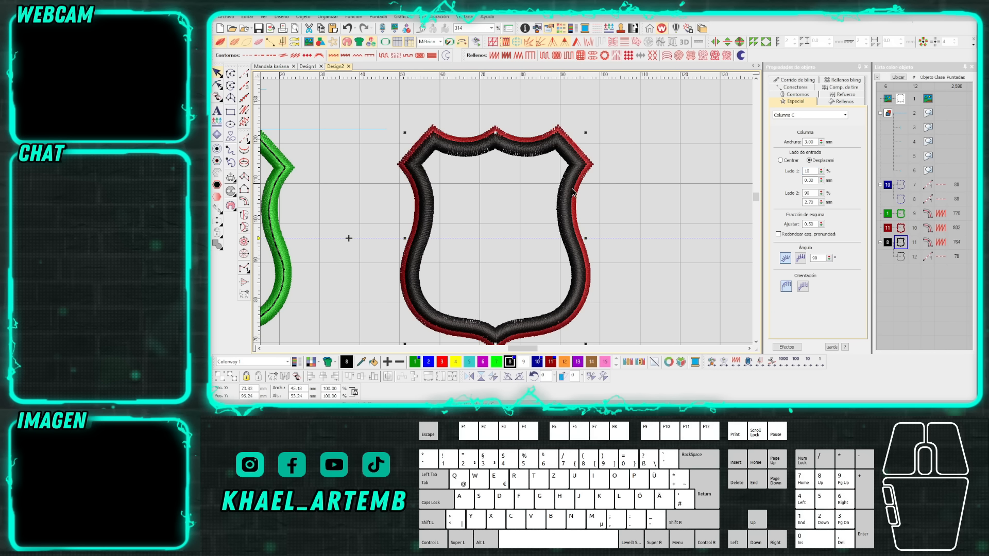
Set the red border's entry side to Desplazado with Lado 1 at 90% and Lado 2 at 10%.
scroll(524, 205, "up", 1)
left_click(533, 181)
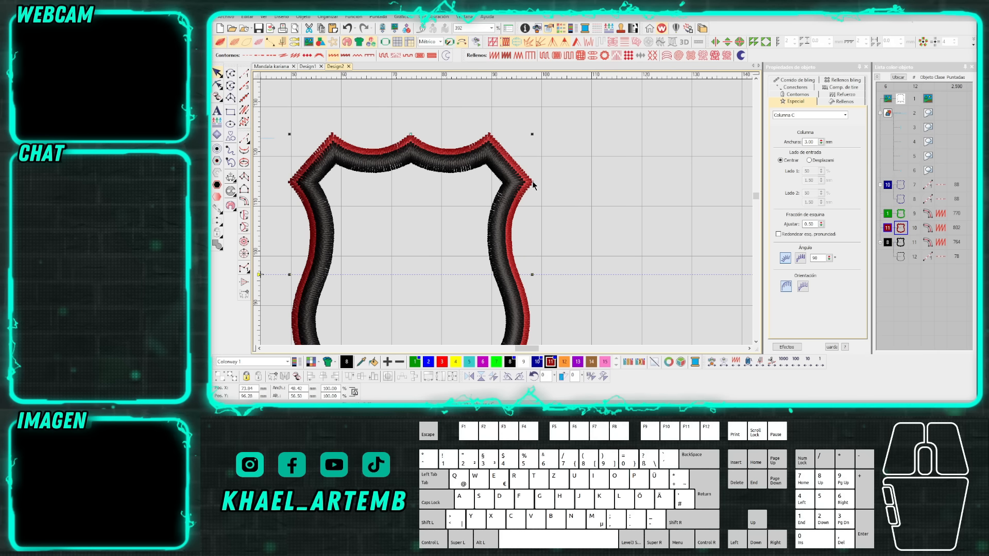
scroll(448, 215, "down", 6)
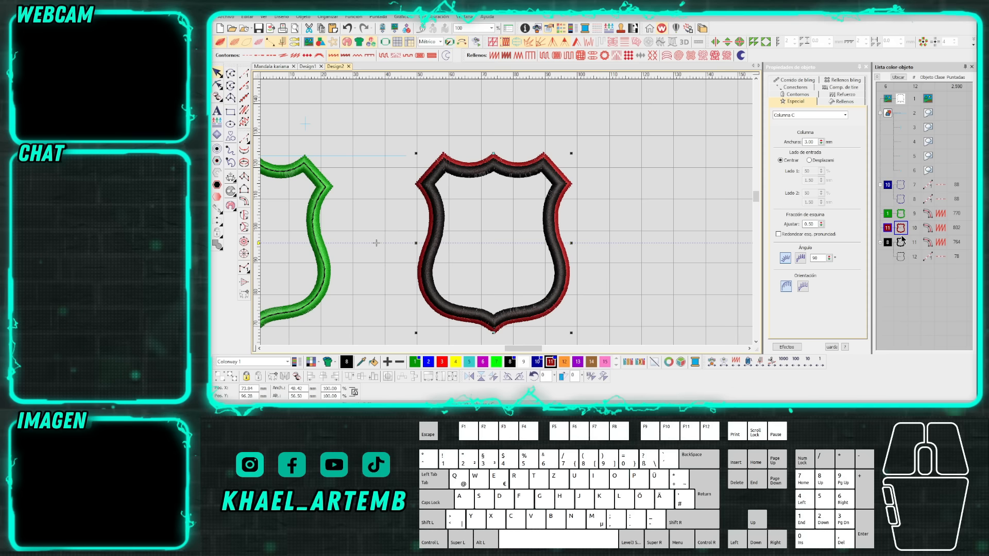
left_click(809, 161)
double_click(808, 171)
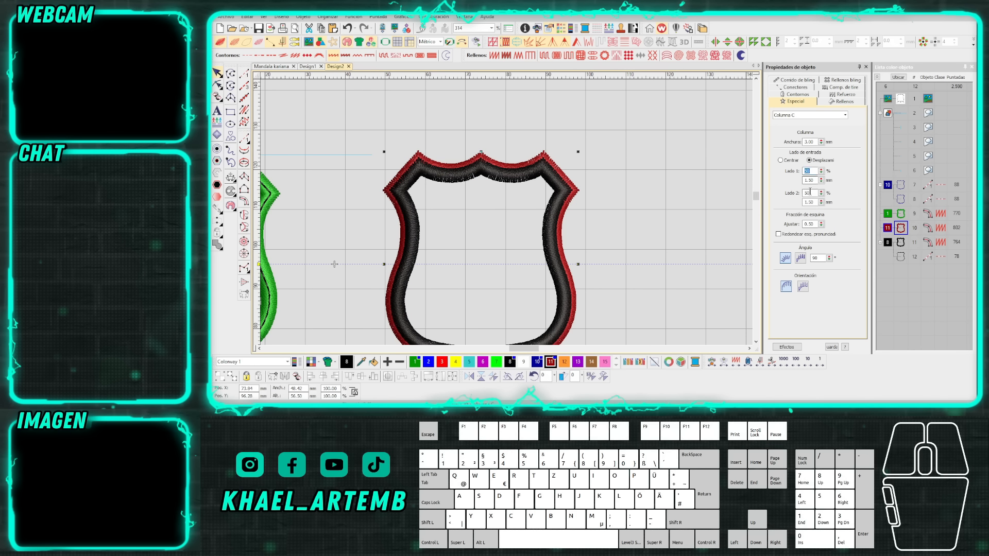
type("1")
type("0")
key("Return")
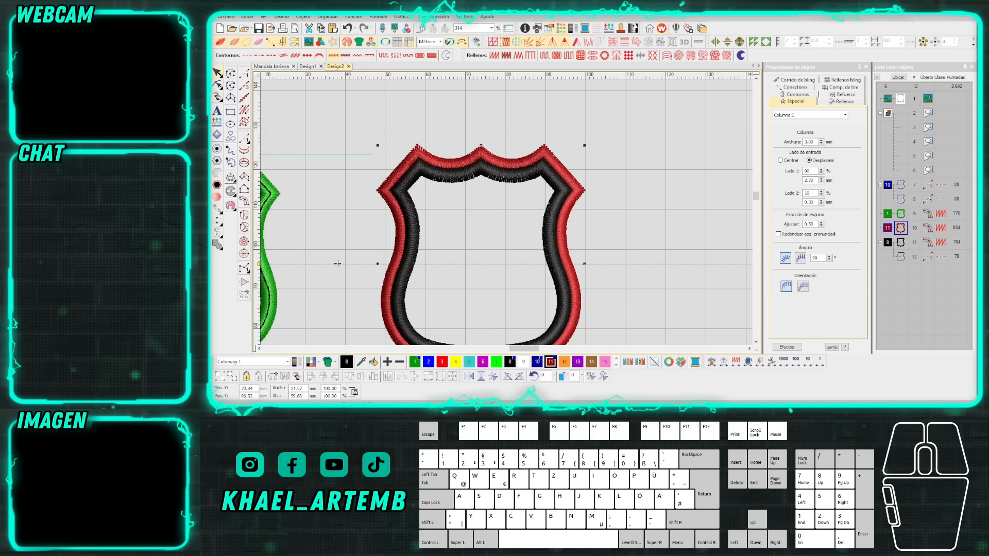
Inspect the offset red and black borders, select all of that shield's objects and clear the selection.
scroll(518, 203, "up", 1)
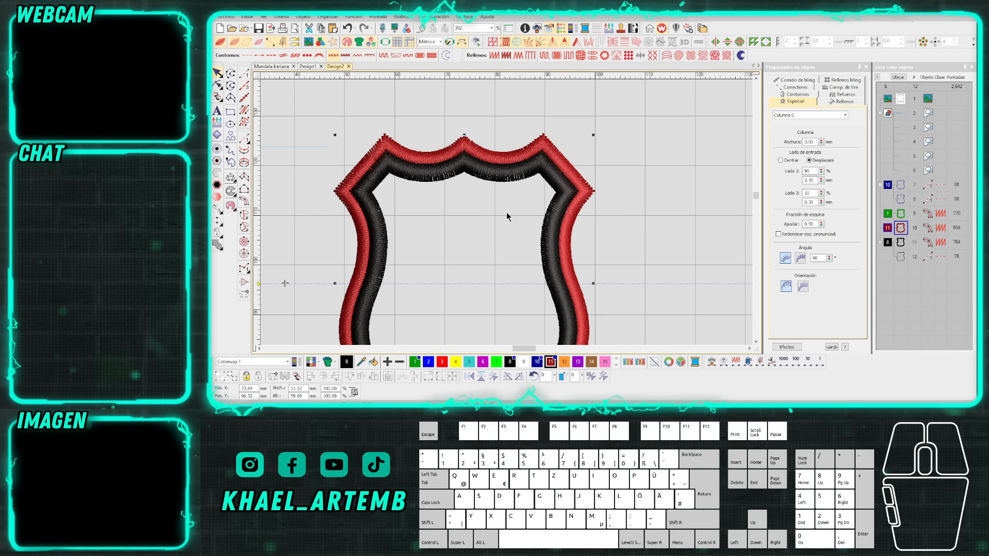
scroll(507, 214, "down", 2)
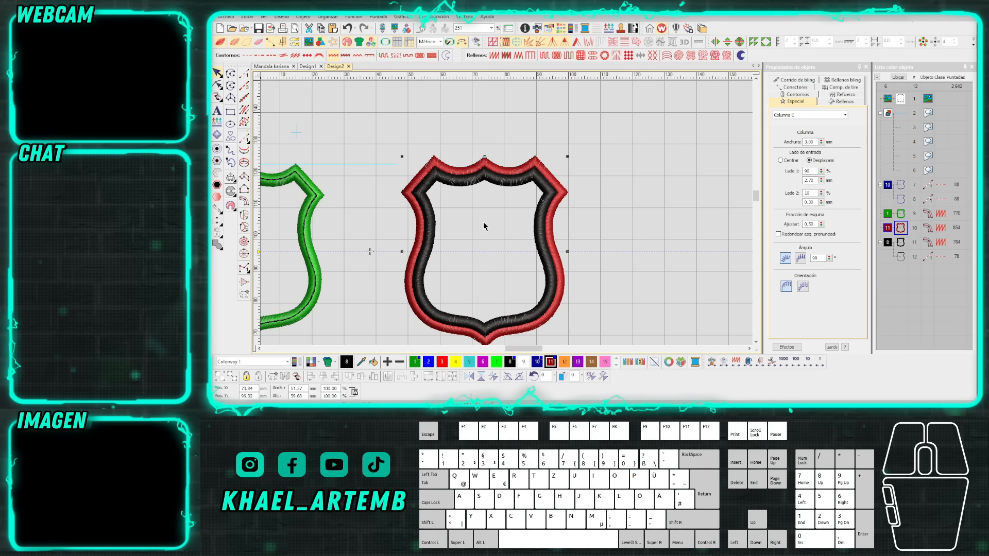
scroll(483, 222, "down", 1)
left_click(525, 255)
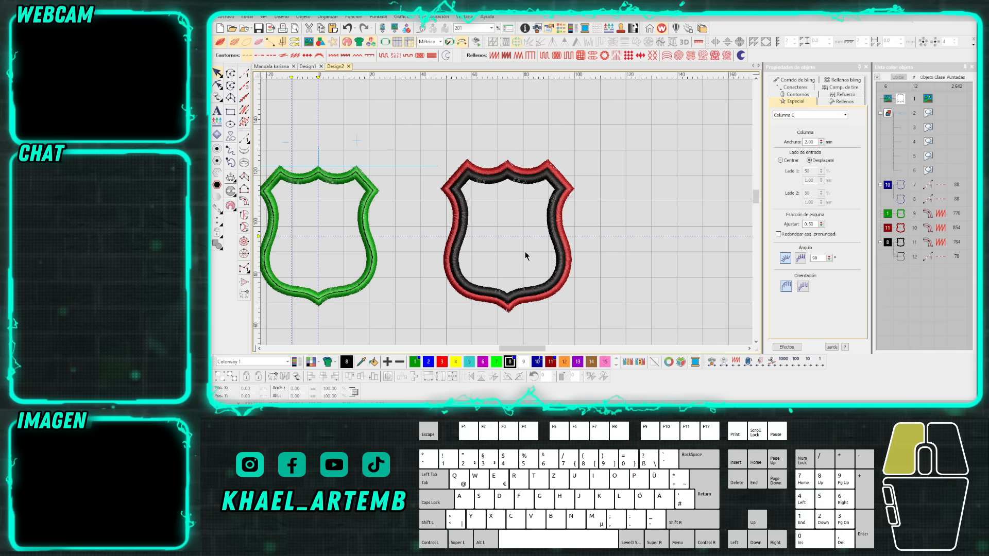
left_click(456, 215)
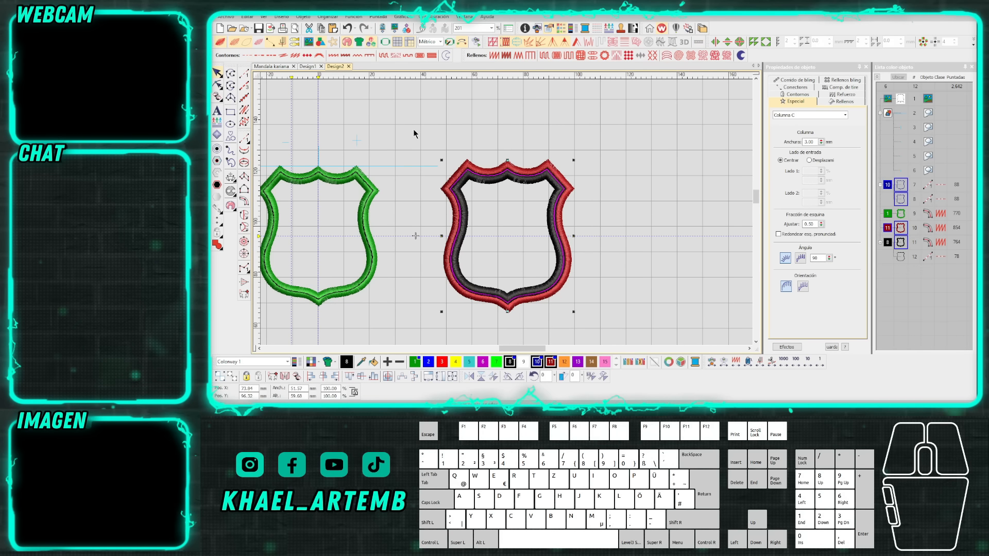
scroll(455, 215, "down", 2)
scroll(515, 212, "up", 1)
left_click(529, 144)
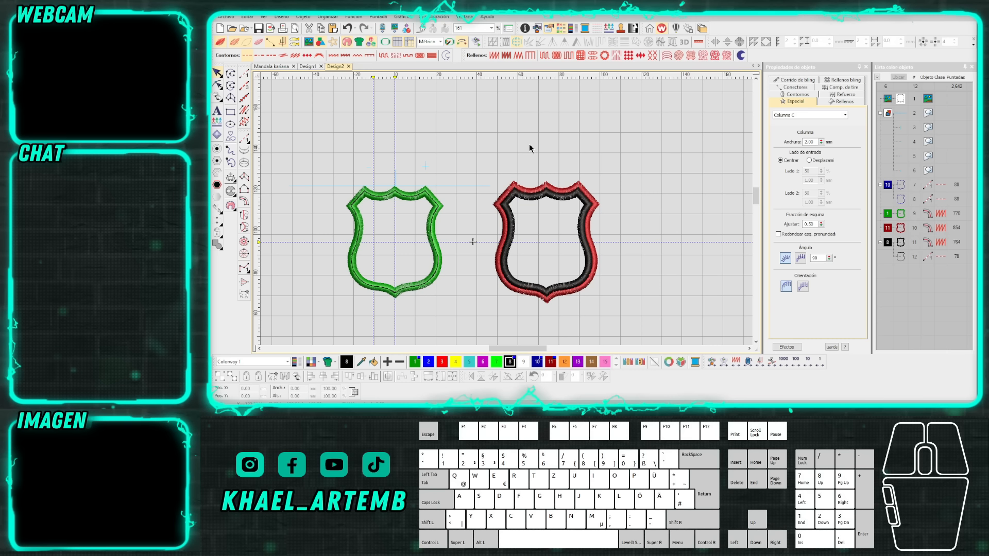
Switch to Google Meet, admit the participant waiting to join, and return to Wilcom.
mouse_move(339, 423)
left_click(310, 393)
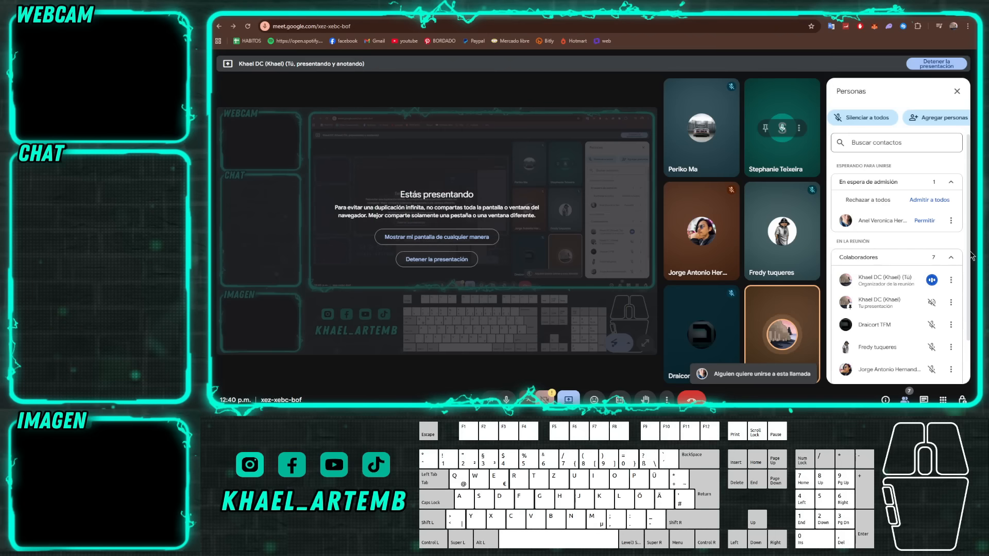
left_click(933, 223)
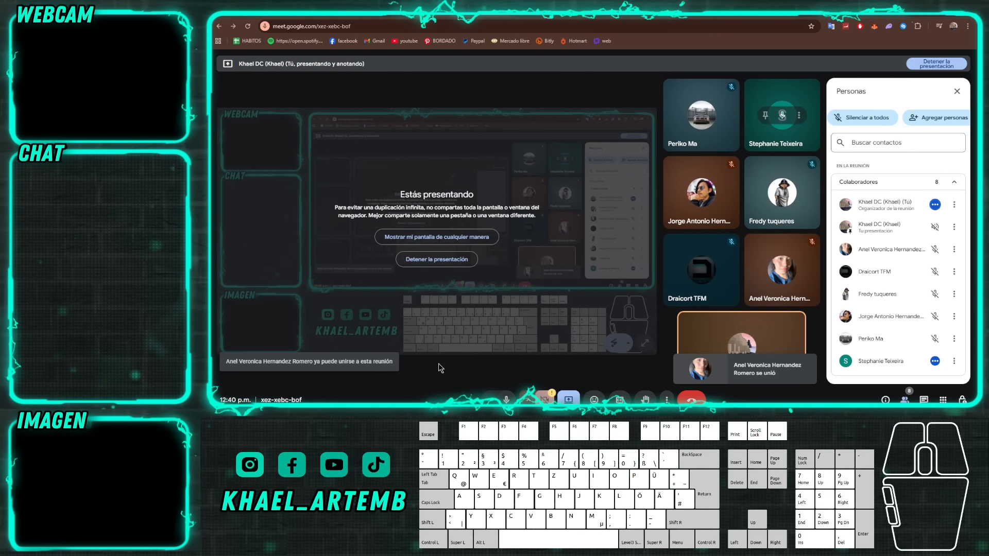
left_click(419, 421)
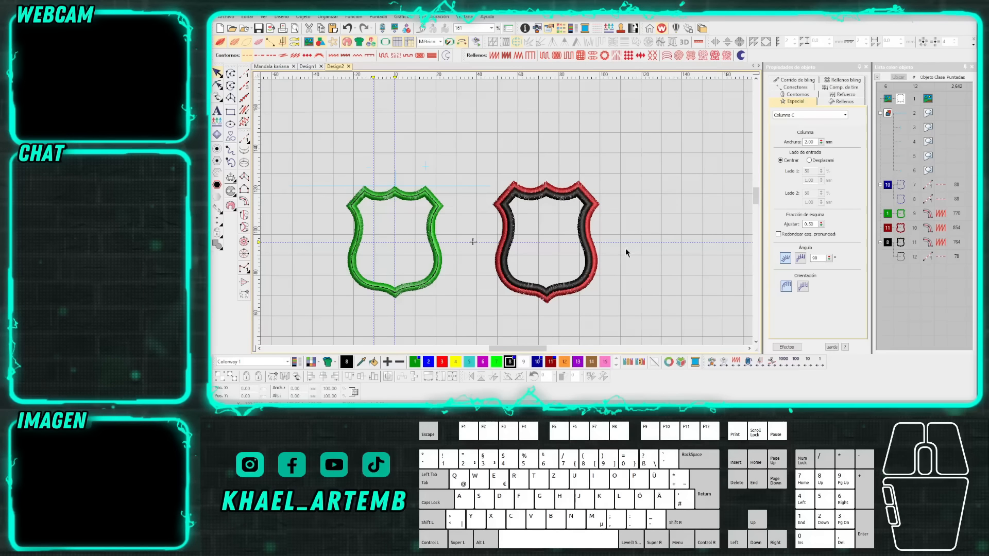
scroll(625, 248, "up", 2)
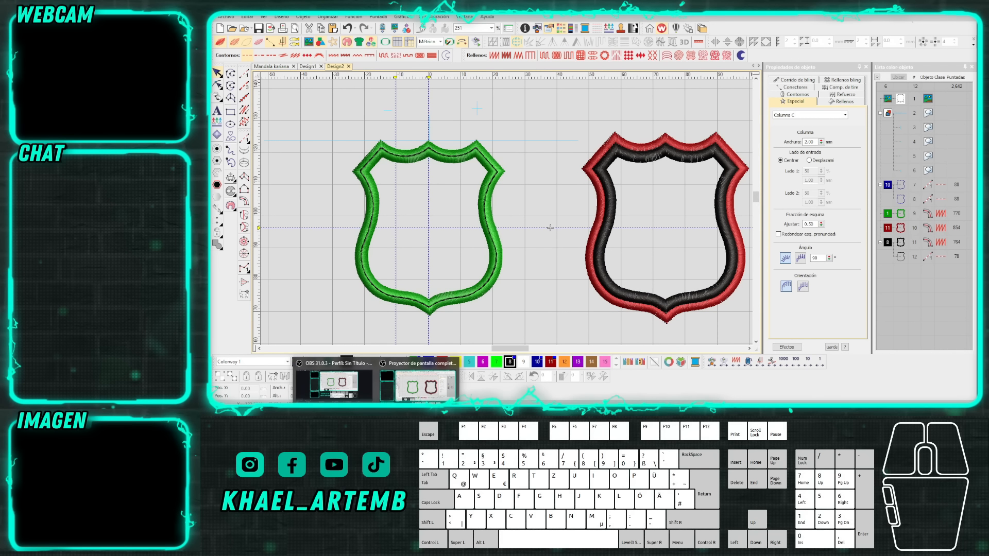
left_click(357, 411)
left_click(335, 385)
key("alt+Tab")
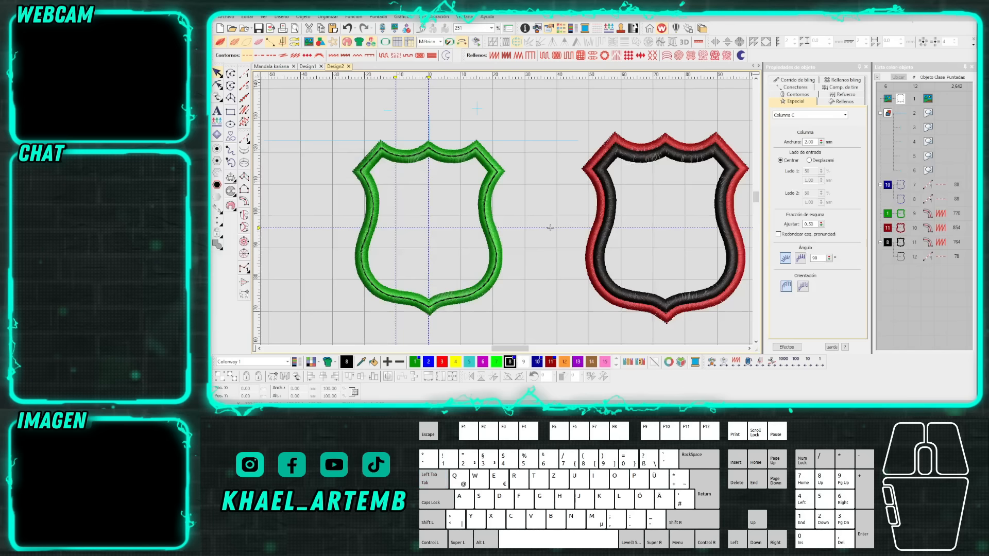
Switch to Google Meet, mute all participants in the call, and return to Wilcom.
left_click(338, 412)
left_click(294, 384)
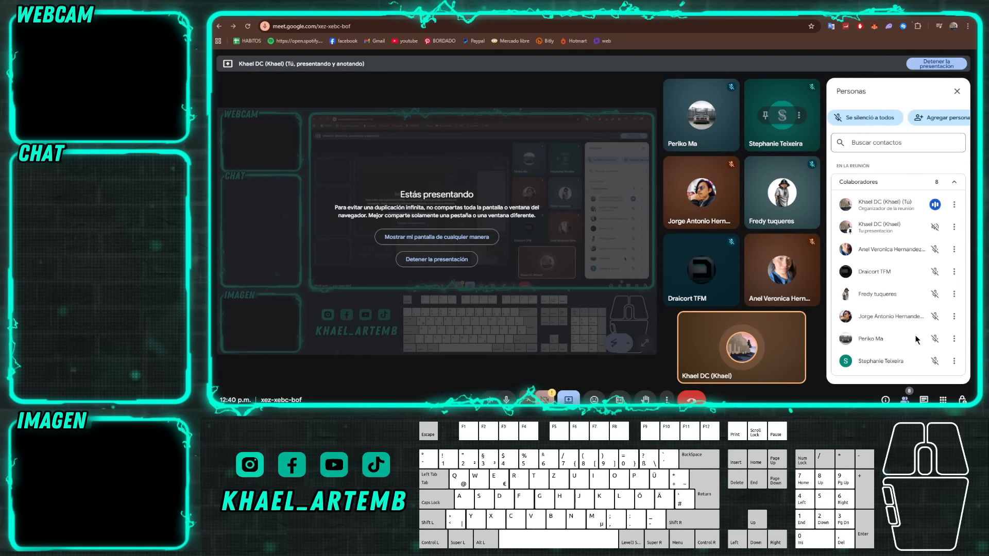
key("alt+Tab")
key("alt+Tab")
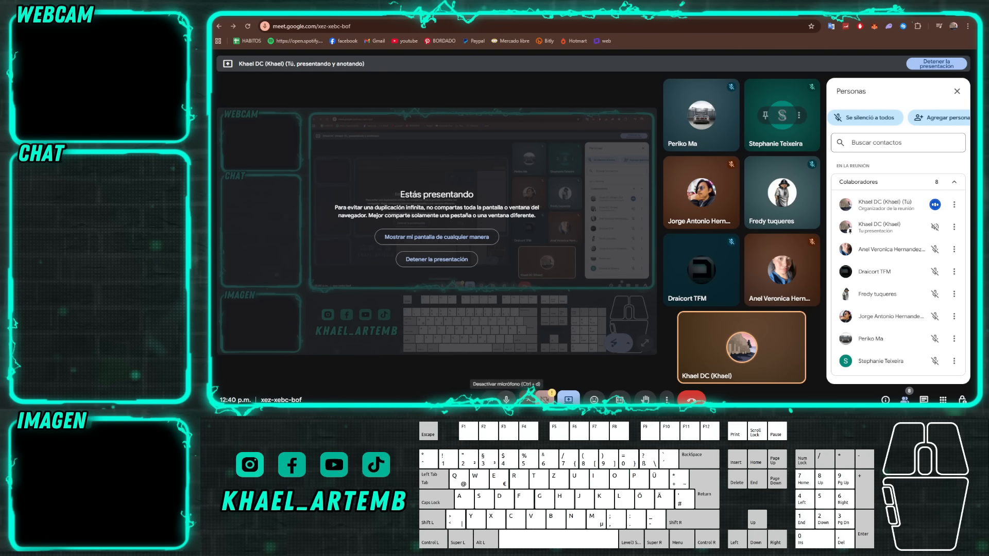
key("alt+Tab")
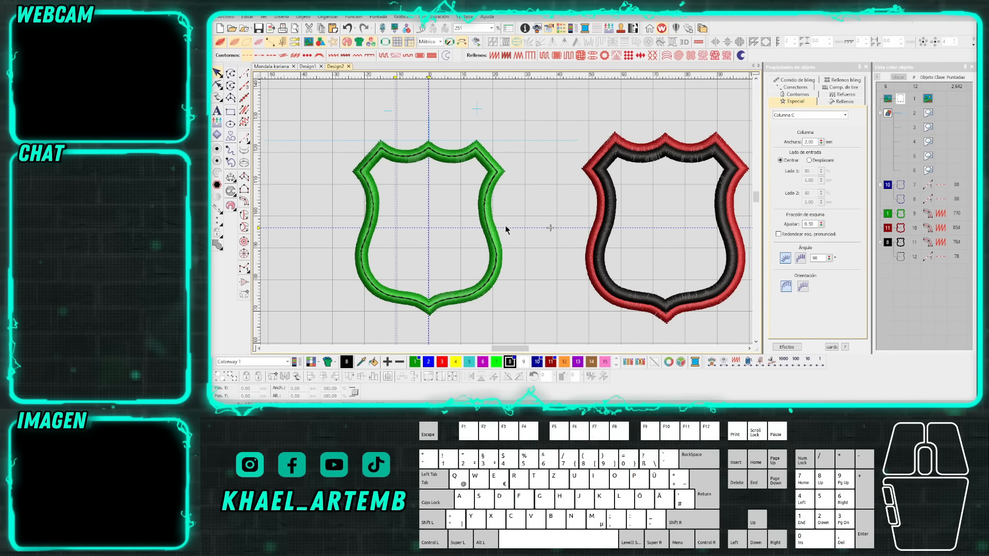
Check the participants in the Google Meet call and switch back to Wilcom.
left_click_drag(587, 150, 339, 162)
left_click(436, 160)
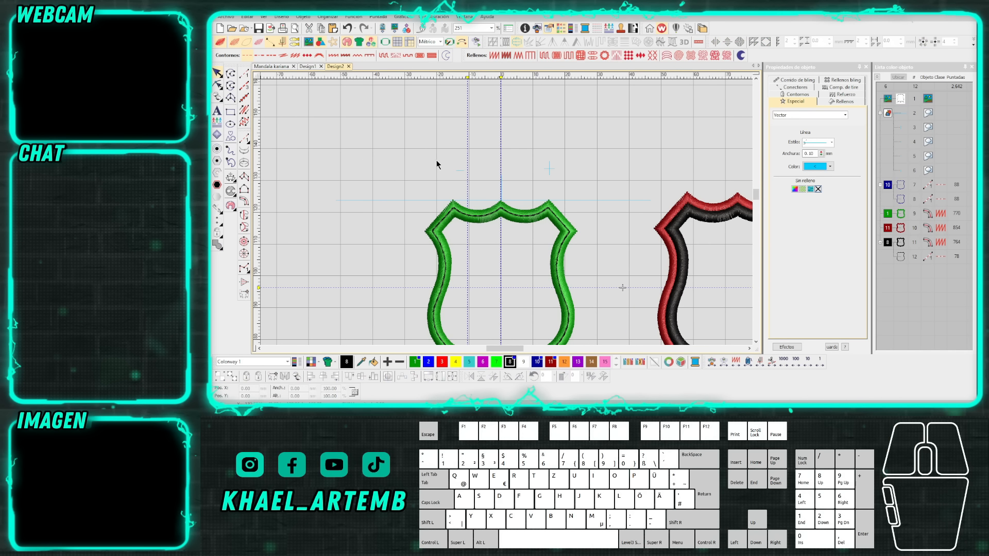
left_click(338, 422)
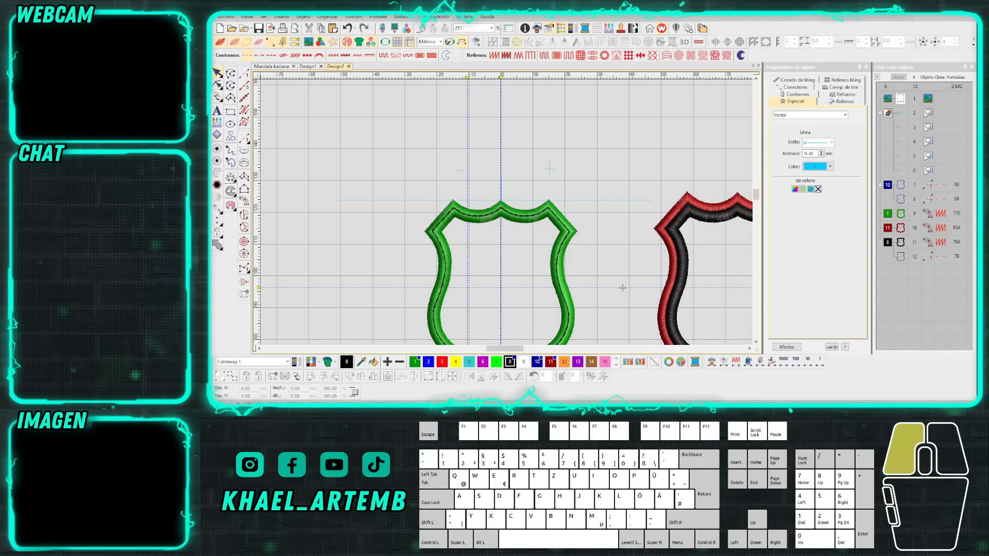
left_click(302, 392)
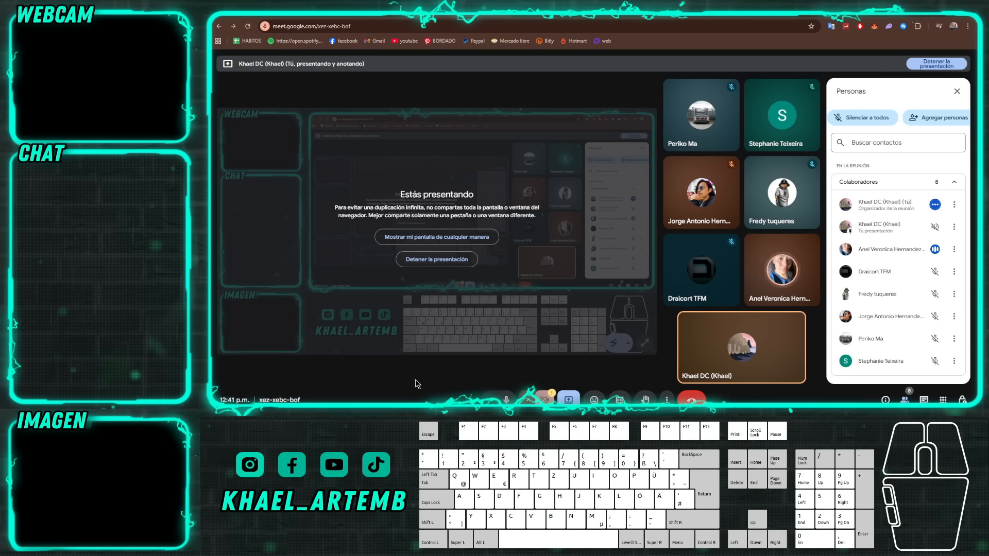
key("alt+Tab")
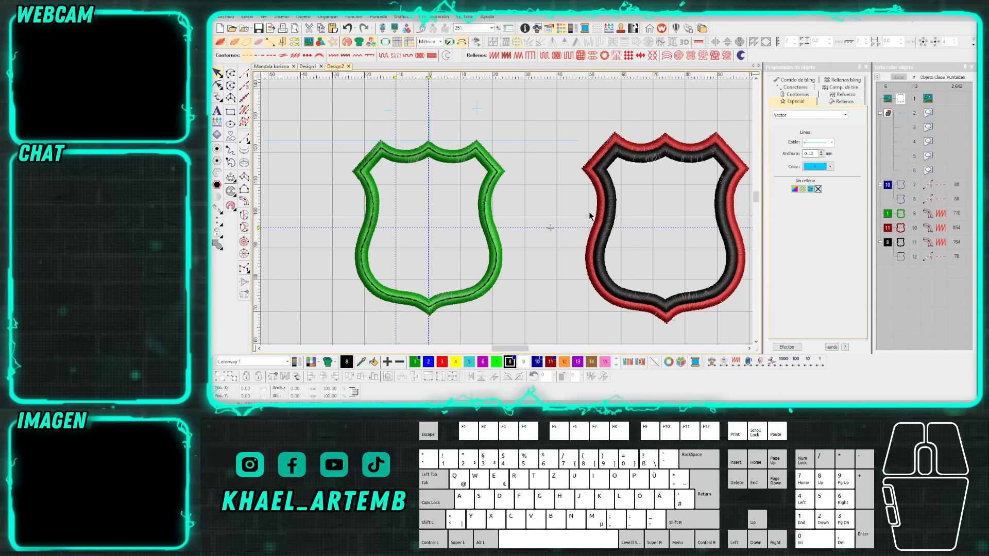
Select the welded run outline on the green shield and examine it beside the two-colour shield.
key("0")
left_click(554, 209)
key("t")
key("t")
left_click(493, 190)
scroll(507, 214, "down", 1)
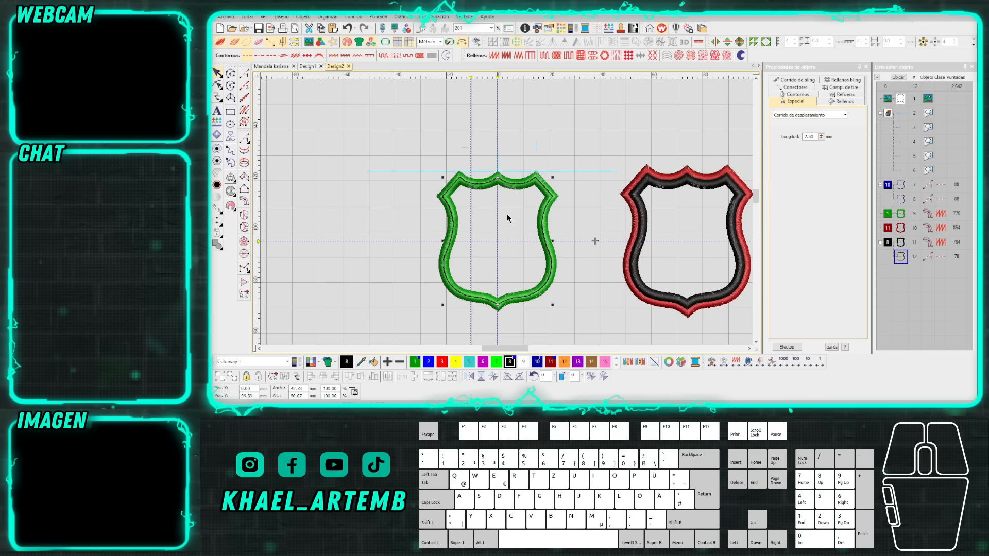
scroll(506, 214, "up", 1)
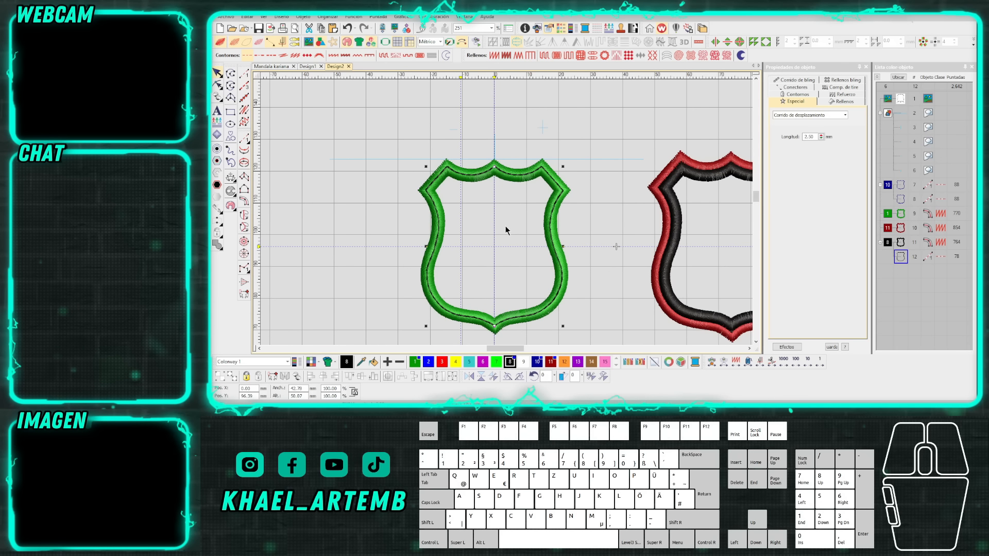
scroll(505, 225, "down", 1)
scroll(649, 215, "up", 1)
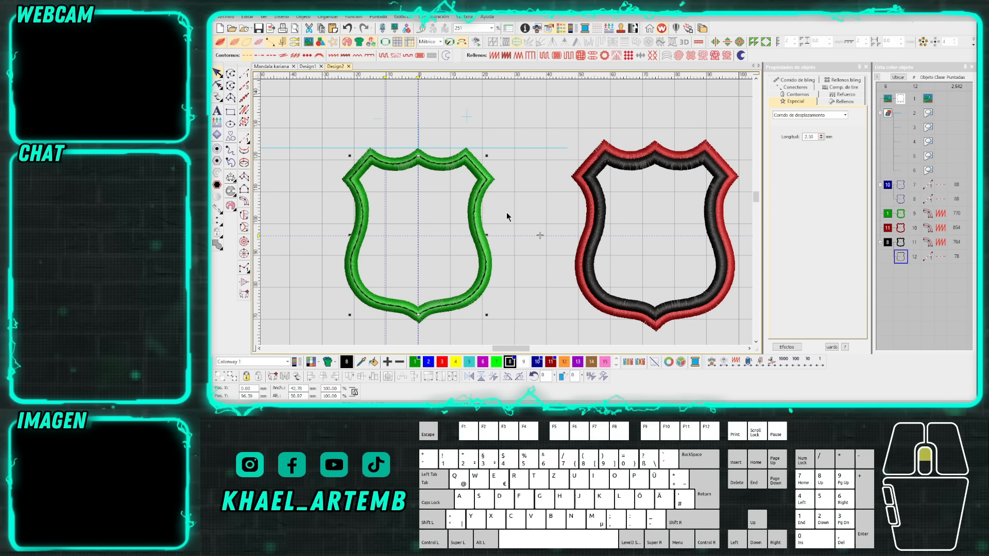
Remove the welded black run outline from the green shield and deselect the shield.
left_click(472, 205)
left_click_drag(474, 200, 449, 198)
key("ctrl+z")
scroll(447, 200, "down", 1)
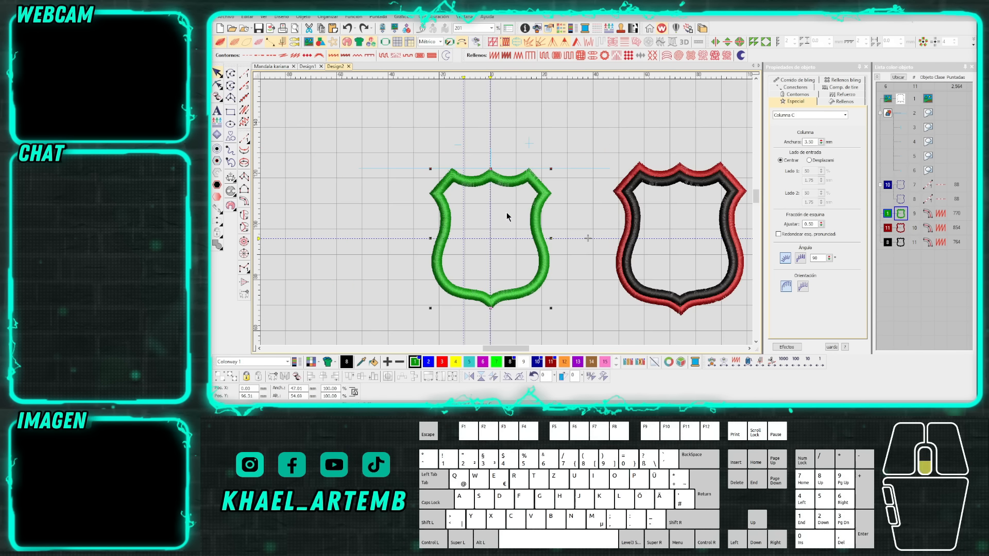
left_click(563, 225)
scroll(487, 238, "up", 1)
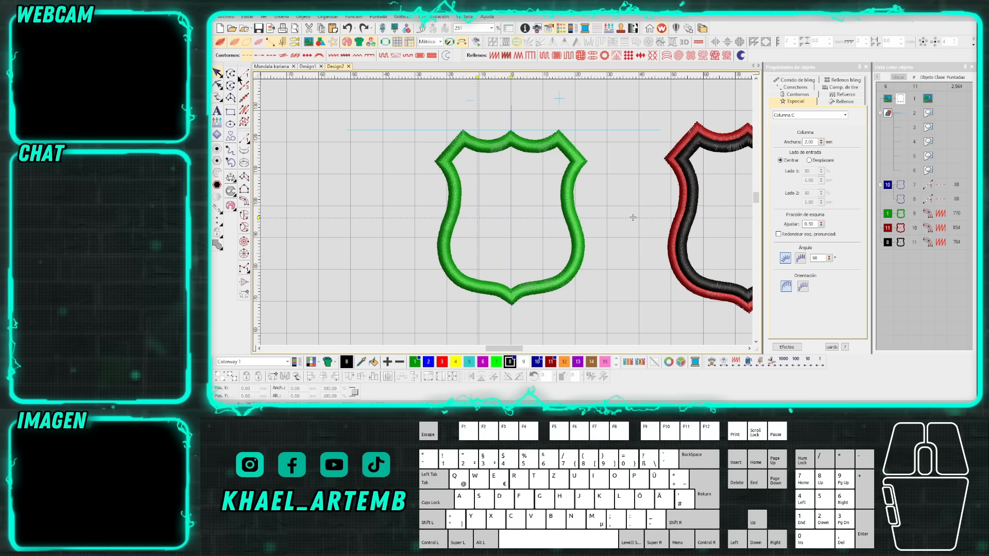
Start a magenta run line in colour 6 at the shield's top centre point and trace down its left half.
scroll(506, 211, "up", 2)
left_click_drag(474, 81, 473, 80)
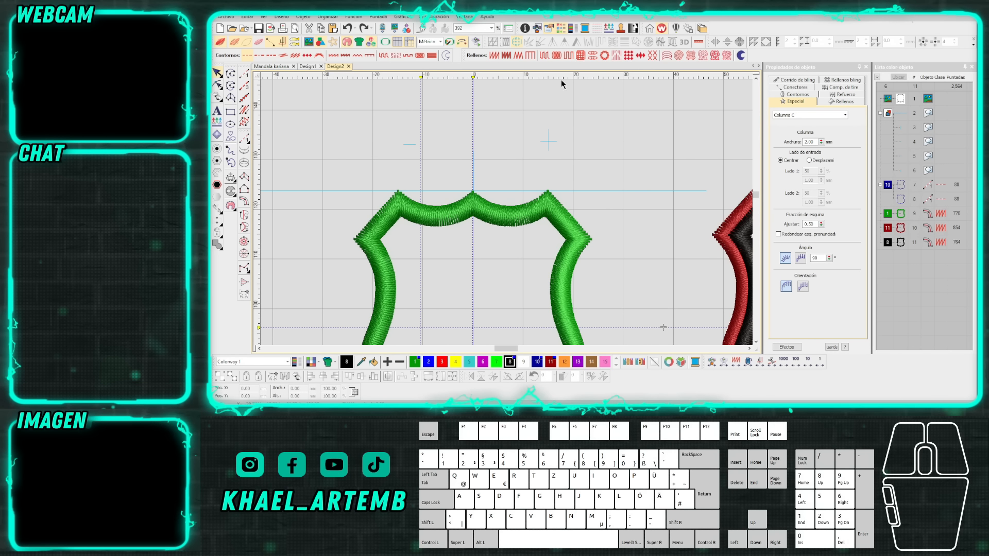
scroll(505, 214, "up", 4)
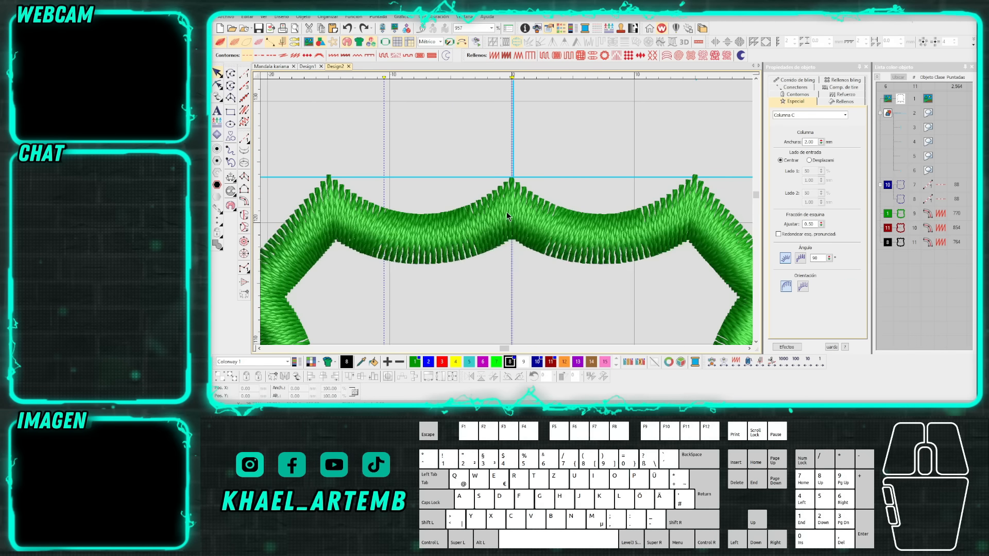
left_click(512, 208)
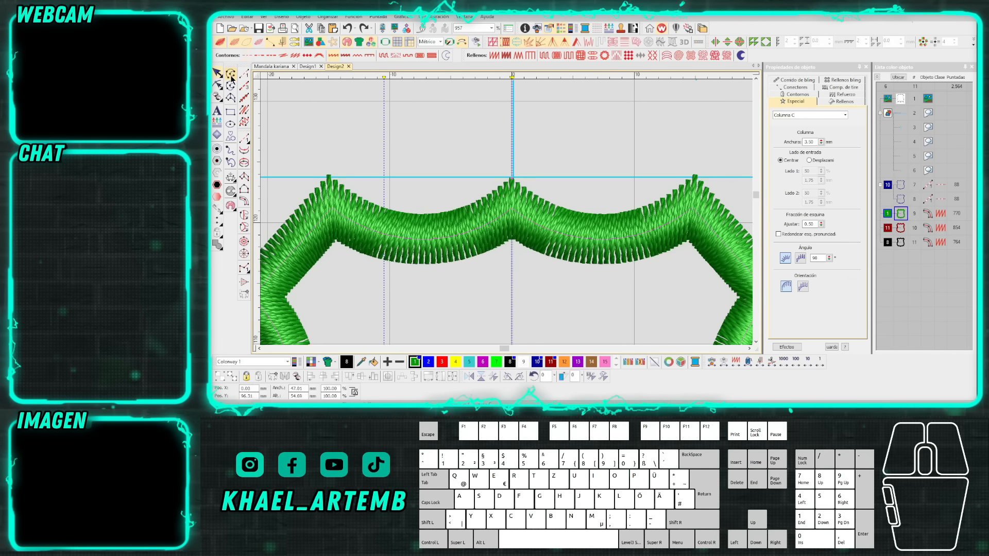
left_click(259, 88)
left_click(246, 73)
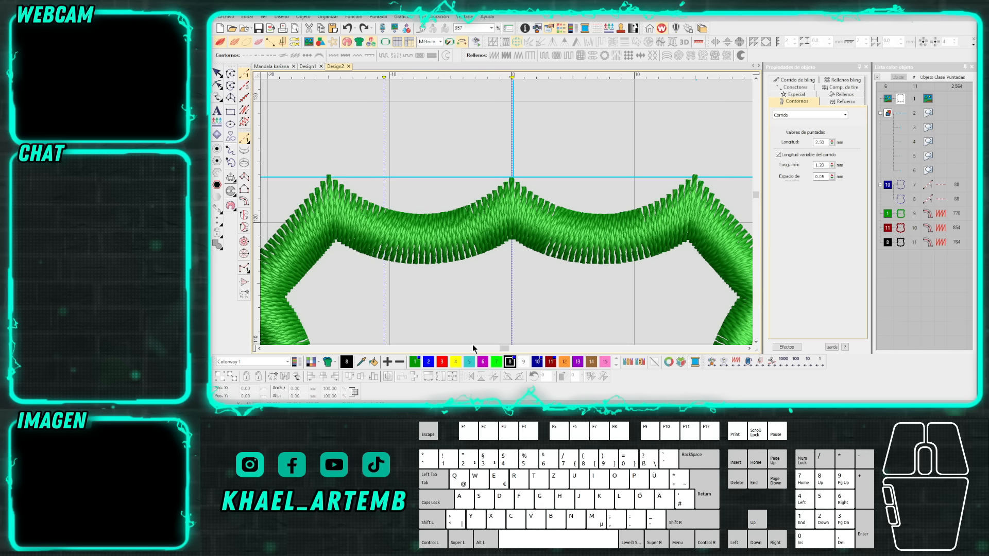
left_click(482, 361)
left_click(512, 209)
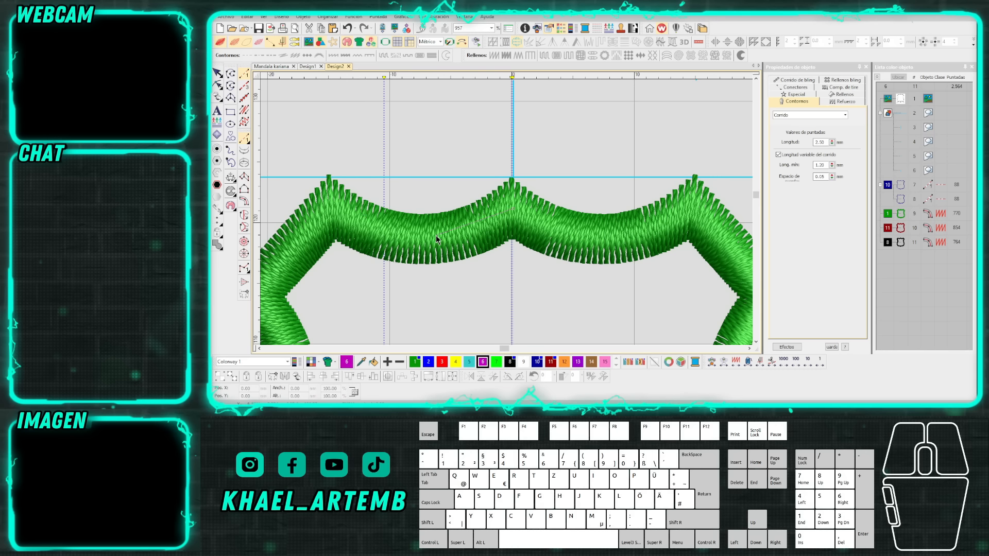
scroll(505, 212, "down", 1)
scroll(505, 212, "down", 1)
key("BackSpace")
left_click(498, 189)
scroll(505, 212, "down", 1)
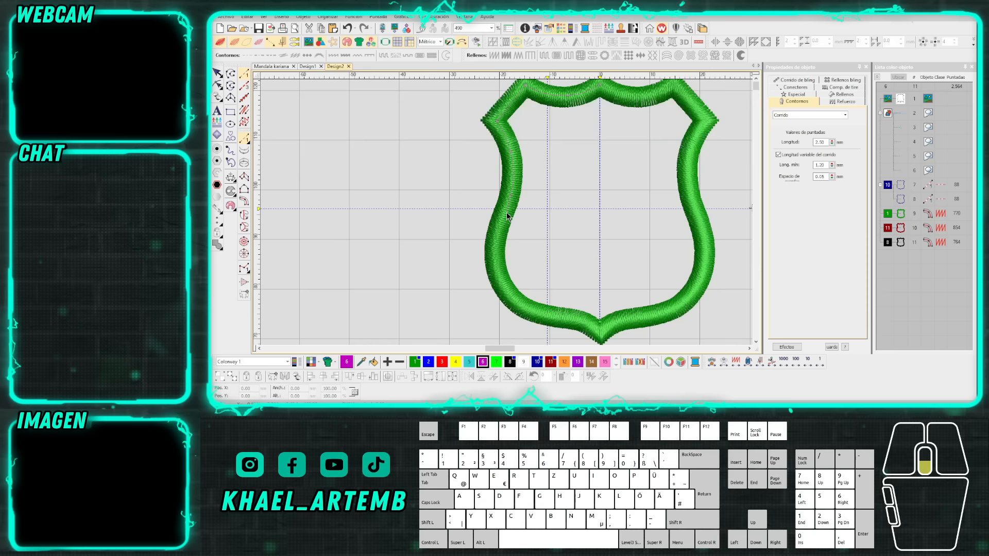
Complete the magenta run line along the shield's lower left curve to the bottom tip on the centre line.
scroll(532, 304, "up", 1)
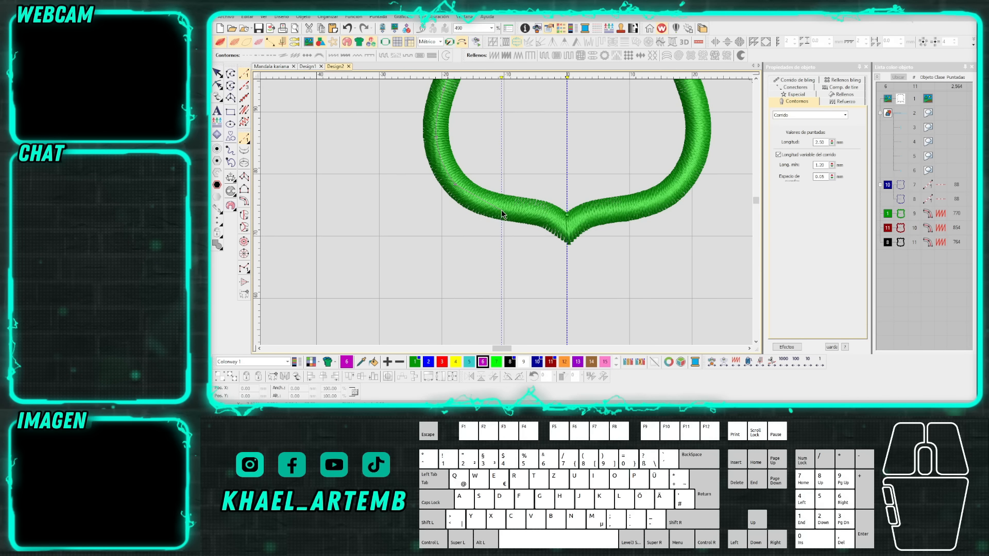
right_click(547, 218)
left_click(568, 228)
scroll(559, 185, "down", 3)
key("Return")
scroll(508, 206, "up", 1)
scroll(511, 217, "down", 2)
scroll(509, 214, "up", 1)
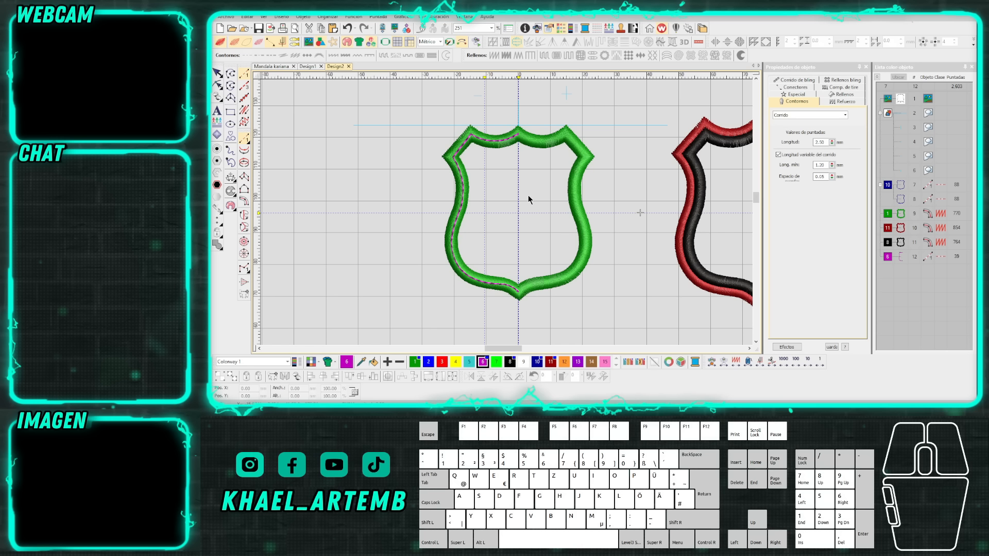
Duplicate the magenta half-outline and select the copy.
left_click(901, 257)
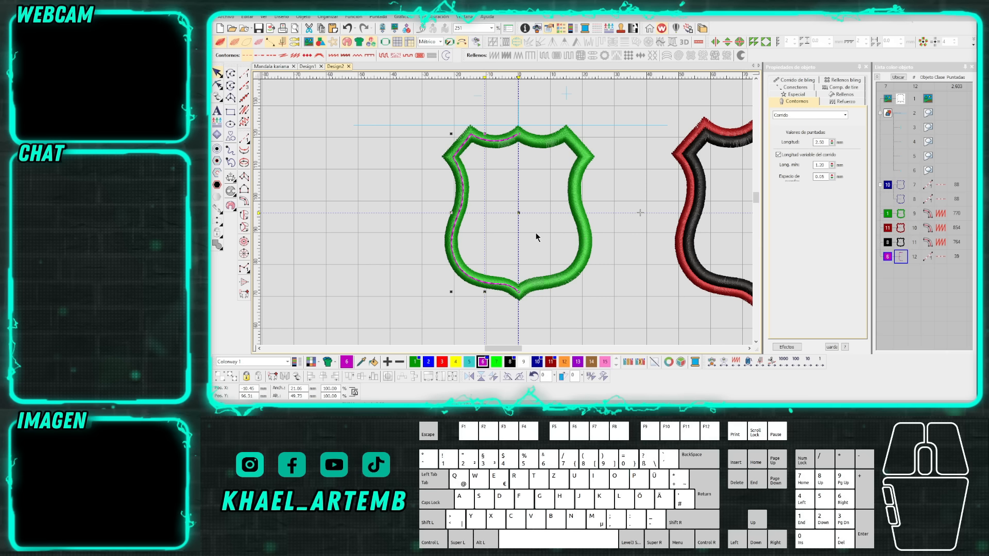
right_click(461, 206)
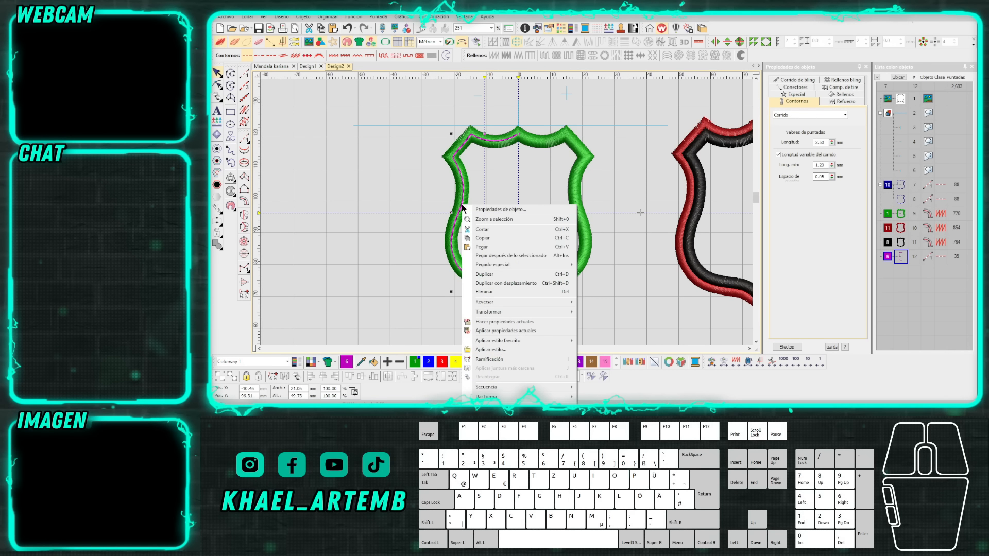
left_click(492, 274)
left_click(901, 261)
left_click(899, 257)
left_click(901, 268)
left_click(901, 260)
left_click(903, 268)
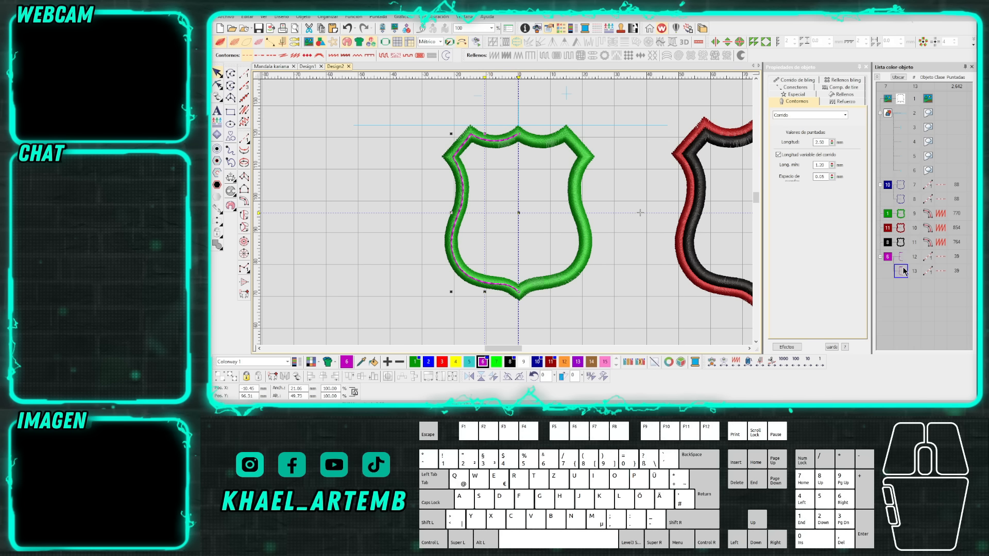
Move the copied half-outline across the centre line by changing its X position to the positive value.
left_click(249, 389)
key("BackSpace")
key("Return")
scroll(513, 206, "down", 1)
scroll(516, 221, "up", 1)
scroll(510, 216, "down", 1)
scroll(507, 214, "up", 1)
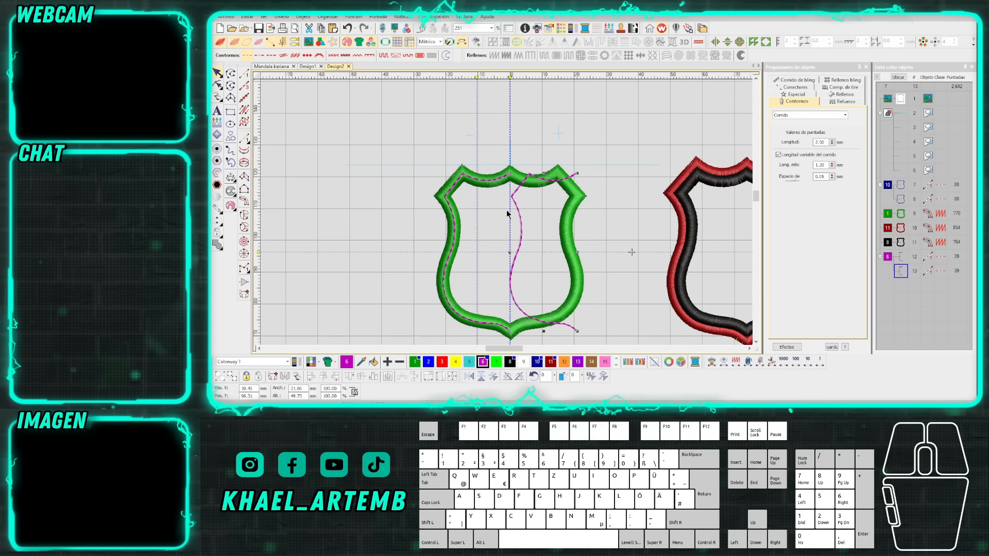
scroll(507, 214, "up", 1)
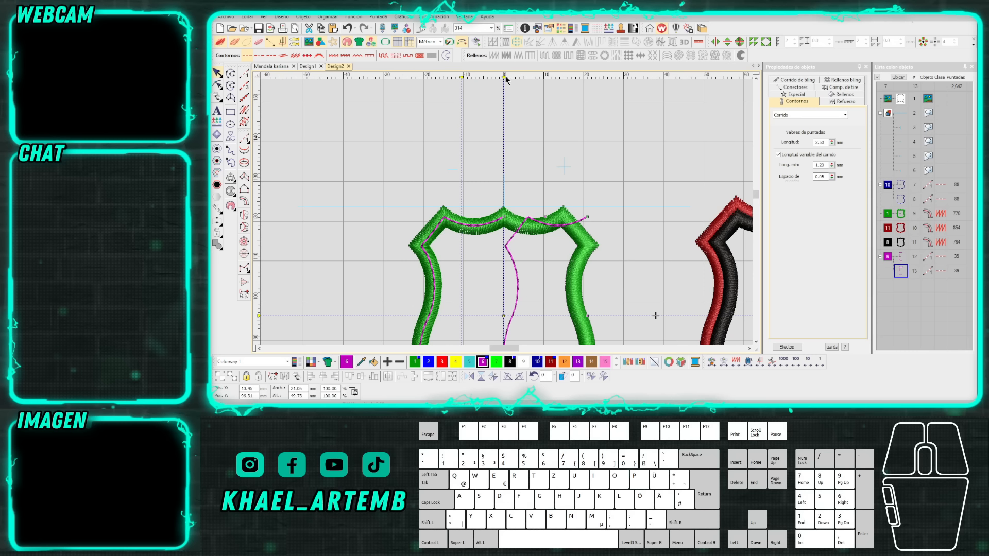
scroll(510, 212, "down", 1)
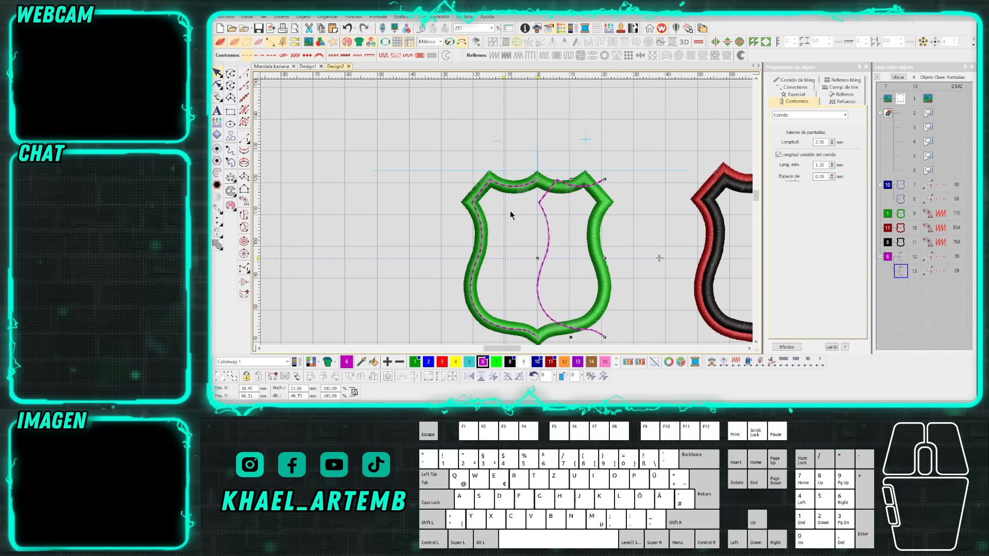
Mirror the copied half-outline horizontally so it follows the shield's right half.
left_click(518, 191)
left_click(540, 199)
left_click(475, 376)
scroll(508, 214, "down", 2)
scroll(508, 217, "up", 2)
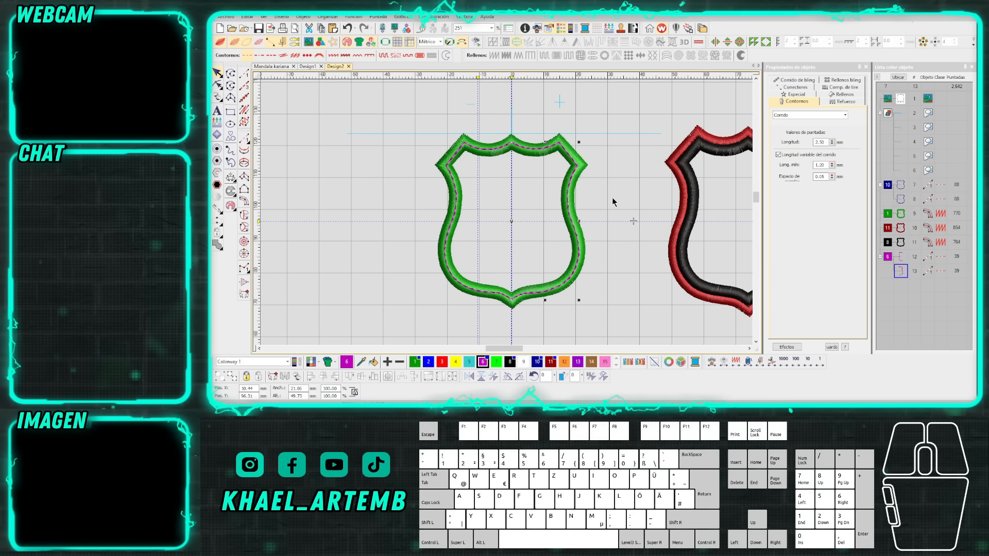
Select both magenta half-outlines and weld them into a single closed run outline.
left_click(901, 257, "ctrl")
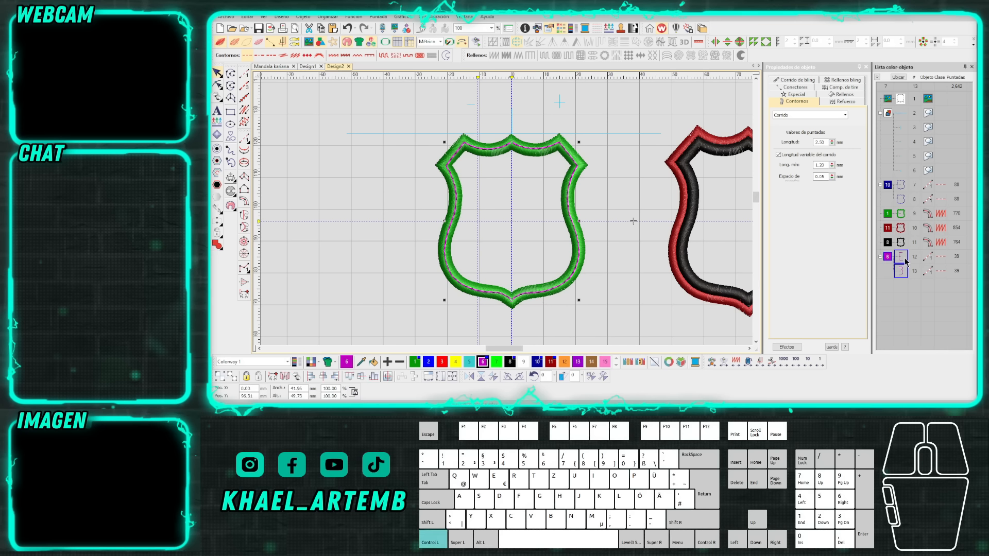
left_click(633, 216)
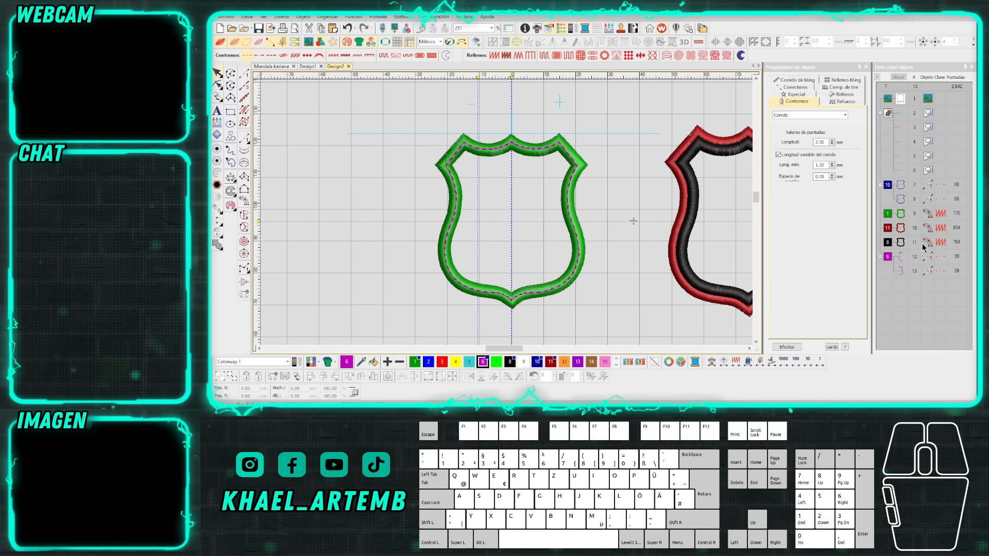
left_click(905, 260)
left_click(902, 267, "ctrl")
left_click(901, 263, "ctrl")
left_click(902, 267, "ctrl")
left_click(901, 262, "ctrl")
left_click(902, 267, "ctrl")
left_click(901, 262, "ctrl")
left_click(903, 267, "ctrl")
left_click(902, 271, "ctrl")
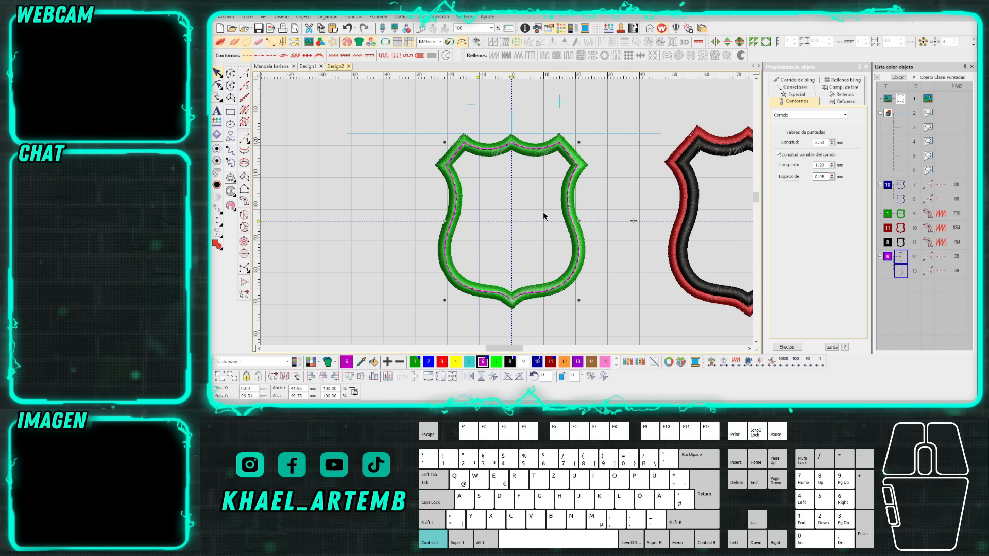
right_click(533, 230)
left_click(576, 214)
left_click(679, 216)
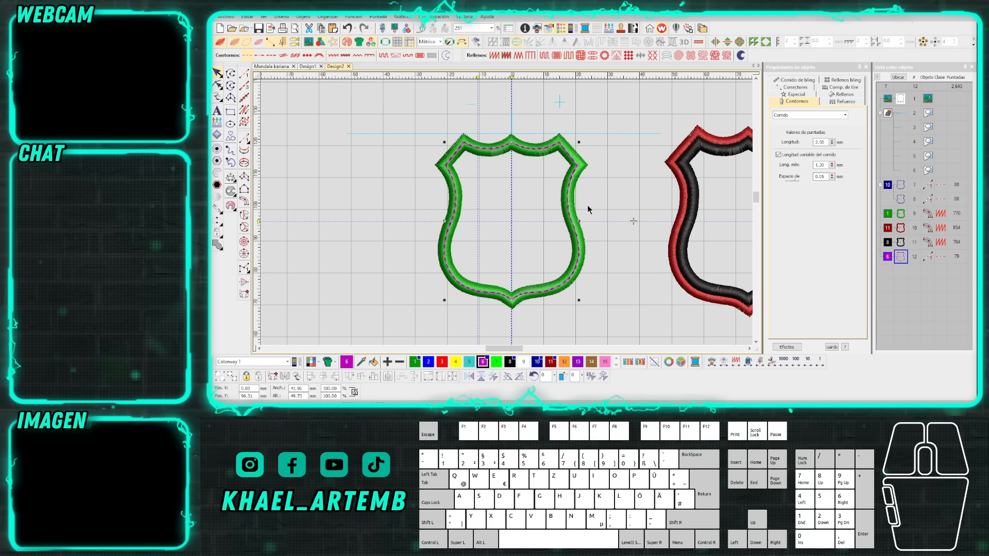
Reshape the welded outline's end point to the top centre and place the outline in empty space left of the green shield.
key("h")
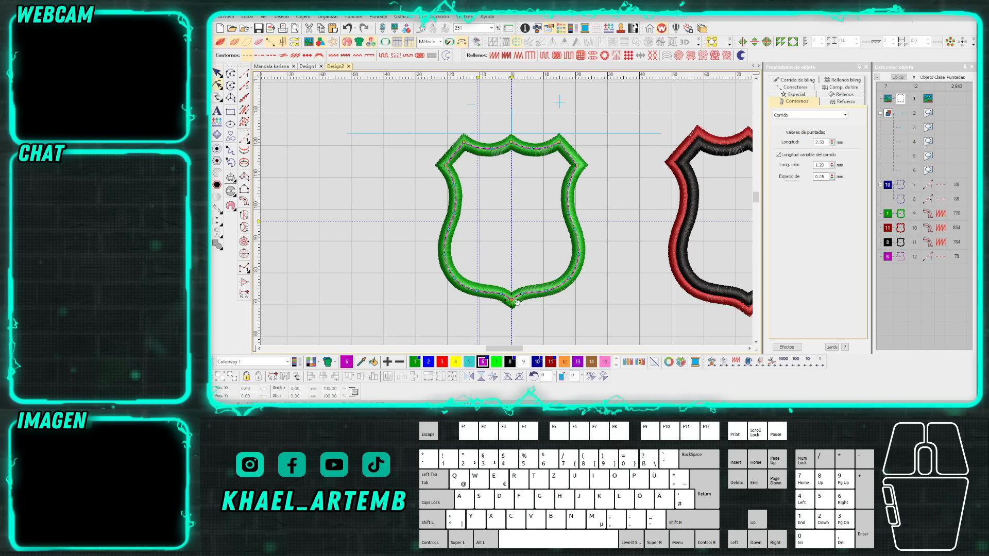
left_click_drag(521, 163, 512, 128)
left_click(900, 257)
scroll(524, 206, "down", 2)
left_click_drag(506, 213, 328, 210)
scroll(329, 209, "up", 2)
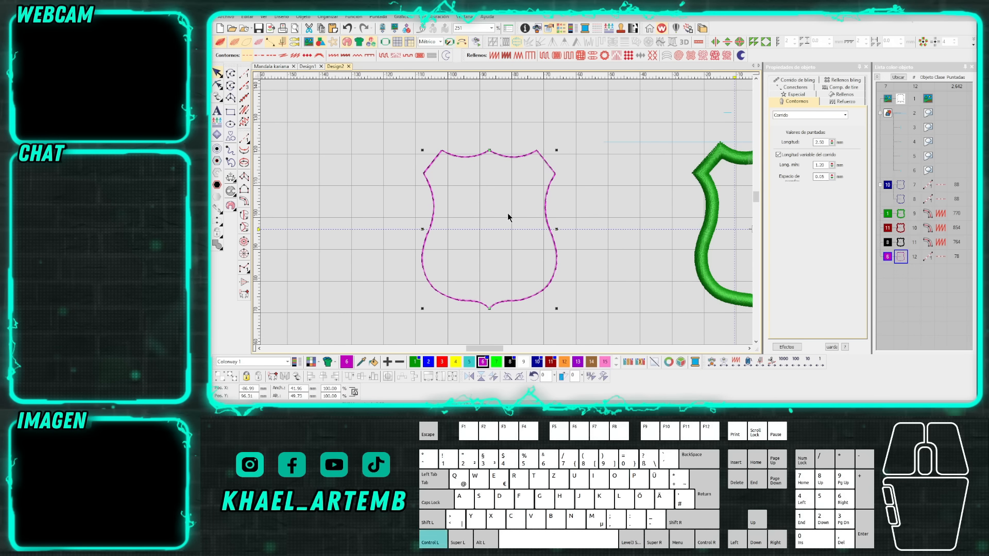
Paste a copy of the magenta outline in place and convert the copy to Column C.
key("ctrl+v")
right_click(505, 237)
mouse_move(576, 231)
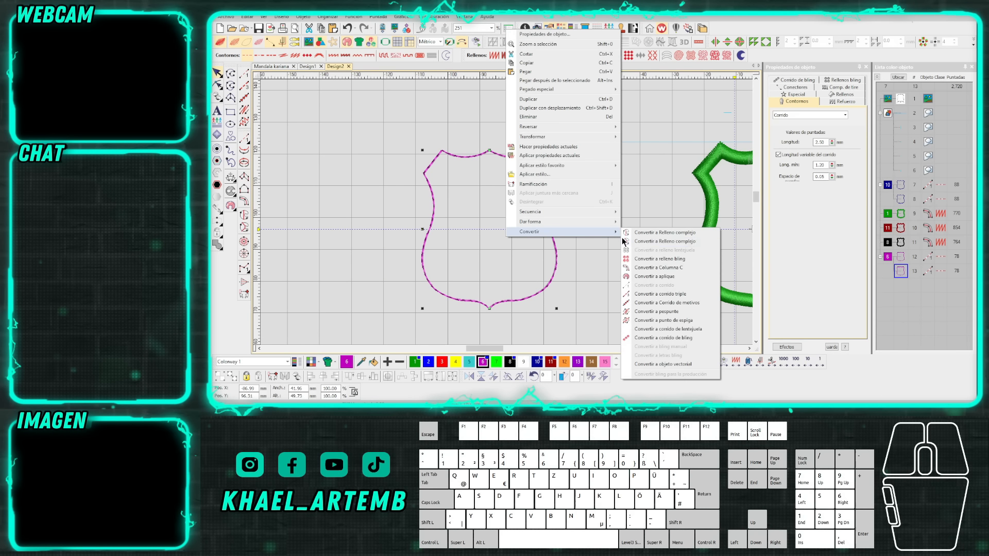
left_click(641, 268)
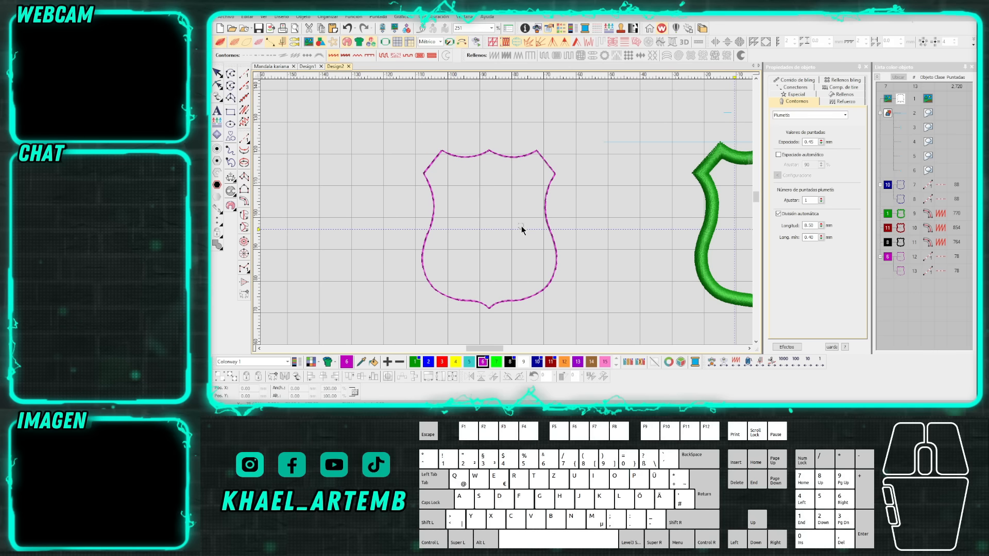
key("Escape")
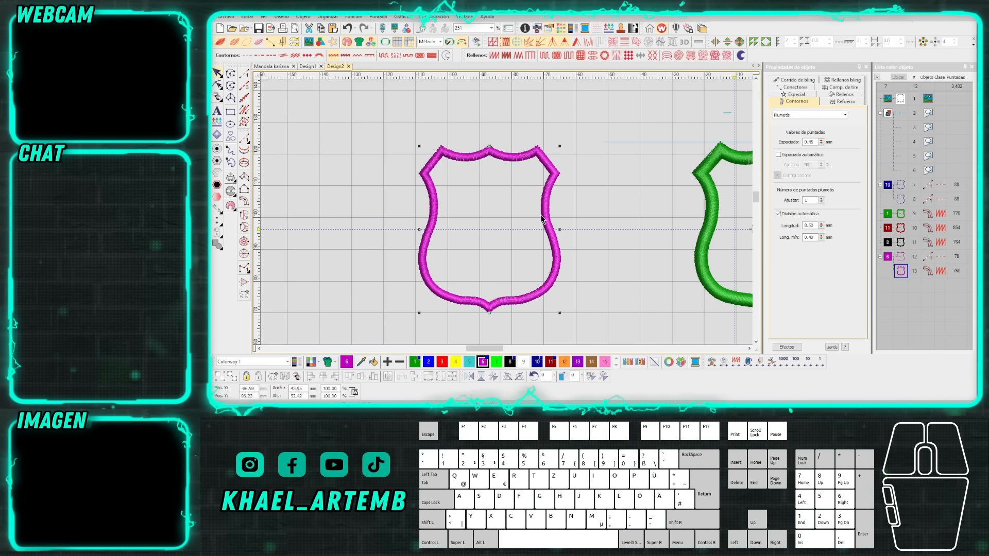
Duplicate the magenta Column C and offset the duplicate's entry side with Side 1 at 10%.
right_click(547, 223)
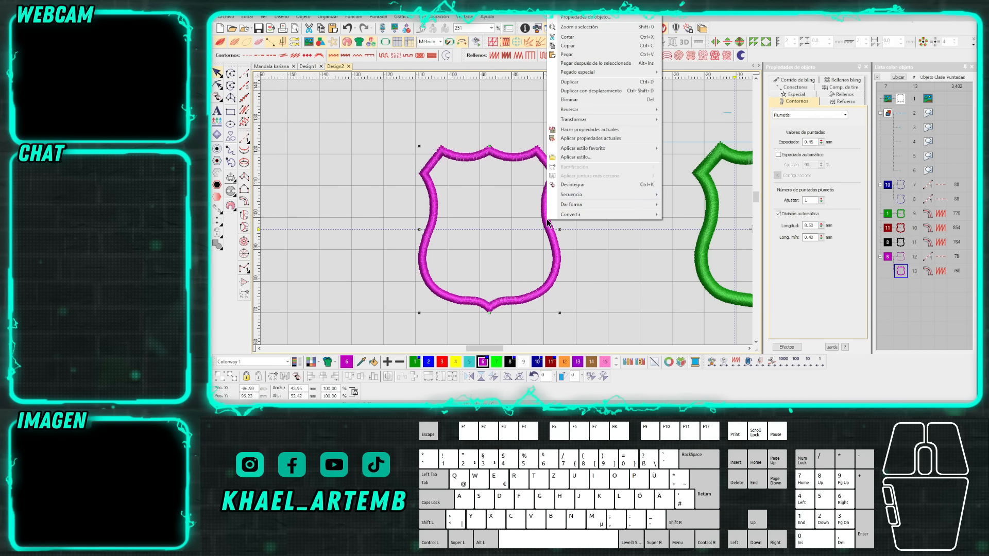
left_click(577, 88)
scroll(731, 134, "up", 1)
left_click(796, 94)
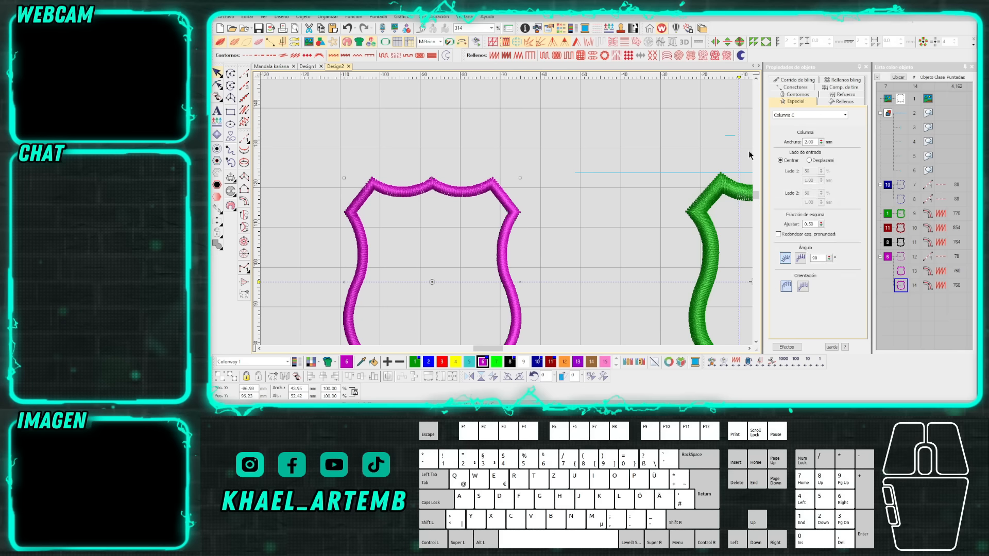
left_click(810, 160)
double_click(813, 171)
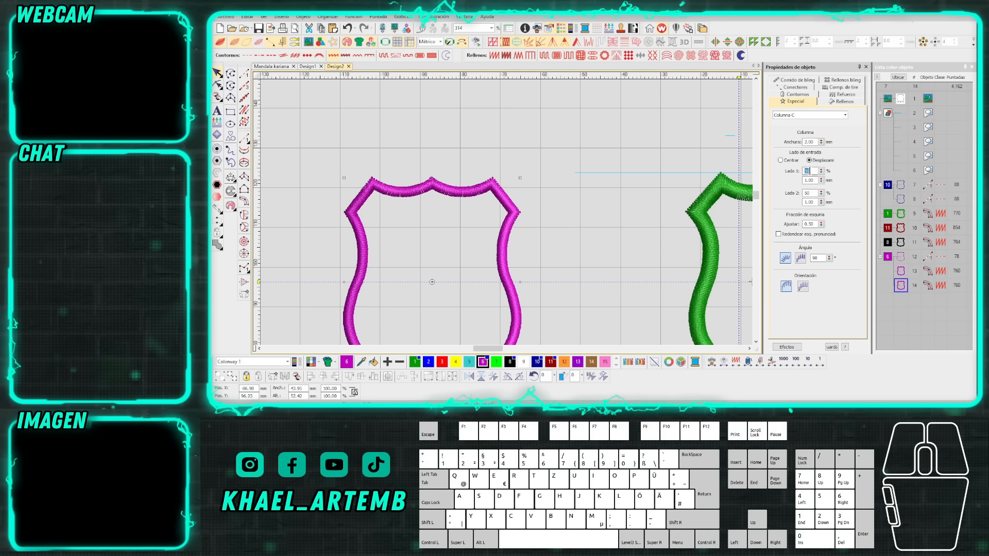
type("1")
scroll(506, 213, "up", 2)
Offset the entry side of the other magenta Column C with Side 1 at 90%.
left_click(538, 208)
left_click(809, 160)
double_click(813, 170)
type("90")
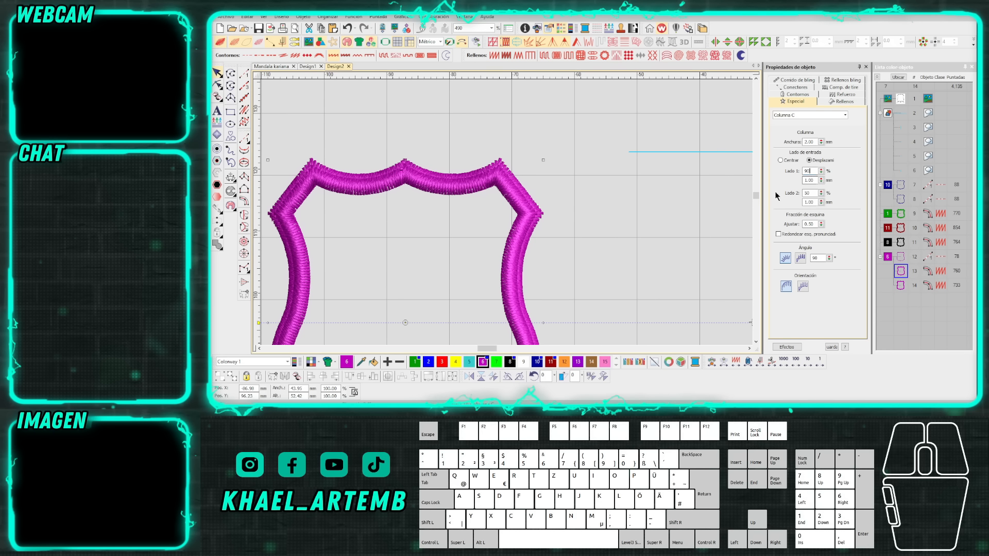
scroll(521, 207, "up", 2)
key("t")
left_click(514, 208)
scroll(514, 210, "down", 3)
key("t")
scroll(464, 227, "down", 3)
scroll(559, 210, "up", 1)
Recolour the inner column black with colour 8 and the outer column blue with colour 10.
left_click(560, 210)
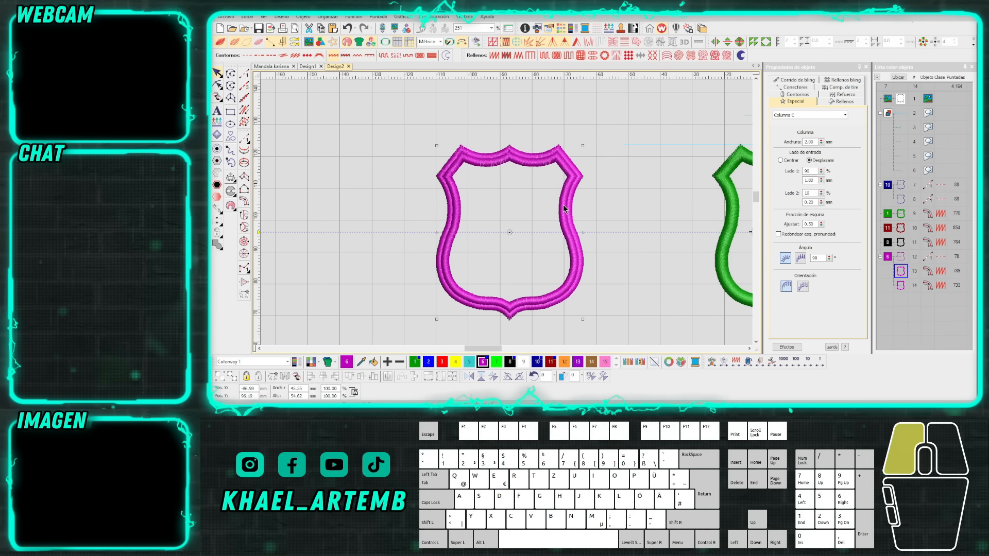
left_click(510, 361)
left_click(578, 170)
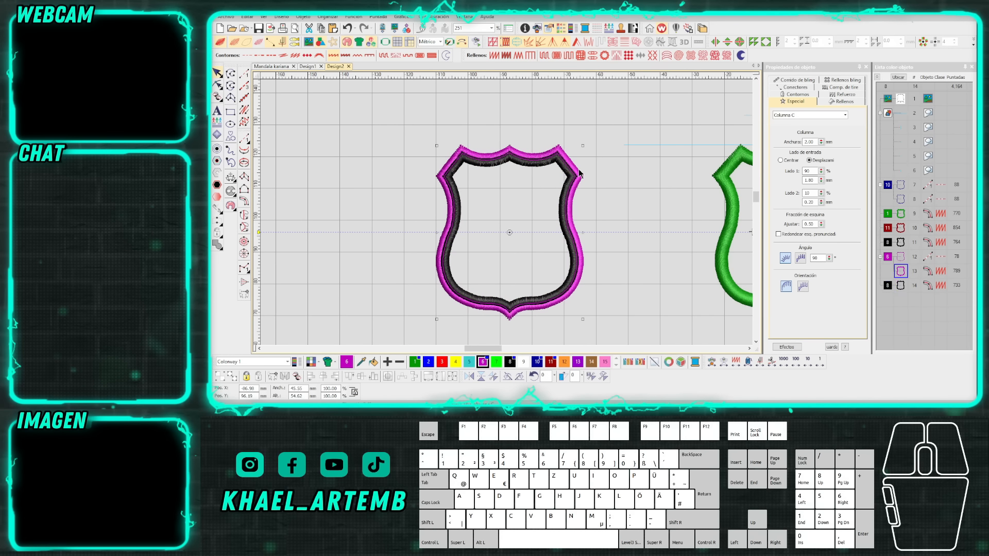
left_click(536, 362)
left_click(590, 308)
Set the black inner column's width to 3.00 mm.
scroll(571, 191, "up", 1)
scroll(506, 213, "up", 2)
left_click(498, 206)
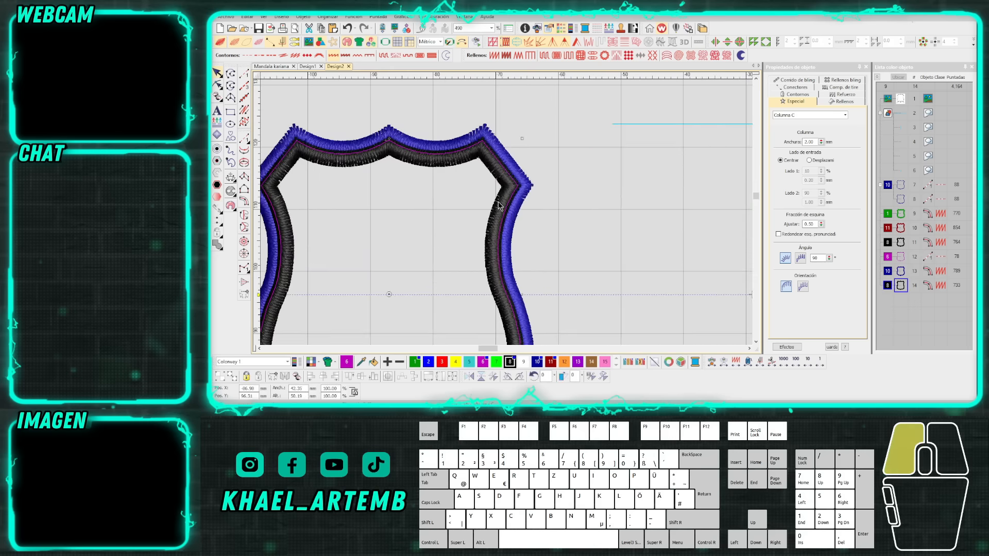
left_click(526, 184, "ctrl")
scroll(582, 197, "down", 1)
scroll(507, 216, "up", 2)
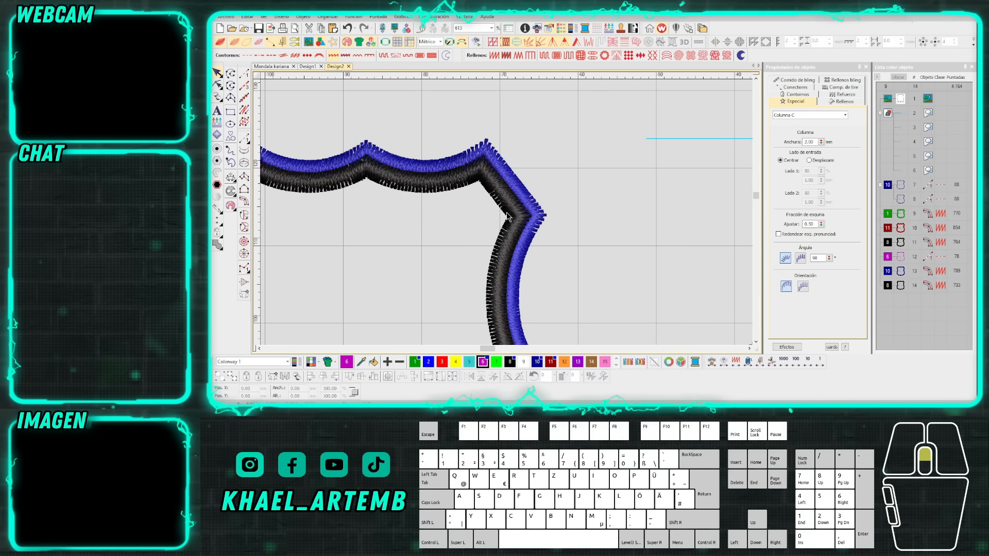
double_click(815, 142)
key("Return")
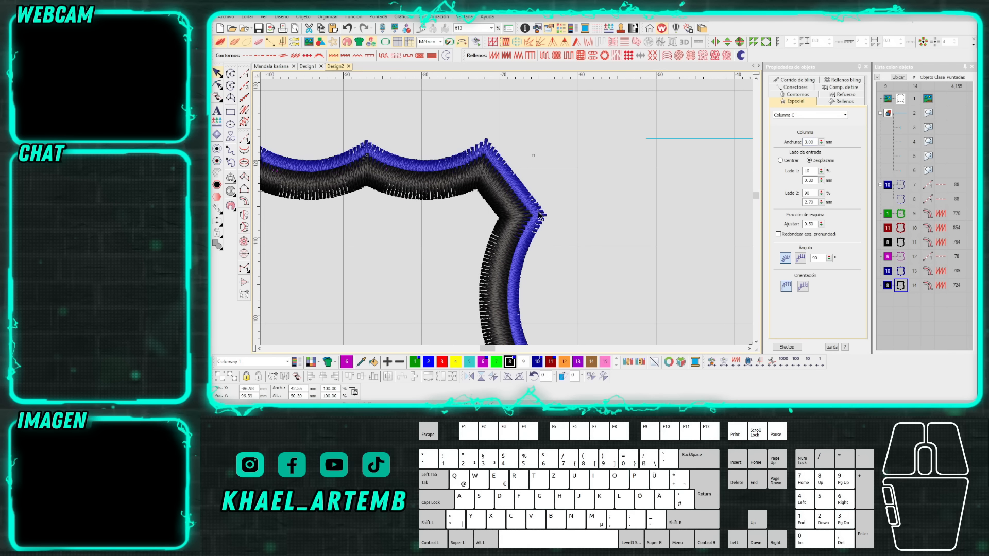
Set the blue outer column's width to 3.00 mm.
double_click(813, 141)
type("3")
key("Return")
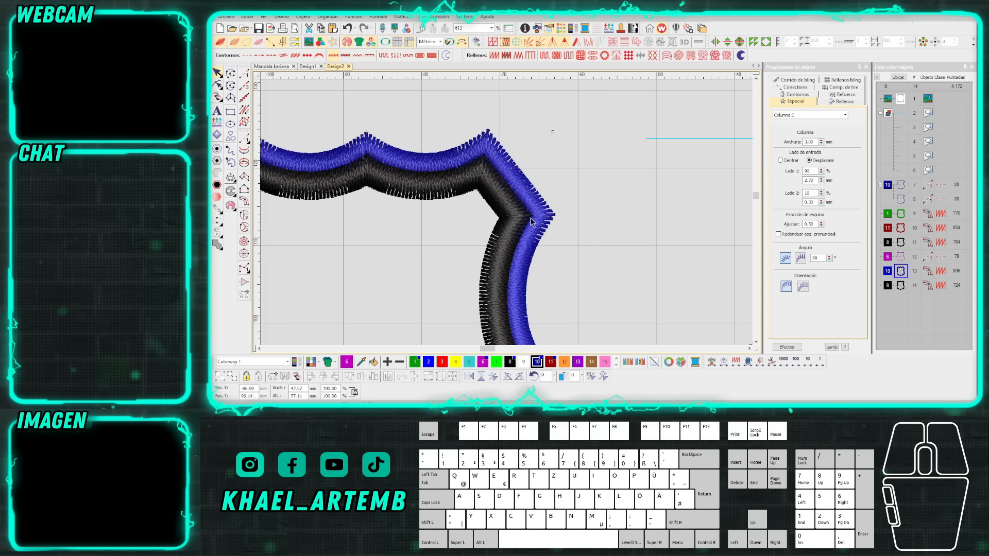
Move the black and blue columns aside to expose the magenta running outline, and undo both moves.
scroll(528, 223, "down", 7)
scroll(527, 219, "up", 1)
left_click_drag(683, 330, 548, 153)
left_click(548, 152)
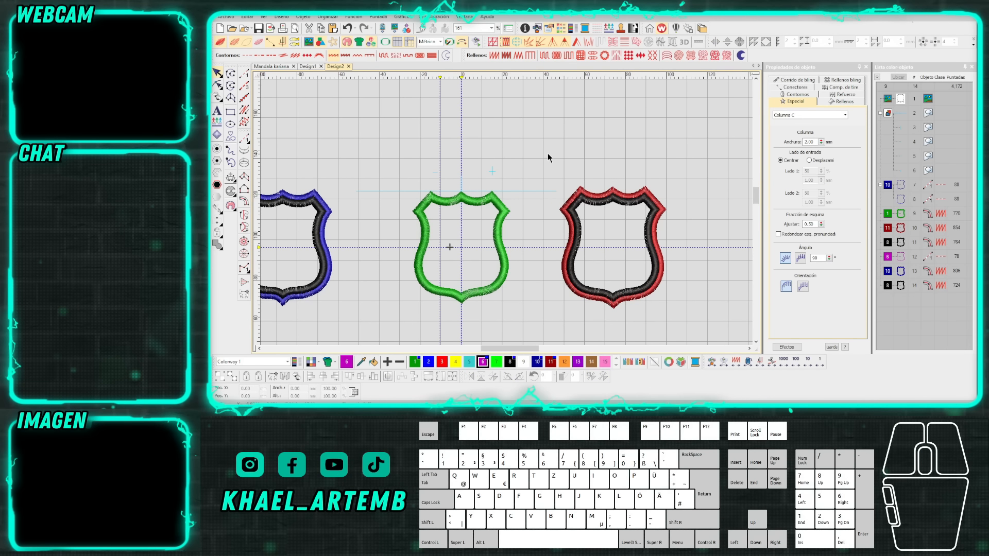
scroll(490, 212, "down", 2)
scroll(508, 216, "up", 7)
scroll(506, 213, "up", 3)
scroll(503, 212, "down", 4)
left_click_drag(502, 209, 424, 127)
key("s")
left_click_drag(498, 175, 446, 145)
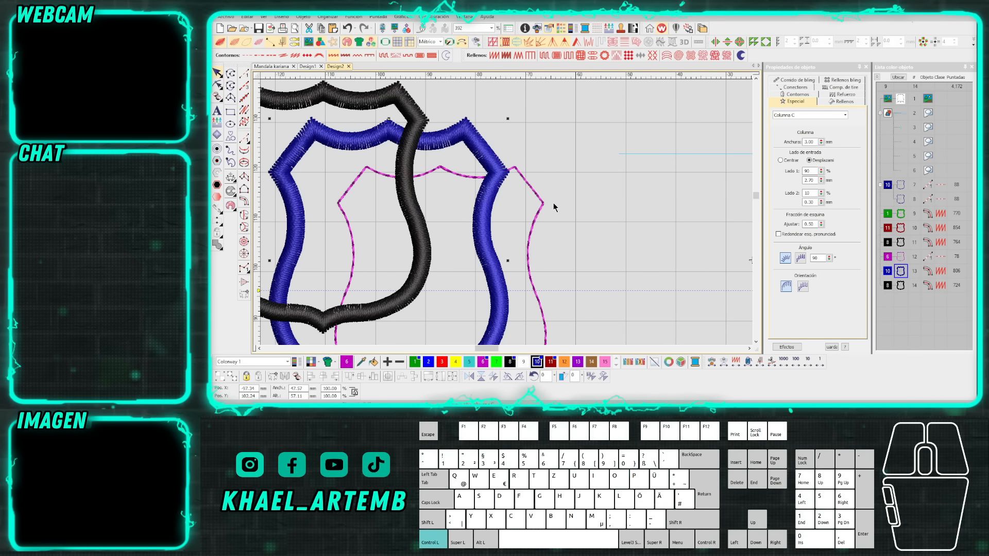
left_click(545, 207)
key("ctrl+z")
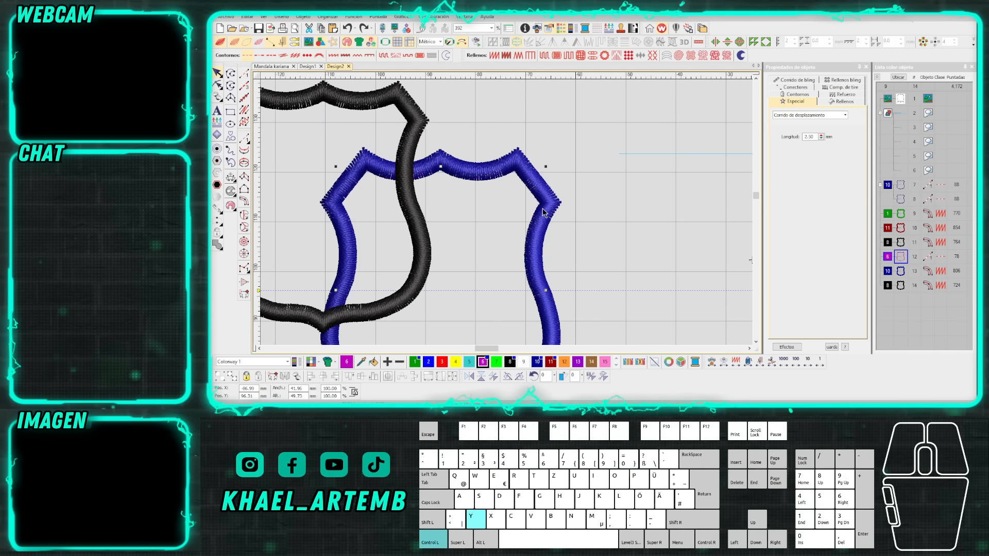
key("ctrl+z")
Convert the magenta running outline beneath the columns to a complex fill.
scroll(506, 212, "down", 2)
key("Escape")
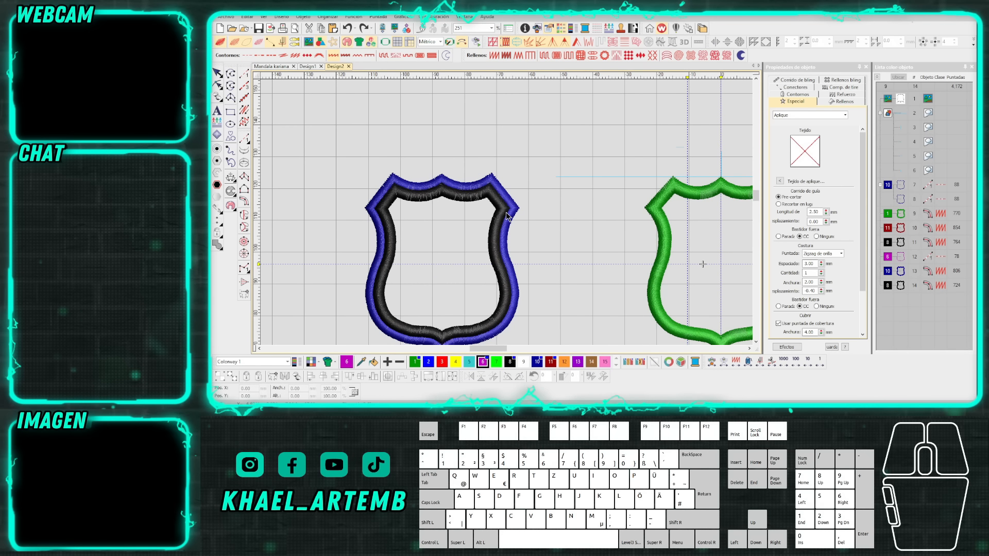
key("s")
scroll(508, 215, "up", 4)
left_click(507, 214)
left_click(507, 213)
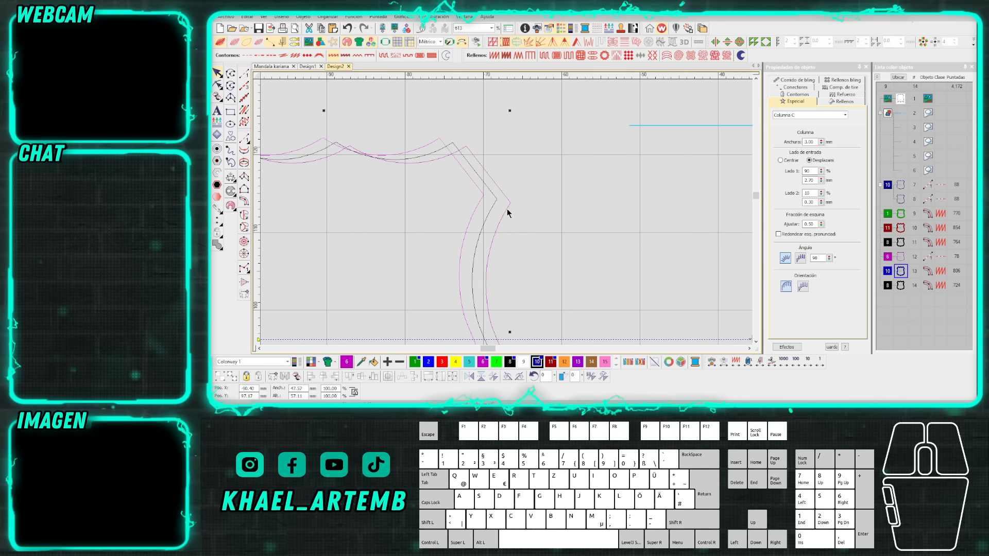
left_click(507, 211)
key("ctrl+z")
scroll(504, 215, "down", 2)
right_click(494, 242)
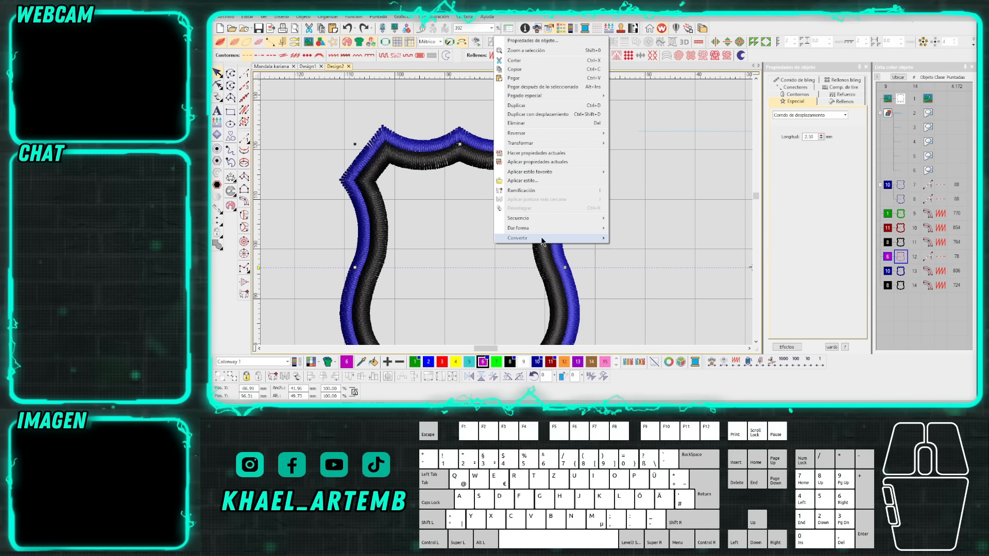
mouse_move(542, 240)
left_click(643, 372)
right_click(468, 313)
mouse_move(486, 310)
left_click(609, 278)
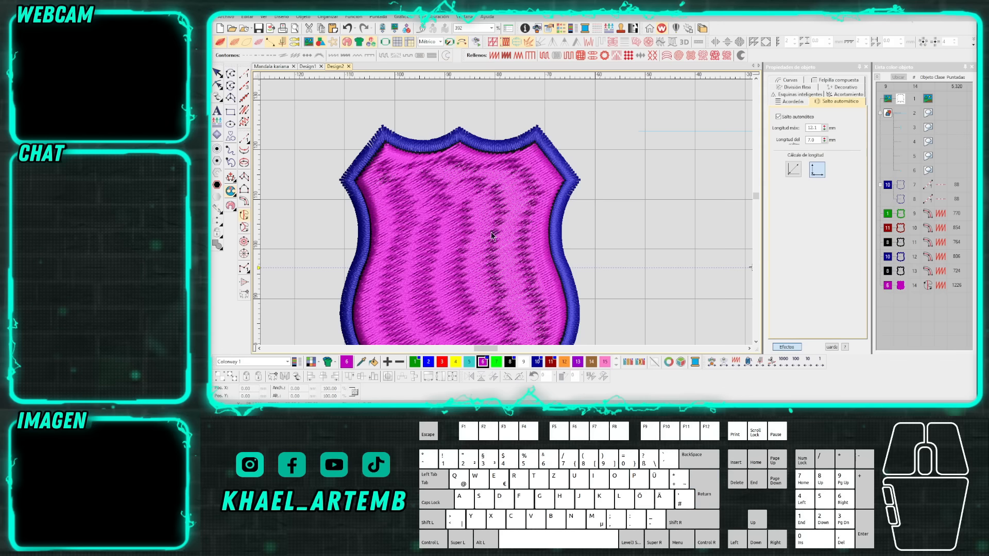
Apply Tatami stitching to the magenta fill and sequence it before the blue and black columns.
scroll(471, 244, "down", 2)
left_click(505, 212)
left_click(545, 55)
left_click_drag(901, 286, 901, 256)
Recolour the fill and outer column black with colour 8 and the inner column white with colour 9.
left_click(506, 212)
scroll(505, 212, "up", 1)
left_click(592, 168, "ctrl")
left_click(495, 362)
left_click(509, 362)
left_click(562, 236)
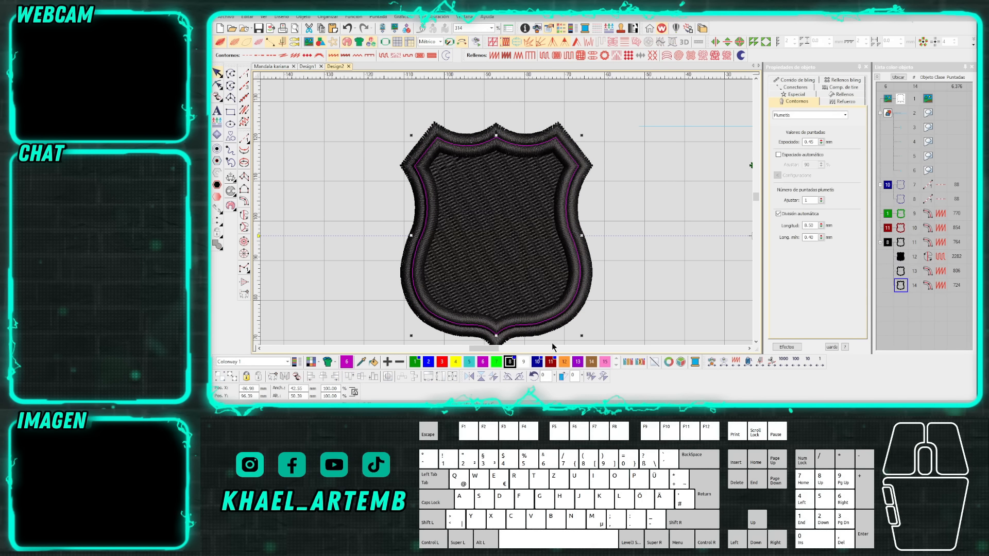
left_click(523, 362)
scroll(607, 216, "down", 2)
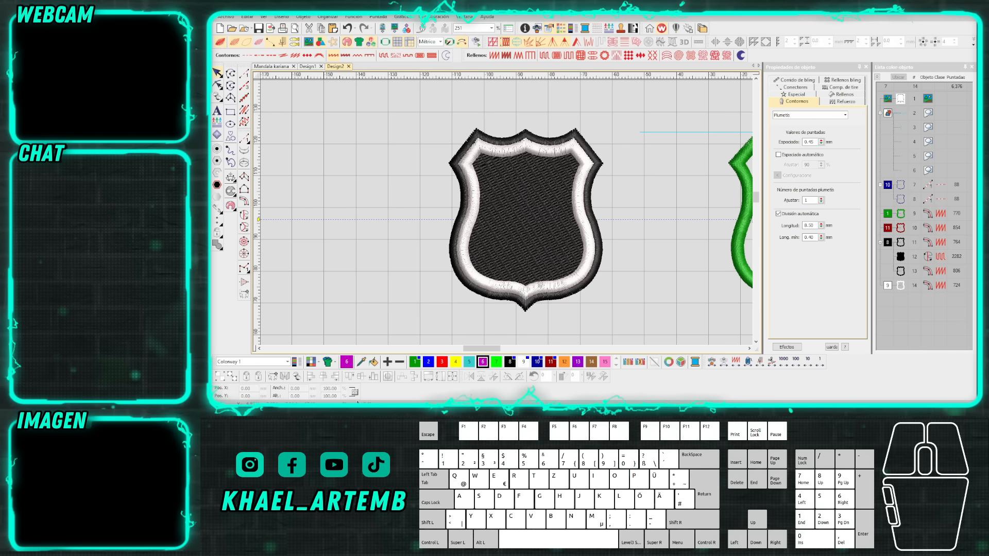
Check the Google Meet call and return to the embroidery design.
mouse_move(339, 410)
left_click(311, 384)
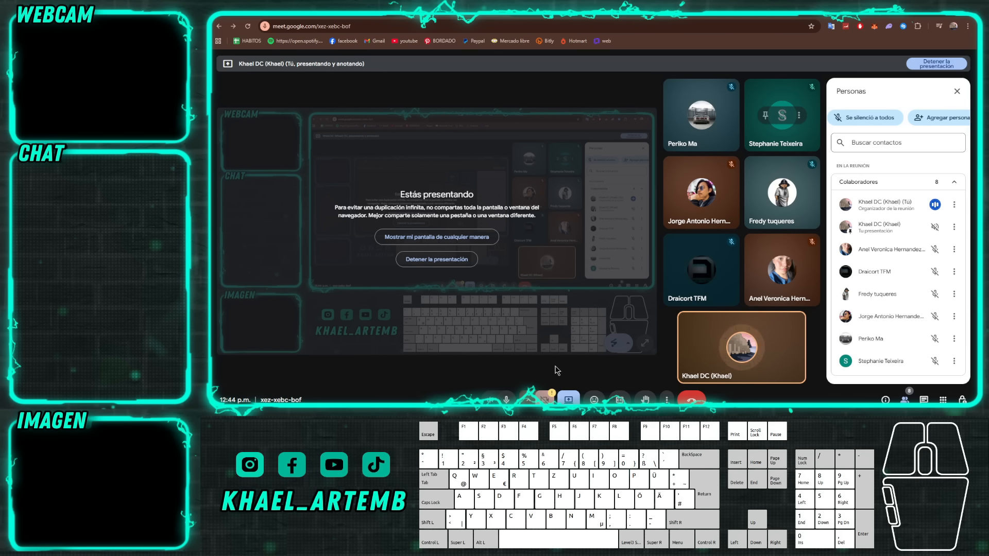
left_click(553, 423)
Place a copy of the black shield fill beside the original and convert it to a running outline.
scroll(573, 244, "down", 2)
scroll(506, 212, "up", 1)
key("s")
left_click(516, 194)
left_click(517, 193)
key("s")
mouse_move(518, 195)
left_mouse_down()
mouse_move(540, 194)
mouse_move(323, 202)
mouse_move(351, 235)
left_mouse_up()
key("ctrl+z")
right_click(362, 254)
left_click(436, 250)
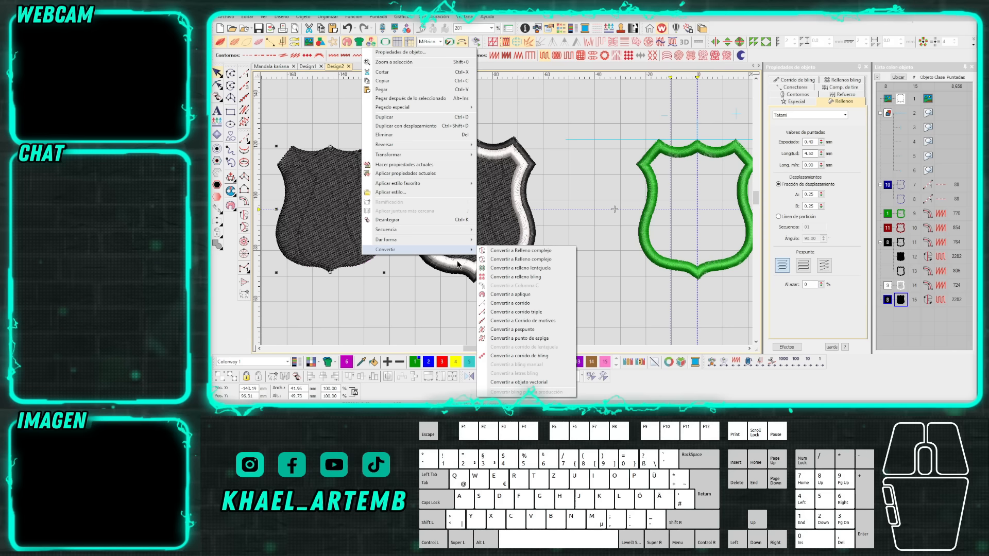
left_click(495, 301)
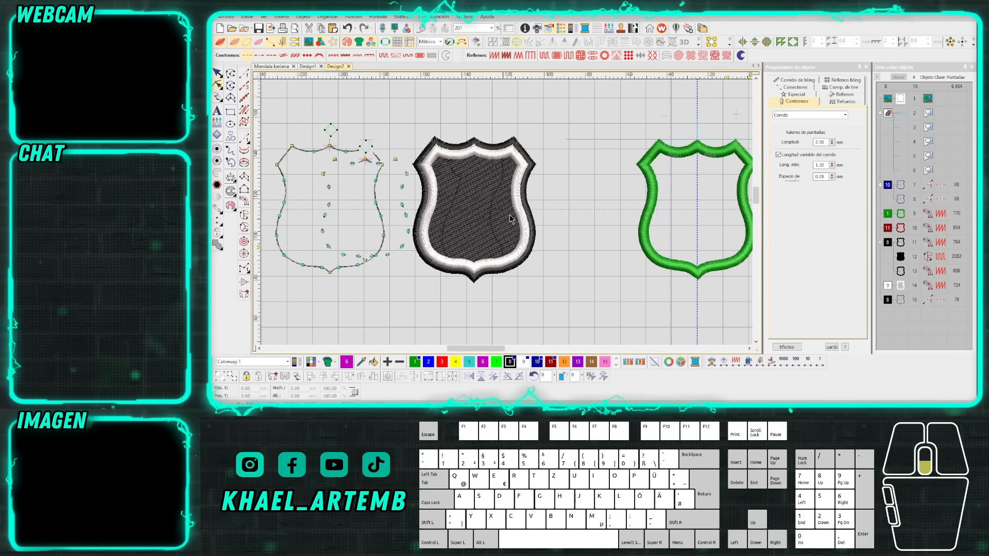
Move the running outline, the black-and-white shield and the red-and-black shield closer to the green shield.
scroll(577, 227, "down", 2)
scroll(576, 226, "up", 1)
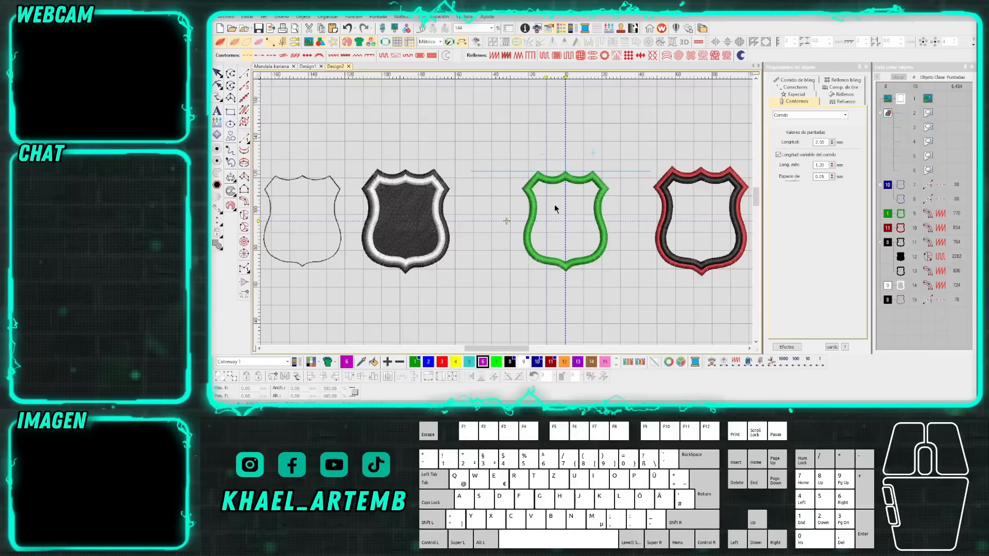
left_click_drag(294, 159, 350, 163)
left_click_drag(442, 224, 506, 219)
scroll(507, 214, "down", 1)
left_click_drag(732, 279, 607, 144)
left_click_drag(658, 180, 630, 191)
left_click(702, 264)
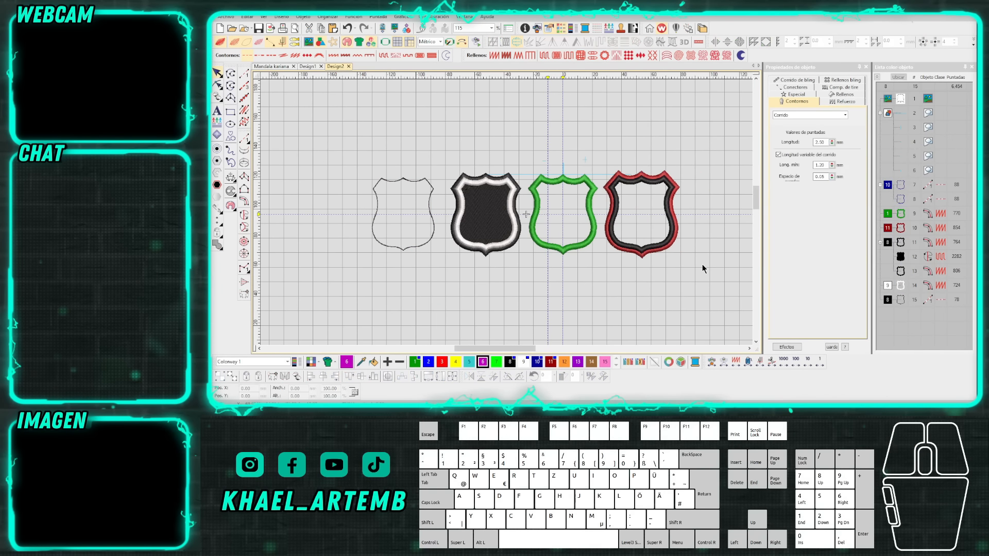
scroll(700, 263, "up", 2)
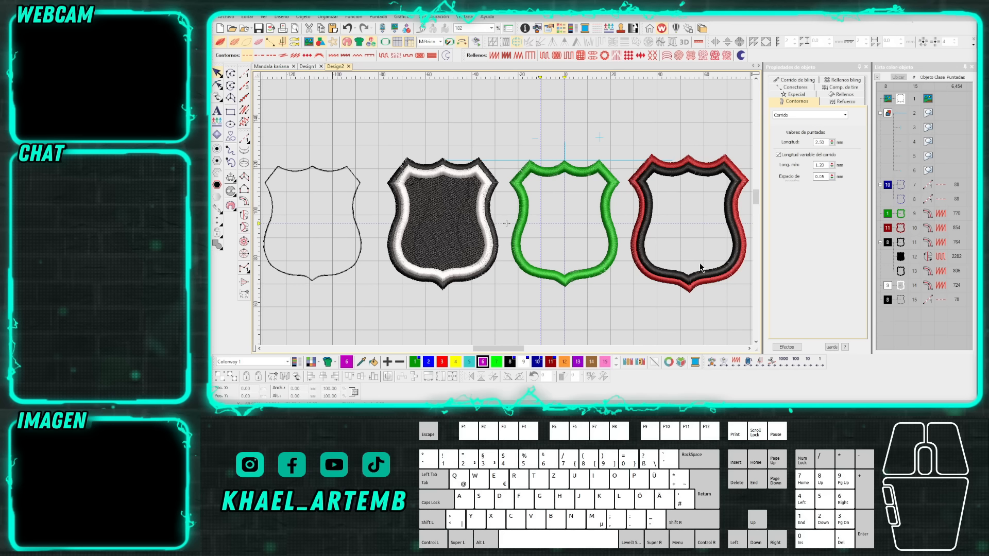
Increase the line width of the light-blue vector guide marks above the shields.
left_click(563, 149)
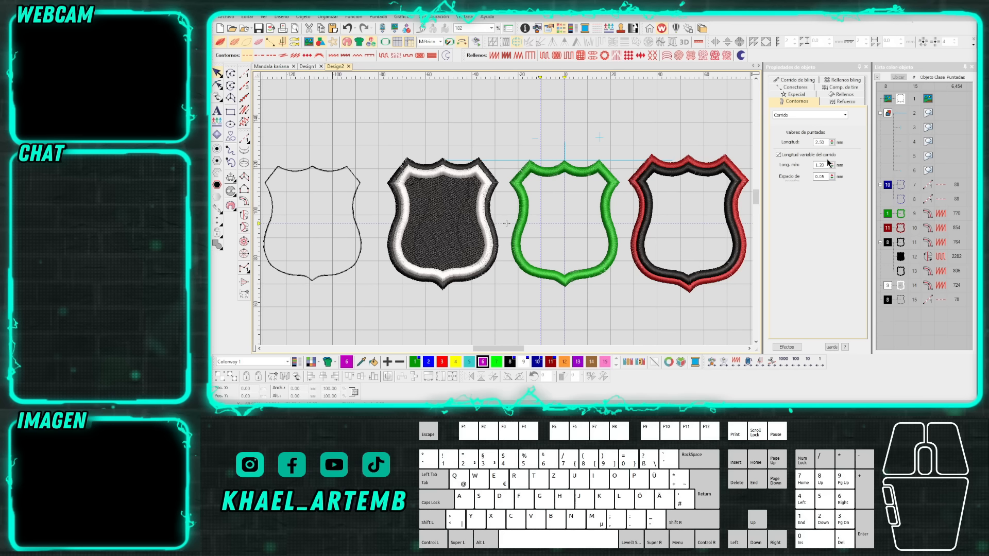
left_click(887, 114)
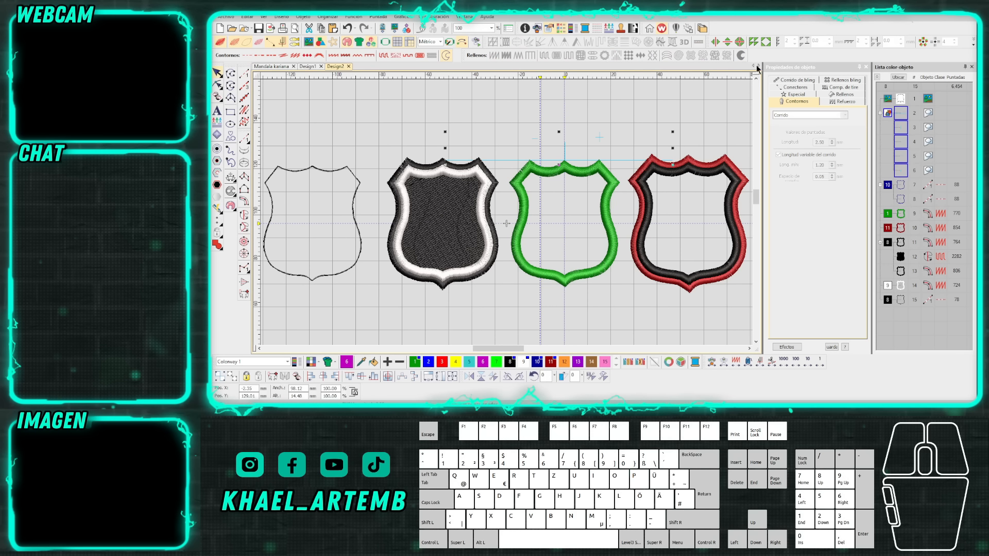
right_click(446, 58)
left_click_drag(821, 154, 785, 210)
left_click_drag(821, 154, 784, 199)
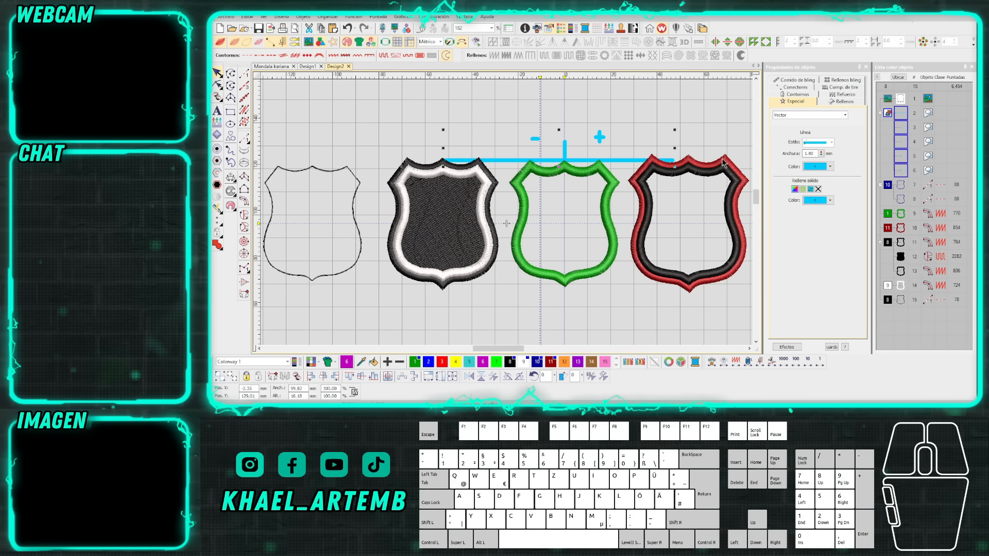
left_click(694, 110)
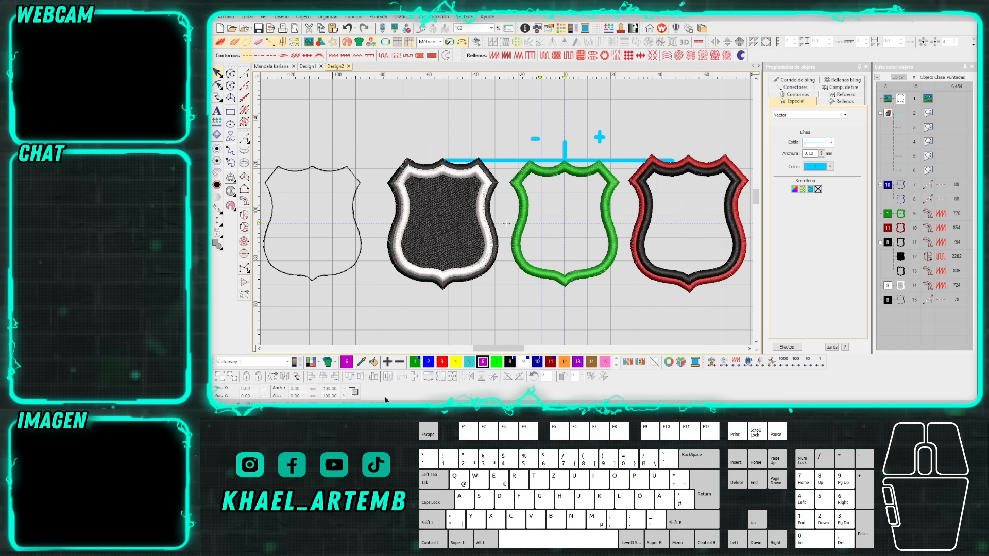
Check the recording setup in OBS Studio and leave it.
mouse_move(377, 411)
left_click(355, 395)
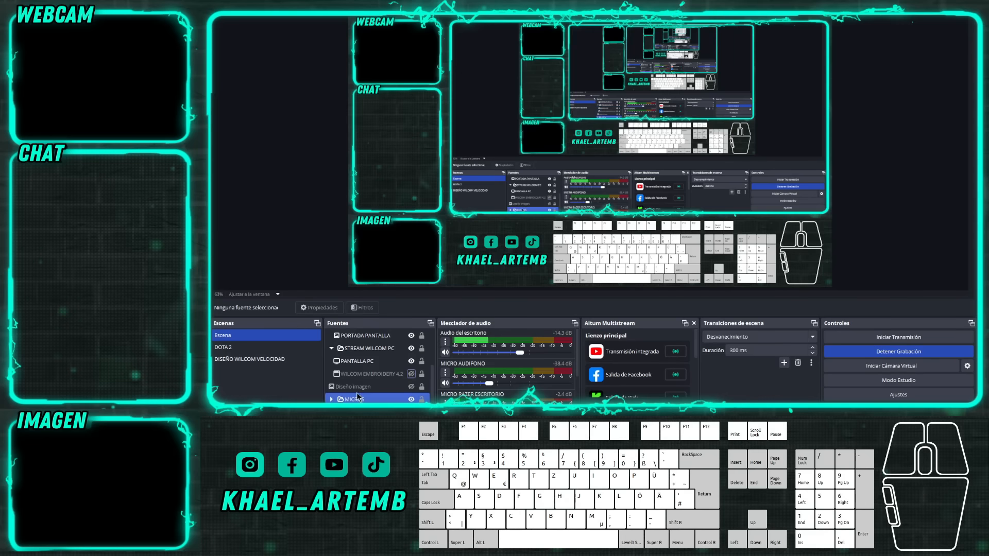
key("alt+Tab")
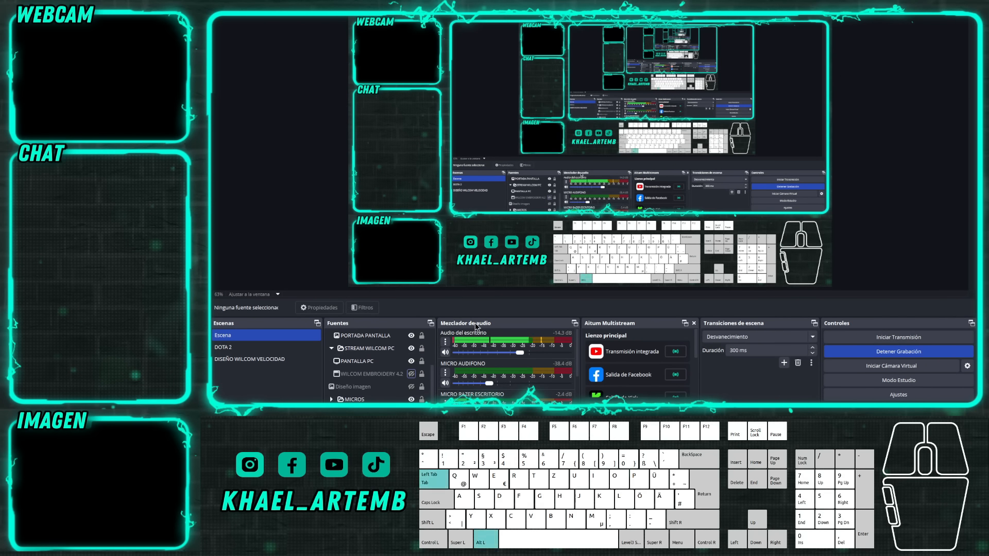
Try to open a participant's design file from the browser and dismiss the error dialog.
left_click(338, 411)
left_click(293, 382)
left_click(319, 12)
left_click(314, 13)
left_click(578, 355)
left_click(924, 26)
left_click(850, 65)
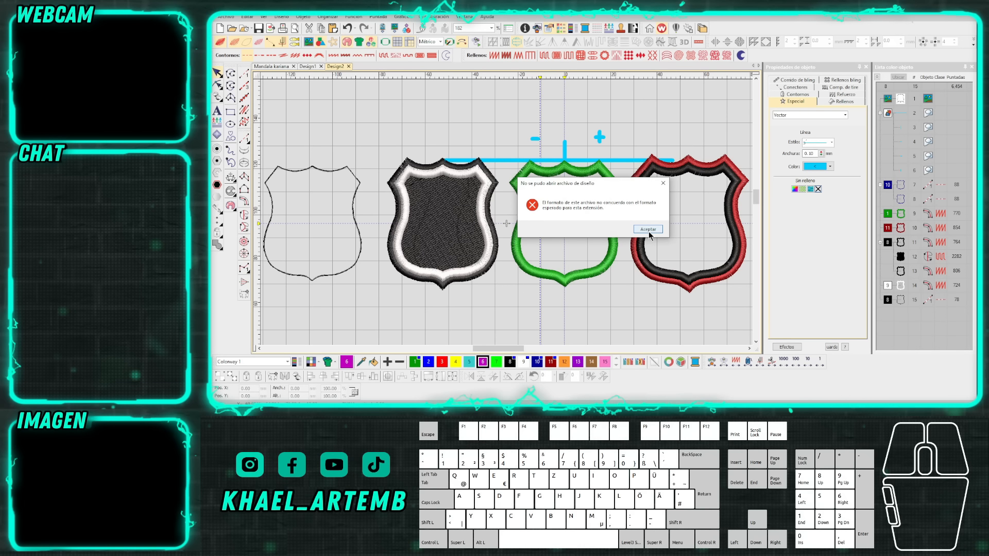
left_click(646, 235)
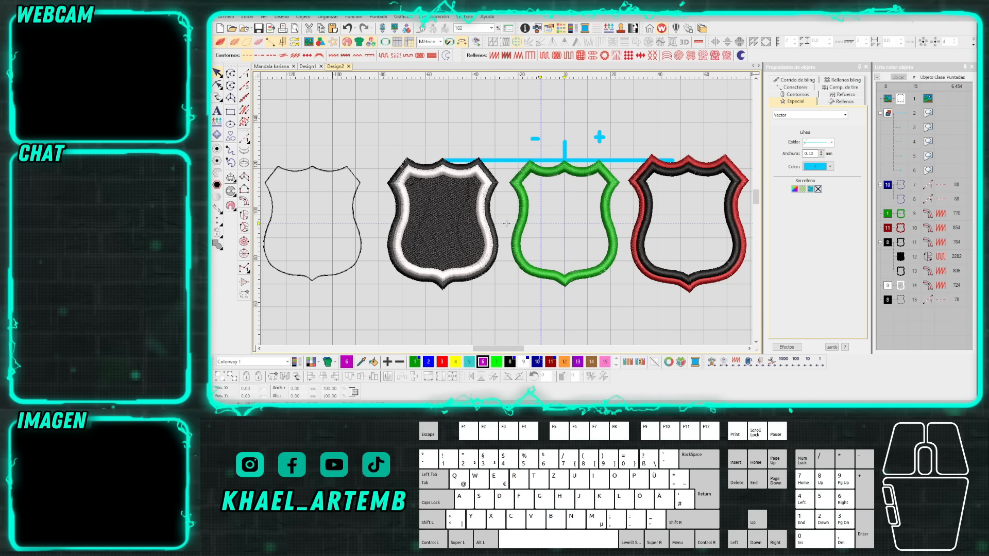
Open the participant's design containing a shield with black and red borders.
mouse_move(337, 423)
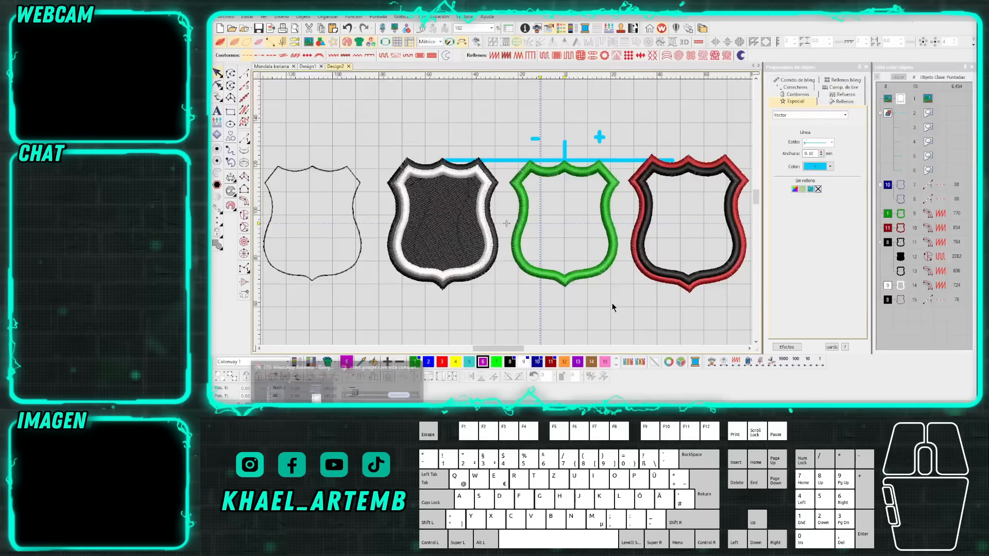
left_click(612, 303)
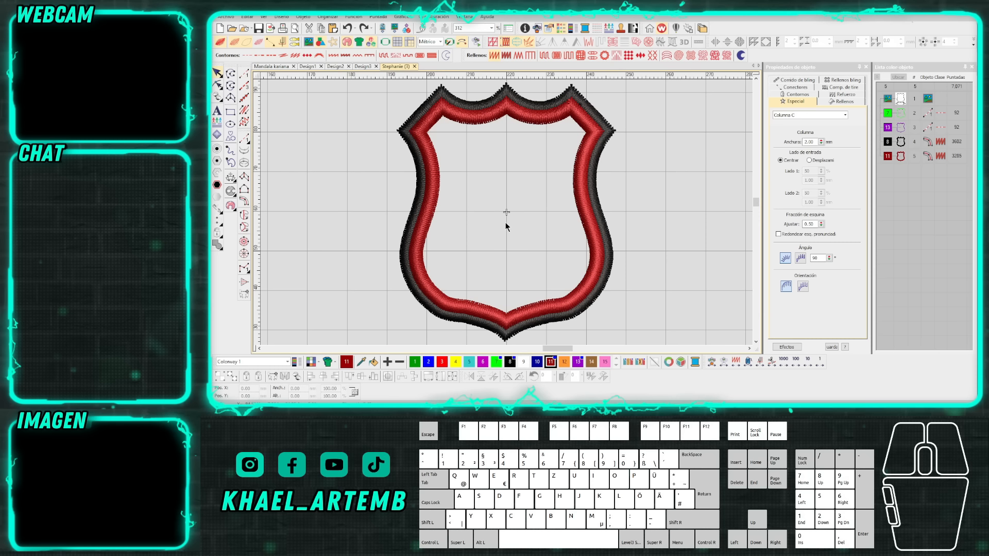
scroll(527, 213, "down", 2)
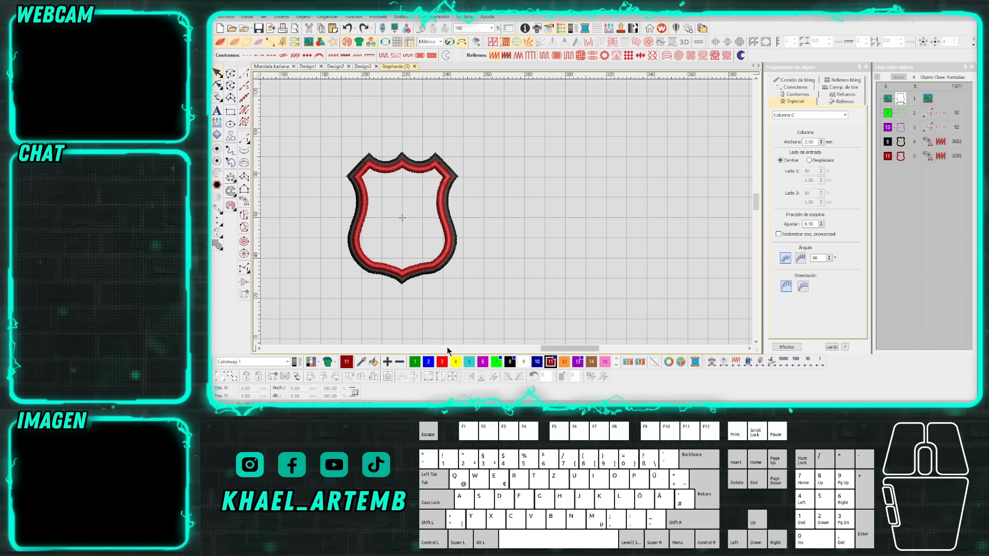
scroll(594, 244, "up", 2)
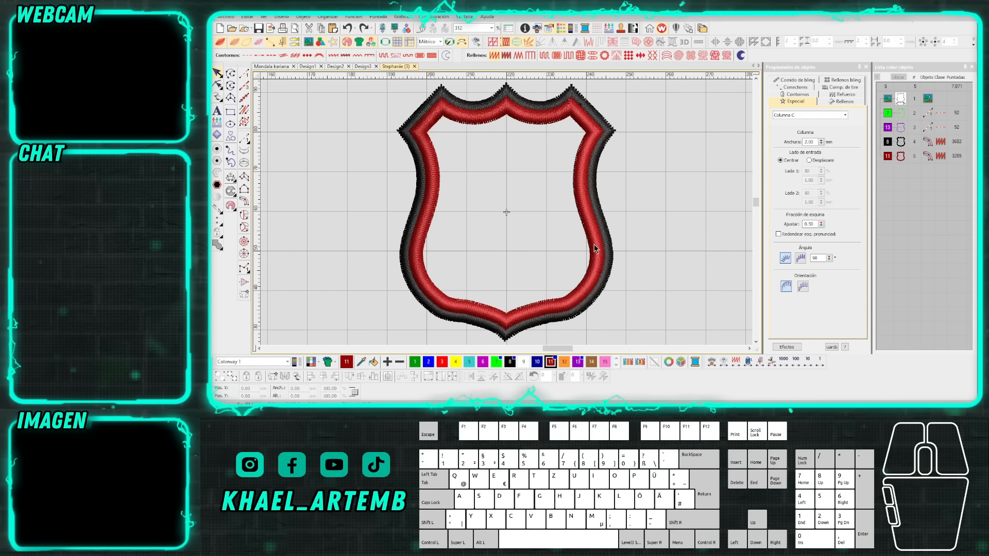
Draw a dark red Complex Fill circle about 20 mm in diameter beside the shield.
left_click(244, 214)
scroll(507, 212, "right", 3)
scroll(518, 163, "up", 2)
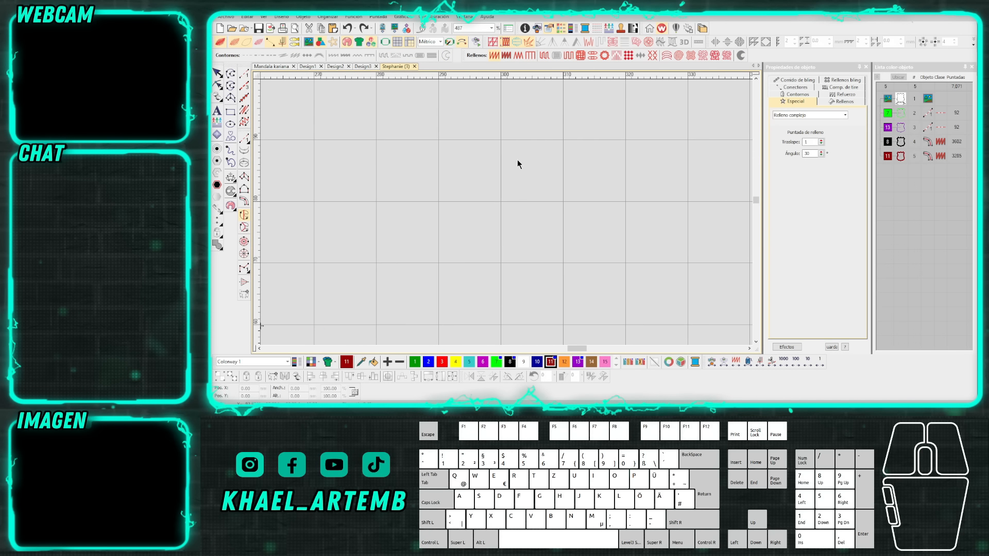
left_click(502, 262)
key("Return")
key("Escape")
left_click(517, 185)
Duplicate the filled circle twice to form a horizontal row of three equally spaced circles.
scroll(505, 212, "down", 1)
left_click_drag(505, 212, 641, 214)
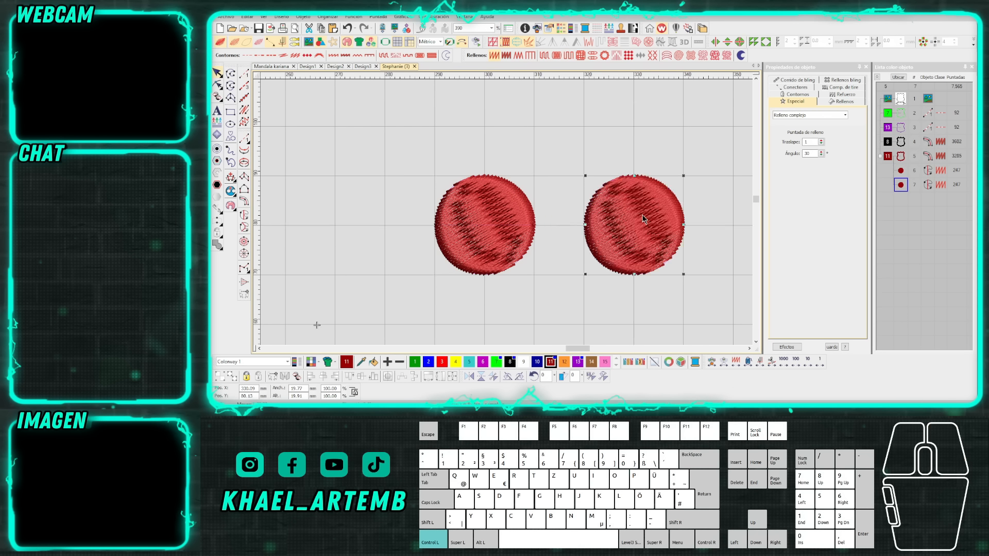
scroll(641, 214, "right", 3)
left_click_drag(505, 212, 654, 212)
left_click(588, 144)
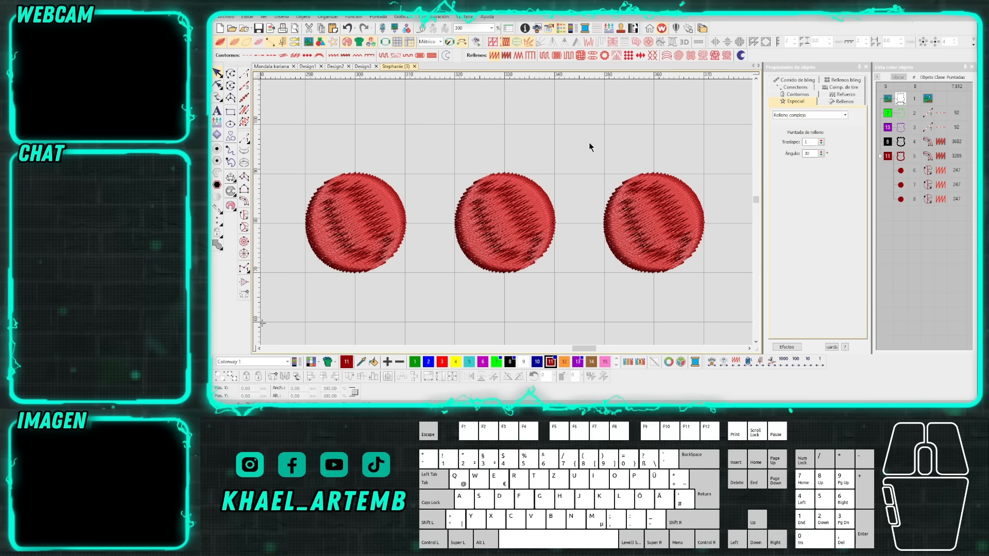
key("0")
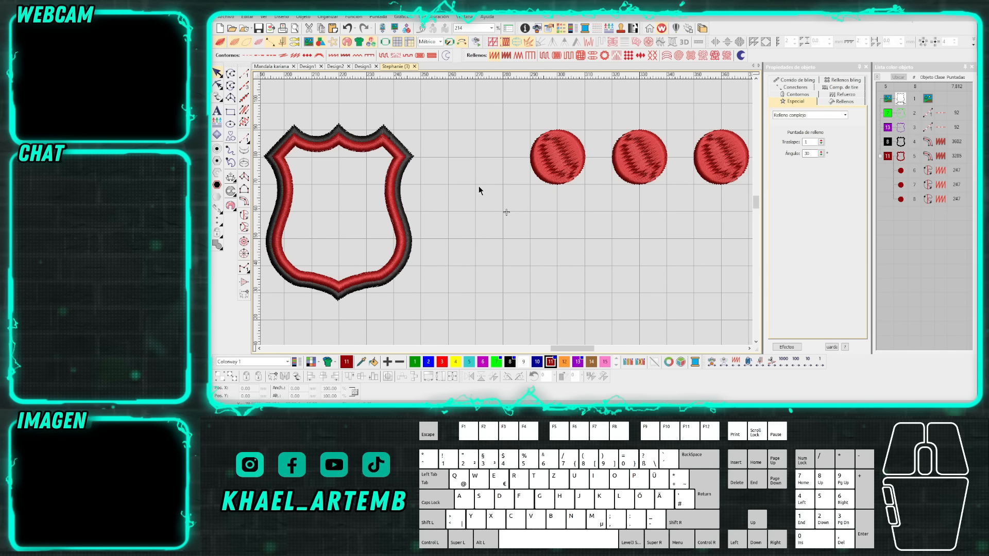
scroll(632, 153, "up", 1)
scroll(506, 212, "up", 1)
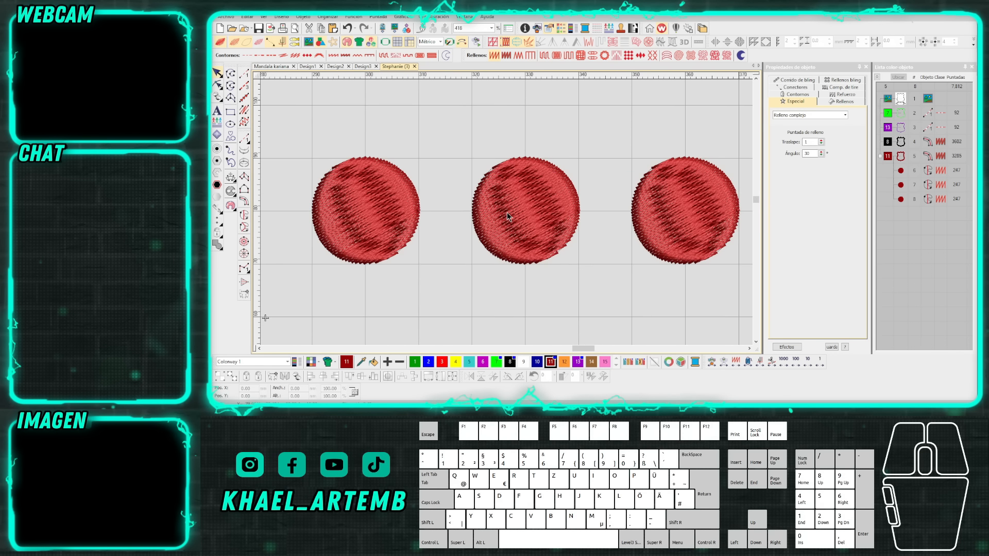
left_click(561, 139)
left_click(520, 131)
left_click(522, 131)
left_click(527, 129)
left_click(525, 129)
Recolour the first circle in the row bright red with colour 3.
left_click(398, 194)
left_click(453, 362)
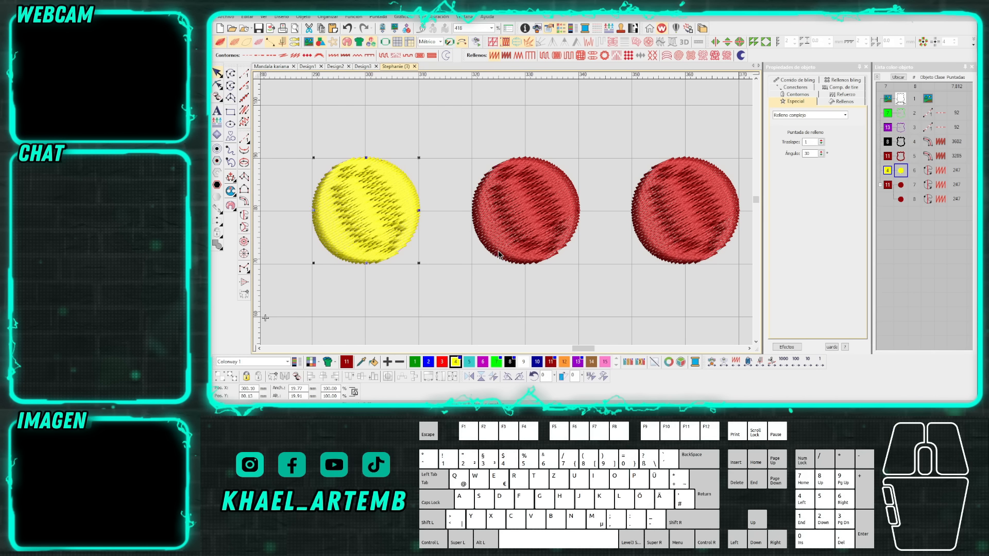
left_click(442, 362)
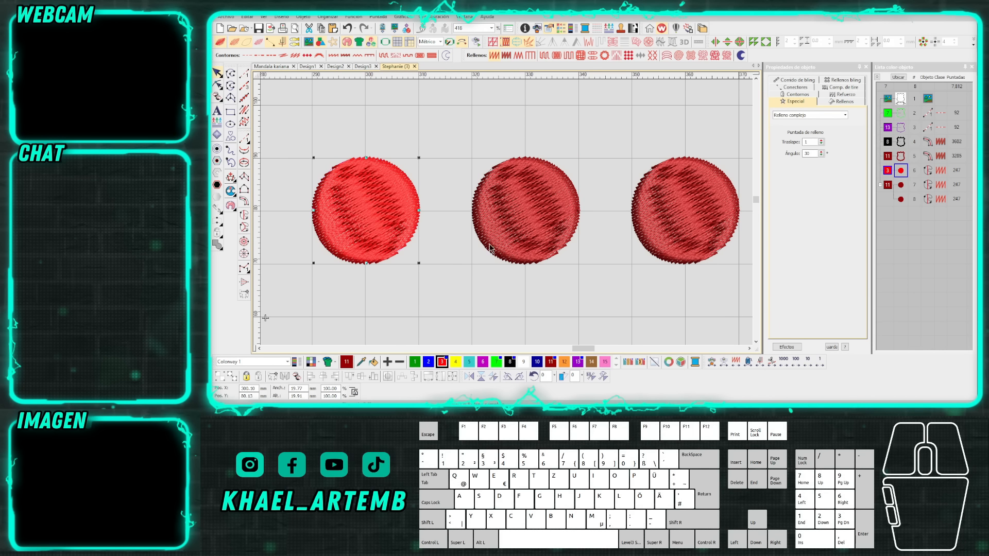
Recolour all three filled circles in the row black with colour 8.
scroll(685, 282, "down", 1)
left_click_drag(618, 253, 377, 155)
left_click(510, 362)
left_click(529, 311)
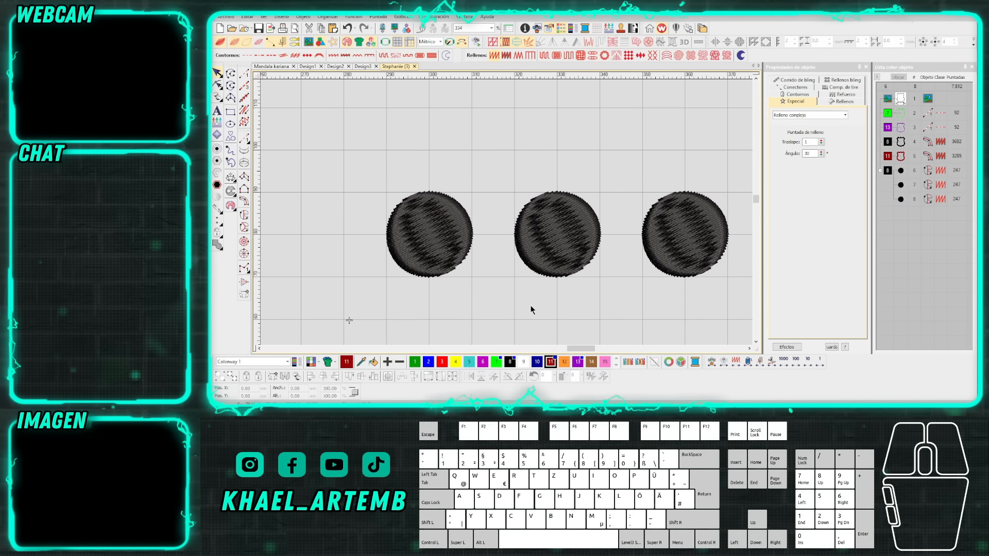
Draw two vector arrows pointing at the first circle, one at its lower-right edge and one at its upper-right edge.
scroll(548, 251, "up", 1)
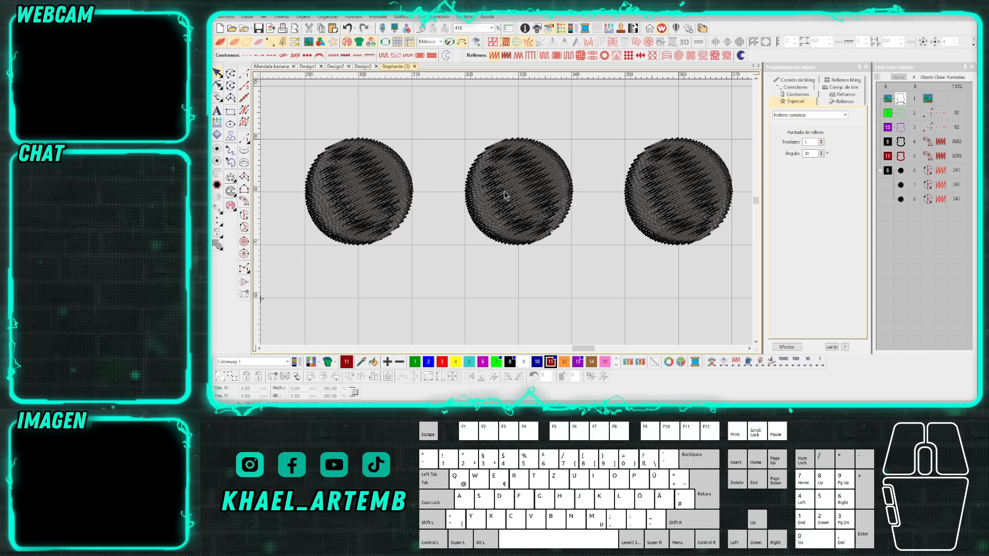
left_click(442, 221)
left_click(232, 73)
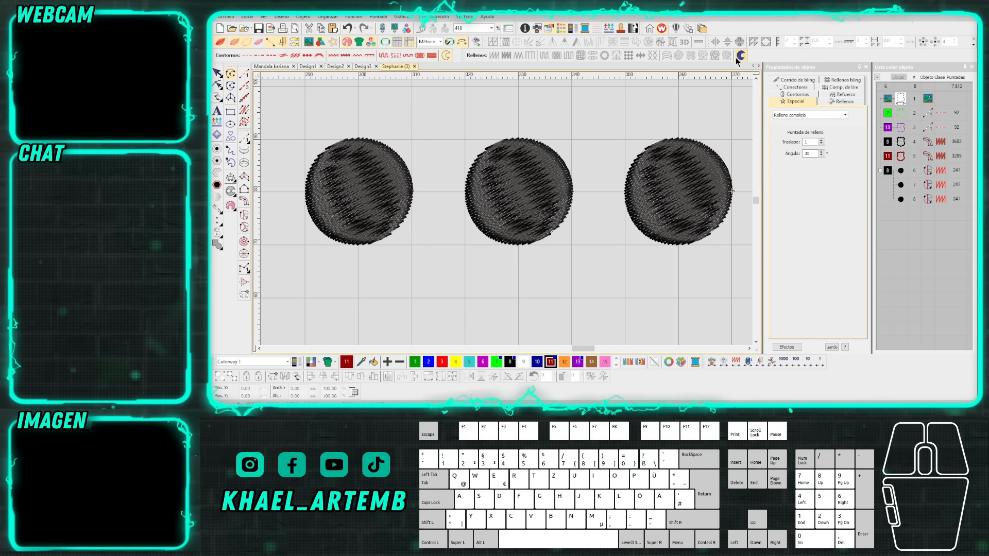
left_click_drag(384, 245, 383, 271)
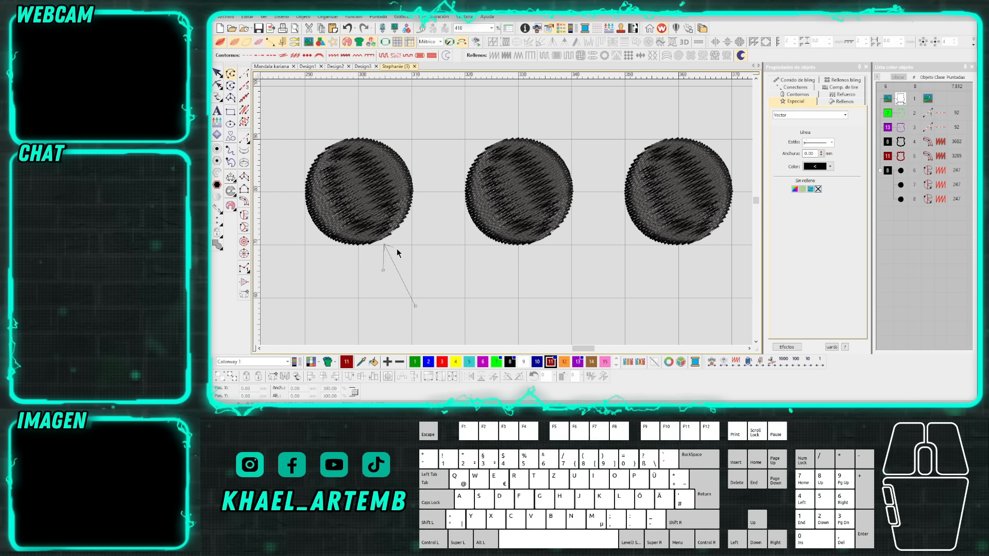
key("Return")
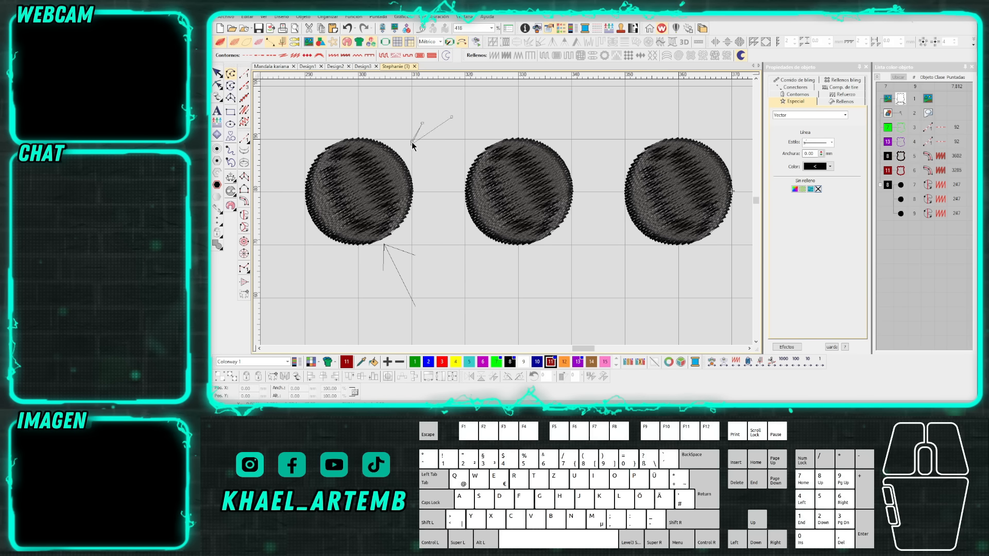
key("Return")
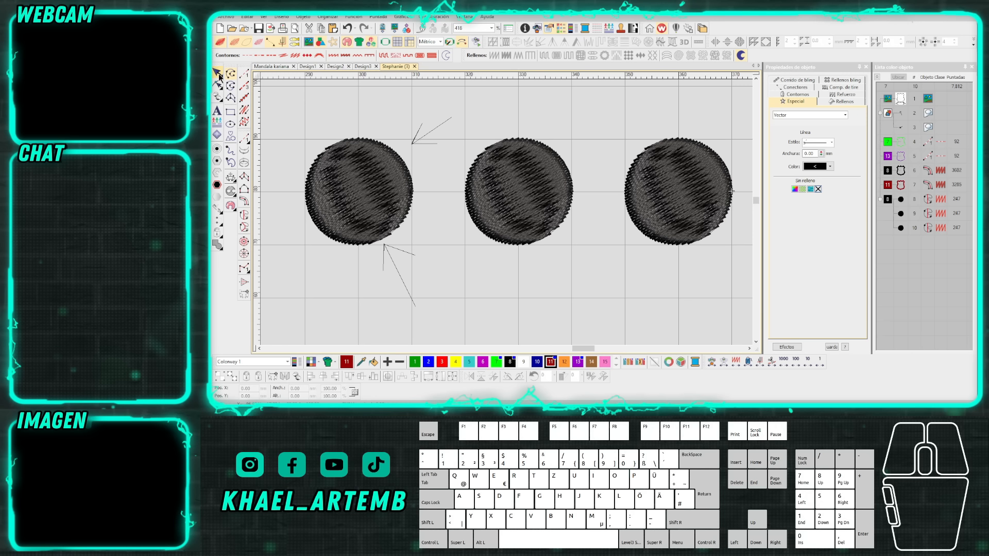
Select the first black circle in the row.
left_click(333, 188)
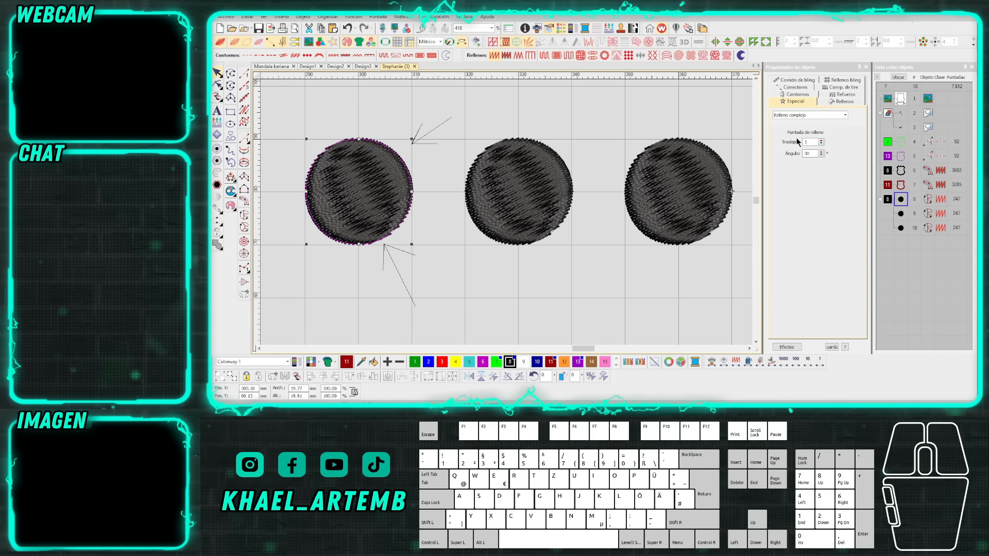
Increase the first black circle's satin fill spacing to about 1 mm and deselect it.
left_click(844, 100)
left_click(821, 141)
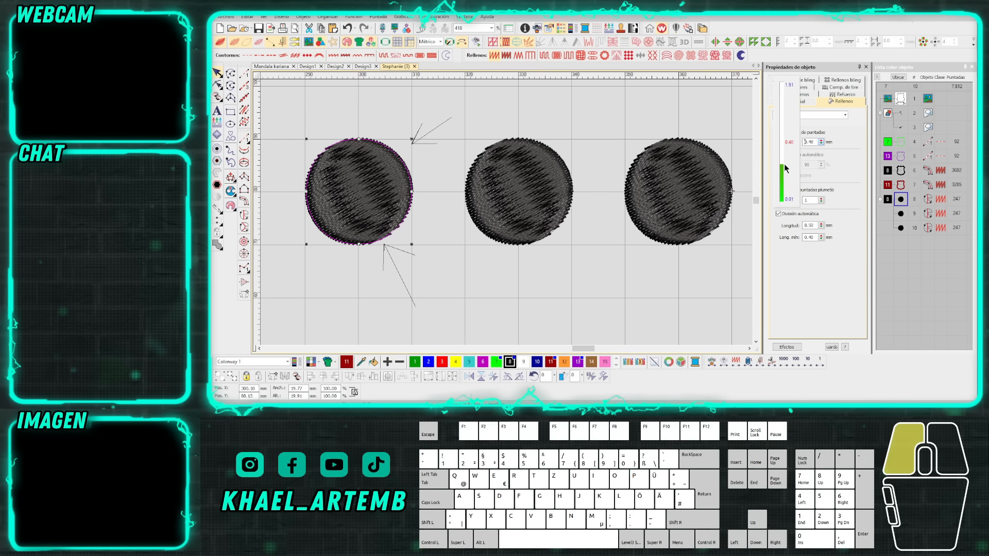
left_click(820, 141)
left_click(820, 141)
left_click(820, 141)
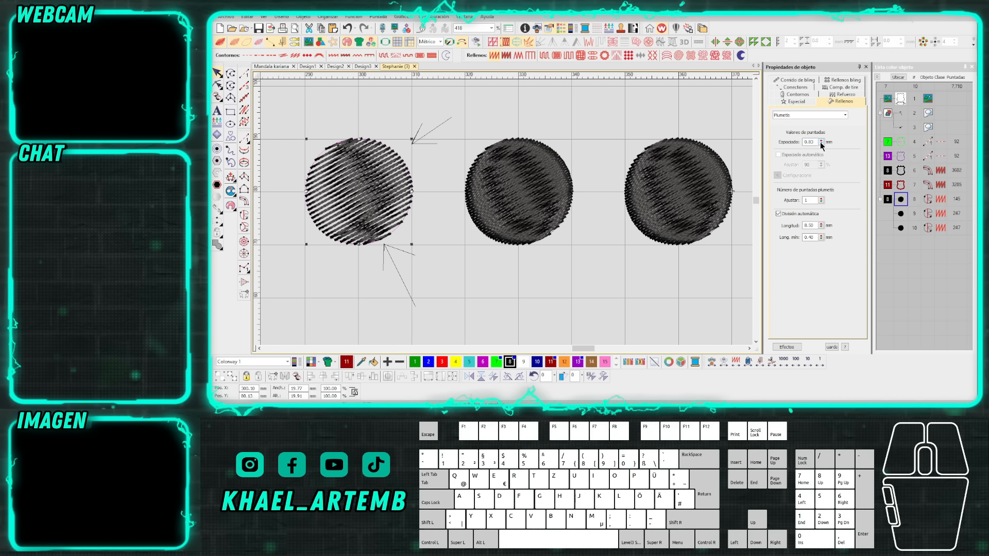
left_click(821, 141)
left_click(820, 141)
left_click(820, 141)
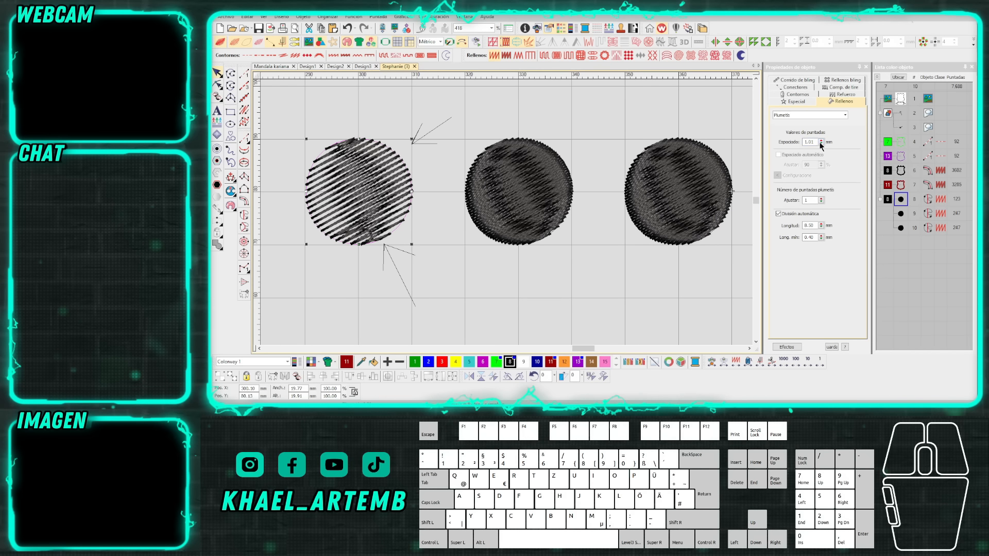
left_click(494, 122)
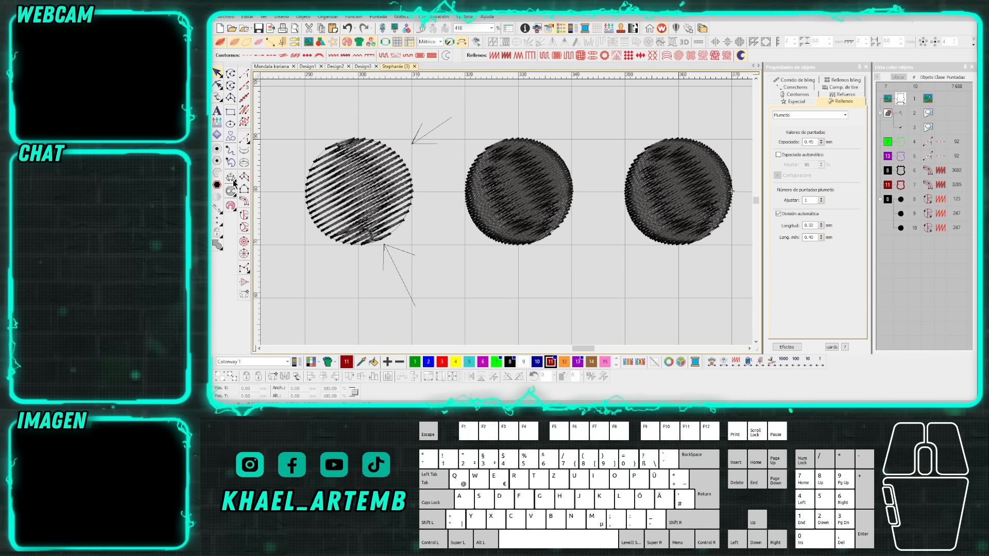
left_click(245, 215)
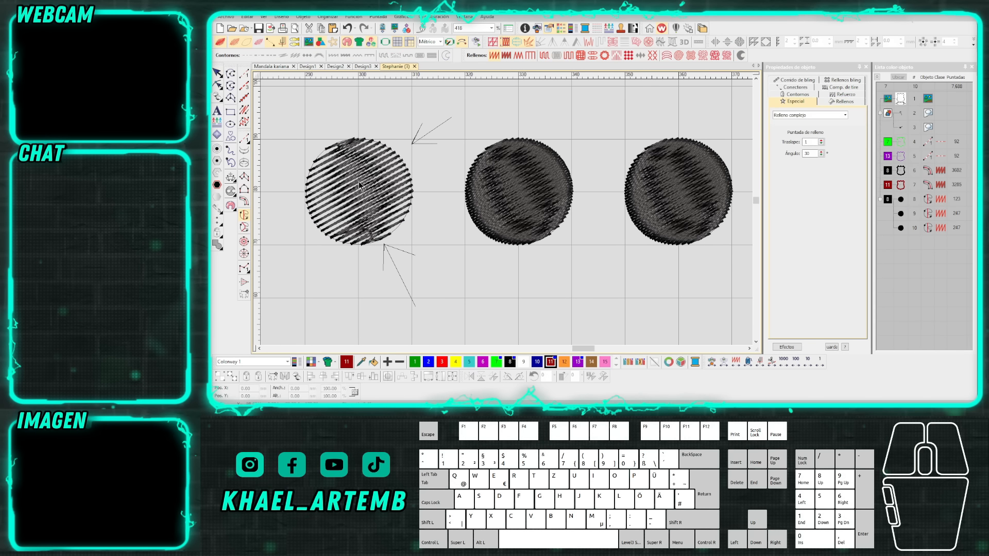
left_click(360, 189)
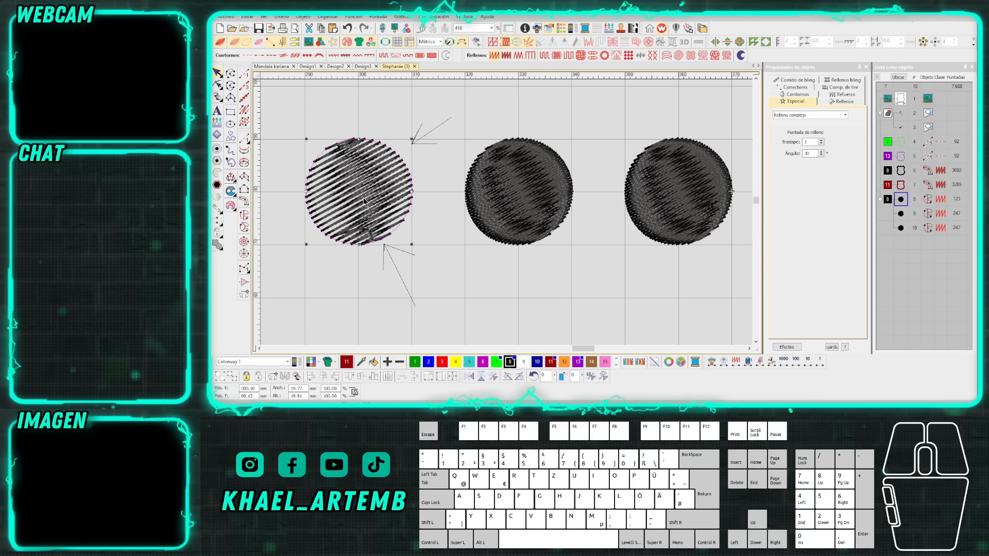
left_click(447, 178)
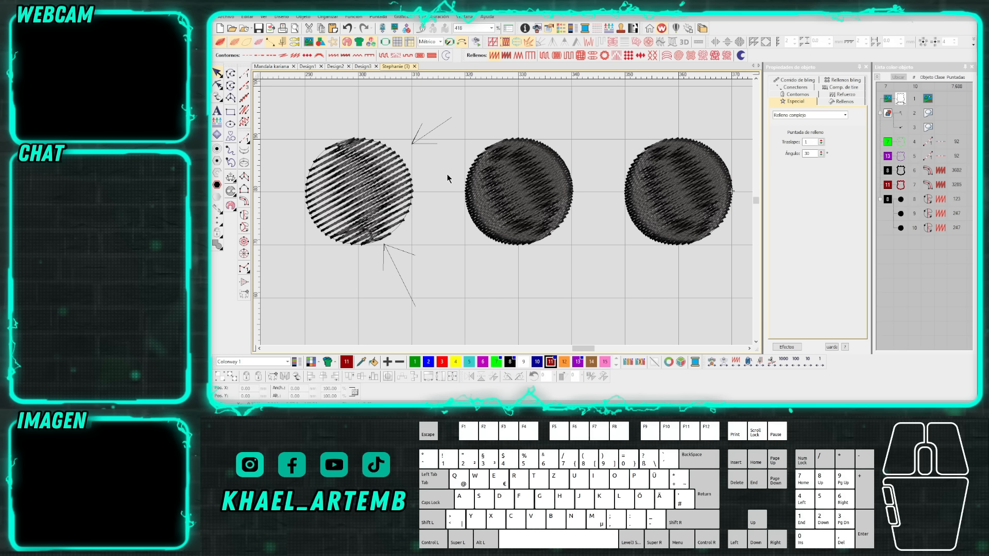
mouse_move(396, 67)
left_mouse_down()
mouse_move(418, 65)
mouse_move(408, 66)
left_mouse_up()
left_click(398, 66)
Digitize a curved red satin column about 17 mm long below the middle black circle.
left_click(243, 194)
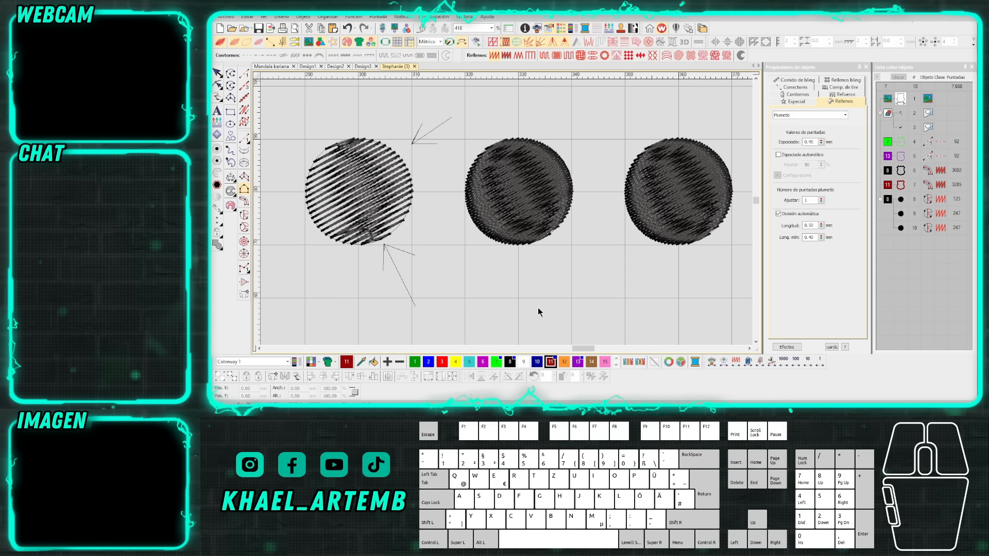
scroll(504, 299, "up", 2)
right_click(456, 209)
right_click(517, 217)
right_click(585, 191)
key("Return")
left_click(466, 240)
right_click(521, 243)
left_click(599, 217)
key("Return")
scroll(544, 245, "up", 1)
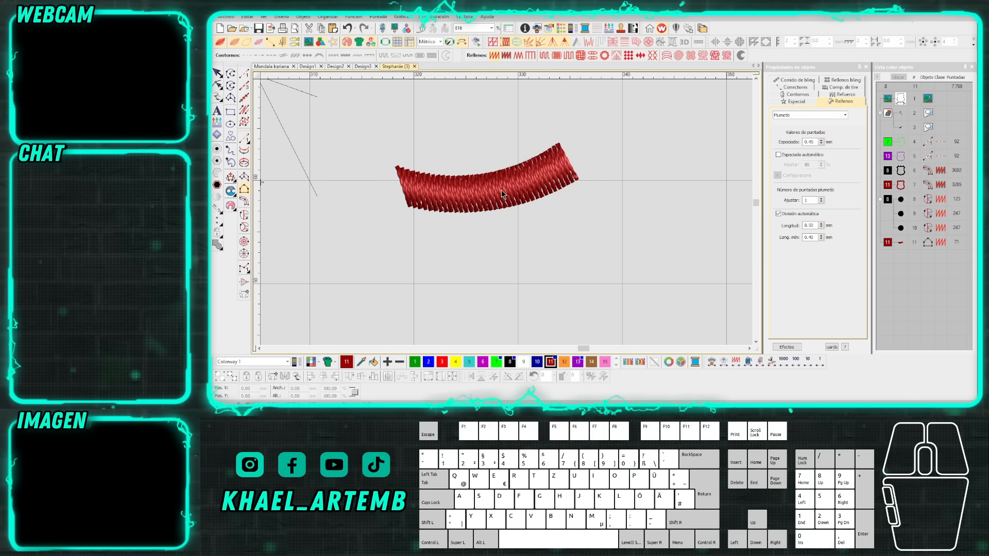
key("Escape")
left_click(438, 261)
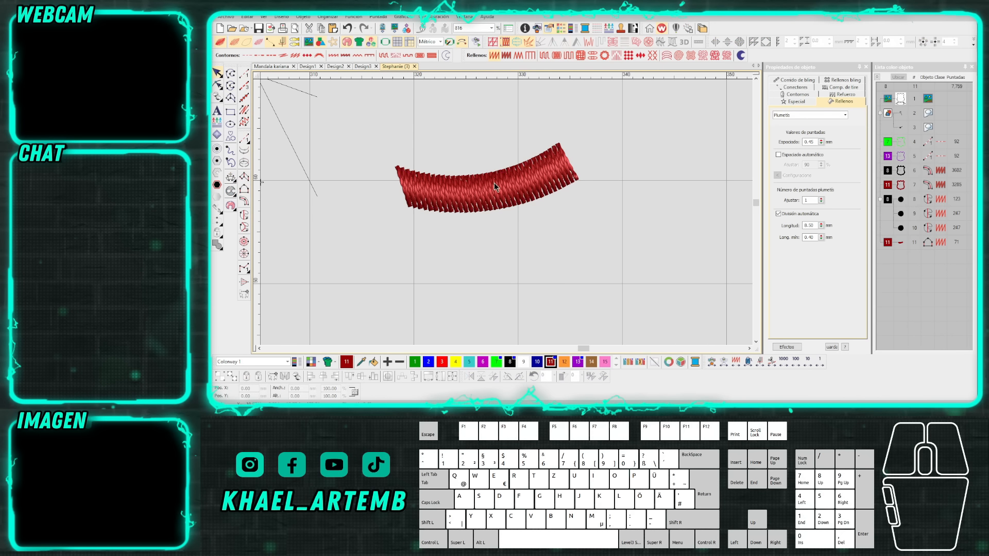
With no object selected, set the default satin fill spacing to 1.00 mm.
left_click(406, 253)
left_click(389, 262)
scroll(508, 213, "down", 5)
scroll(509, 212, "down", 2)
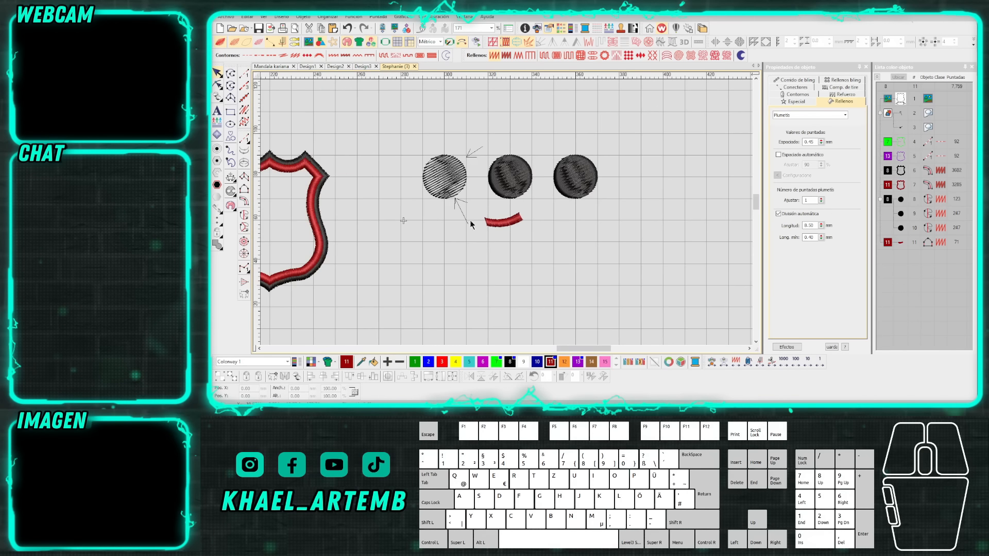
scroll(468, 219, "up", 2)
left_click(498, 263)
left_click(821, 141)
left_click(821, 140)
left_click(821, 140)
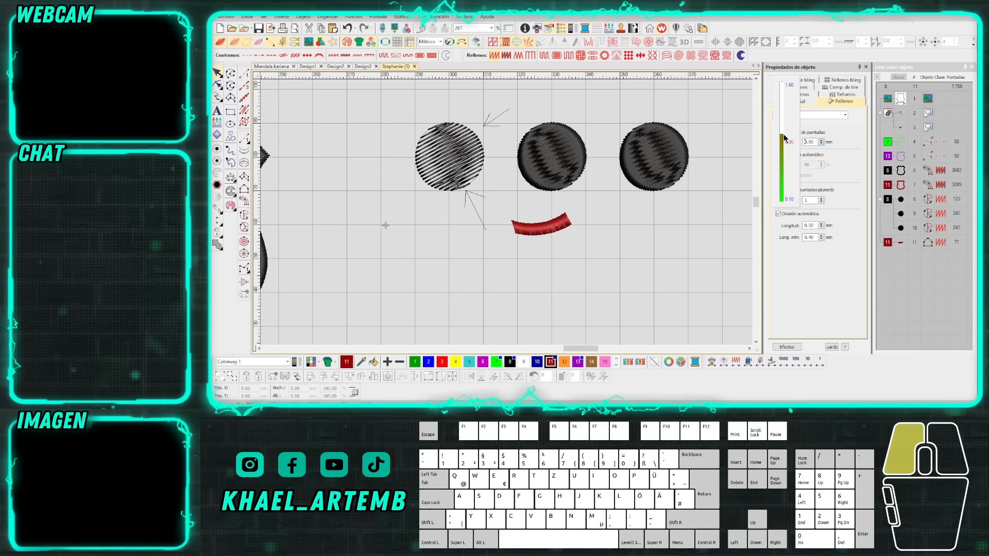
scroll(505, 213, "up", 2)
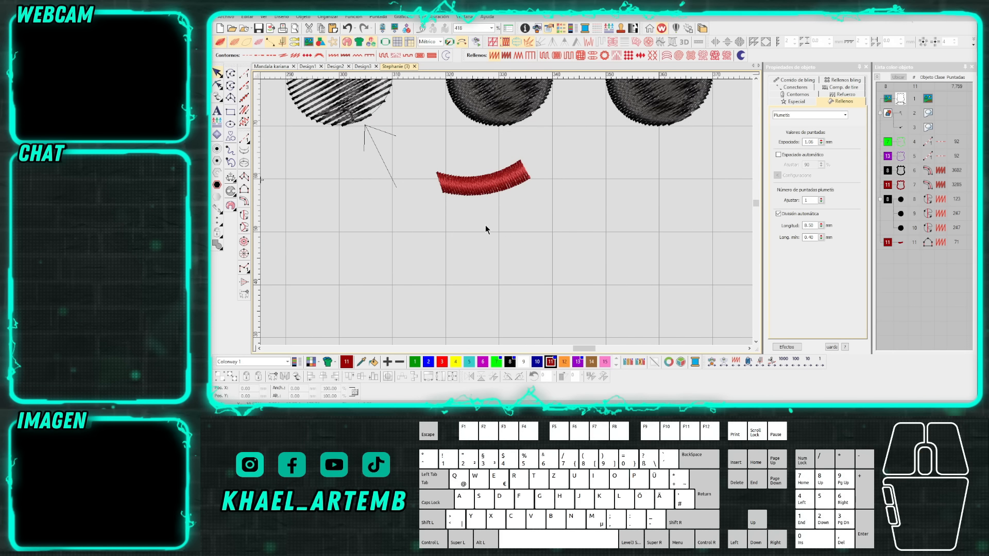
key("space")
left_click(443, 246)
right_click(480, 251)
left_click(539, 232)
key("Return")
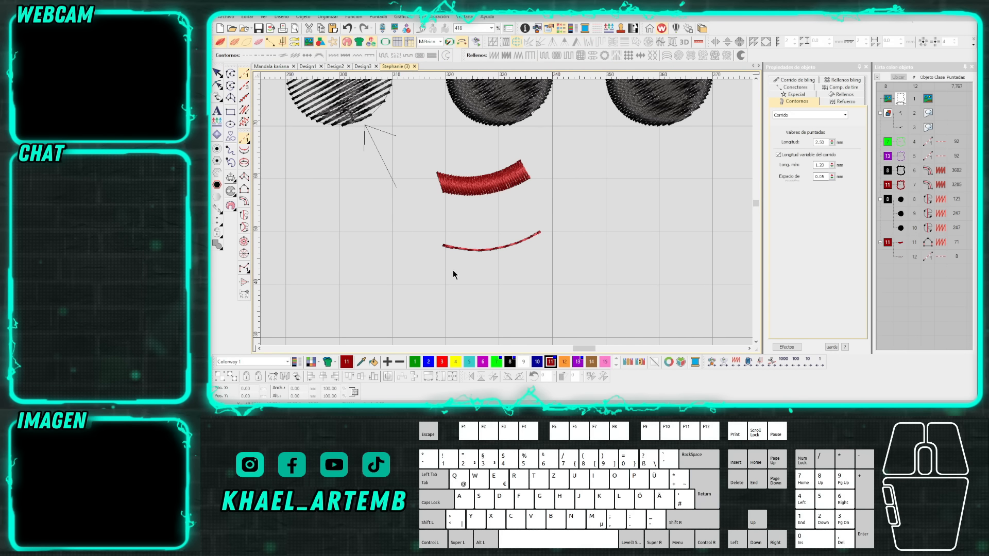
key("ctrl+z")
Digitize a second curved red satin column about 25 mm long below the first one, using the new spacing.
key("F5")
left_click(457, 238)
right_click(492, 241)
left_click(577, 216)
left_click(466, 262)
right_click(500, 265)
left_click(588, 235)
key("Return")
scroll(538, 252, "up", 1)
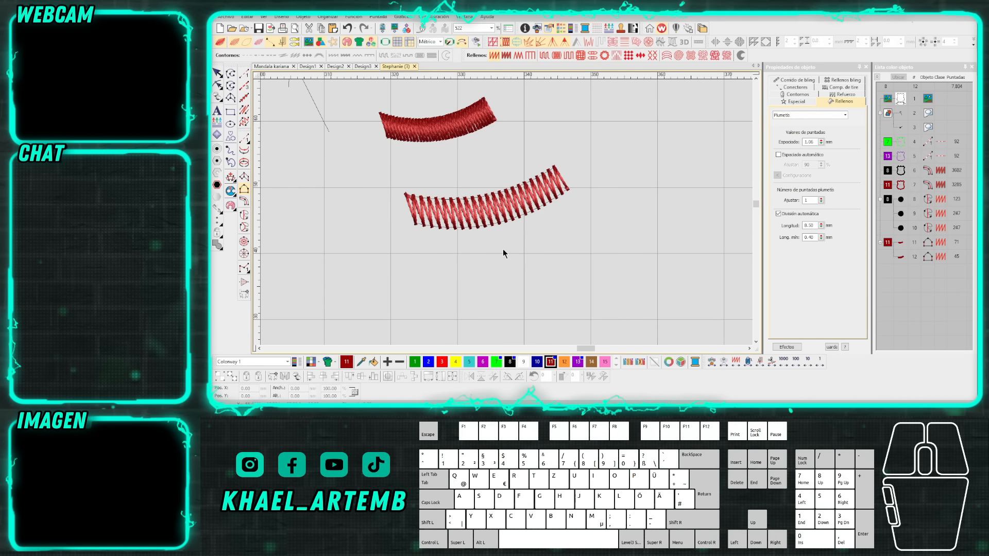
Digitize two more open-spaced red satin columns beside the second one: a short curved one and a straight diagonal one.
left_click(611, 193)
key("Return")
left_click(514, 273)
right_click(572, 254)
left_click(623, 214)
key("Return")
scroll(624, 214, "down", 2)
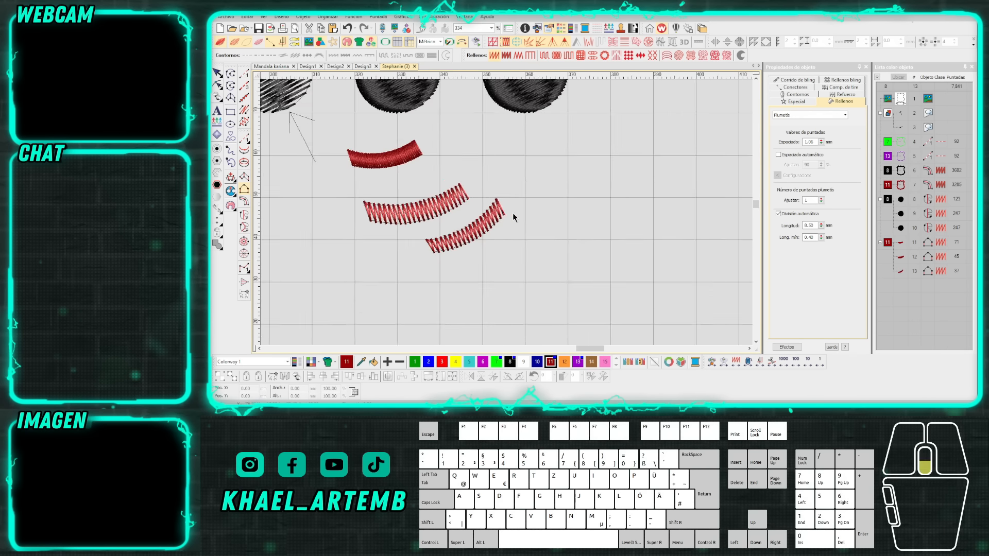
left_click(515, 210)
left_click(582, 162)
key("Return")
scroll(508, 233, "down", 3)
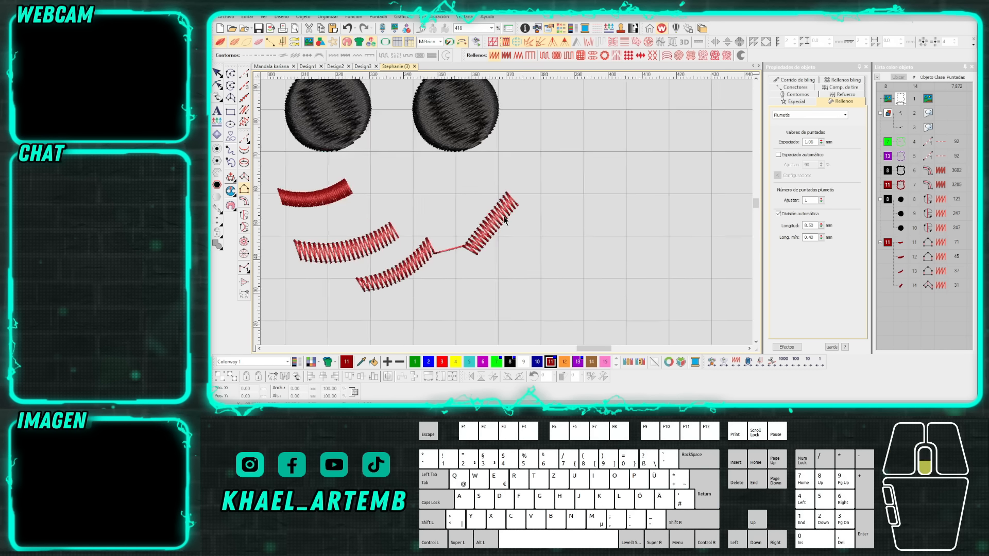
Digitize a large curved red satin column about 34 mm tall to the right of the diagonal column.
left_click(511, 234)
right_click(539, 215)
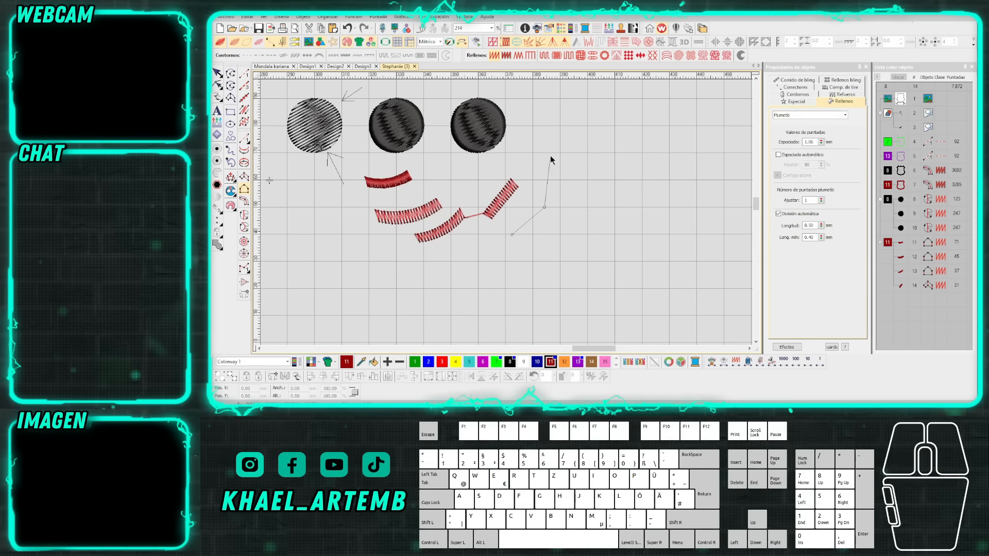
left_click(549, 152)
key("Return")
left_click(529, 242)
right_click(562, 209)
left_click(573, 163)
key("Return")
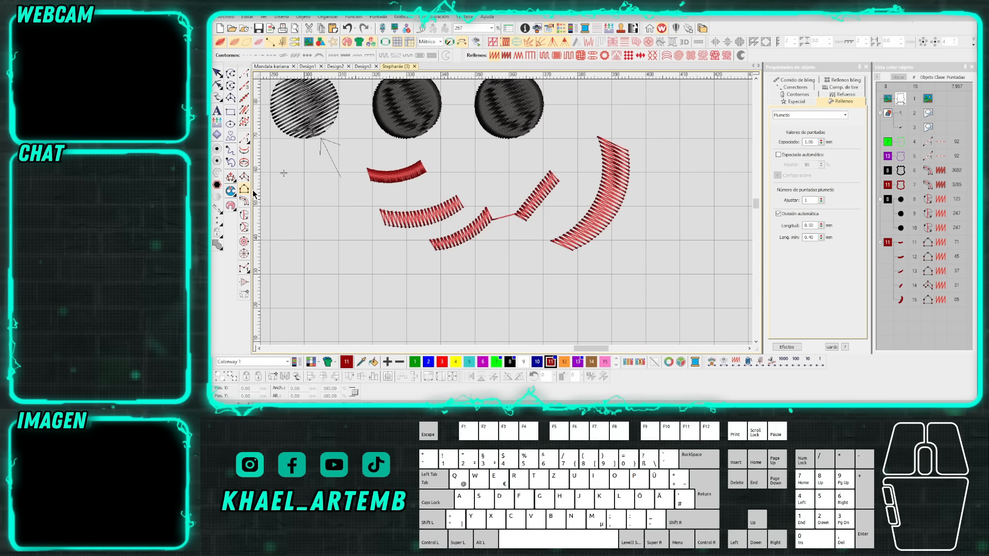
Digitize a closed red oval about 27 mm wide and 24 mm high with complex fill below the columns.
left_click(244, 214)
right_click(415, 261)
right_click(434, 300)
right_click(351, 307)
right_click(342, 281)
key("Return")
key("Return")
key("Return")
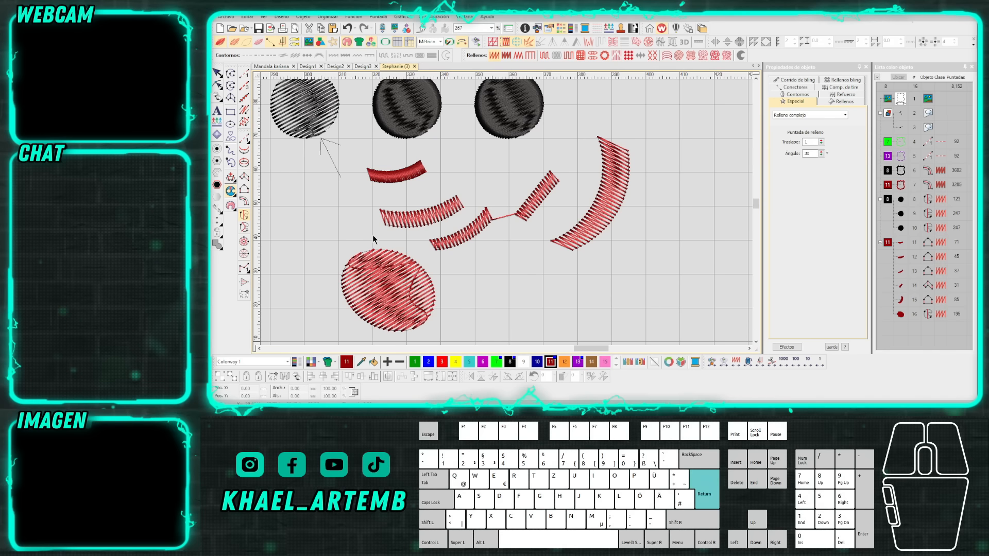
Change the new red oval's fill type to Tatami and deselect it.
left_click(218, 74)
left_click(543, 57)
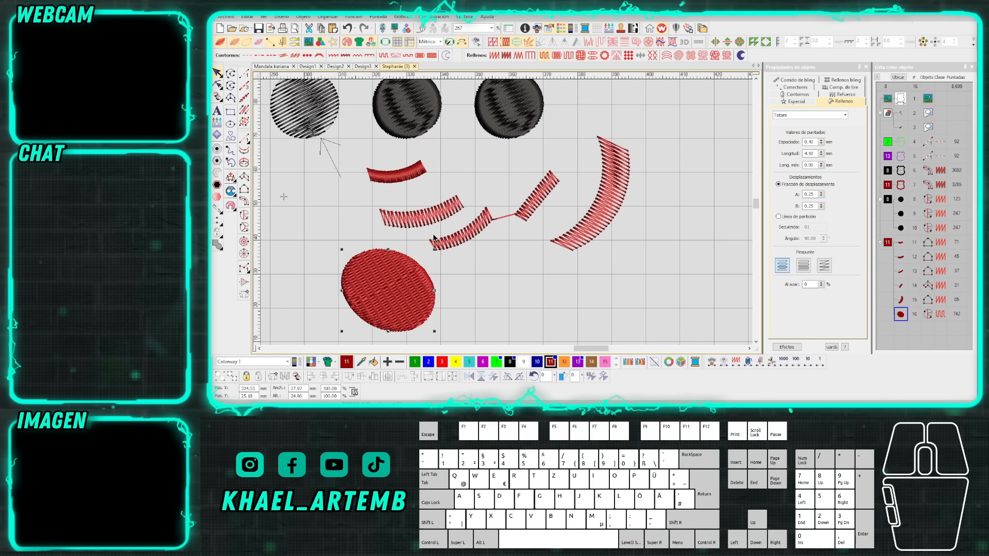
scroll(505, 212, "up", 2)
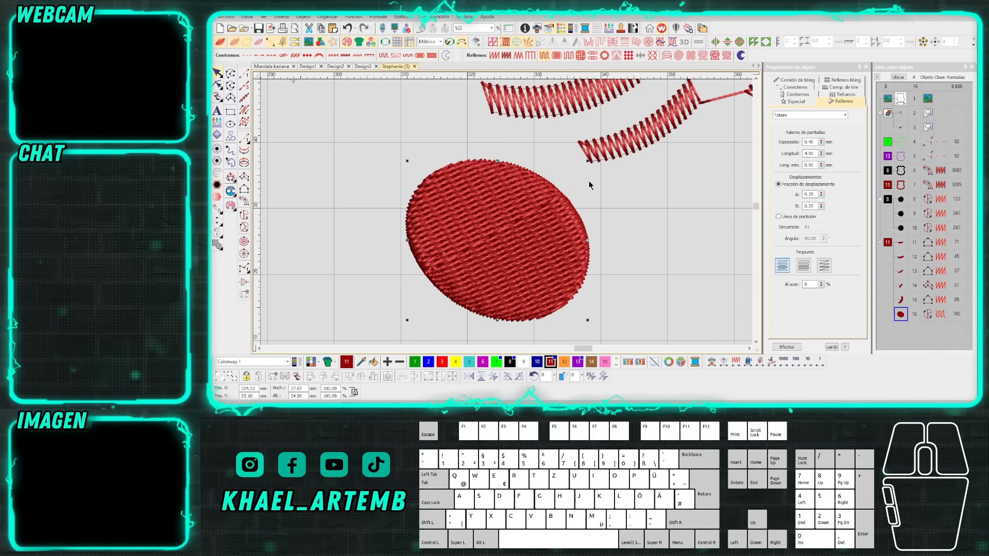
scroll(505, 212, "down", 2)
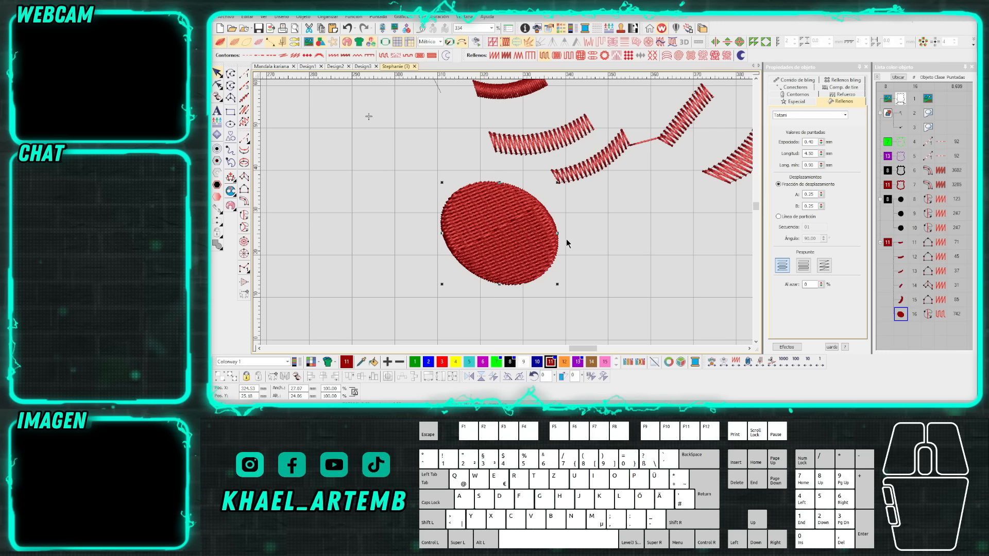
left_click(594, 238)
scroll(592, 221, "down", 1)
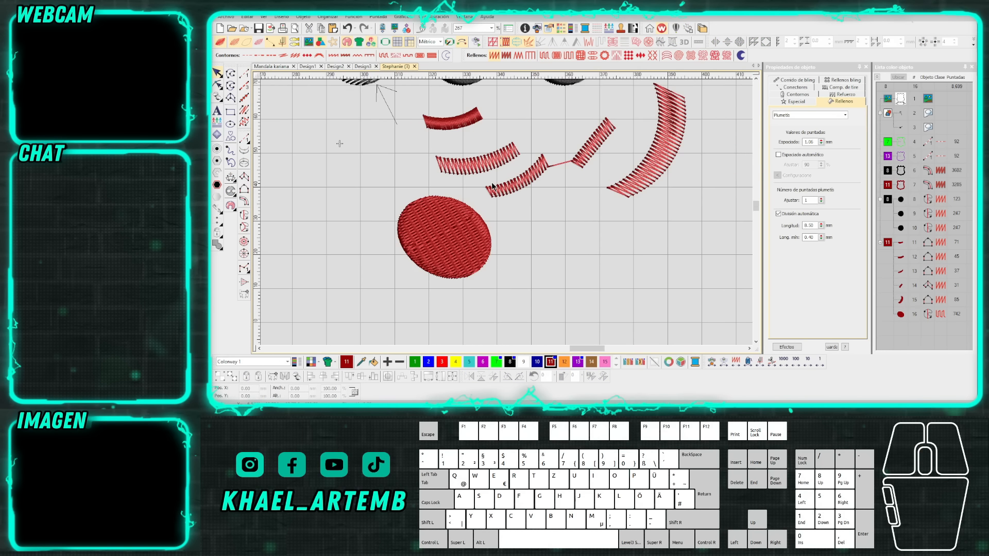
With no object selected, set the default fill to Tatami with 1.00 mm spacing, the second backstitch type and offset fraction A 0.44.
left_click(545, 56)
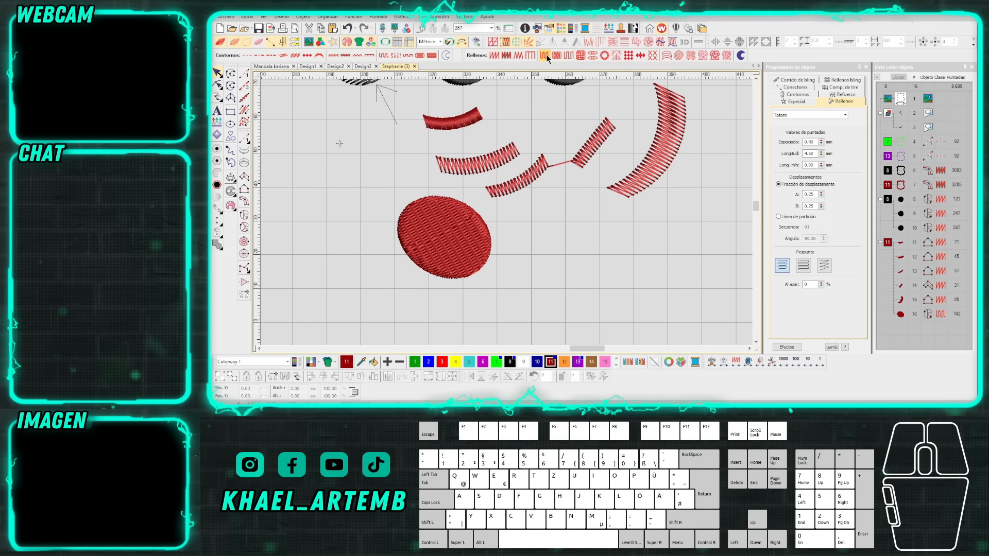
left_click_drag(820, 142, 786, 126)
left_click(803, 265)
left_click_drag(821, 195, 788, 200)
scroll(514, 217, "down", 2)
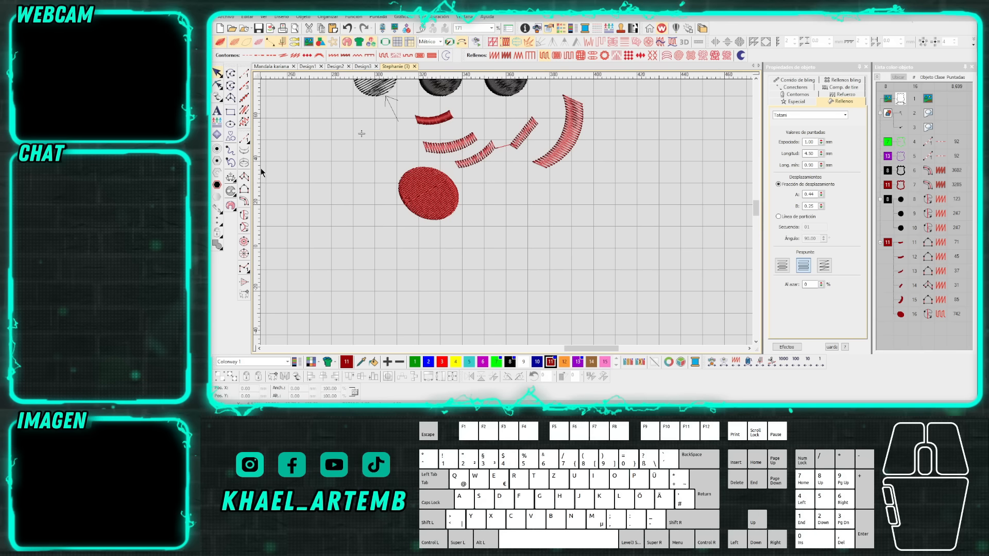
Digitize a rounded closed complex-fill shape about 31 mm wide to the lower right of the dense red oval.
left_click(244, 214)
right_click(471, 214)
right_click(513, 198)
right_click(535, 223)
right_click(502, 246)
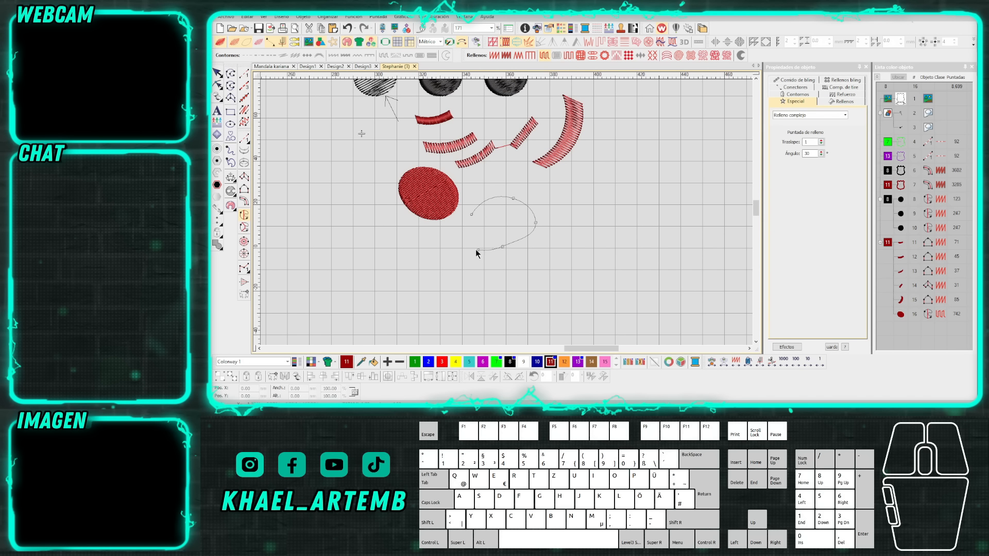
key("Return")
scroll(510, 226, "up", 5)
scroll(522, 201, "down", 3)
Digitize an upright complex-fill oval about 22 mm wide and 25 mm high beside the wide rounded shape.
right_click(529, 181)
right_click(524, 232)
right_click(573, 248)
right_click(553, 167)
key("Return")
Add another complex-fill oval about 22 mm wide at the far right end of the row of red shapes.
right_click(597, 154)
right_click(598, 189)
right_click(637, 215)
right_click(664, 187)
right_click(638, 134)
key("Return")
Examine the open-spaced tatami stitch lines up close and compare them with the satin columns and circles.
scroll(505, 212, "up", 10)
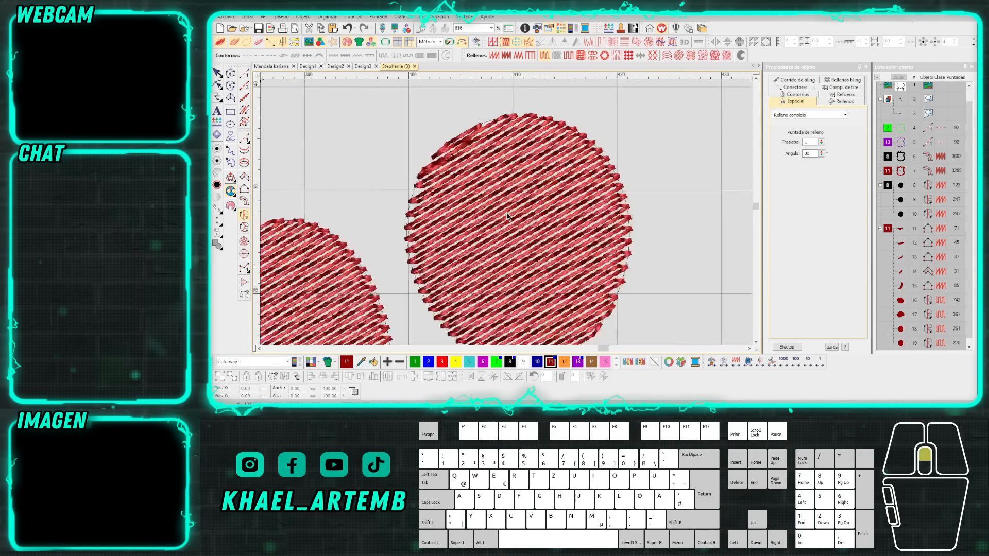
scroll(506, 212, "down", 8)
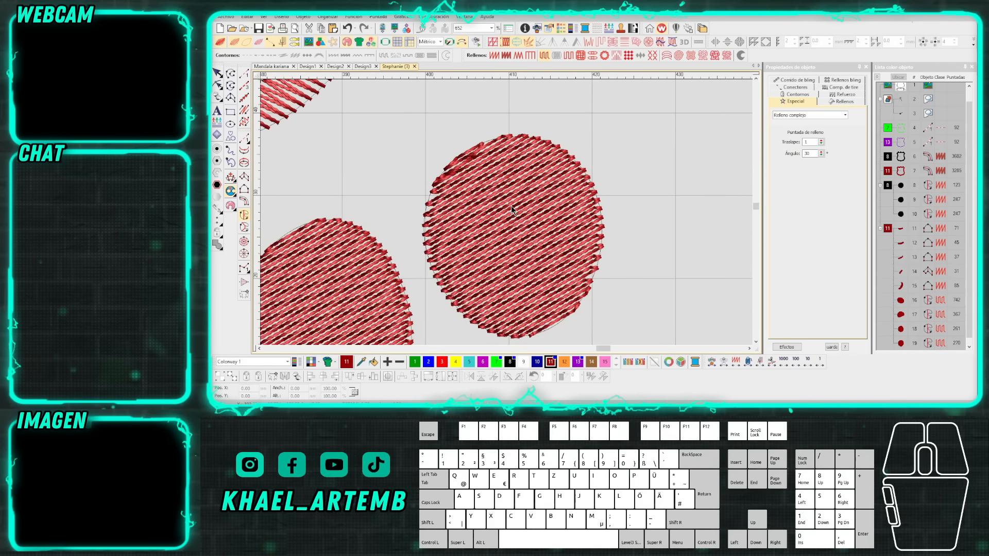
scroll(507, 213, "down", 5)
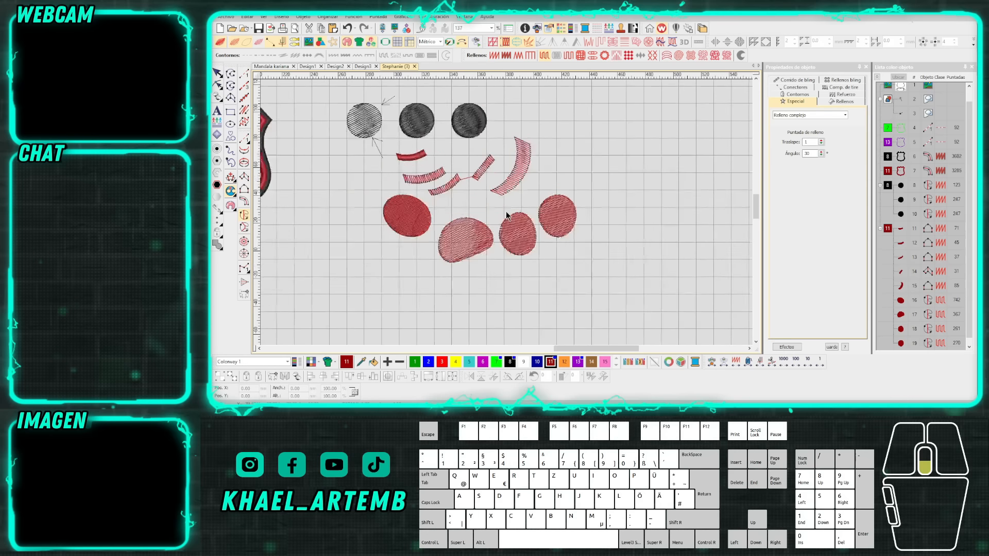
key("Escape")
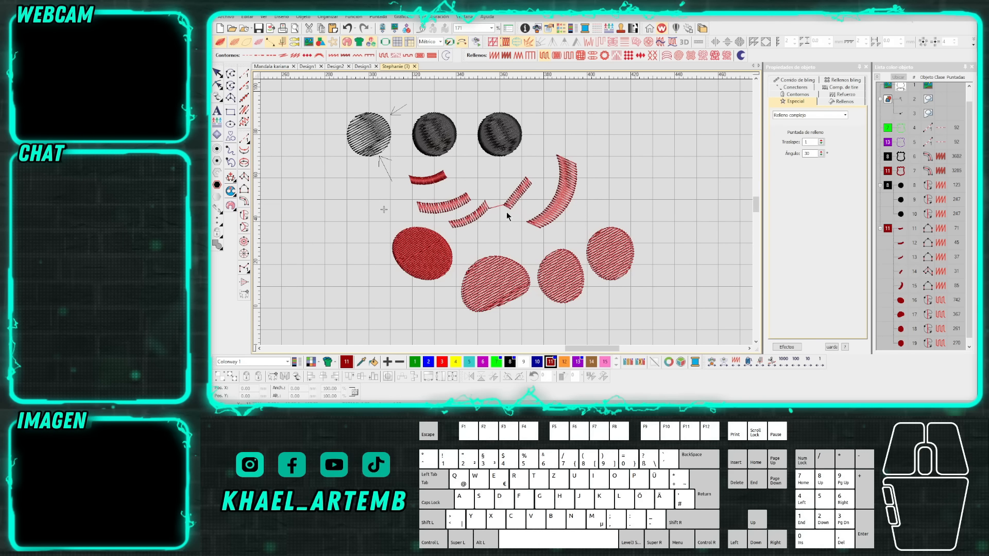
left_click_drag(682, 320, 596, 259)
scroll(597, 261, "up", 6)
left_click(507, 212)
left_click_drag(518, 213, 540, 209)
left_click(649, 208)
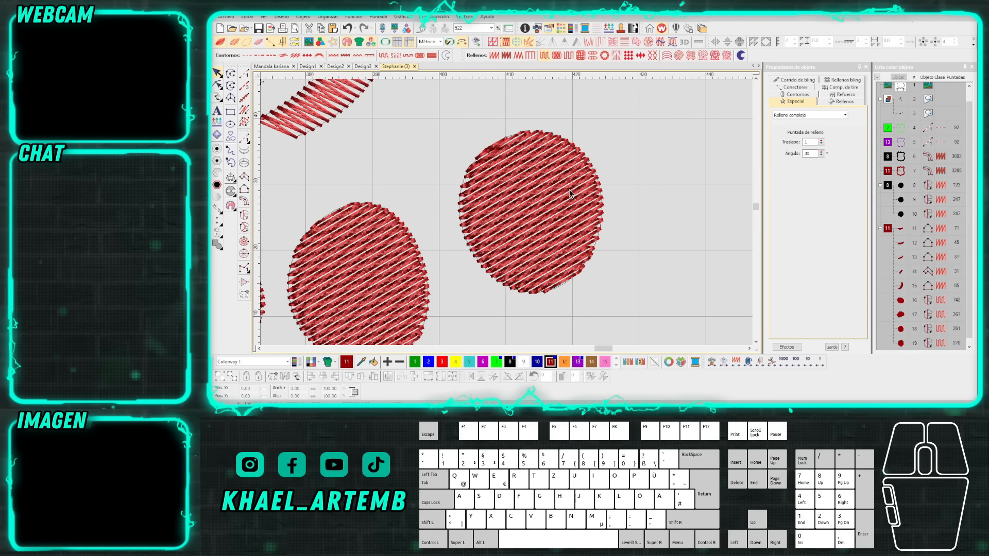
scroll(505, 212, "down", 5)
scroll(502, 212, "up", 3)
scroll(503, 215, "down", 3)
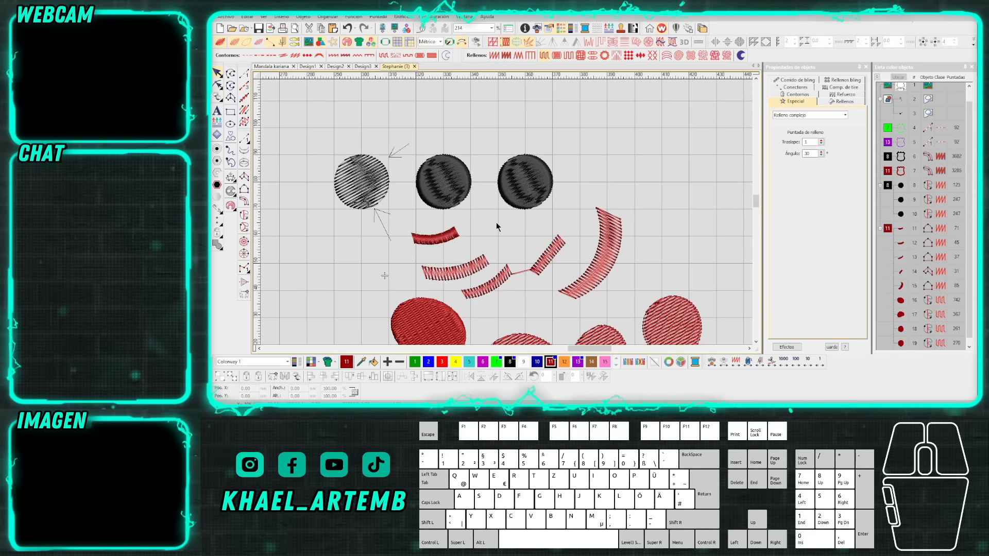
scroll(496, 227, "up", 3)
scroll(610, 226, "down", 1)
scroll(506, 214, "up", 4)
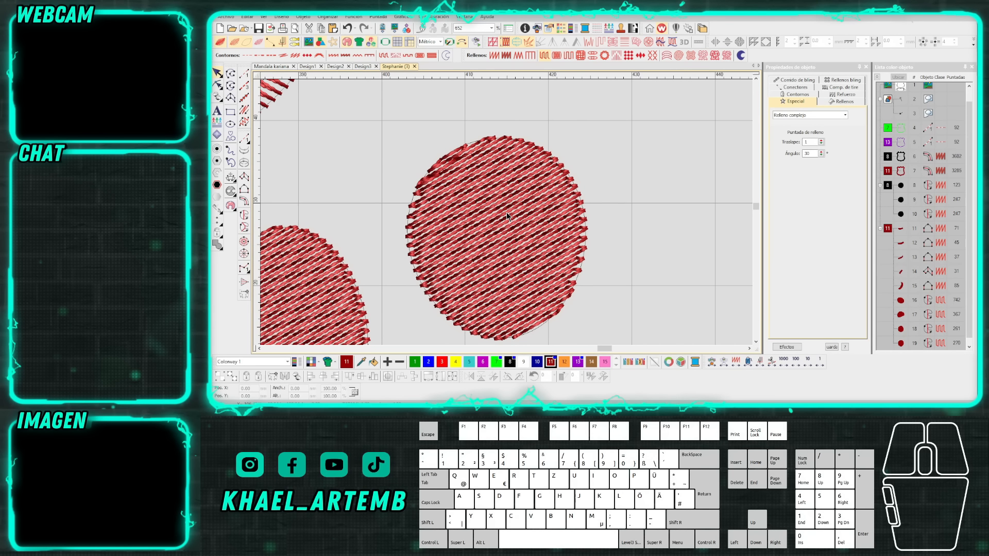
Digitize a small round complex-fill shape about 10 mm wide beside the last large red oval.
left_click(244, 215)
right_click(673, 184)
right_click(717, 209)
right_click(670, 259)
right_click(636, 233)
key("Return")
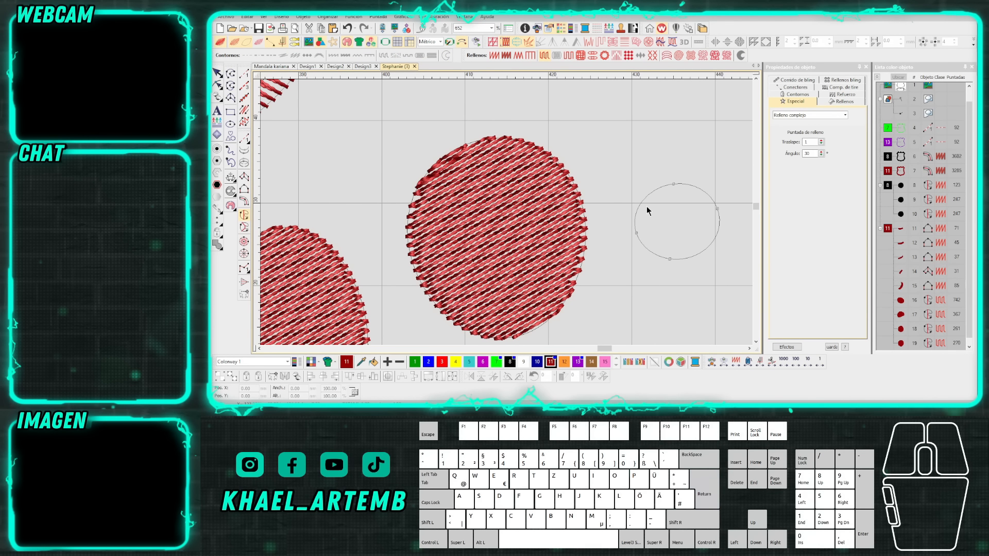
key("Return")
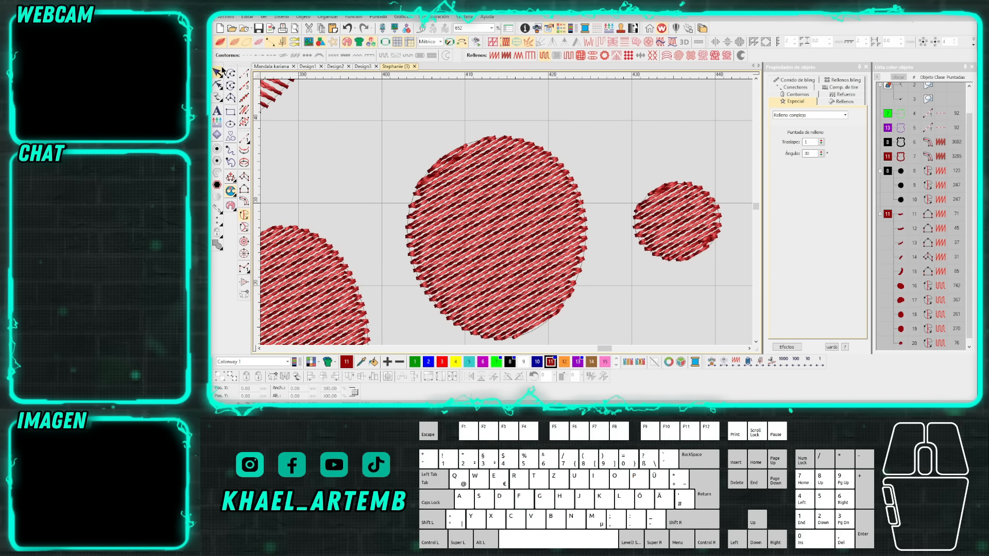
left_click(613, 131)
key("Escape")
key("Escape")
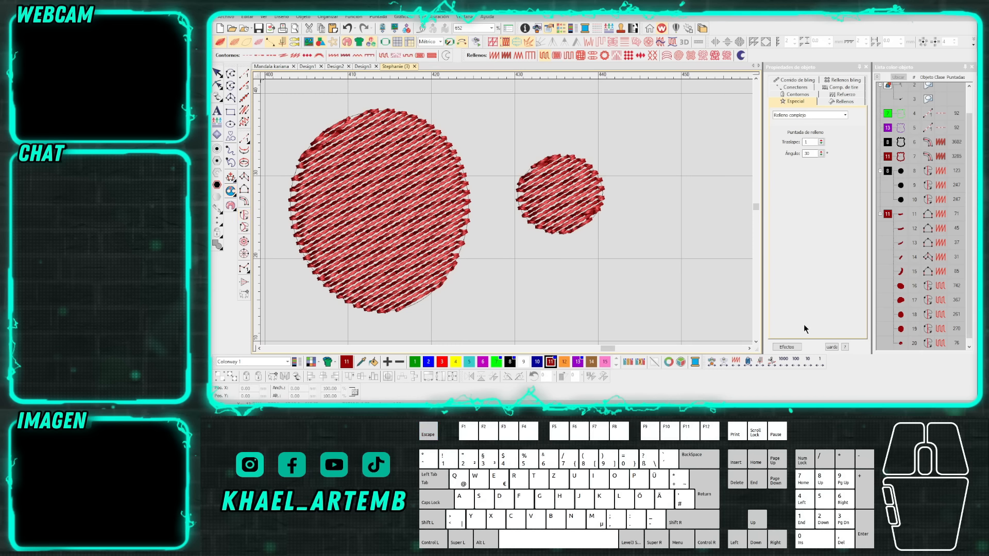
View the options for saving the current object properties to the template, and close them without saving.
left_click(832, 347)
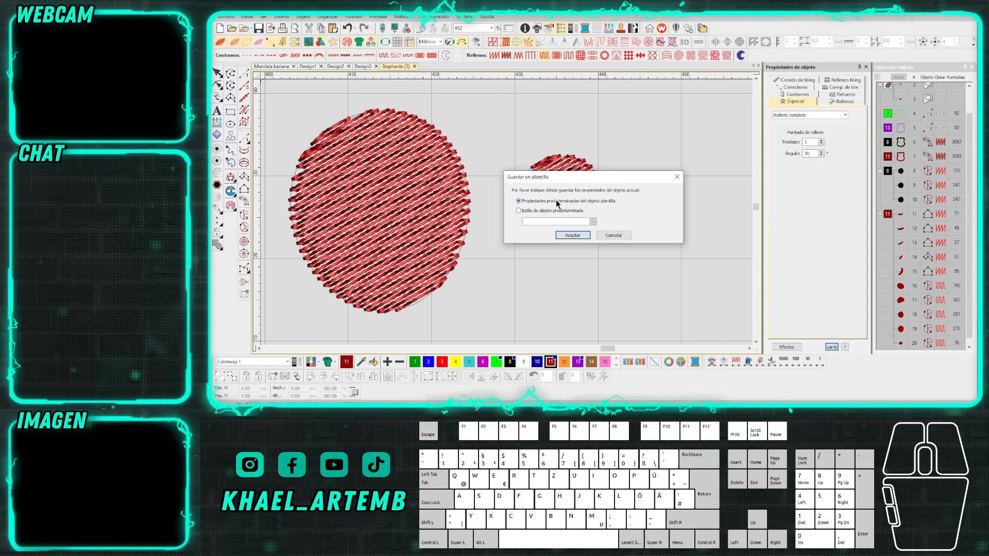
left_click(677, 176)
scroll(483, 191, "down", 3)
scroll(483, 195, "down", 2)
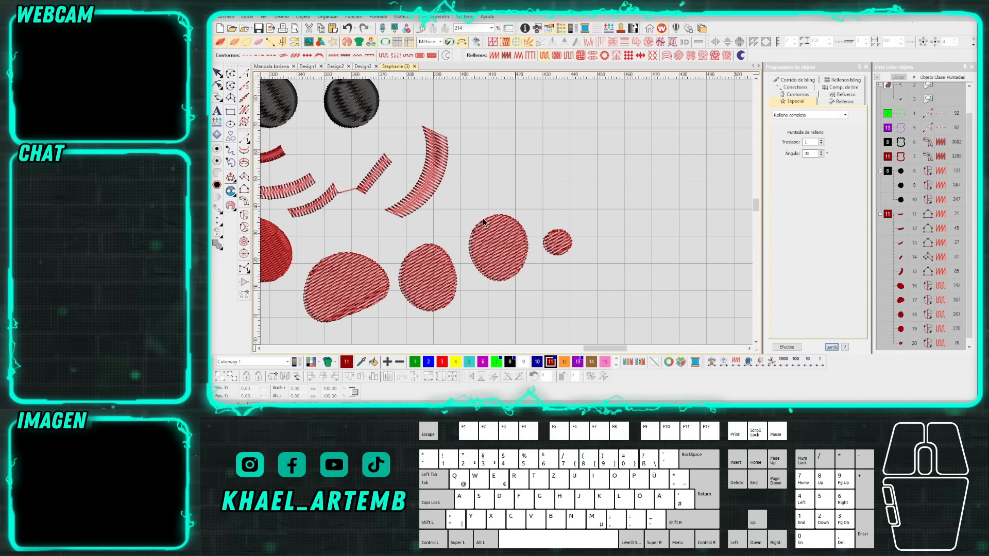
Review the default outline, connector and fill settings, and compare the satin columns with the tatami shapes.
scroll(483, 224, "up", 3)
left_click(793, 95)
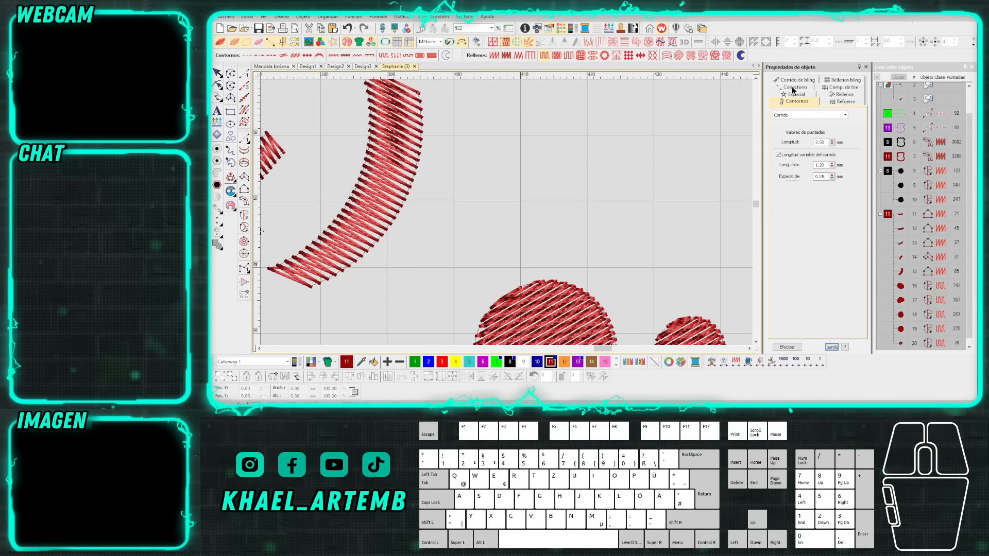
left_click(792, 86)
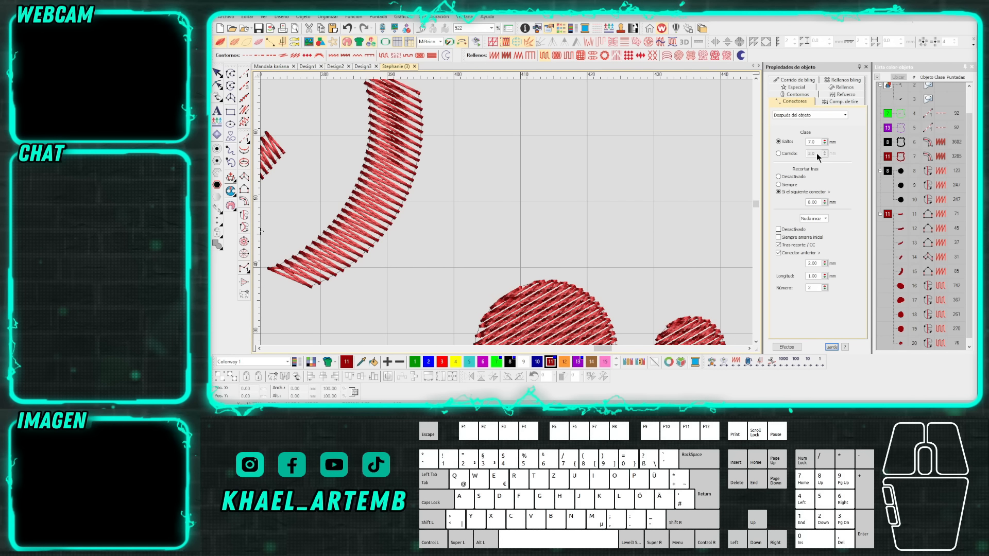
left_click(840, 88)
left_click(673, 187)
scroll(496, 214, "down", 4)
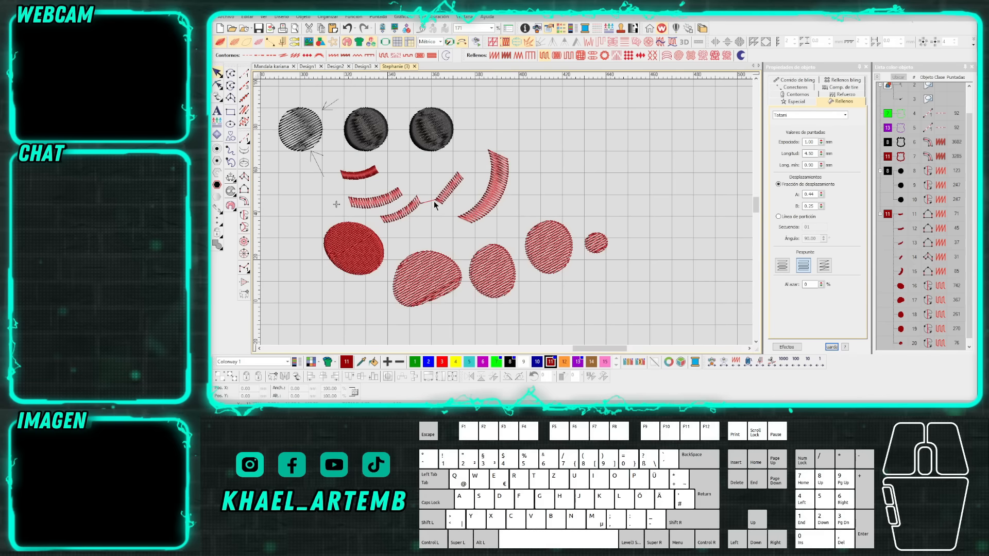
scroll(388, 198, "up", 1)
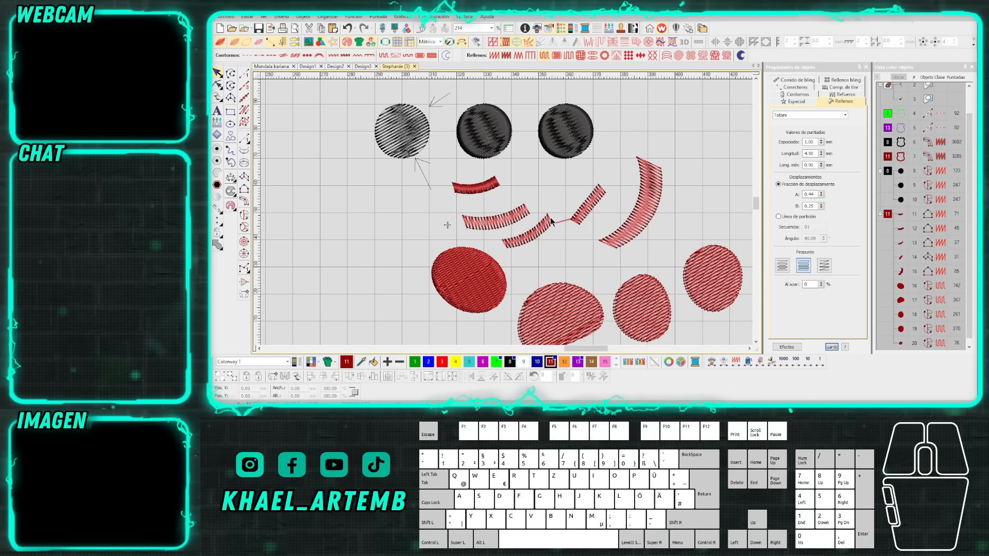
scroll(551, 221, "down", 1)
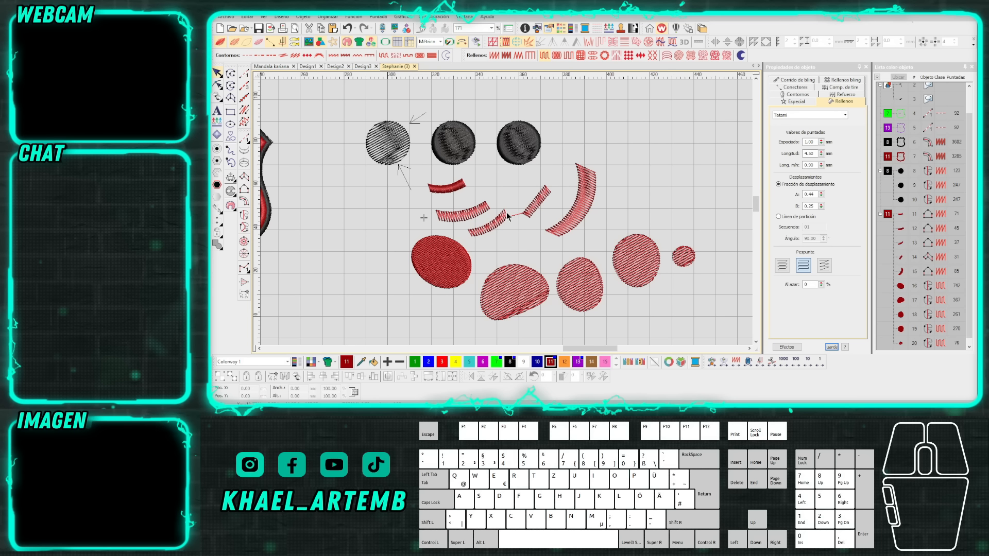
left_click(902, 422)
left_click(902, 402)
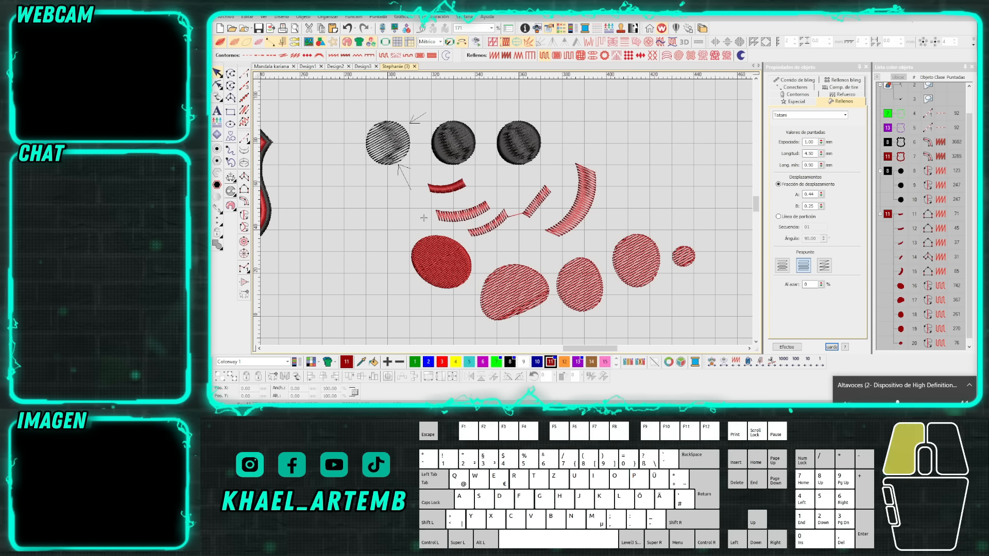
left_click(719, 313)
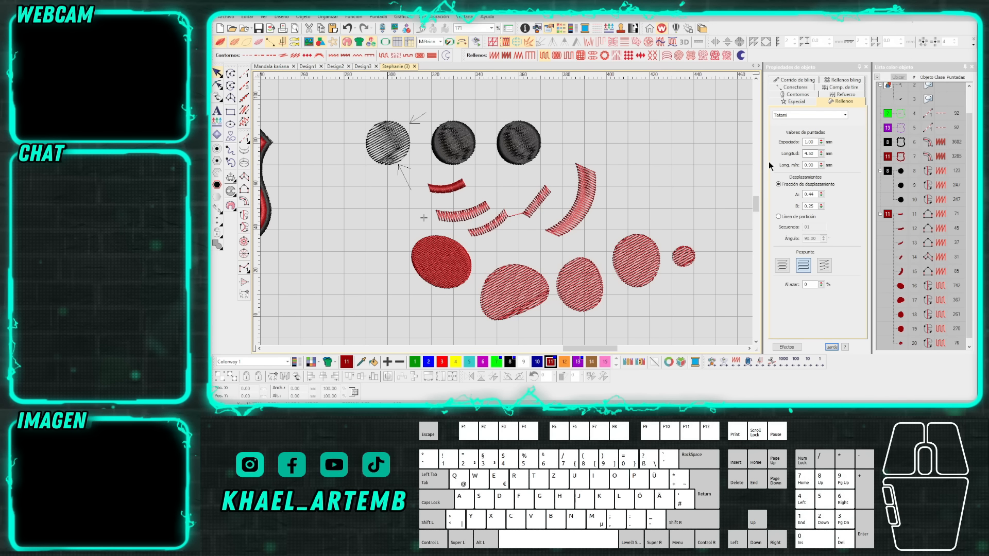
left_click(671, 181)
Switch to File Explorer, look through drives F: and D:, check the meeting window and return to the embroidery design.
left_click(304, 416)
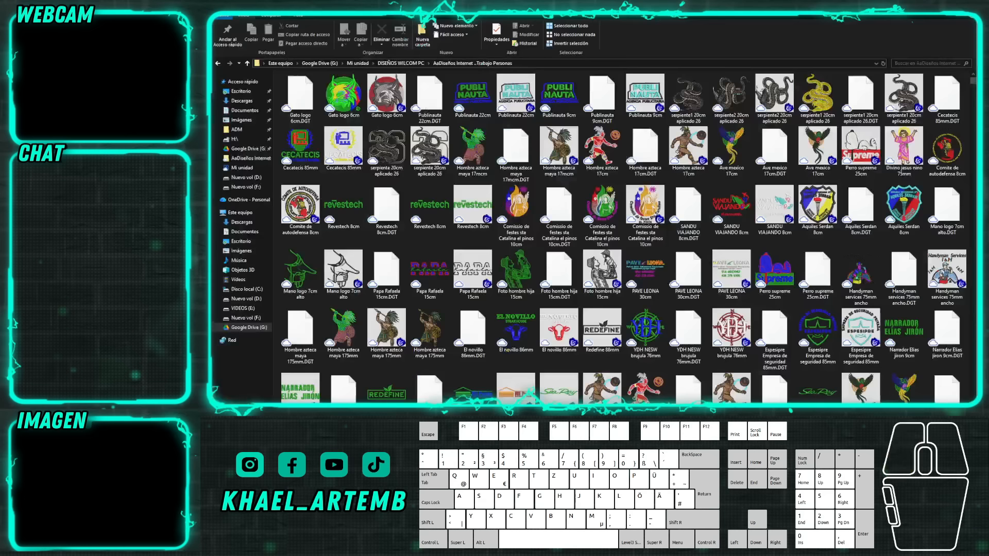
left_click(254, 318)
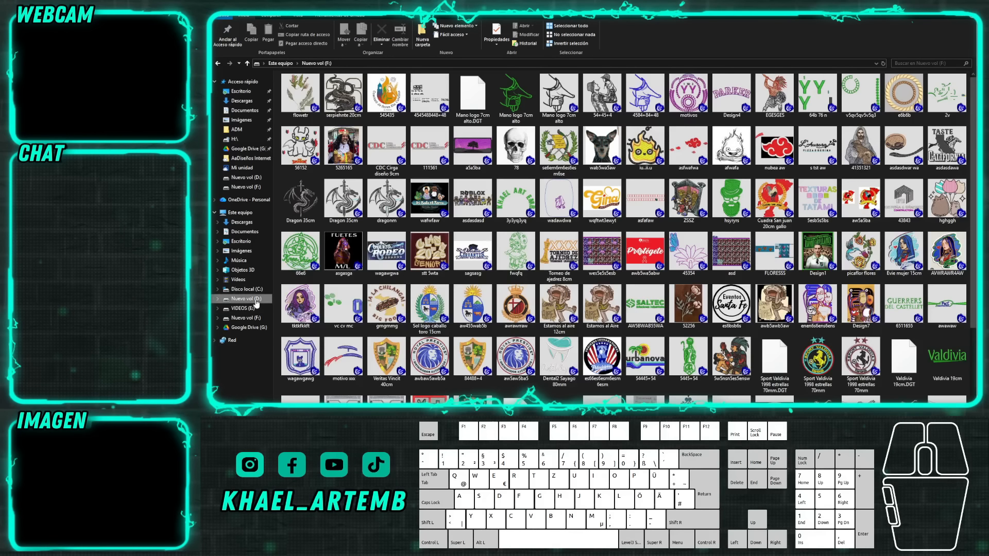
left_click(246, 299)
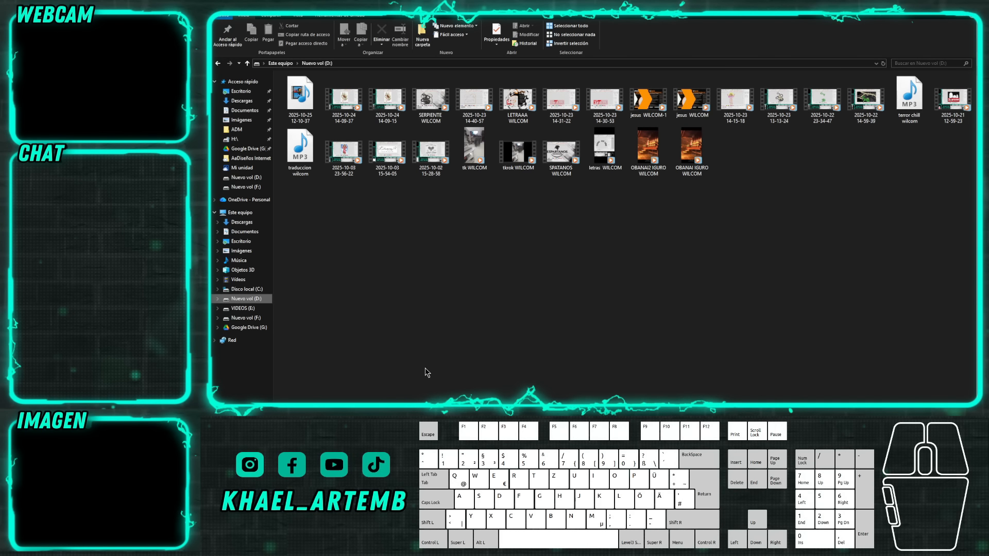
left_click(320, 380)
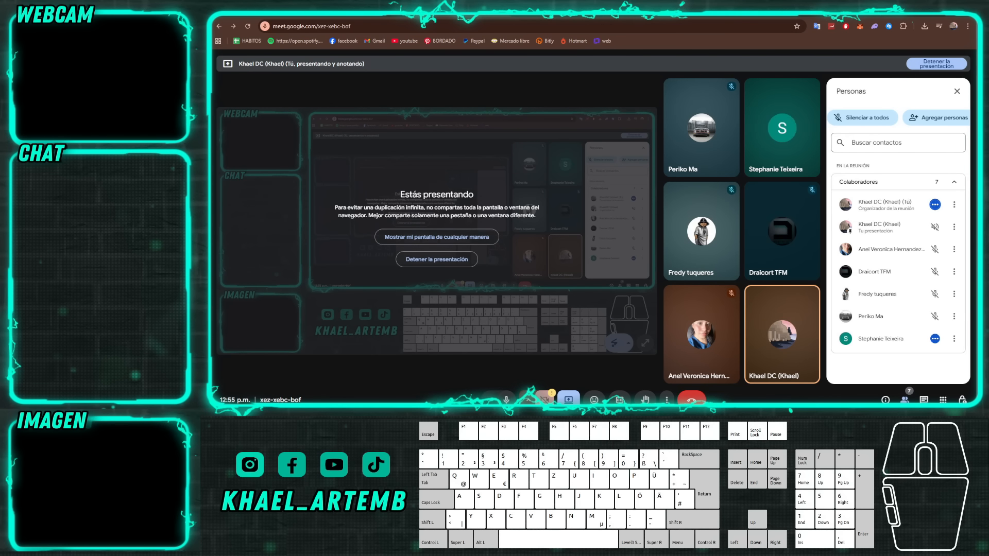
left_click(427, 419)
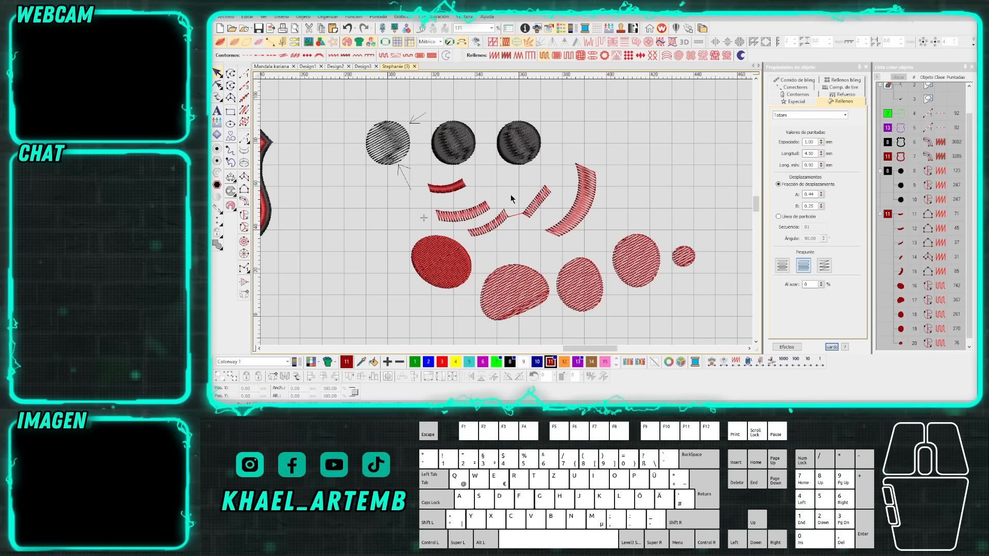
Bring the shield and sample shapes into view, check the Guardar en plantilla options again and dismiss them unsaved.
scroll(475, 213, "down", 4)
scroll(506, 212, "up", 3)
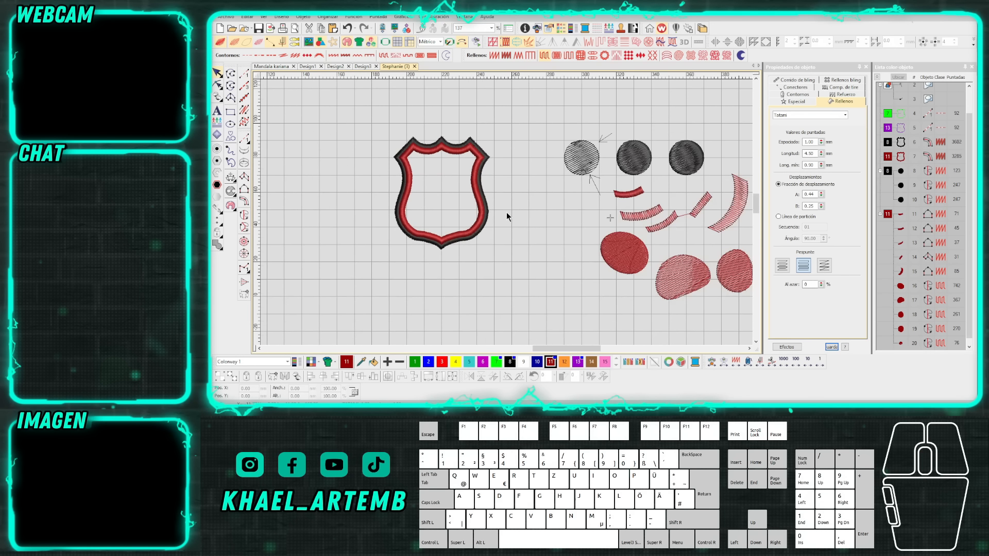
left_click(545, 208)
left_click(570, 227)
left_click(833, 346)
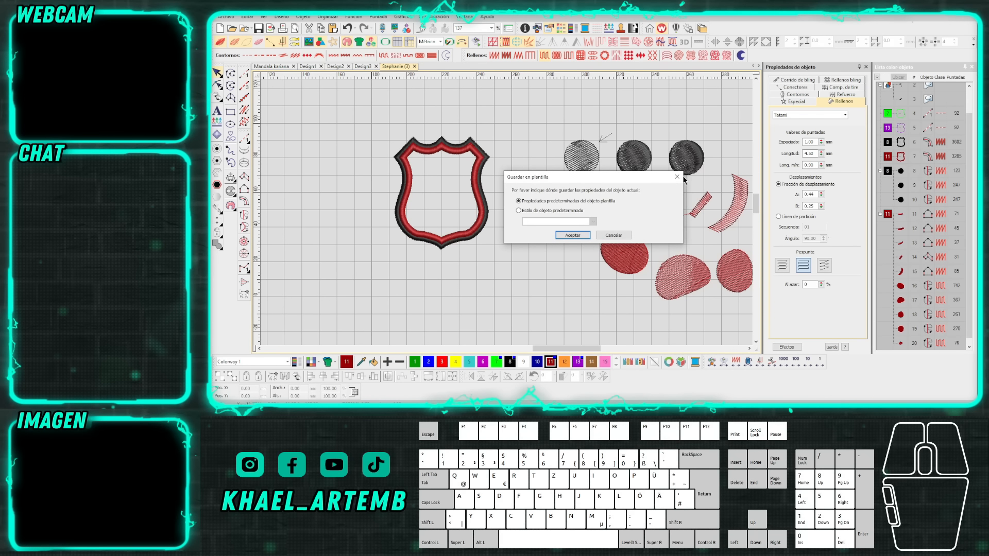
left_click(680, 176)
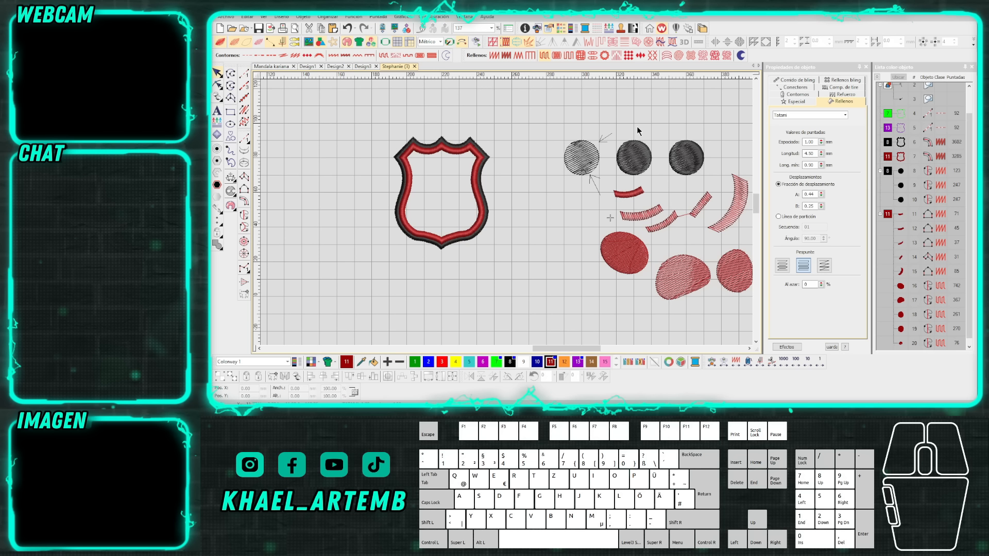
Look over the sample shapes beside the shield and revisit the template-saving choices without applying them.
left_click(550, 111)
left_click_drag(550, 112, 614, 203)
left_click(548, 133)
key("End")
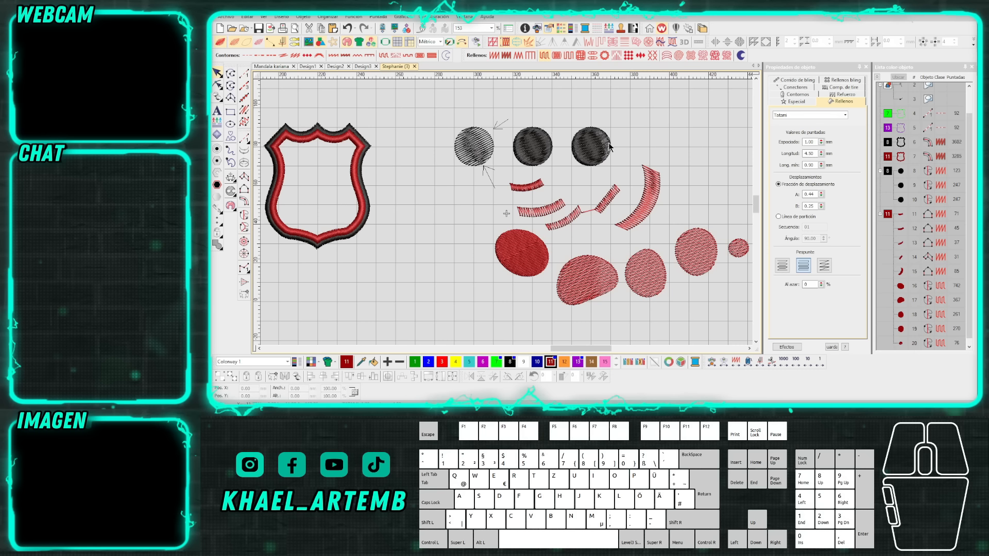
left_click(831, 347)
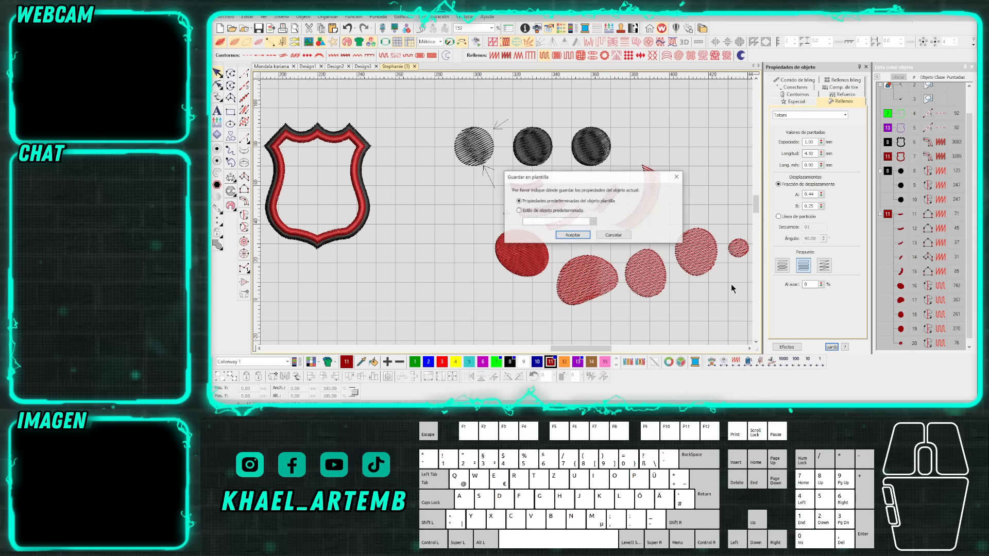
left_click(677, 173)
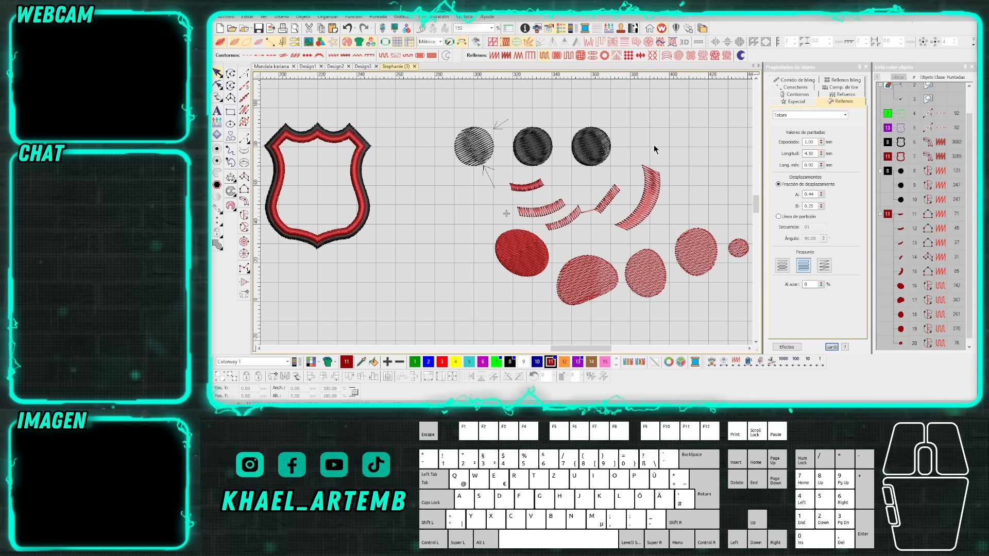
Move the fill stitch types toolbar closer to the outline types and check the list of available toolbars.
left_click(536, 113)
mouse_move(557, 112)
left_mouse_down()
mouse_move(522, 146)
mouse_move(548, 125)
left_mouse_up()
mouse_move(503, 42)
left_mouse_down()
mouse_move(514, 43)
mouse_move(494, 155)
mouse_move(479, 178)
mouse_move(452, 185)
mouse_move(502, 57)
mouse_move(504, 42)
mouse_move(489, 42)
left_mouse_up()
left_click(757, 58)
mouse_move(462, 55)
left_mouse_down()
mouse_move(452, 55)
mouse_move(462, 110)
mouse_move(455, 148)
mouse_move(450, 55)
left_mouse_up()
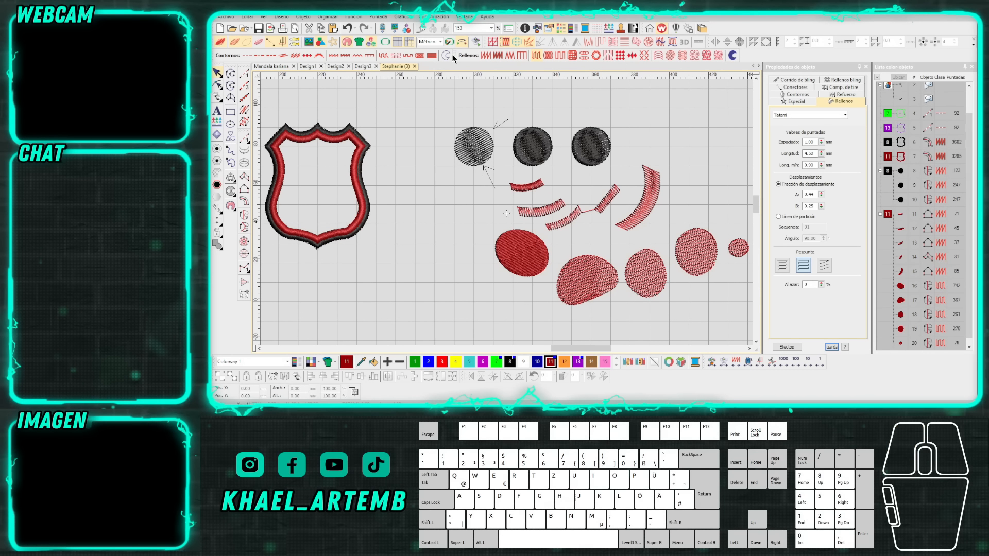
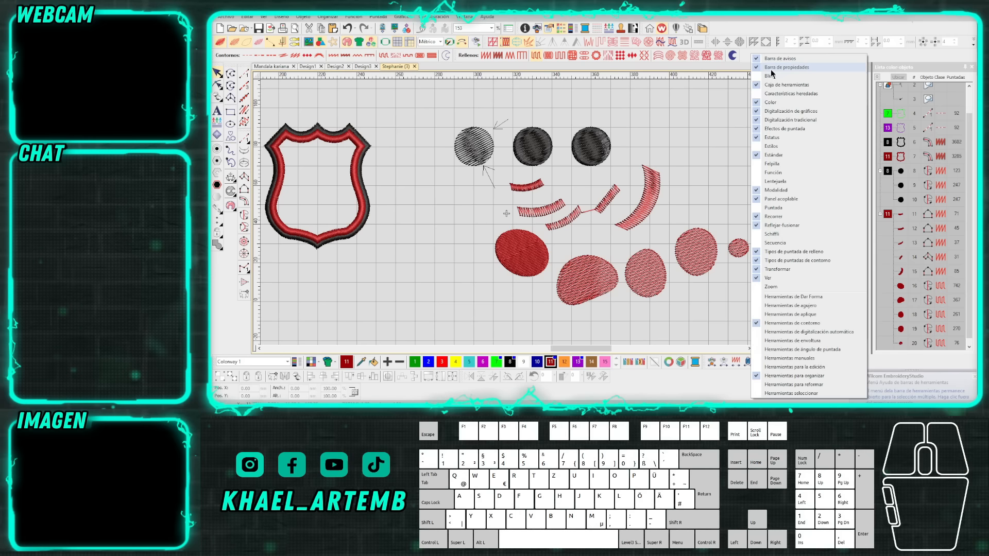
left_click(687, 139)
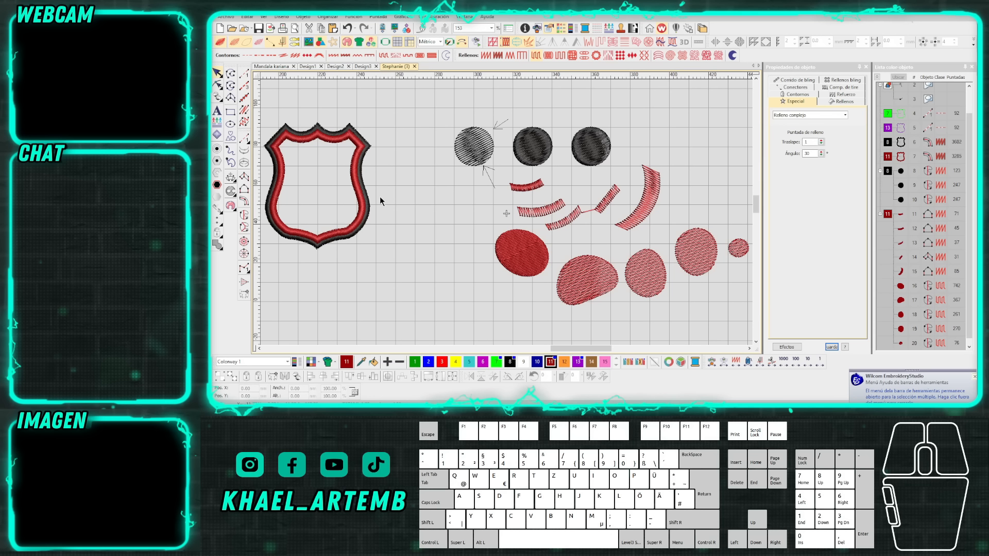
Review the default underlay and special complex-fill settings alongside the sample shapes.
left_click(555, 112)
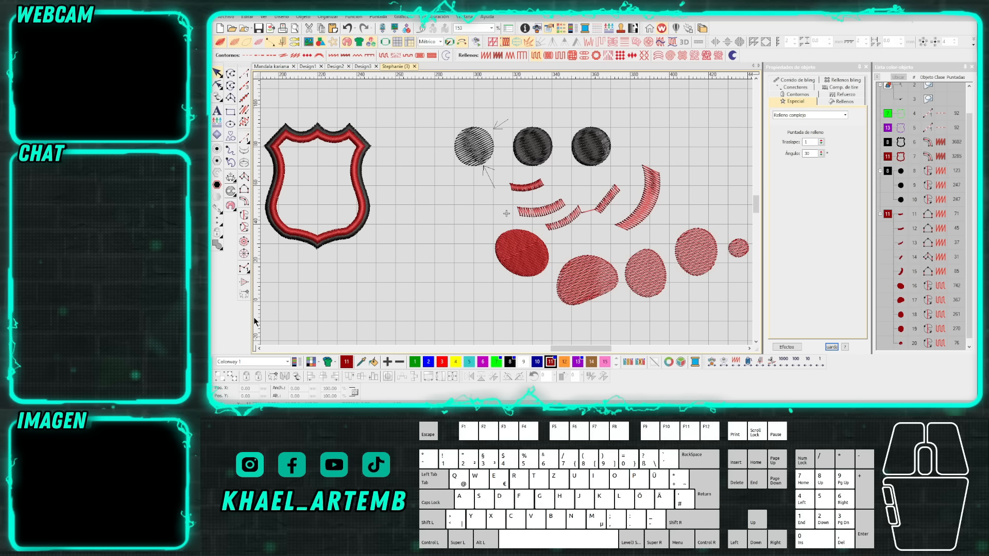
left_click(529, 106)
left_click(842, 96)
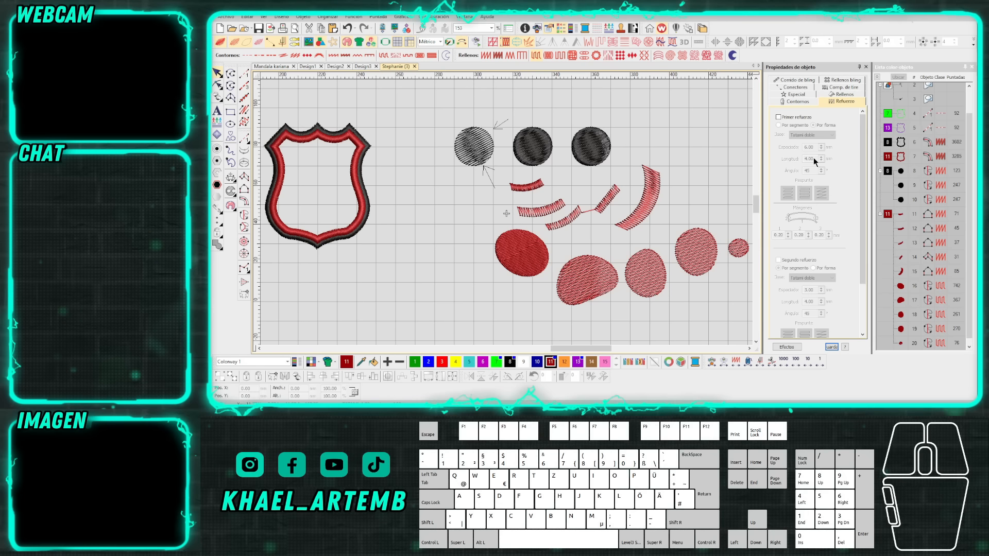
left_click(797, 98)
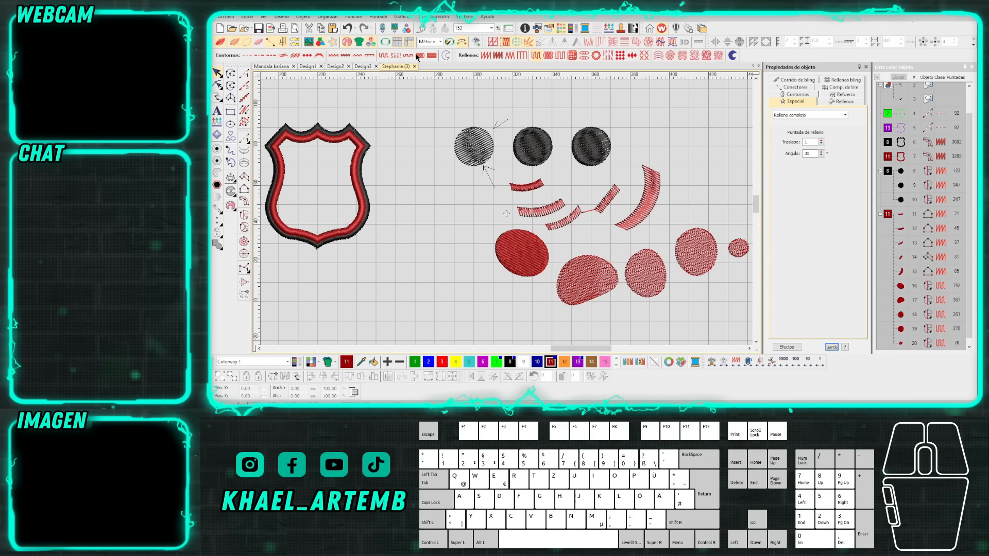
left_click(763, 58)
left_click(630, 135)
left_click_drag(433, 98, 723, 320)
left_click(723, 304)
Switch to the design with the tree artwork and scale the bitmap down to about 61%, about 181 mm wide.
left_click(365, 67)
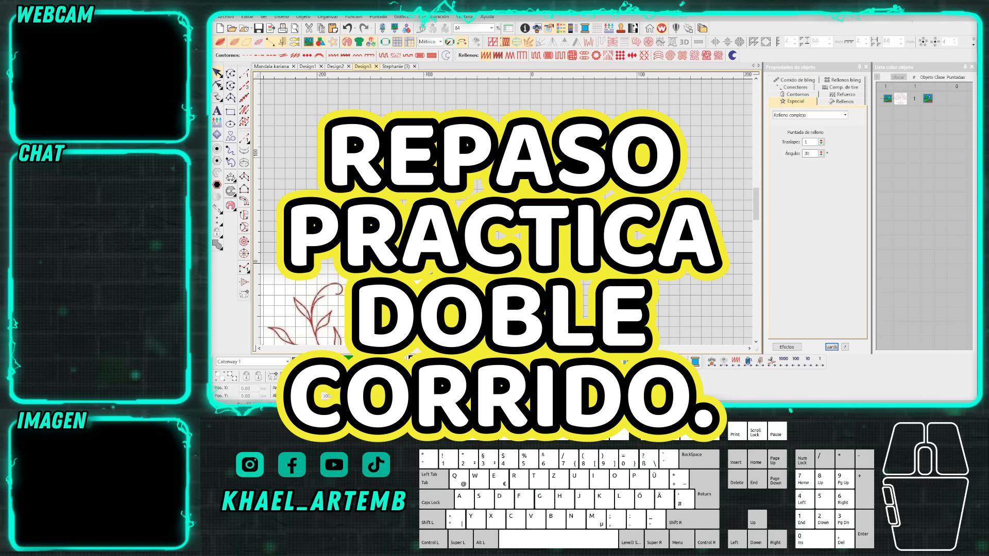
key("0")
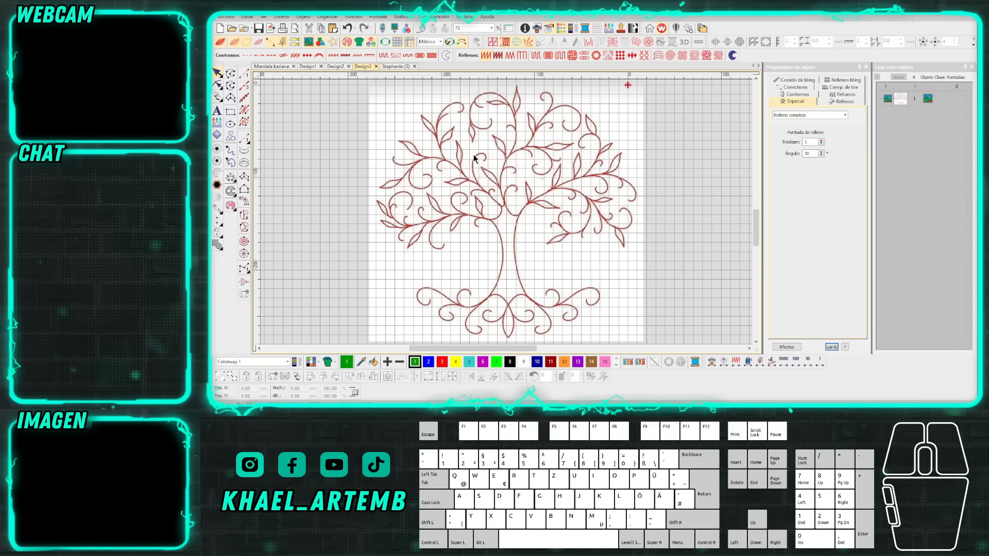
left_click(507, 206)
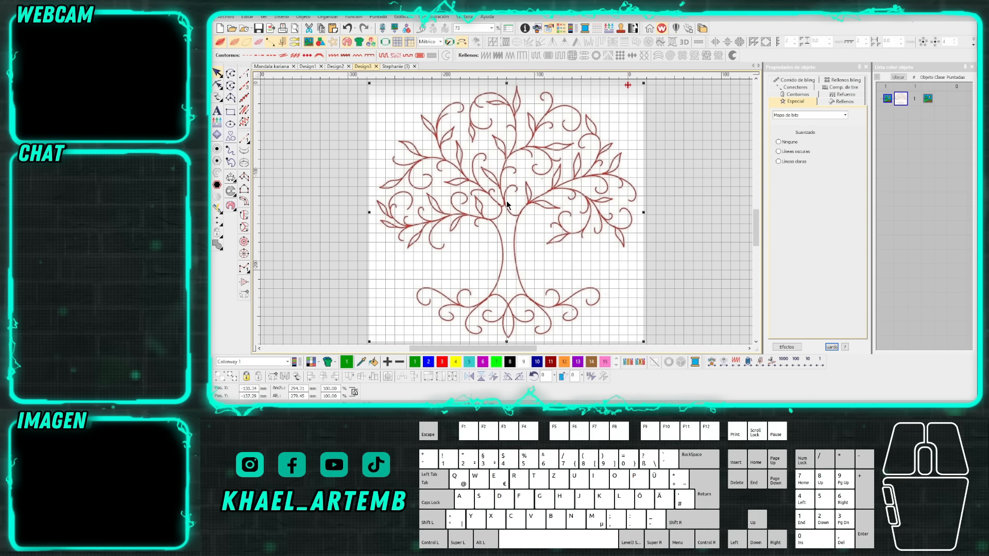
left_click_drag(643, 83, 574, 141)
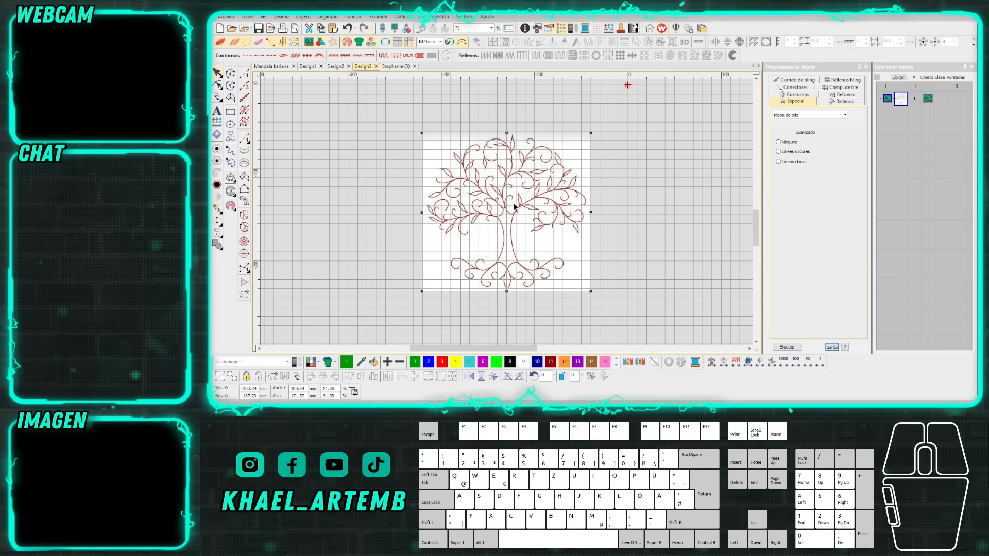
key("0")
left_click(693, 203)
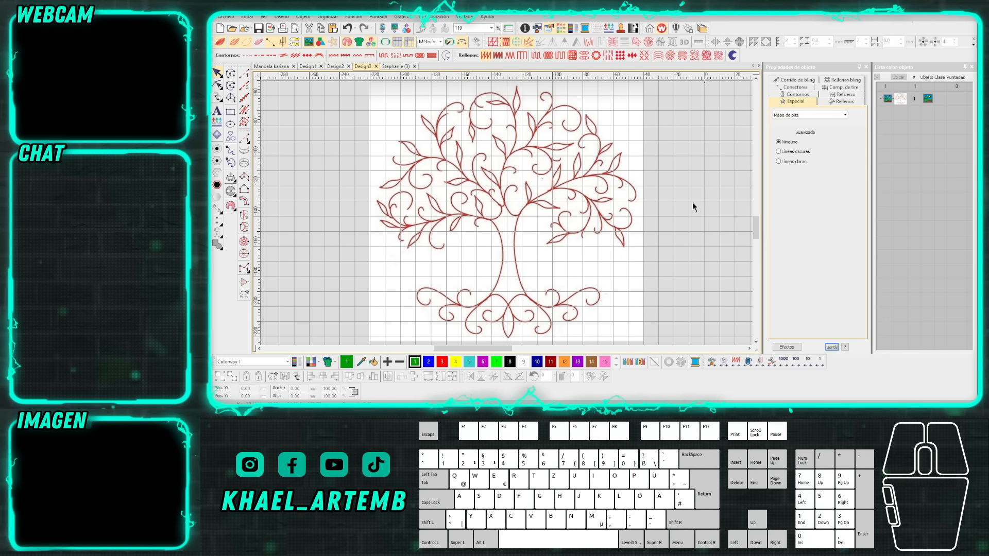
Digitize a black run stitch along the left root line, from the trunk base to the junction of its spirals.
left_click(244, 74)
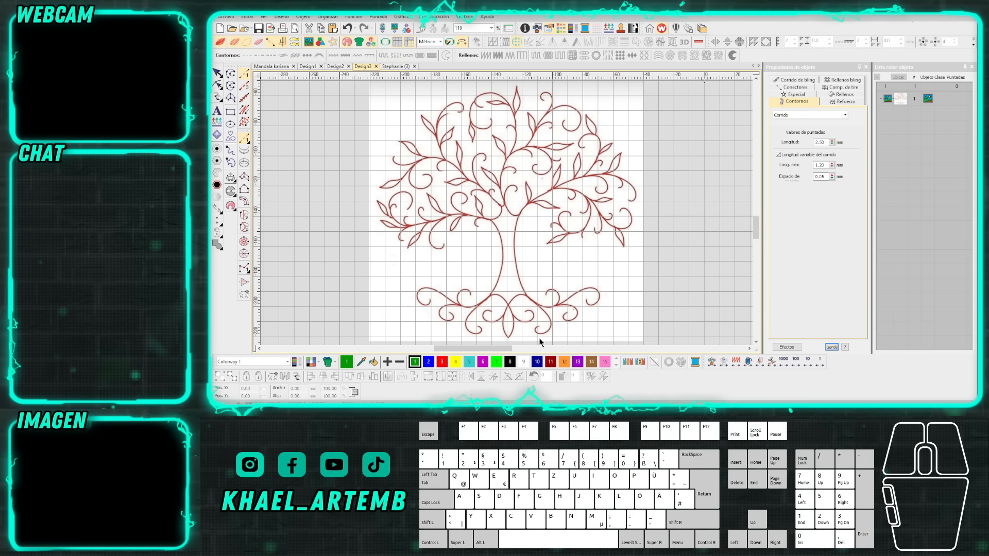
scroll(469, 294, "up", 5)
scroll(505, 212, "down", 4)
scroll(573, 203, "up", 3)
left_click(529, 205)
scroll(529, 206, "down", 2)
key("BackSpace")
scroll(505, 212, "up", 1)
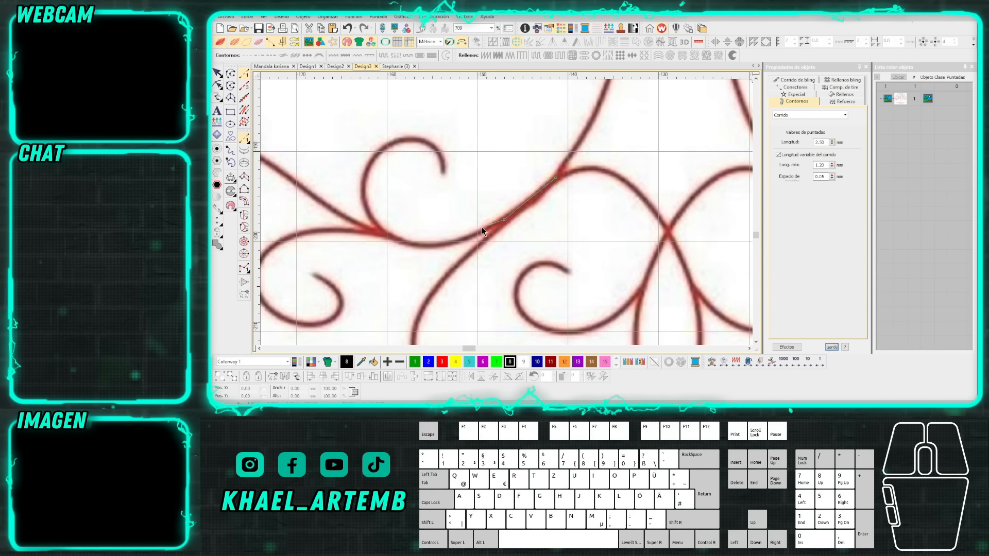
left_click(382, 231)
scroll(382, 231, "up", 1)
Trace the run stitch around the root's upper spiral out to its tip and back to the junction.
right_click(492, 161)
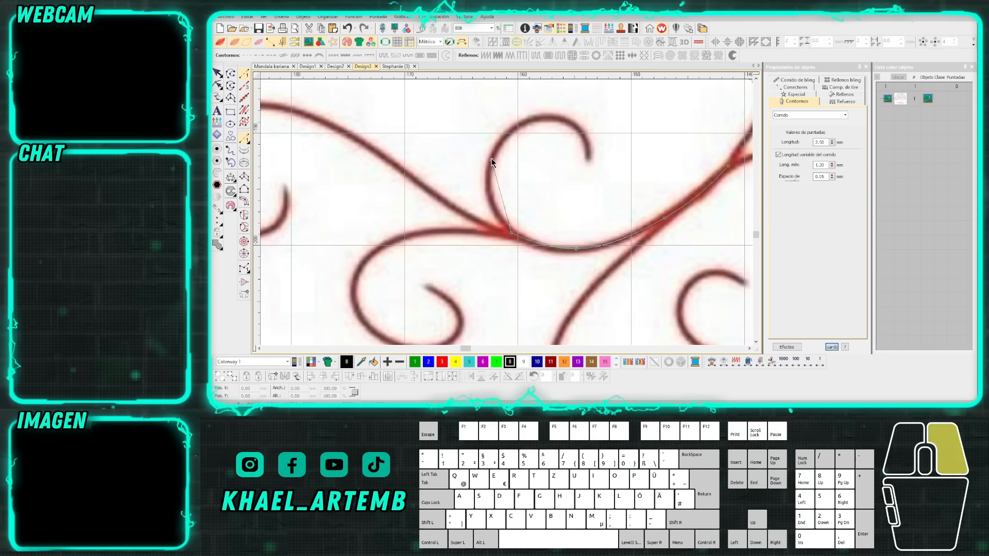
left_click(586, 158)
right_click(580, 134)
right_click(531, 121)
right_click(493, 161)
left_click(512, 234)
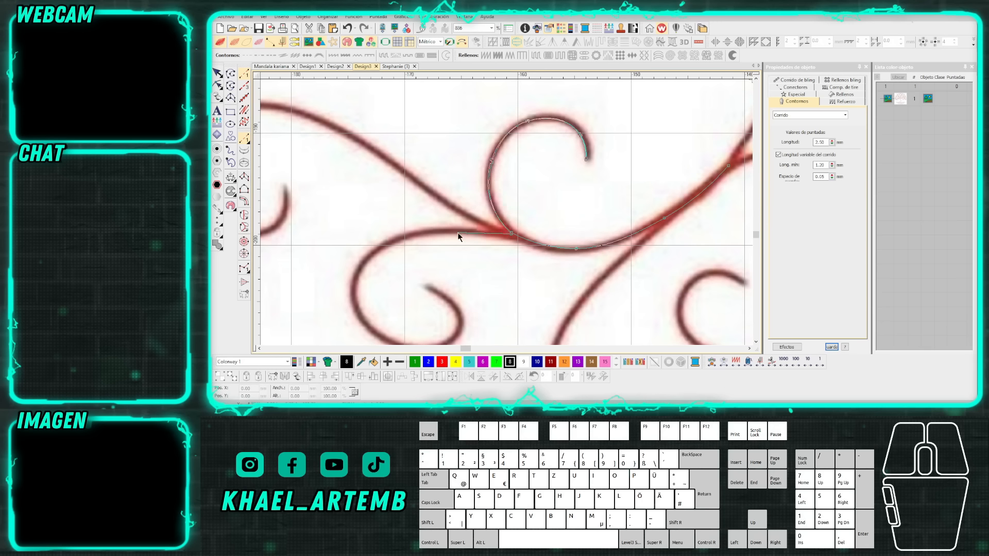
Trace the run stitch around the root's lower spiral and back to the junction, and generate the stitches.
right_click(359, 269)
right_click(364, 319)
right_click(490, 291)
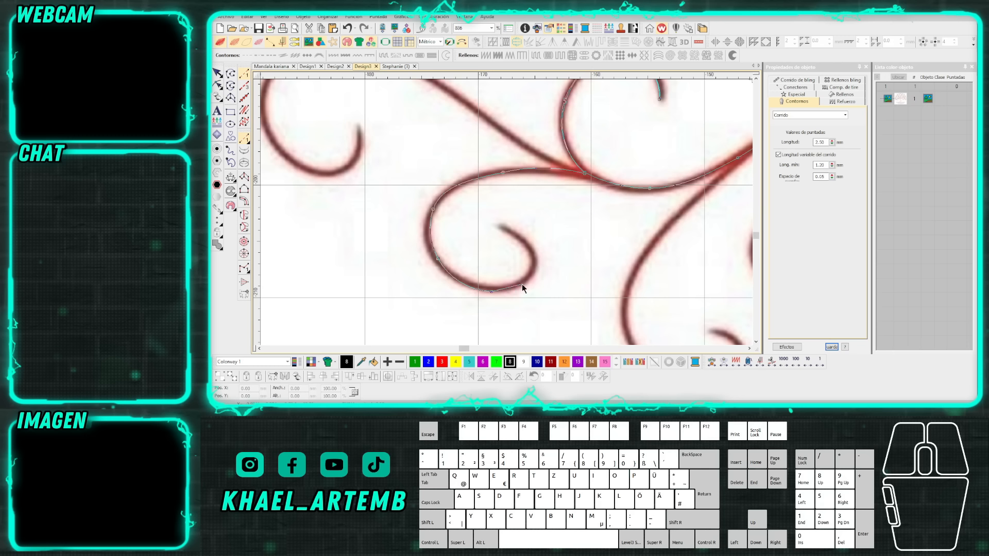
right_click(532, 280)
right_click(438, 259)
left_click(584, 175)
key("Return")
left_click(583, 174)
scroll(536, 149, "down", 3)
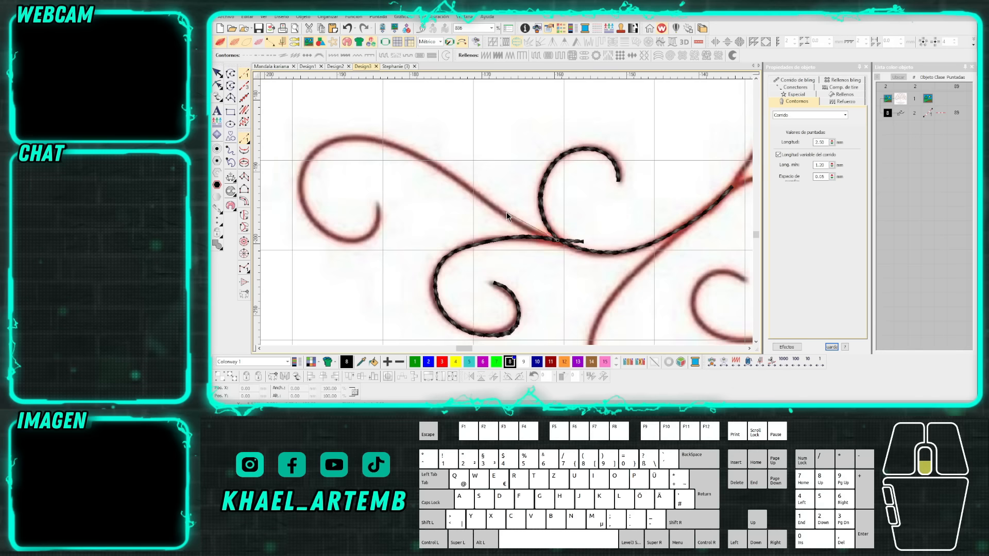
scroll(507, 216, "down", 1)
scroll(508, 216, "up", 2)
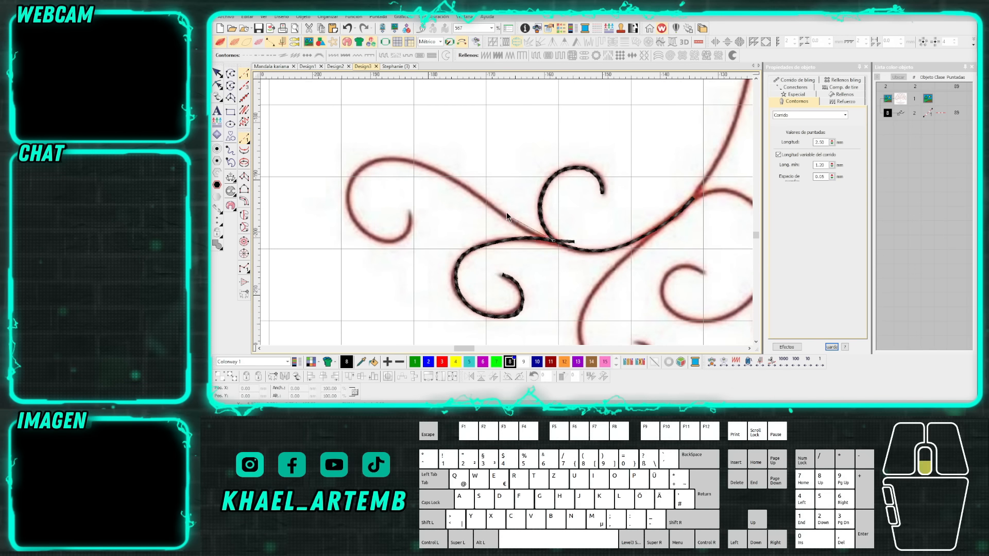
scroll(507, 216, "down", 2)
scroll(507, 217, "down", 4)
scroll(542, 138, "up", 3)
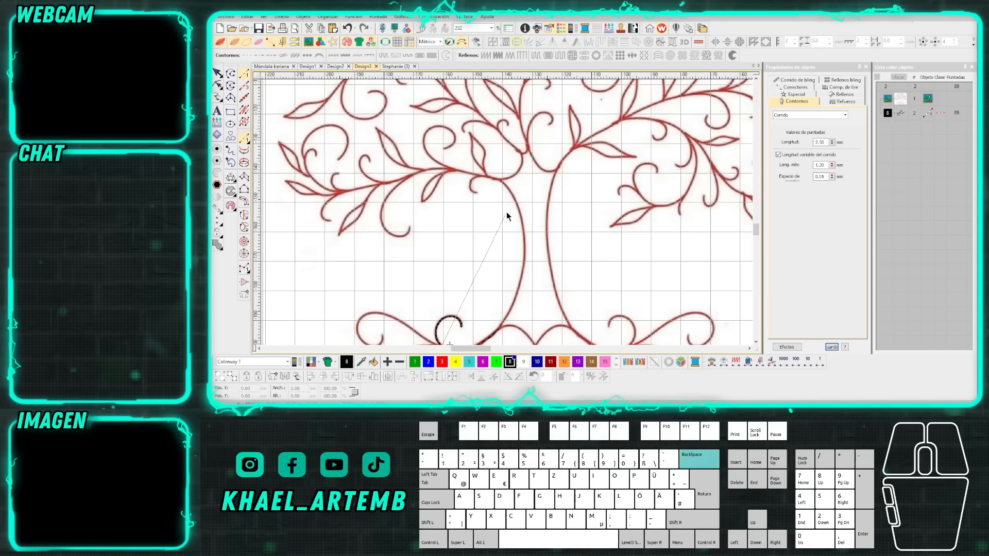
scroll(475, 188, "up", 1)
Draw two vector guide lines beneath the lower-left branch, one running out from the trunk and one returning.
left_click(229, 73)
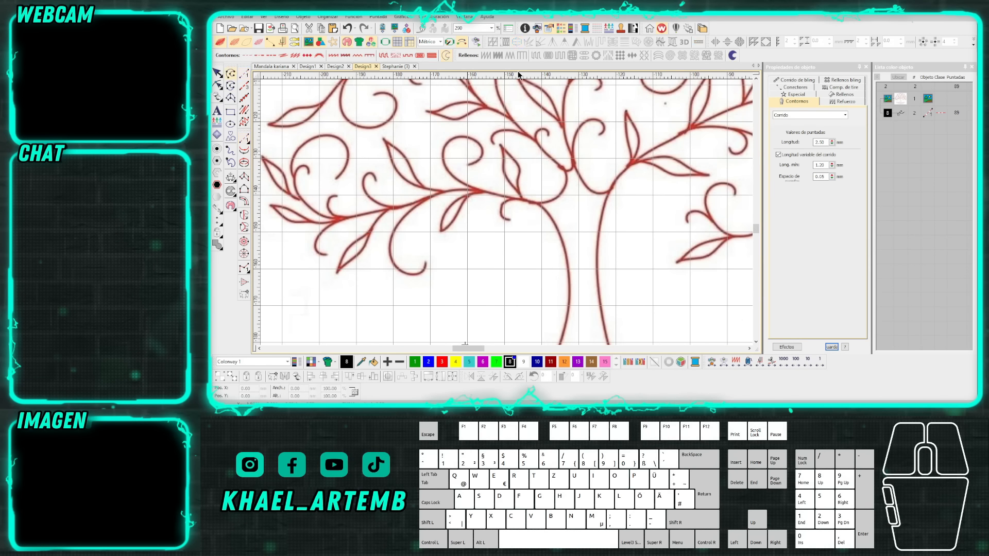
left_click(732, 56)
right_click(509, 198)
right_click(422, 198)
right_click(348, 230)
left_click(284, 233)
key("Return")
left_click(385, 230)
right_click(462, 234)
right_click(520, 208)
right_click(559, 195)
key("Return")
Draw a vector guide loop around the whole lower-left branch, starting and ending where it meets the trunk.
scroll(652, 194, "up", 2)
left_click(511, 215)
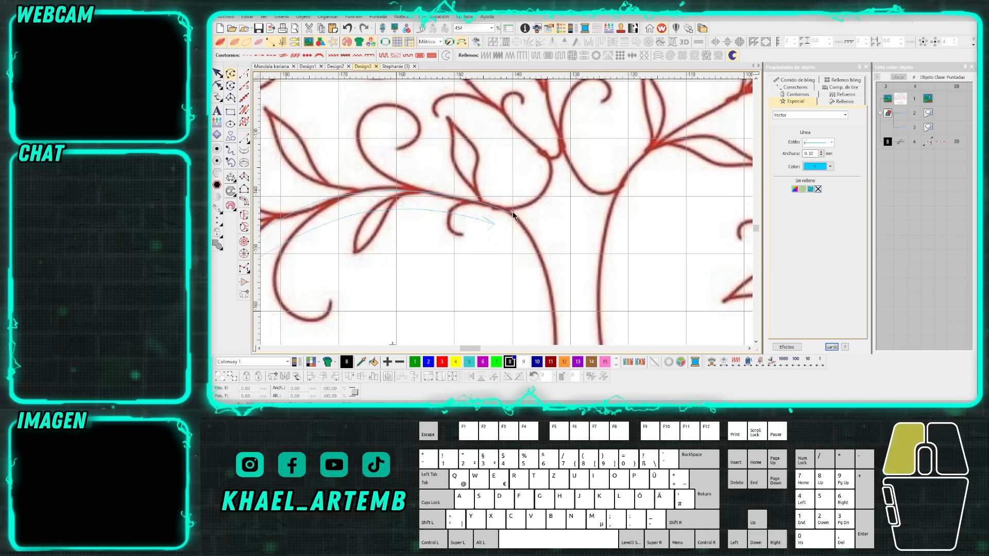
scroll(506, 196, "down", 3)
left_click(487, 180)
left_click(411, 166)
left_click(324, 174)
left_click(293, 210)
left_click(338, 299)
left_click(452, 290)
left_click(492, 254)
left_click(510, 227)
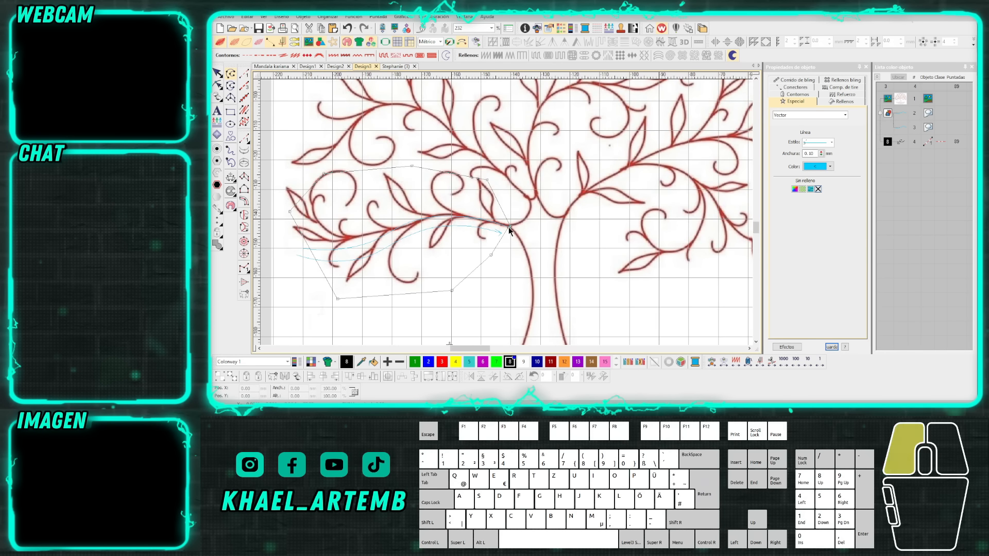
key("Return")
Draw a short curved vector guide line from the lower-left branch's base up to the next branch junction.
scroll(507, 216, "up", 2)
left_click(502, 212)
right_click(527, 200)
left_click(527, 171)
key("Return")
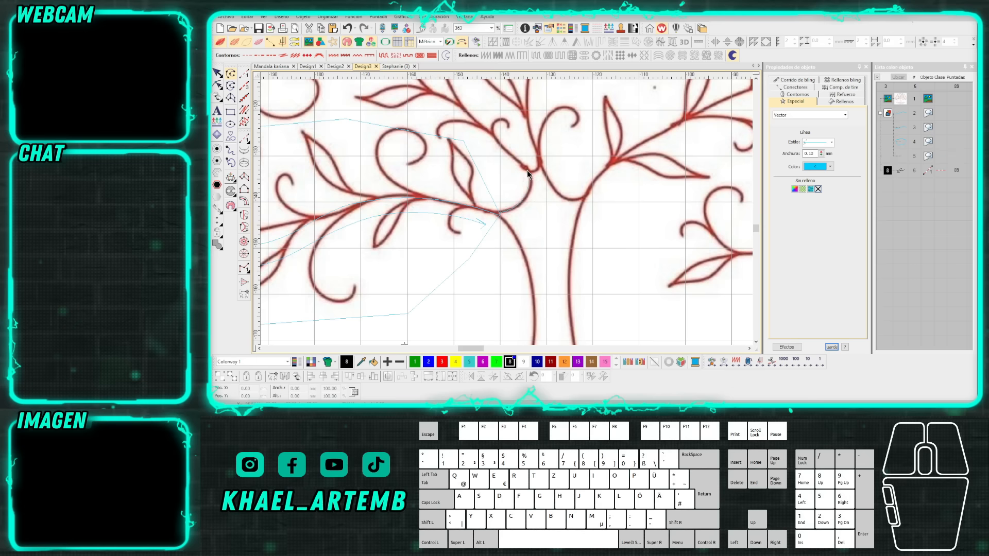
Draw a vector guide loop around the upper-left branch group, out from its junction and back.
left_click(527, 170)
scroll(487, 144, "down", 3)
left_click(502, 207)
left_click(444, 194)
left_click(378, 193)
left_click(351, 150)
left_click(454, 142)
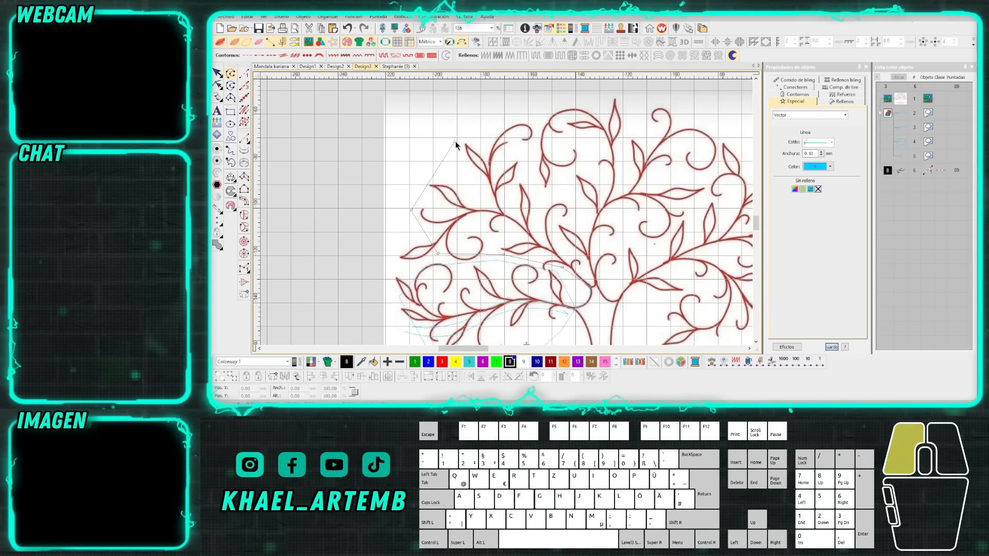
left_click(504, 140)
left_click(514, 178)
left_click(568, 216)
left_click(591, 236)
left_click(590, 286)
key("Return")
Draw a vector guide loop around the central upper branches, starting from the junction above the trunk.
left_click(592, 286)
left_click(588, 272)
left_click(572, 241)
left_click(561, 215)
left_click(585, 179)
left_click(530, 168)
left_click(552, 90)
left_click(607, 157)
left_click(691, 164)
left_click(708, 218)
left_click(661, 250)
left_click(622, 287)
scroll(616, 307, "up", 1)
left_click(528, 201)
right_click(476, 221)
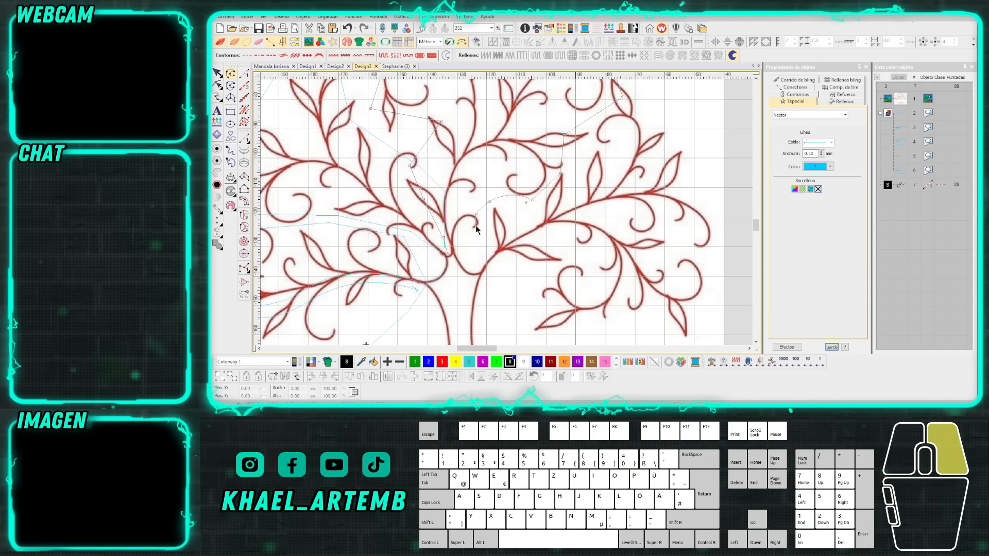
key("Return")
Undo all the vector guide lines and delete the black trial run stitching on the left root.
scroll(507, 212, "down", 4)
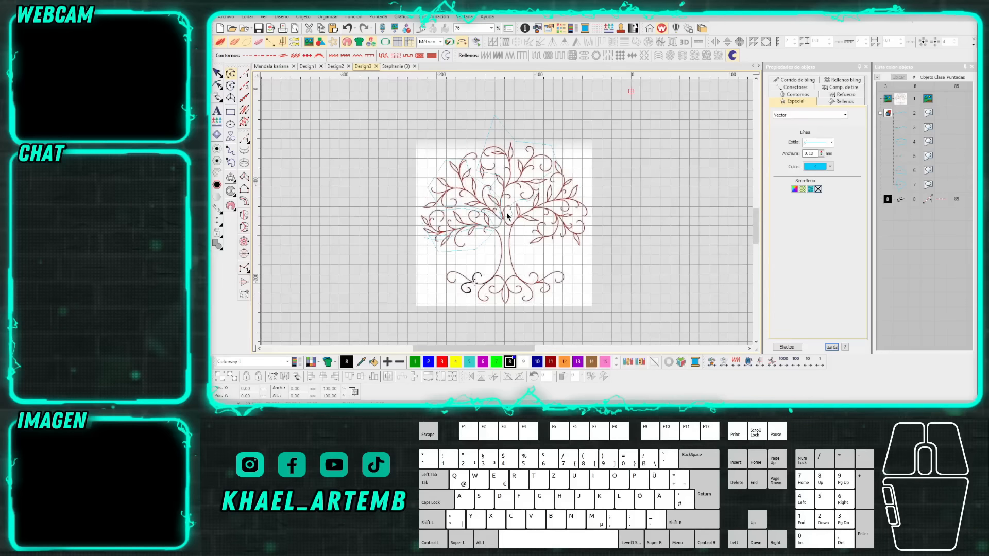
key("ctrl+z")
key("ctrl+z")
key("ctrl+z")
key("ctrl+z")
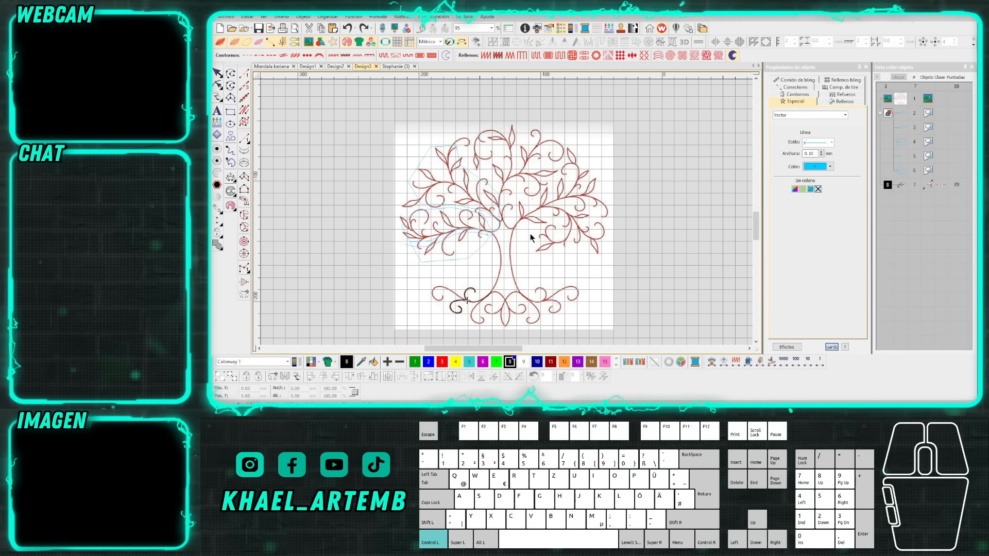
key("ctrl+z")
key("ctrl+z")
key("0")
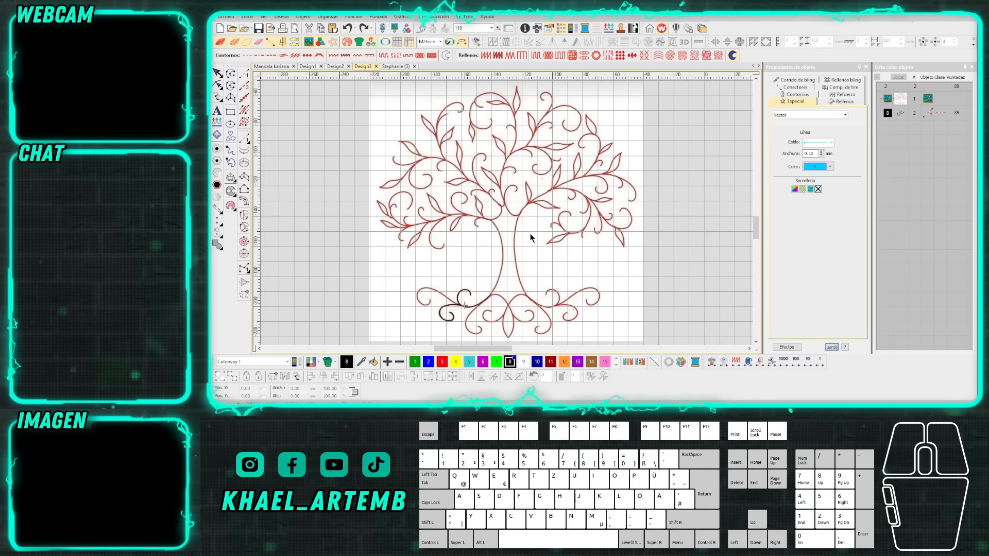
left_click(462, 297)
key("Delete")
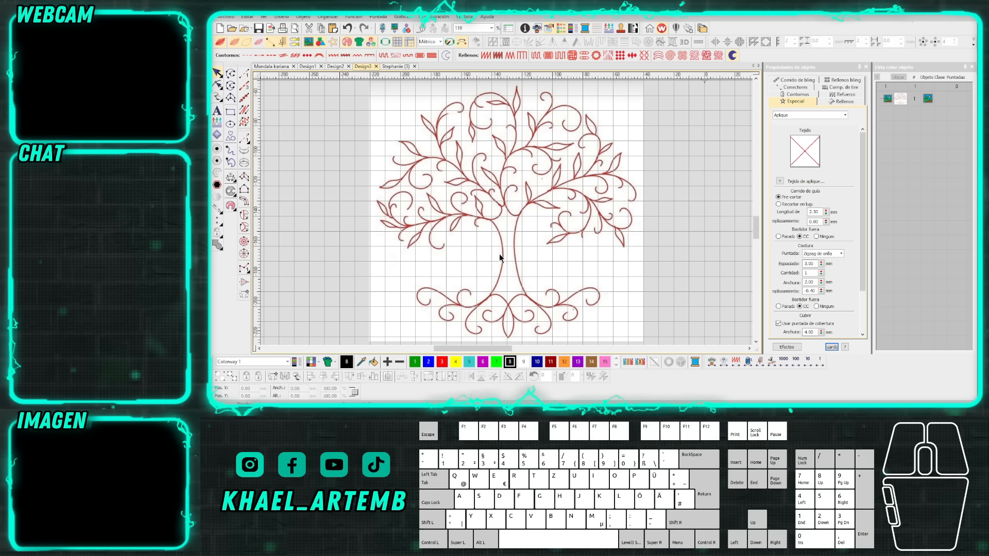
Select the tree bitmap and copy it to the clipboard at its current size.
scroll(507, 215, "up", 5)
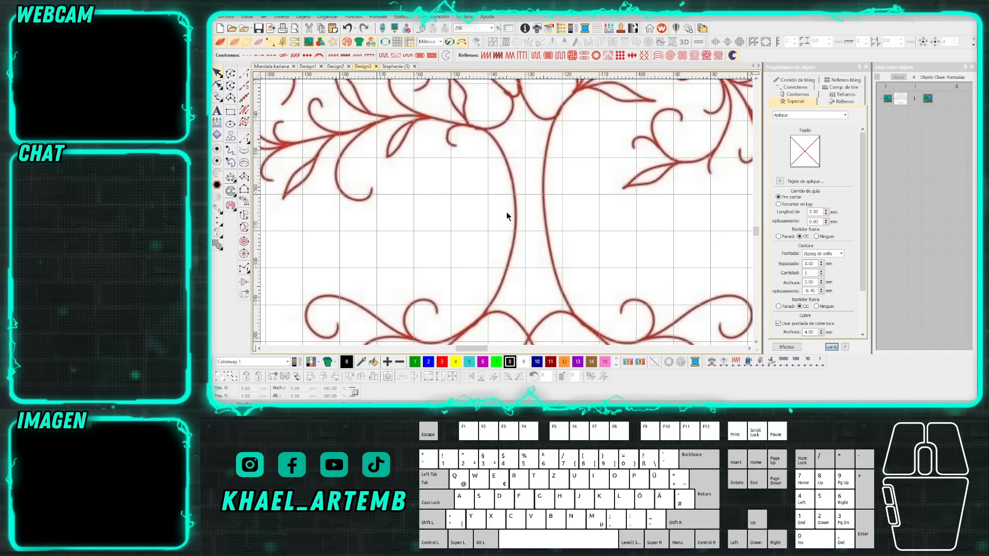
scroll(507, 217, "down", 5)
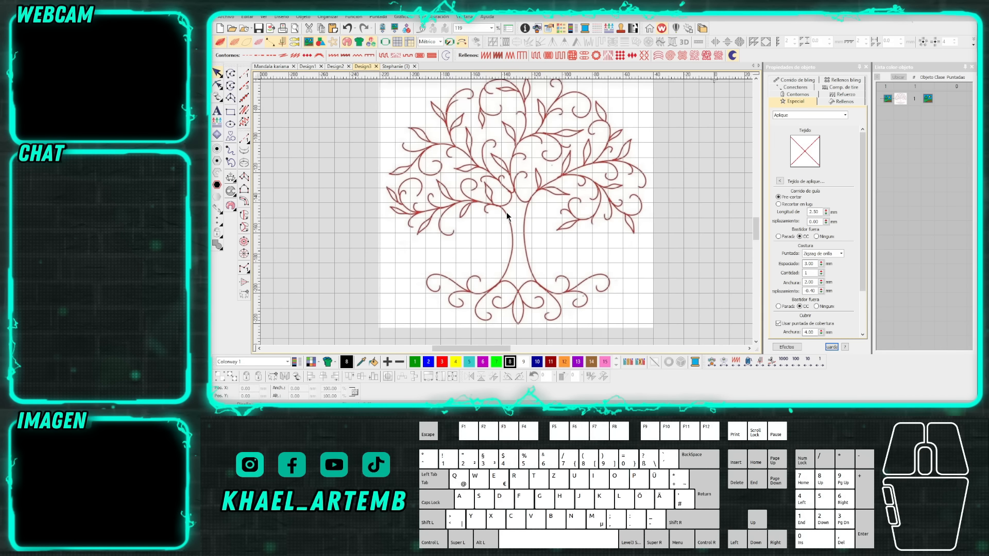
scroll(508, 216, "up", 1)
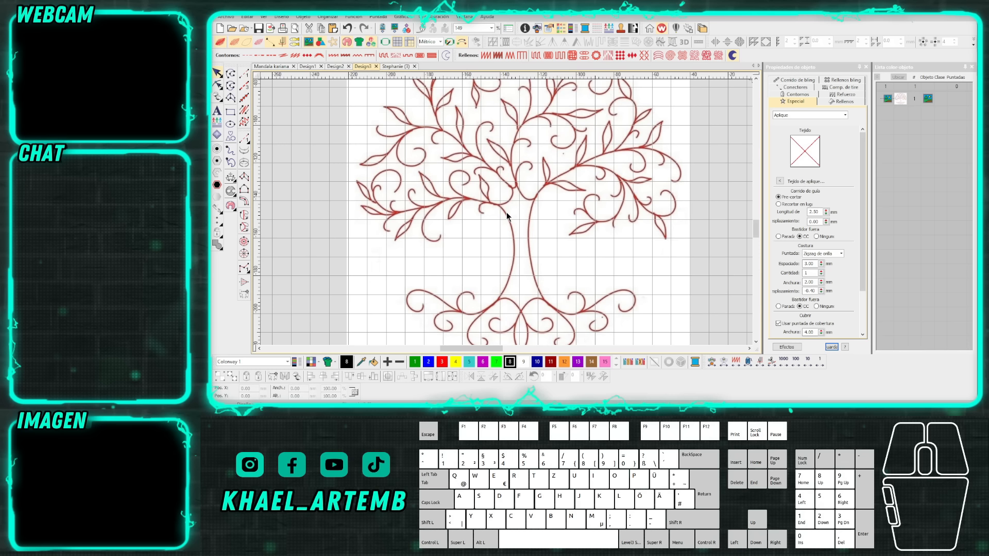
scroll(505, 212, "down", 1)
left_click(506, 212)
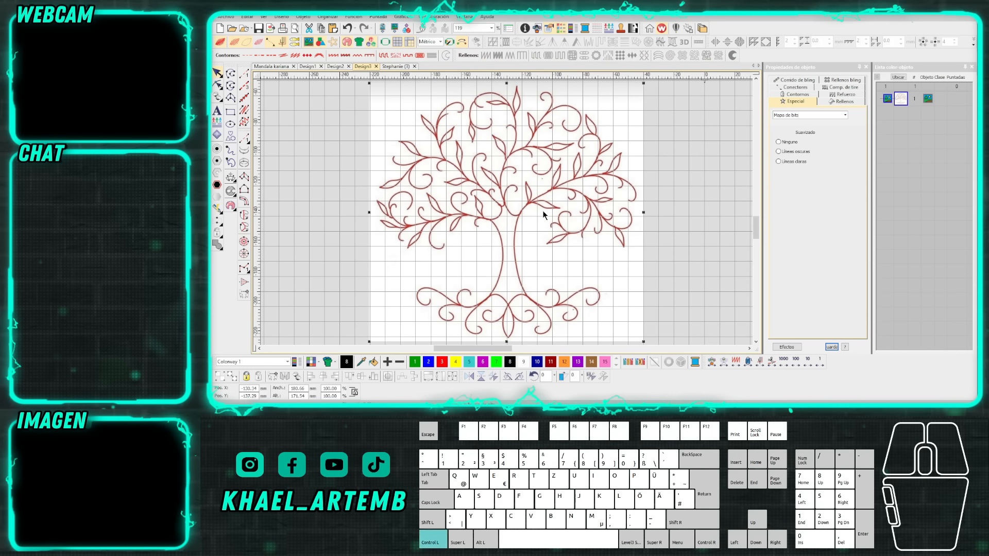
key("ctrl+c")
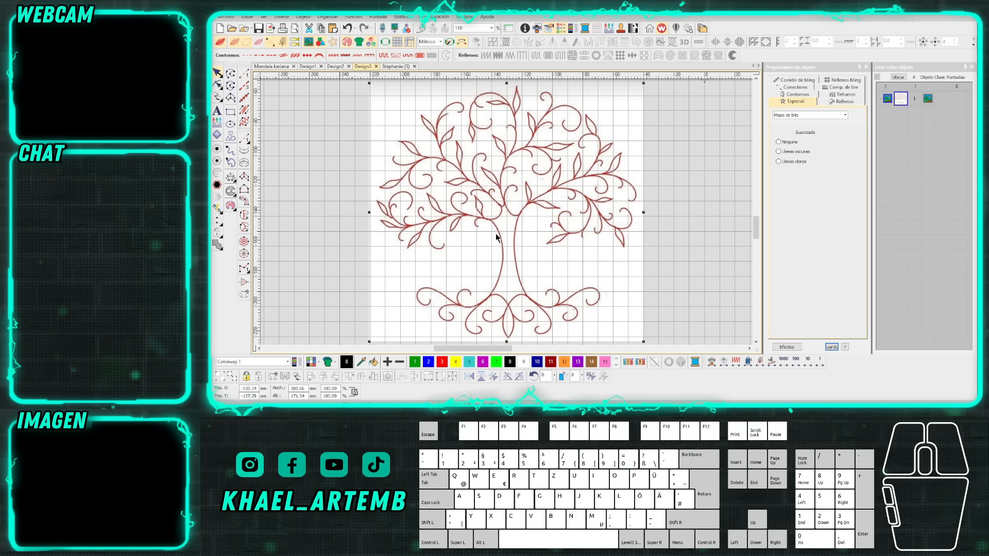
Scale the tree bitmap proportionally, first to 100 mm high and finally to 80 mm wide.
left_click(664, 216)
left_click(586, 190)
key("ctrl+c")
double_click(302, 396)
type("100")
key("Return")
scroll(463, 272, "up", 2)
double_click(298, 388)
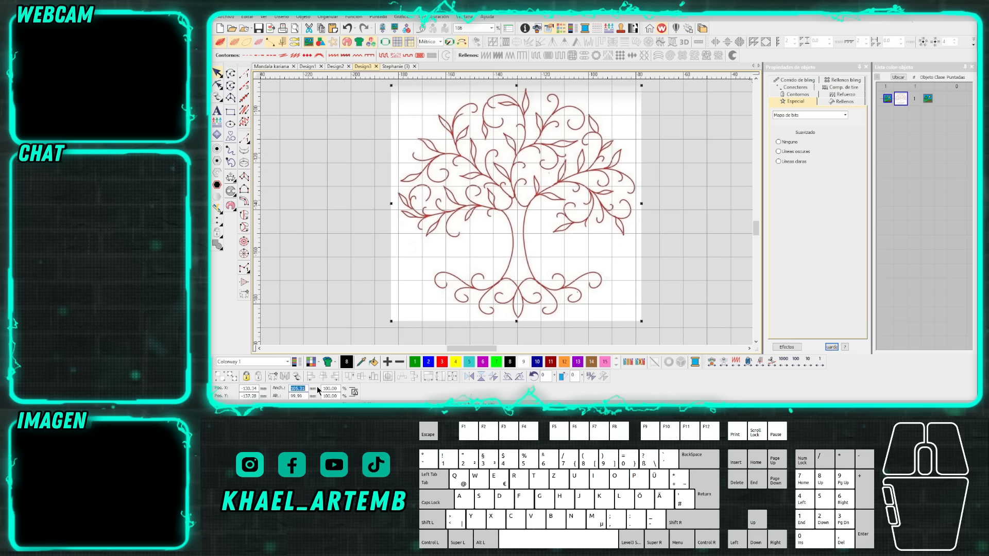
type("80")
key("Return")
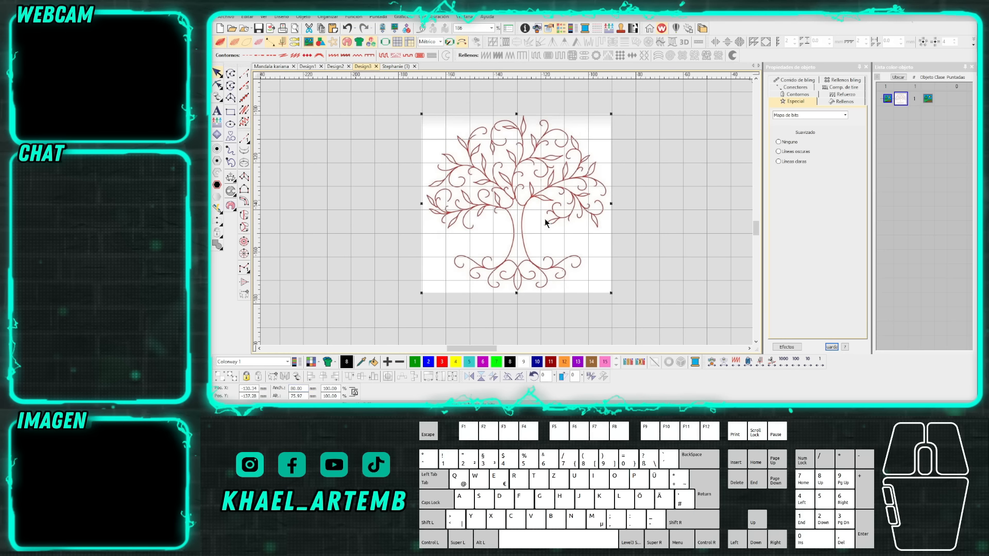
Copy the resized tree bitmap, send it to the Wilcom Octubre CLASES. group in WhatsApp Web, and return to the embroidery software.
scroll(507, 216, "up", 2)
key("ctrl+c")
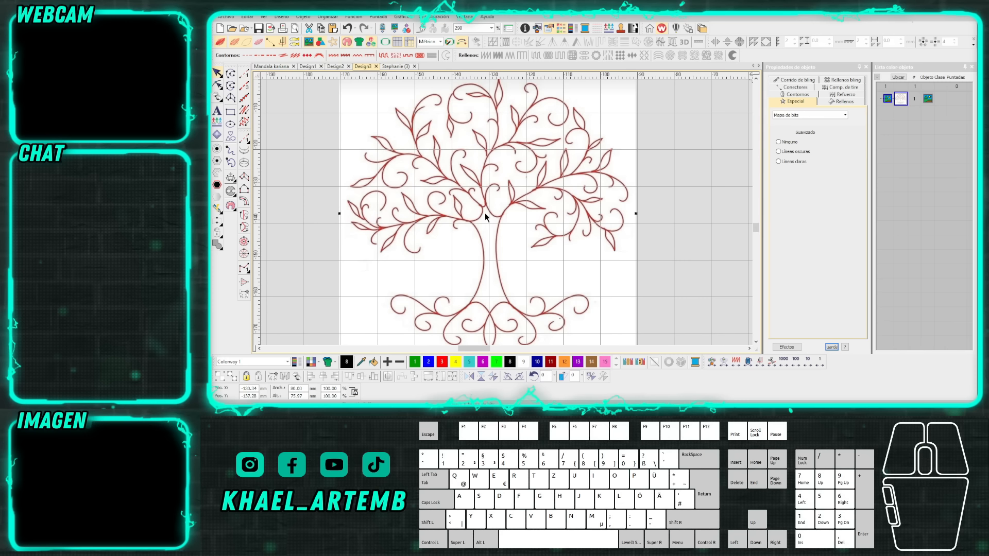
left_click(334, 408)
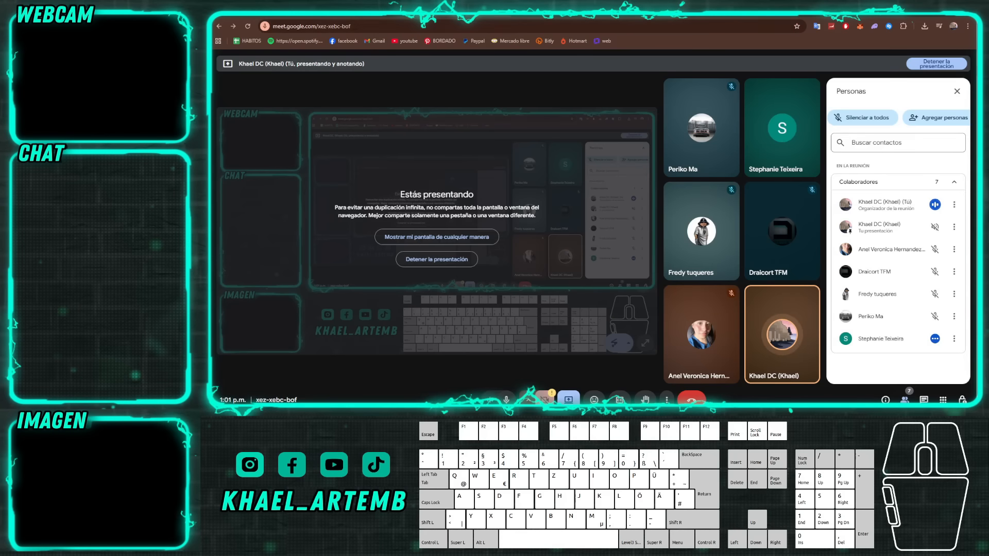
left_click(293, 11)
left_click(371, 11)
left_click(601, 393)
key("ctrl+v")
key("Return")
left_click(361, 409)
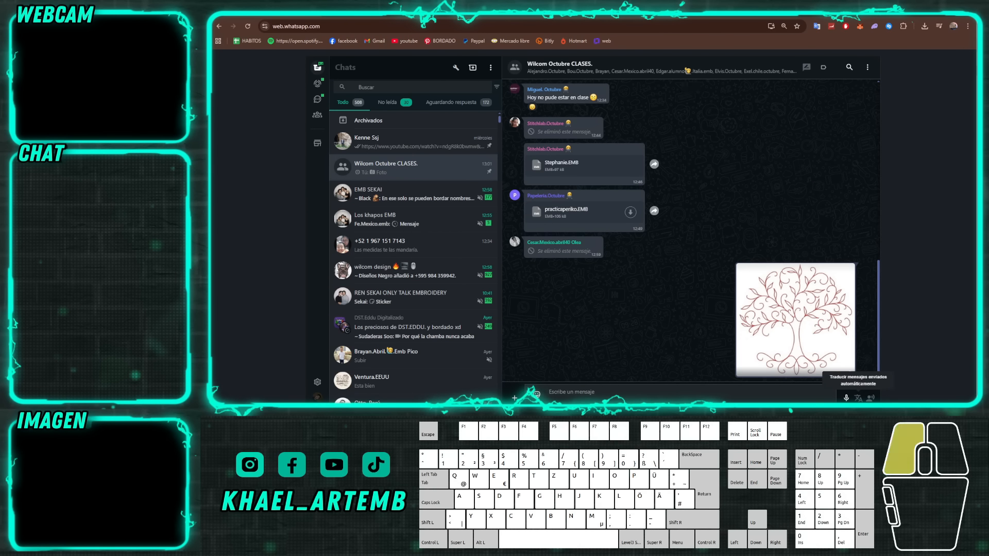
Leave the tree design and bring up the practicaperiko shield design shared in the group chat.
left_click(493, 230)
scroll(493, 229, "down", 1)
left_click(507, 215)
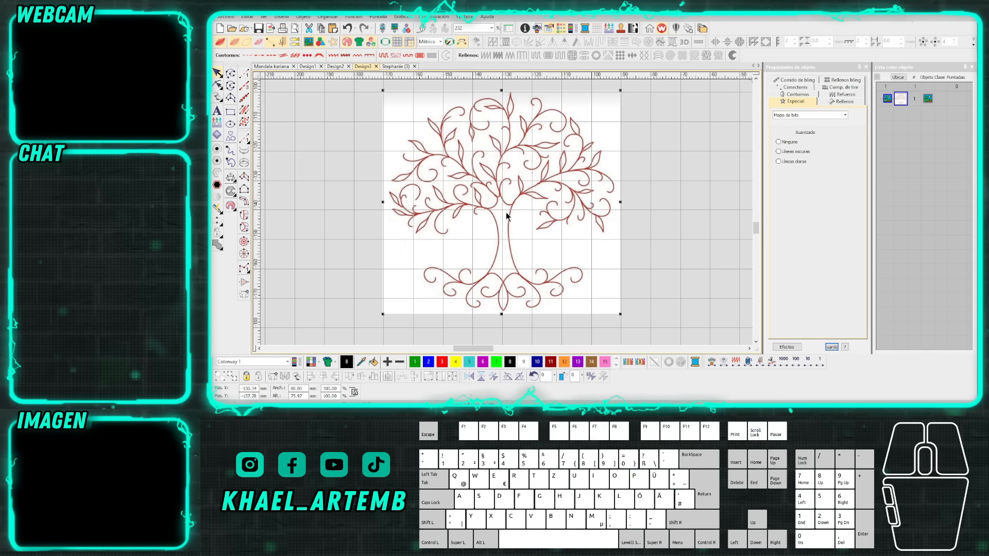
key("k")
left_click(338, 408)
left_click(318, 396)
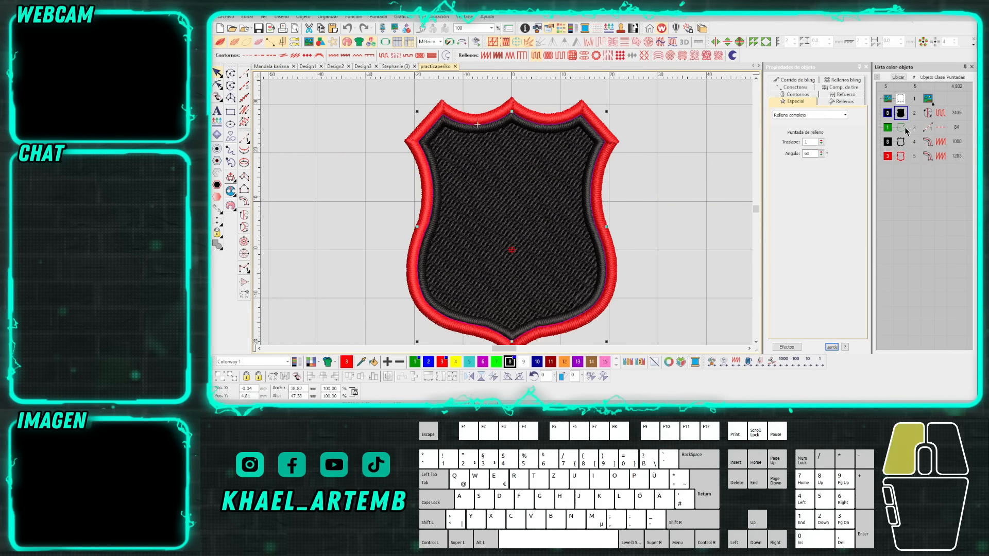
Examine the shield's objects, select the red satin border and inspect the stitching at its pointed corners.
left_click(690, 166)
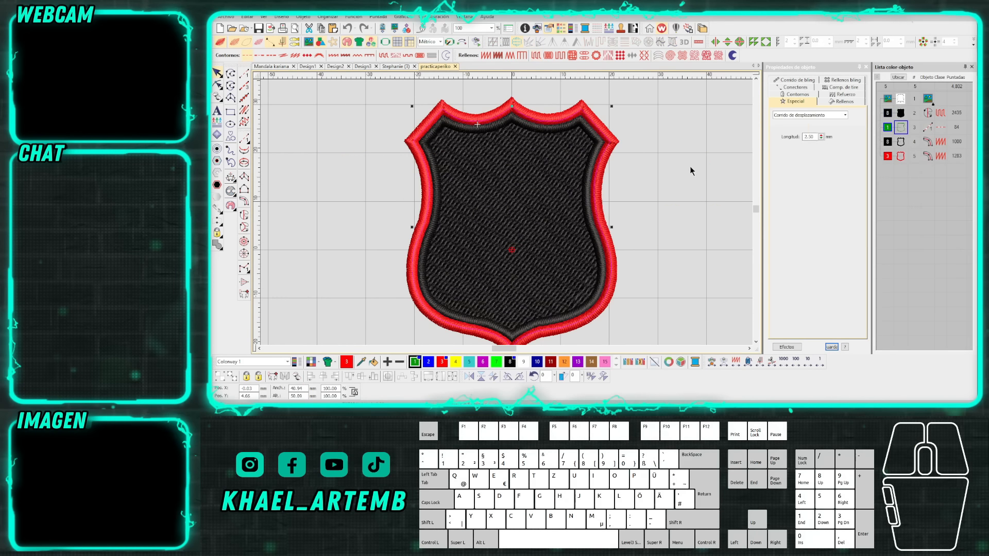
key("Escape")
left_click_drag(506, 212, 635, 263)
left_click(422, 194)
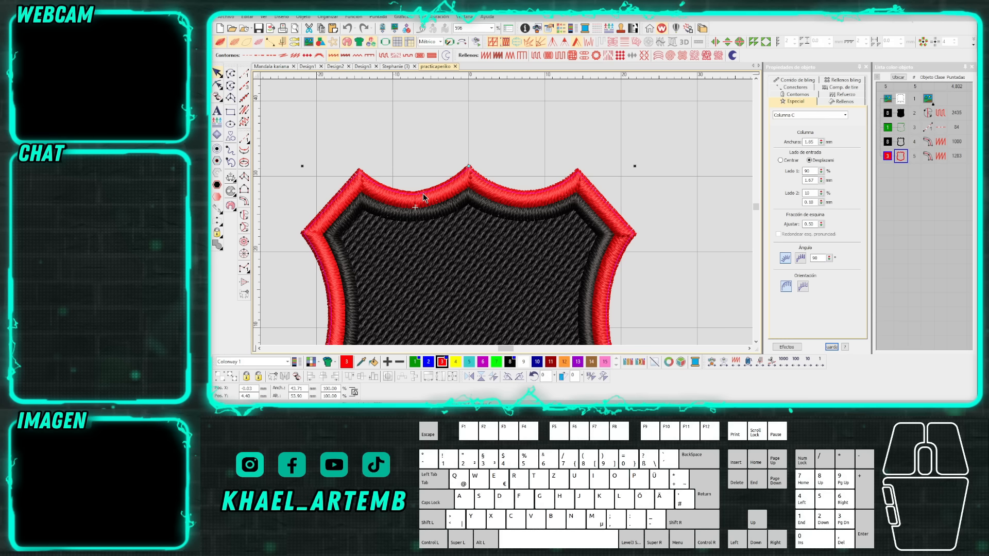
scroll(582, 200, "up", 5)
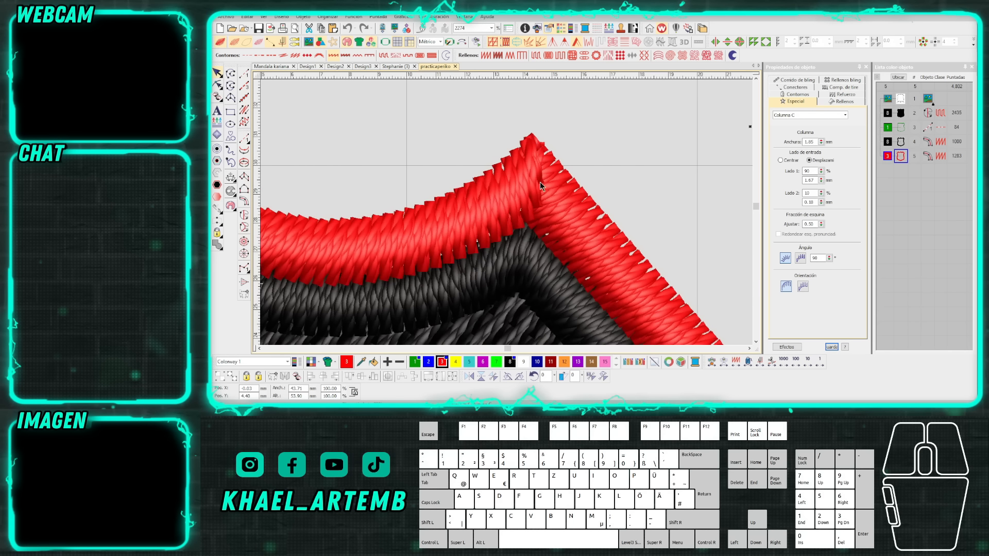
scroll(533, 203, "down", 2)
scroll(528, 223, "down", 4)
Turn off lap corners (Esquinas de traslape) in the red satin border's smart corner effects and check its points.
left_click(786, 347)
left_click(778, 216)
scroll(381, 211, "up", 4)
scroll(507, 213, "down", 2)
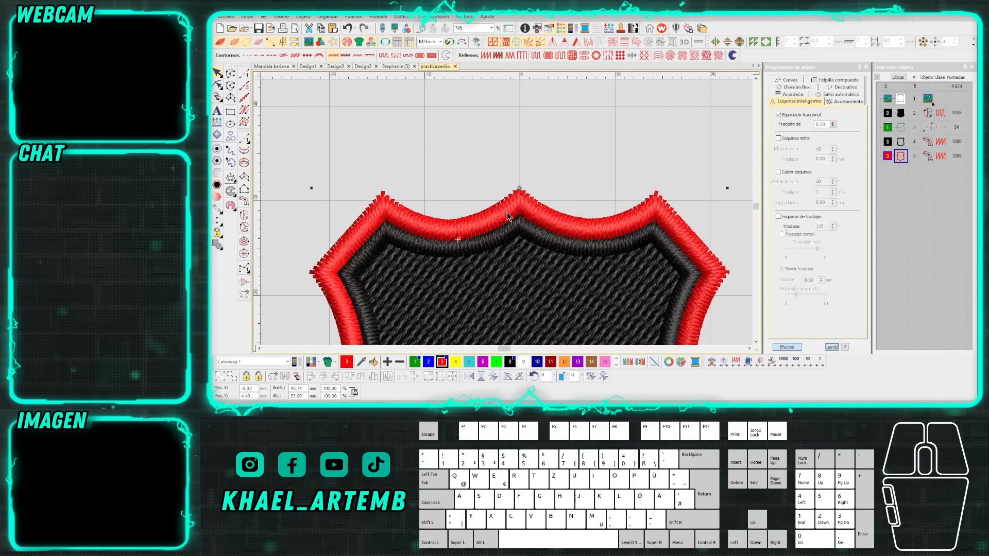
scroll(508, 217, "down", 3)
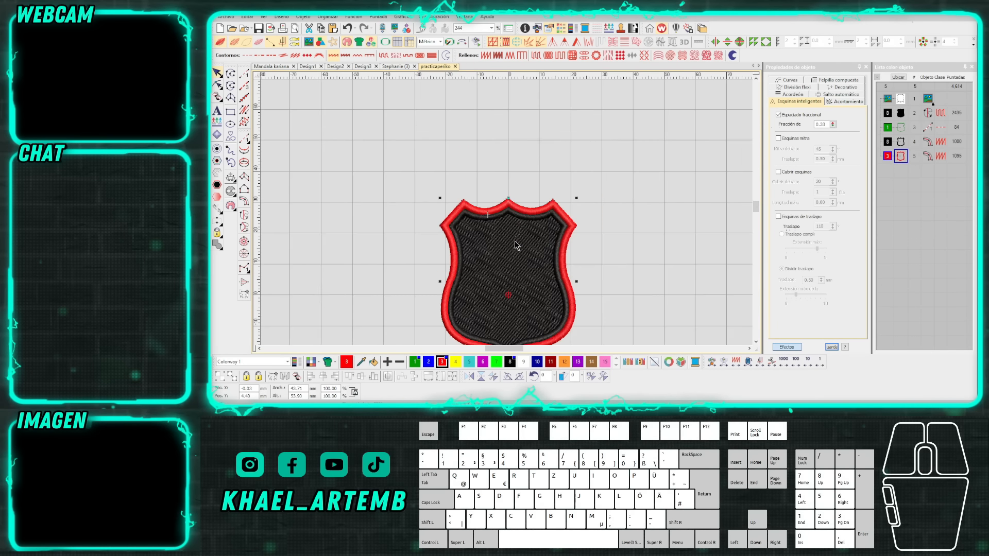
Deselect the red satin border and undo the removal of its lap corners (Esquinas de traslape).
scroll(515, 240, "up", 1)
left_click(601, 218)
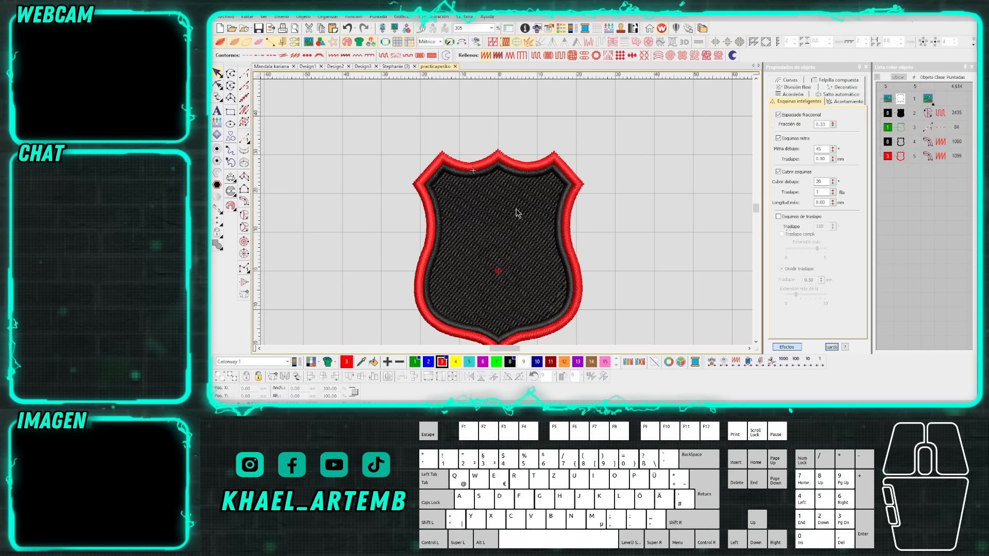
scroll(512, 210, "up", 1)
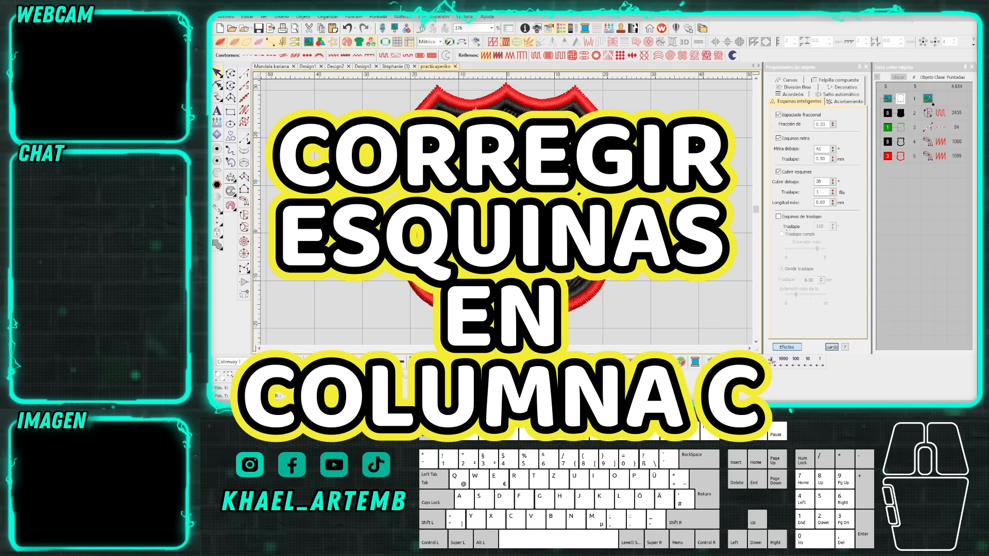
key("ctrl+z")
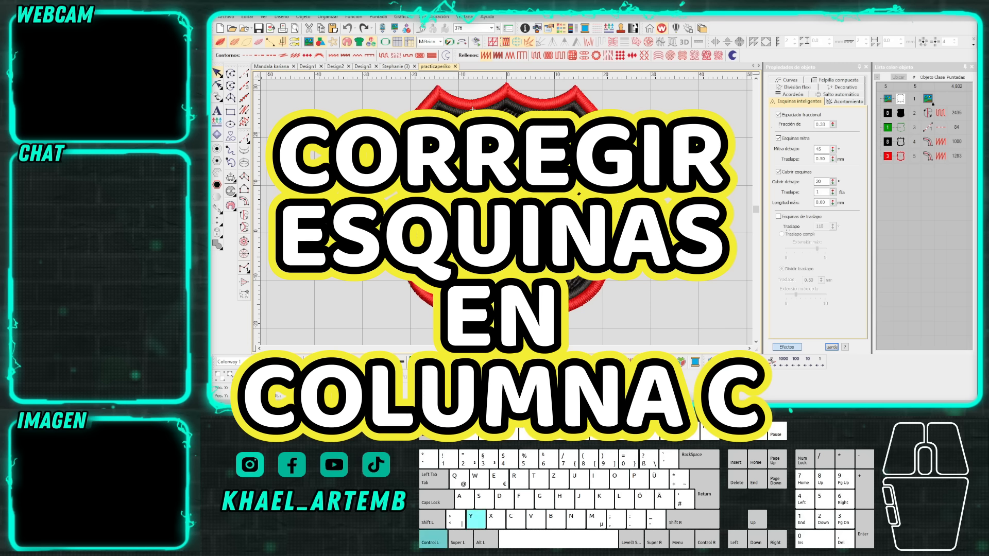
Examine the red border's stitches at the upper pointed corners with lap corners applied, in both realistic and plain stitch display.
scroll(566, 155, "up", 4)
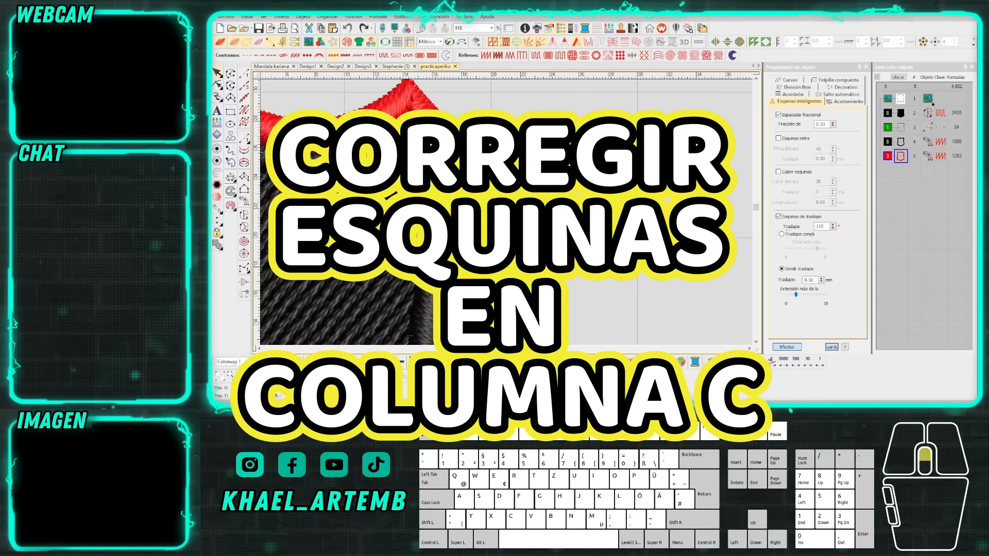
key("t")
key("t")
scroll(507, 199, "down", 4)
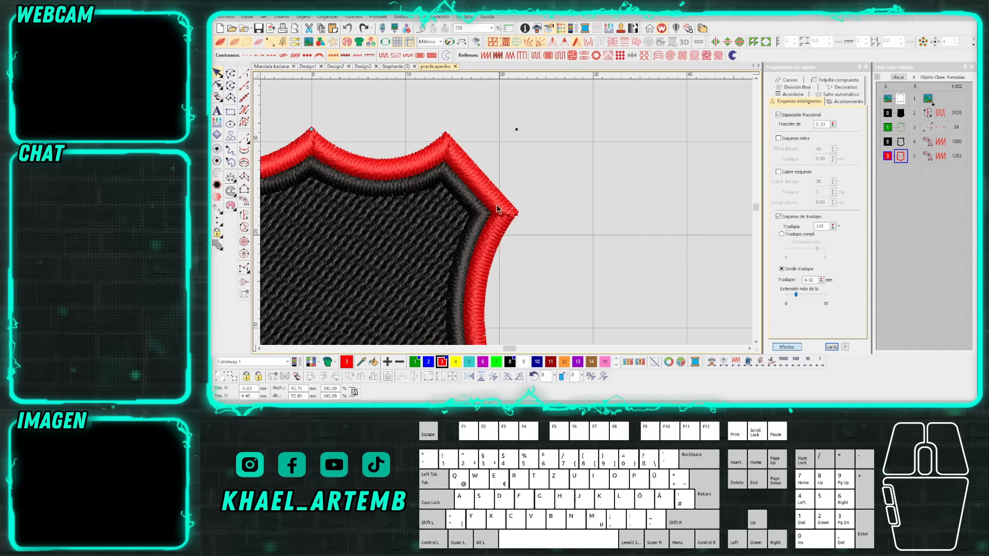
key("t")
scroll(505, 212, "up", 4)
scroll(504, 204, "up", 2)
key("t")
key("t")
scroll(520, 191, "up", 2)
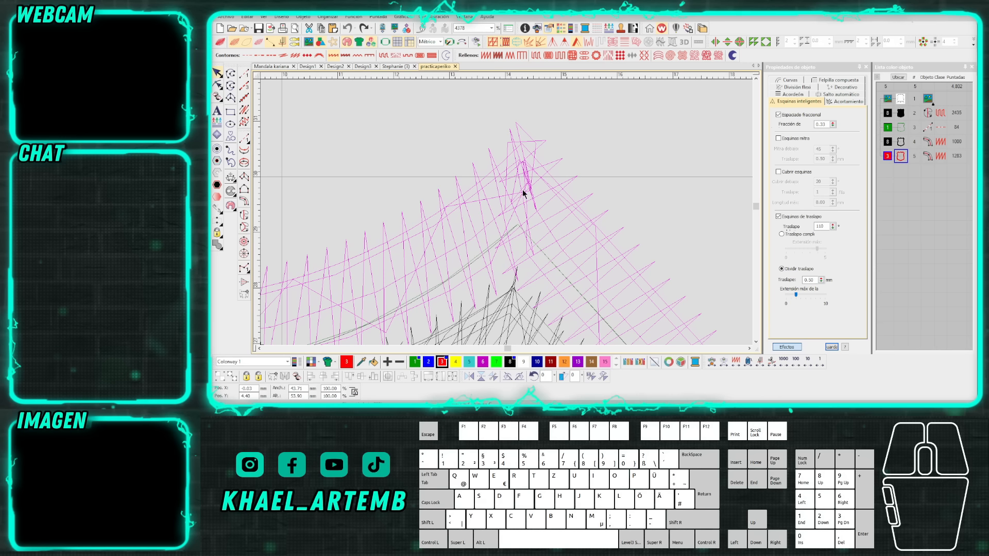
scroll(525, 185, "down", 2)
scroll(507, 215, "up", 3)
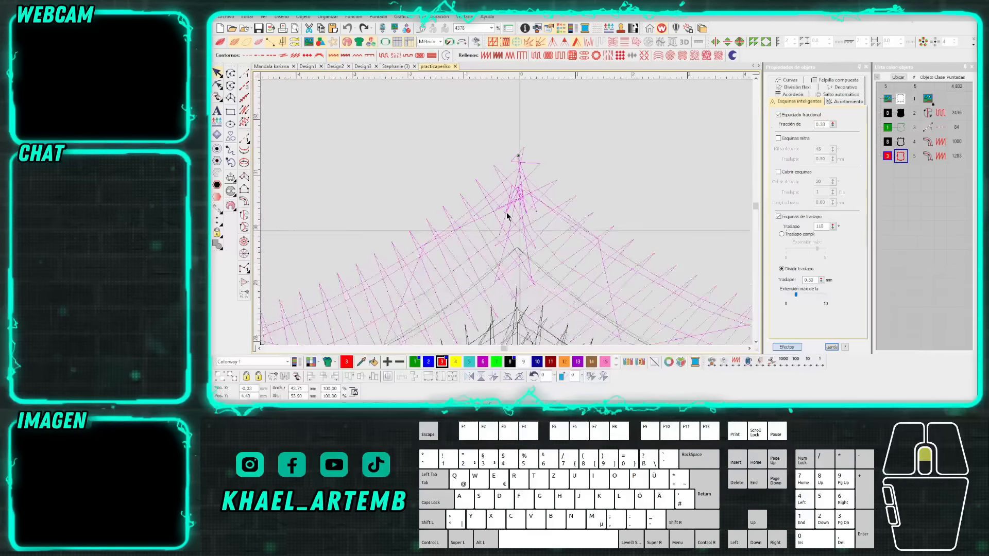
key("t")
key("t")
scroll(526, 202, "down", 3)
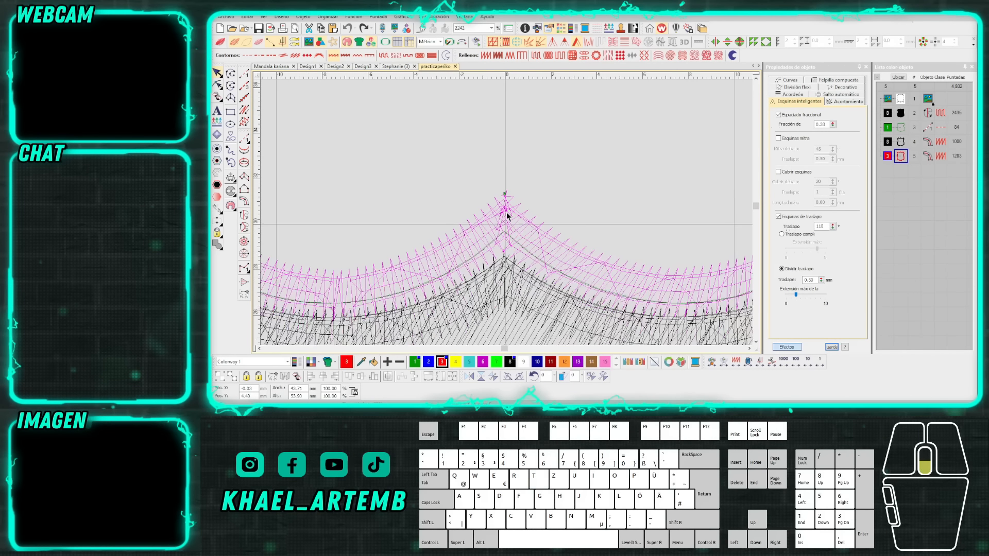
Check the stitches at the red border's points with lap corners switched off, and switch the effect back on.
left_click(576, 44)
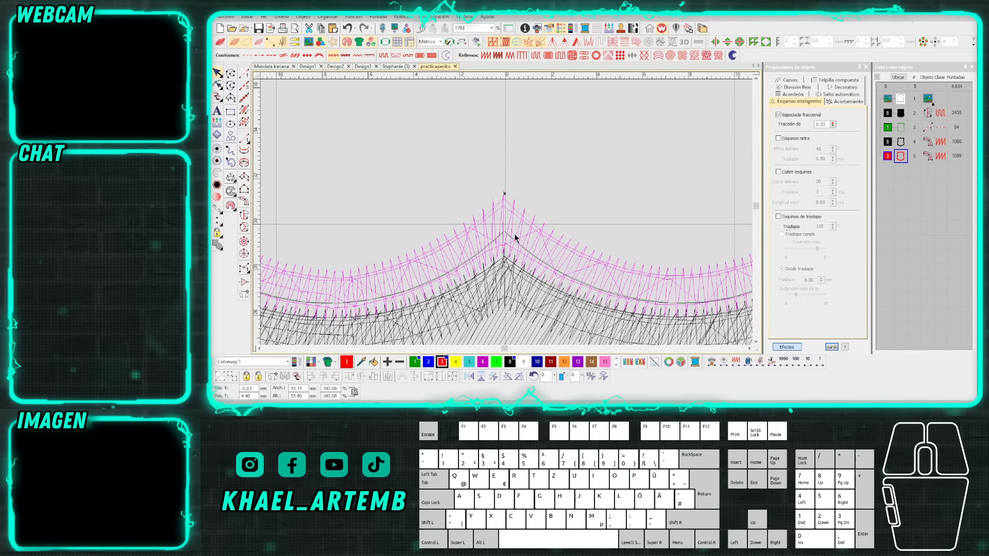
scroll(514, 233, "down", 2)
scroll(498, 219, "up", 4)
scroll(512, 215, "down", 4)
scroll(616, 225, "up", 2)
scroll(554, 150, "down", 1)
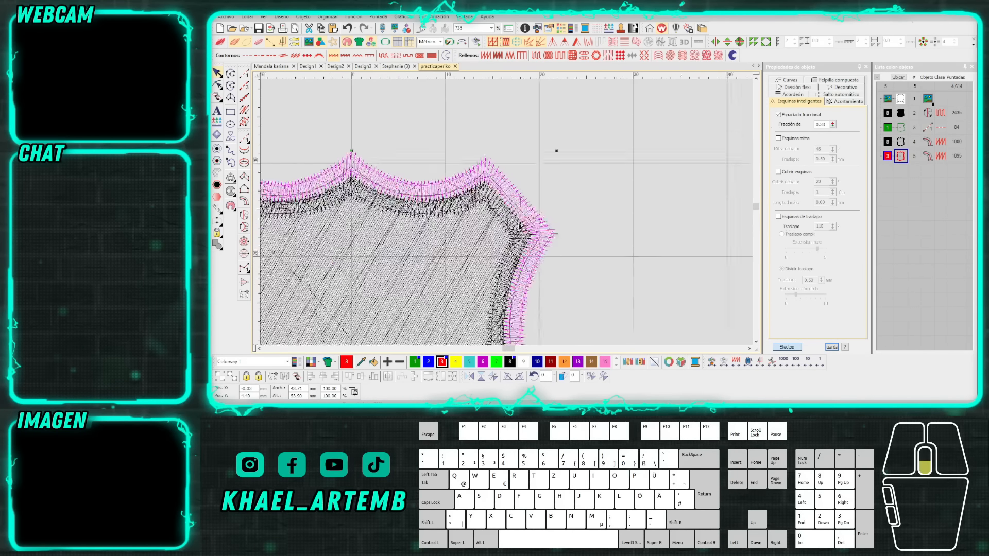
key("t")
scroll(524, 215, "down", 6)
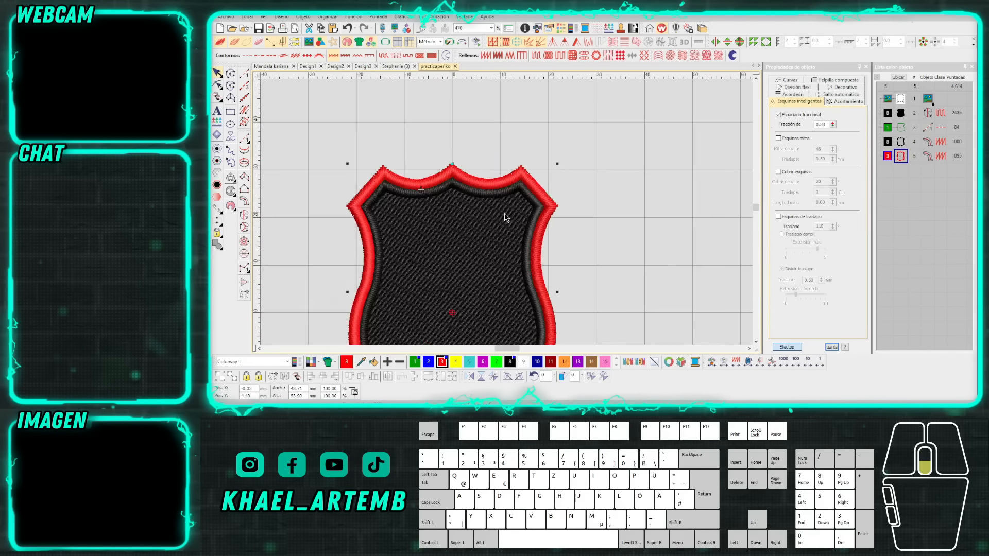
scroll(506, 215, "up", 3)
left_click(576, 42)
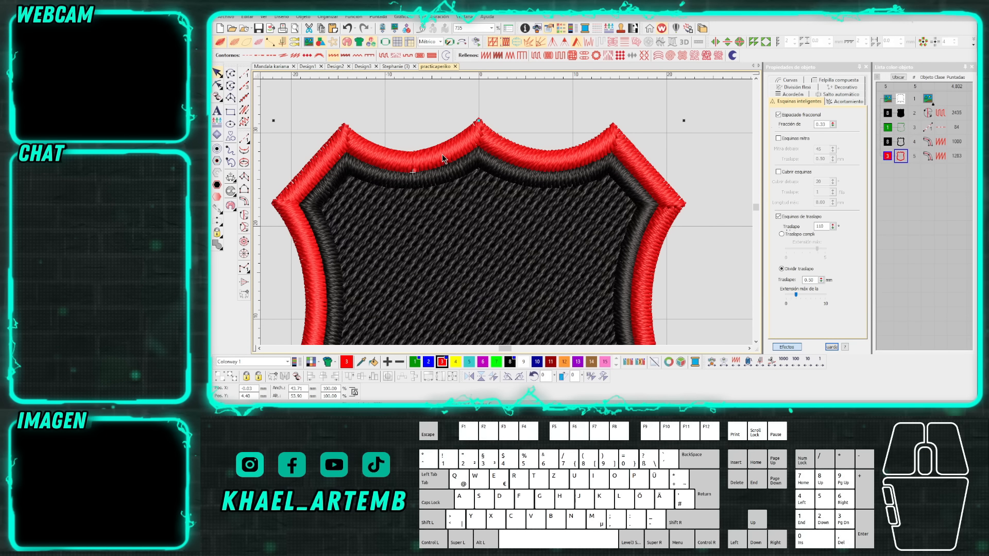
Compare the lap-corner stitching at the red border's central and side points in realistic and plain stitch display.
scroll(442, 156, "up", 1)
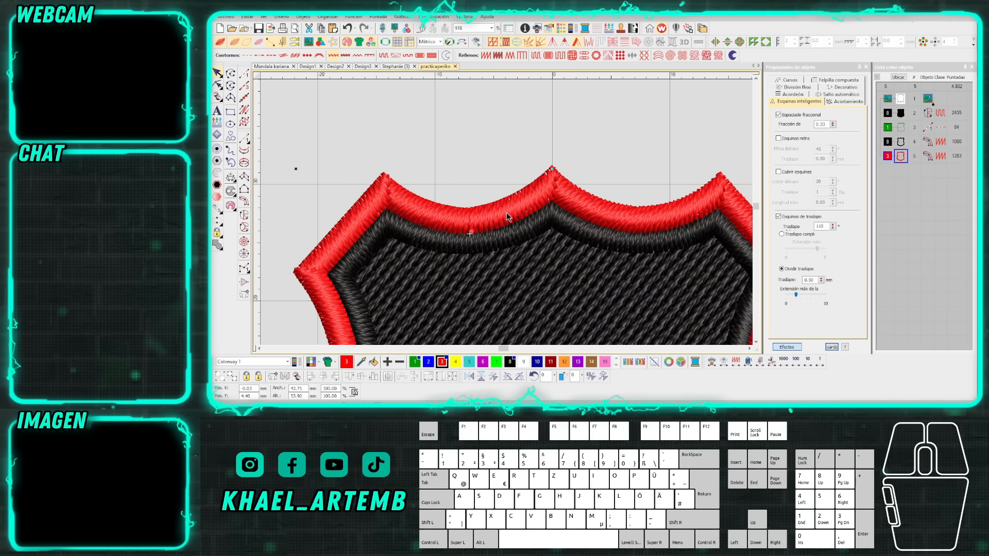
key("t")
scroll(507, 216, "up", 1)
key("t")
scroll(507, 215, "up", 4)
key("t")
key("t")
key("t")
scroll(507, 212, "up", 3)
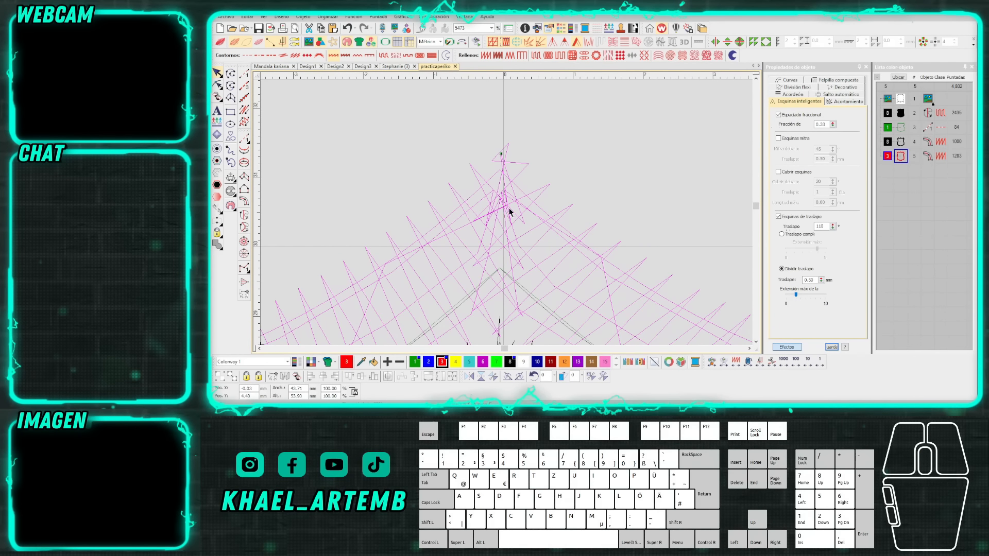
scroll(508, 211, "down", 4)
scroll(506, 214, "up", 4)
scroll(507, 216, "up", 1)
scroll(535, 218, "down", 8)
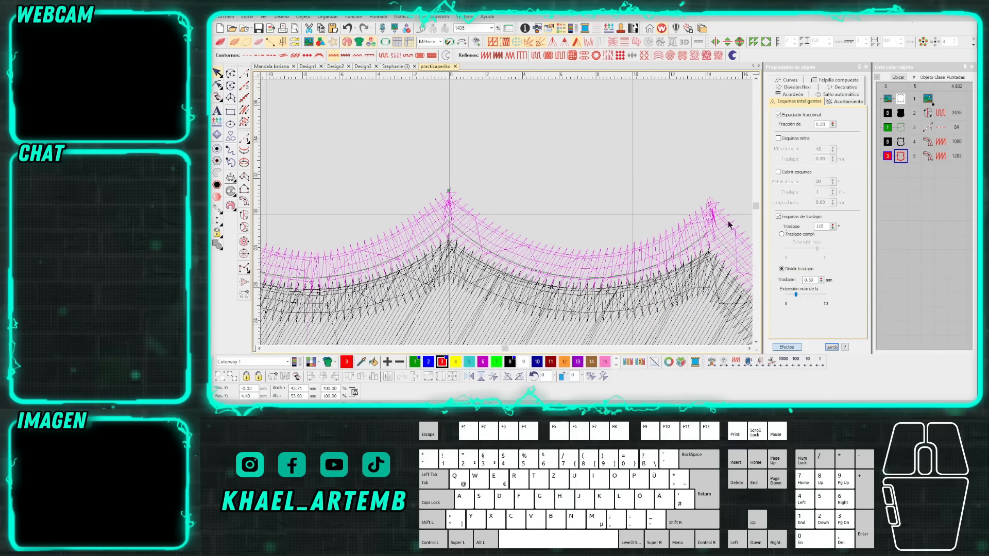
scroll(511, 219, "up", 2)
key("t")
scroll(507, 215, "down", 5)
scroll(507, 216, "down", 1)
scroll(507, 216, "up", 1)
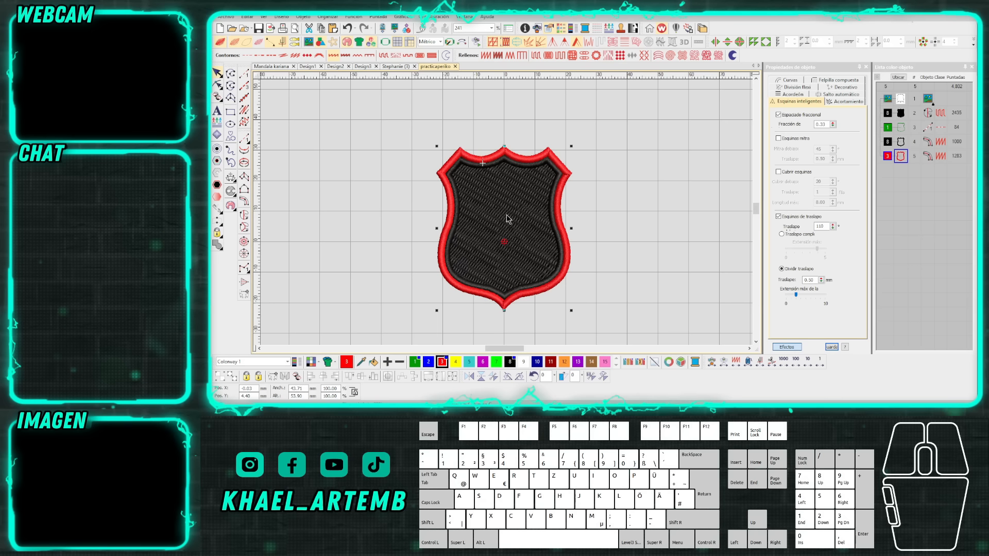
Duplicate the red border to the right of the shield and reshape the copy's upper right corner into a long, narrow tip.
mouse_move(563, 209)
left_mouse_down()
mouse_move(670, 205)
mouse_move(649, 209)
left_mouse_up()
scroll(649, 209, "up", 2)
key("h")
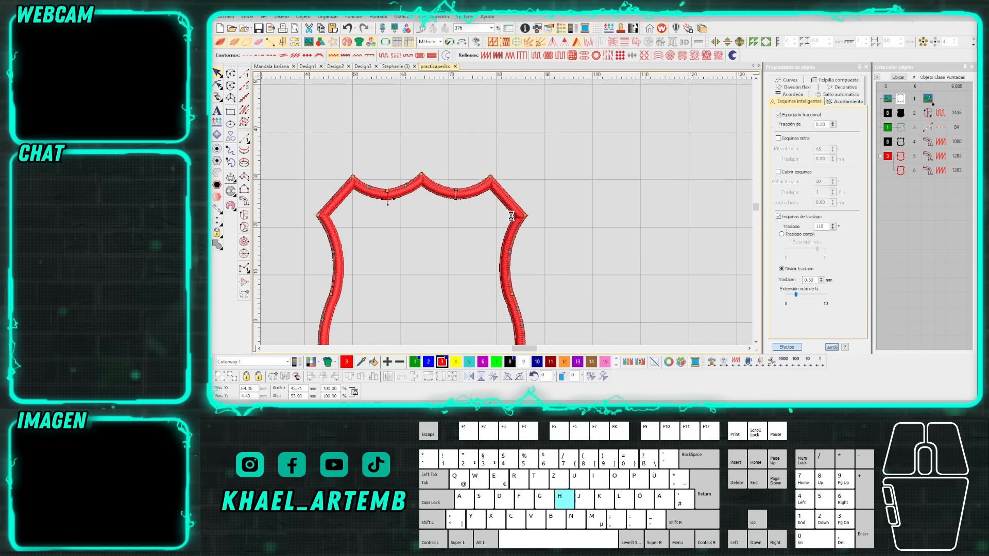
left_click_drag(525, 216, 600, 199)
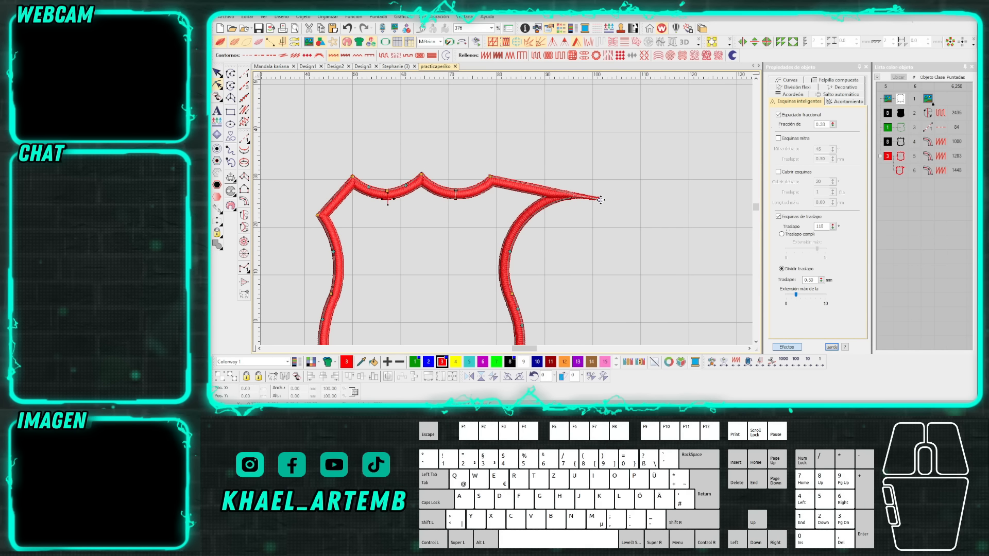
key("Escape")
Shorten the tip slightly on the copied red border by reshaping its end point inward.
scroll(562, 204, "up", 3)
left_click(507, 216)
scroll(507, 216, "up", 1)
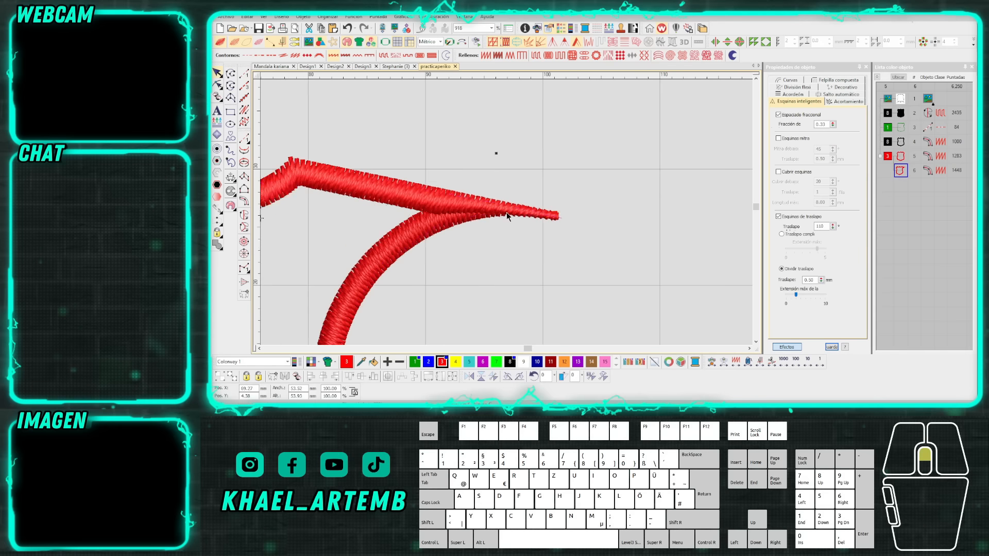
scroll(506, 212, "up", 1)
key("h")
left_click_drag(572, 219, 529, 211)
key("Escape")
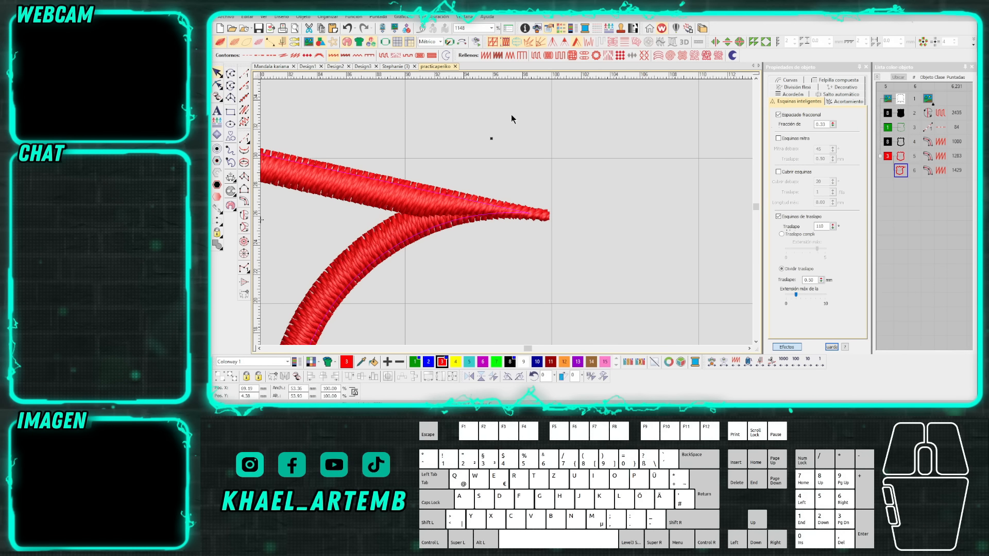
Replace the copied border's lap corners with mitre corners (Esquinas retro) and cap corners (Cubrir esquinas).
left_click(579, 43)
scroll(507, 215, "down", 4)
scroll(507, 215, "up", 3)
key("t")
key("t")
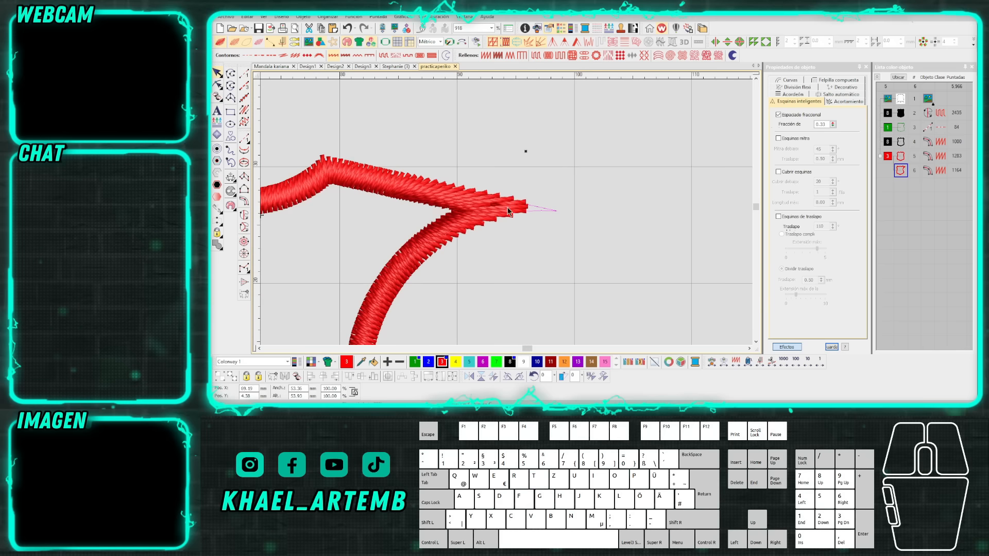
left_click(568, 43)
left_click(558, 40)
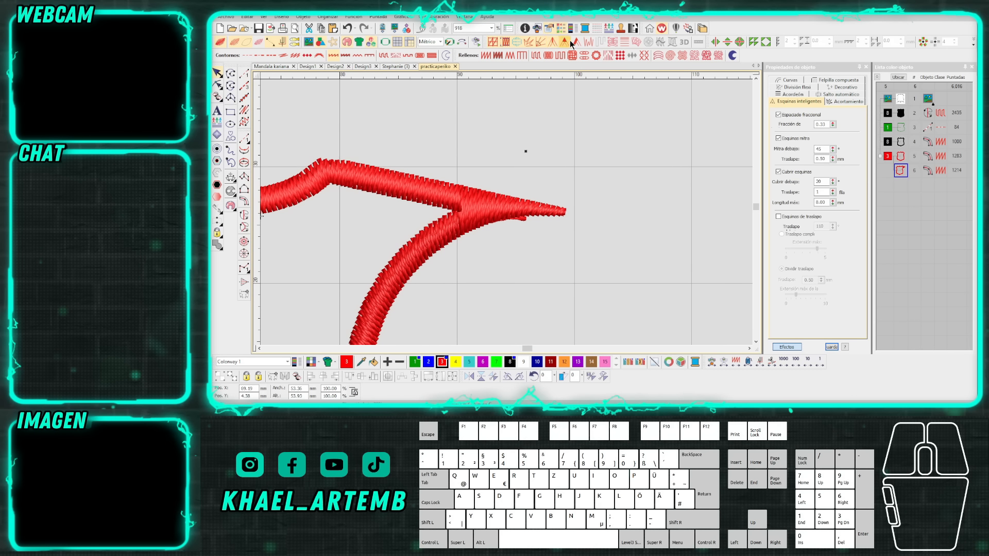
Duplicate the pointed border just below itself, apply lap corners to the new copy and examine the stitches at its tip.
mouse_move(501, 208)
left_mouse_down()
mouse_move(610, 258)
mouse_move(468, 247)
mouse_move(505, 254)
left_mouse_up()
left_click(575, 41)
scroll(508, 215, "up", 1)
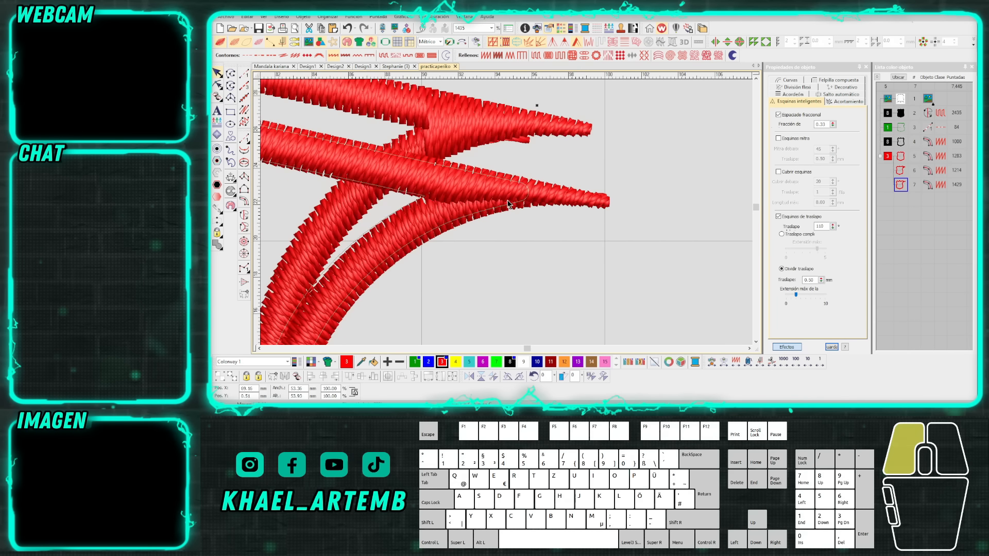
scroll(508, 215, "down", 3)
left_click(562, 221)
scroll(513, 215, "up", 12)
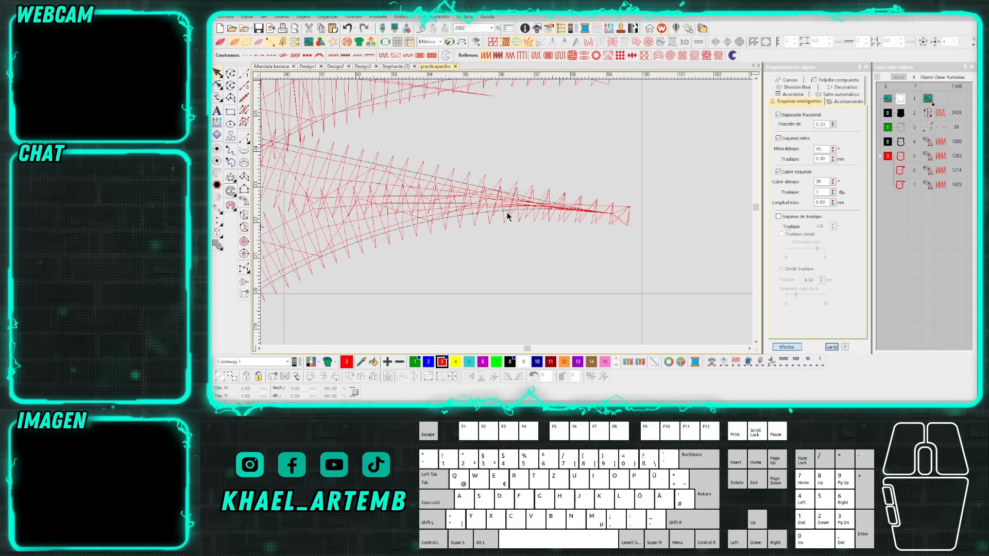
scroll(504, 216, "down", 2)
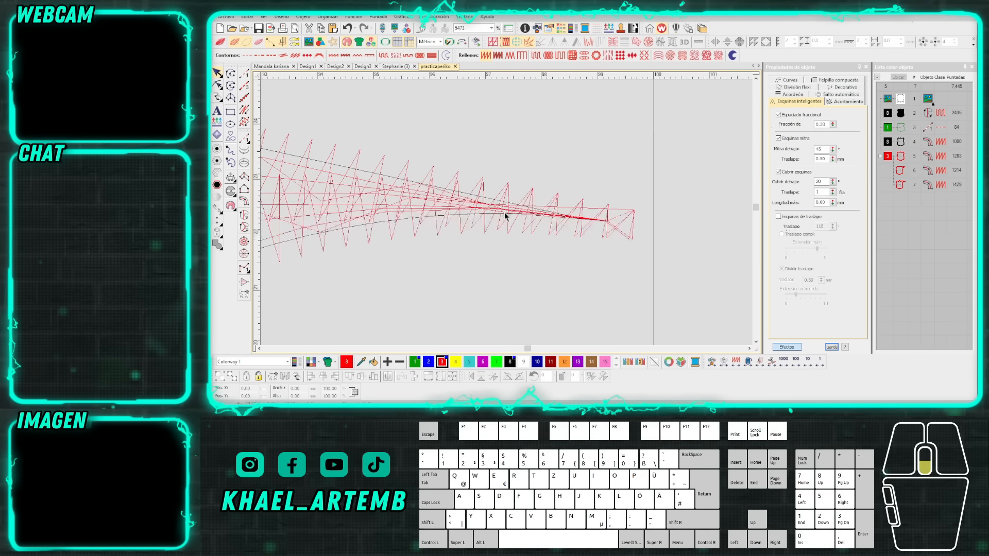
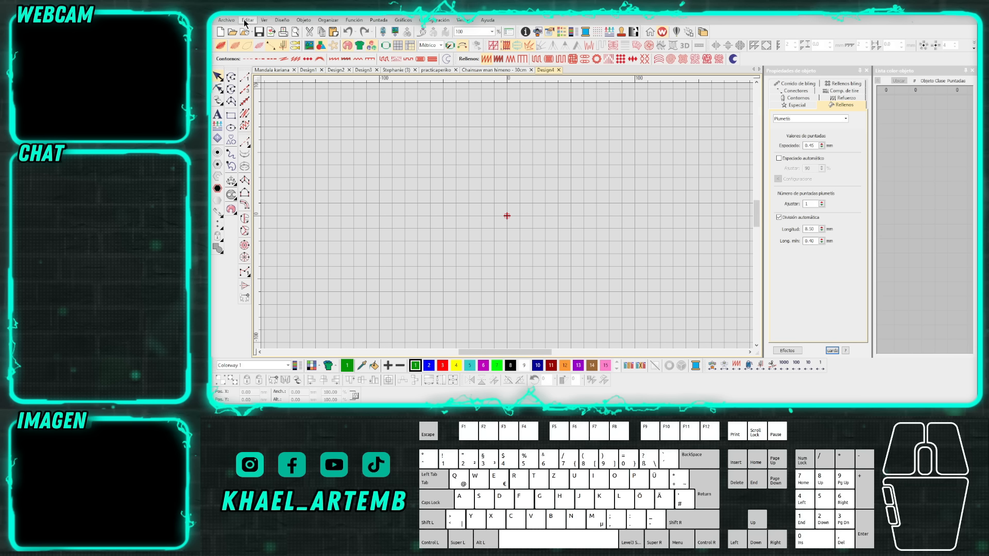
Draw a large green four-sided shape with a curved lower edge and Plumetís satin fill in Design5.
left_click(461, 126)
left_click_drag(468, 164, 546, 279)
left_click(580, 261)
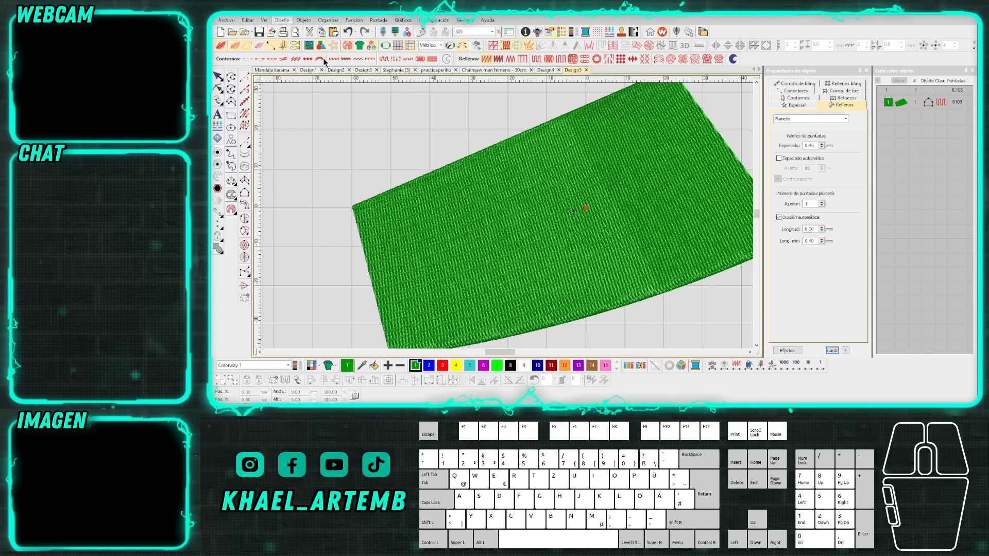
scroll(515, 220, "down", 3)
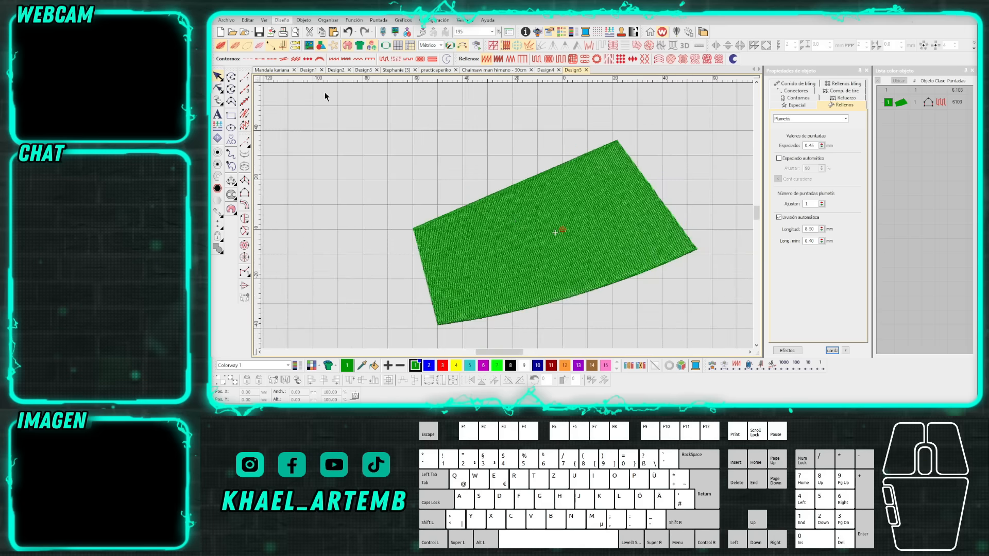
left_click(616, 219)
left_click(616, 224)
left_click(648, 179)
left_click(502, 144)
left_click(291, 21)
left_click(306, 52)
left_click(555, 174)
left_click(556, 173)
left_click(555, 232)
left_click(555, 232)
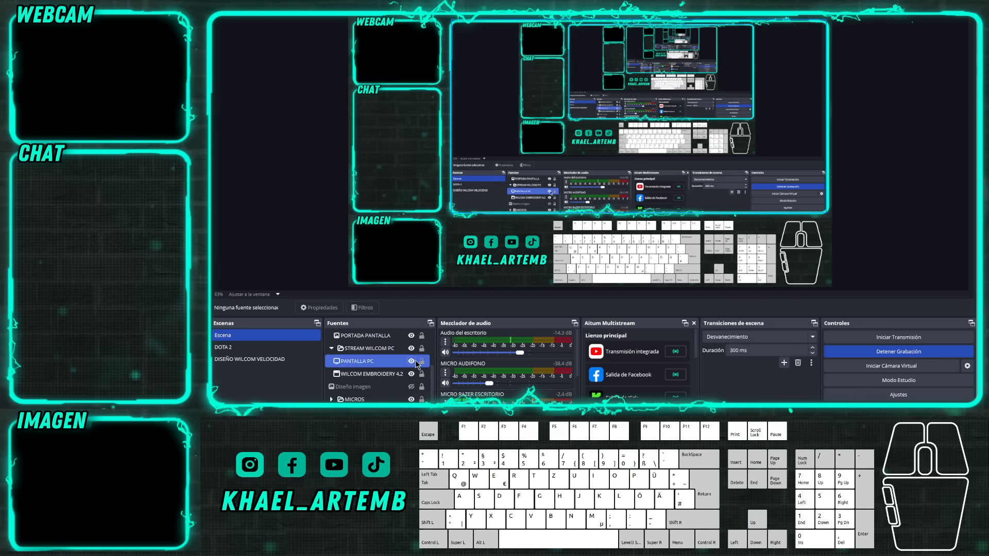
key("alt+Tab")
key("Escape")
key("Escape")
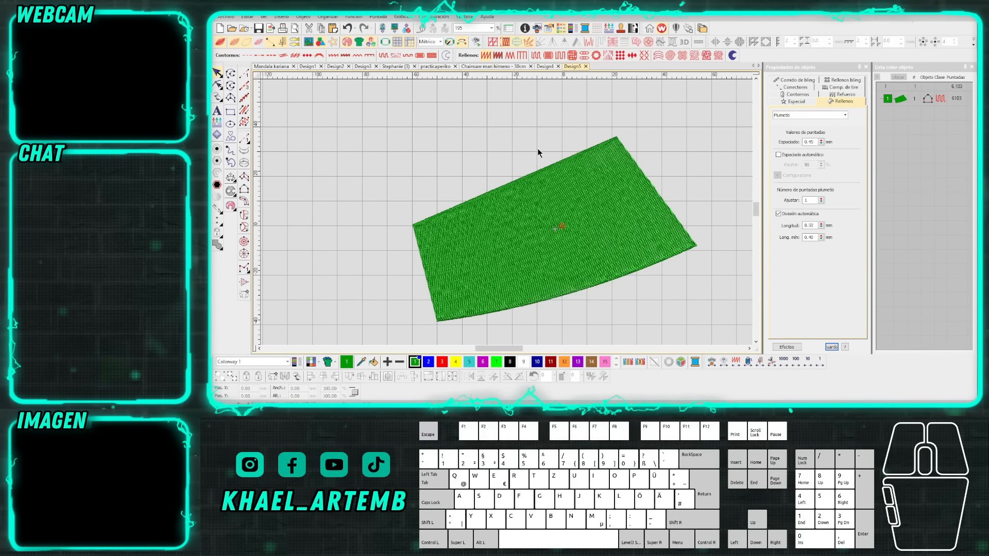
Fit the green shape in view, check the small-stitch removal settings (Eliminar puntadas pequeñas) and close them without changes.
key("0")
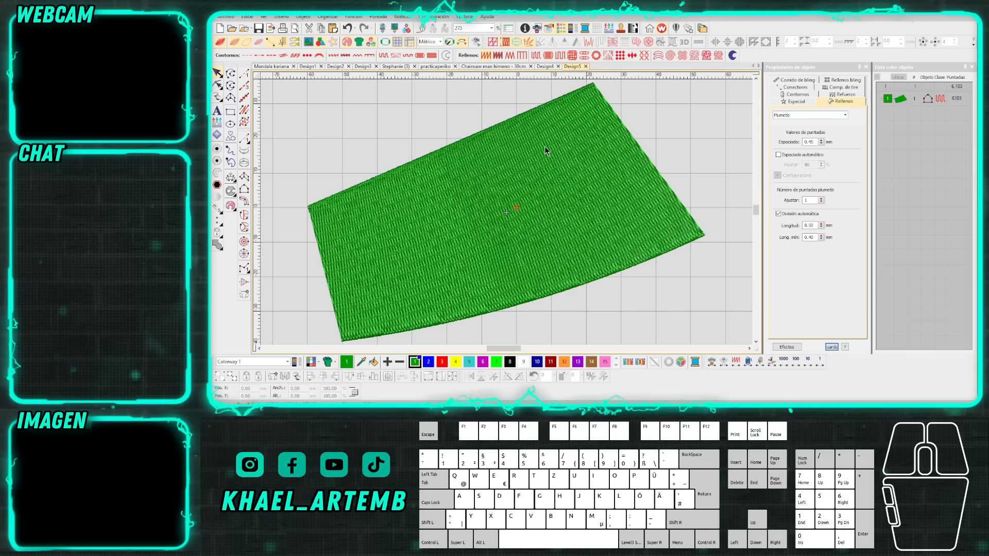
left_click(282, 16)
left_click(314, 93)
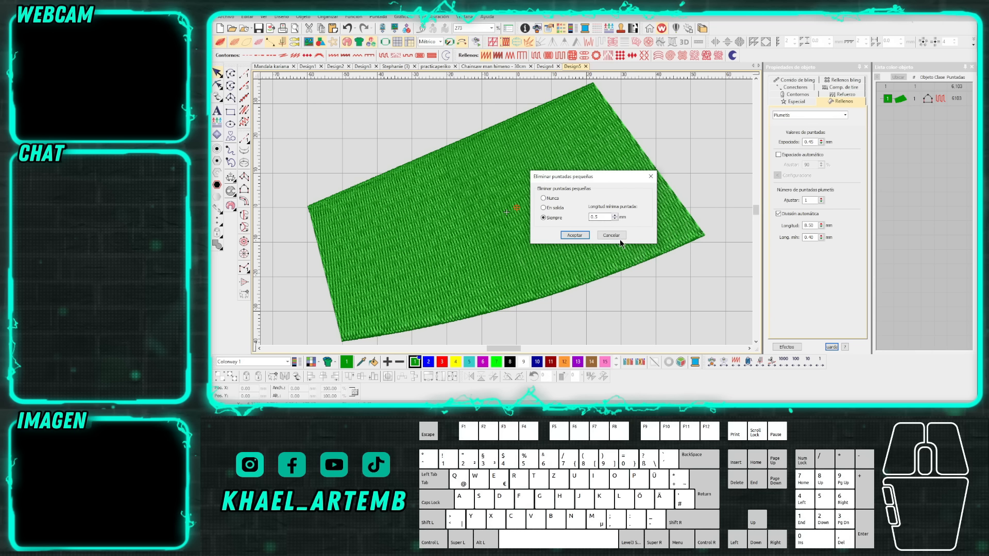
left_click(649, 176)
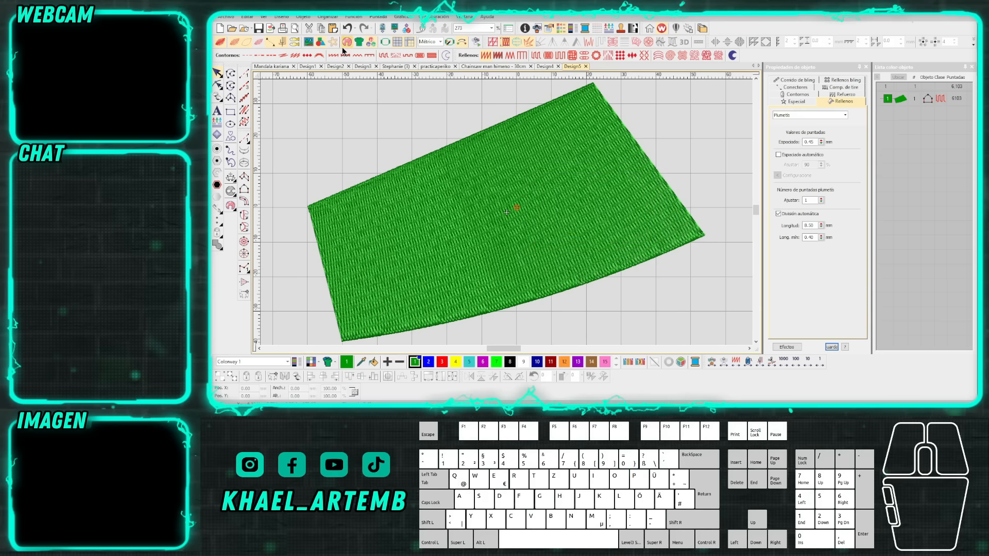
Examine the minimum stitch (Puntada mínima) value in the machine format settings and close them without changes.
left_click(304, 17)
mouse_move(286, 17)
left_click(308, 52)
left_click_drag(557, 169, 548, 169)
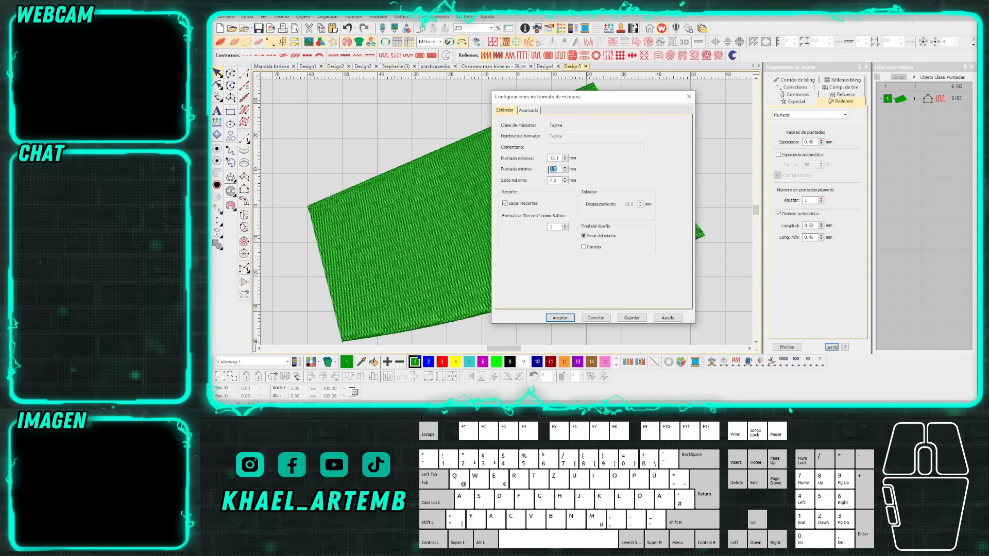
left_click_drag(561, 99, 568, 95)
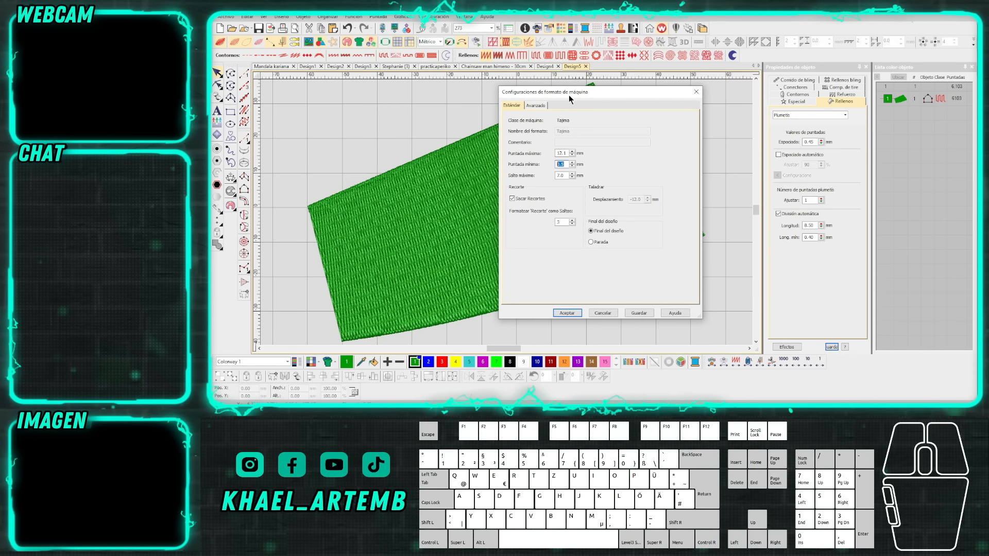
left_click(564, 165)
left_click(517, 106)
left_click(694, 96)
Select Happy as the design's machine format.
left_click(303, 16)
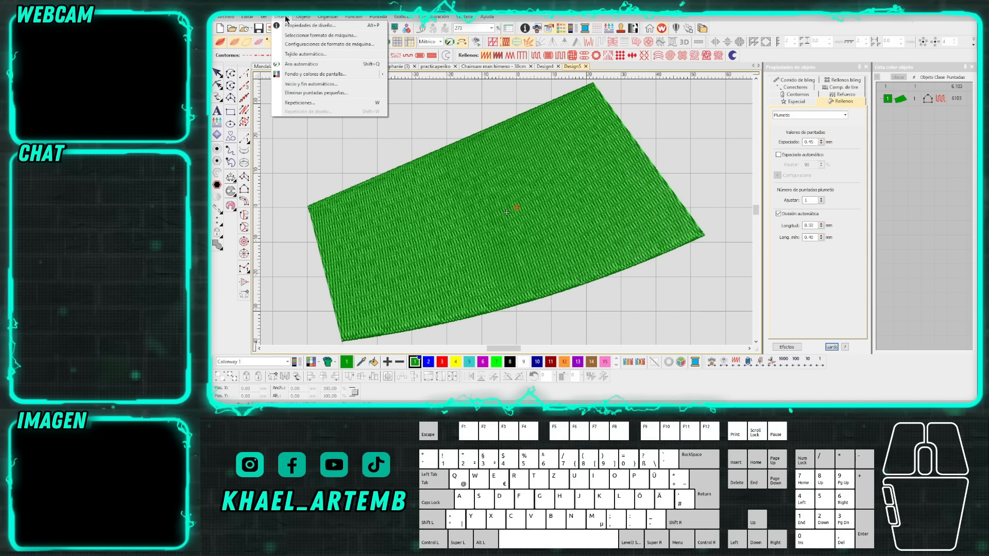
left_click(317, 44)
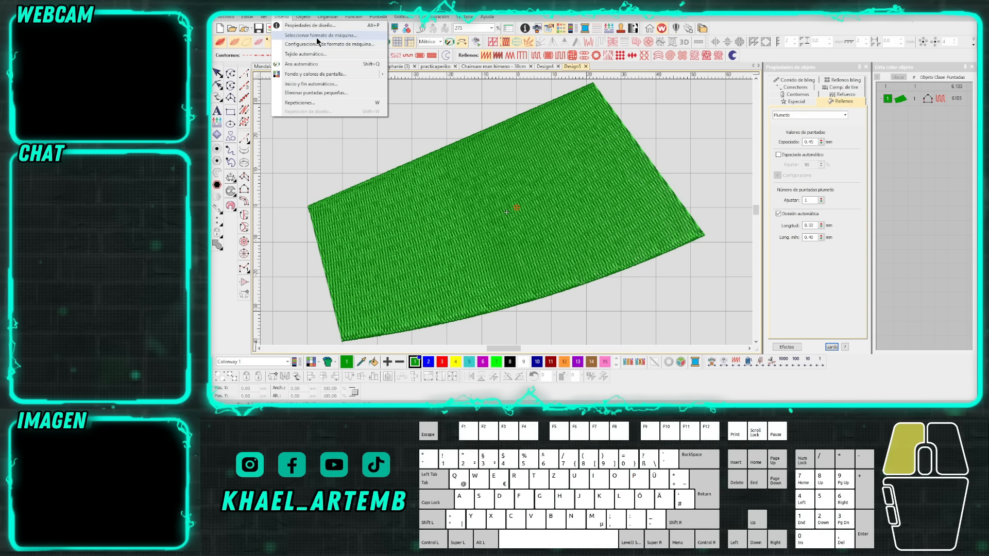
scroll(569, 227, "down", 8)
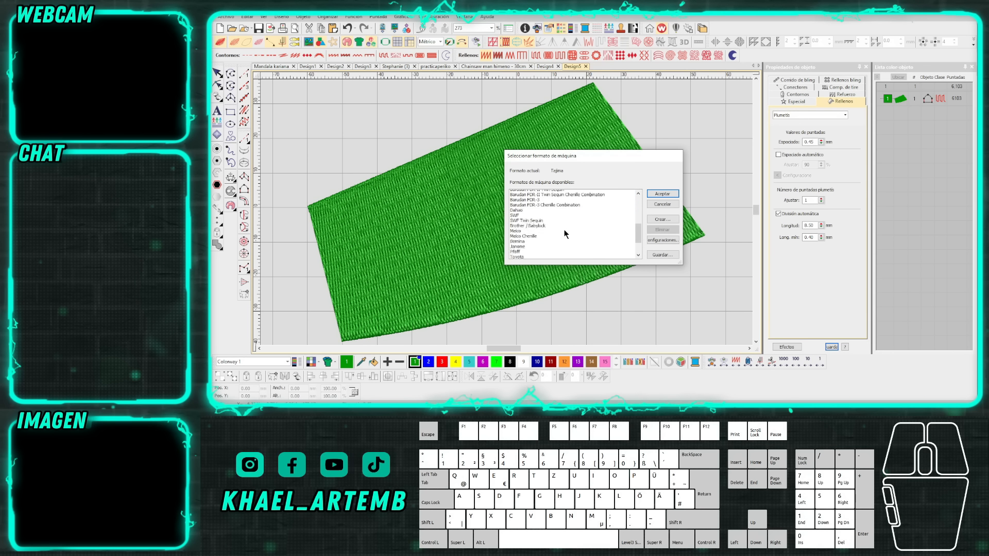
scroll(569, 230, "up", 8)
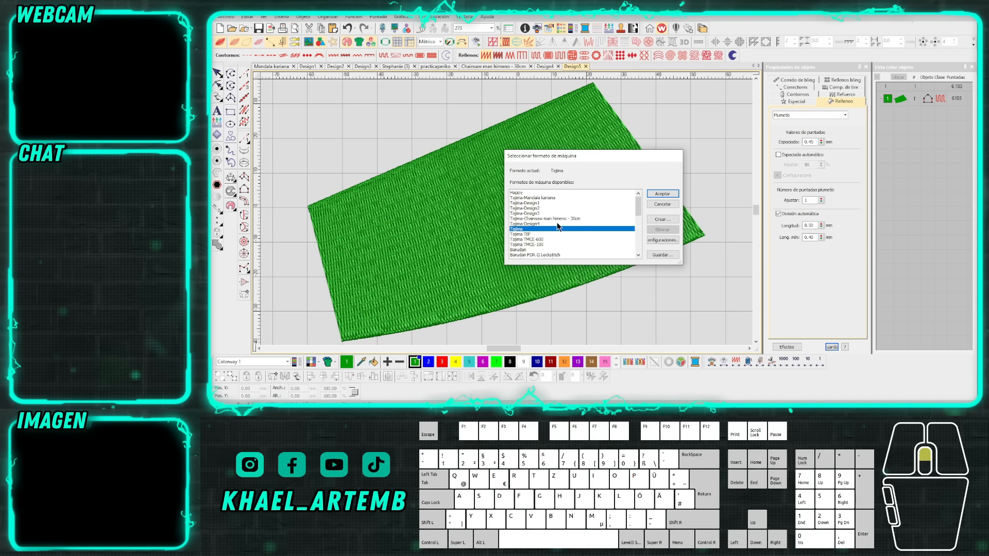
left_click(566, 193)
left_click(674, 198)
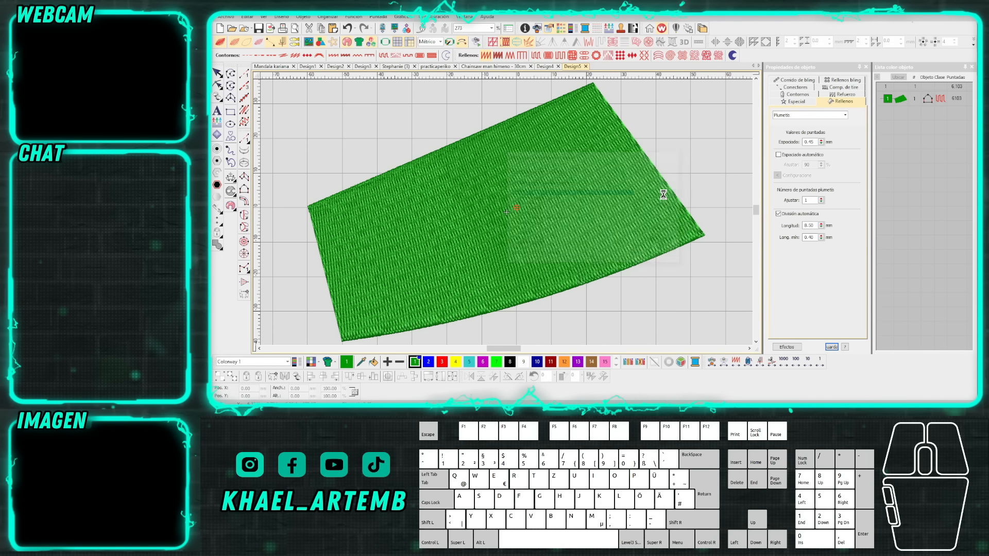
scroll(506, 212, "down", 2)
scroll(533, 202, "up", 2)
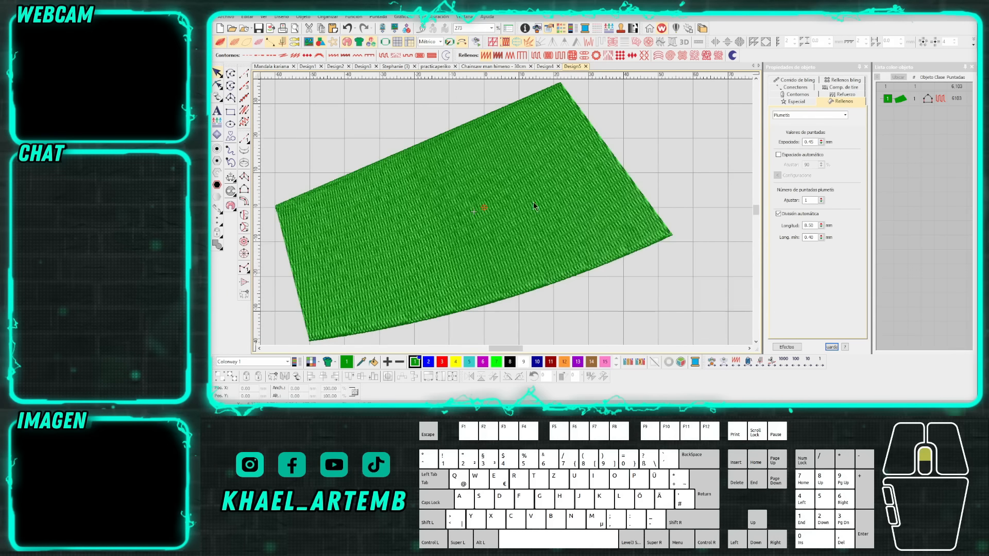
Start creating a machine format, review its name, comment, standard and advanced settings, and close it without saving.
left_click(288, 17)
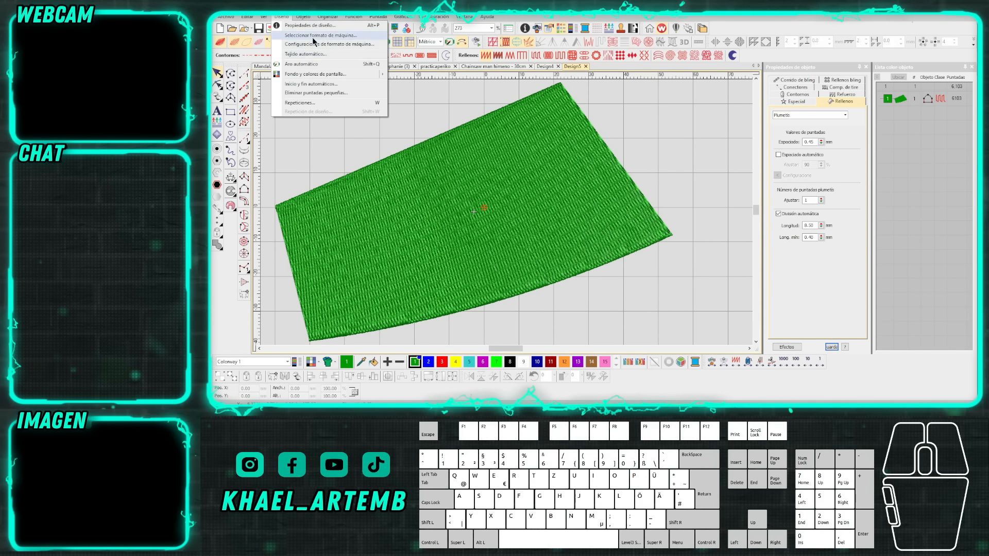
left_click(314, 35)
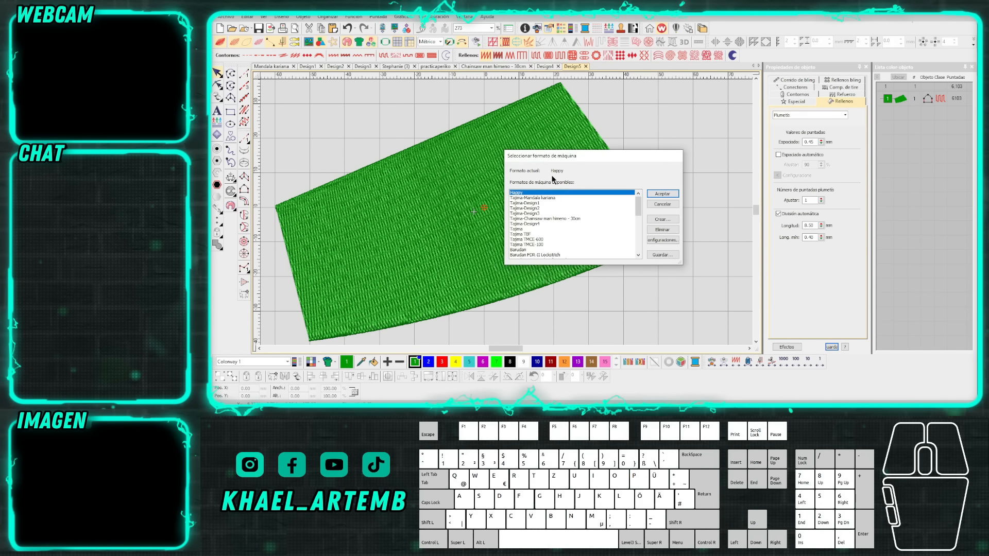
left_click(673, 219)
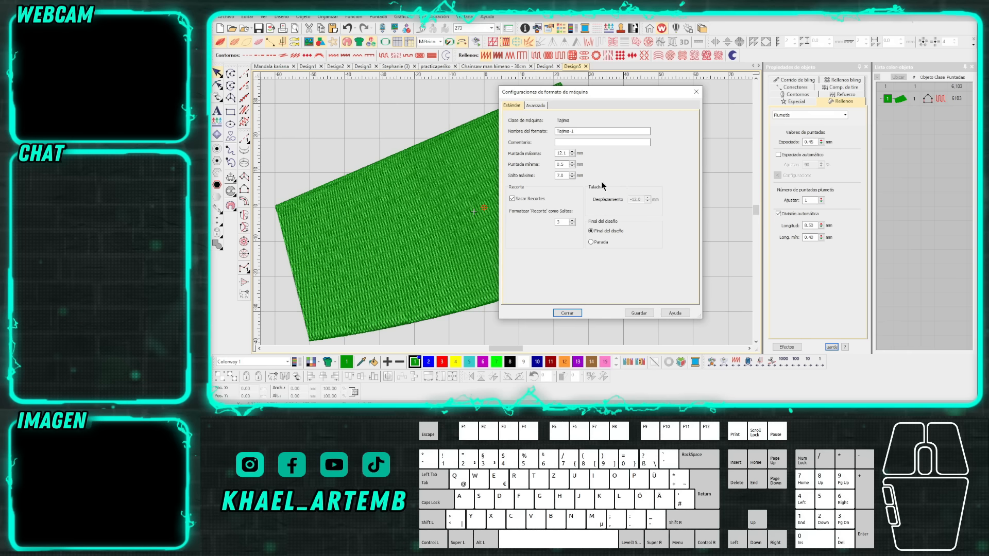
left_click(535, 105)
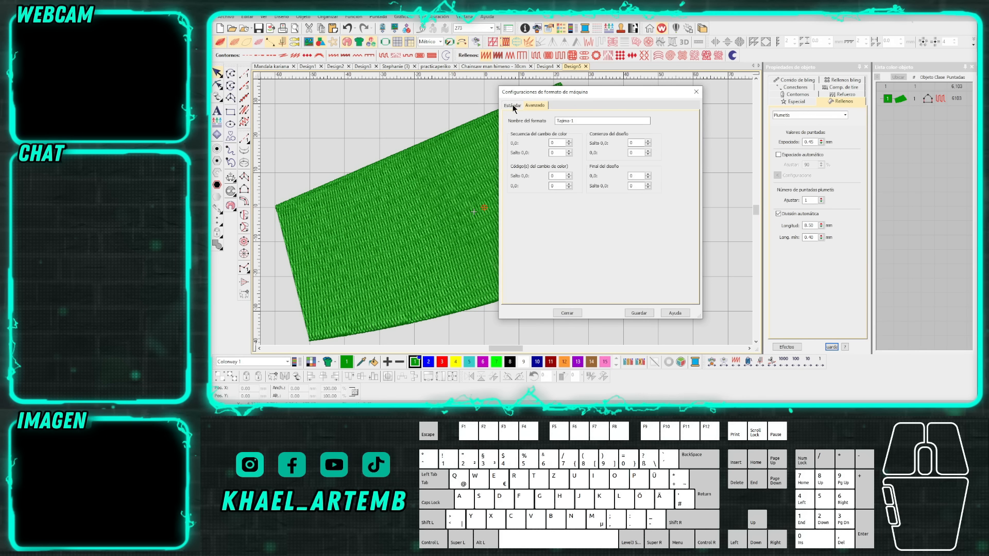
left_click(513, 107)
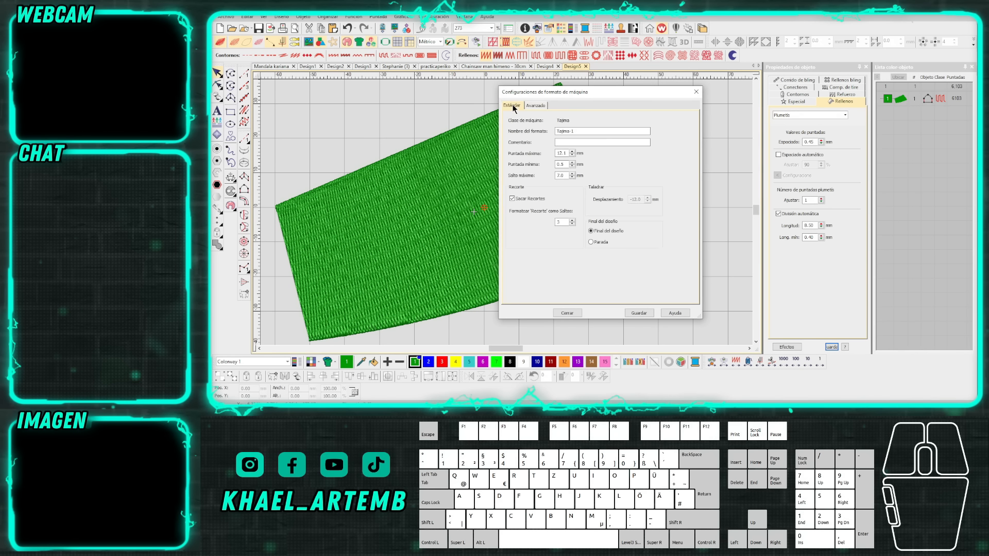
left_click(564, 176)
double_click(571, 132)
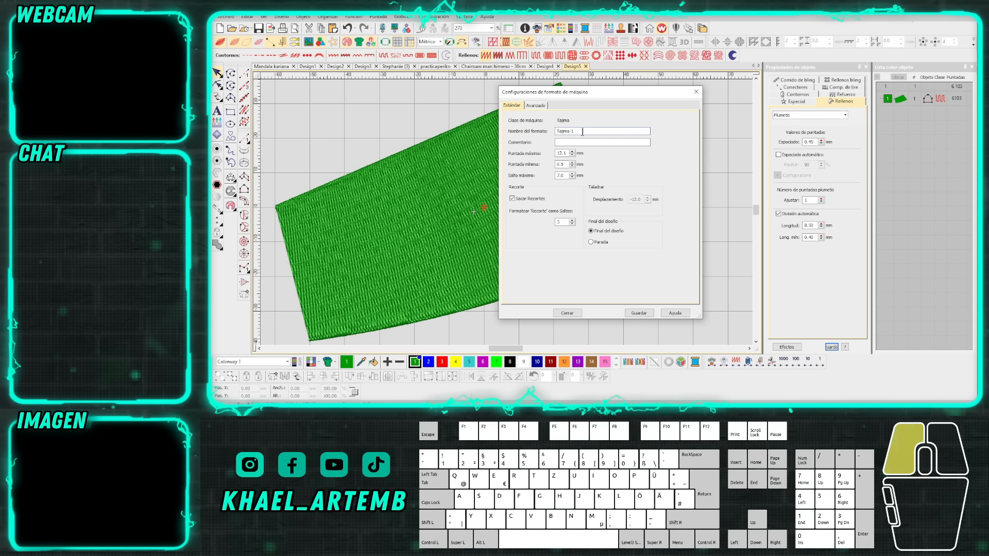
left_click(582, 143)
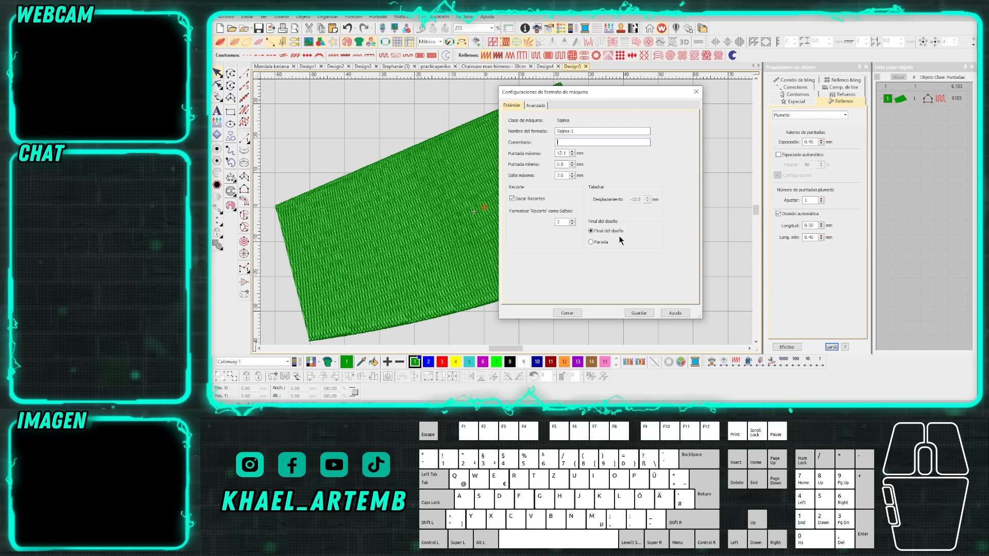
left_click_drag(574, 132, 552, 136)
left_click(535, 106)
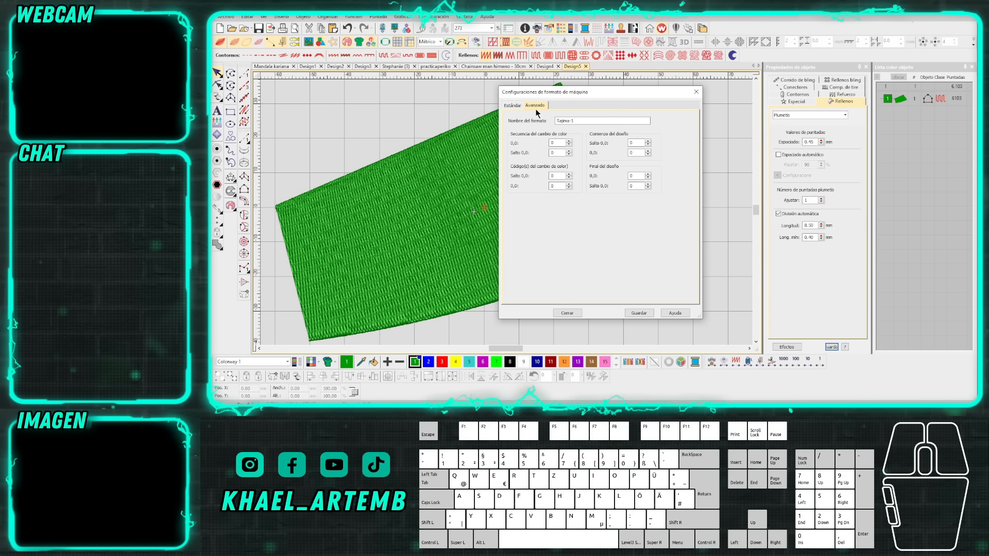
left_click_drag(574, 122, 550, 125)
left_click(566, 122)
left_click(692, 96)
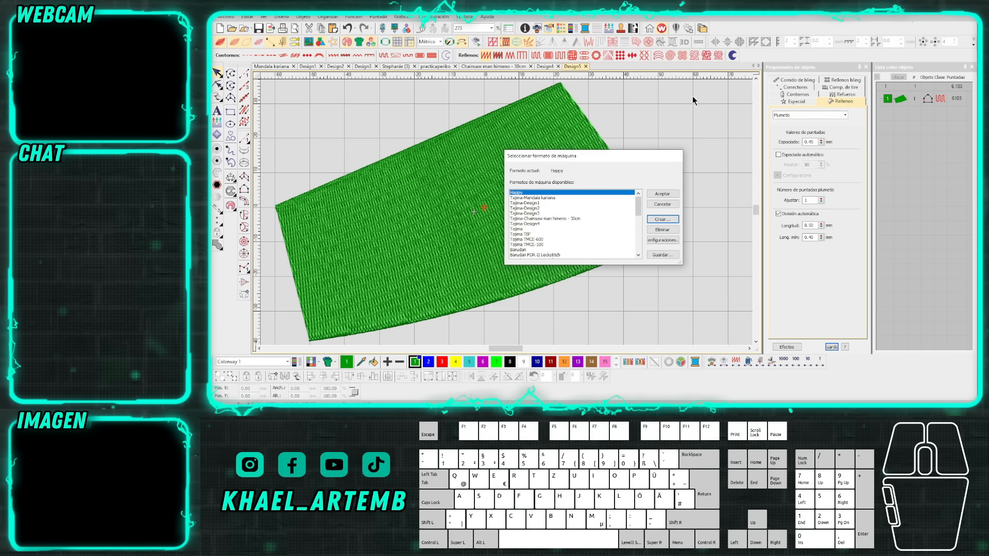
Look through the whole list of available machine formats and return to its beginning.
scroll(581, 220, "down", 3)
scroll(581, 220, "up", 3)
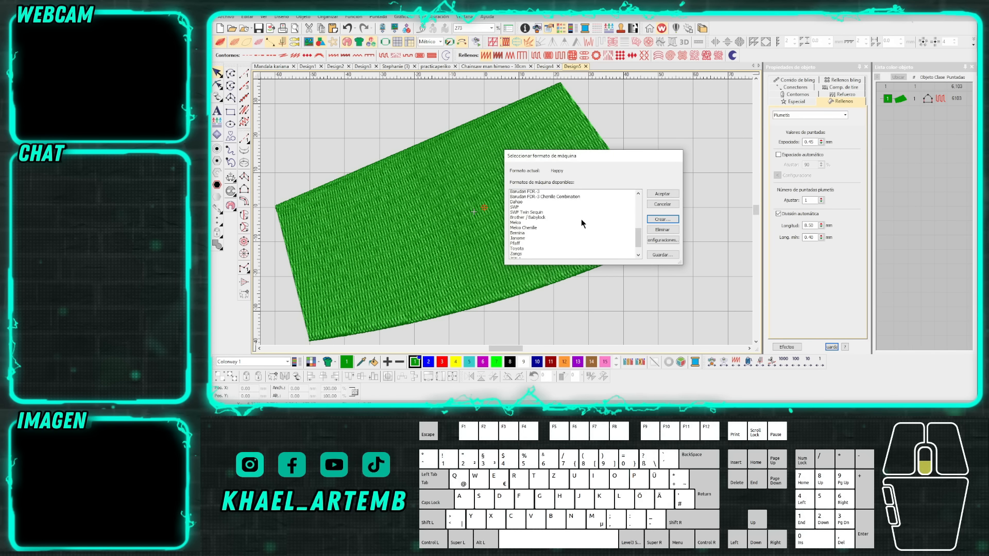
scroll(641, 227, "up", 2)
mouse_move(638, 210)
left_mouse_down()
mouse_move(639, 237)
mouse_move(641, 201)
left_mouse_up()
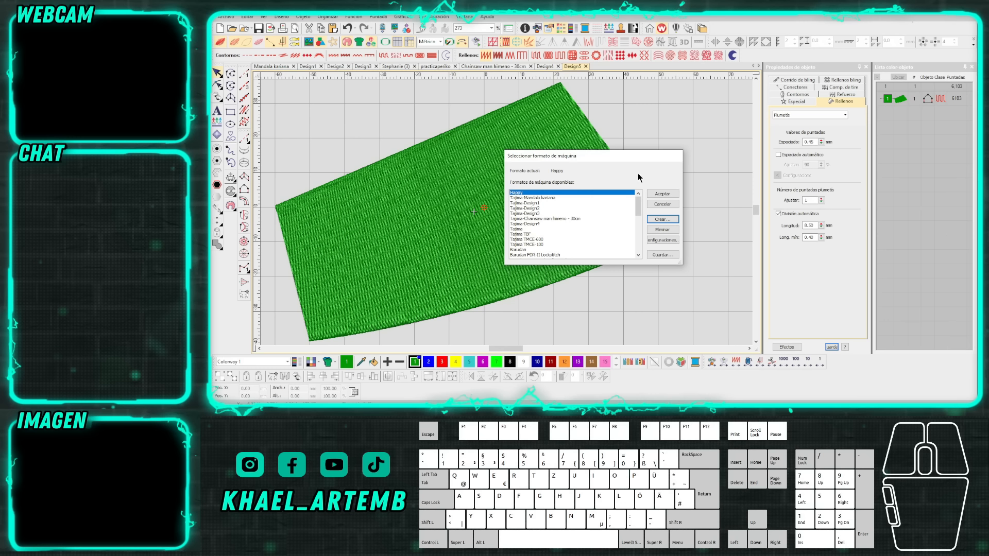
left_click_drag(608, 156, 665, 132)
scroll(616, 195, "down", 9)
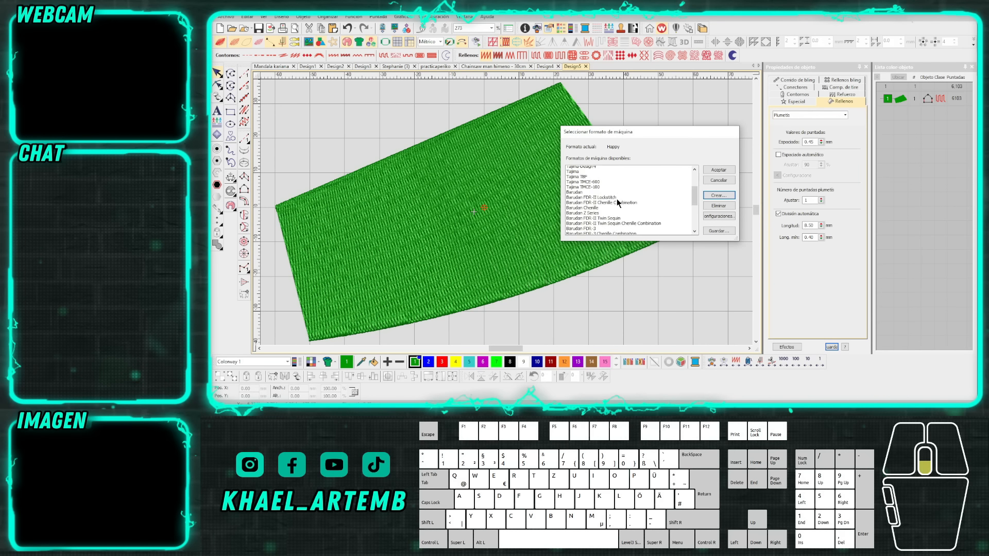
scroll(617, 198, "down", 1)
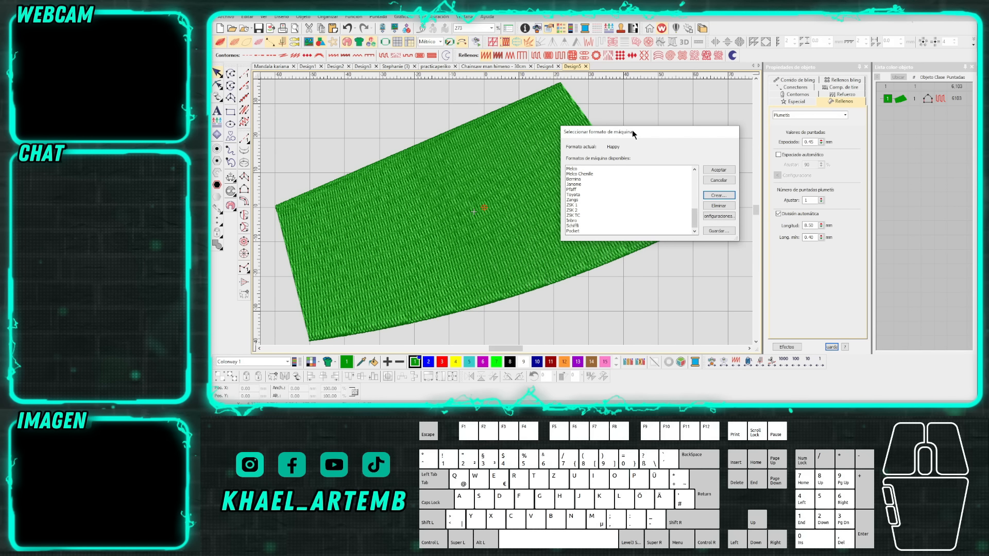
left_click_drag(632, 130, 548, 122)
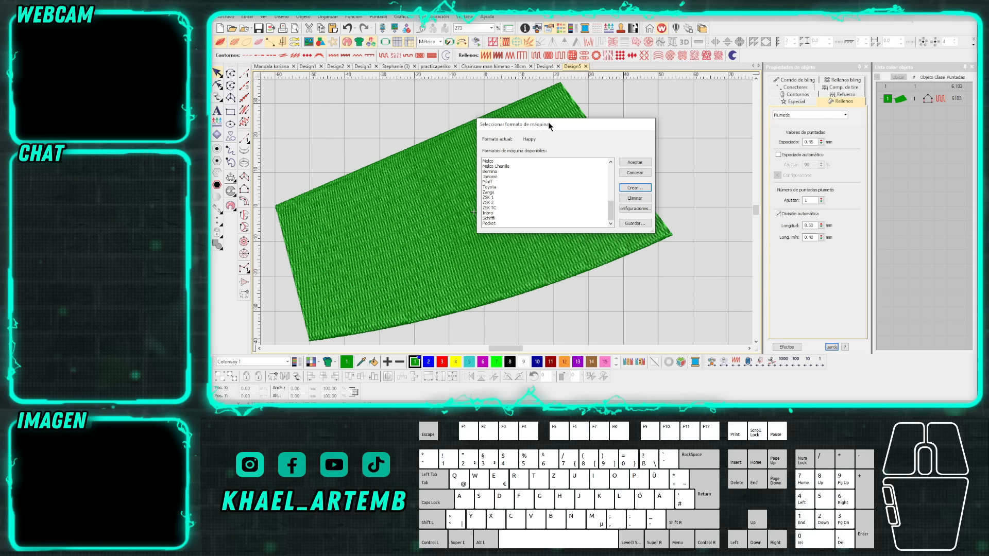
scroll(557, 181, "up", 10)
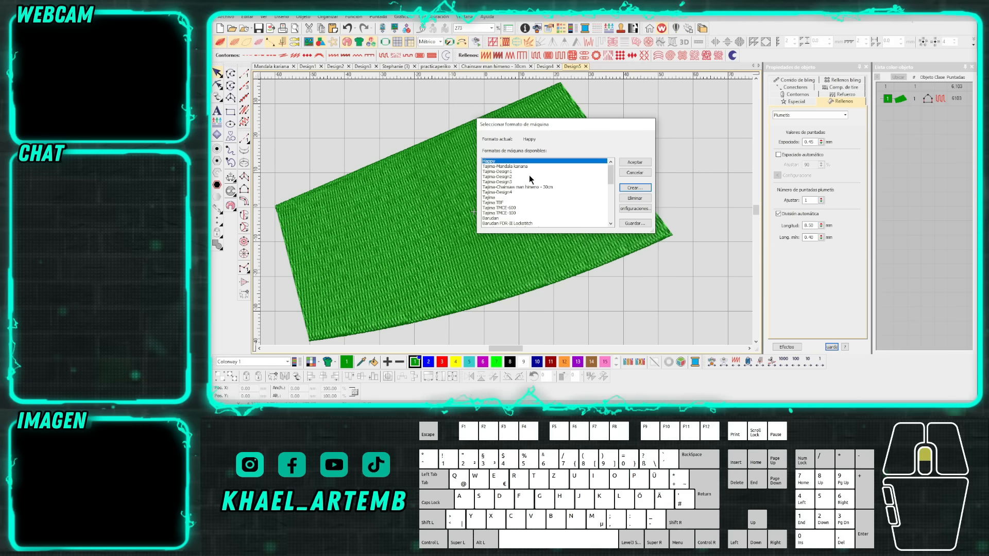
Check the standard and advanced settings of the Tajima-Design1 machine format and close them.
left_click(511, 172)
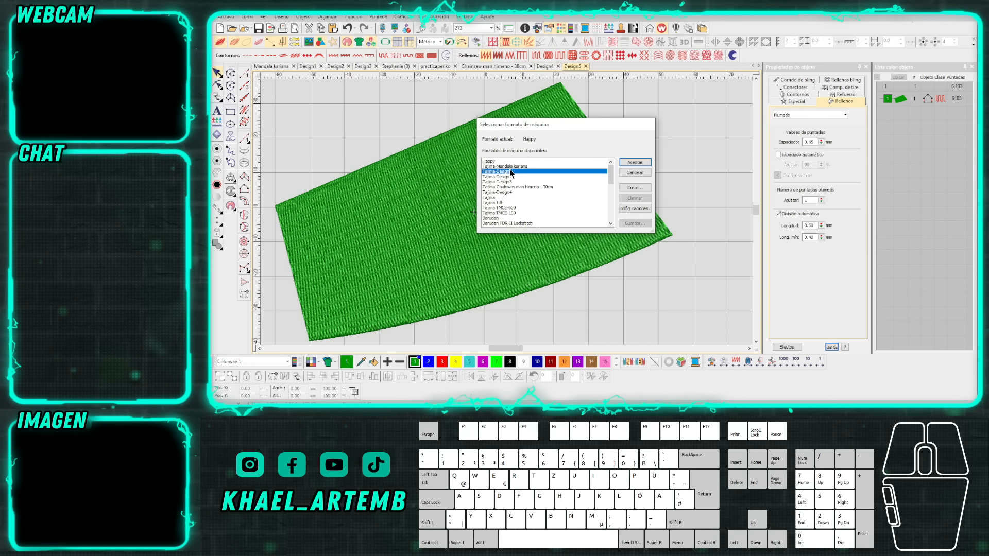
left_click(638, 210)
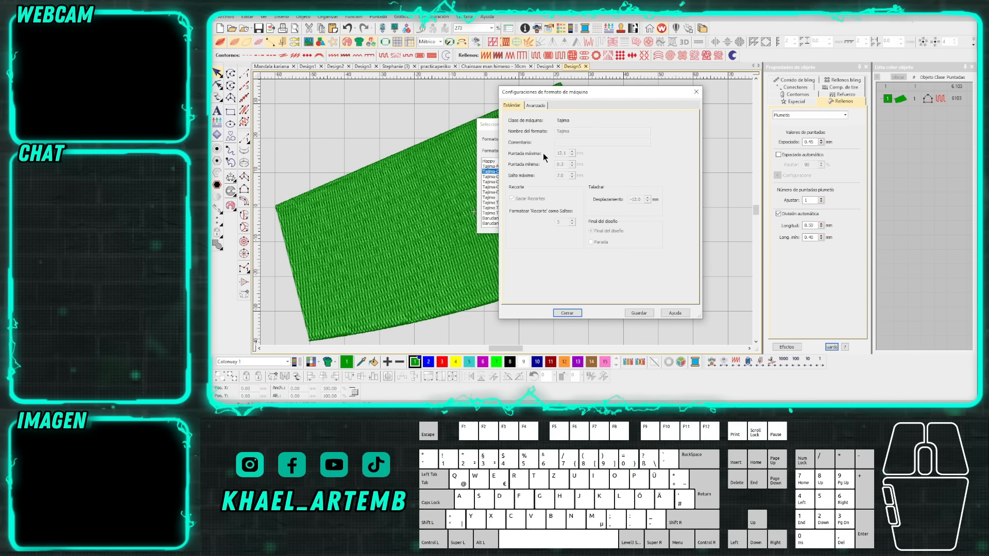
left_click(536, 106)
left_click(512, 105)
left_click(694, 94)
left_click_drag(612, 171, 612, 167)
With the Happy format highlighted, review the name and comment fields for a new format, then leave format selection unchanged.
left_click(555, 162)
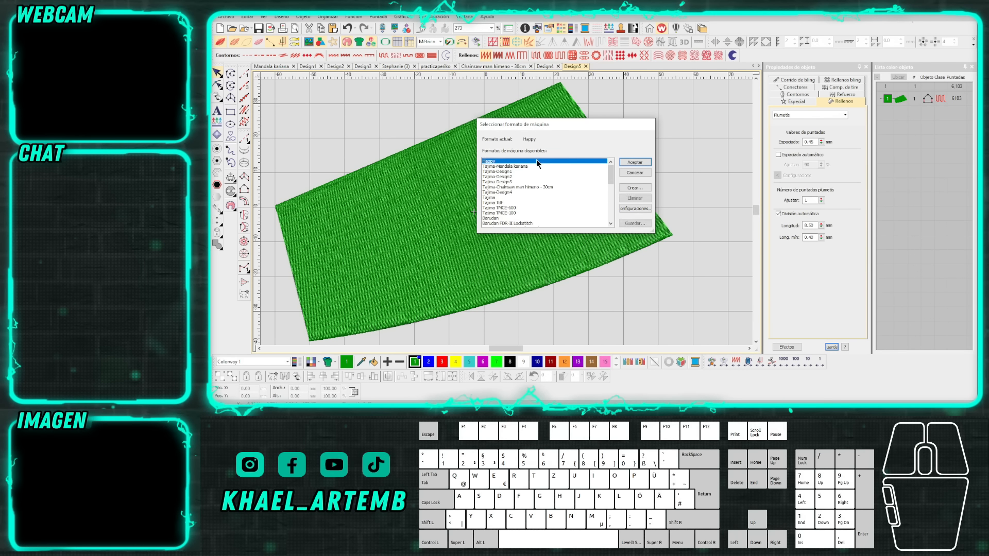
left_click(635, 187)
left_click(566, 142)
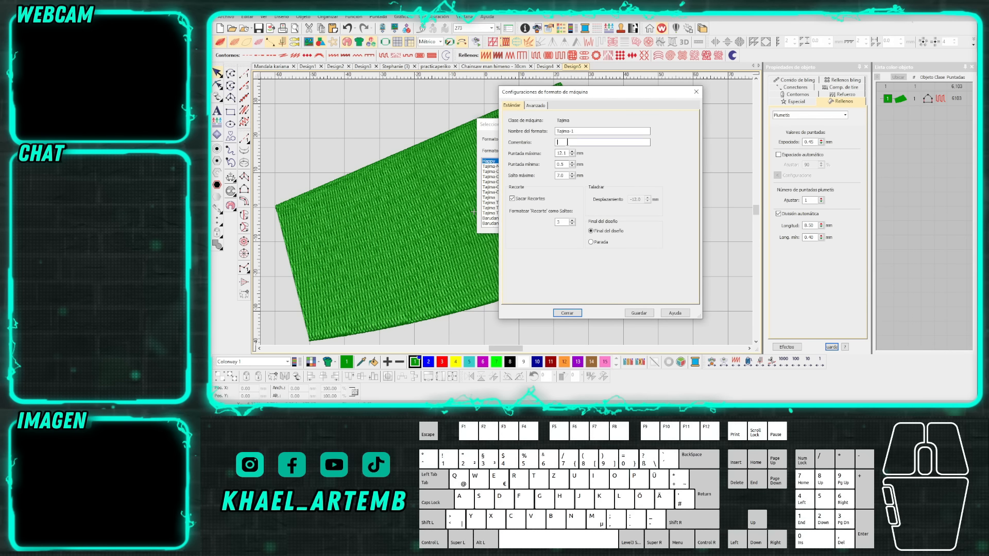
left_click(696, 92)
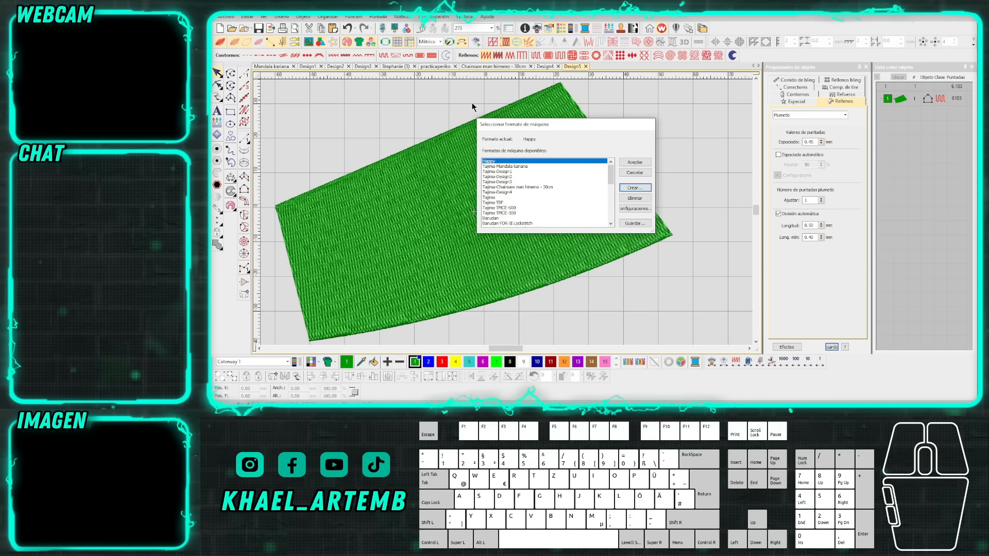
key("Escape")
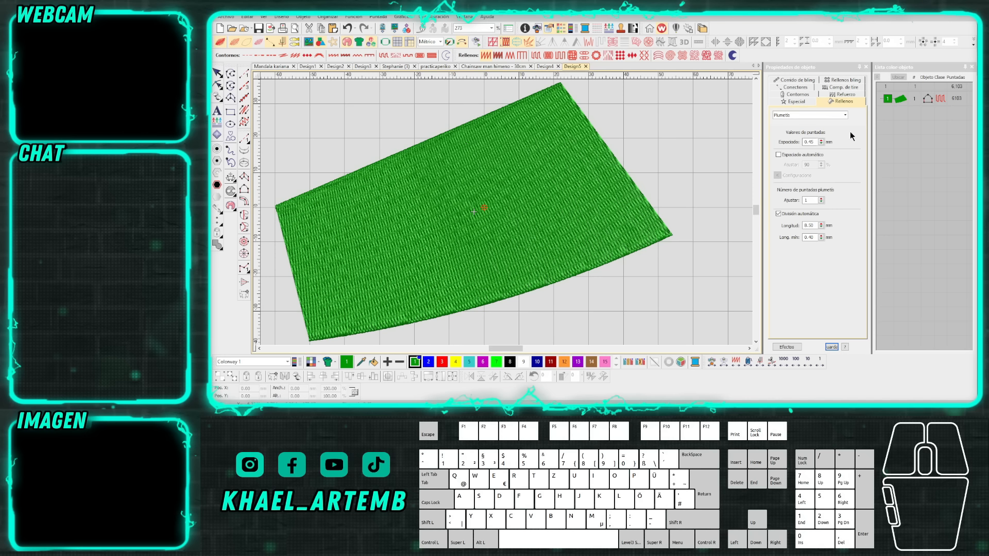
Examine the pull compensation settings (Compensación de tire) beside the green shape without changing them.
left_click(842, 88)
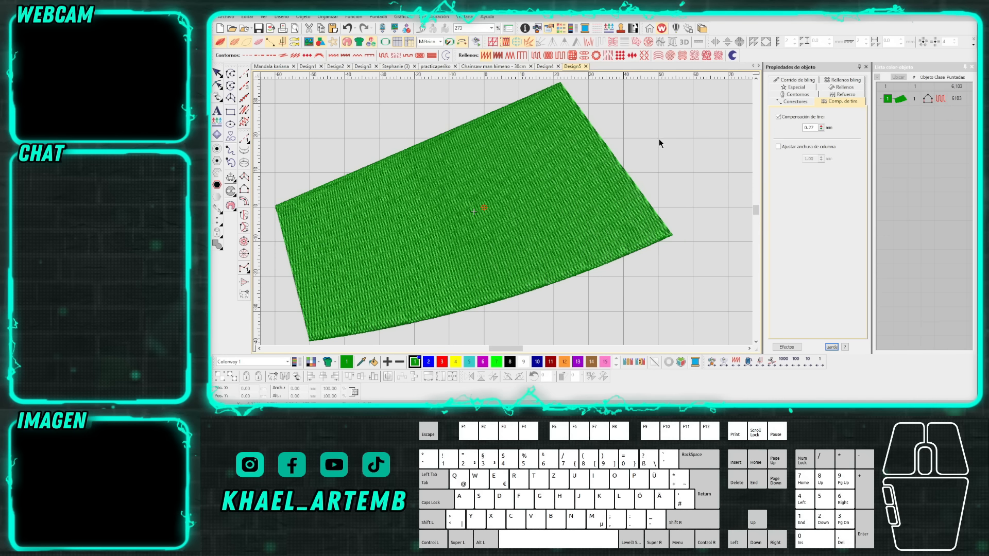
scroll(507, 212, "down", 2)
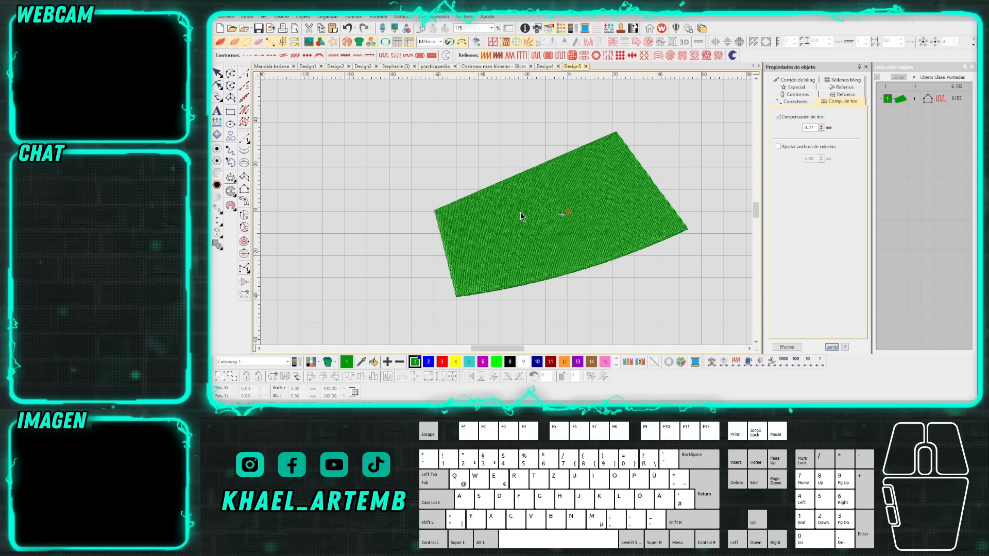
left_click(810, 127)
left_click(693, 166)
left_click(710, 162)
Show the underlay settings (Refuerzo) and fit the green shape in view.
left_click(842, 95)
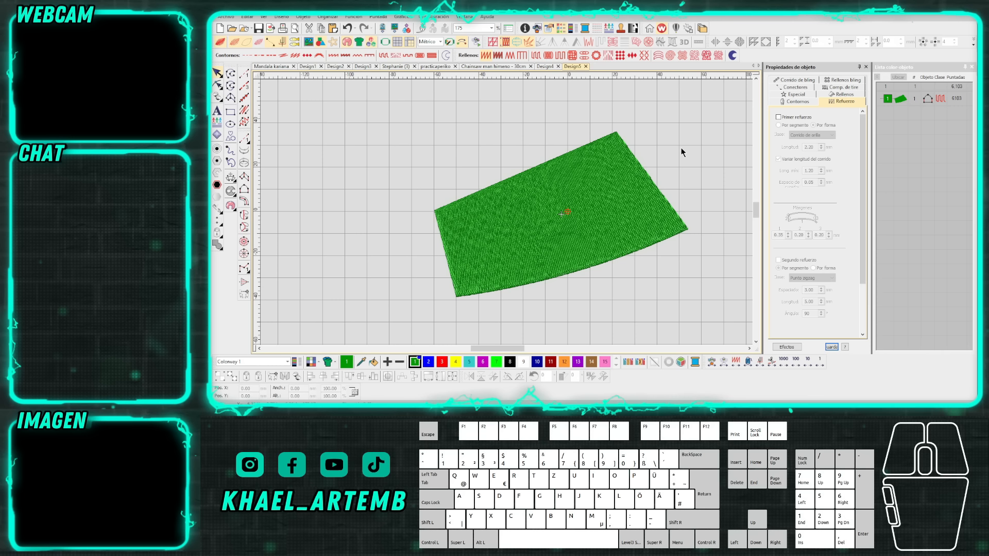
left_click_drag(710, 101, 599, 141)
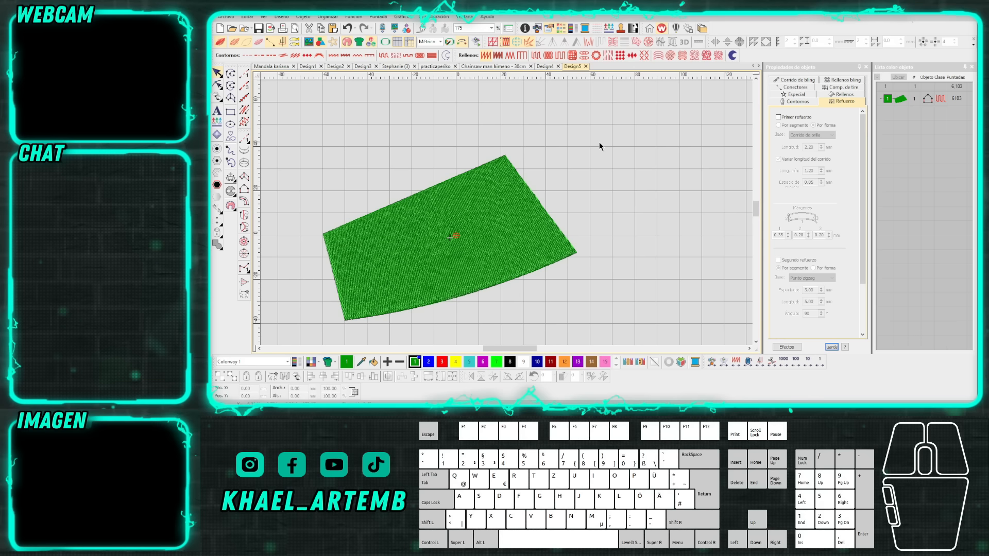
key("0")
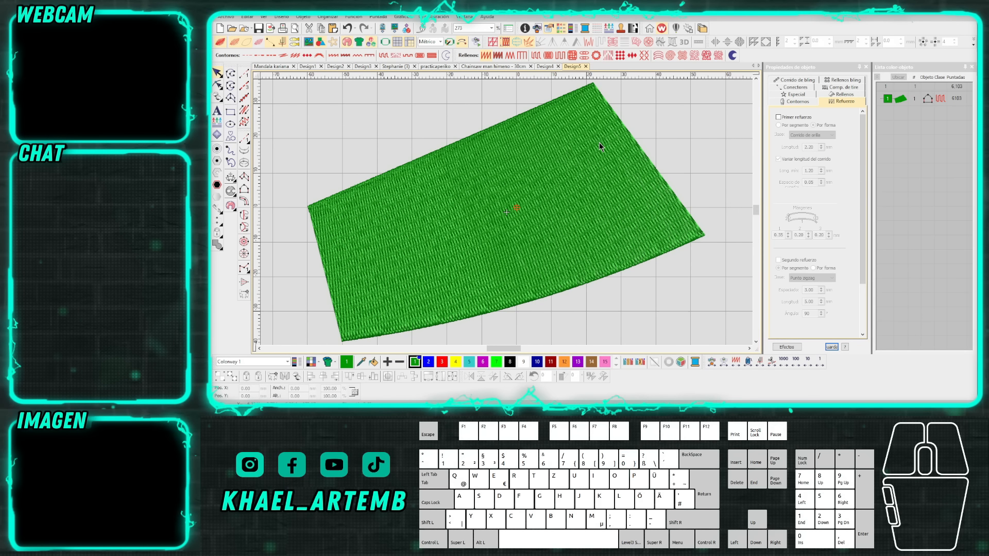
left_click(282, 19)
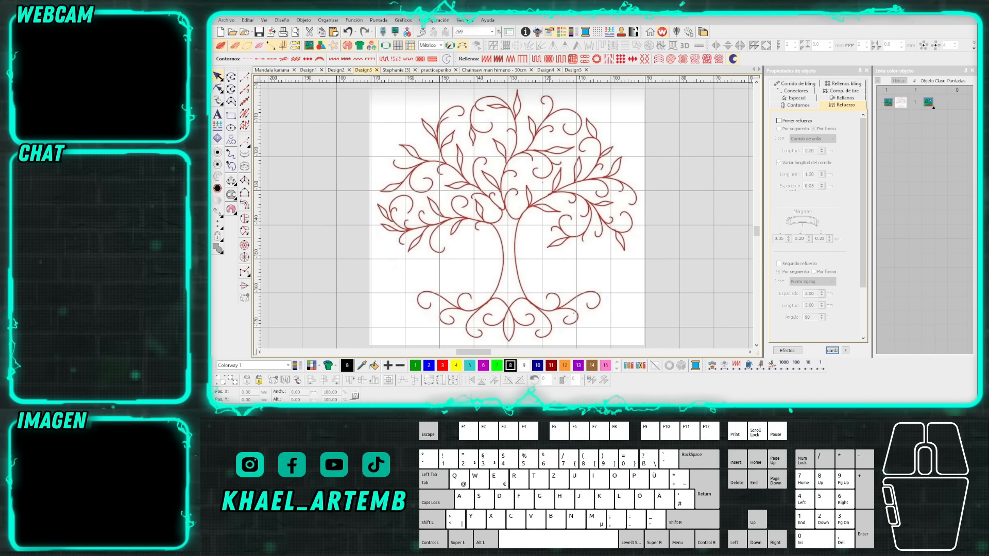
key("alt")
left_click(697, 284)
left_click(695, 285)
left_click(664, 166)
key("0")
key("Escape")
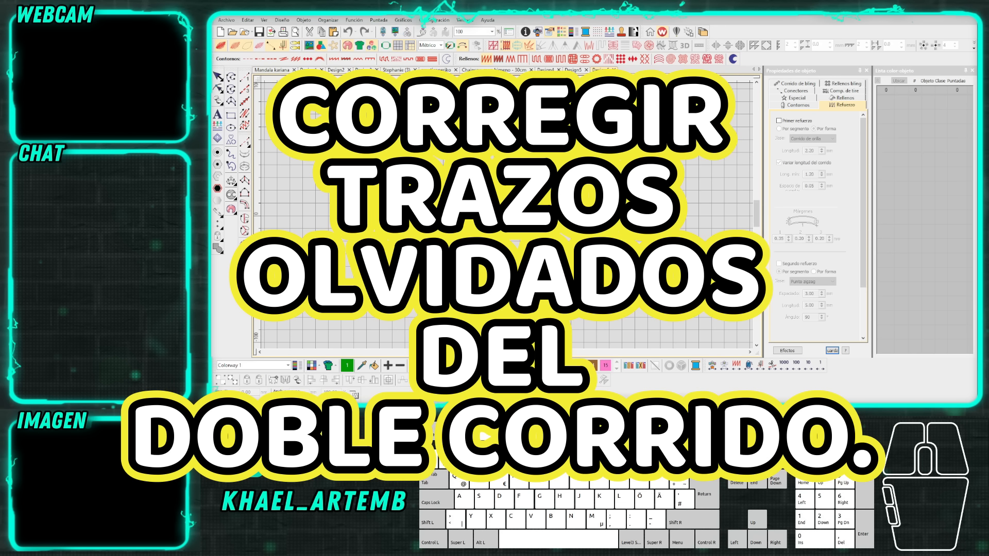
Copy the green filled shape from Design5 and paste it into Design6.
left_click(572, 69)
left_click(545, 195)
key("ctrl+c")
left_click(600, 70)
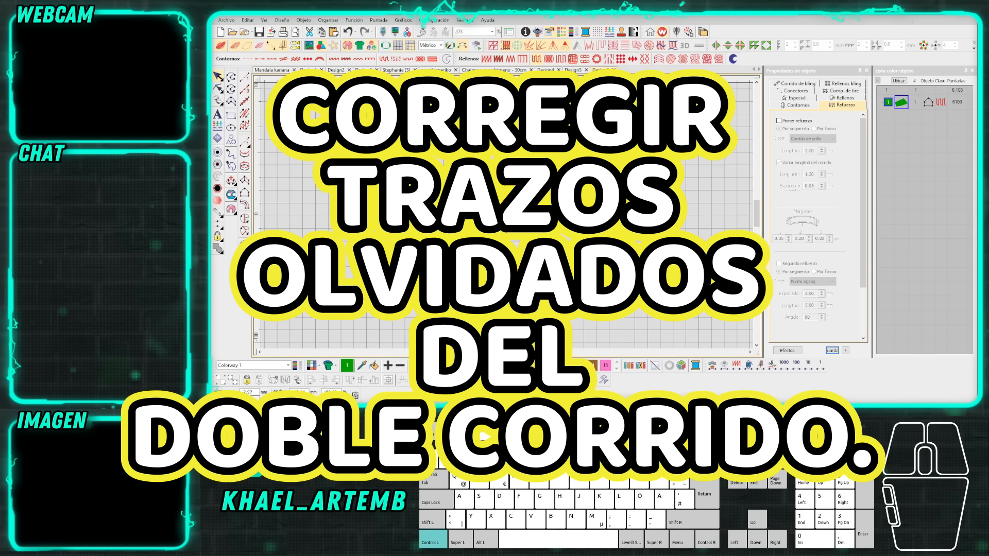
key("ctrl+v")
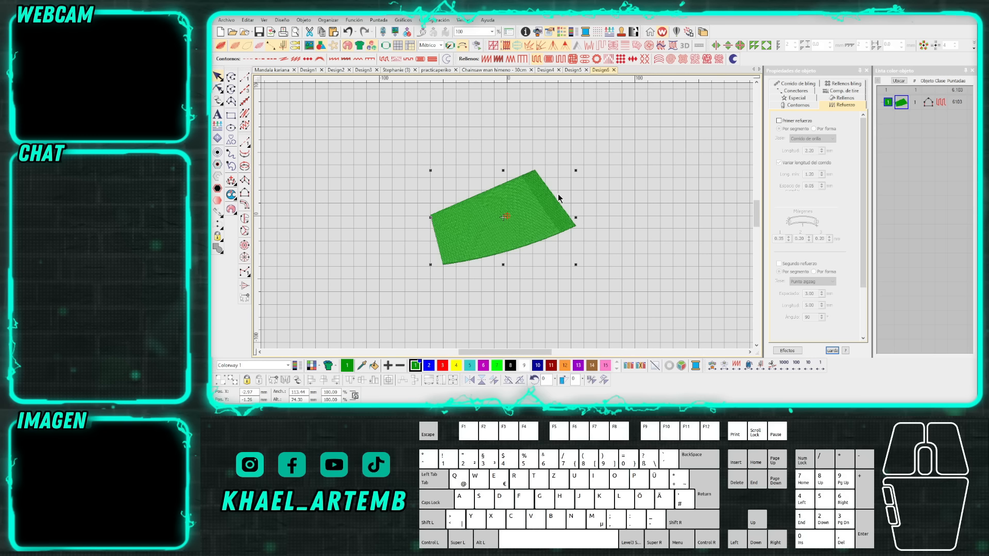
Draw a run stitch line made of two joined curves in the empty area beside the green filled shape.
left_click(589, 182)
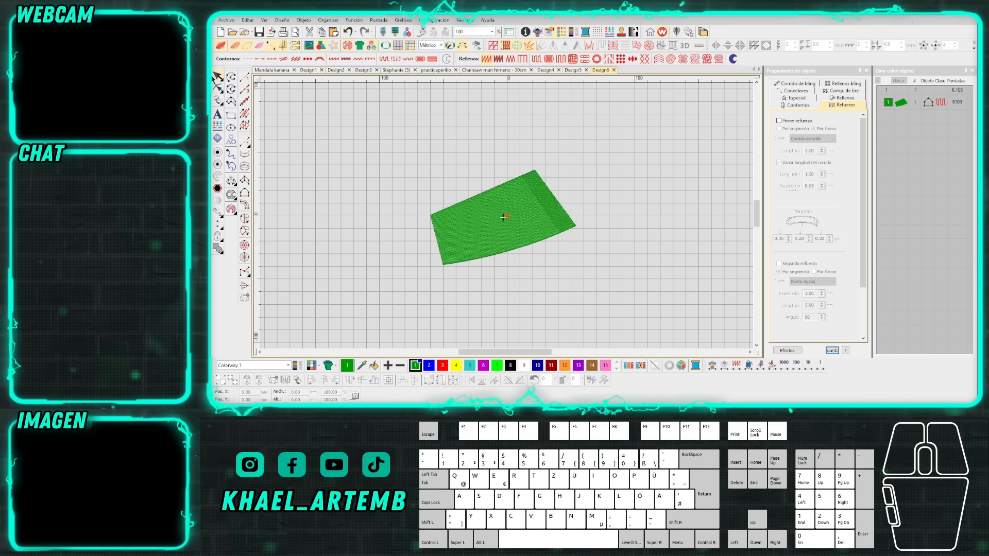
left_click(244, 76)
scroll(629, 216, "up", 1)
scroll(536, 224, "down", 1)
left_click(547, 225)
scroll(568, 212, "up", 3)
right_click(510, 213)
left_click(513, 165)
scroll(533, 179, "up", 1)
right_click(513, 211)
left_click(580, 184)
key("Return")
Add a separate curved run line that starts at the upper end of the two-curve line and bends downward.
scroll(542, 211, "up", 4)
left_click(525, 188)
right_click(565, 219)
left_click(574, 323)
key("Return")
Try a different thread colour on one of the curved run lines and undo the colour change.
scroll(506, 216, "down", 2)
scroll(506, 217, "up", 1)
left_click(496, 214)
left_click(524, 365)
key("ctrl+z")
left_click(559, 206)
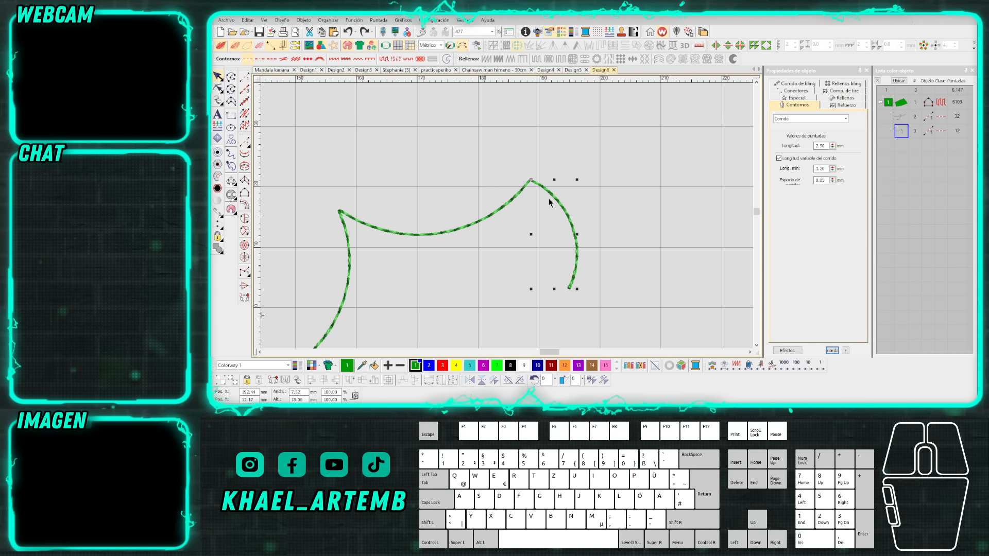
Begin a new run line at the junction with a curved branch going out to the left and back.
key("space")
scroll(534, 182, "up", 3)
left_click(501, 211)
right_click(459, 178)
left_click(382, 165)
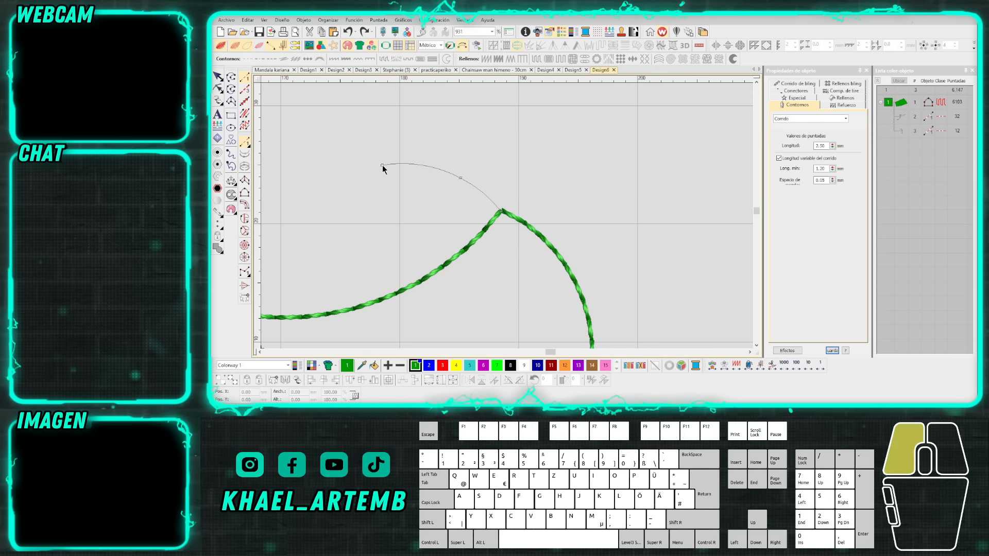
right_click(437, 170)
left_click(498, 209)
Complete the run line with curved branches toward the upper right and upper left, each returning to the junction.
right_click(516, 172)
left_click(601, 133)
right_click(525, 159)
left_click(499, 205)
right_click(475, 139)
left_click(439, 106)
right_click(485, 148)
left_click(500, 209)
key("Return")
Delete the green filled shape from the design.
scroll(508, 217, "down", 2)
key("Escape")
left_click(515, 216)
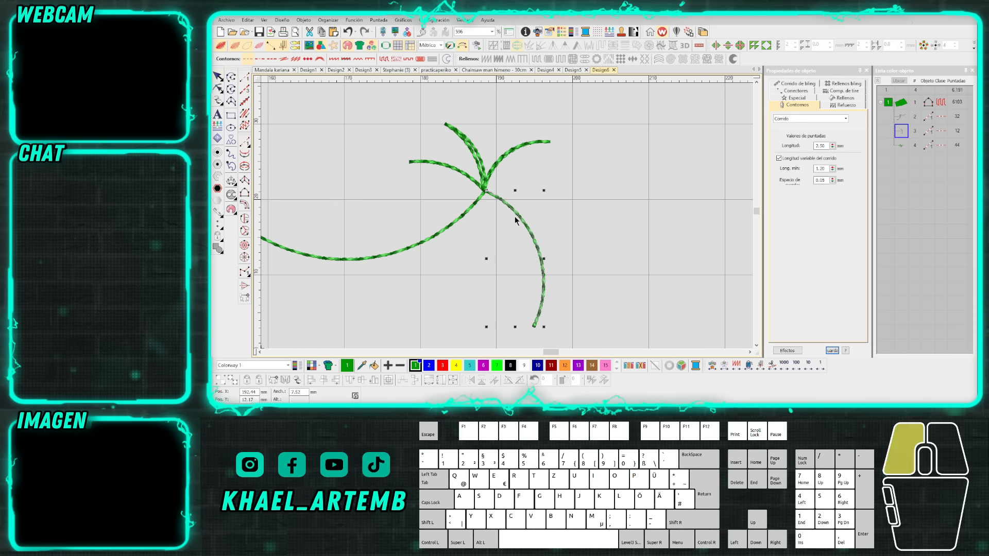
scroll(495, 221, "down", 3)
scroll(495, 221, "down", 4)
left_click(379, 224)
key("Delete")
Move the branches object between the two curved lines in the stitching sequence.
scroll(550, 213, "up", 3)
left_click(573, 206)
left_click(627, 170)
left_click_drag(900, 126, 901, 114)
left_click(901, 130)
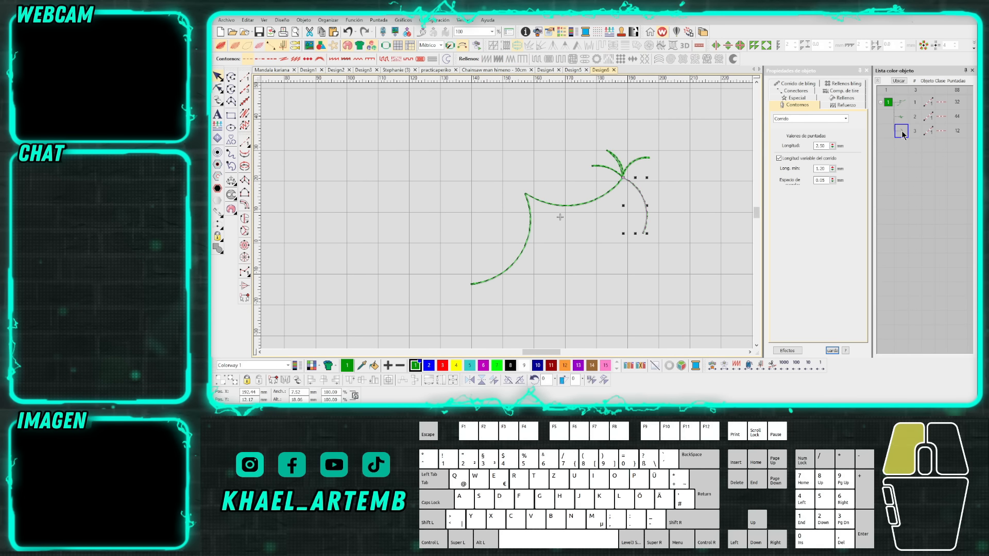
Delete the two separate curved run lines that meet at the branch junction, keeping the branches.
scroll(639, 200, "up", 2)
left_click(534, 207)
key("Delete")
left_click(510, 204)
scroll(508, 212, "up", 1)
scroll(506, 213, "down", 2)
key("Escape")
scroll(496, 213, "up", 1)
left_click(486, 211)
key("Delete")
Redraw the main stroke as one continuous run line of three curves passing through the base of the branches.
left_click(244, 77)
left_click(369, 285)
left_click(386, 260)
left_click(386, 195)
right_click(427, 212)
left_click(520, 183)
right_click(551, 198)
left_click(562, 285)
key("Return")
key("Escape")
Examine where the continuous main line meets the branches, with the realistic stitch view toggled off and on.
scroll(507, 217, "up", 1)
mouse_move(506, 217)
left_mouse_down()
mouse_move(513, 176)
mouse_move(506, 217)
left_mouse_up()
key("Escape")
scroll(505, 217, "down", 3)
key("t")
key("t")
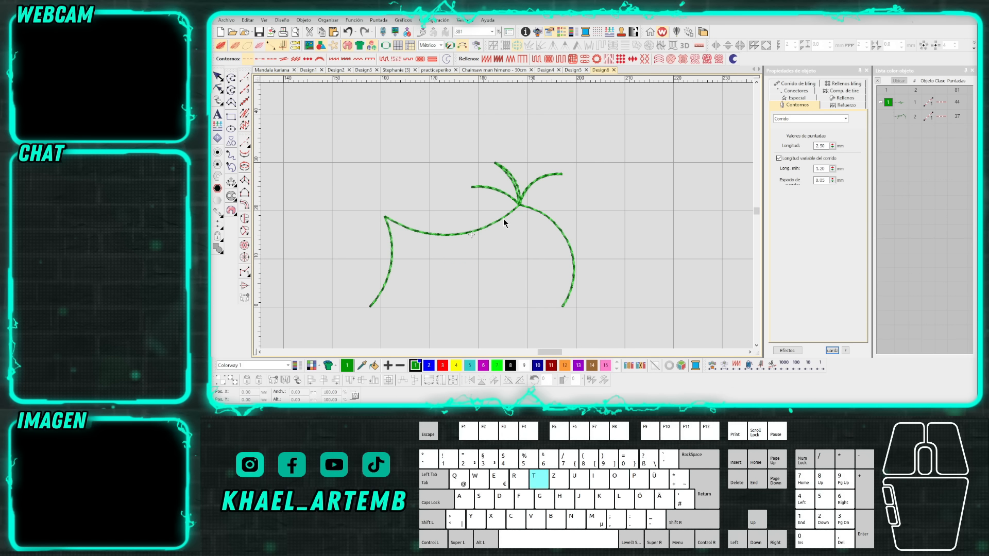
scroll(502, 219, "up", 1)
left_click(529, 203)
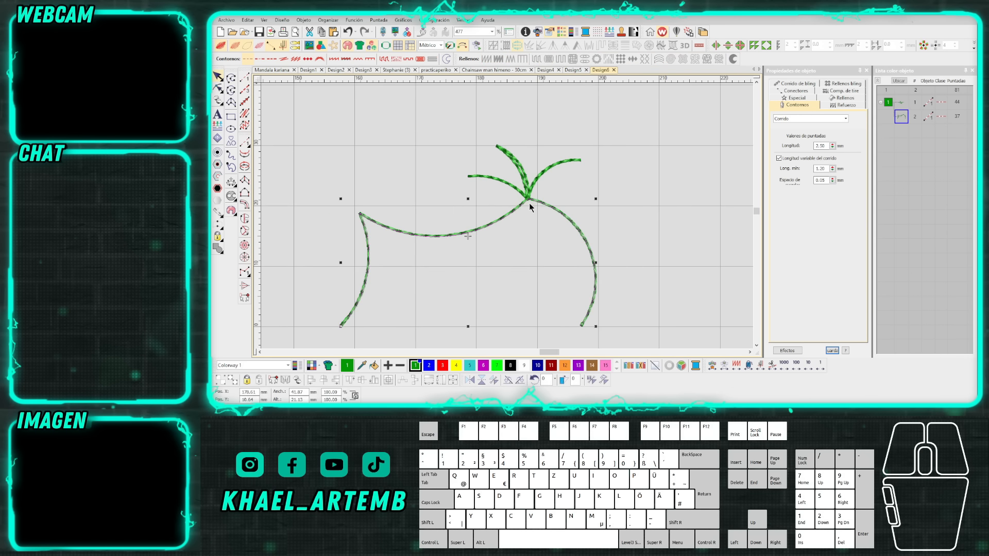
scroll(506, 215, "up", 4)
scroll(506, 215, "up", 1)
left_click(511, 208)
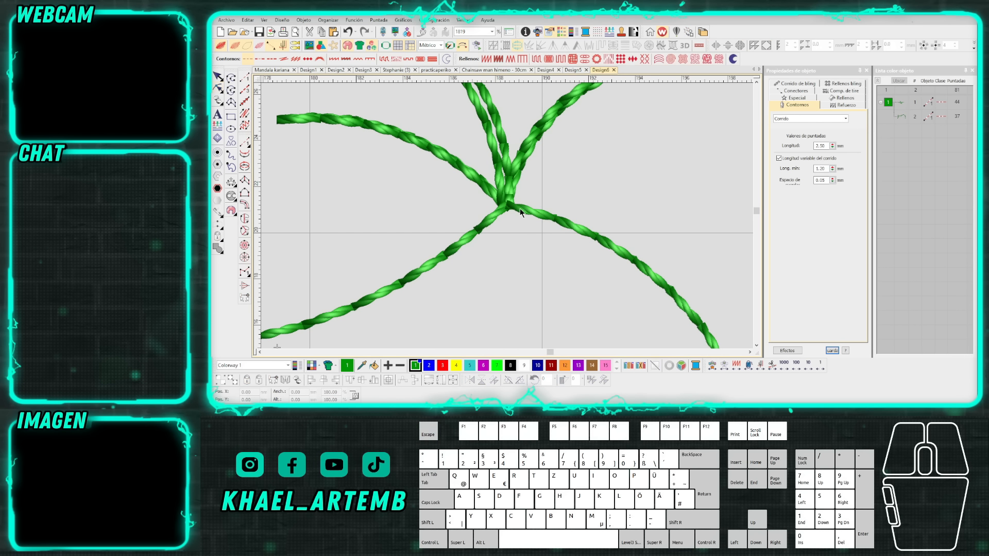
Reshape the main line by adding nodes at the junction and pulling it out to the left branch's tip.
key("h")
left_click(515, 208)
left_click_drag(516, 208, 389, 163)
right_click(507, 211)
left_click_drag(507, 211, 531, 191)
right_click(533, 174)
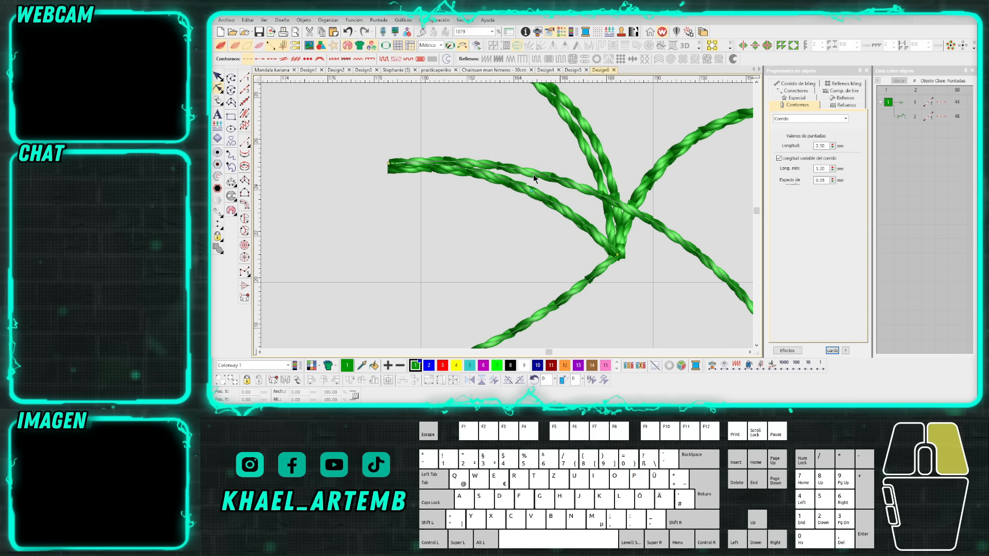
Recolour the branches object with purple thread colour 13.
key("Escape")
left_click(606, 170)
left_click(578, 365)
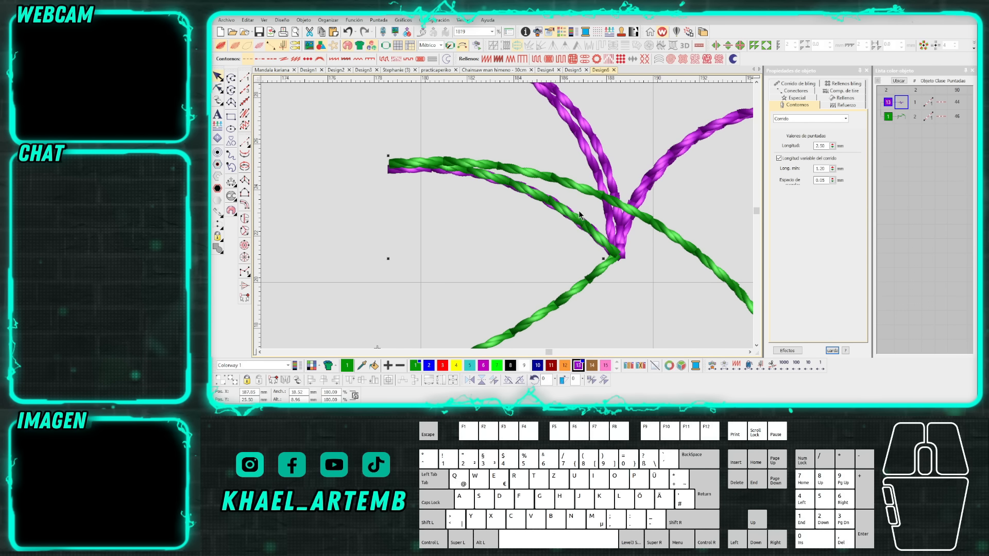
key("Escape")
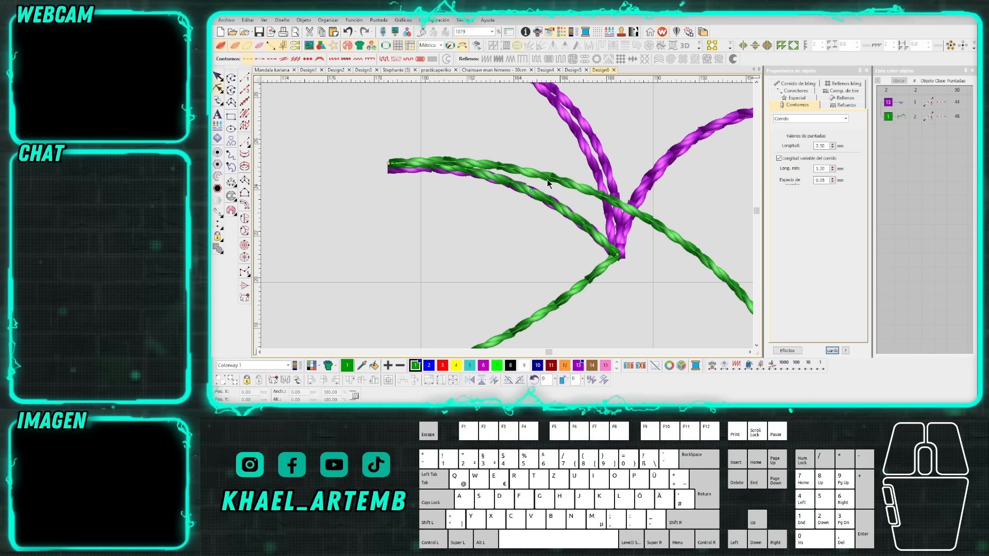
Adjust the green line's nodes so its return stroke follows the left branch back to the junction.
left_click(623, 205)
left_click_drag(624, 206, 616, 248)
right_click(542, 225)
left_click_drag(543, 226, 530, 190)
Add and reposition nodes so the green line also runs along the right branch and back to the junction.
left_click(627, 258)
left_click_drag(628, 258, 461, 112)
left_click(542, 160)
left_click_drag(542, 159, 585, 318)
scroll(608, 324, "down", 1)
left_click(521, 220)
left_click_drag(520, 219, 578, 152)
left_click_drag(562, 211, 420, 268)
right_click(517, 201)
left_click_drag(516, 199, 463, 191)
left_click(501, 208)
right_click(373, 196)
left_click_drag(373, 197, 382, 166)
Try moving the green line away from the purple branches and undo the move.
scroll(515, 217, "down", 7)
key("Escape")
scroll(512, 218, "up", 2)
left_click_drag(513, 228, 548, 287)
key("ctrl+z")
scroll(524, 211, "down", 3)
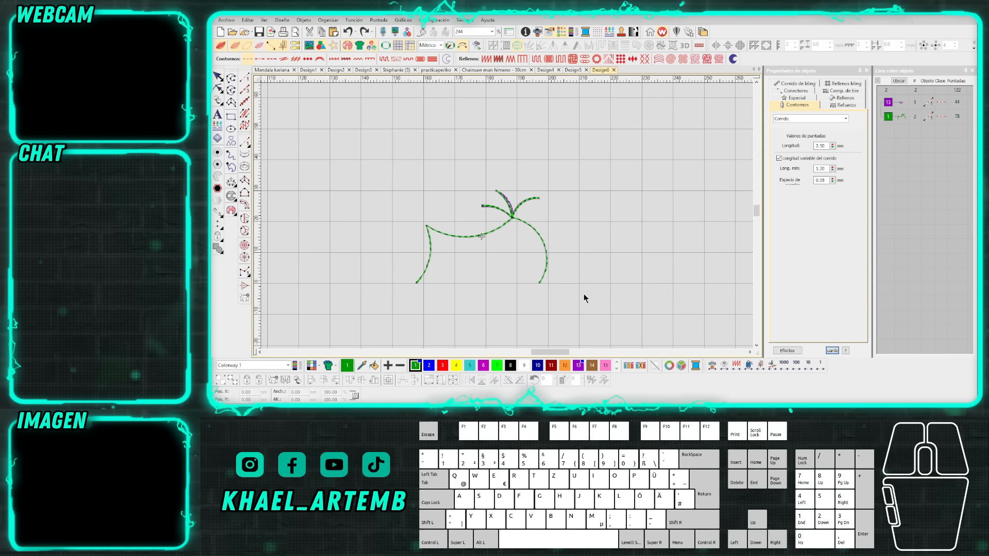
Remove the reshape nodes added along the branches so the green line passes straight through the junction.
scroll(506, 219, "up", 1)
scroll(504, 214, "up", 2)
key("t")
key("t")
left_click(522, 180)
key("h")
left_click_drag(457, 131, 598, 188)
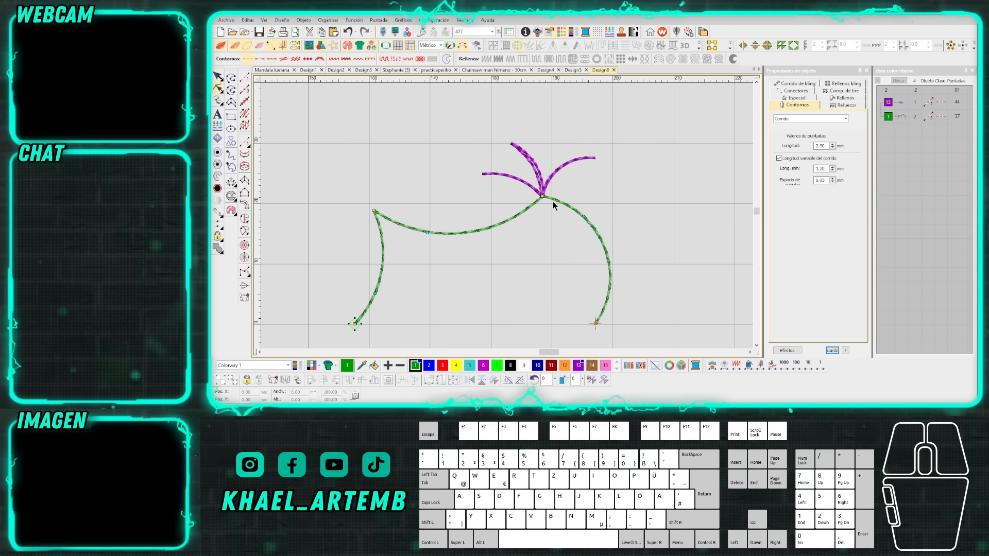
Undo the last node edit, delete the extra nodes at the junction, and switch off the realistic stitch view.
scroll(511, 217, "up", 4)
scroll(511, 217, "up", 2)
key("ctrl+z")
left_click(520, 214)
scroll(519, 215, "up", 2)
left_click(504, 215)
key("Delete")
key("Delete")
scroll(506, 221, "down", 2)
scroll(505, 216, "down", 8)
key("Escape")
key("t")
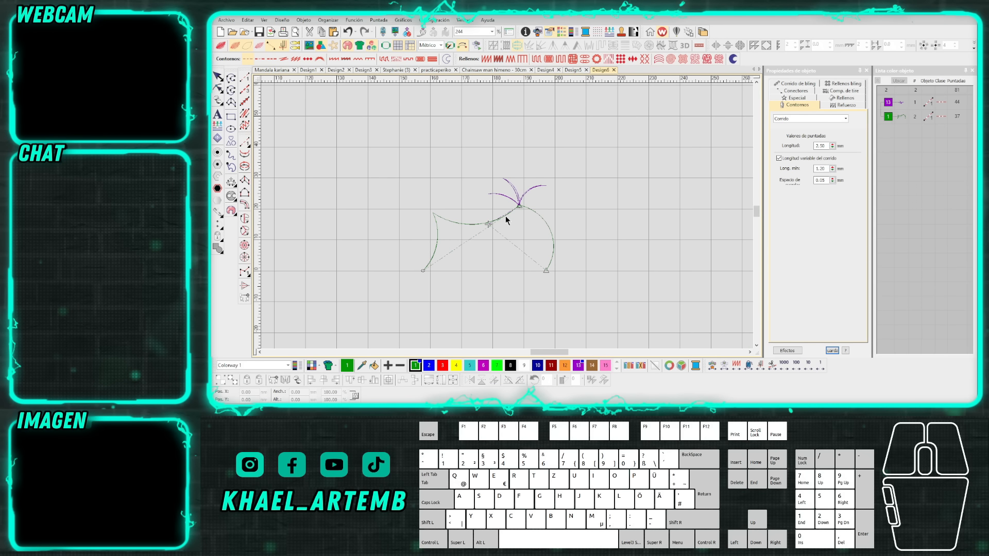
Step through the stitches along the green line up to the junction of the branches.
scroll(505, 216, "up", 2)
key("Right")
key("Right")
key("Right")
key("Right")
key("Right")
key("Right")
key("Right")
key("Right")
key("Right")
key("Right")
key("Right")
key("Right")
key("Right")
key("Right")
key("Right")
key("Right")
key("Right")
key("Right")
key("Right")
key("Right")
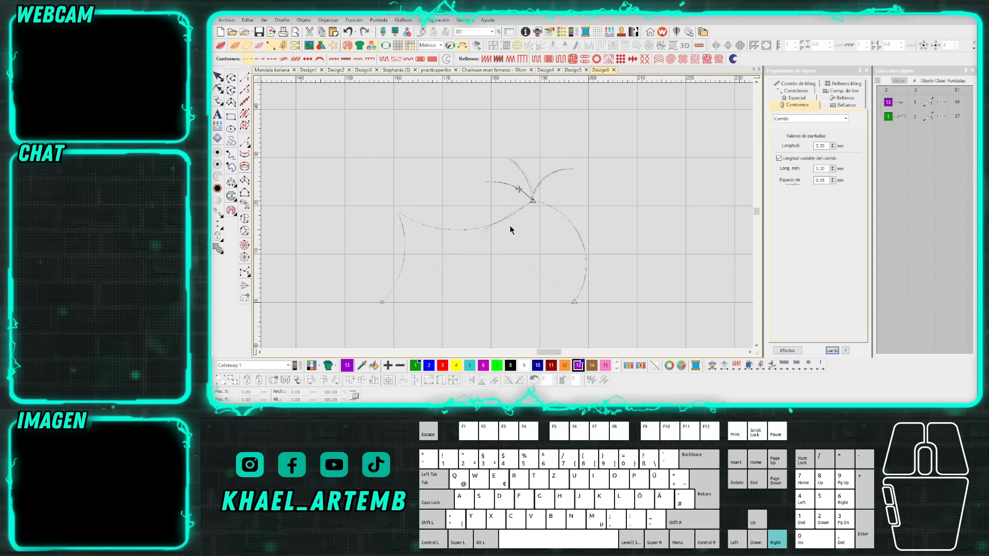
key("Right")
scroll(508, 216, "up", 5)
key("Right")
key("Left")
Draw a green run line from the junction out to each of the three branch tips and back to the junction.
left_click(532, 203)
left_click(533, 199)
right_click(474, 162)
left_click(371, 155)
left_click(535, 199)
left_click_drag(513, 118, 514, 182)
right_click(512, 181)
left_click(445, 122)
left_click(536, 262)
right_click(562, 203)
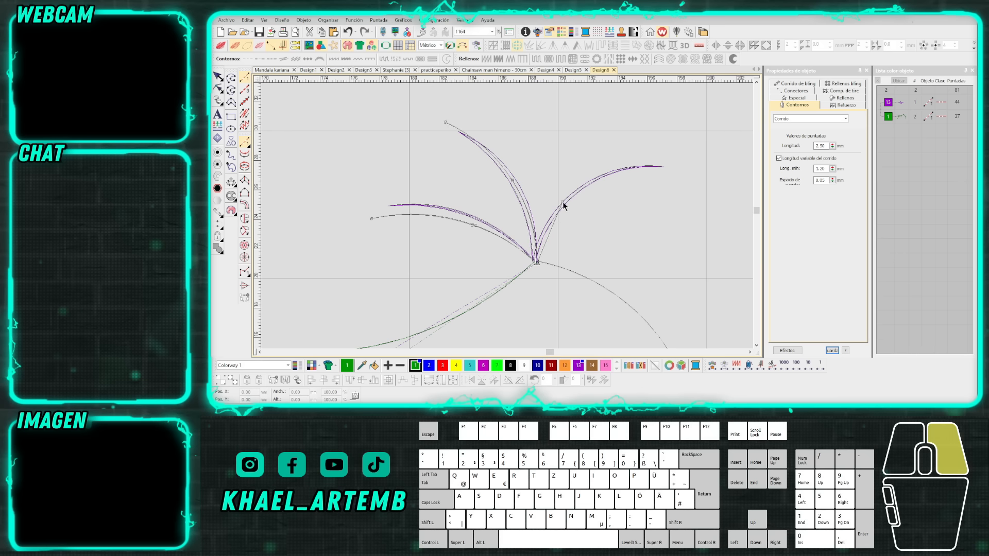
left_click(651, 163)
right_click(571, 192)
left_click(536, 262)
scroll(507, 218, "down", 4)
scroll(511, 230, "down", 3)
key("Escape")
Delete the original purple branches object.
key("t")
left_click(898, 104)
key("Delete")
scroll(507, 214, "up", 2)
Step through the stitching from the start of the design and inspect both green lines.
key("t")
key("Home")
scroll(511, 220, "up", 2)
key("Right")
scroll(512, 217, "down", 3)
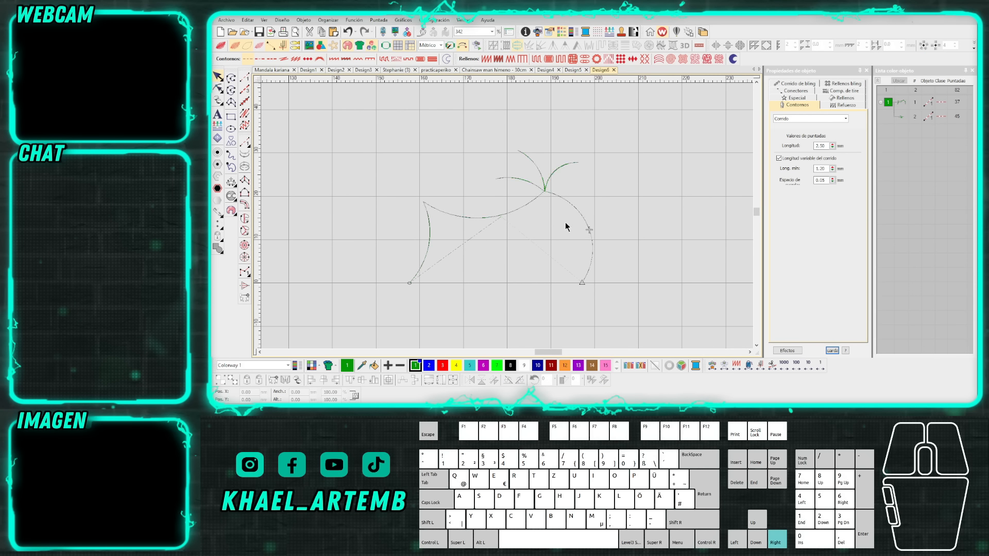
scroll(506, 215, "down", 1)
key("t")
left_click_drag(592, 289, 385, 172)
scroll(385, 172, "up", 1)
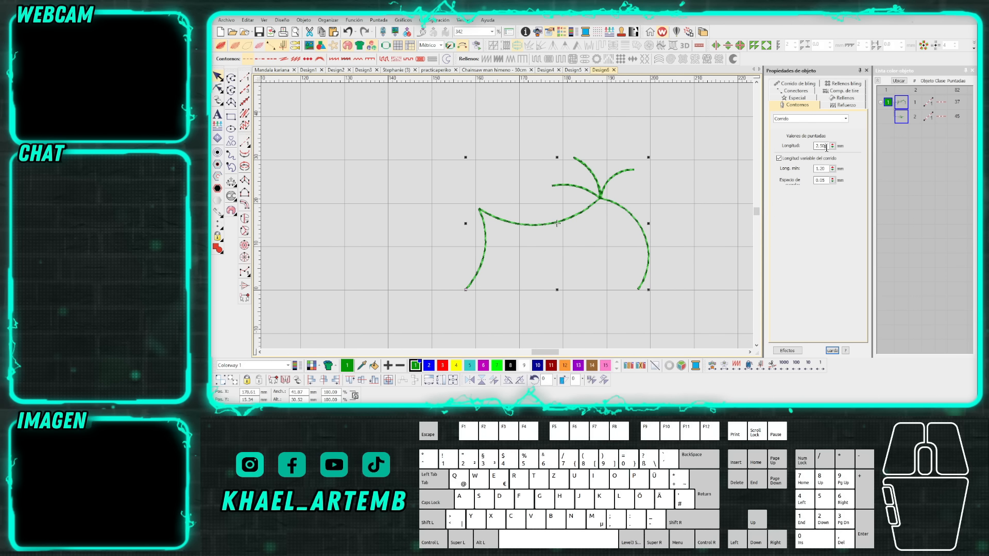
key("Escape")
key("Up")
key("Right")
key("Right")
key("Right")
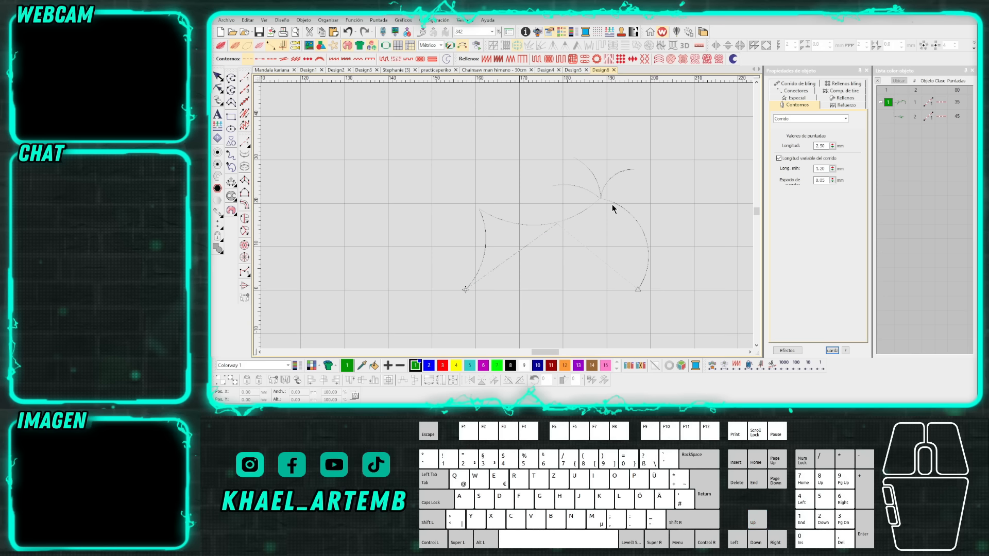
Examine the stitch order at the junction between the base line and the branches, and review the whole figure.
left_click(614, 203)
scroll(619, 220, "down", 2)
scroll(511, 227, "down", 1)
left_click_drag(609, 284, 356, 111)
scroll(508, 216, "up", 4)
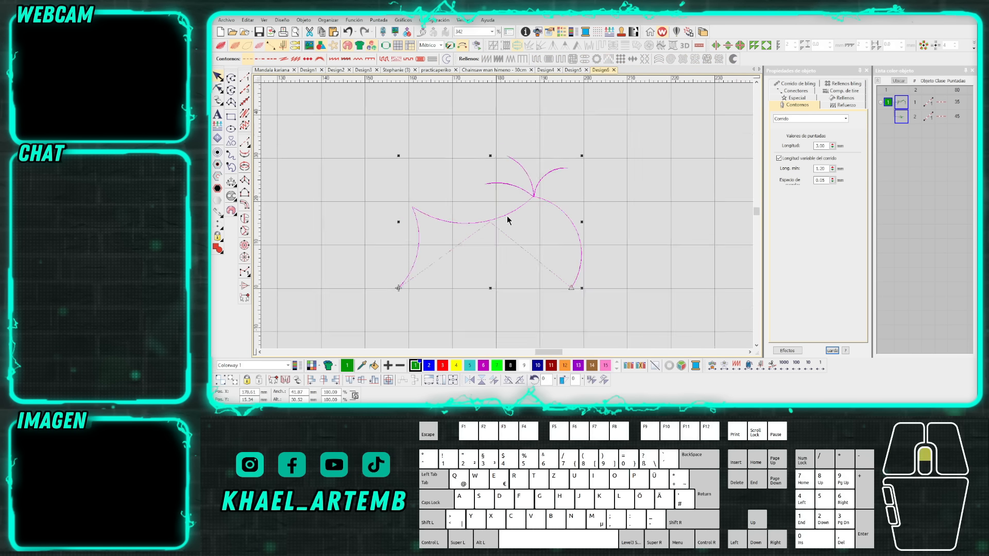
key("Escape")
key("Up")
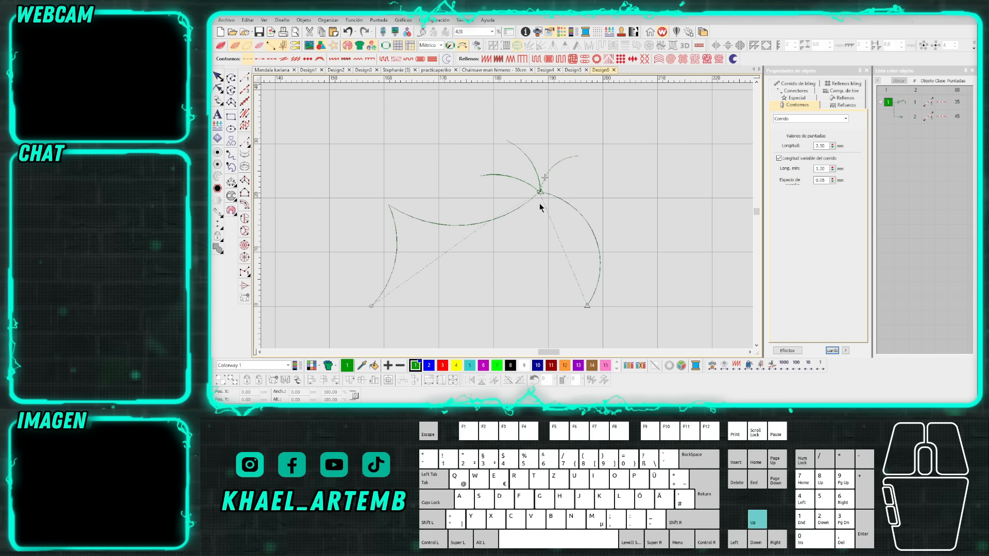
key("Right")
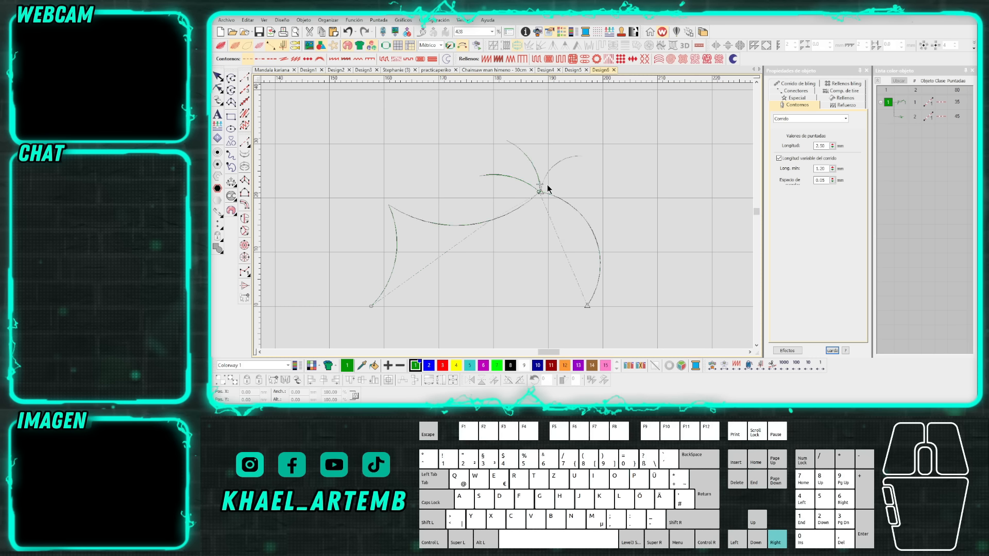
scroll(507, 216, "down", 2)
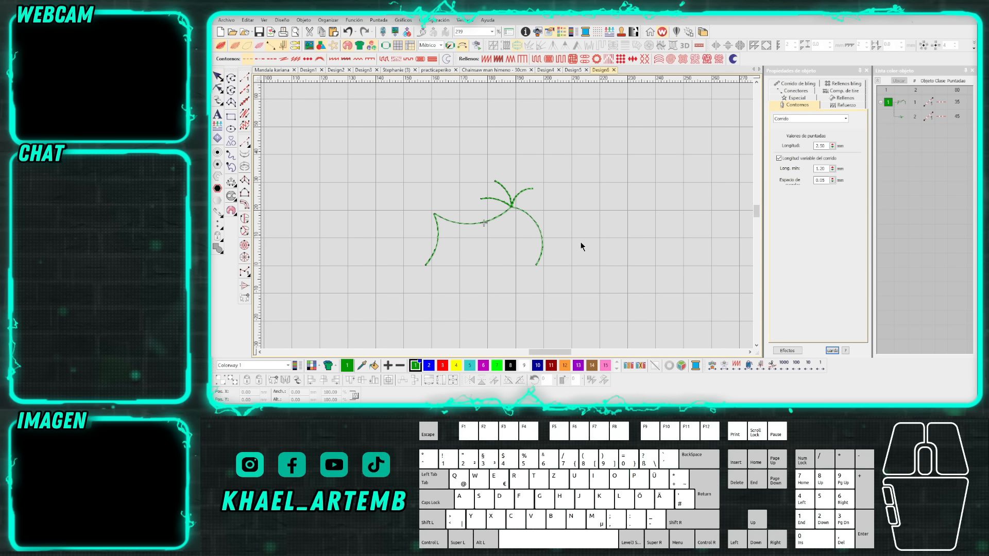
scroll(506, 216, "down", 1)
left_click_drag(596, 281, 360, 144)
scroll(412, 175, "up", 2)
left_click(674, 228)
key("d")
key("s")
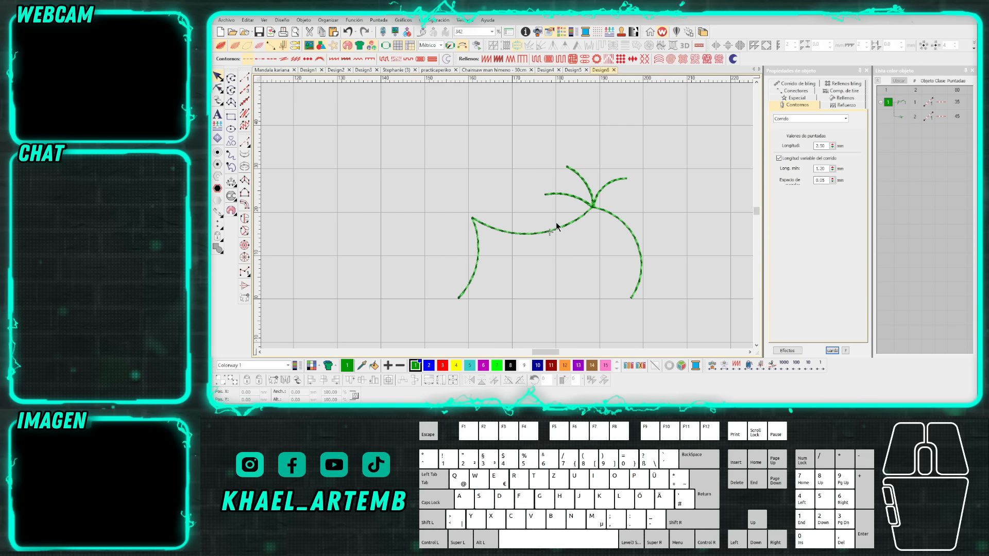
Delete the green branches object, keeping only the base line.
left_click(244, 77)
scroll(511, 212, "down", 1)
key("d")
key("s")
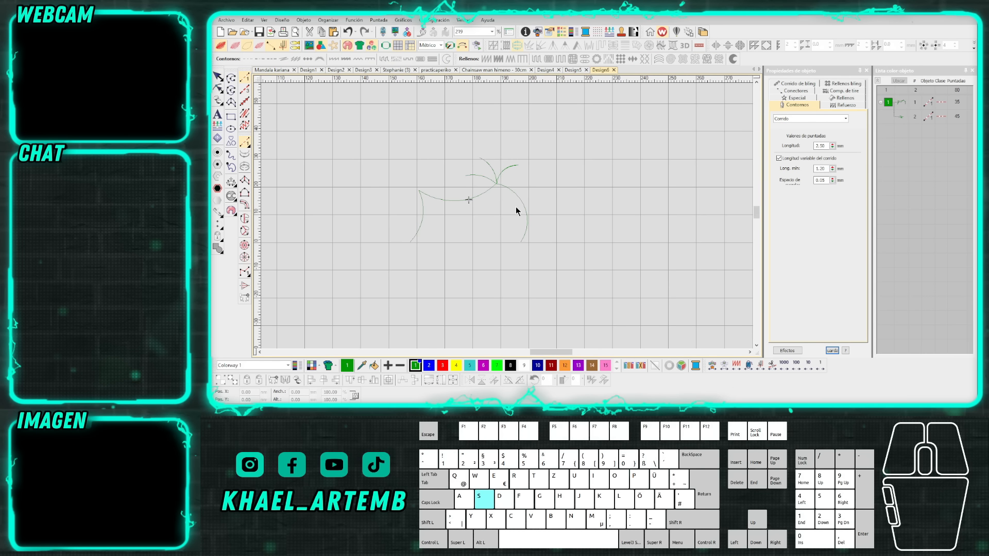
scroll(487, 213, "up", 2)
key("Escape")
left_click(520, 188)
key("Delete")
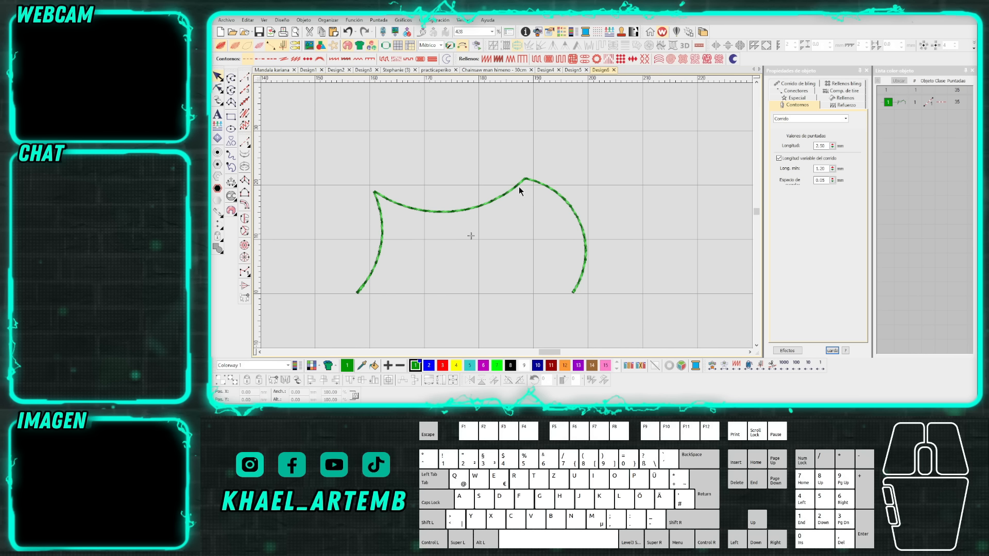
Trace the base line with three separate green run lines, one for each arc between its corners and ends.
left_click(245, 77)
left_click(357, 293)
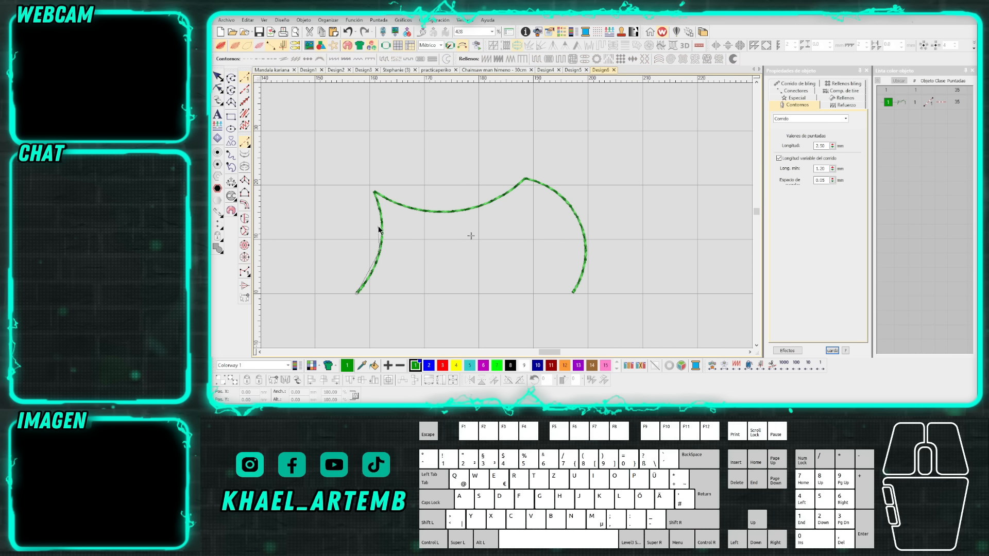
left_click(375, 191)
left_click(524, 179)
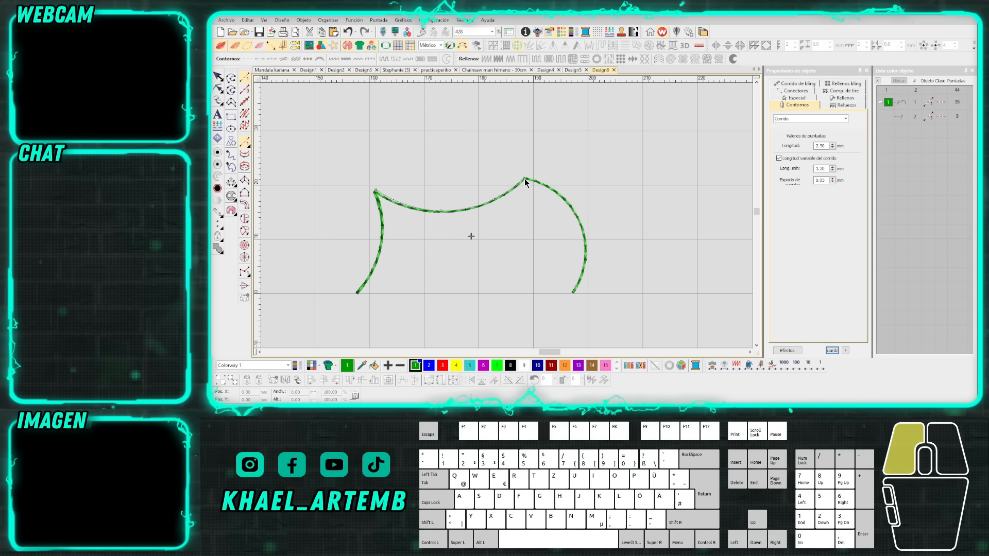
right_click(551, 193)
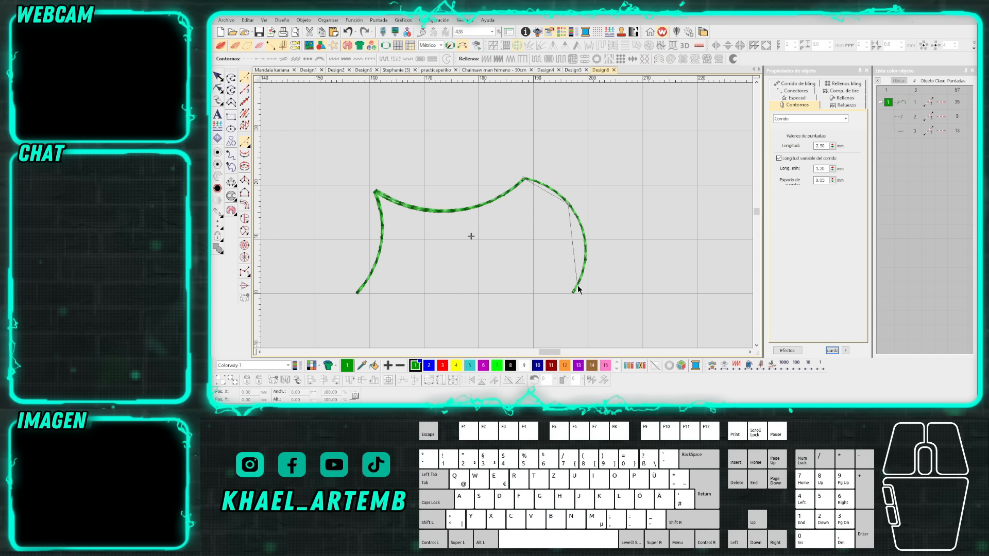
key("Escape")
Delete the original continuous base line, keeping the three separate arcs.
left_click(901, 106)
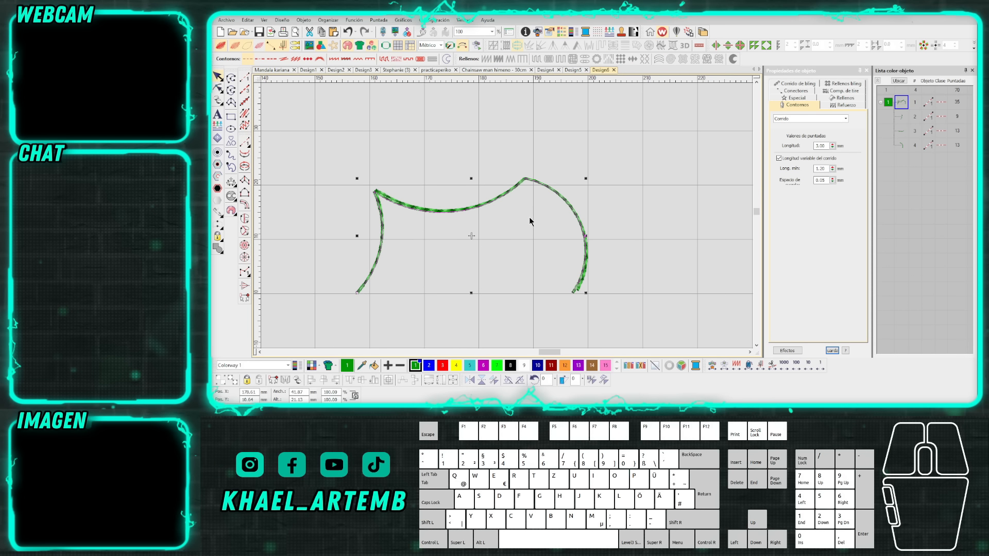
key("Delete")
scroll(538, 215, "down", 1)
scroll(442, 199, "up", 1)
Move the left and right arcs away from the figure and undo the moves.
left_click(484, 218)
left_click_drag(484, 218, 508, 194)
left_click(672, 200)
left_click_drag(664, 210, 687, 197)
key("ctrl+z")
key("ctrl+z")
key("ctrl+z")
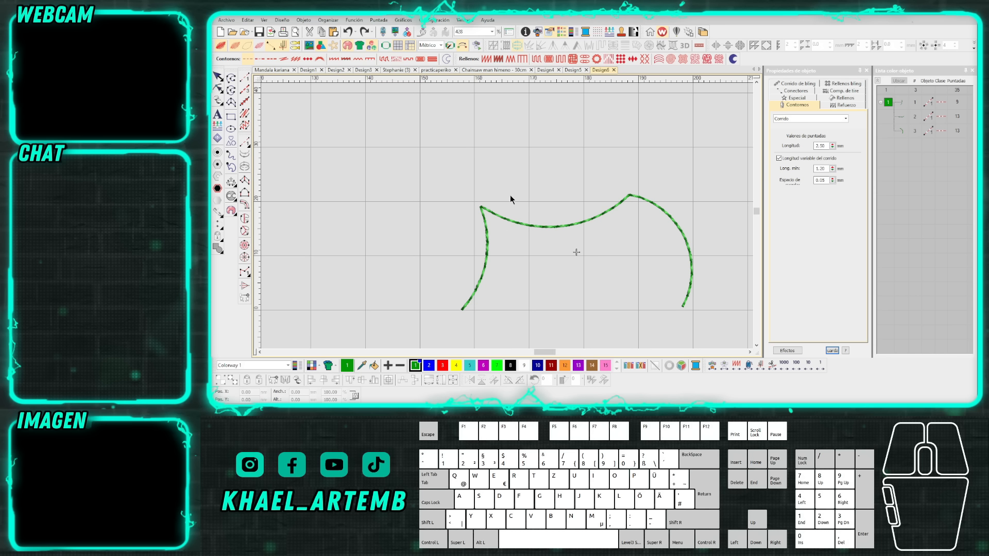
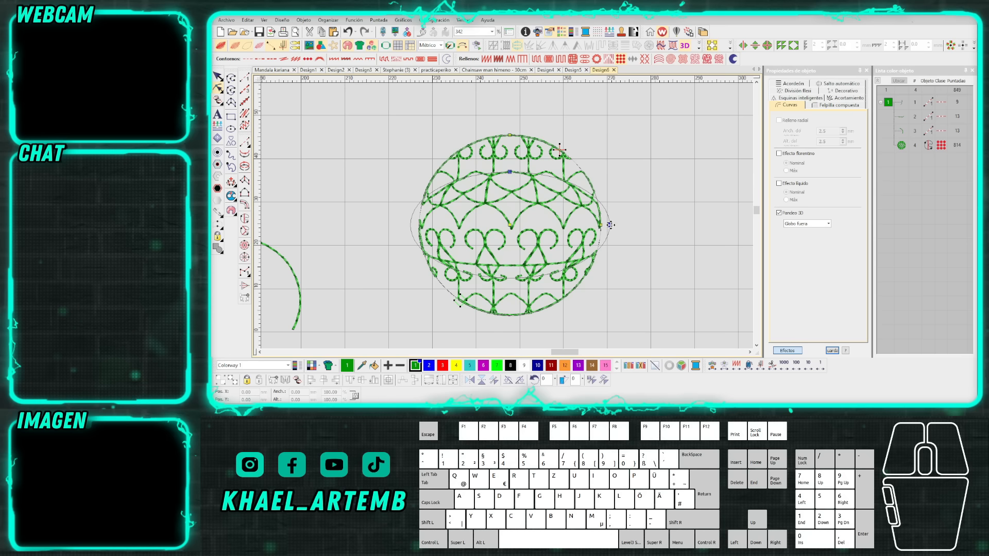
Set the circle's Pandeo 3D effect to Globo dentro and reposition the warp and motif guides inside the circle.
left_click(218, 77)
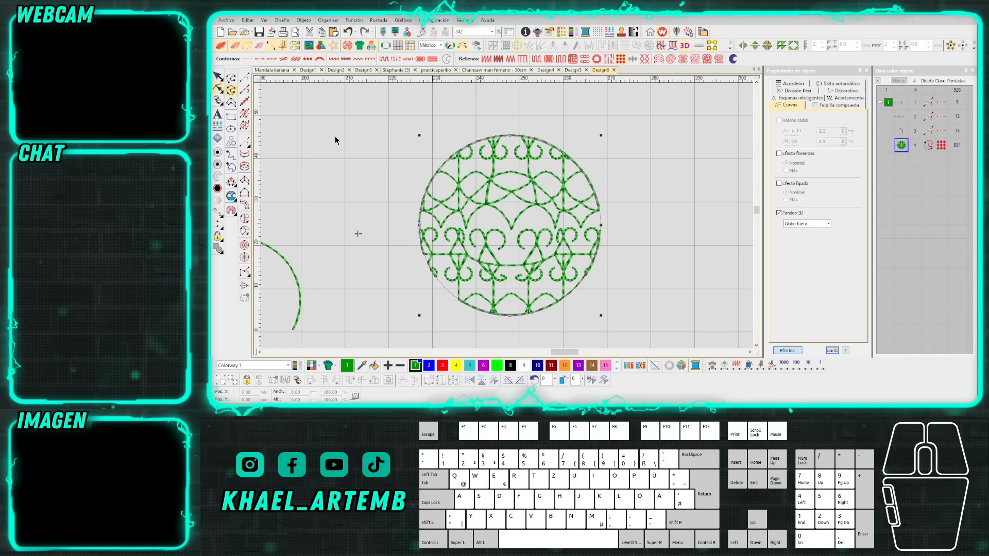
left_click(810, 238)
key("h")
left_click_drag(509, 225, 492, 233)
left_click_drag(494, 180, 494, 152)
left_click_drag(543, 234, 569, 234)
left_click_drag(491, 233, 511, 232)
key("Escape")
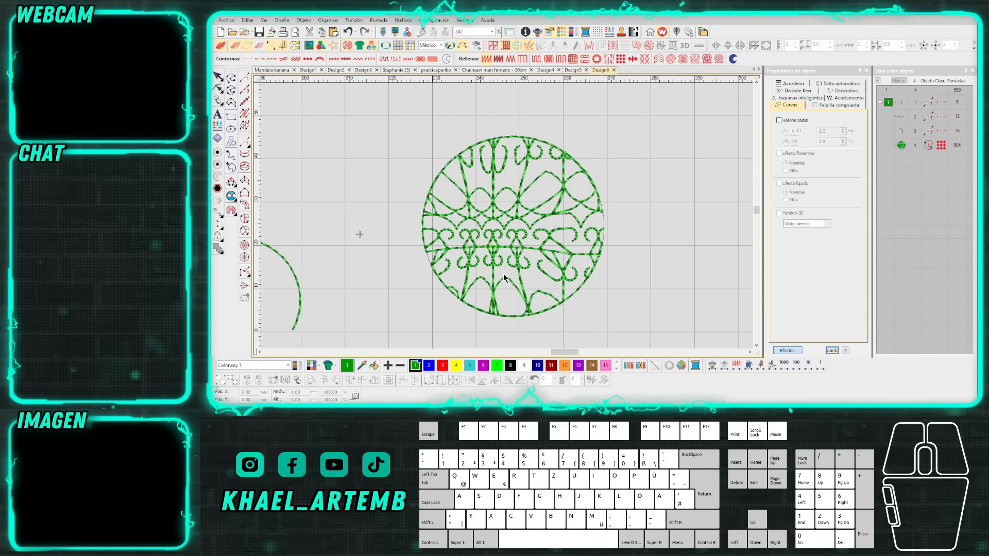
left_click(359, 234)
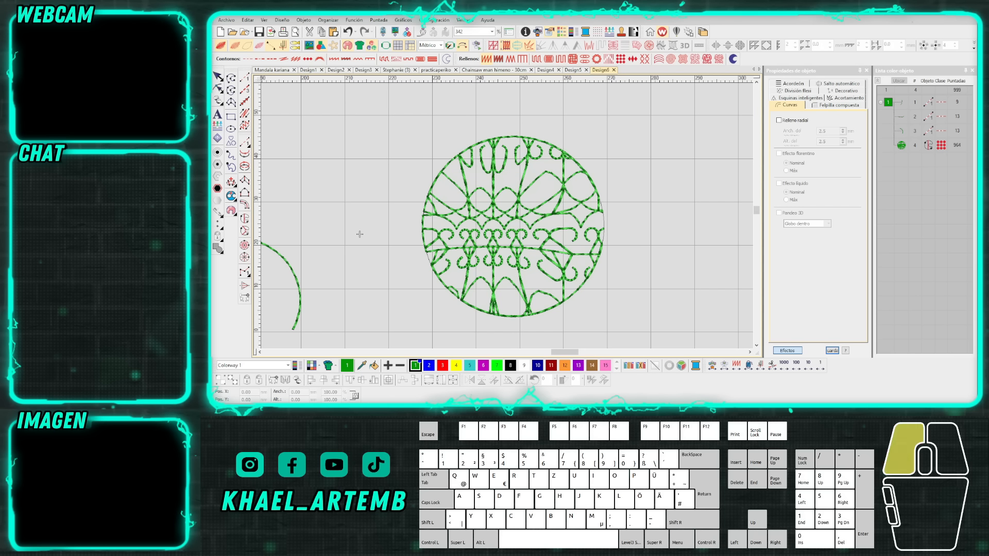
left_click(359, 234)
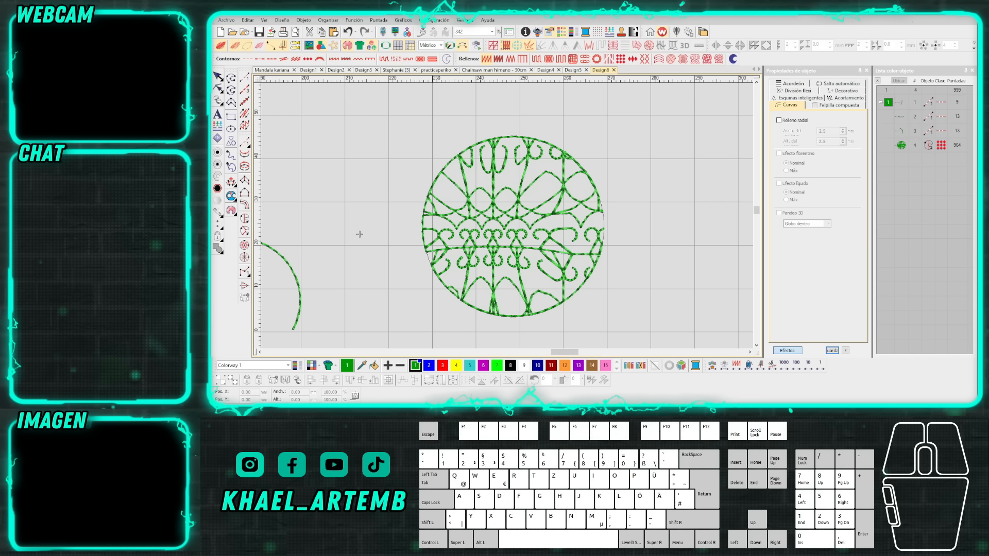
left_click(359, 234)
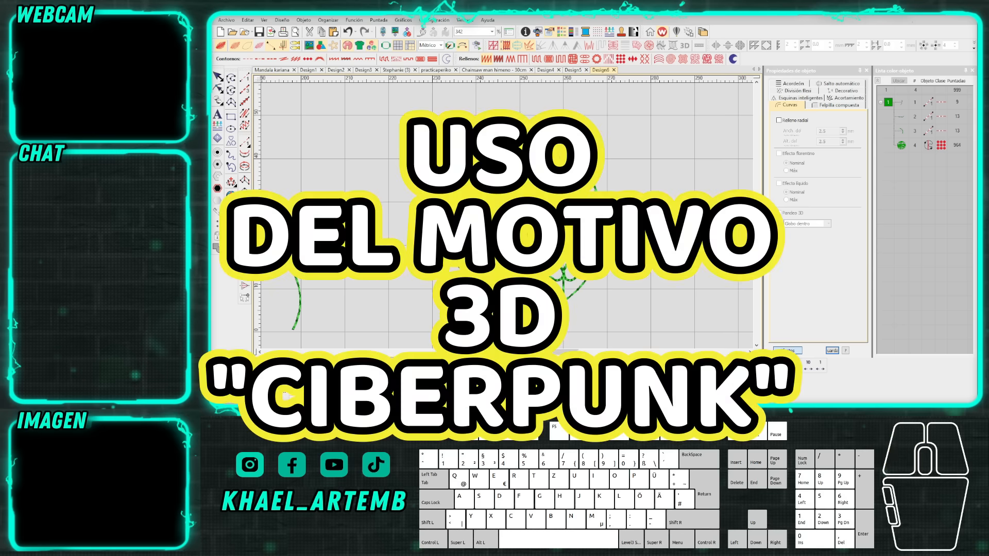
Open the Sasha Cyberpunk 18cm design and view its framed portrait up close.
double_click(494, 232)
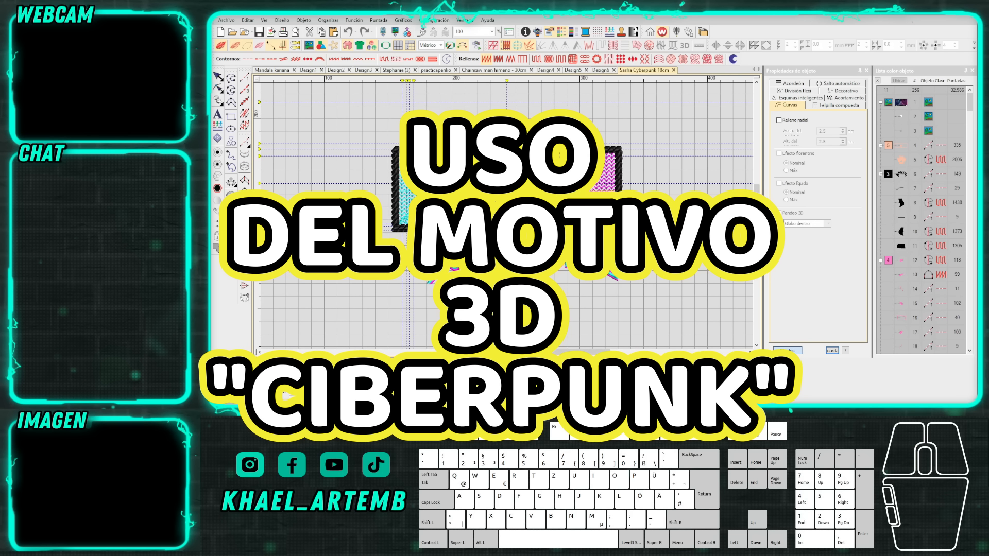
scroll(541, 225, "up", 1)
scroll(611, 223, "up", 1)
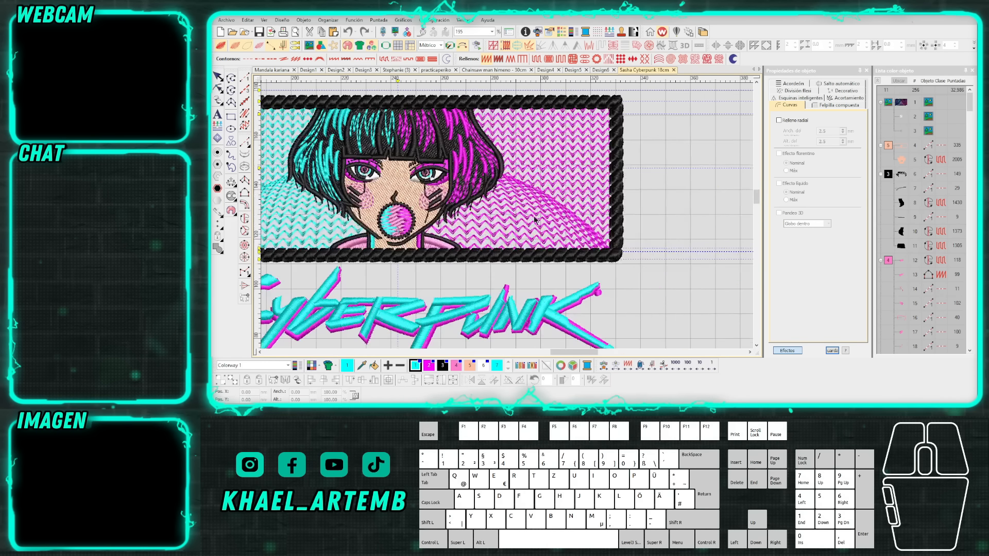
Duplicate the magenta background fill and place the copy well clear of the frame to its right.
left_click(510, 218)
scroll(510, 219, "down", 1)
left_click_drag(509, 217, 702, 218)
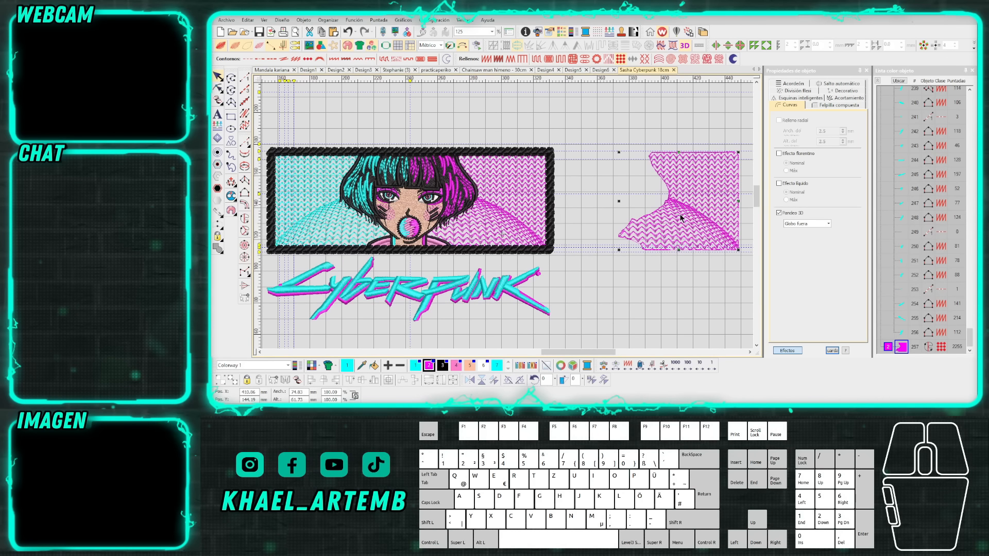
scroll(679, 216, "up", 1)
left_click(533, 219)
left_click_drag(533, 219, 702, 218)
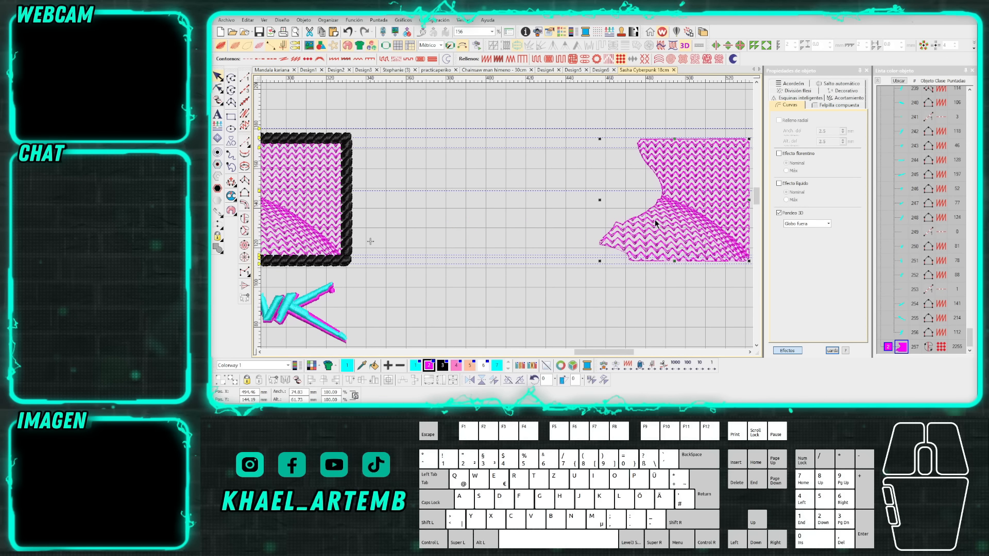
scroll(656, 222, "down", 2)
scroll(500, 230, "down", 1)
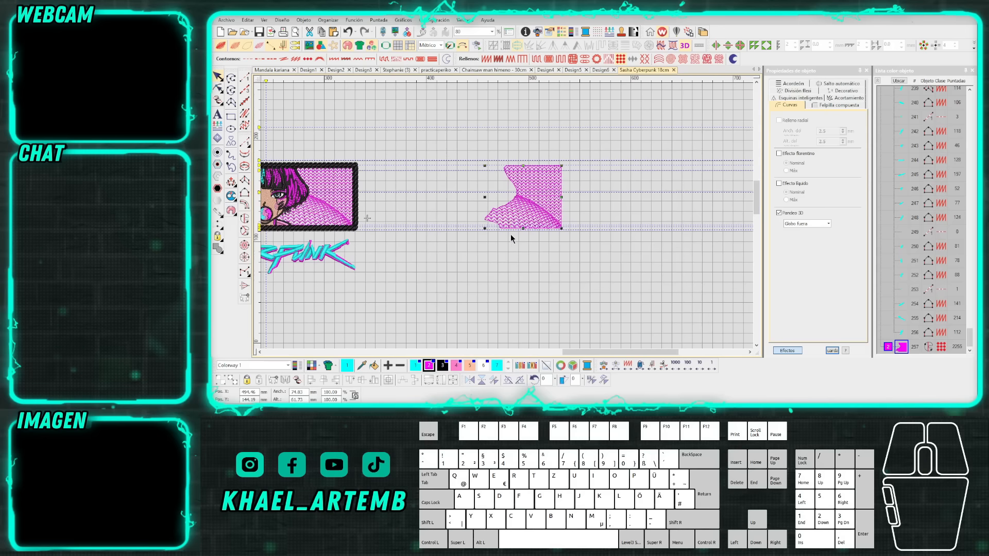
scroll(490, 213, "down", 1)
left_click(509, 224)
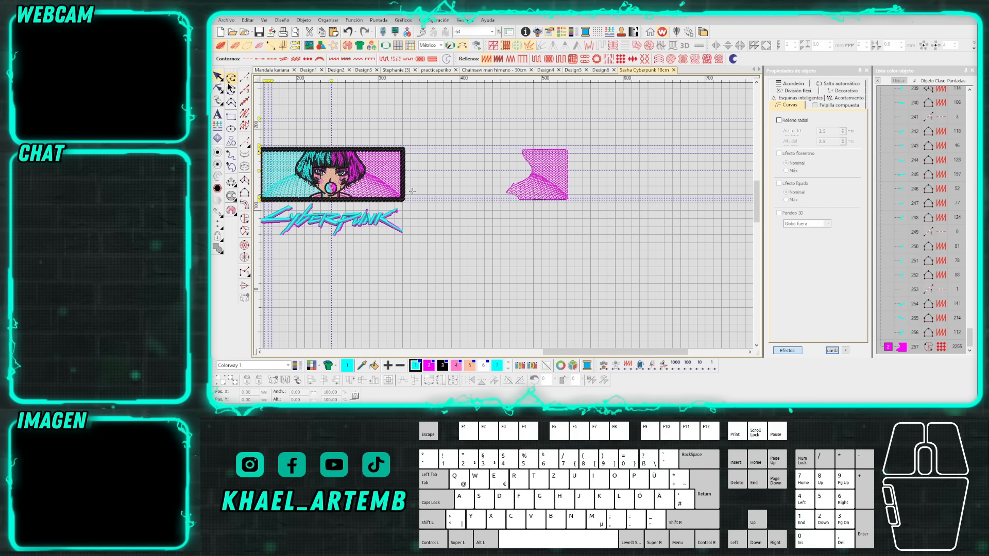
left_click(229, 82)
right_click(560, 189)
right_click(452, 278)
left_click(482, 181)
key("BackSpace")
key("BackSpace")
key("BackSpace")
key("BackSpace")
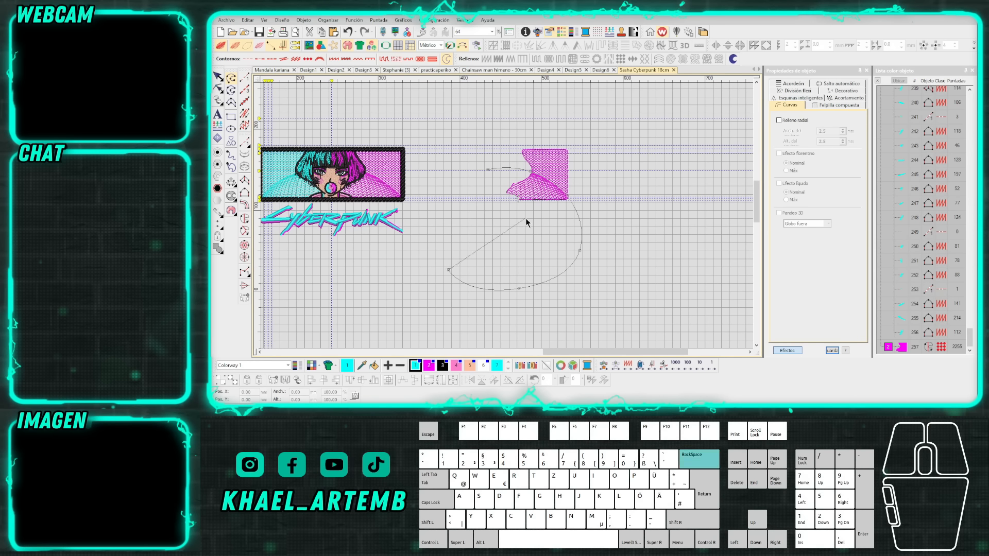
key("BackSpace")
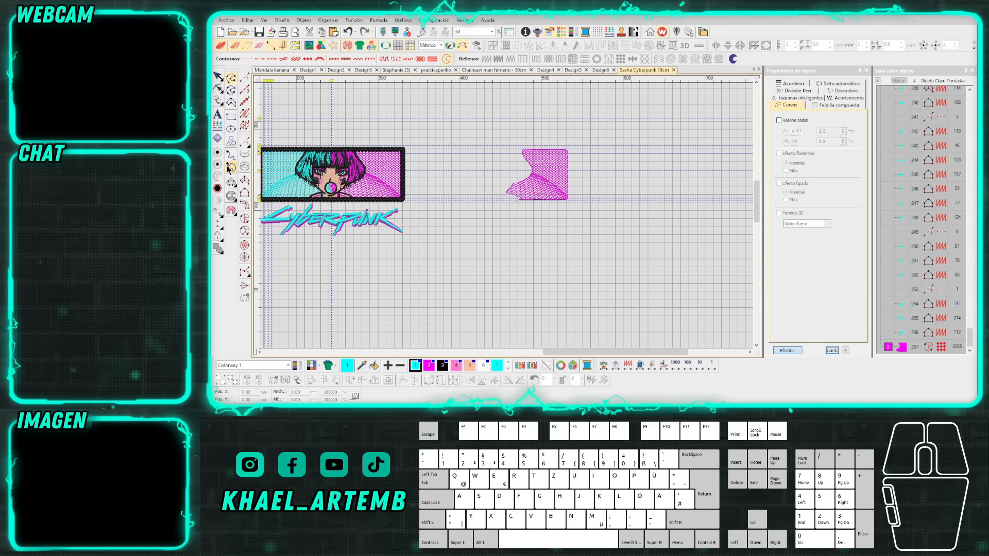
Draw a large filled circle reaching over the copied magenta fill and delete it.
left_click(230, 135)
left_click(490, 256)
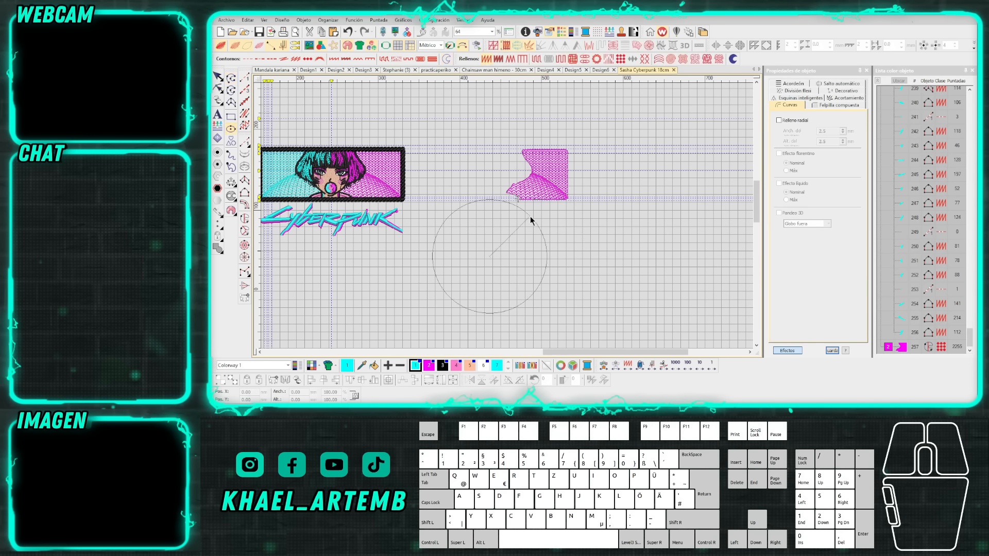
left_click(554, 190)
key("Return")
key("Escape")
left_click(575, 221)
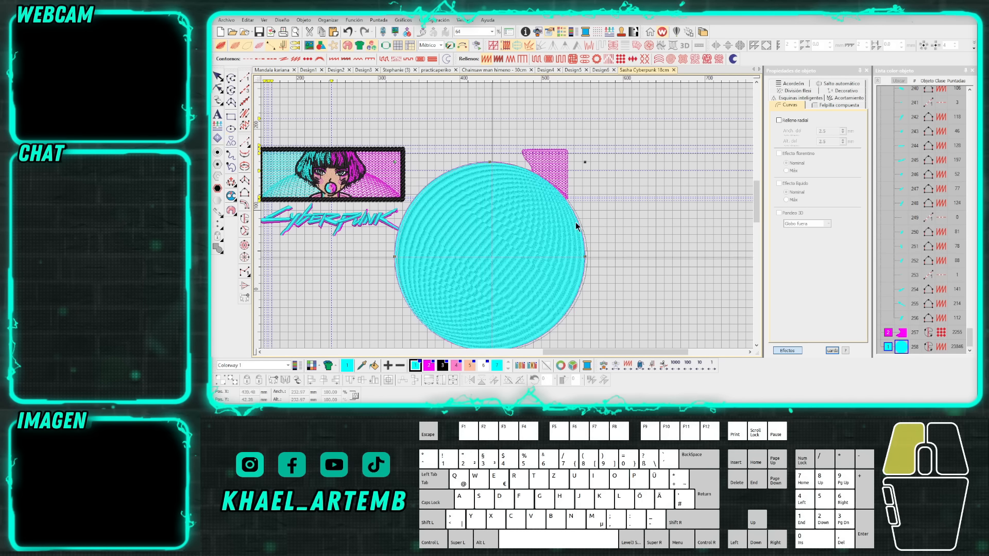
key("Delete")
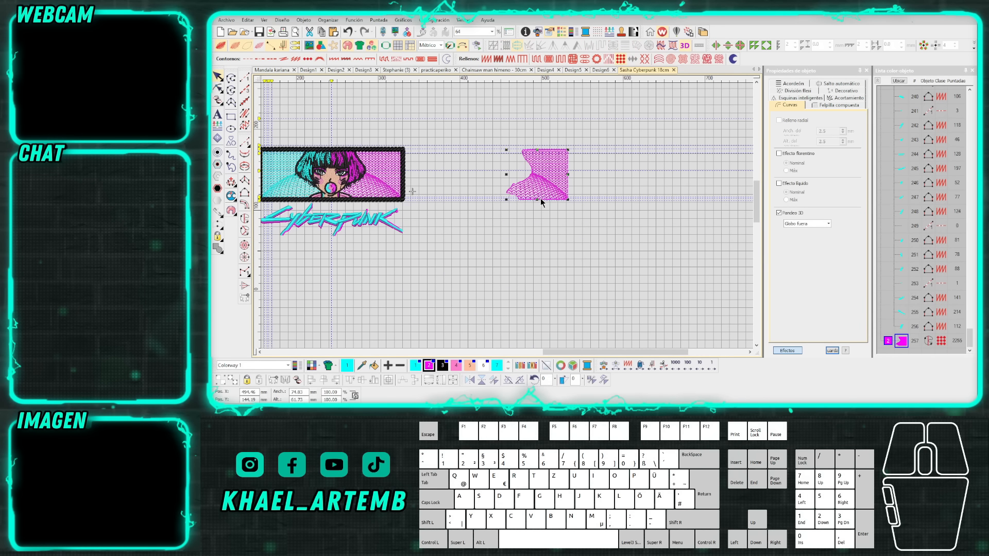
Examine the 3D warp guide circle of the copied magenta fill in reshape mode.
key("h")
scroll(531, 211, "up", 1)
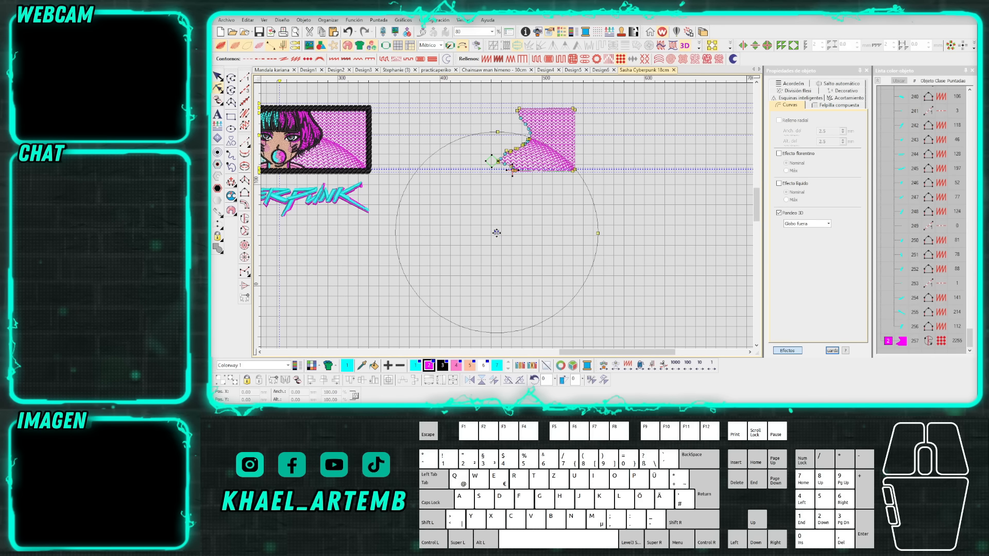
scroll(496, 232, "down", 2)
scroll(426, 200, "up", 1)
key("Escape")
scroll(464, 204, "up", 1)
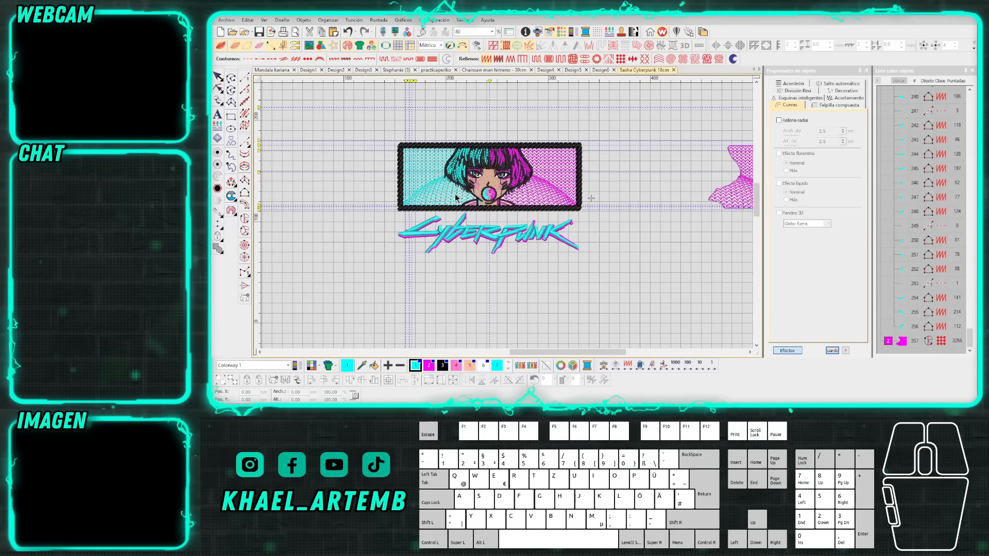
Compare with the warp guide circle of the original magenta fill inside the frame.
left_click(435, 182)
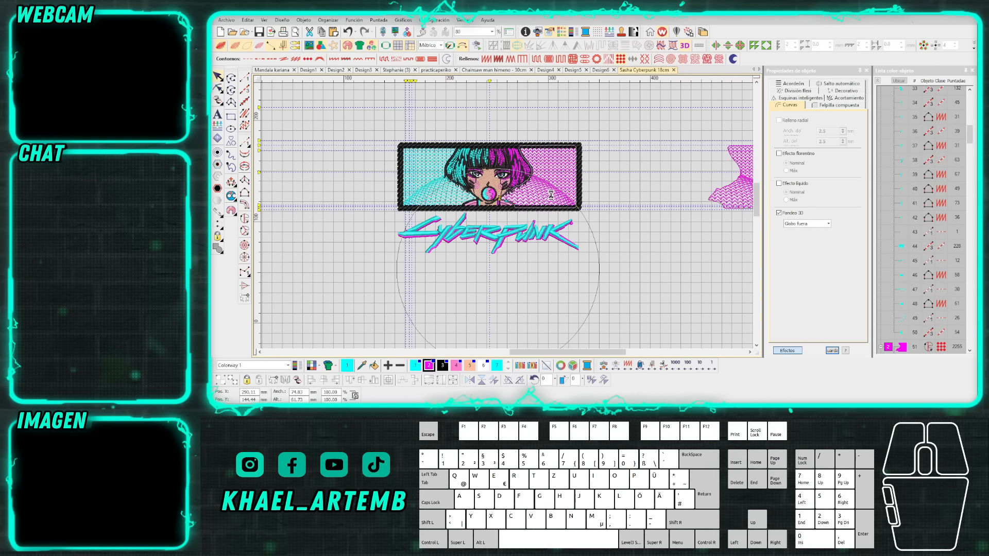
key("t")
key("t")
key("Escape")
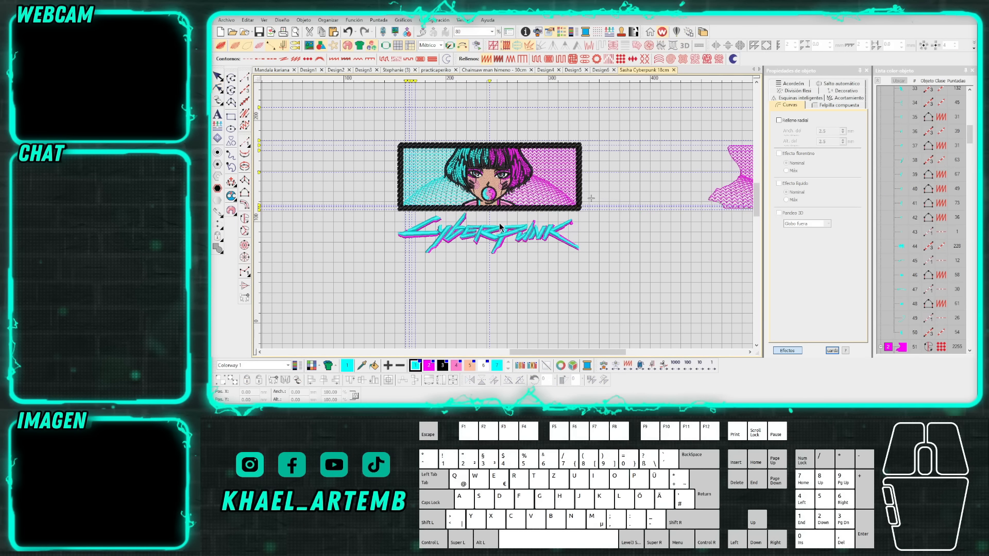
scroll(513, 211, "down", 1)
scroll(508, 221, "up", 1)
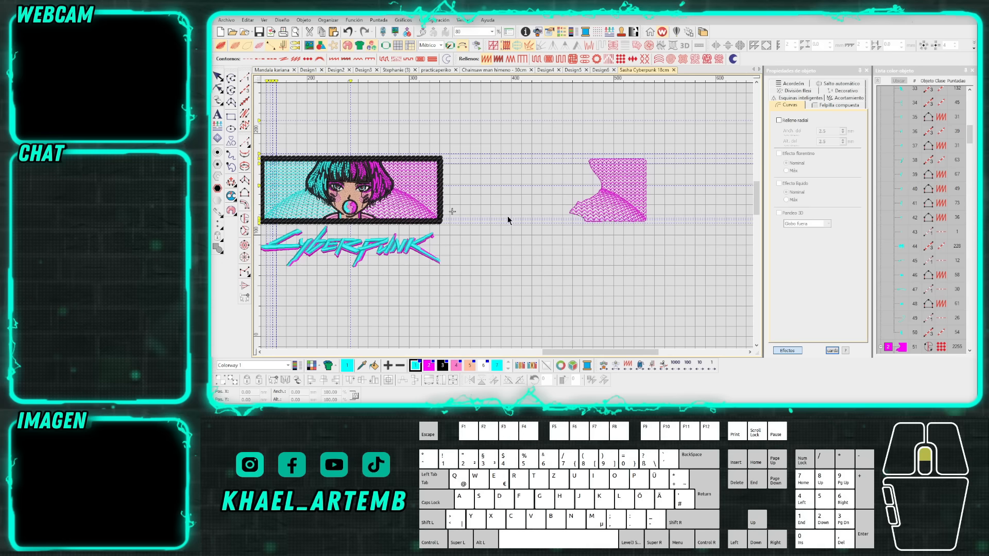
scroll(509, 220, "up", 3)
scroll(509, 218, "down", 3)
scroll(714, 225, "up", 1)
Centre the warp guide circle on the copied magenta fill and shrink it so its edge crosses the fill's sides.
left_click(508, 218)
scroll(508, 217, "down", 3)
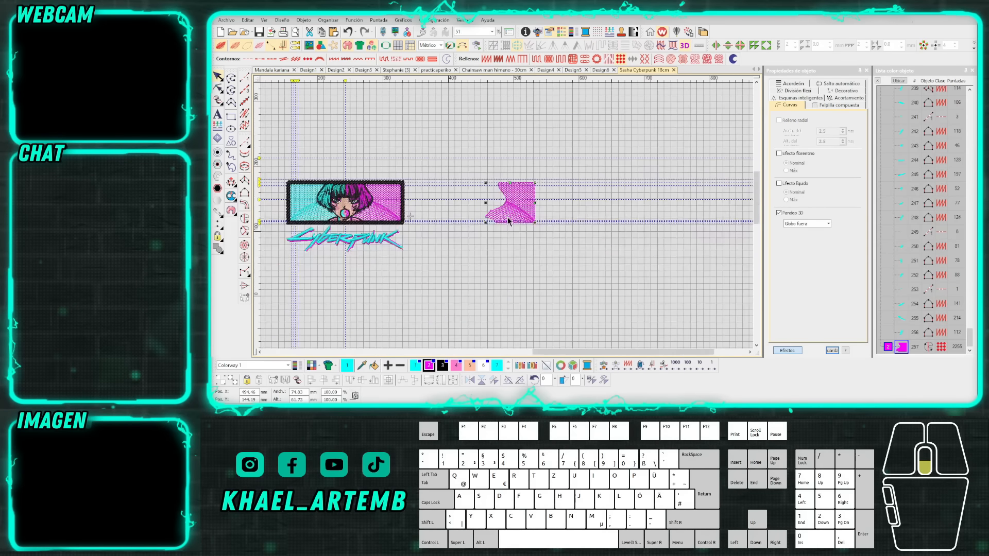
scroll(508, 218, "up", 2)
key("h")
left_click_drag(473, 286, 515, 212)
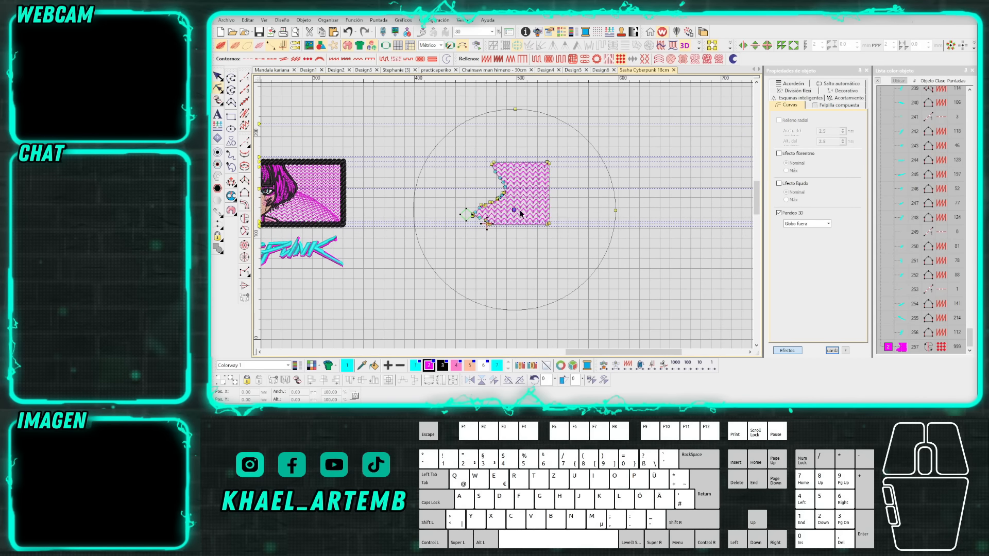
scroll(515, 212, "up", 2)
left_click_drag(652, 220, 551, 221)
scroll(507, 220, "down", 3)
scroll(508, 219, "up", 5)
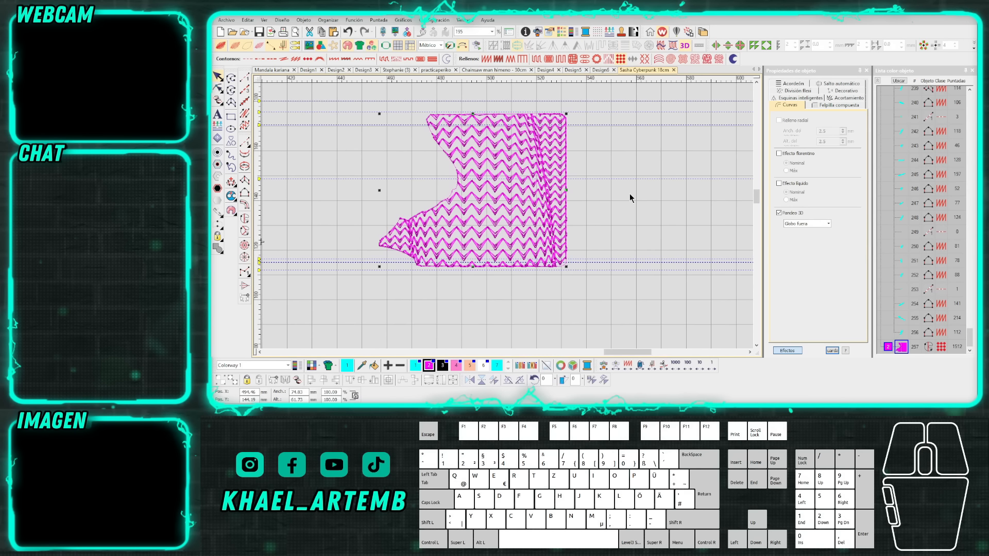
Inspect the warped zigzag stitches near the copied fill's upper edge up close and delete the copy.
left_click(630, 195)
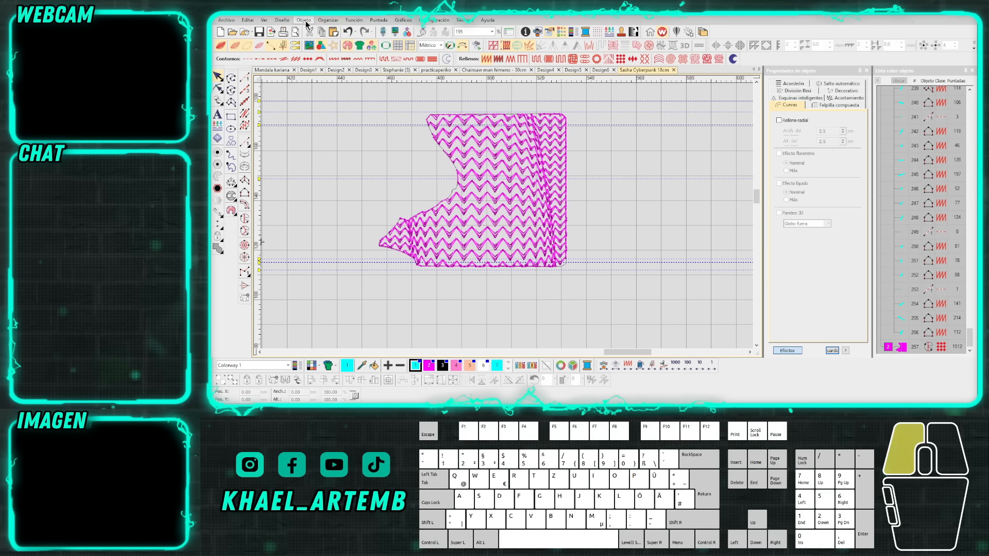
left_click(301, 90)
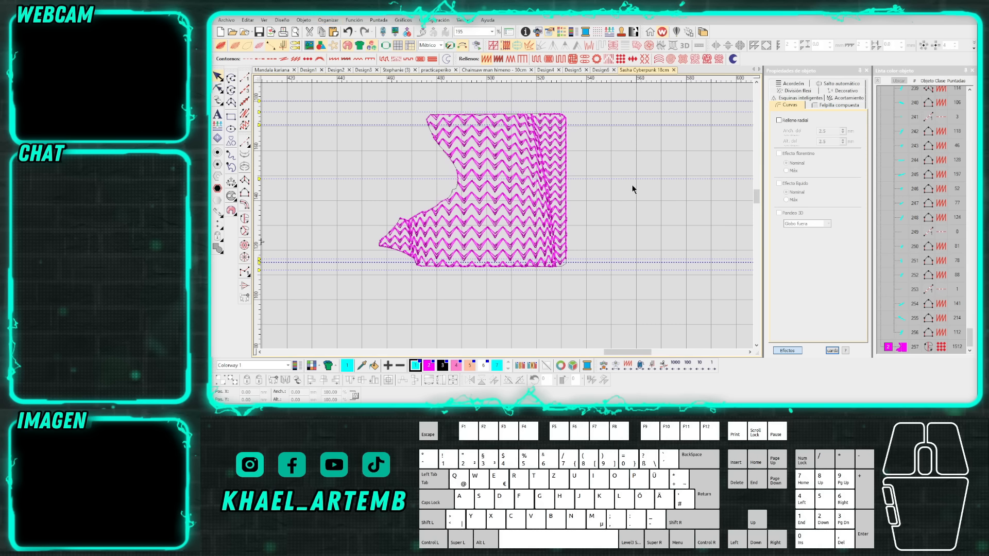
scroll(533, 191, "up", 10)
scroll(530, 194, "down", 10)
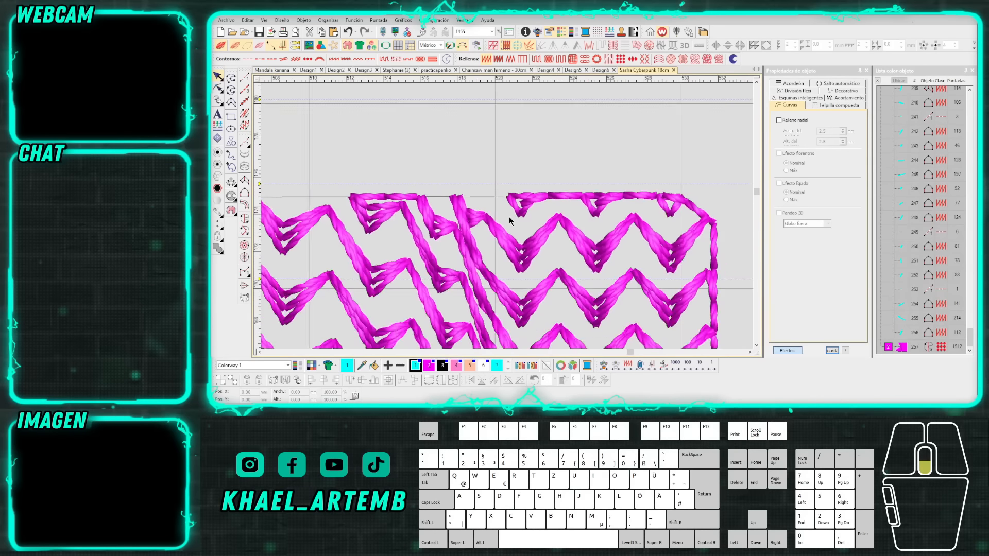
scroll(476, 233, "down", 5)
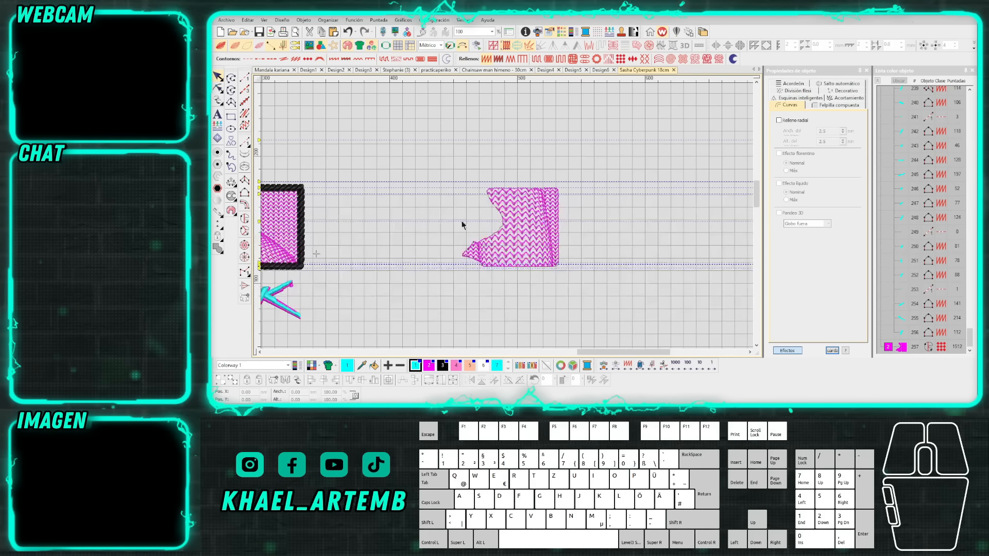
left_click(664, 230)
key("Delete")
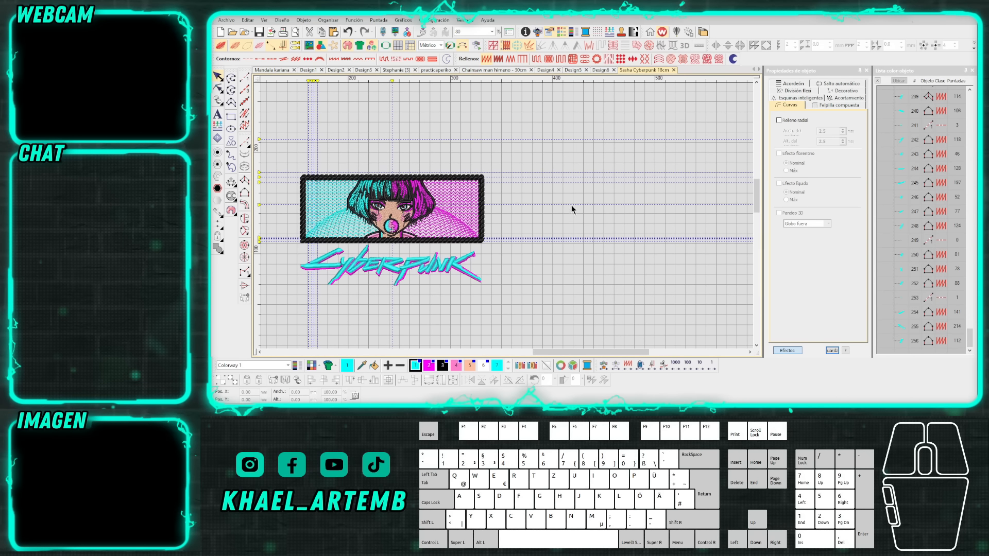
In Design6, set the motif-filled circle's Pandeo 3D effect to Globo fuera and lower its warp guide within the circle.
left_click(601, 71)
scroll(506, 215, "down", 3)
left_click(510, 219)
scroll(507, 215, "up", 2)
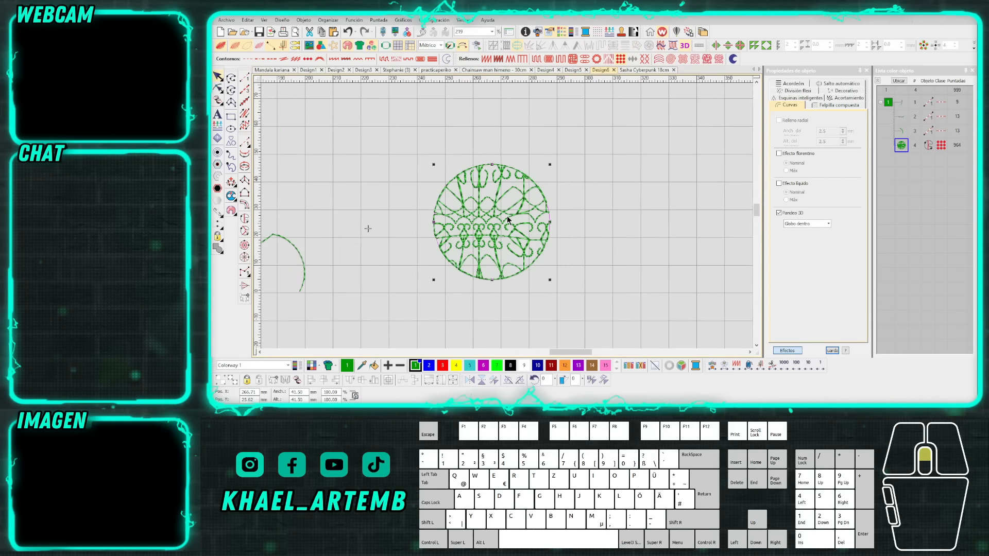
scroll(506, 215, "up", 1)
left_click(808, 223)
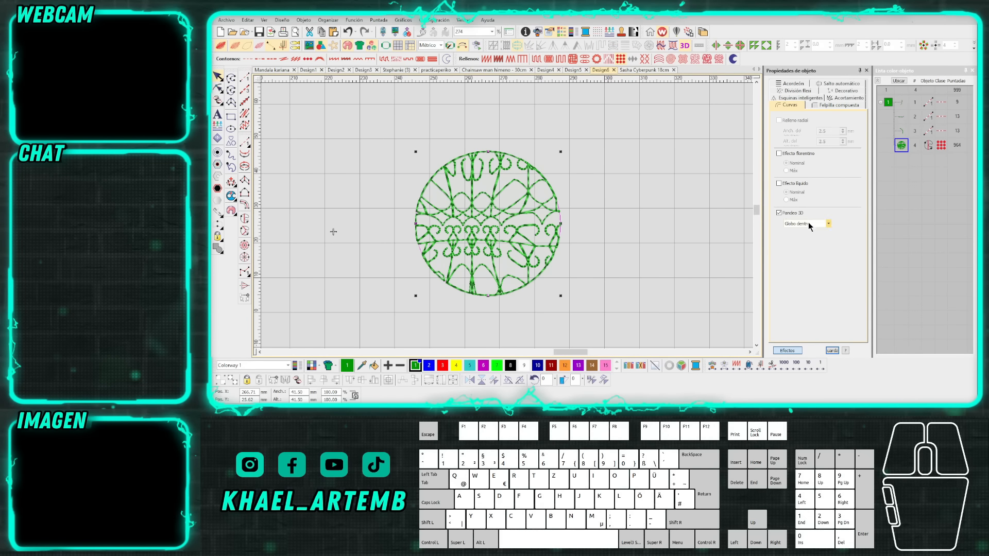
left_click(804, 230)
key("h")
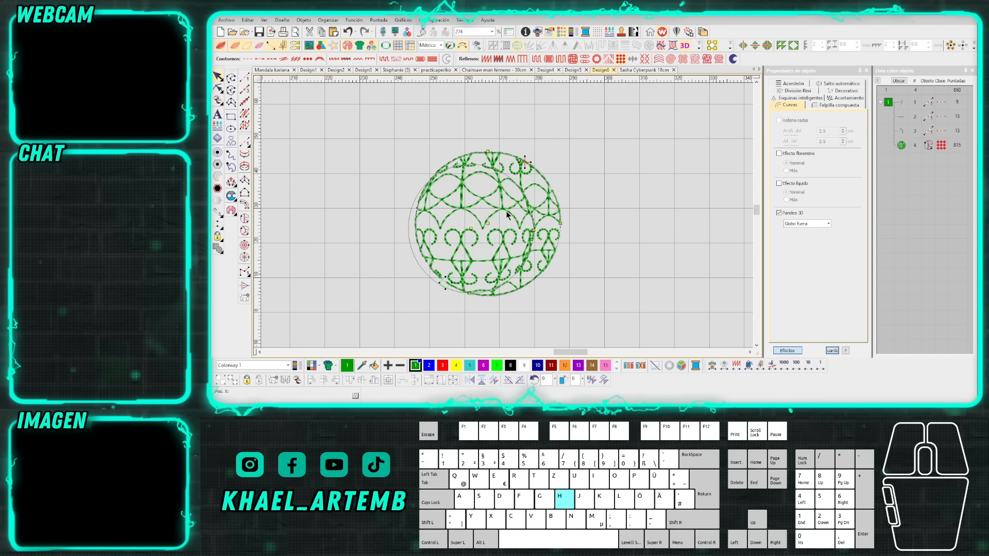
left_click_drag(470, 229, 466, 269)
scroll(520, 191, "down", 2)
key("Escape")
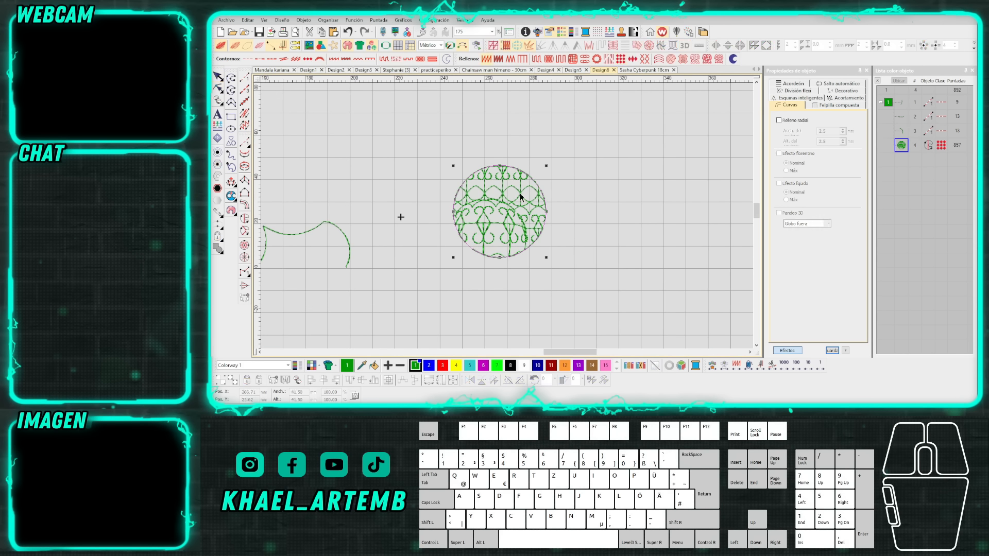
Enlarge the motif-filled circle to about 154 mm wide, move it to the right and centre its warp guide inside it.
left_click_drag(546, 165, 703, 90)
scroll(508, 214, "down", 3)
left_click_drag(506, 218, 587, 212)
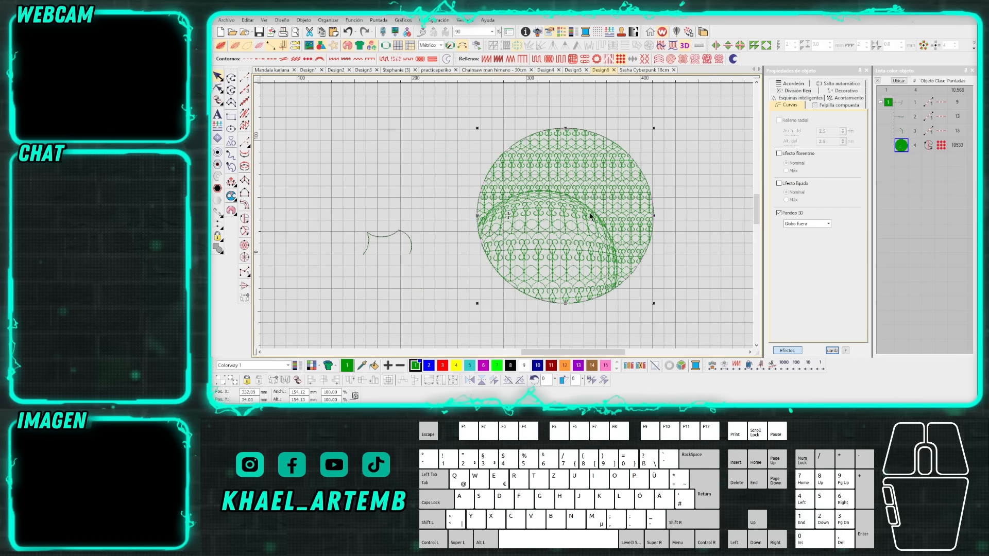
scroll(561, 218, "up", 1)
key("h")
left_click_drag(488, 268, 518, 210)
left_click(513, 216)
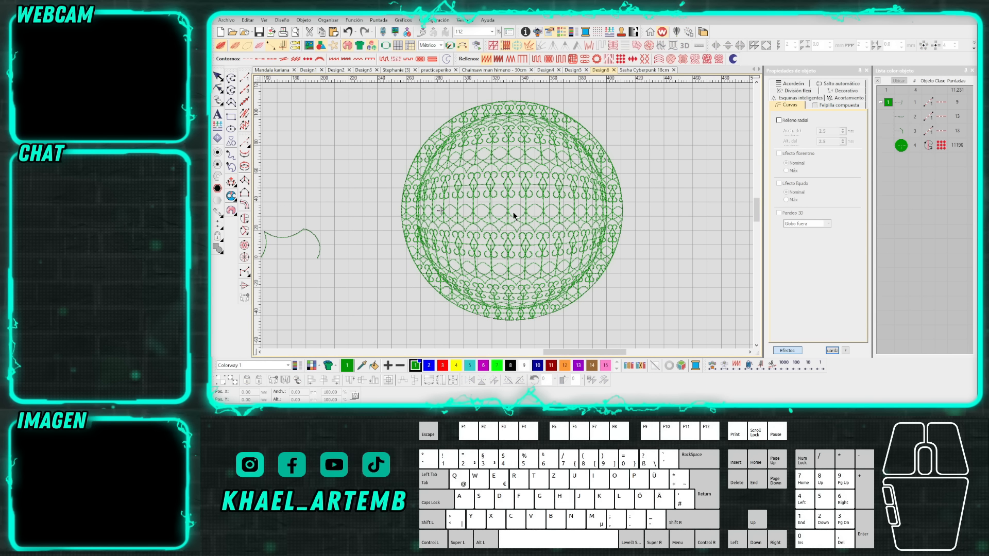
left_click(220, 76)
In the Sasha Cyberpunk 18cm design, duplicate the magenta background fill and place the copy to the right of the frame.
left_click(638, 70)
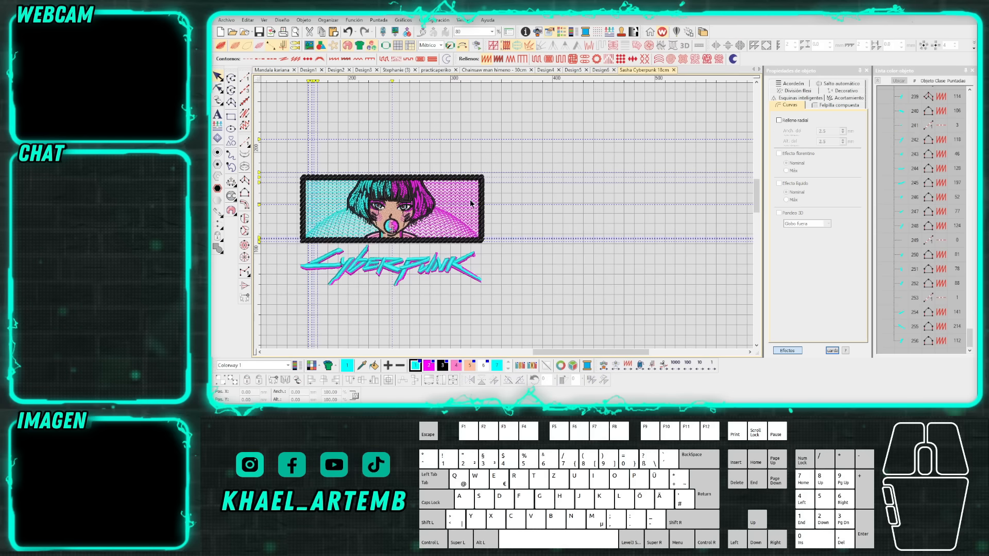
scroll(490, 221, "up", 2)
left_click_drag(656, 208, 670, 207)
scroll(669, 208, "up", 2)
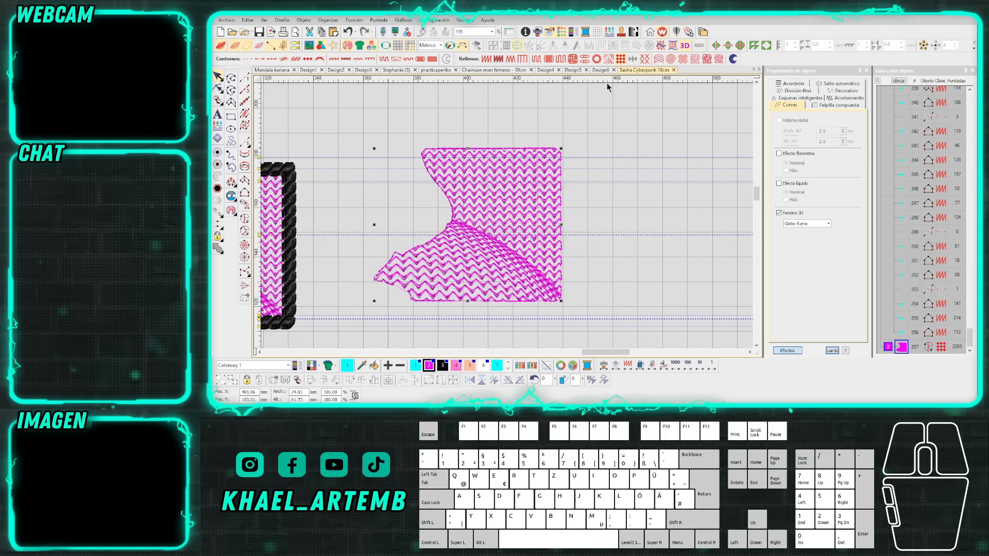
Remove the Pandeo 3D effect from the copied magenta fill and compare the flat motifs with the framed background.
right_click(620, 59)
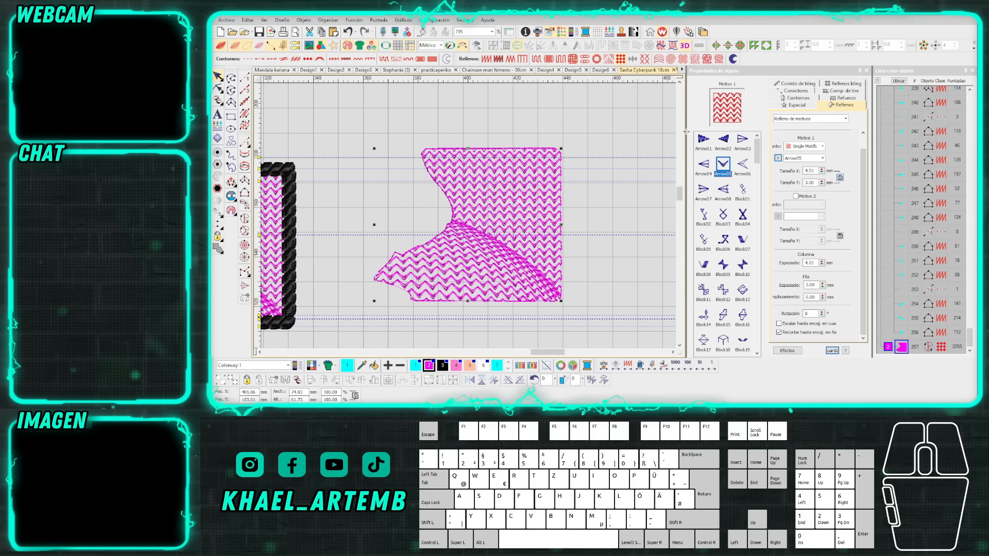
left_click(684, 46)
scroll(486, 247, "up", 1)
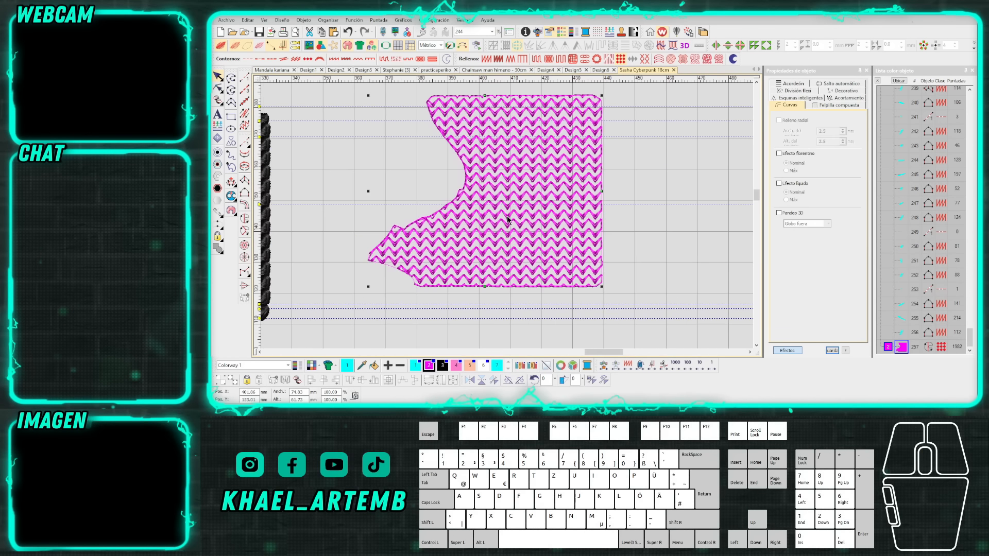
scroll(507, 219, "down", 2)
scroll(507, 219, "down", 1)
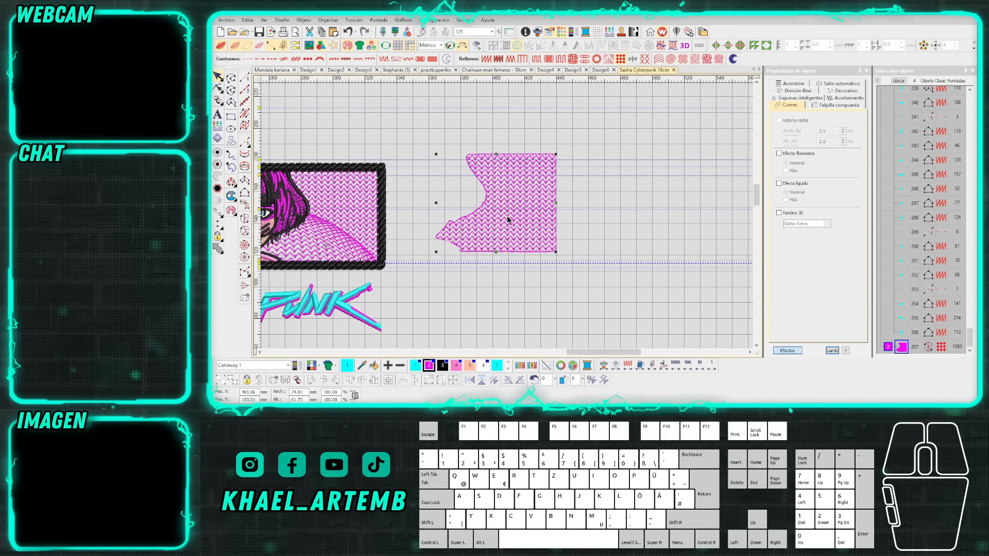
scroll(507, 216, "down", 2)
scroll(507, 216, "up", 3)
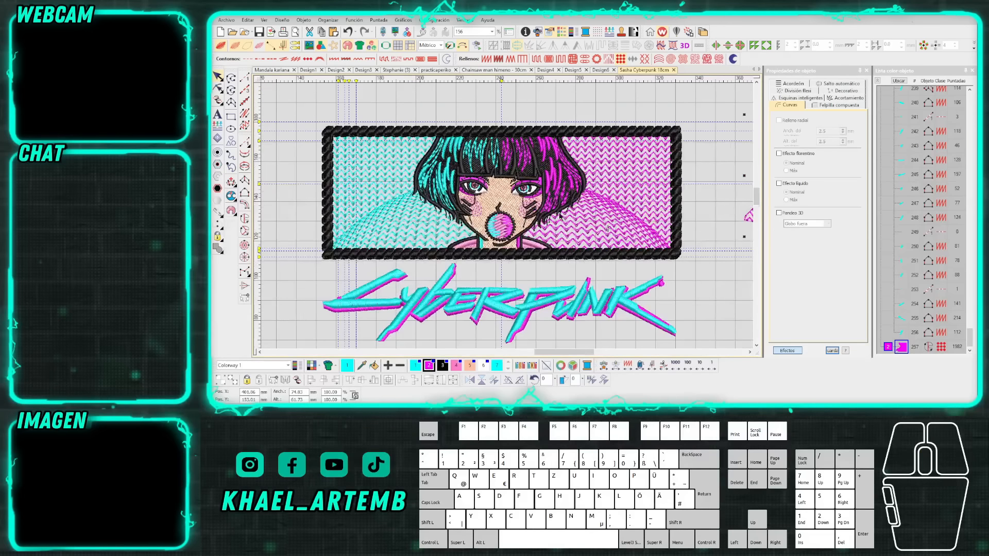
scroll(569, 216, "down", 1)
Duplicate the cyan and magenta background fills together and place the copies above the frame.
left_click(612, 213)
left_click(613, 213, "ctrl")
scroll(613, 214, "down", 2)
left_click_drag(507, 215, 509, 129)
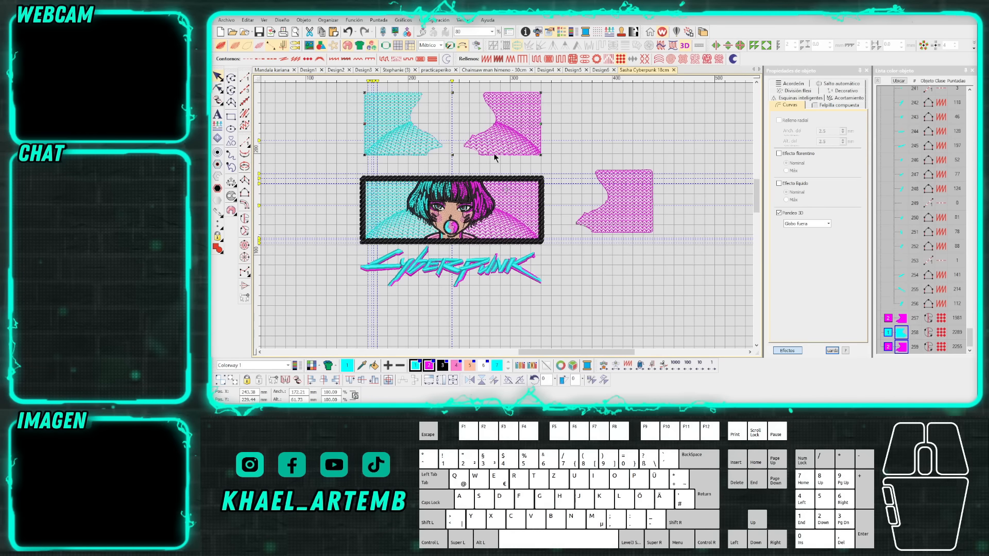
scroll(426, 146, "up", 2)
scroll(507, 219, "down", 1)
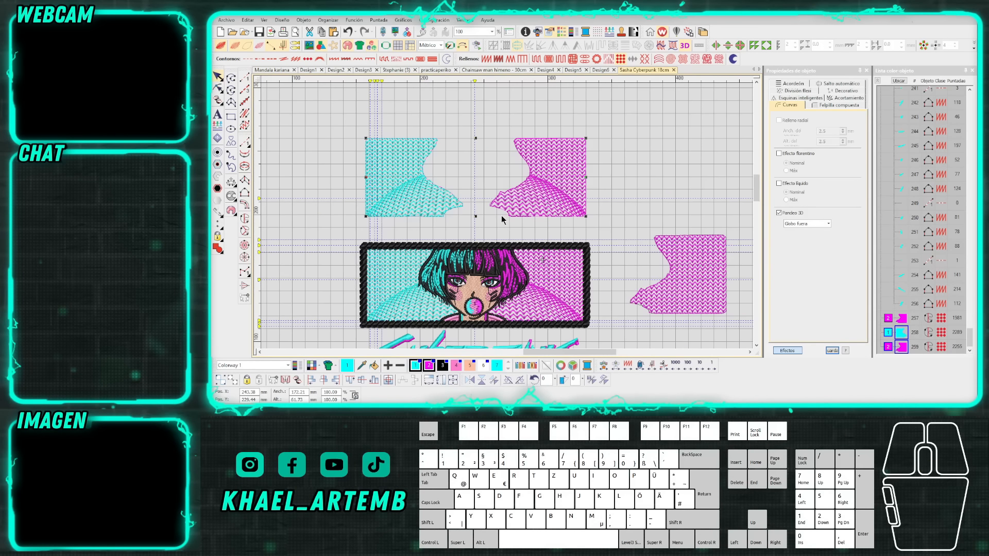
Toggle the stitches and the reference images to compare the fills with the original artwork.
scroll(507, 218, "up", 1)
key("s")
scroll(507, 218, "up", 1)
key("s")
scroll(525, 218, "down", 2)
left_click(589, 219)
scroll(587, 222, "down", 2)
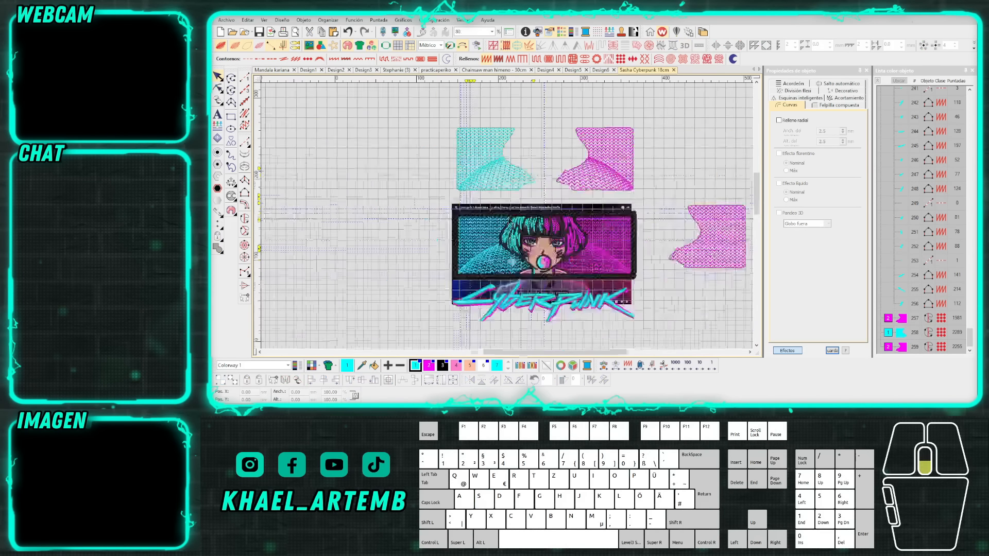
scroll(534, 245, "up", 2)
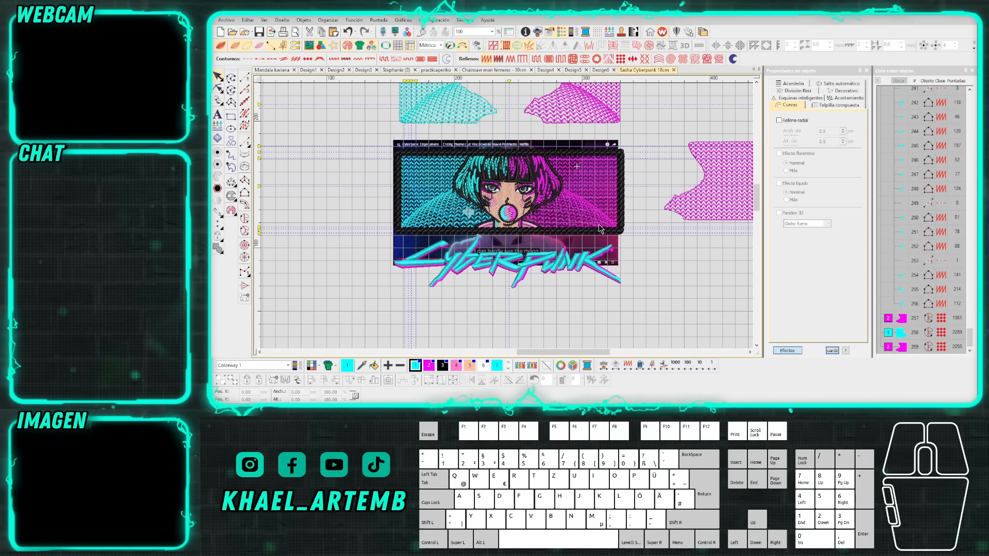
key("d")
scroll(539, 237, "down", 1)
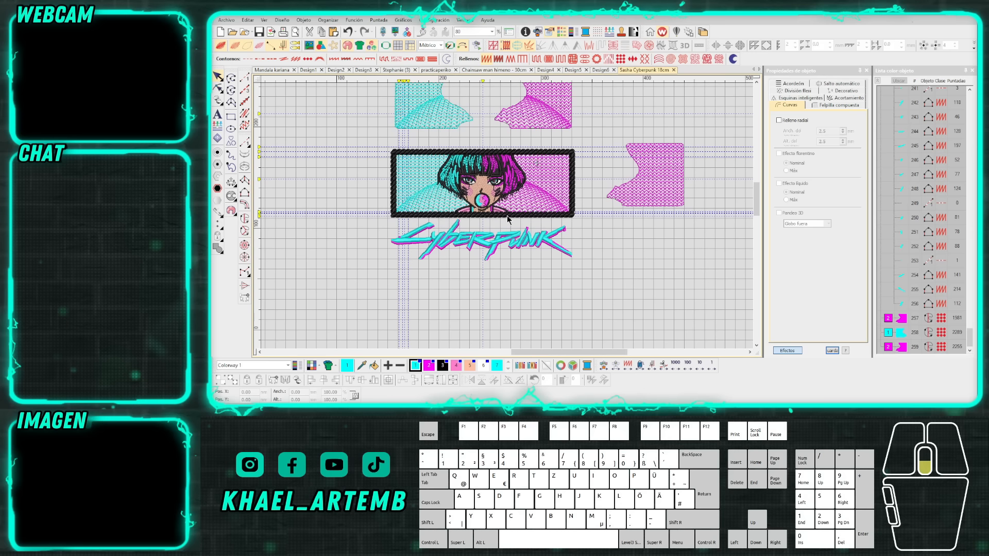
Undo the duplication of the cyan and magenta fills above the frame.
key("ctrl+z")
key("ctrl+z")
left_click(590, 213)
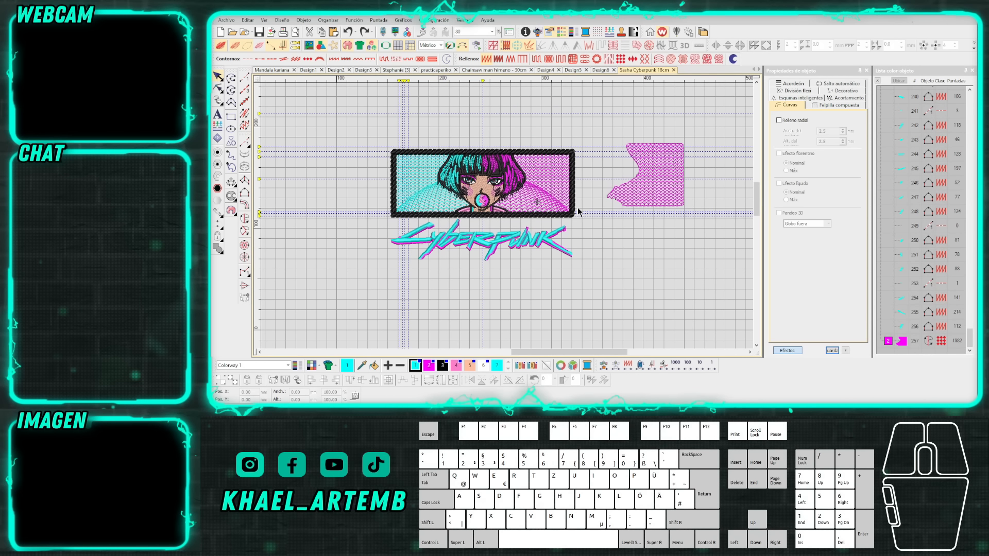
Show the reference images, move the Cyberpunk Edgerunners screenshot clear of the design to its left and view it up close.
key("s")
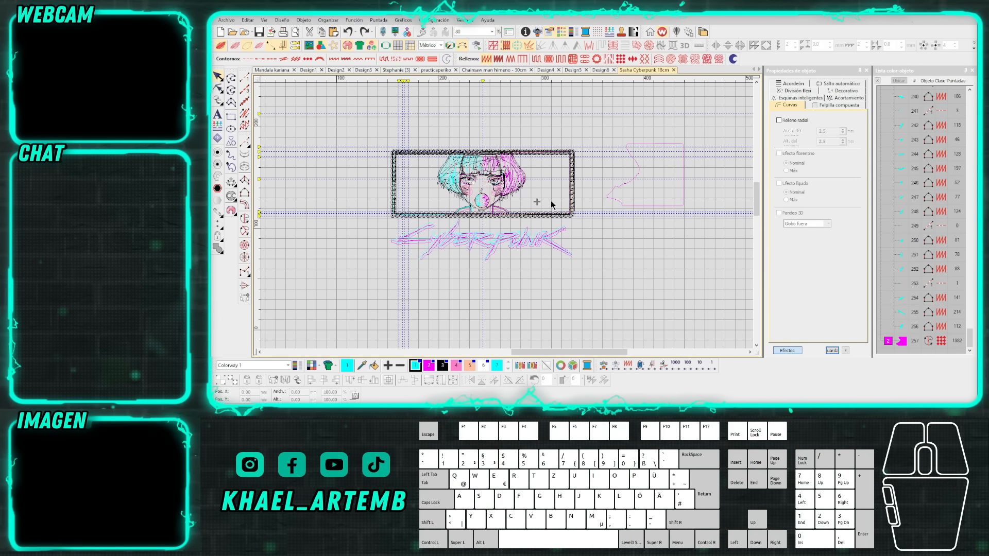
key("d")
left_click(552, 196)
left_click_drag(549, 188, 333, 188)
scroll(330, 190, "up", 2)
left_click_drag(507, 216, 462, 220)
scroll(453, 223, "up", 1)
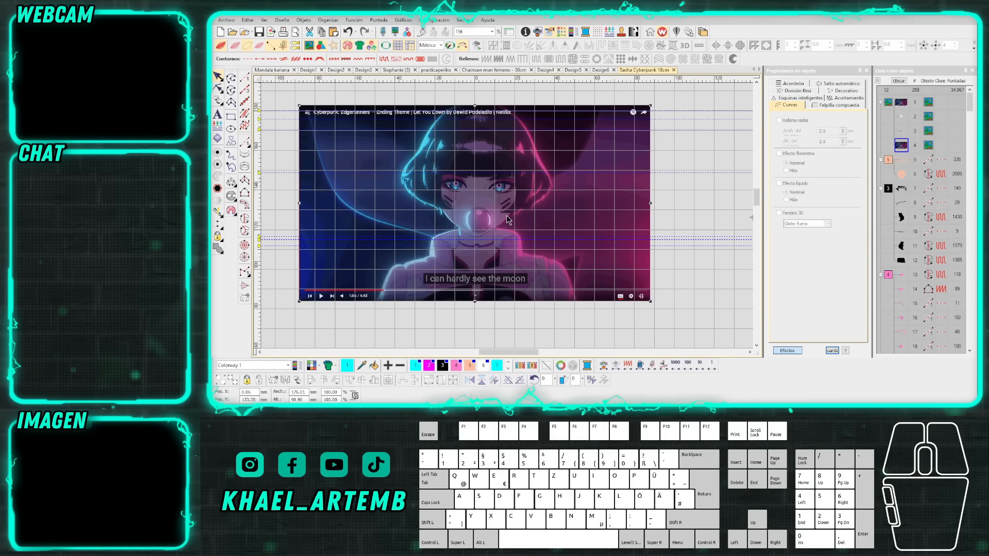
scroll(481, 219, "up", 1)
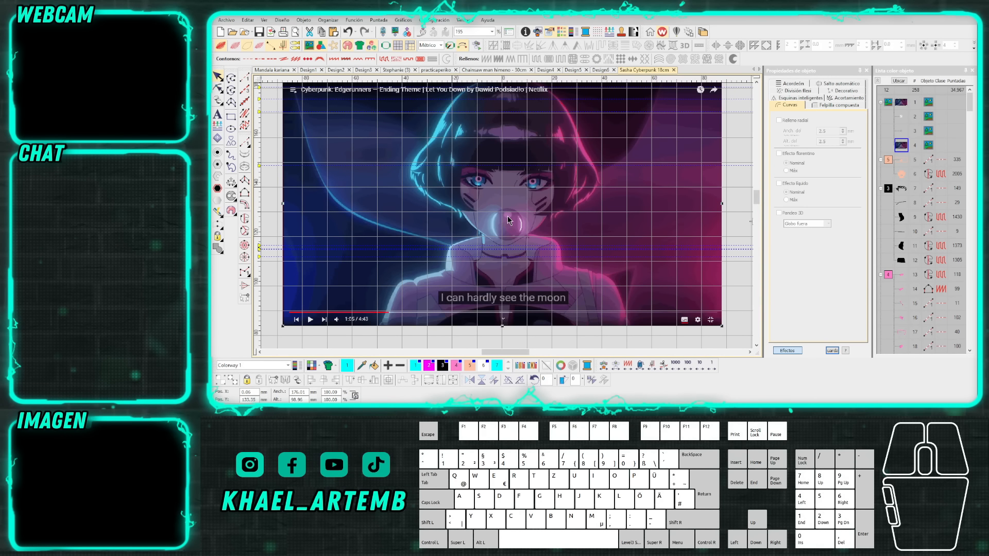
scroll(560, 218, "down", 2)
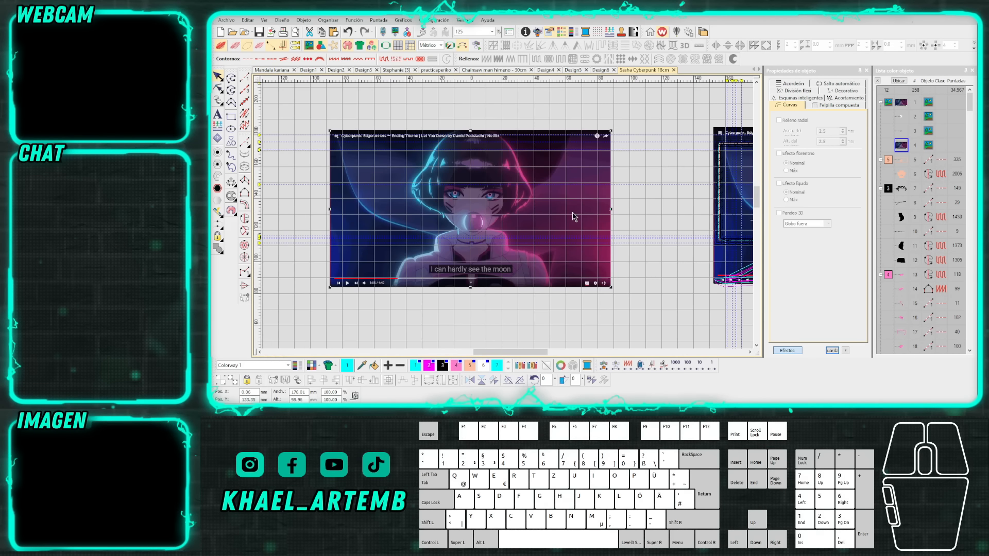
Compare the Cyberpunk Edgerunners screenshot up close with the embroidered design.
scroll(502, 222, "up", 1)
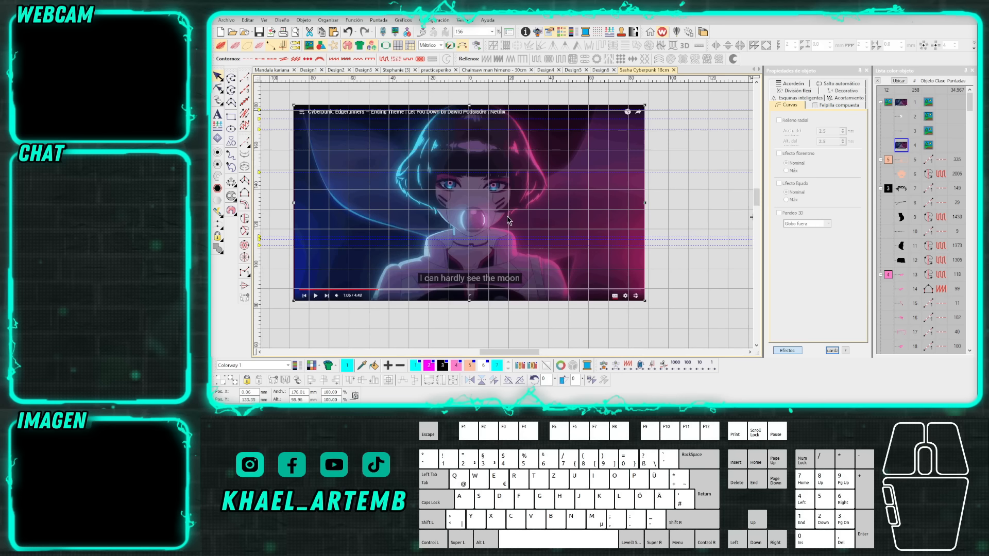
scroll(511, 221, "right", 5)
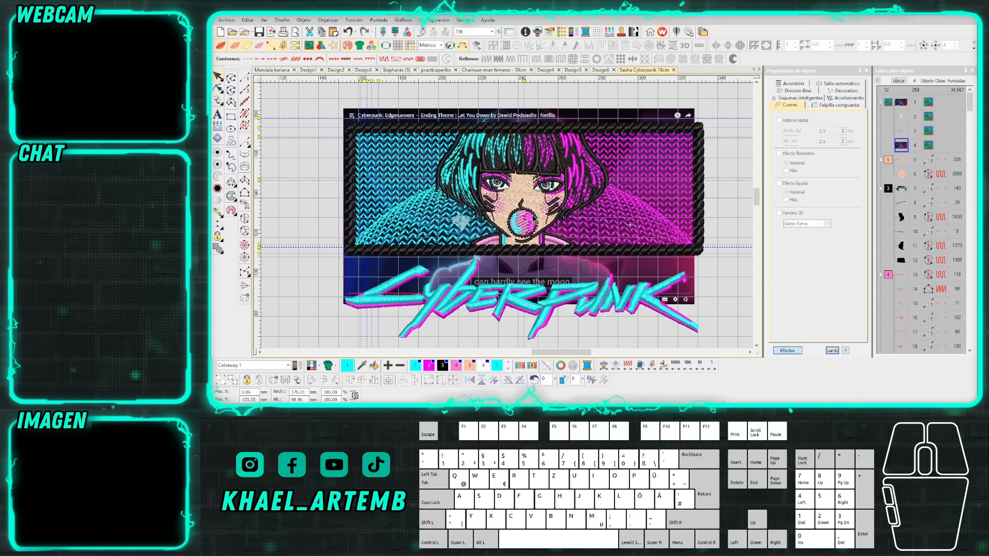
scroll(507, 219, "down", 1)
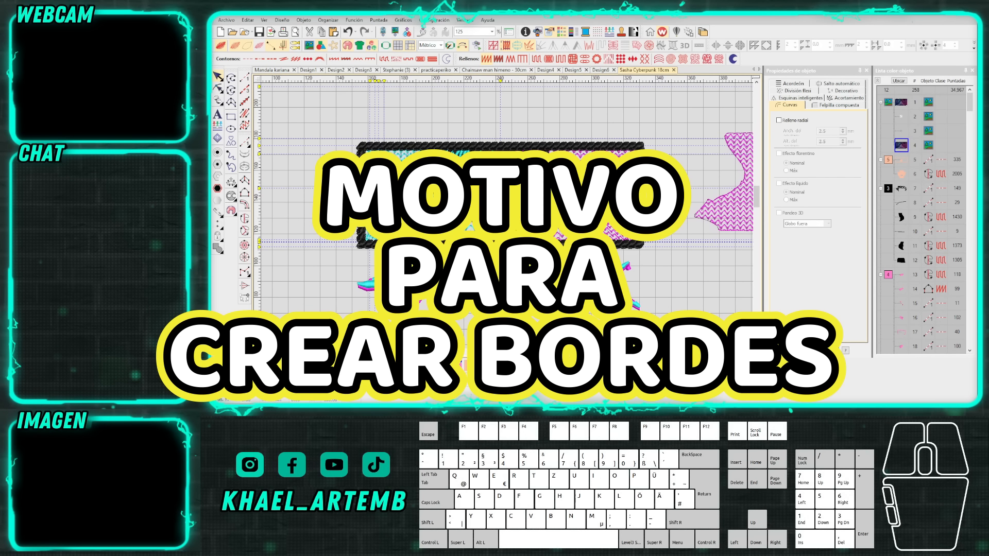
left_click(638, 146)
scroll(643, 146, "up", 3)
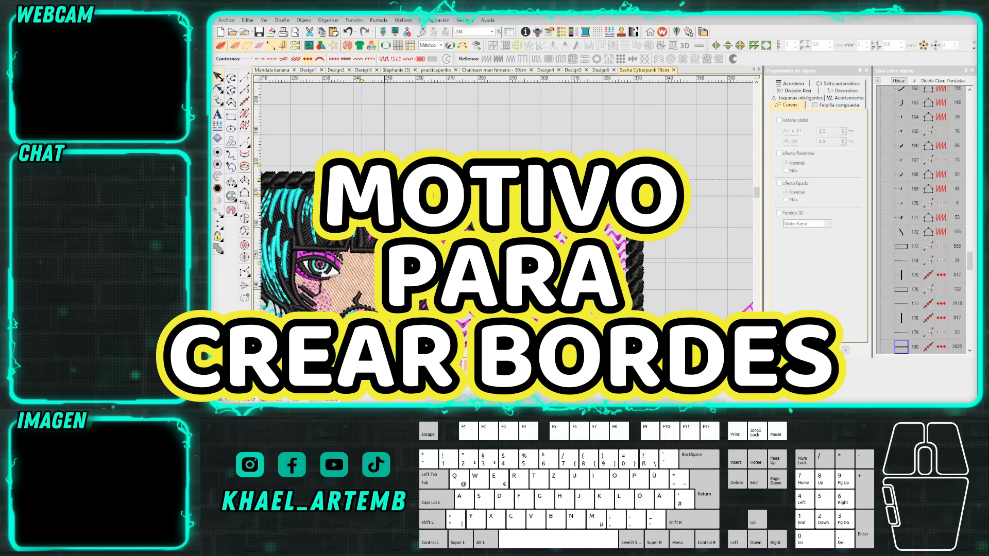
key("Escape")
left_click_drag(637, 180, 671, 141)
scroll(529, 178, "down", 2)
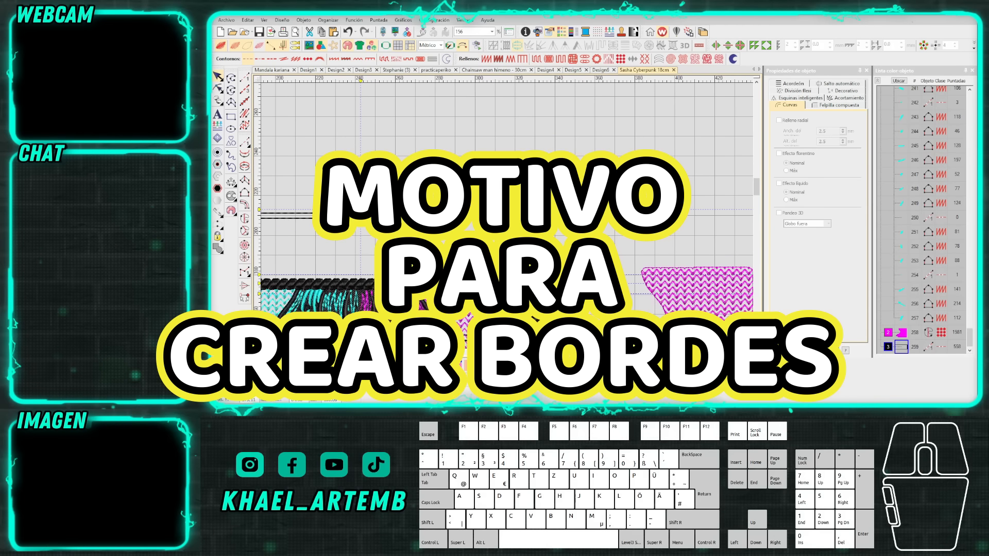
key("ctrl+z")
left_click_drag(533, 283, 608, 120)
key("ctrl+z")
Duplicate the vertical rope border at the frame's right side into the empty area above the design and view it up close.
left_click_drag(539, 290, 600, 125)
scroll(507, 215, "up", 5)
key("t")
scroll(505, 216, "down", 3)
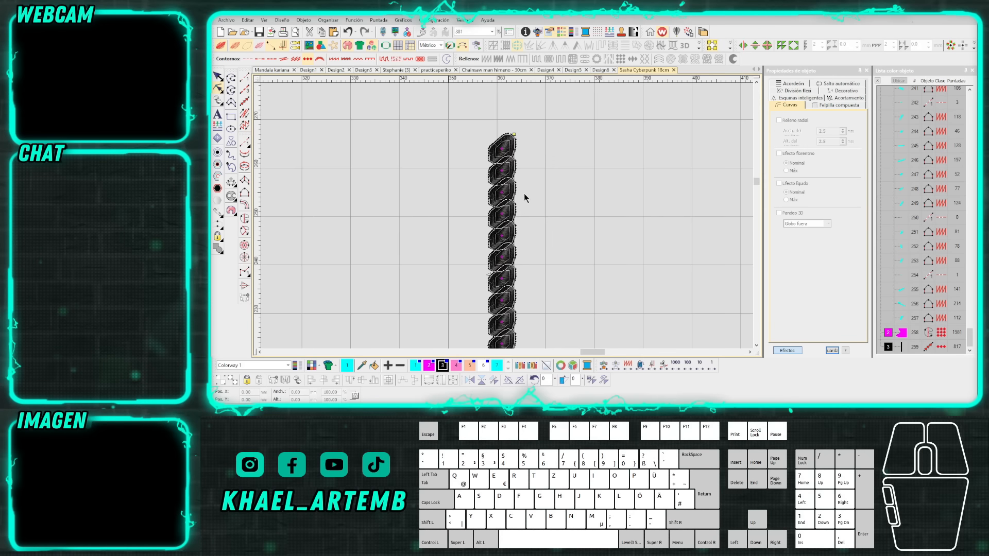
scroll(507, 213, "up", 2)
key("Escape")
Shorten the copied rope border until only a single rope motif remains.
scroll(506, 215, "down", 4)
left_click_drag(503, 309, 597, 312)
scroll(545, 232, "up", 4)
left_click_drag(422, 225, 406, 225)
scroll(406, 226, "up", 3)
left_click_drag(504, 214, 499, 223)
key("Escape")
scroll(480, 204, "up", 2)
Trace the rope motif's outer outline over its stitch lines as a closed cyan satin shape with a diagonal stitch angle.
key("t")
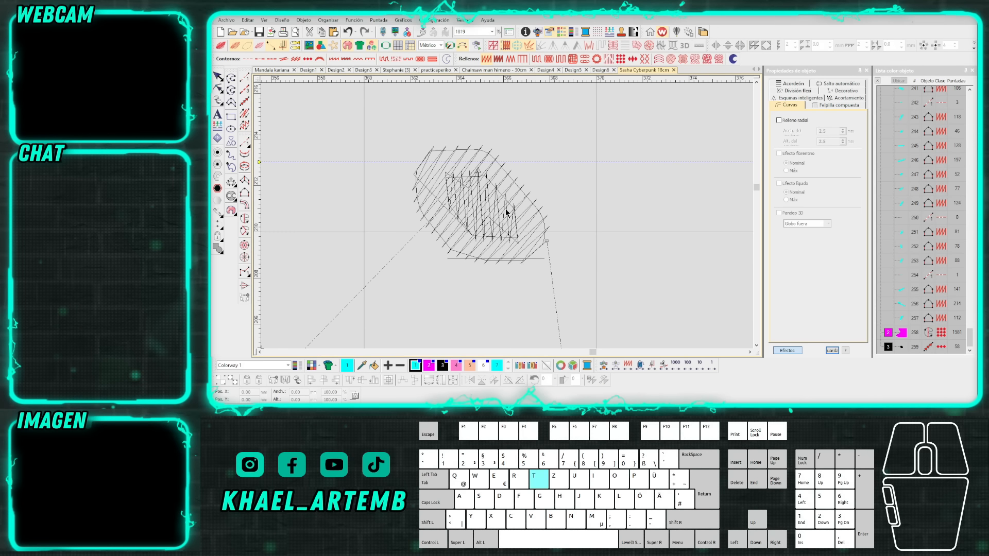
left_click(246, 193)
left_click(532, 261)
left_click(461, 258)
left_click(439, 246)
left_click(413, 203)
left_click(410, 183)
left_click(551, 234)
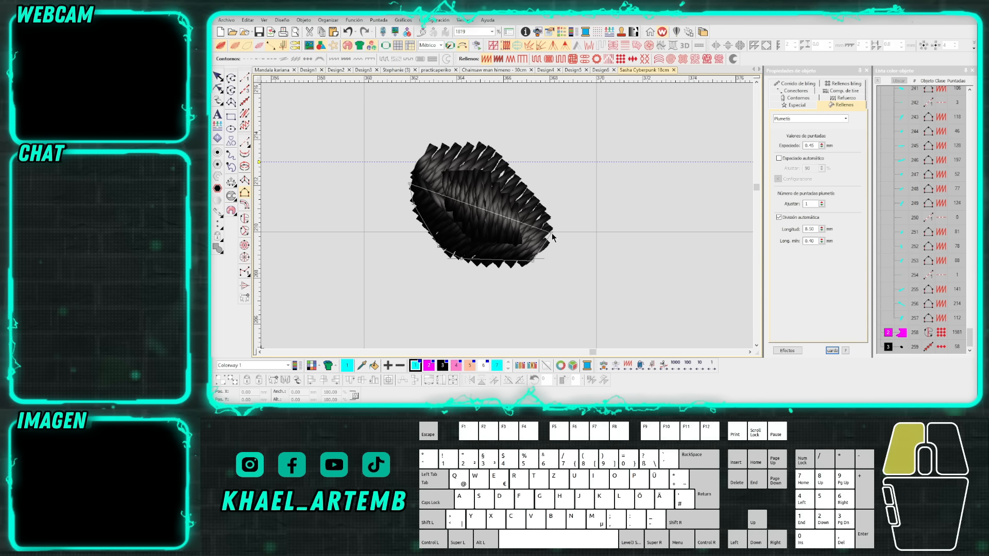
left_click(457, 194)
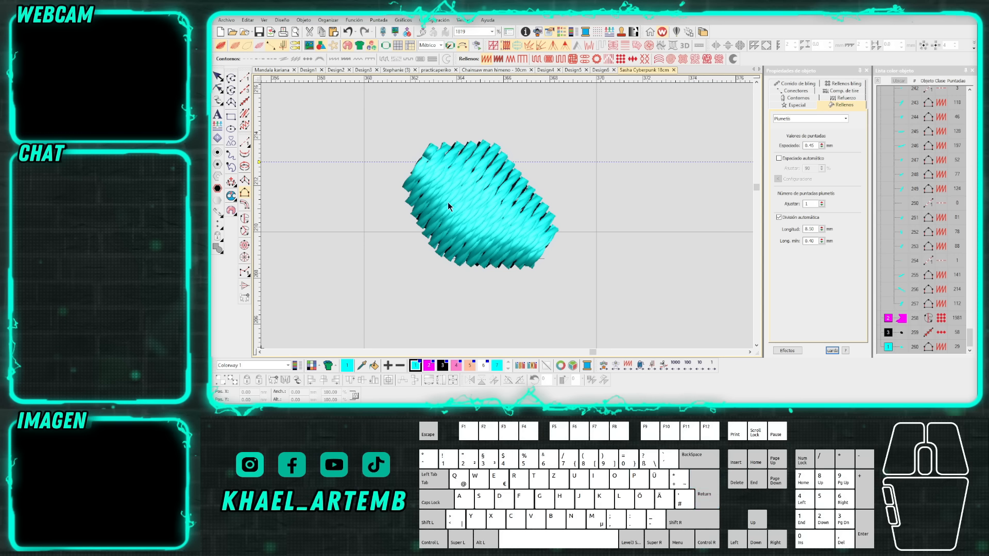
Trace the motif's inner shape as a second closed cyan satin object on top of the outer one.
left_click(448, 200)
left_click(477, 232)
left_click(509, 232)
key("s")
key("BackSpace")
left_click(449, 206)
key("s")
key("s")
left_click(469, 236)
left_click(446, 179)
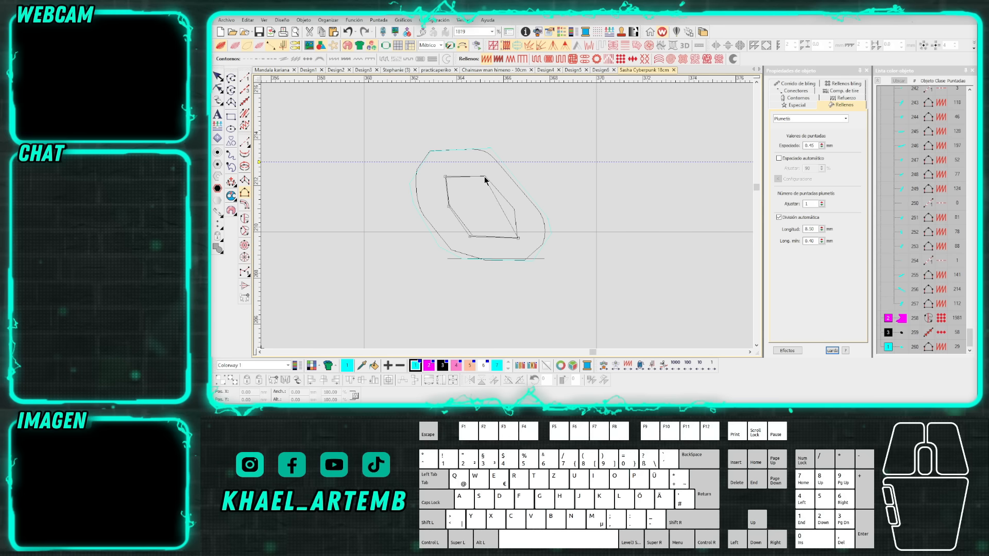
key("Return")
key("s")
key("Escape")
left_click(493, 198)
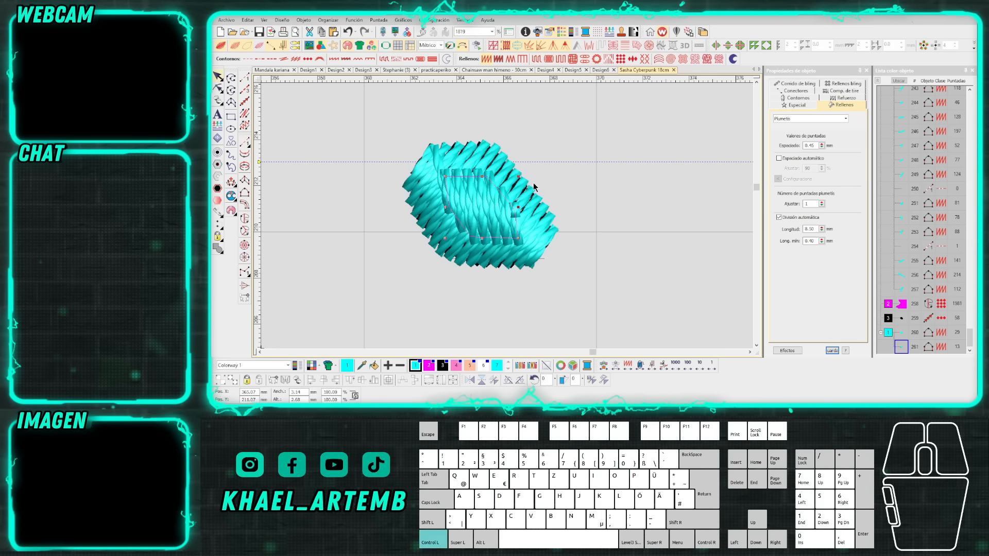
Select the inner and outer cyan satin shapes together and delete them, leaving the black rope motif.
left_click(522, 196, "ctrl")
scroll(512, 216, "down", 2)
left_click_drag(507, 215, 667, 213)
scroll(640, 214, "up", 1)
scroll(513, 247, "down", 3)
scroll(618, 216, "down", 2)
mouse_move(552, 245)
left_mouse_down()
mouse_move(398, 168)
mouse_move(378, 172)
left_mouse_up()
scroll(443, 206, "down", 2)
key("Delete")
scroll(510, 223, "up", 1)
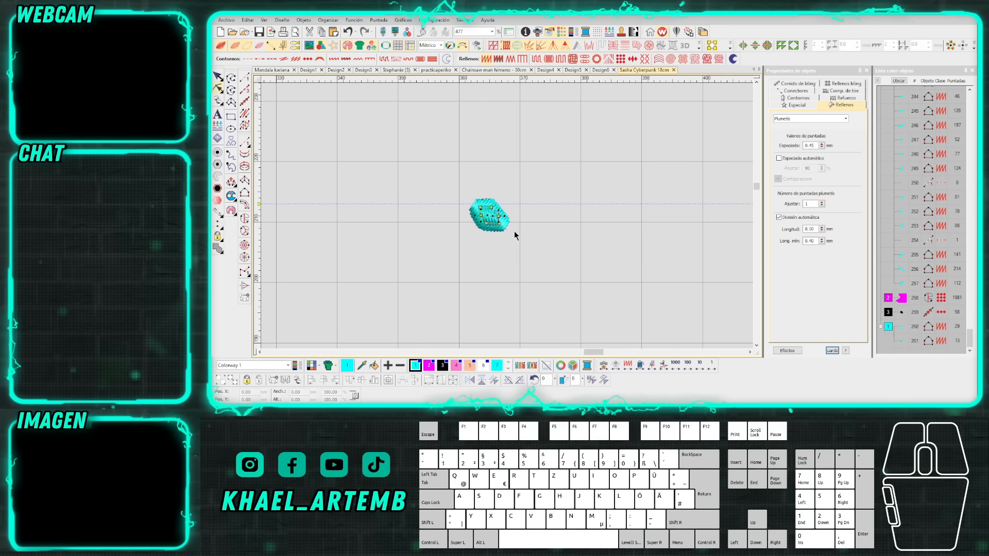
left_click(492, 223)
Stretch the single black rope motif into a long horizontal rope border of repeated motifs.
left_click(501, 226)
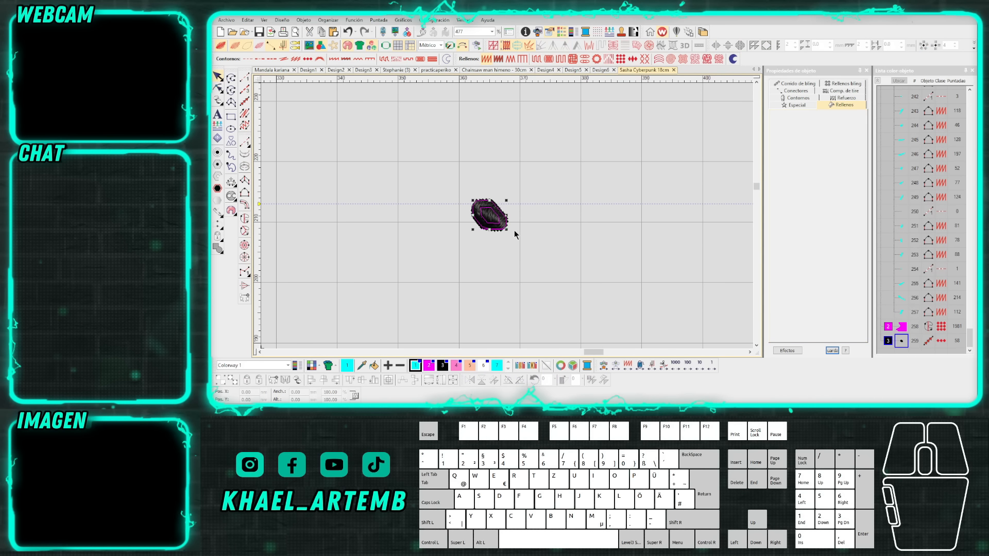
key("h")
left_click_drag(504, 229, 741, 229)
key("Escape")
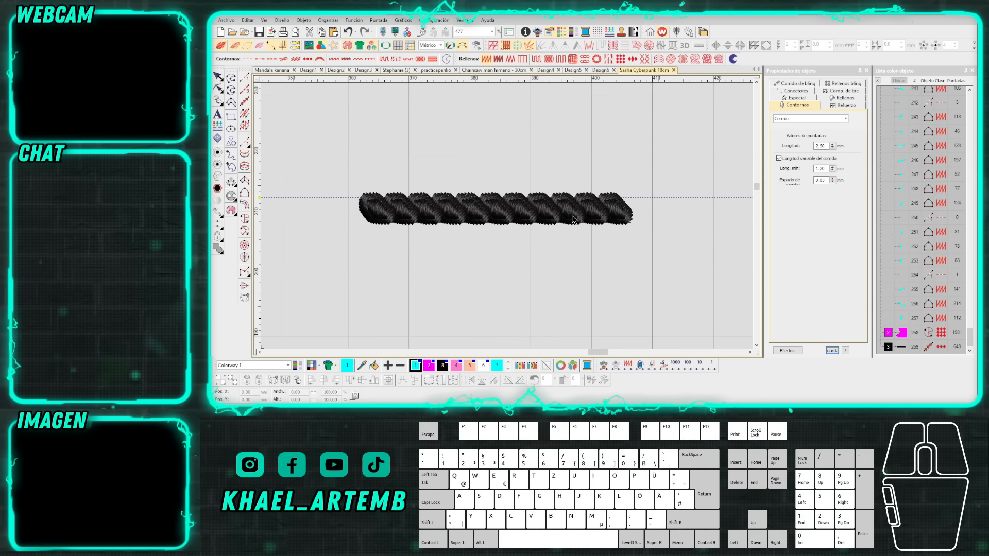
scroll(570, 217, "down", 1)
left_click(550, 223)
key("h")
left_click_drag(553, 222, 696, 221)
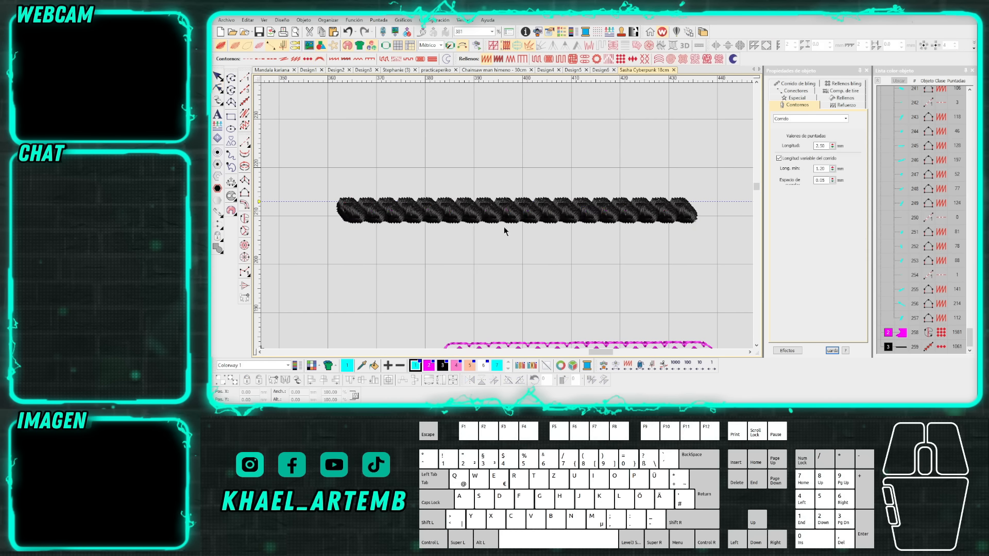
Examine the rope border at the frame's upper right corner with the realistic stitch view toggled, then against the whole design.
scroll(490, 225, "down", 3)
scroll(507, 221, "up", 3)
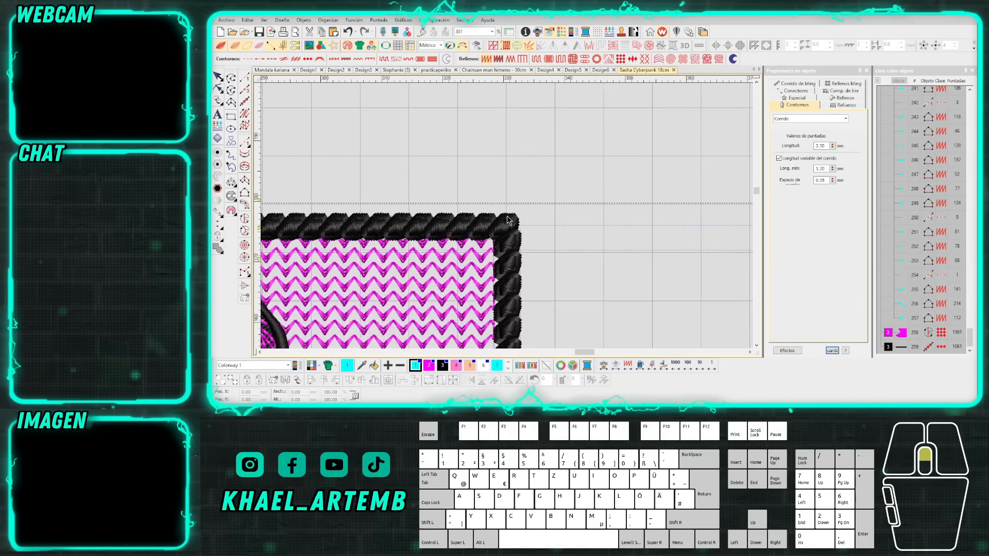
scroll(507, 220, "up", 1)
key("t")
key("t")
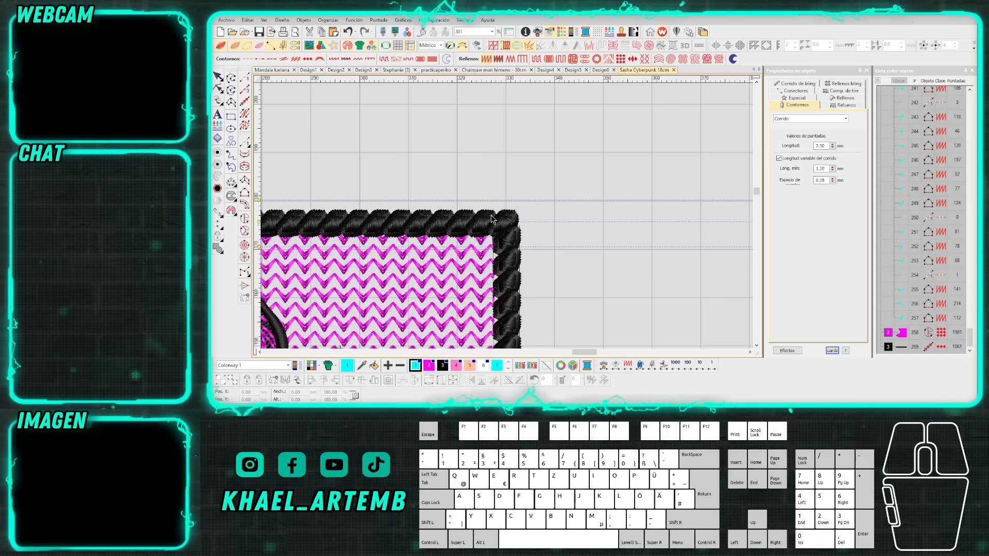
scroll(489, 222, "down", 2)
left_click(483, 199)
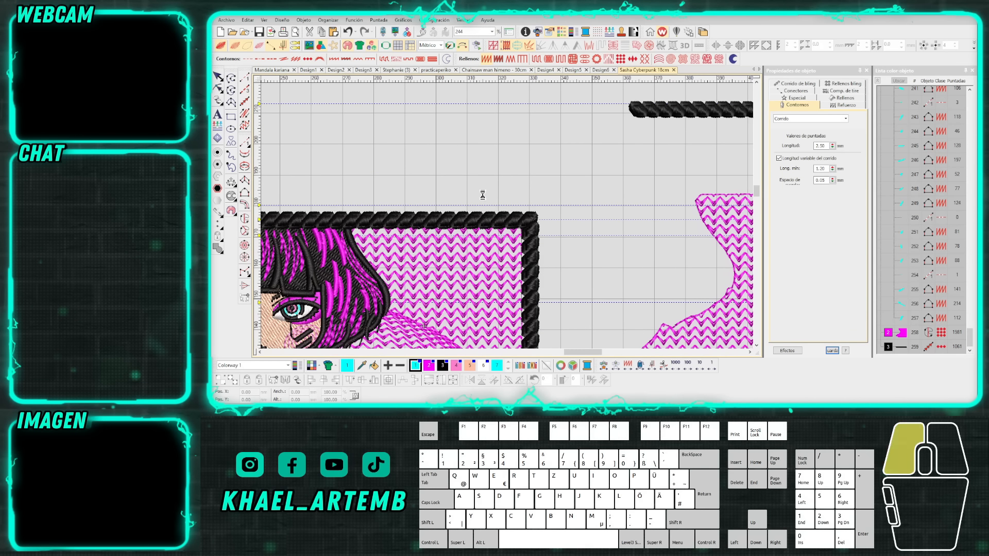
scroll(506, 222, "down", 2)
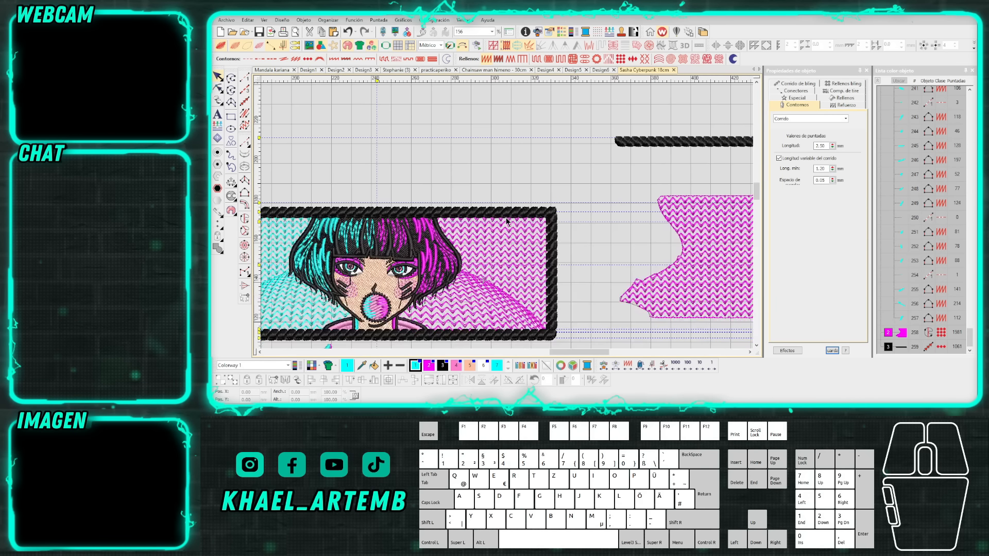
scroll(443, 227, "down", 2)
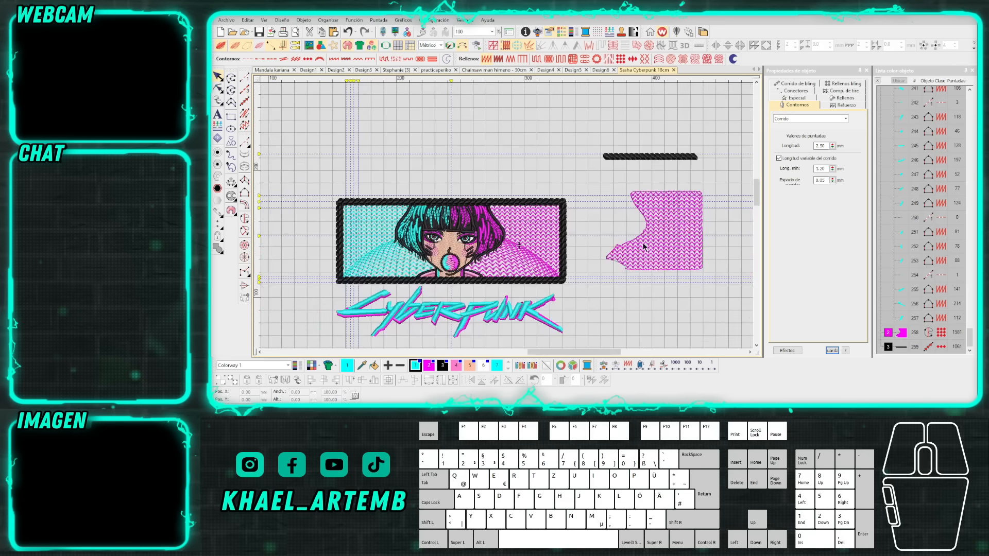
Delete the practice rope border and the spare magenta fill beside the frame.
left_click(643, 195)
left_click_drag(643, 191, 593, 135)
key("Delete")
left_click(568, 151)
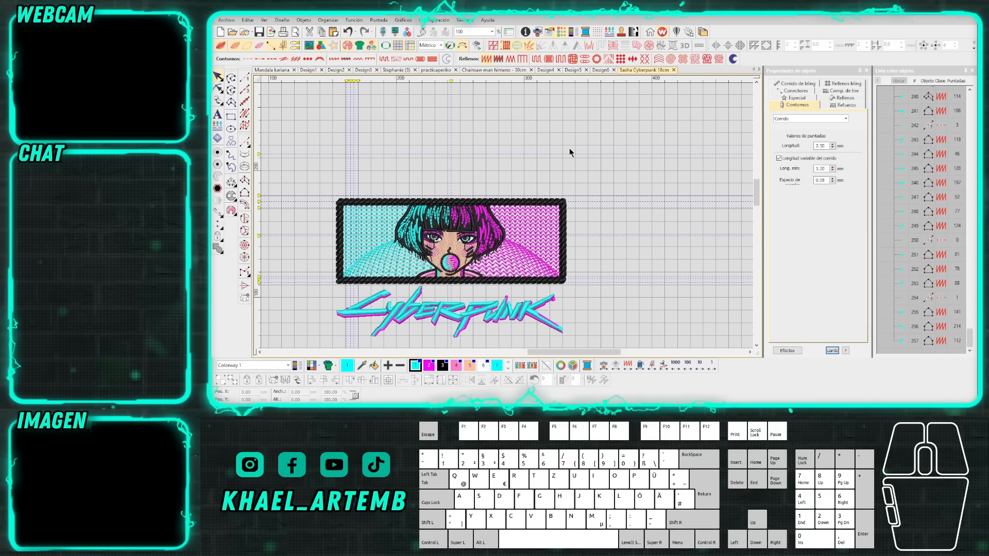
Bring up the motif fill settings and close the object properties to view the whole design.
key("0")
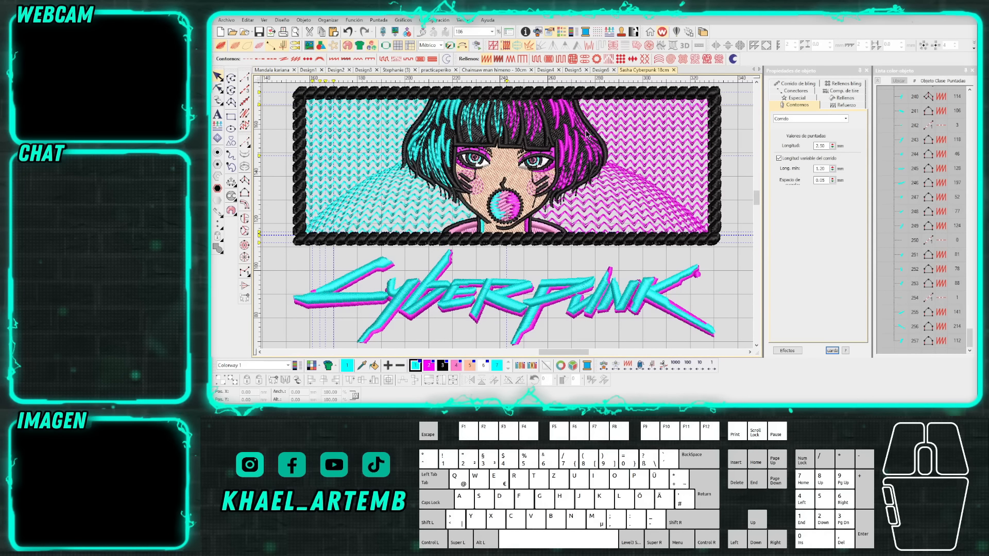
left_click(619, 59)
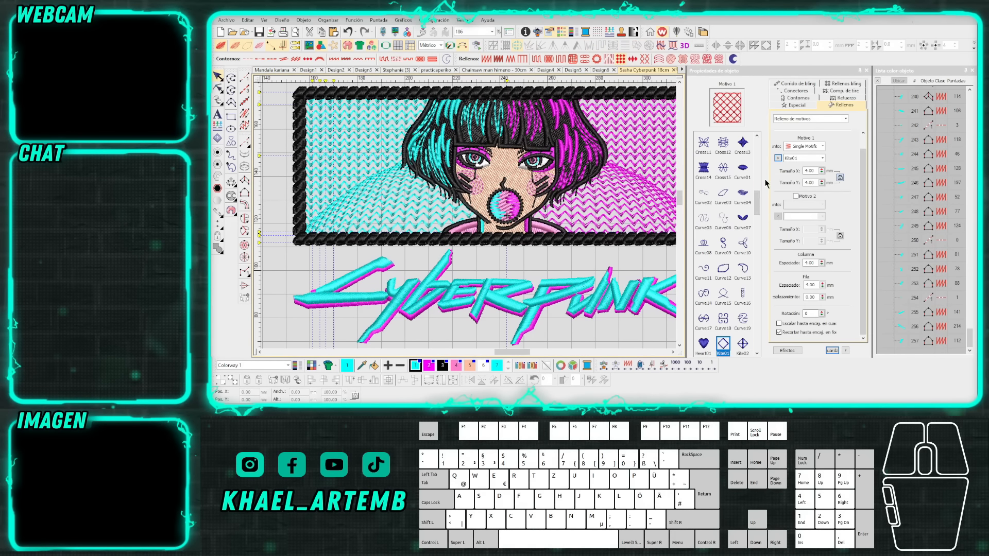
left_click(866, 71)
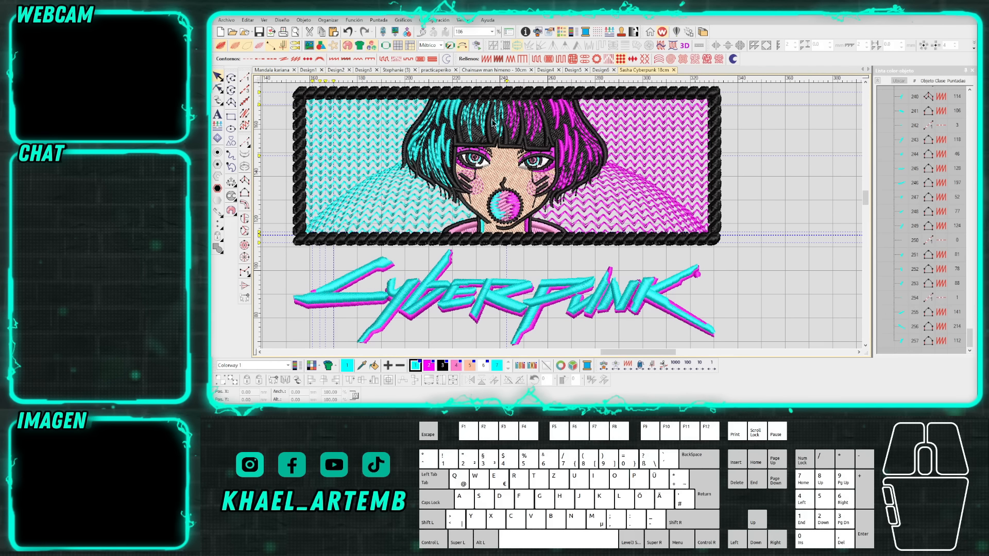
Move the magenta background fill out of the frame into the empty area on its right.
left_click(630, 163)
left_click_drag(647, 164, 823, 218)
scroll(776, 201, "up", 1)
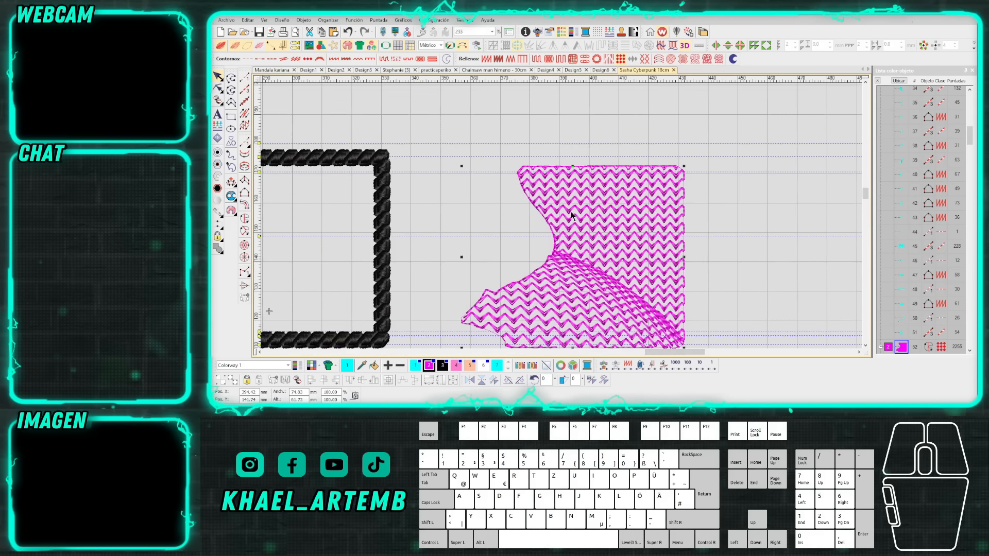
Examine the magenta fill's edge stitches, zigzag motif and warped area up close.
scroll(558, 215, "up", 7)
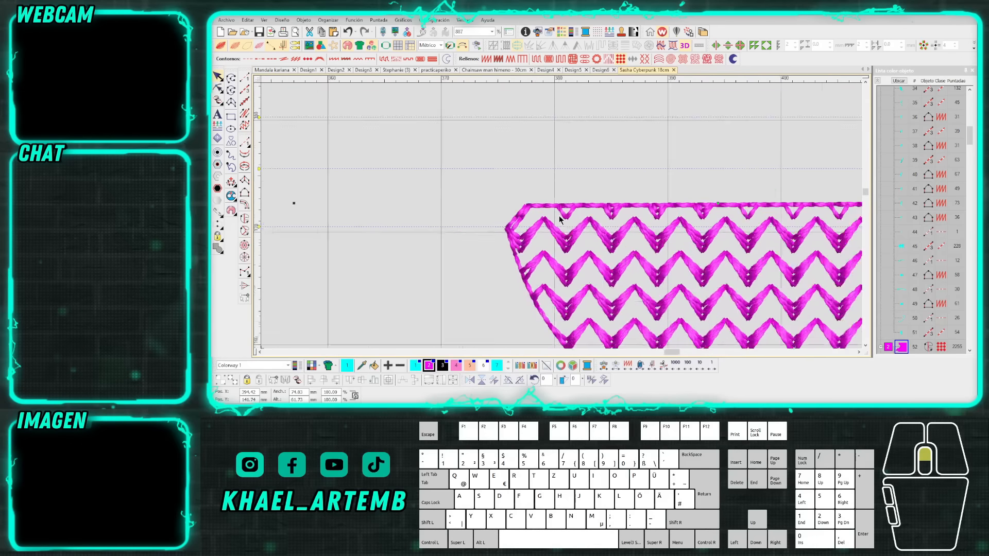
scroll(508, 229, "down", 3)
scroll(626, 289, "up", 7)
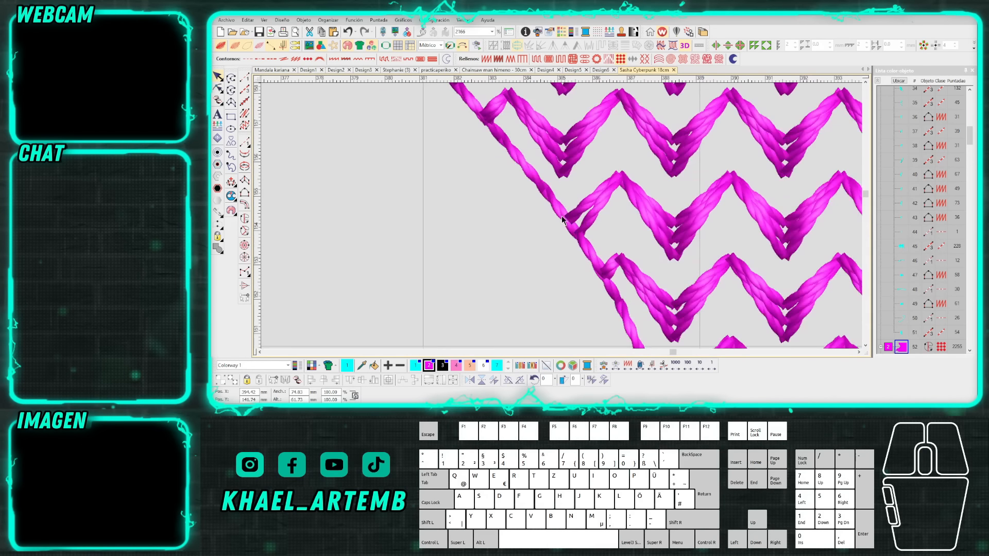
scroll(626, 289, "down", 3)
scroll(561, 224, "up", 2)
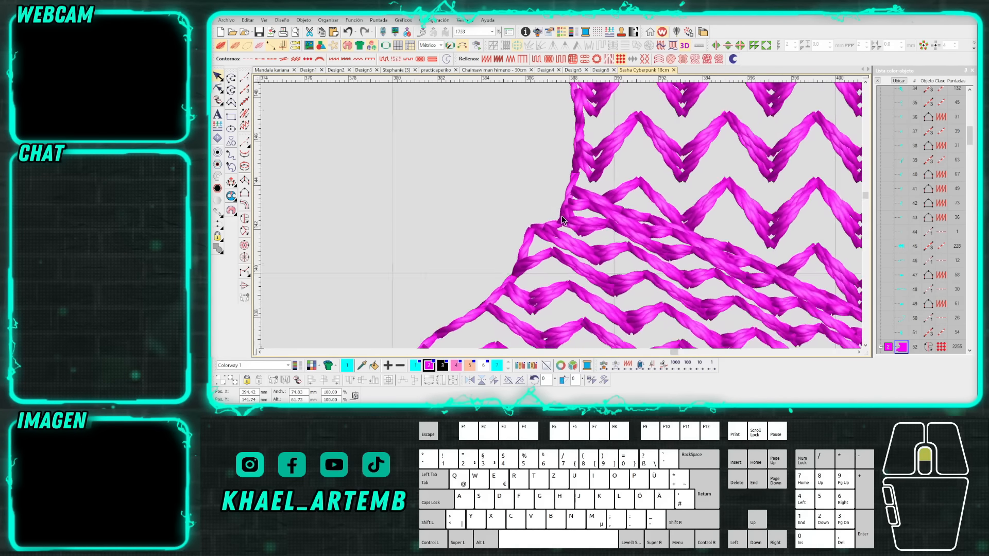
scroll(561, 221, "down", 12)
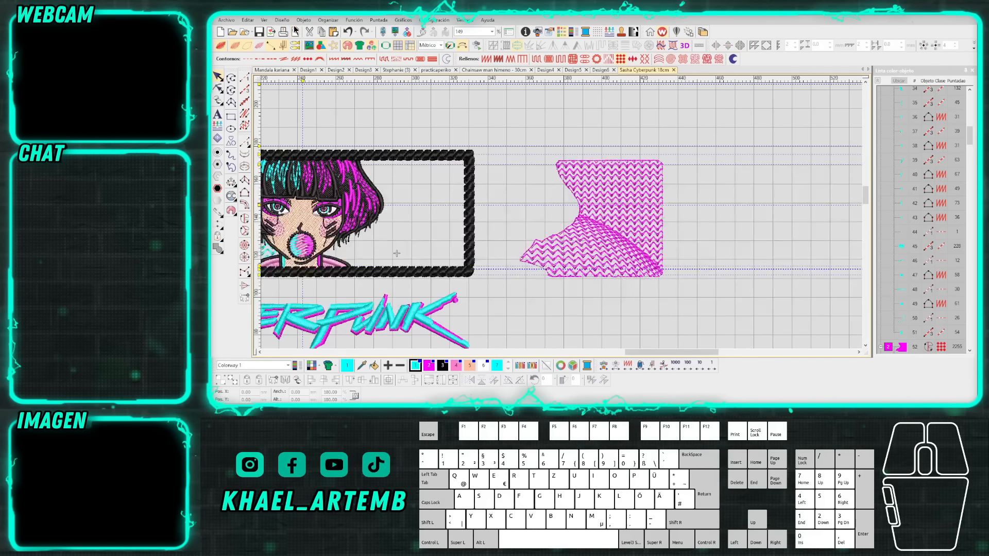
left_click(607, 230)
scroll(616, 242, "down", 2)
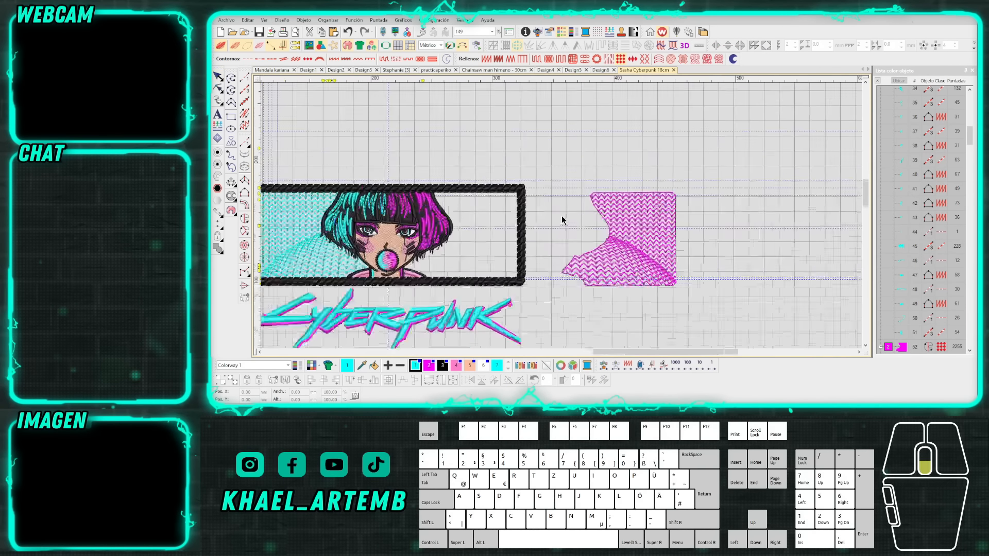
Undo the move of the magenta background fill and place a duplicate of it to the right of the frame.
key("ctrl+z")
scroll(566, 223, "up", 2)
left_click_drag(571, 223, 808, 224)
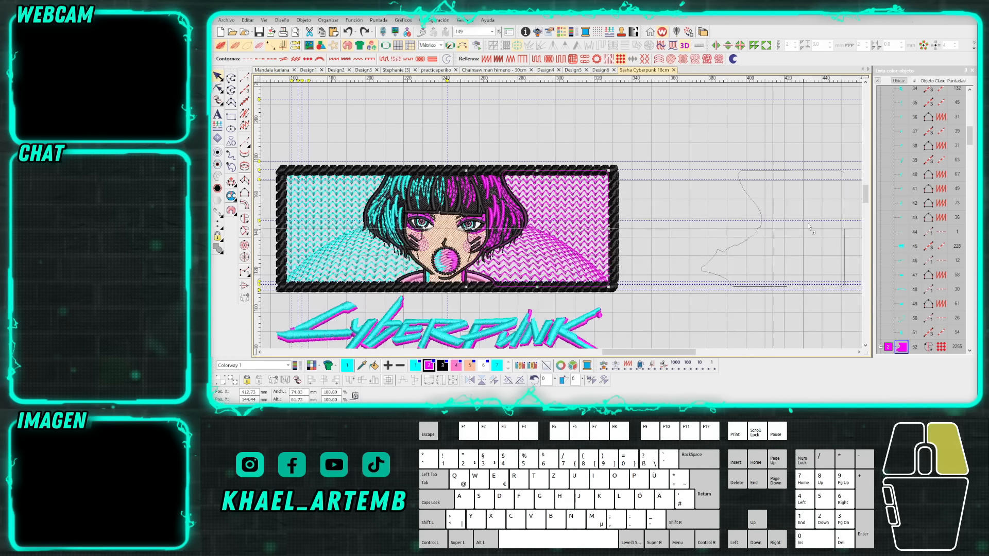
scroll(807, 223, "up", 1)
Open the Pandeo 3D settings of the duplicated magenta fill and move its warp guide so the fold curves vertically through the shape.
right_click(685, 46)
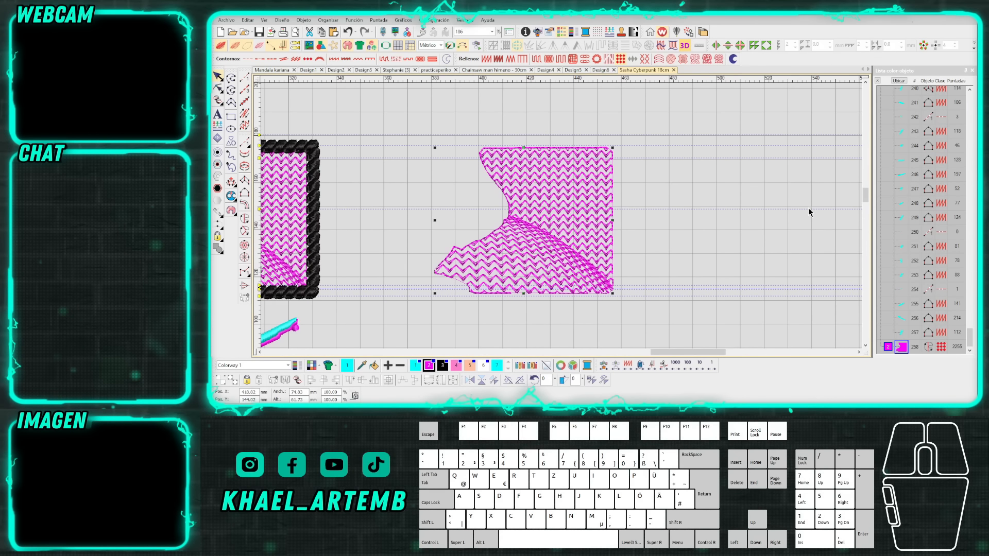
left_click(795, 223)
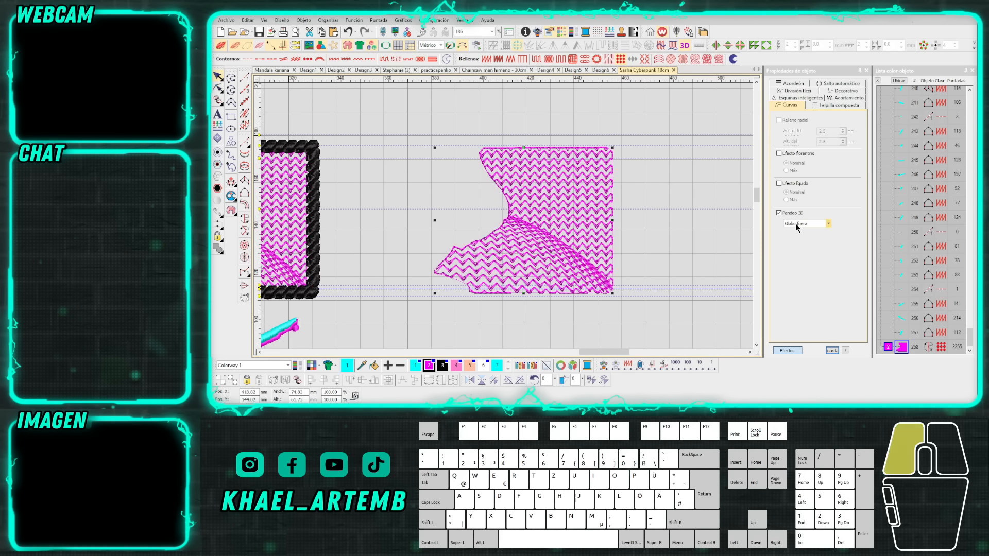
left_click(561, 223)
scroll(505, 222, "down", 4)
left_click_drag(468, 291, 621, 210)
left_click_drag(621, 210, 610, 211)
key("Escape")
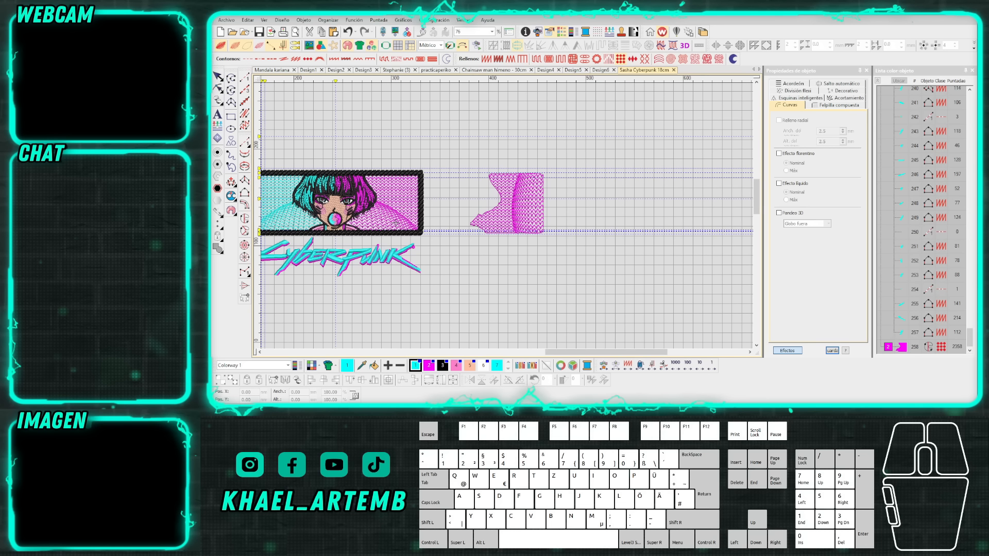
left_click(395, 222)
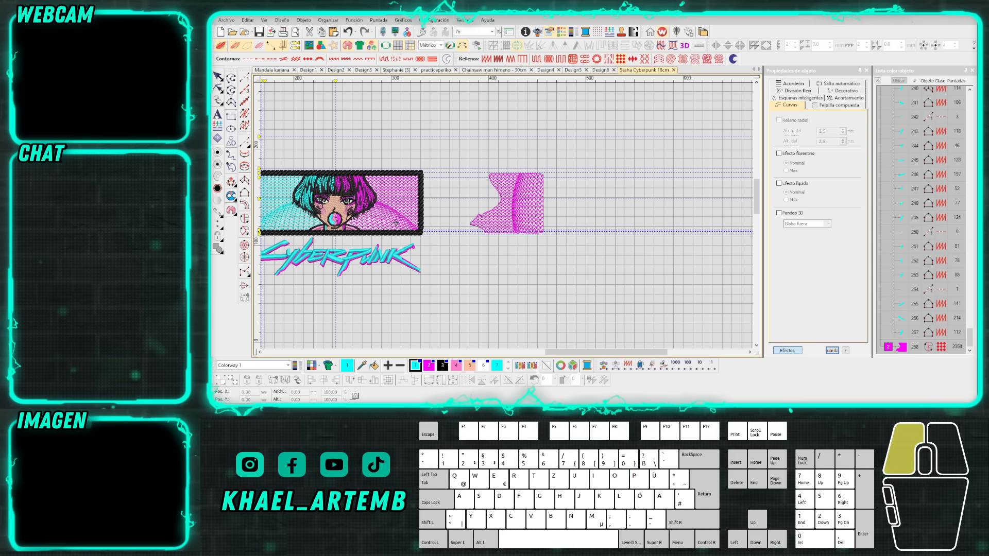
Open the Howl-777-18cm design, fit it in view and collapse its object list to colour groups.
left_click(395, 223)
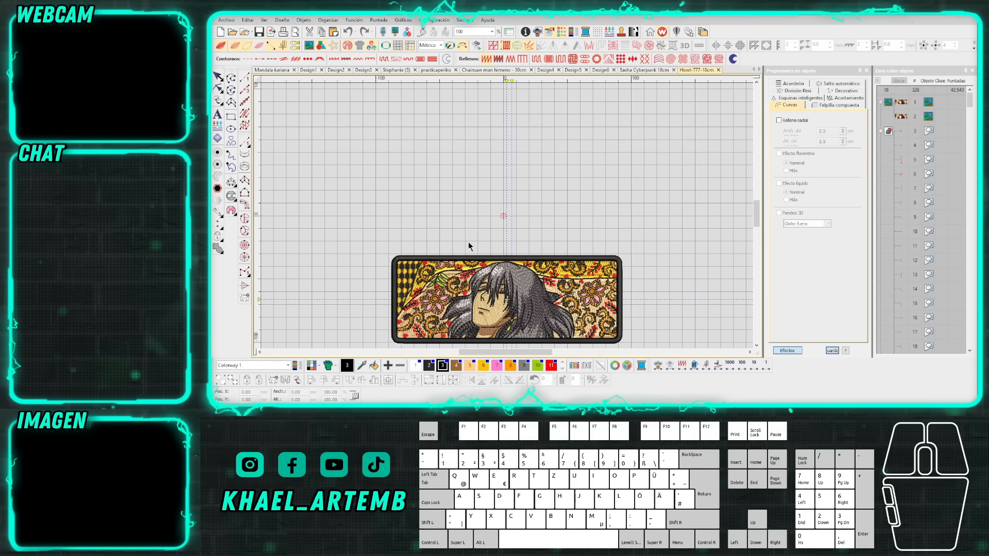
scroll(468, 242, "up", 3)
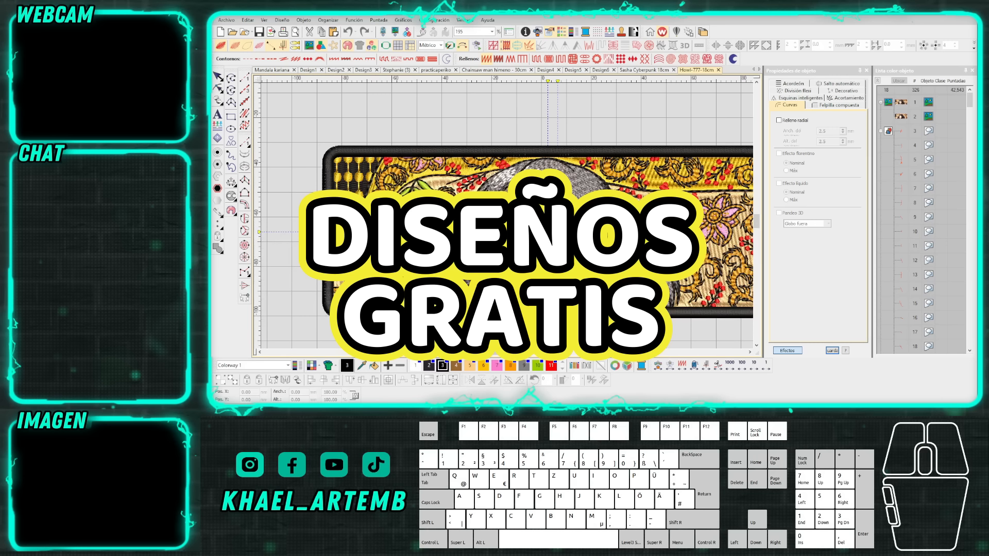
key("0")
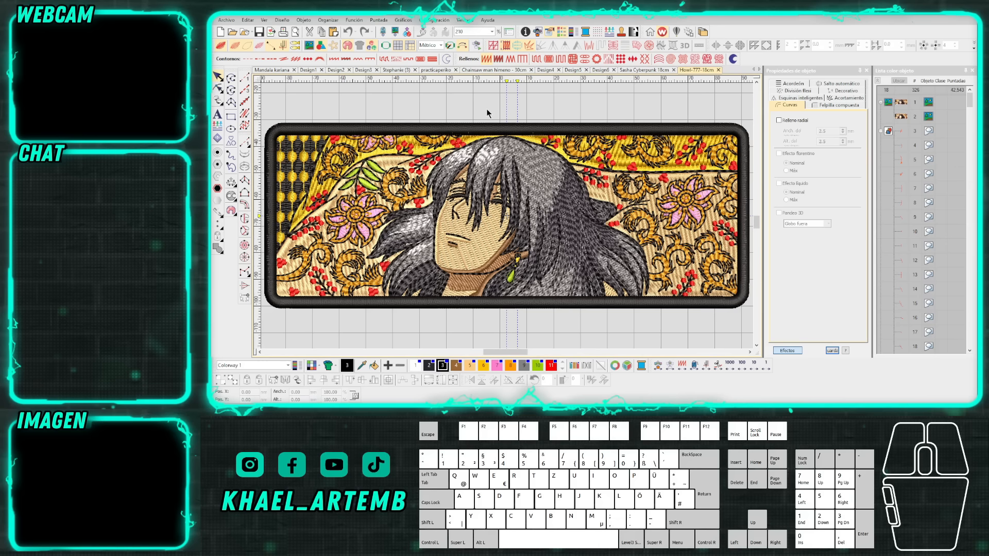
left_click(877, 81)
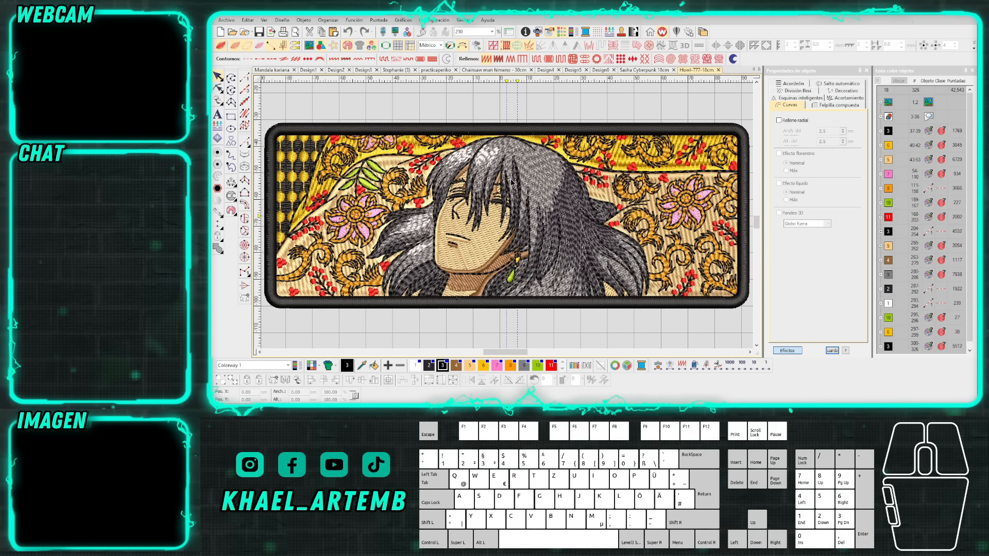
Move the beige background fill out of the frame to inspect its shape and stitches, and undo the move.
scroll(399, 200, "up", 3)
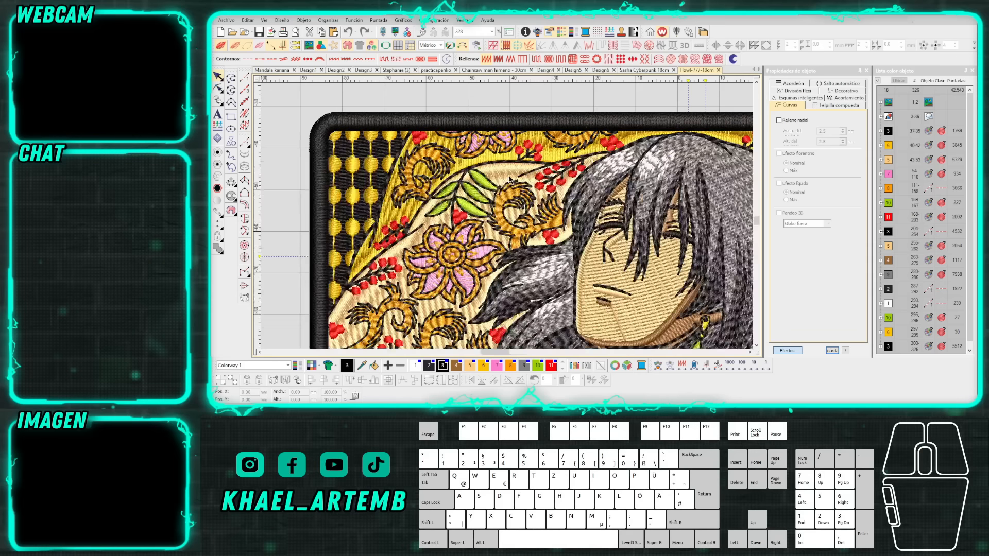
left_click(508, 218)
scroll(508, 219, "down", 5)
left_click_drag(508, 218, 355, 172)
scroll(506, 215, "up", 5)
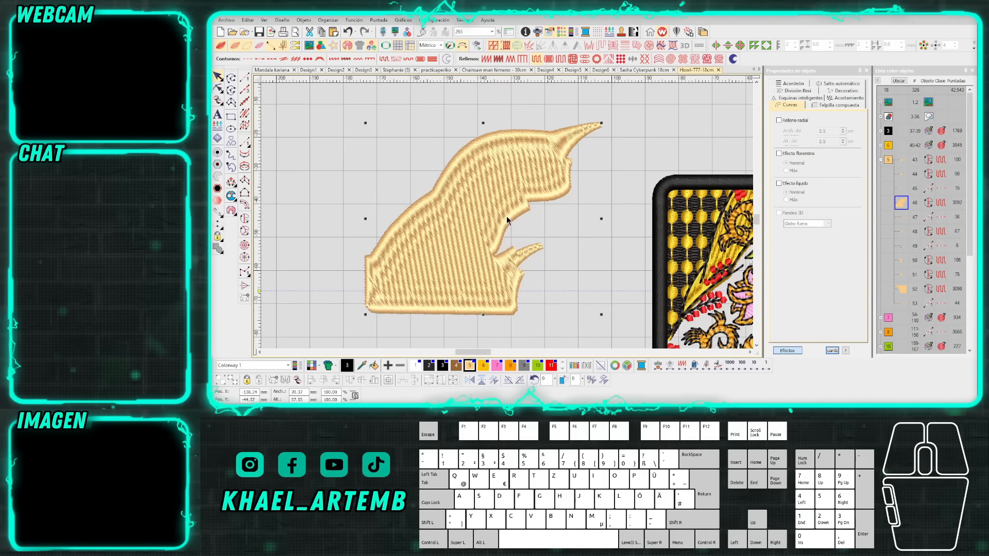
scroll(484, 209, "down", 2)
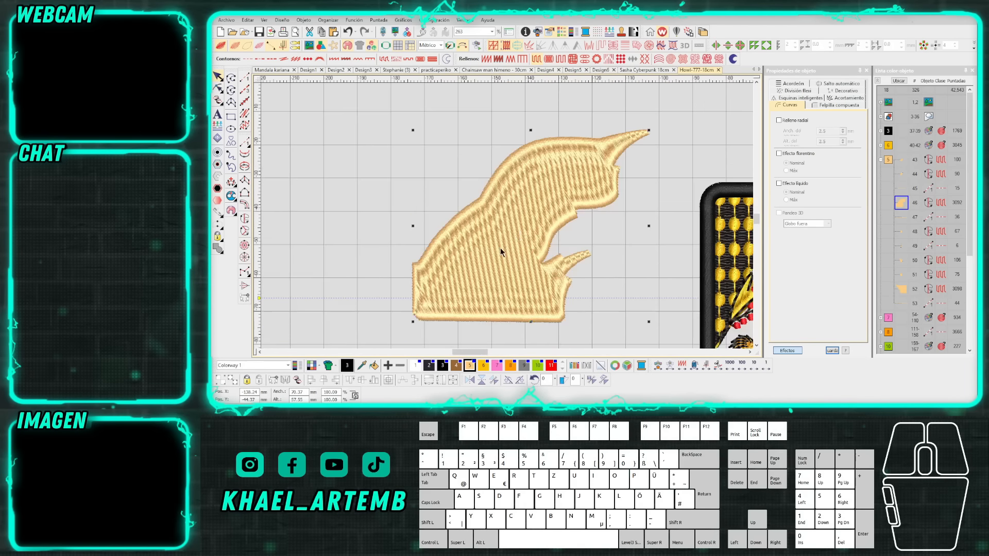
scroll(499, 242, "down", 2)
key("ctrl+z")
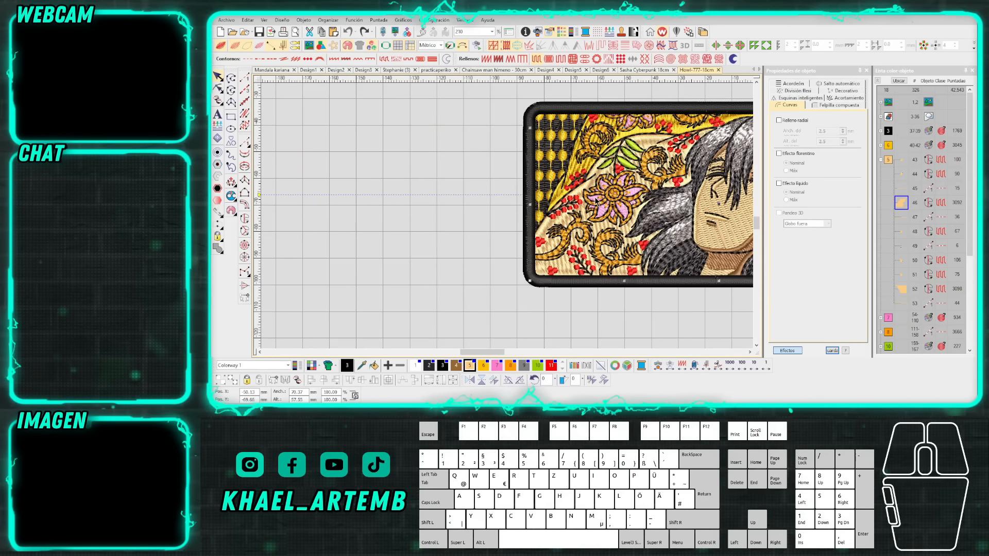
Move a pink petal fill out of the flower into the empty area outside the frame.
scroll(520, 222, "up", 3)
scroll(515, 222, "up", 7)
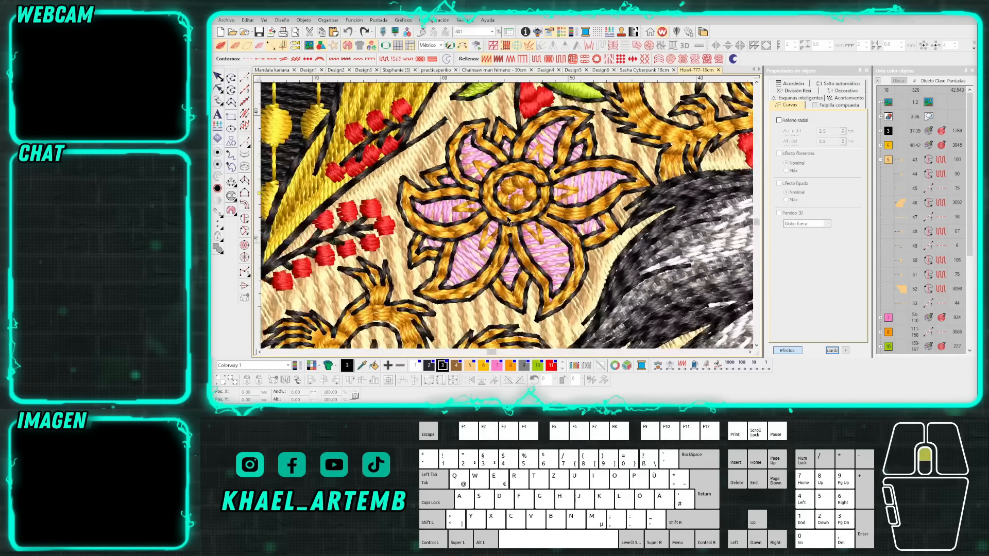
left_click_drag(617, 188, 507, 221)
scroll(507, 226, "down", 7)
scroll(507, 221, "up", 5)
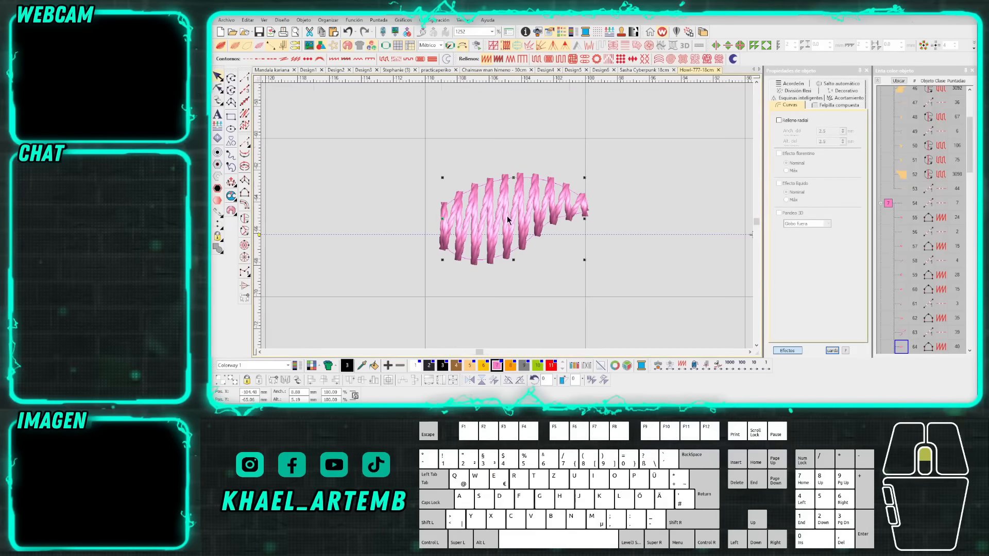
Check the stitch spacing in the petal's Plumetis fill properties and undo the petal's move.
left_click(786, 350)
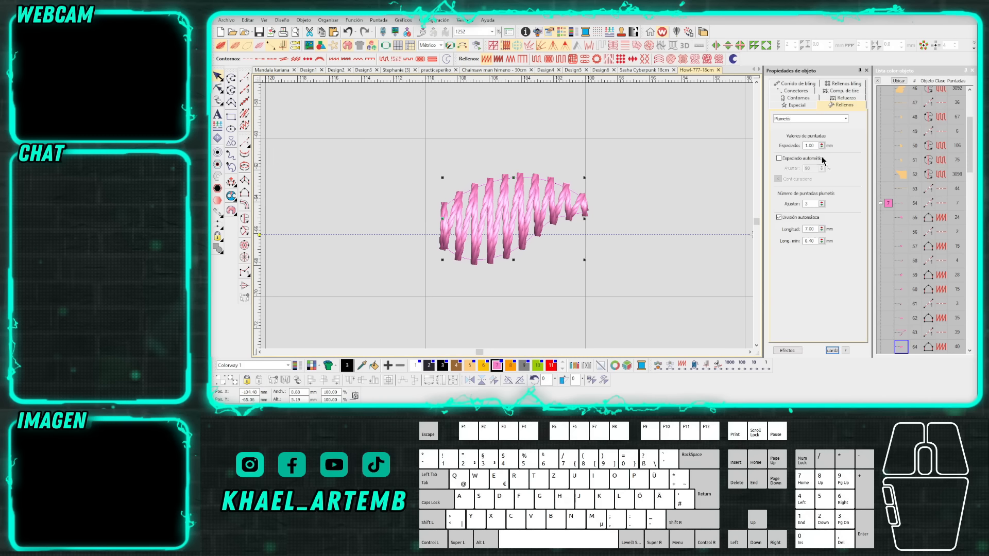
left_click_drag(812, 148, 804, 146)
left_click(629, 229)
scroll(507, 215, "up", 1)
scroll(507, 215, "down", 1)
scroll(511, 220, "down", 2)
key("ctrl+z")
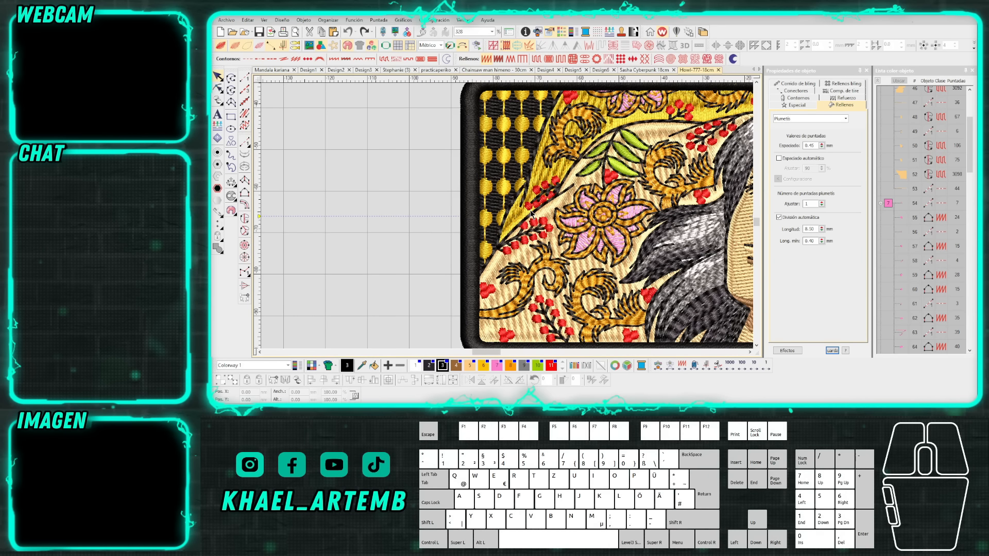
Move the golden scroll ornament near the frame's lower-left corner outside the design to inspect it, and undo the move.
scroll(456, 270, "up", 4)
left_click(535, 206)
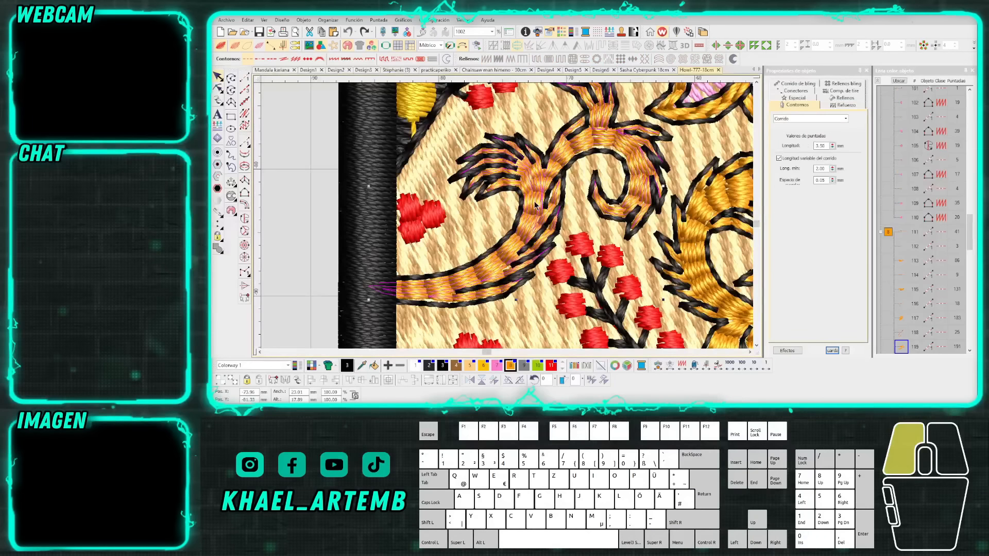
left_click_drag(534, 201, 406, 217)
scroll(350, 202, "down", 3)
scroll(428, 220, "up", 1)
scroll(507, 218, "up", 1)
scroll(509, 219, "down", 2)
key("ctrl+z")
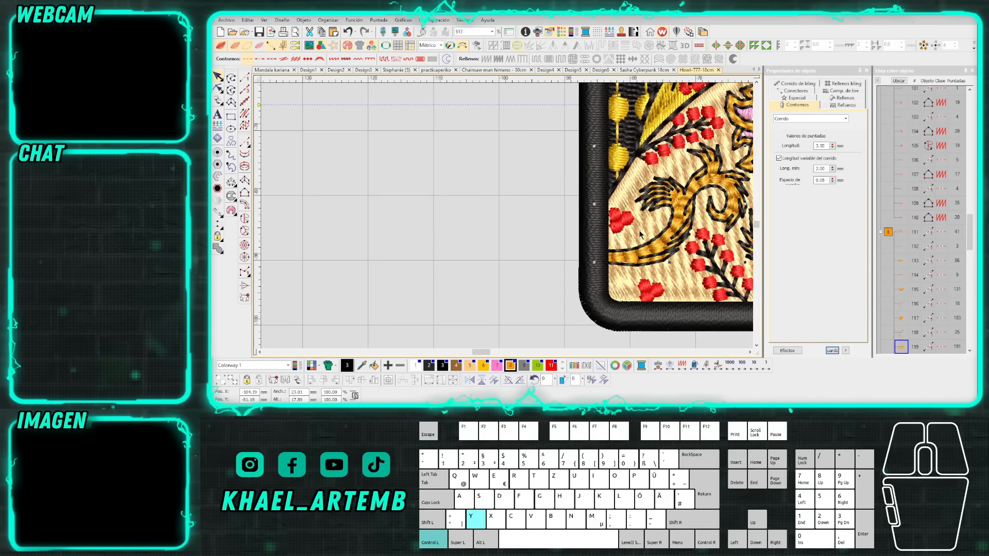
scroll(669, 238, "up", 2)
key("h")
scroll(509, 220, "up", 3)
key("Escape")
key("Escape")
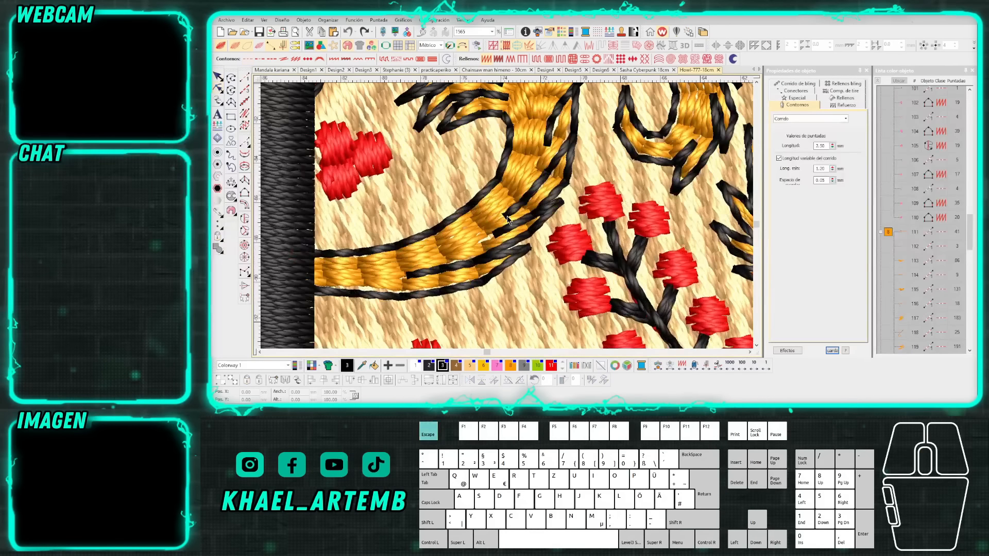
Digitize a curved black Plumetis column over the golden scroll's tail, from the frame edge to the bend of the scroll.
left_click(244, 78)
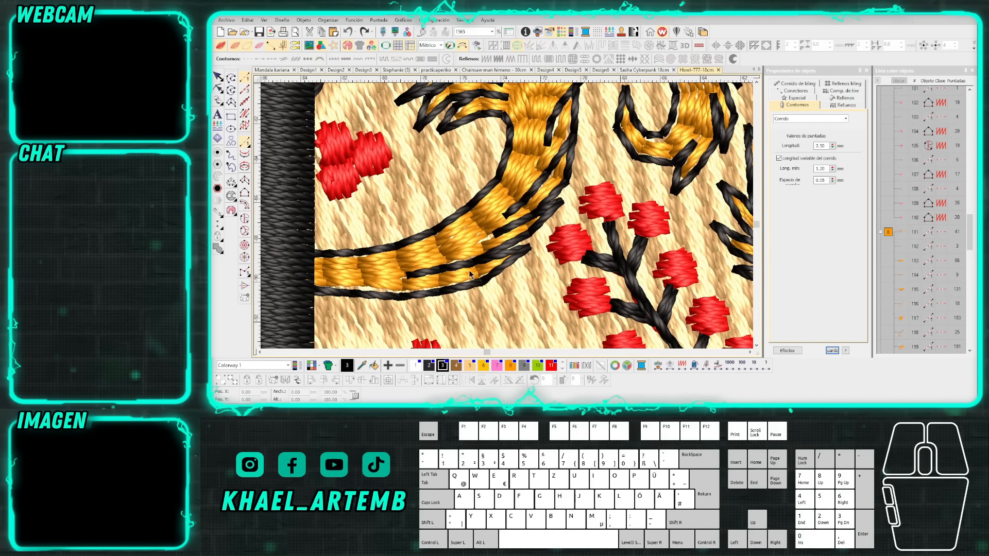
left_click(307, 253)
left_click(497, 178)
left_click(309, 289)
right_click(390, 296)
right_click(484, 281)
right_click(522, 246)
left_click(551, 195)
key("Return")
scroll(538, 207, "down", 2)
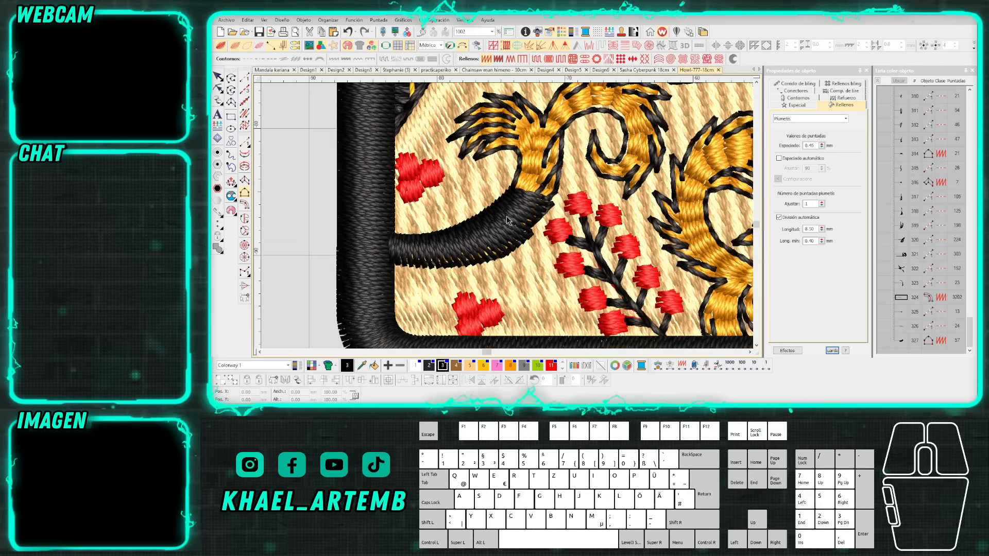
Recolour the new Plumetis column over the scroll's tail green.
key("Escape")
left_click(525, 206)
key("Escape")
left_click(526, 212)
left_click(507, 241)
left_click(537, 365)
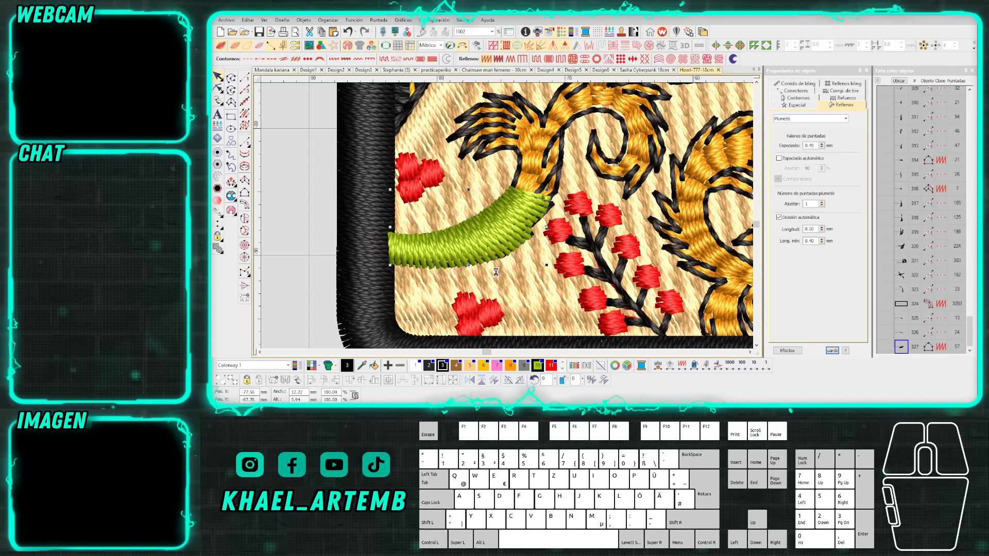
Delete the green column to expose the scroll's layered golden stitches and black outline.
scroll(489, 236, "down", 3)
key("Delete")
scroll(506, 215, "up", 5)
scroll(507, 215, "down", 1)
scroll(507, 215, "up", 1)
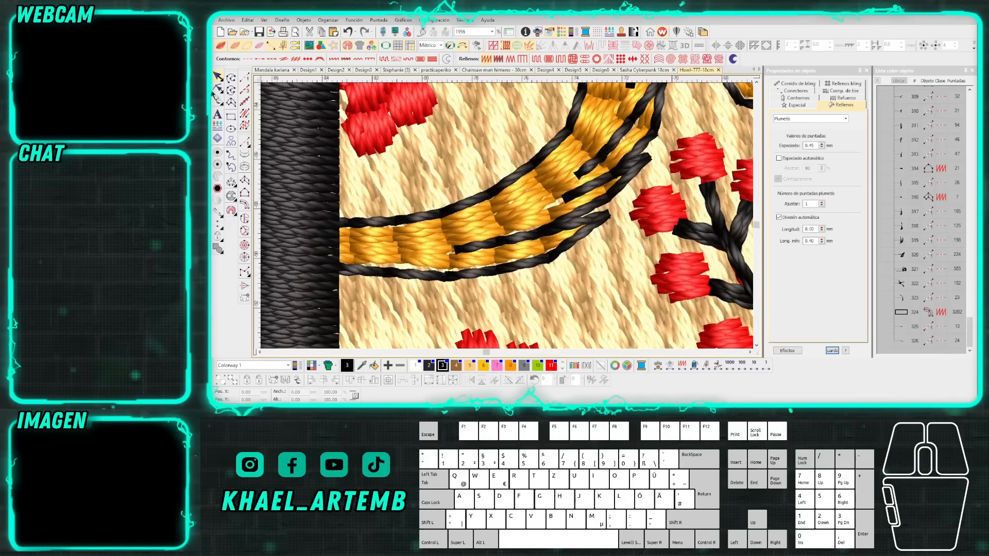
Digitize a green running-stitch path back and forth inside the golden scroll beside the black border.
left_click(246, 77)
left_click(510, 365)
left_click(537, 366)
left_click(330, 259)
left_click(497, 257)
left_click(543, 256)
left_click(568, 233)
left_click(500, 249)
left_click(446, 257)
left_click(399, 258)
left_click(606, 185)
left_click(503, 230)
left_click(452, 241)
left_click(401, 253)
left_click(328, 254)
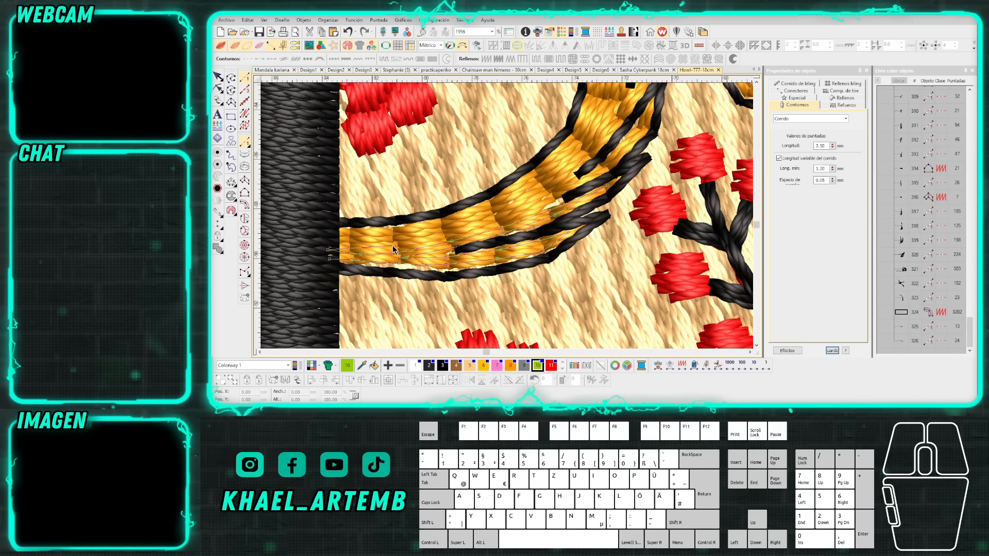
left_click(526, 209)
left_click(603, 166)
scroll(603, 166, "down", 2)
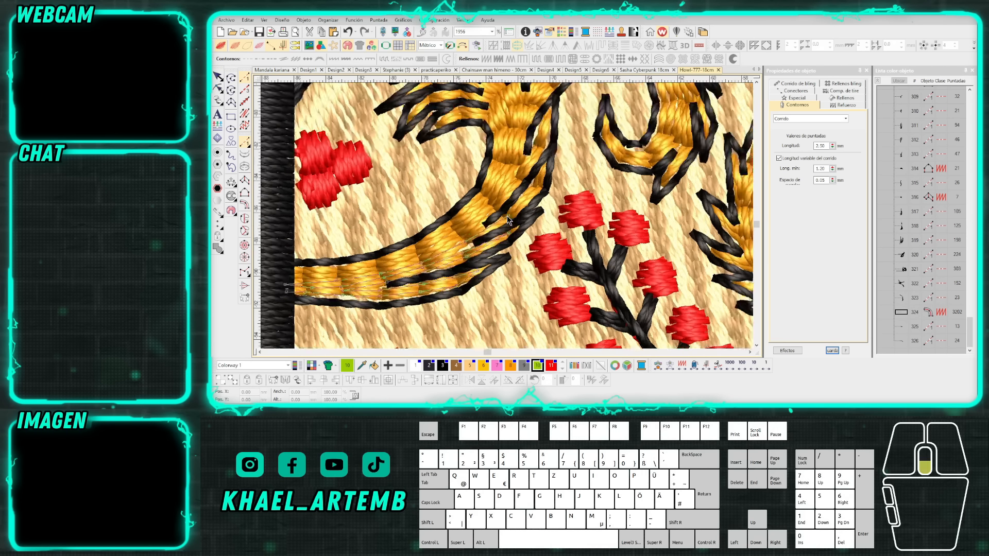
key("Return")
Delete the green running-stitch path from the golden scroll.
scroll(508, 216, "down", 3)
key("Delete")
scroll(510, 215, "down", 2)
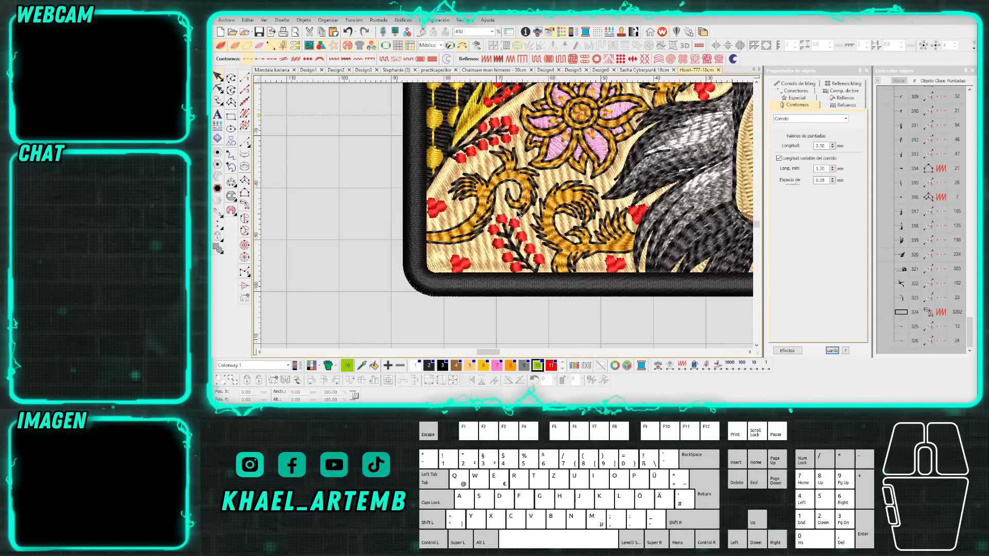
key("0")
key("Escape")
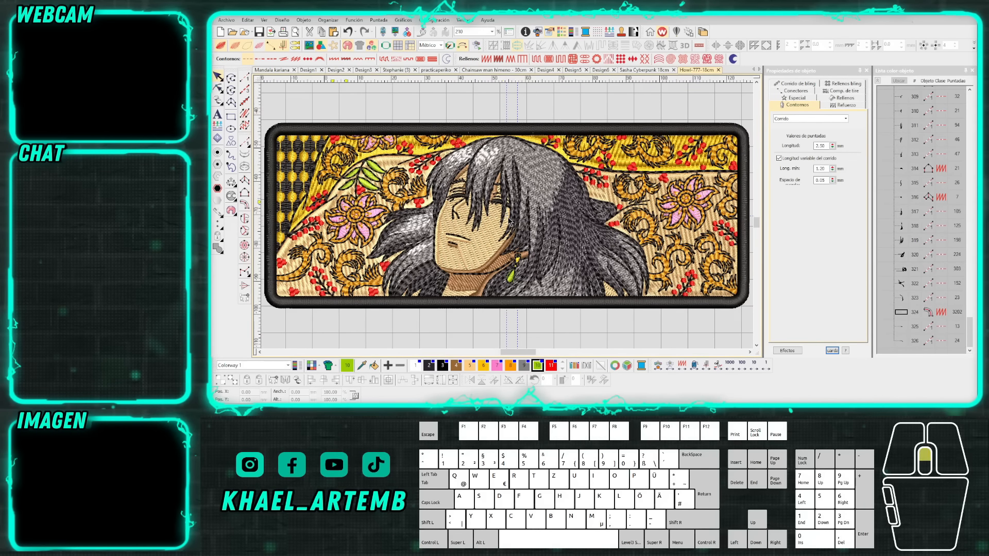
Inspect the golden scroll object near the lower right border.
scroll(630, 190, "up", 7)
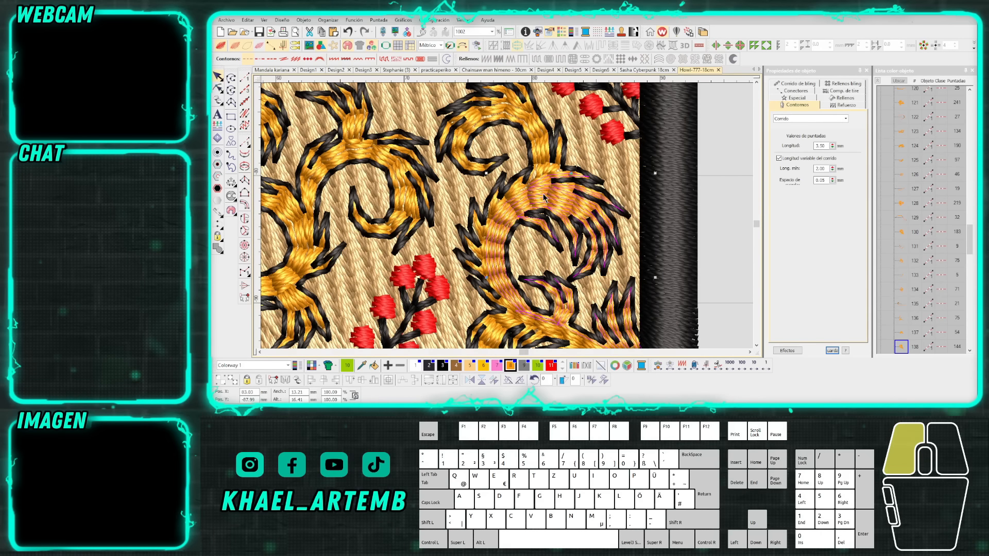
scroll(428, 196, "down", 2)
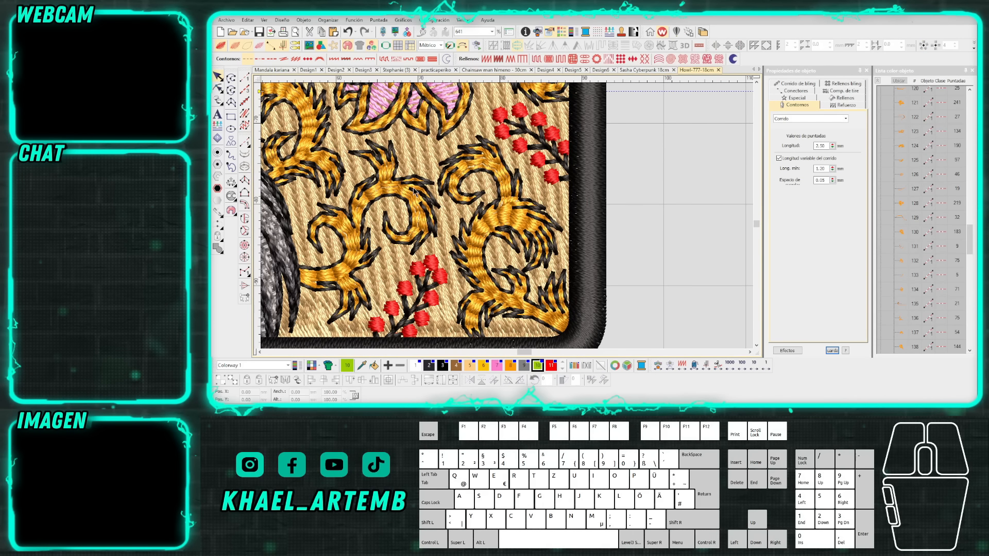
key("0")
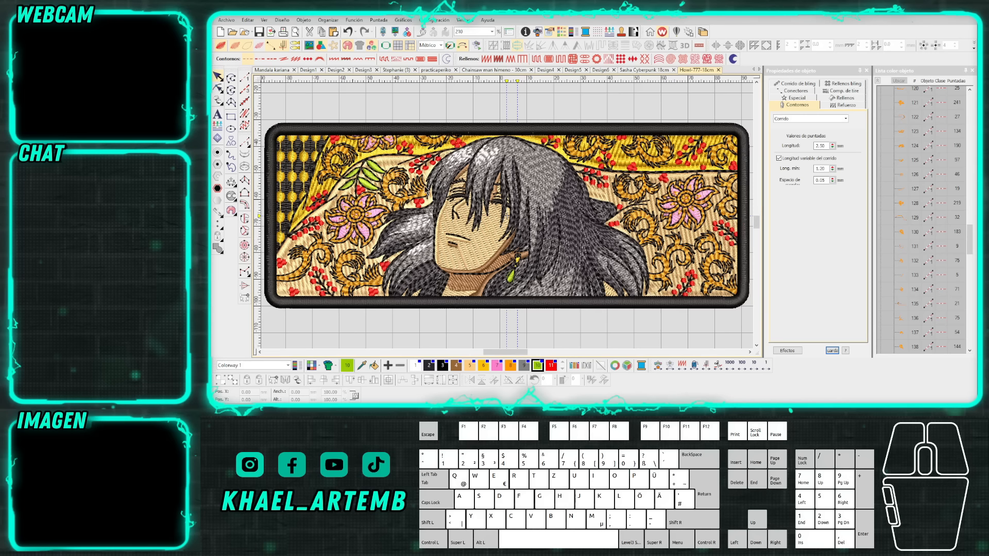
Move the gray hair stitching object above the framed design to isolate and inspect its strands.
left_click(480, 112)
scroll(513, 215, "up", 1)
scroll(507, 218, "up", 3)
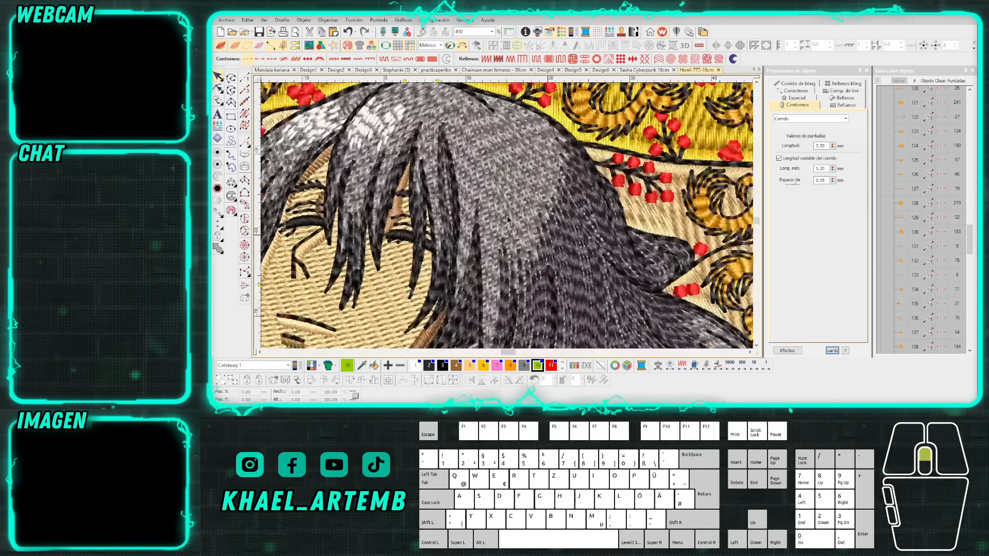
left_click(509, 203)
scroll(511, 199, "down", 6)
left_click_drag(511, 200, 513, 149)
scroll(510, 148, "up", 4)
scroll(473, 240, "down", 4)
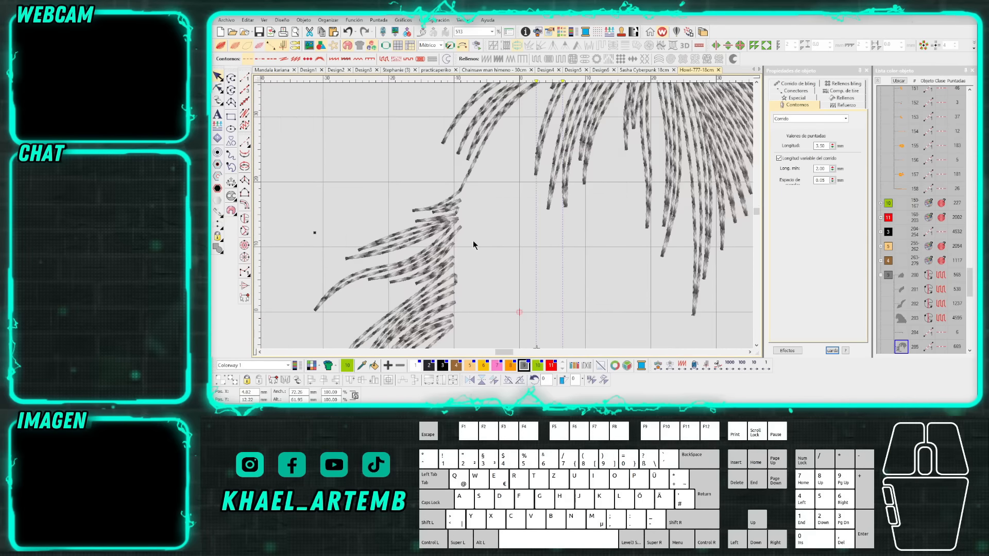
scroll(507, 220, "down", 1)
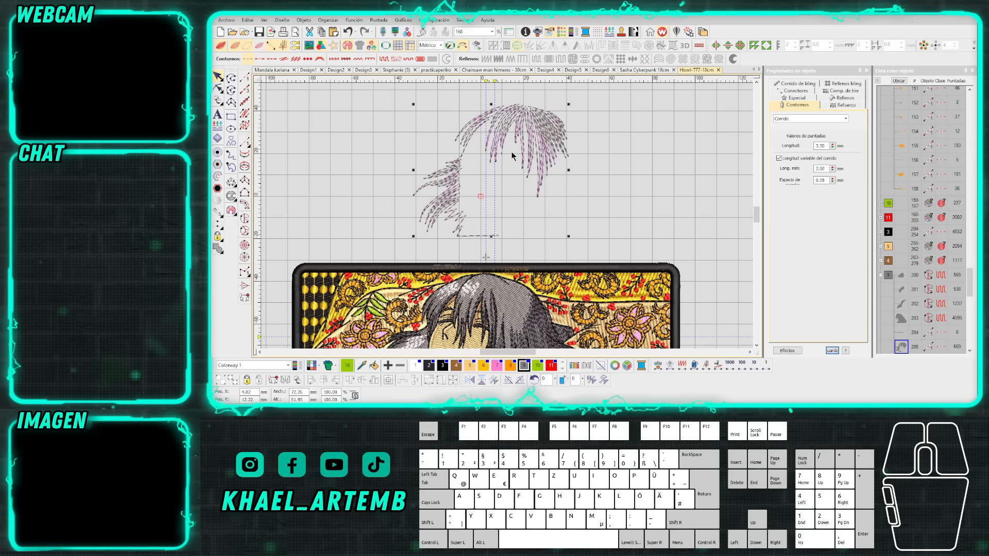
Undo the move of the gray hair object.
key("ctrl+z")
left_click(571, 207)
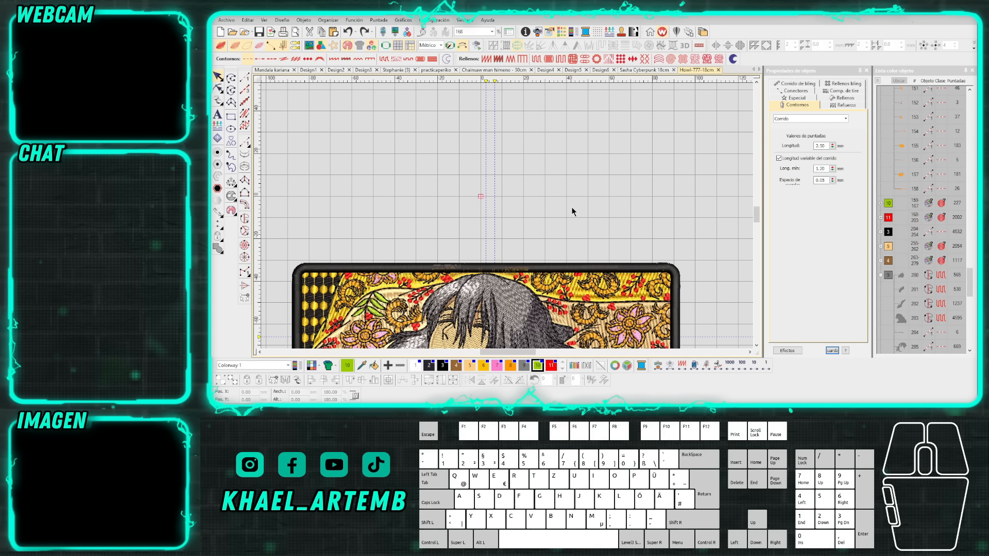
key("0")
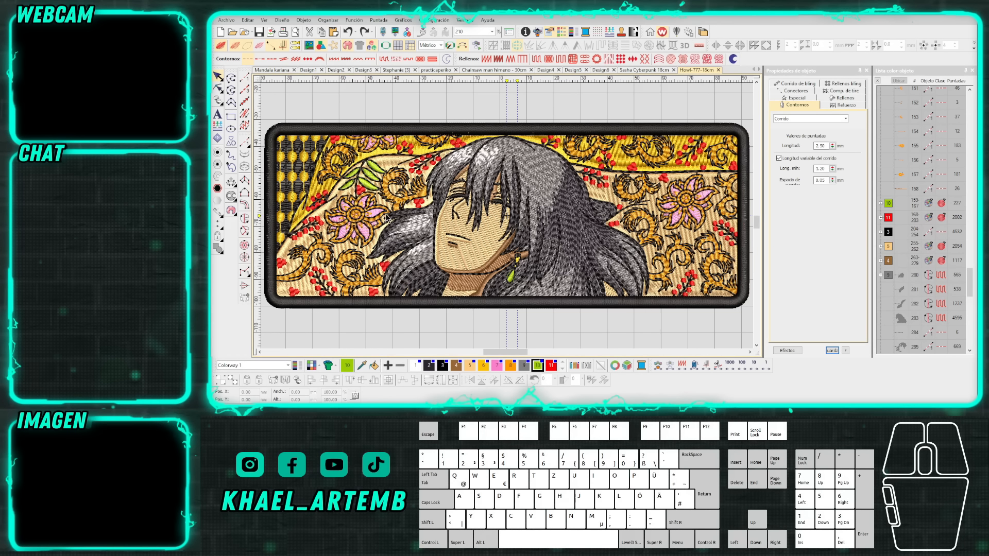
Examine the berries, flowers, leaves and scrolls across both sides of the patterned background.
scroll(348, 217, "up", 2)
scroll(507, 220, "up", 2)
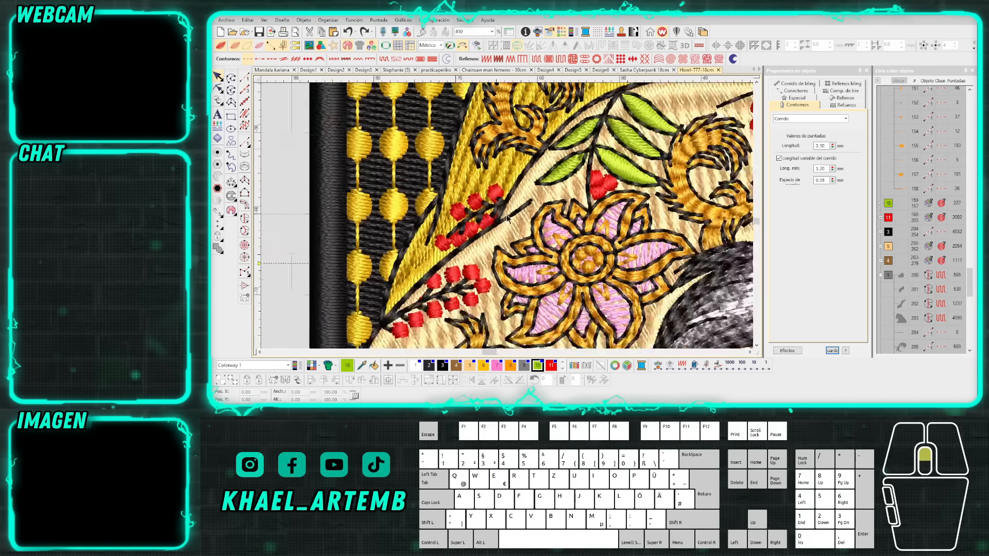
scroll(508, 222, "down", 1)
scroll(507, 221, "up", 2)
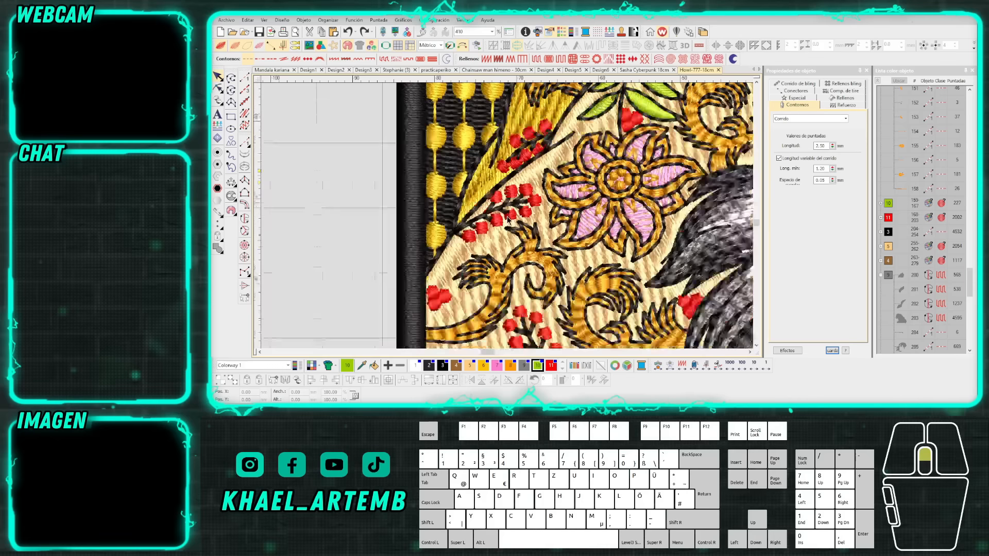
scroll(522, 220, "down", 1)
scroll(522, 220, "down", 4)
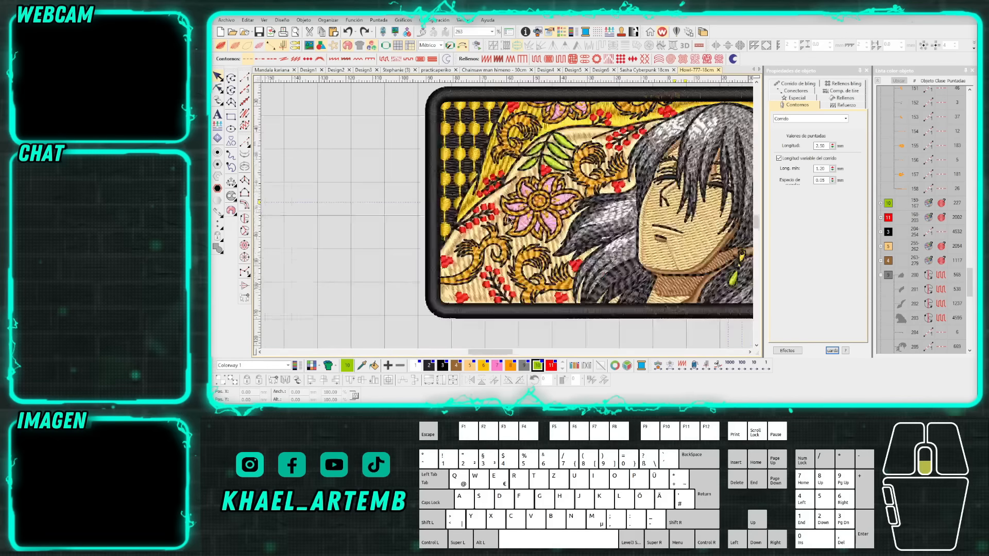
scroll(508, 220, "up", 3)
scroll(507, 217, "up", 4)
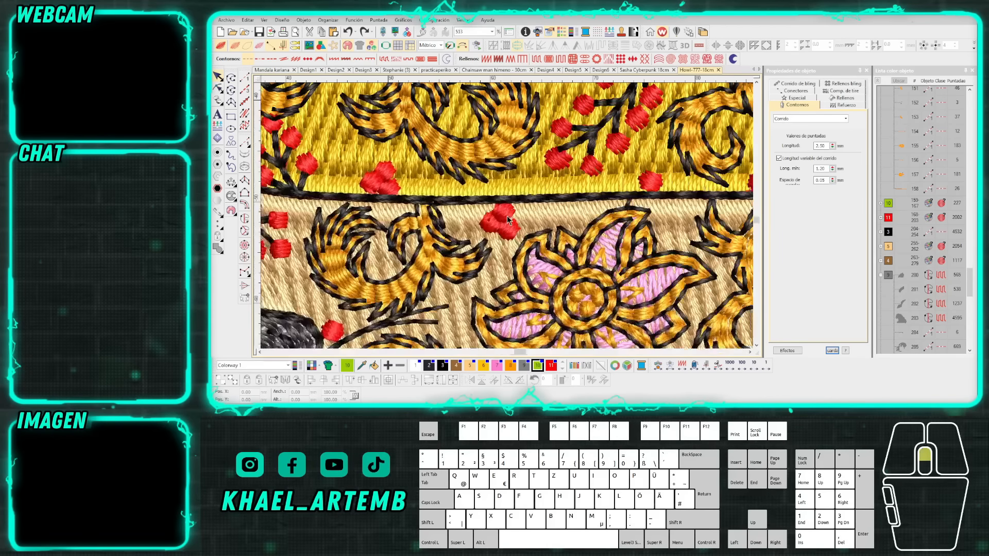
scroll(515, 217, "down", 1)
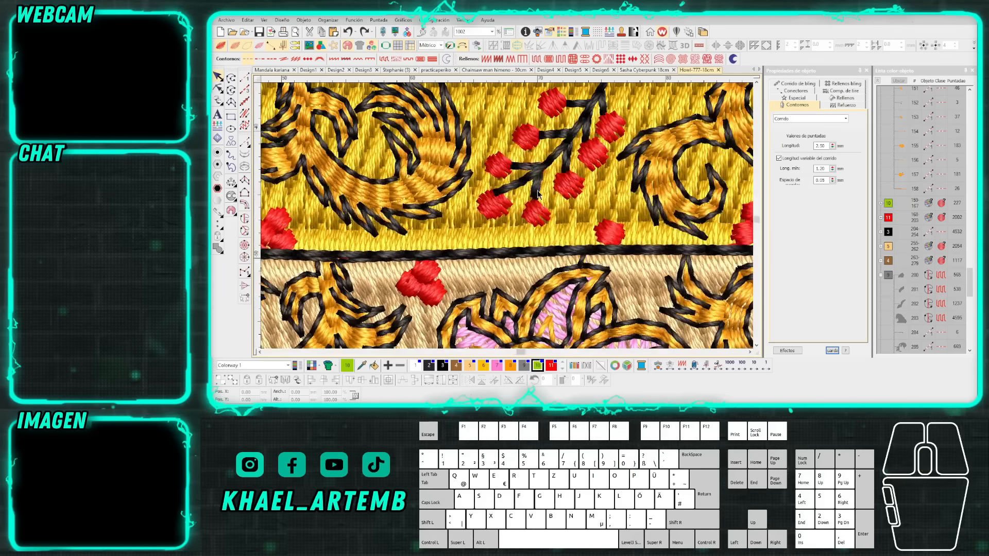
scroll(510, 216, "down", 6)
Select all objects of red color 11 and move them above the framed design.
left_click(887, 216)
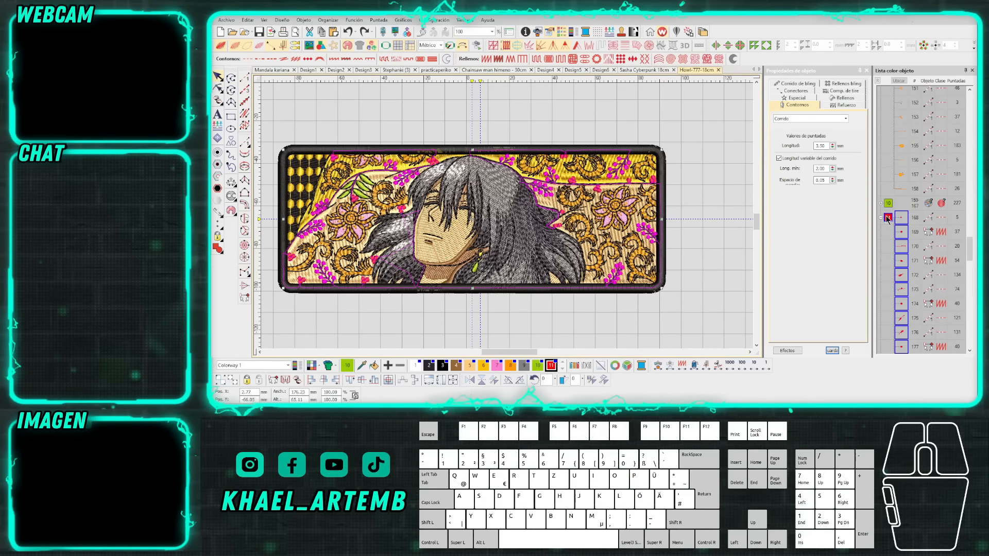
scroll(571, 165, "down", 1)
key("s")
left_click_drag(451, 215, 485, 119)
left_click(635, 206)
Examine the isolated red berry clusters and the running stitches connecting them.
key("t")
scroll(455, 183, "up", 1)
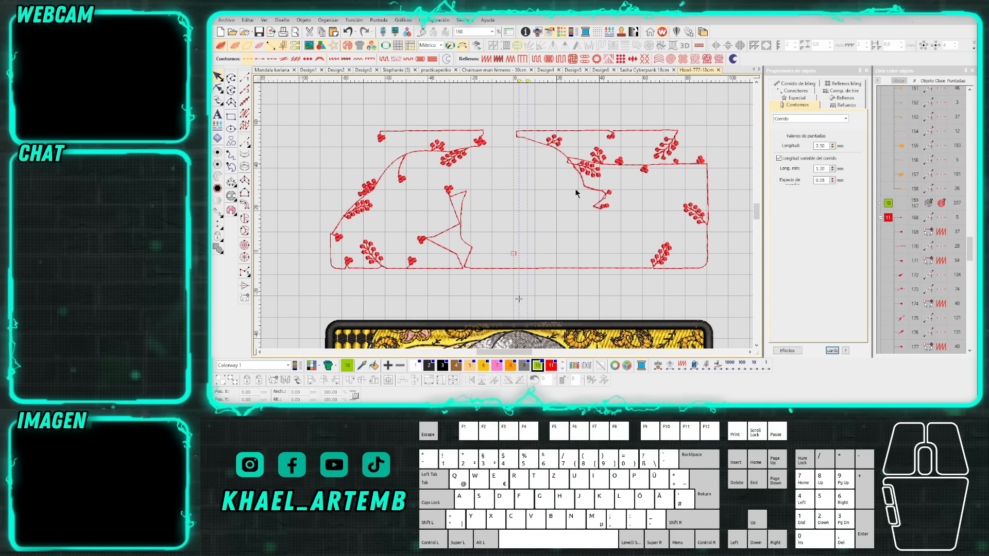
scroll(507, 221, "up", 5)
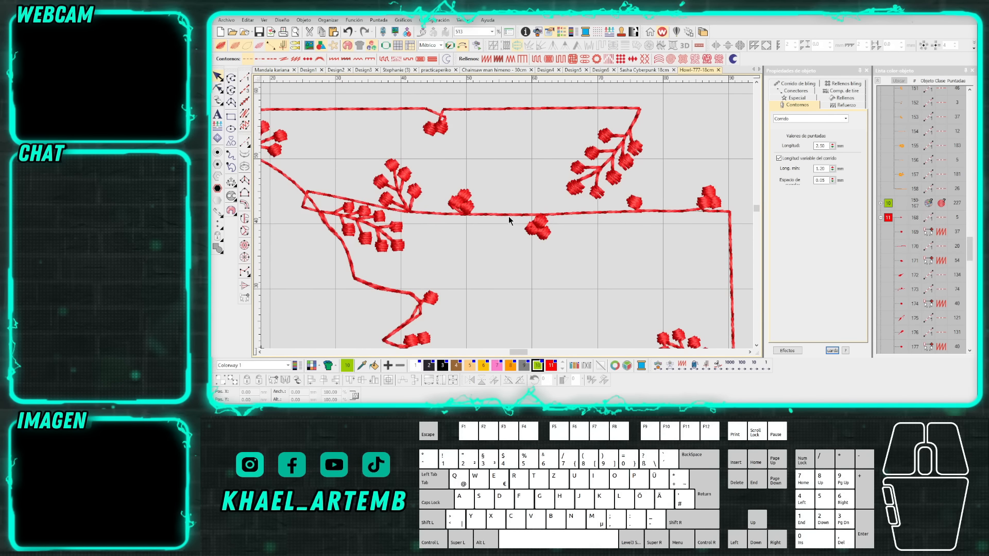
scroll(508, 217, "down", 8)
scroll(507, 222, "up", 8)
key("s")
key("s")
scroll(512, 209, "up", 2)
key("s")
scroll(529, 194, "down", 6)
scroll(504, 219, "down", 5)
scroll(505, 218, "up", 4)
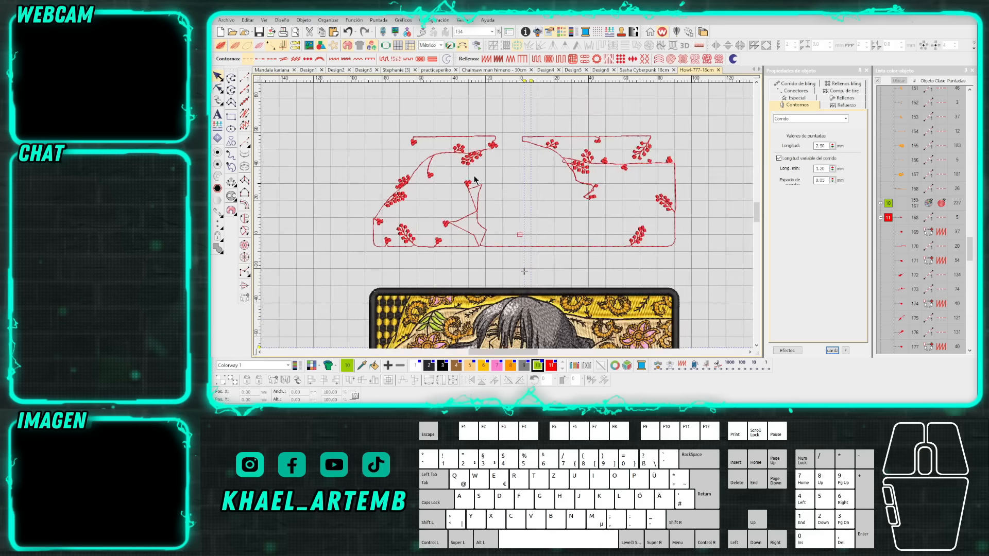
Examine the complete travel path of the red layer and compare it with the framed design below.
scroll(506, 217, "up", 1)
key("t")
key("t")
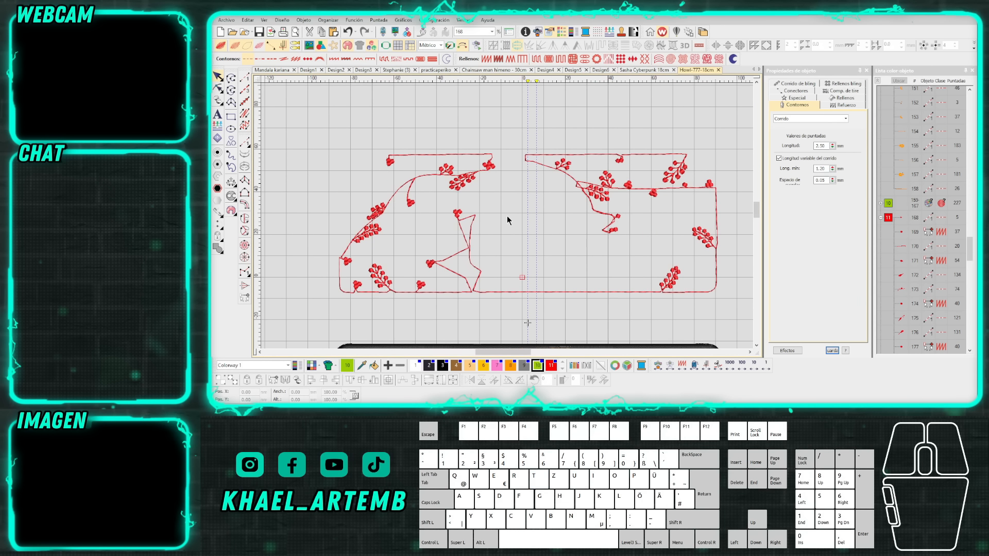
scroll(508, 243, "down", 3)
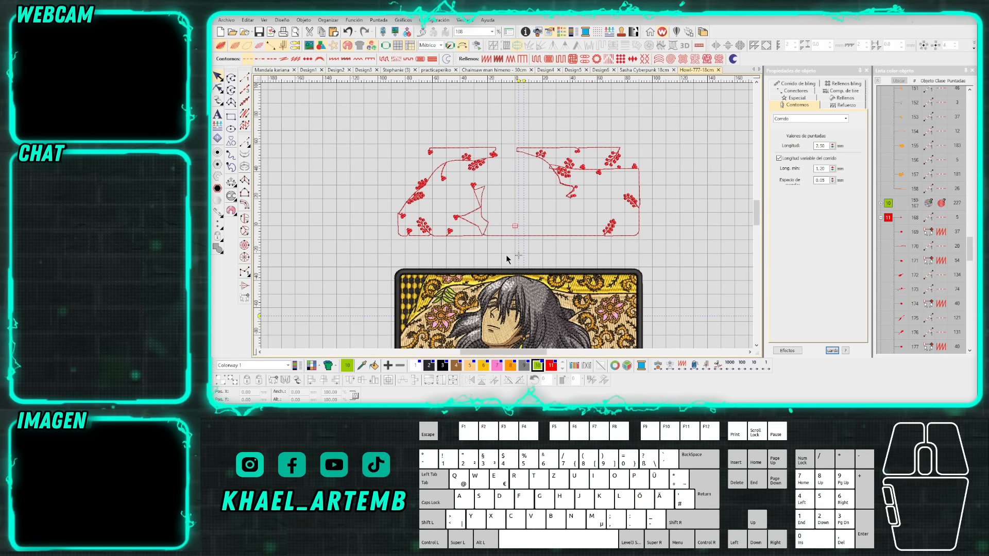
scroll(506, 219, "up", 1)
scroll(507, 219, "up", 1)
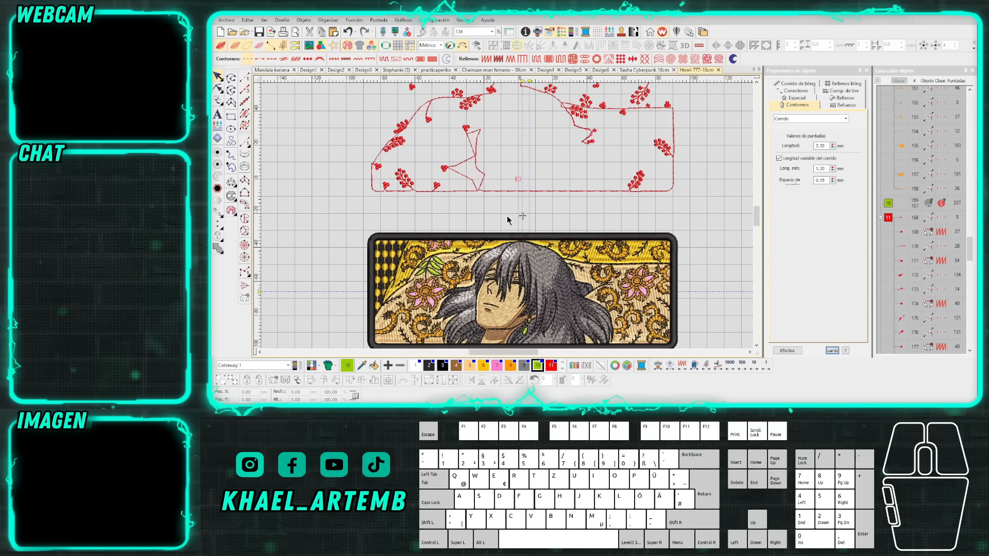
scroll(503, 218, "down", 1)
key("t")
scroll(494, 214, "up", 3)
key("t")
left_click(490, 208)
scroll(511, 227, "down", 3)
left_click(522, 261)
left_click_drag(516, 262, 507, 215)
scroll(507, 215, "down", 1)
scroll(507, 215, "up", 1)
key("0")
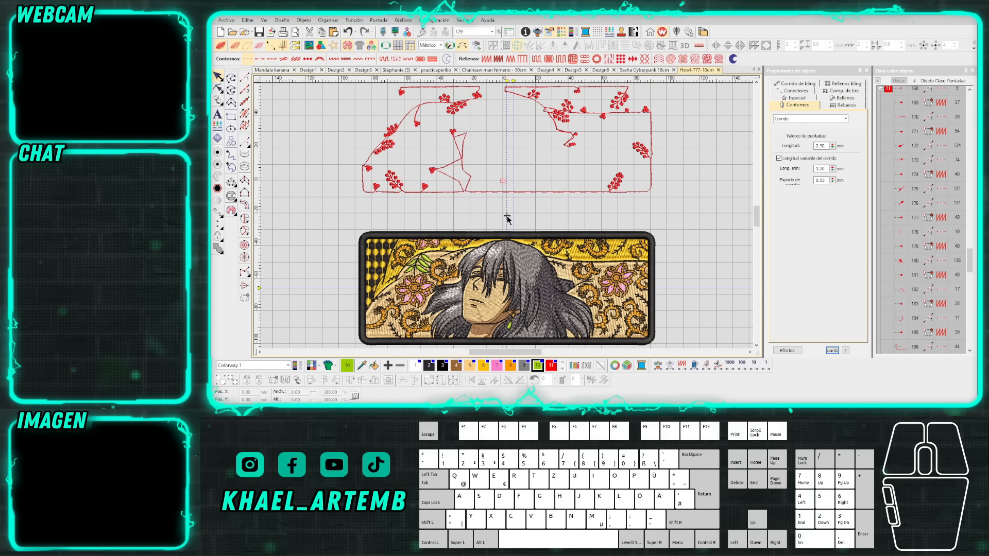
Undo the move of the red color layer.
key("ctrl")
left_click(507, 218)
key("ctrl")
key("ctrl+z")
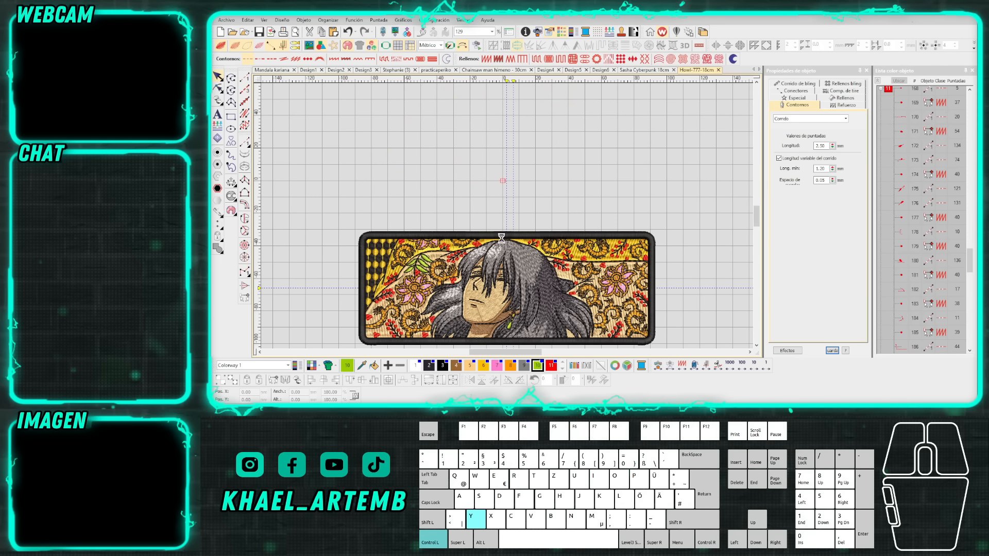
left_click(225, 22)
left_click(320, 226)
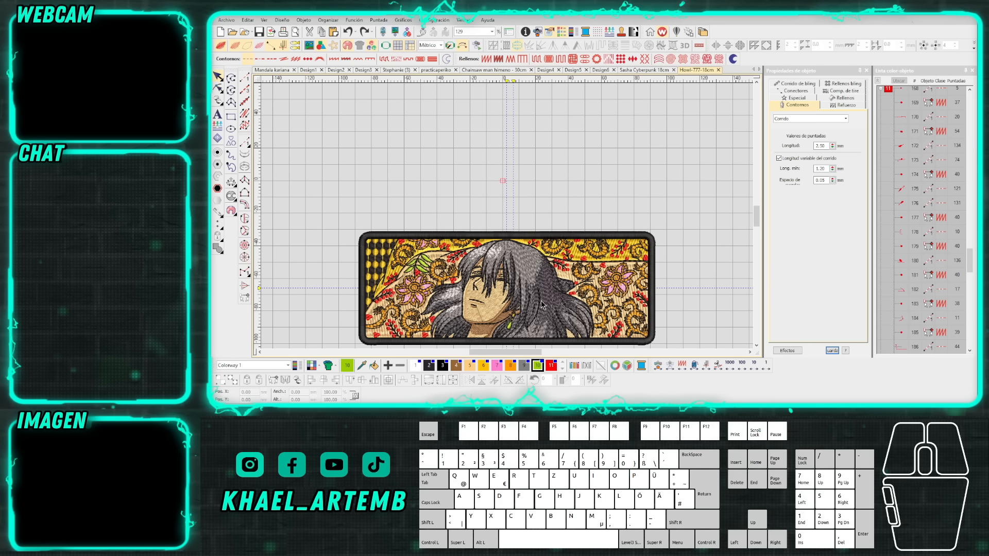
left_click(337, 407)
left_click(506, 288)
key("ctrl")
left_click(506, 288)
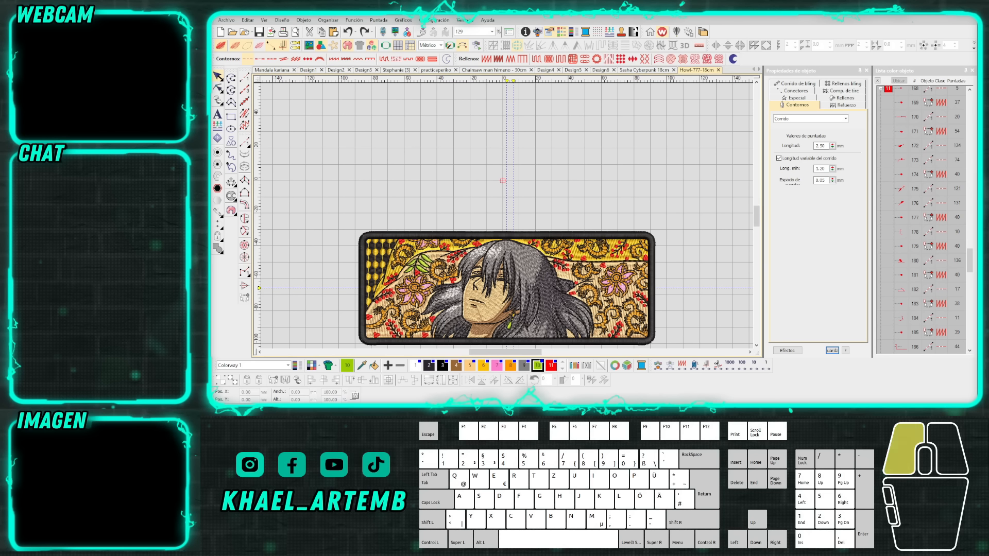
left_click(507, 287)
key("ctrl")
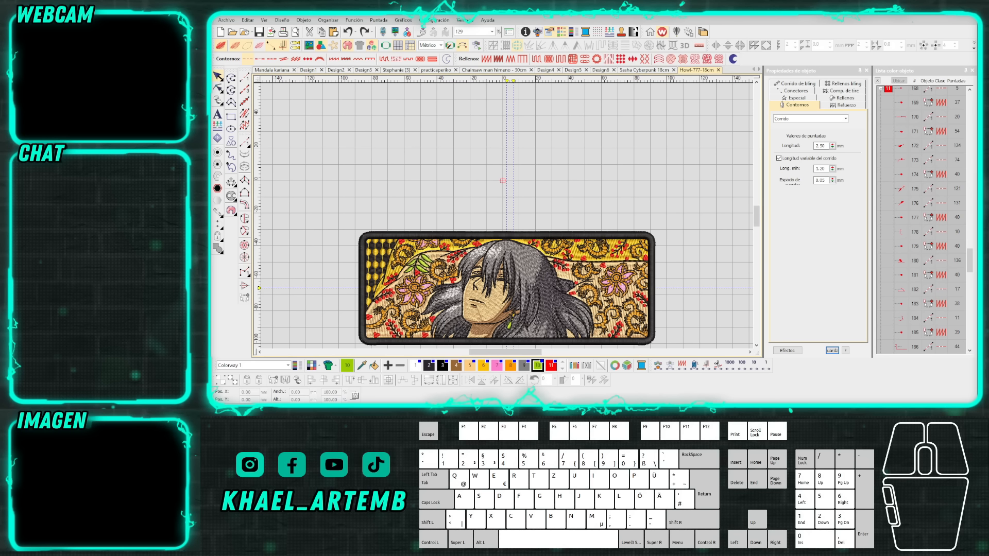
left_click(507, 288)
left_click(507, 288)
left_click(507, 287)
left_click(507, 287)
left_click(507, 288)
left_click(507, 288)
left_click(507, 287)
key("i")
key("v")
left_click(507, 288)
scroll(507, 287, "up", 2)
scroll(506, 288, "up", 2)
scroll(507, 288, "up", 1)
scroll(507, 287, "down", 1)
scroll(507, 288, "down", 3)
scroll(508, 288, "down", 1)
scroll(507, 288, "down", 1)
scroll(506, 287, "down", 1)
scroll(507, 288, "down", 2)
scroll(507, 288, "down", 1)
left_click(506, 288)
left_click(507, 288)
left_click(507, 288)
left_click(507, 288)
left_click(506, 288)
left_click(507, 287)
middle_click(507, 288)
left_click(507, 288)
scroll(507, 288, "down", 2)
scroll(507, 288, "down", 1)
scroll(507, 288, "down", 1)
left_click(506, 287)
middle_click(506, 288)
left_click(507, 287)
left_click(507, 287)
key("ctrl+v")
key("Return")
left_click(507, 288)
left_click(532, 230)
left_click(535, 217)
key("0")
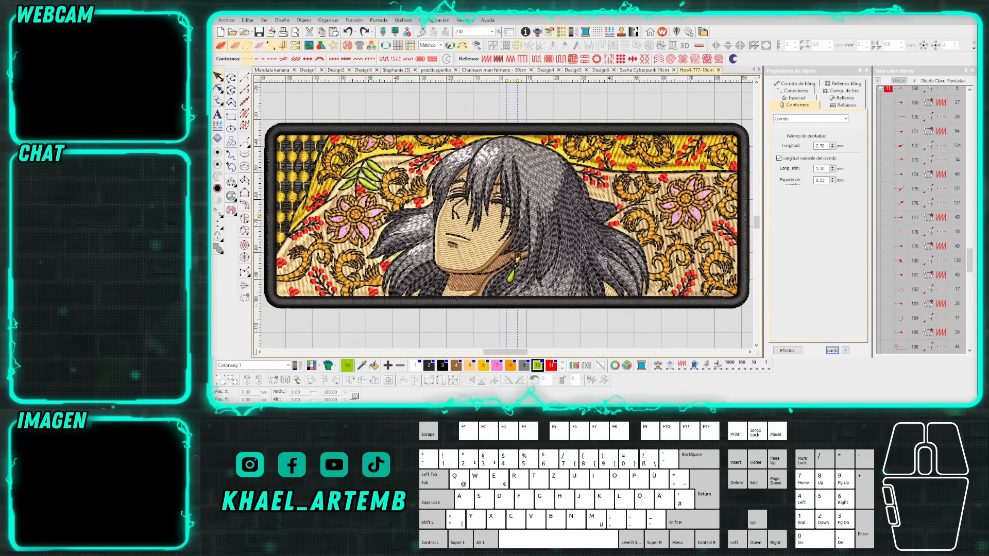
Open the black embroidery design of the long-haired skull figure, inspect it, and return to the Howl-777-18cm design.
left_click(507, 216)
left_click(508, 215)
left_click(396, 402)
left_click(397, 402)
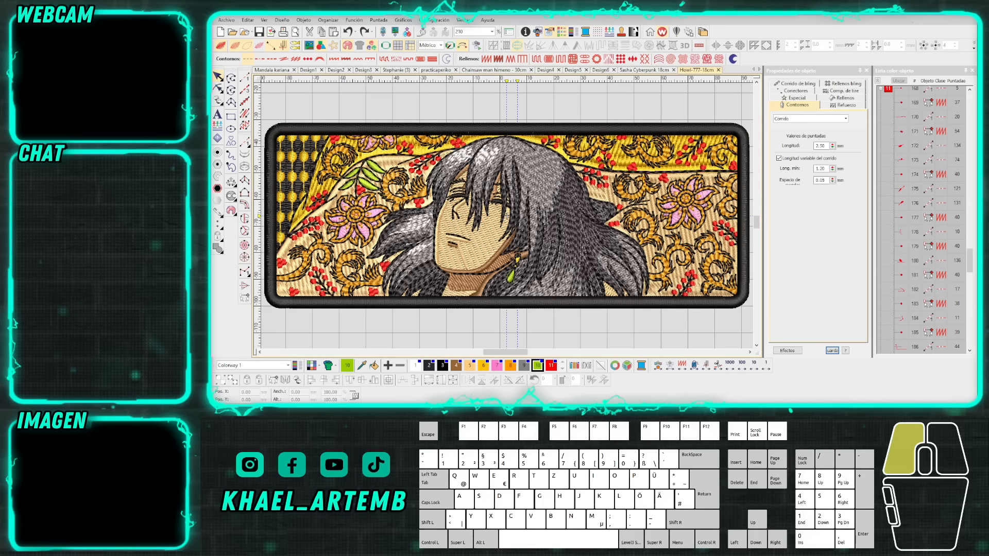
left_click(396, 402)
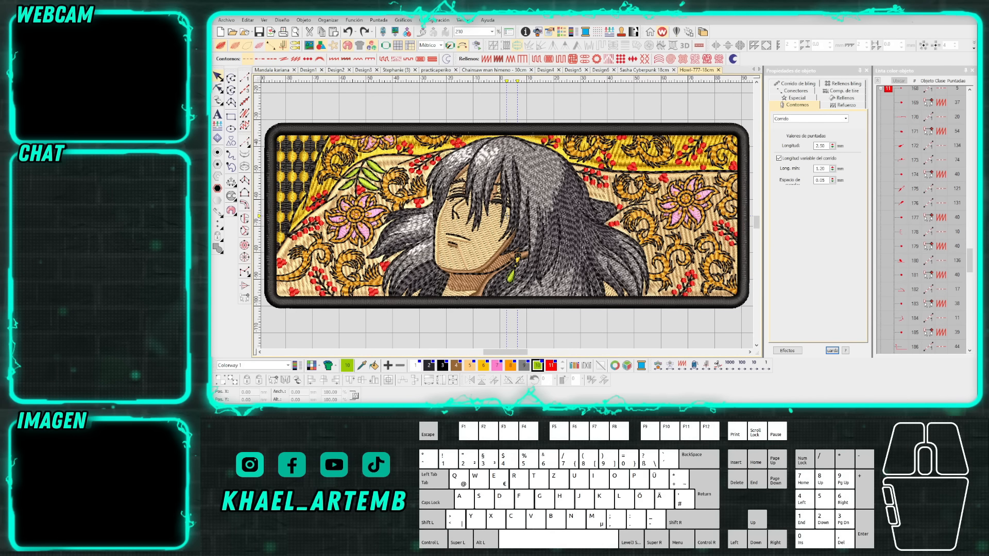
left_click(360, 403)
left_click(791, 410)
left_click(507, 216)
left_click(507, 216)
scroll(507, 215, "up", 3)
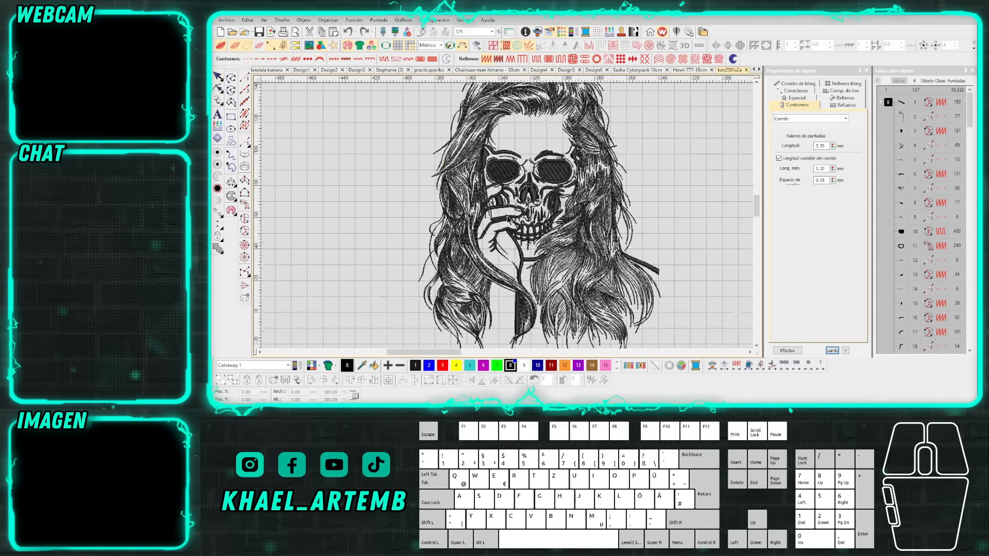
scroll(508, 216, "down", 3)
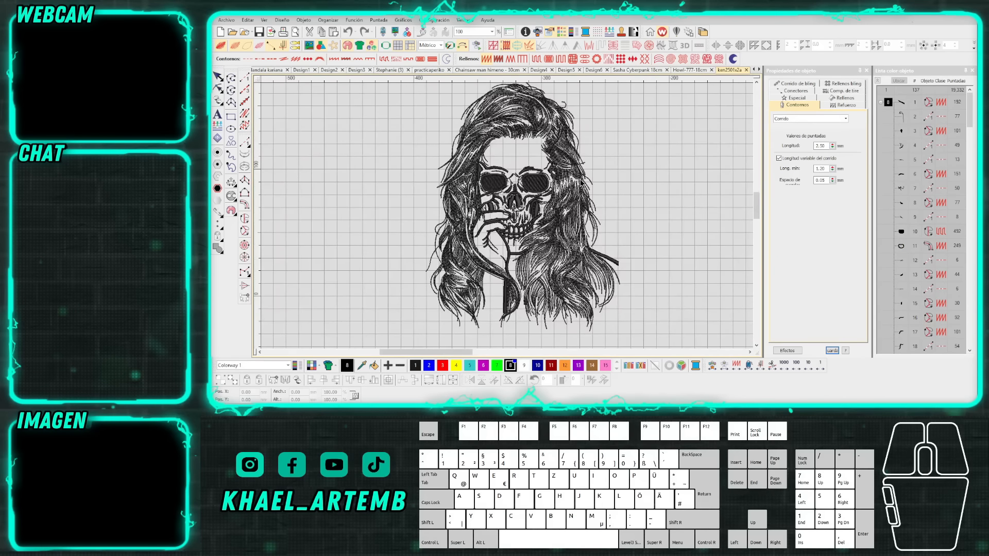
left_click(697, 69)
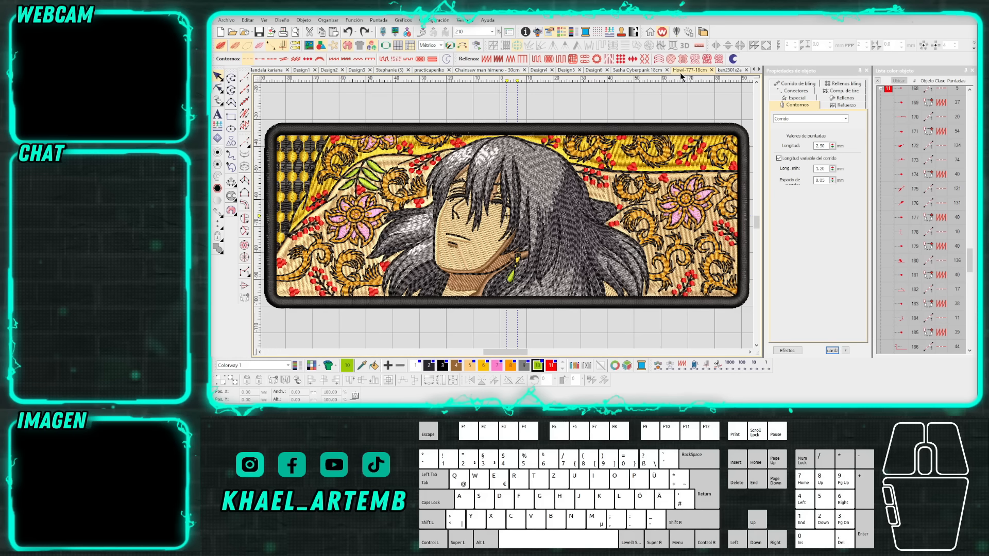
Duplicate the gold swirl with its black outline from the yellow strip into the empty area above the frame.
left_click(603, 102)
left_click(602, 102)
left_click(558, 111)
scroll(667, 165, "up", 4)
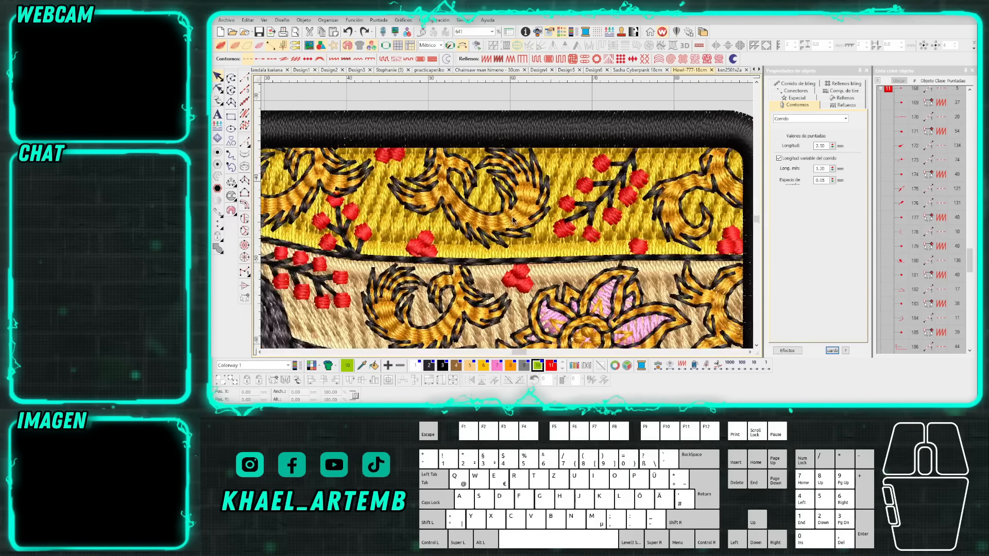
left_click(526, 214)
left_click(527, 208, "ctrl")
mouse_move(527, 206)
left_mouse_down()
mouse_move(535, 97)
mouse_move(528, 104)
left_mouse_up()
scroll(528, 104, "down", 1)
left_click_drag(506, 215, 539, 144)
scroll(538, 144, "up", 2)
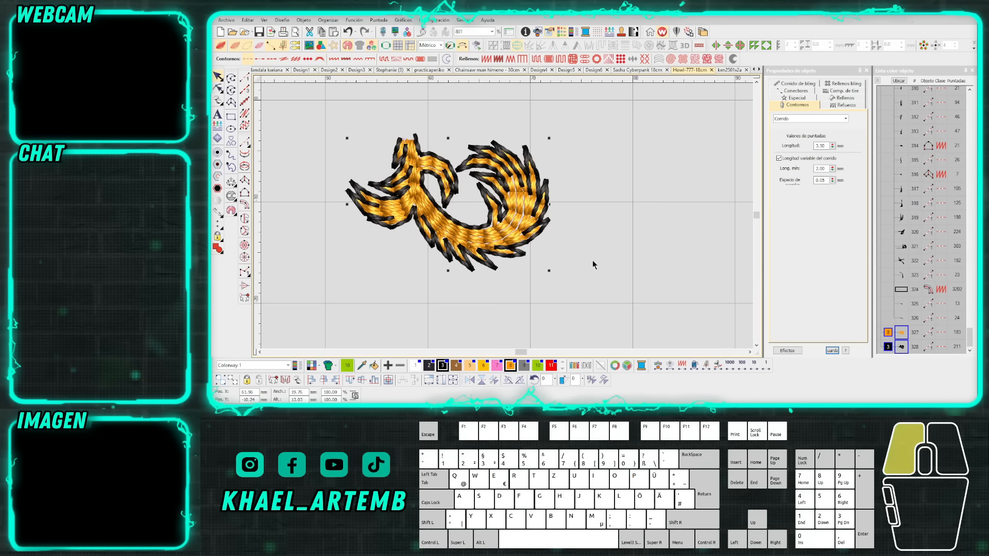
Add two progressively enlarged copies of the outlined swirl beside it, about 24 mm and about 52 mm wide.
scroll(566, 293, "down", 2)
left_click_drag(548, 216, 730, 185)
scroll(507, 220, "down", 1)
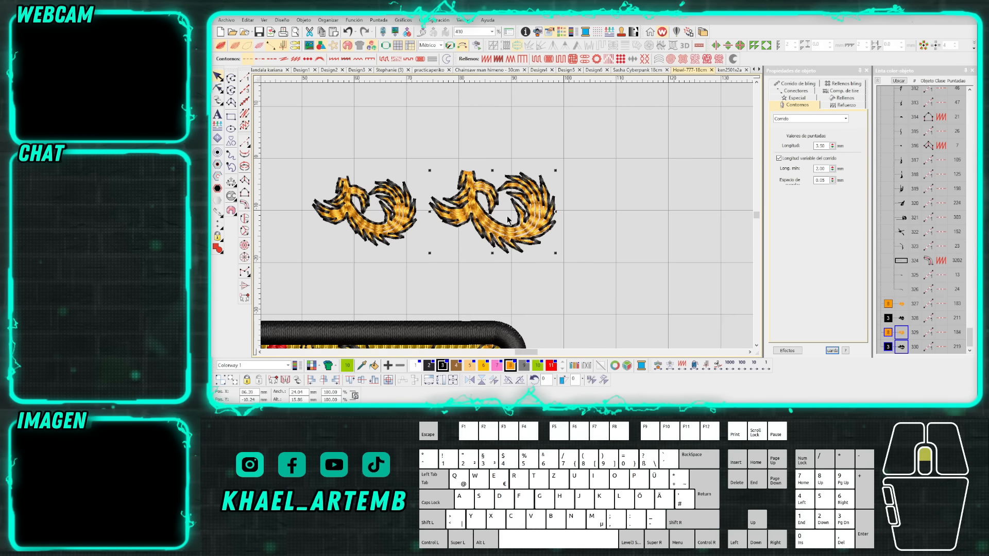
scroll(533, 220, "down", 2)
scroll(507, 218, "up", 1)
left_click(526, 219)
scroll(526, 219, "down", 1)
left_click_drag(530, 251, 404, 168)
left_click_drag(435, 203, 638, 203)
left_click_drag(691, 180, 753, 145)
scroll(549, 211, "up", 1)
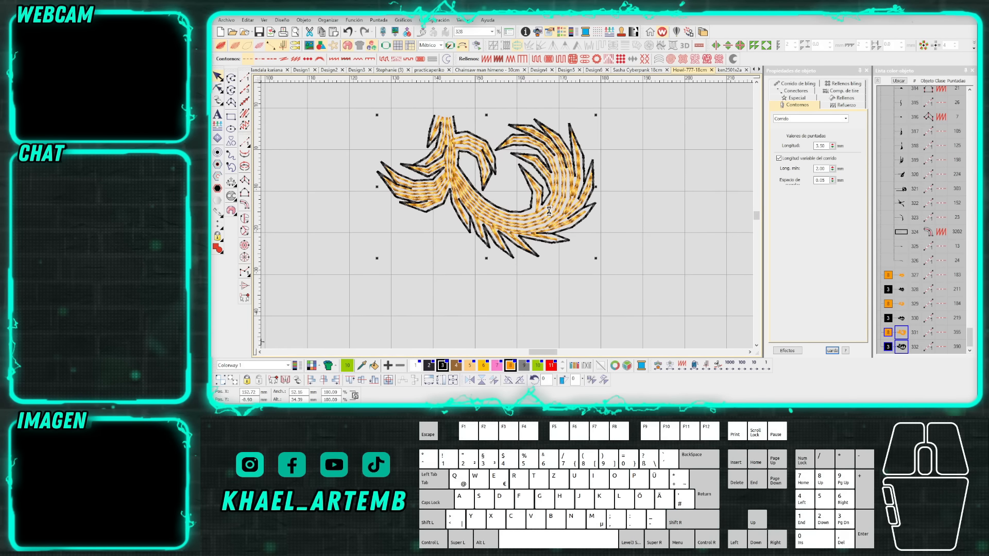
Digitize a green satin (Plumetís) shape over the lower-left feathered tip of the largest swirl, following its upper and lower edges.
key("Escape")
scroll(506, 216, "up", 2)
scroll(507, 215, "down", 3)
scroll(507, 216, "up", 7)
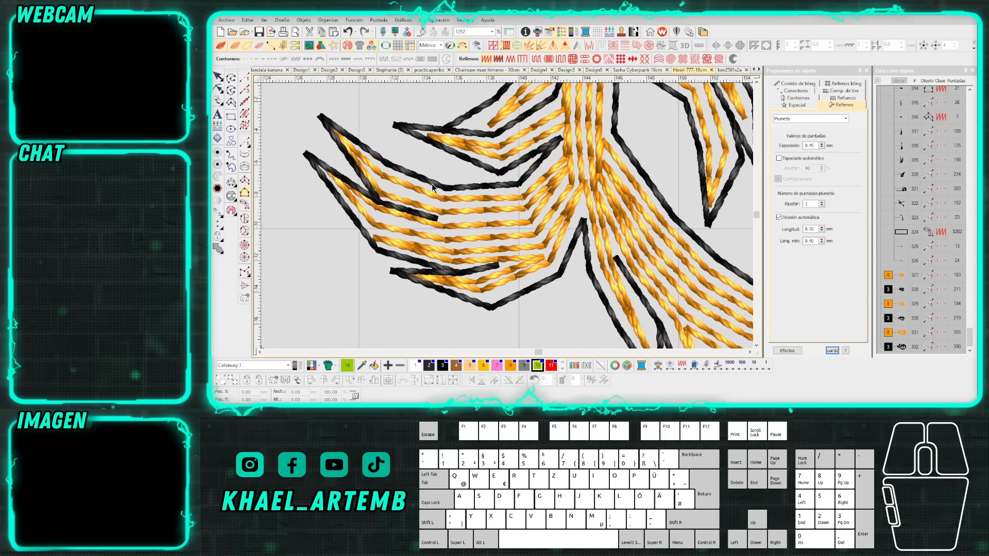
left_click(345, 135)
left_click(383, 159)
left_click(443, 187)
left_click(518, 184)
left_click(565, 131)
key("Return")
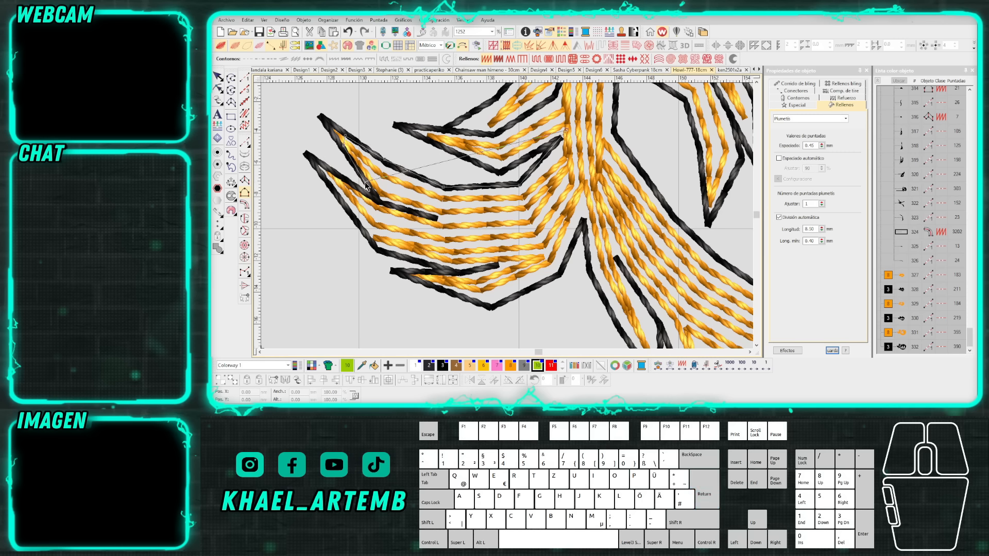
left_click(378, 198)
left_click(379, 251)
left_click(430, 266)
left_click(438, 287)
left_click(493, 308)
left_click(565, 274)
left_click(586, 225)
left_click(595, 162)
key("Return")
scroll(507, 216, "down", 1)
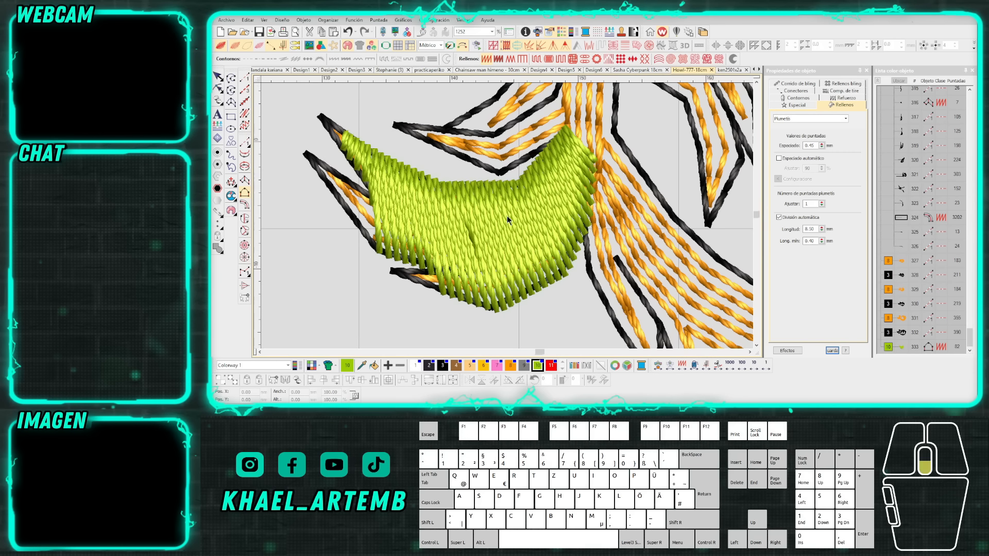
Place two progressively enlarged copies of the green satin shape beside the swirls, the largest about 58 mm wide.
scroll(506, 216, "down", 5)
mouse_move(508, 220)
left_mouse_down()
mouse_move(685, 219)
mouse_move(651, 208)
mouse_move(688, 178)
mouse_move(532, 215)
mouse_move(616, 206)
mouse_move(662, 165)
left_mouse_up()
scroll(686, 218, "up", 2)
scroll(667, 217, "down", 2)
left_click_drag(603, 225, 646, 227)
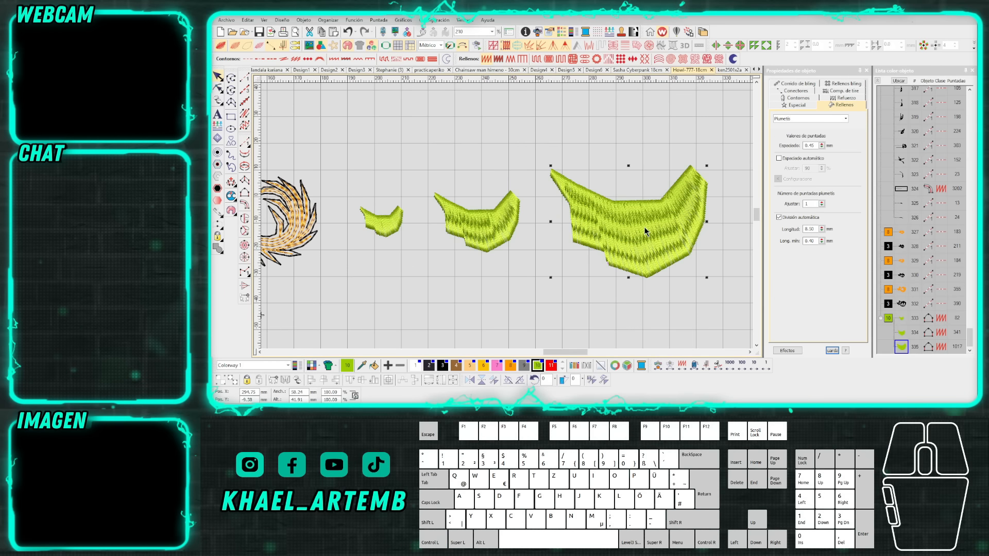
Delete all the swirl copies and green satin shapes lying outside the framed design.
scroll(507, 215, "down", 1)
scroll(506, 215, "up", 2)
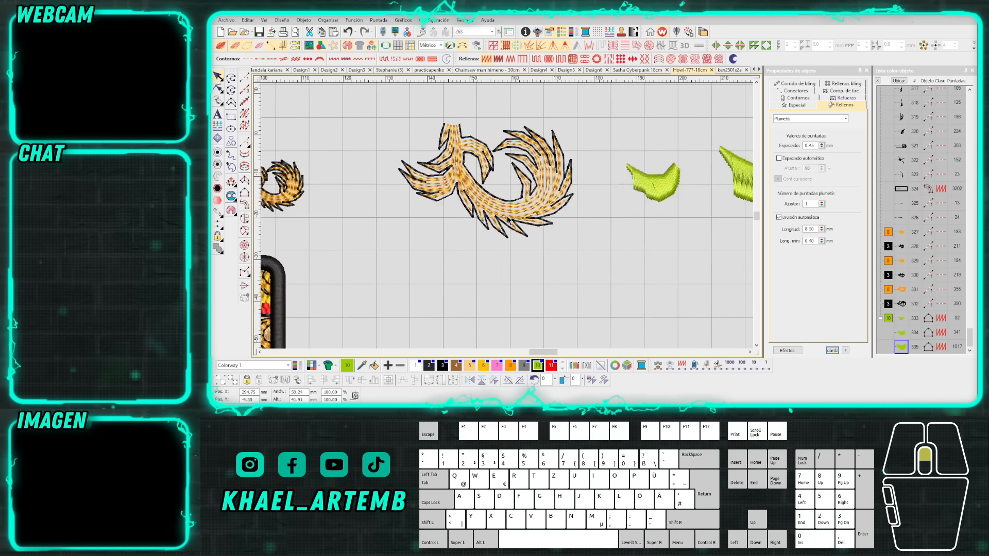
scroll(507, 219, "up", 1)
left_click(450, 264)
scroll(507, 216, "down", 2)
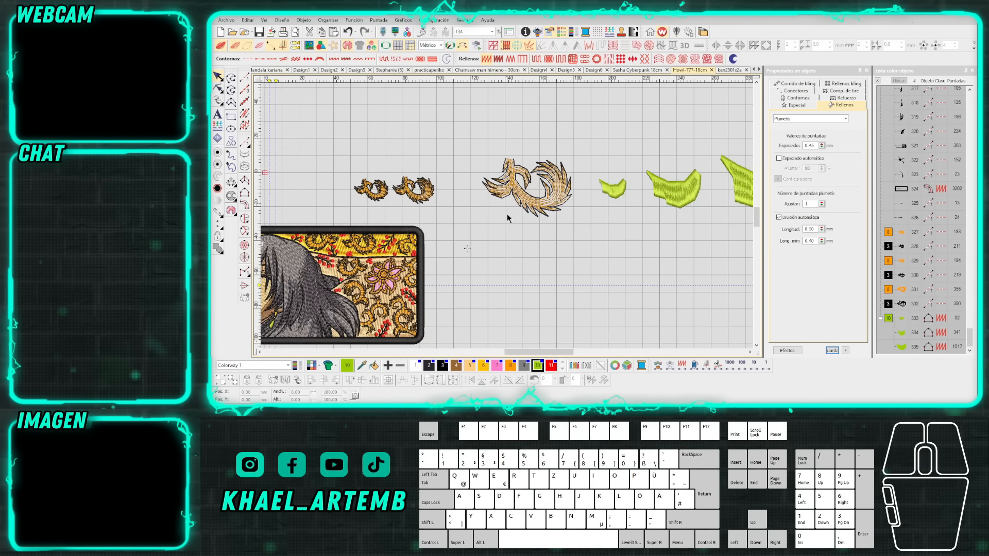
scroll(506, 215, "down", 1)
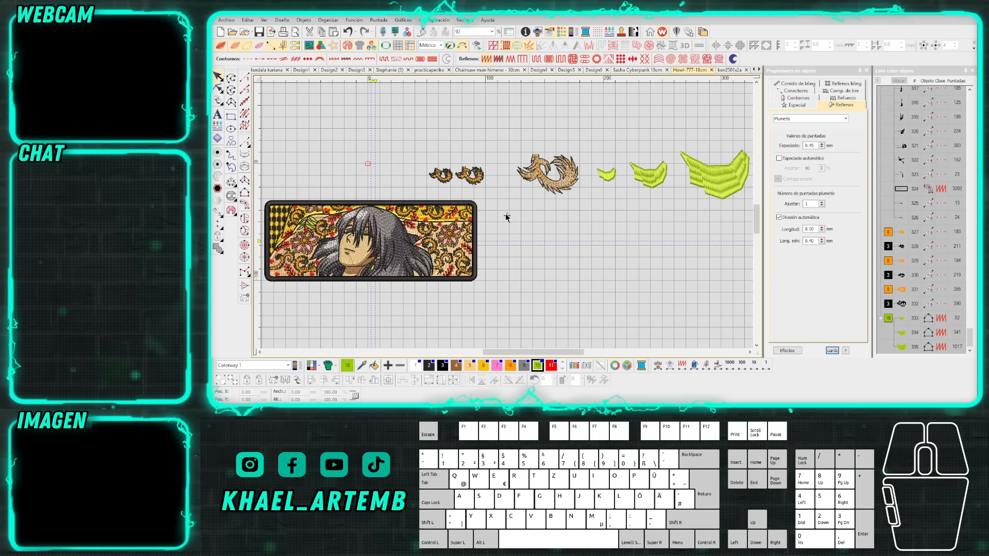
left_click_drag(400, 143, 681, 210)
key("Delete")
Select the whole framed design and set its width to 300 mm.
scroll(689, 210, "down", 1)
left_click_drag(596, 274, 315, 159)
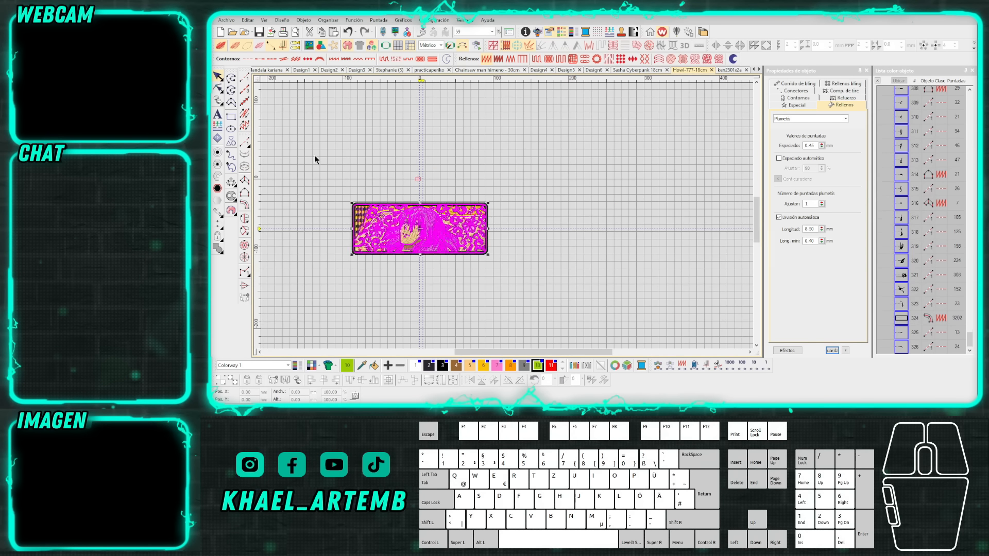
scroll(311, 235, "up", 1)
left_click(299, 393)
type("300")
key("Return")
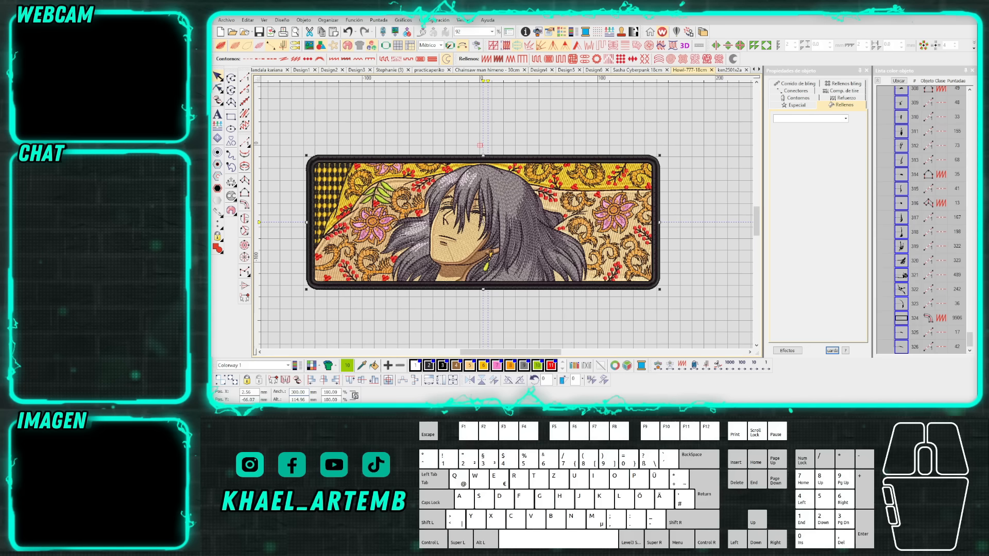
Examine the hair, floral ornaments and frame stitching of the enlarged design up close.
left_click(681, 276)
scroll(587, 244, "up", 3)
scroll(525, 236, "up", 3)
scroll(507, 215, "down", 5)
scroll(515, 222, "up", 4)
scroll(520, 225, "down", 4)
scroll(505, 225, "up", 2)
scroll(505, 225, "down", 3)
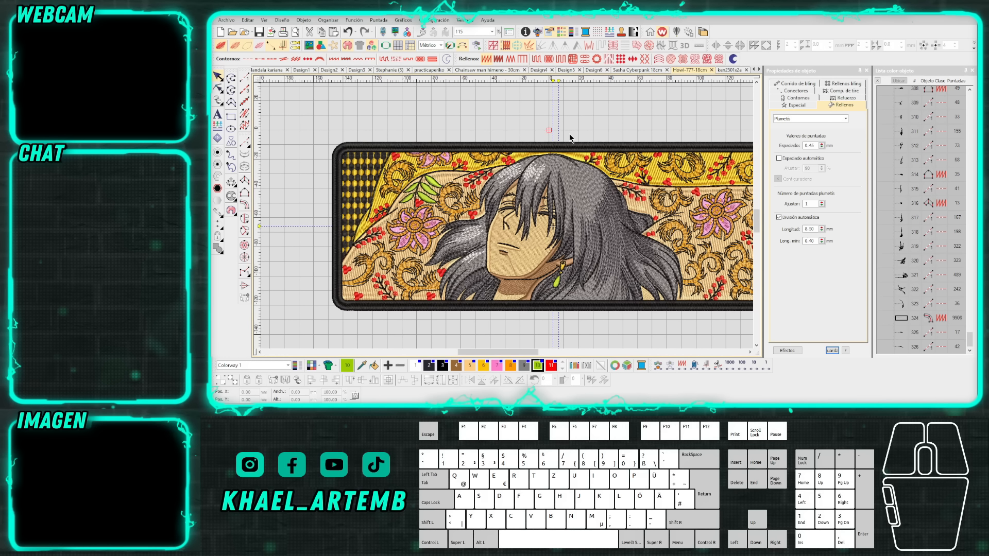
scroll(633, 194, "up", 2)
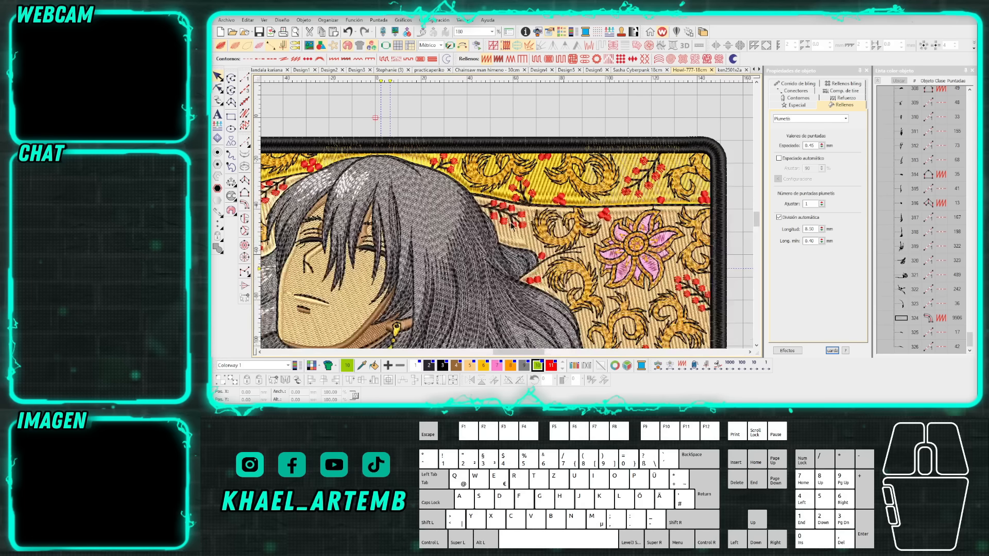
scroll(507, 219, "up", 3)
scroll(507, 219, "down", 4)
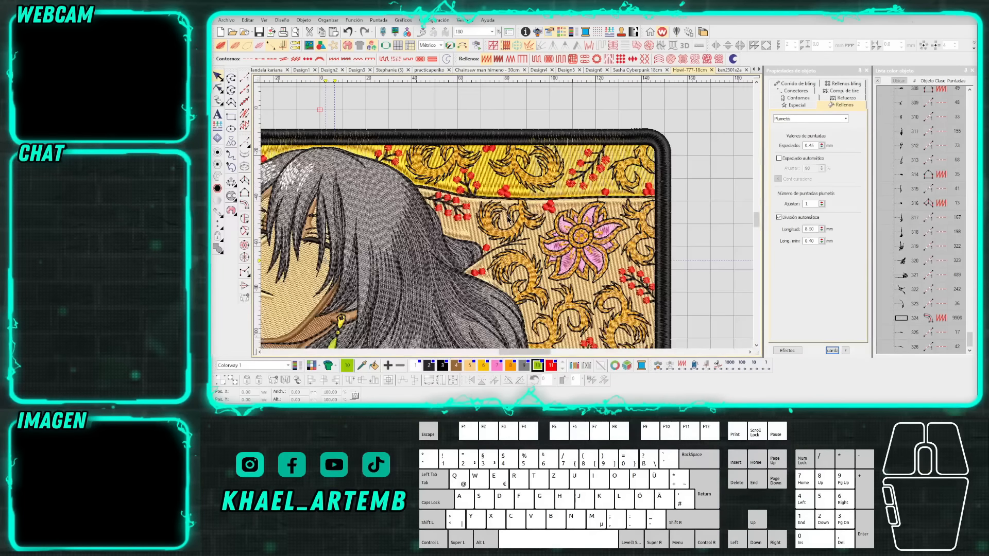
scroll(668, 209, "down", 2)
scroll(667, 208, "up", 5)
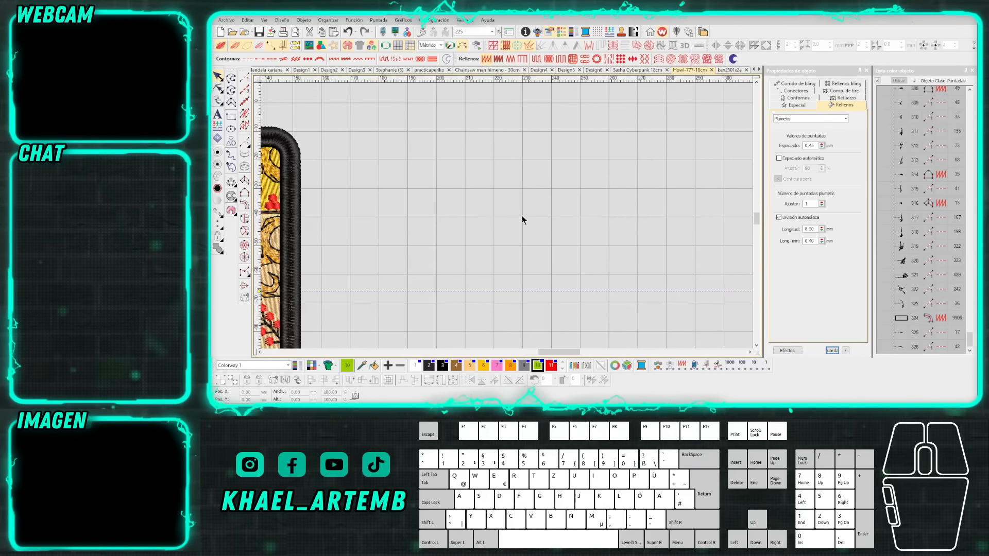
key("space")
left_click(499, 219)
right_click(534, 208)
left_click(564, 186)
scroll(617, 222, "up", 2)
key("Return")
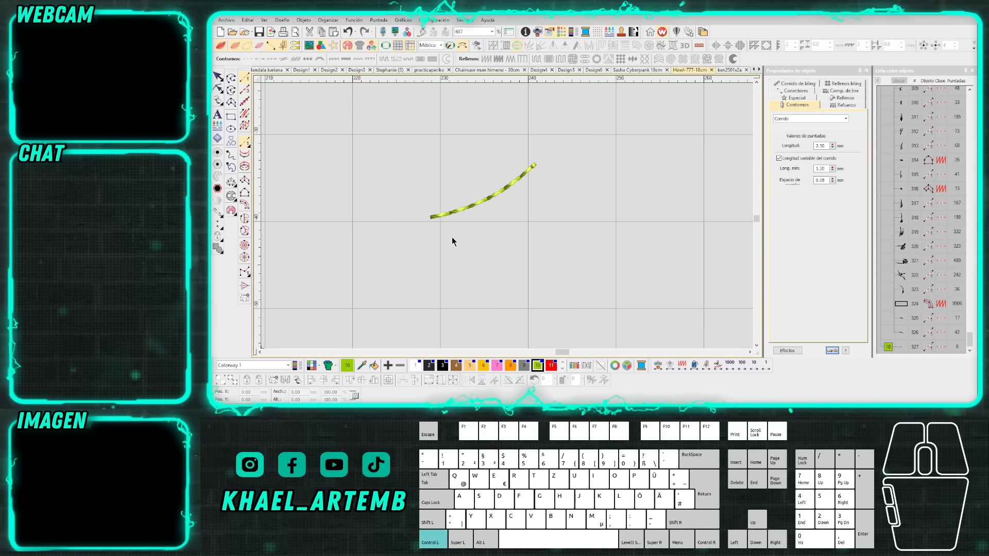
key("ctrl+z")
Digitize a curved green satin (Plumetís) column about 10.6 mm wide in the empty area beside the frame.
key("F5")
left_click(478, 205)
right_click(505, 198)
left_click(543, 159)
key("Return")
left_click(495, 224)
right_click(540, 211)
left_click(571, 178)
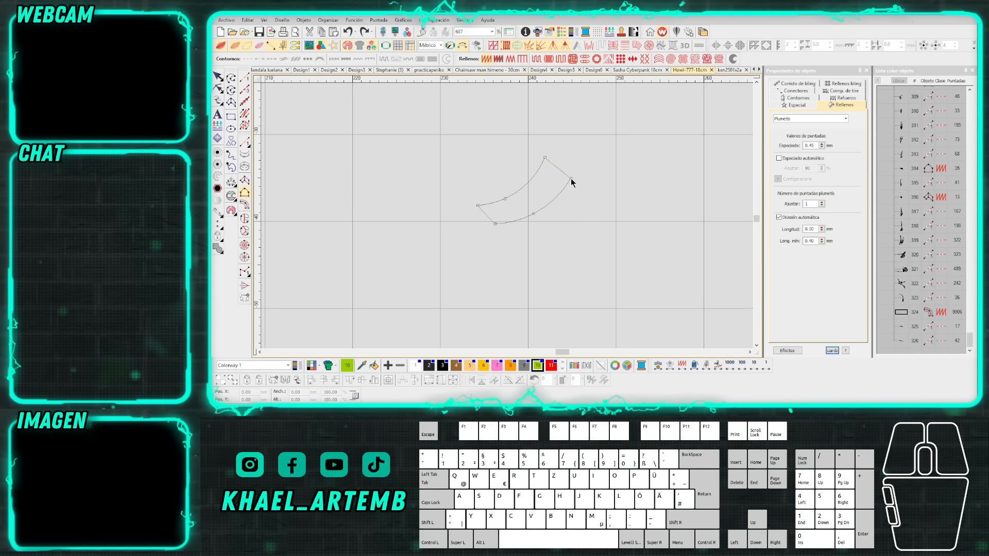
key("Return")
Widen the stitch spacing of the curved green satin column.
scroll(544, 191, "up", 1)
left_click(507, 215)
left_click(447, 208)
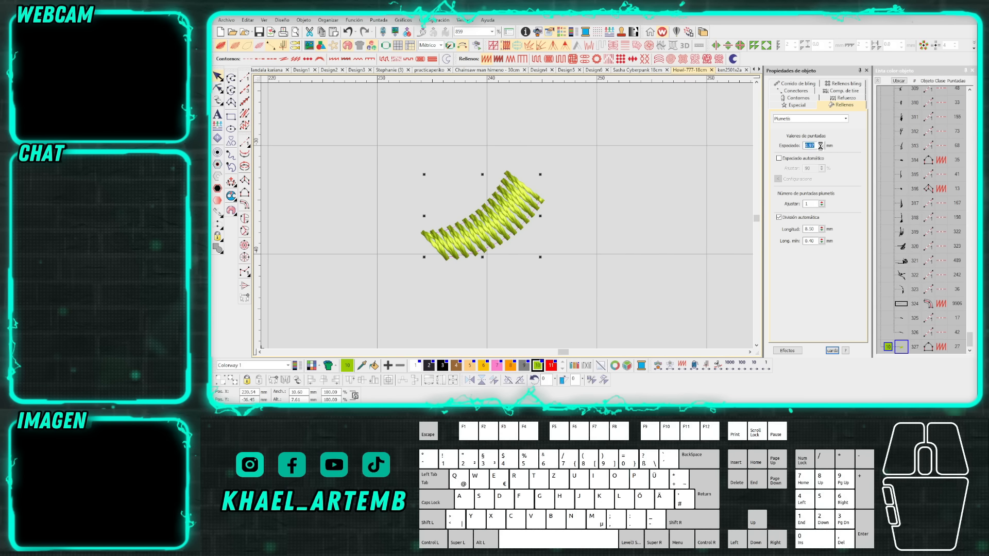
scroll(447, 209, "up", 3)
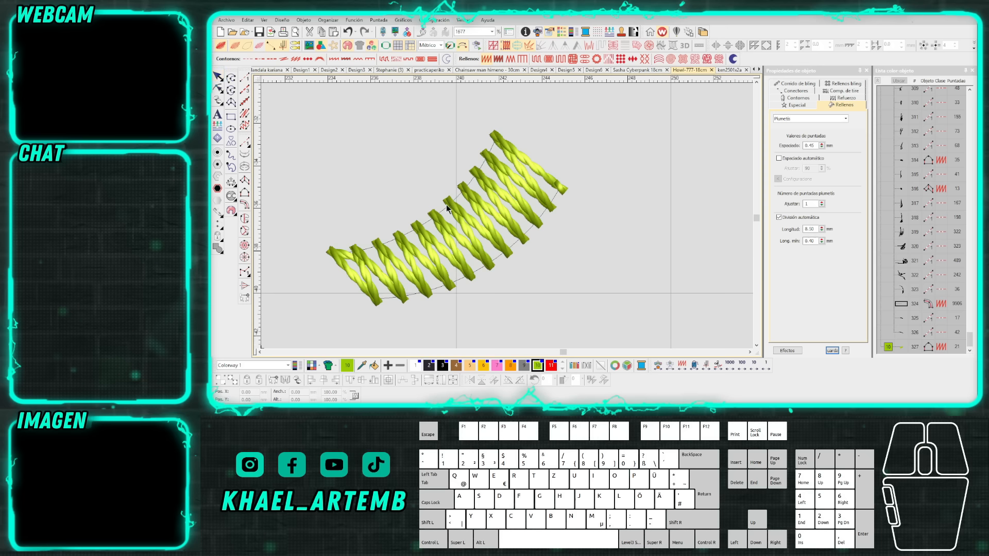
Trace the satin column's zigzag stitch by stitch with manual stitches, alternating between its two edges along its full length.
left_click(245, 271)
left_click(376, 305)
left_click(354, 248)
left_click(401, 294)
left_click(376, 241)
left_click(426, 295)
left_click(449, 296)
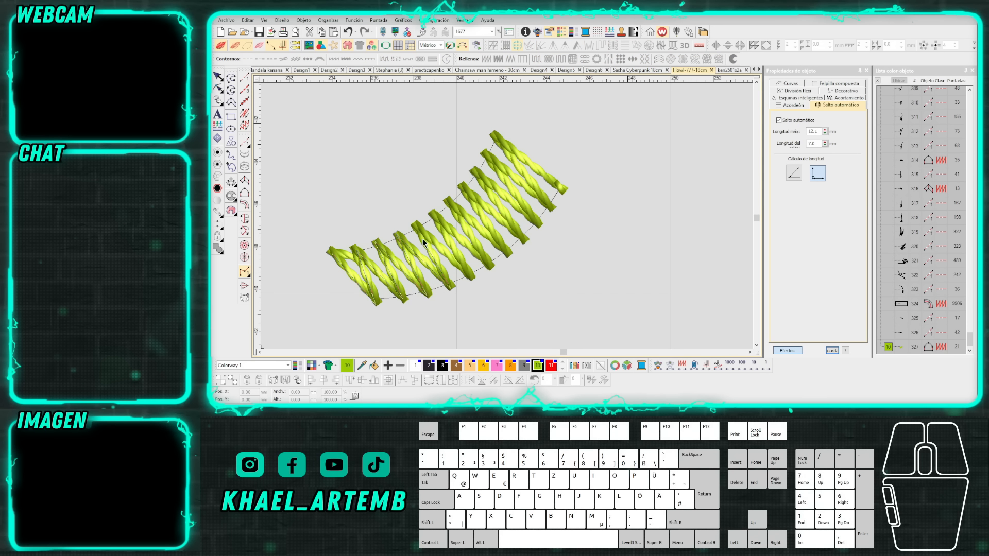
left_click(441, 224)
left_click(475, 263)
left_click(455, 212)
left_click(495, 250)
left_click(471, 192)
left_click(519, 239)
left_click(476, 176)
left_click(552, 209)
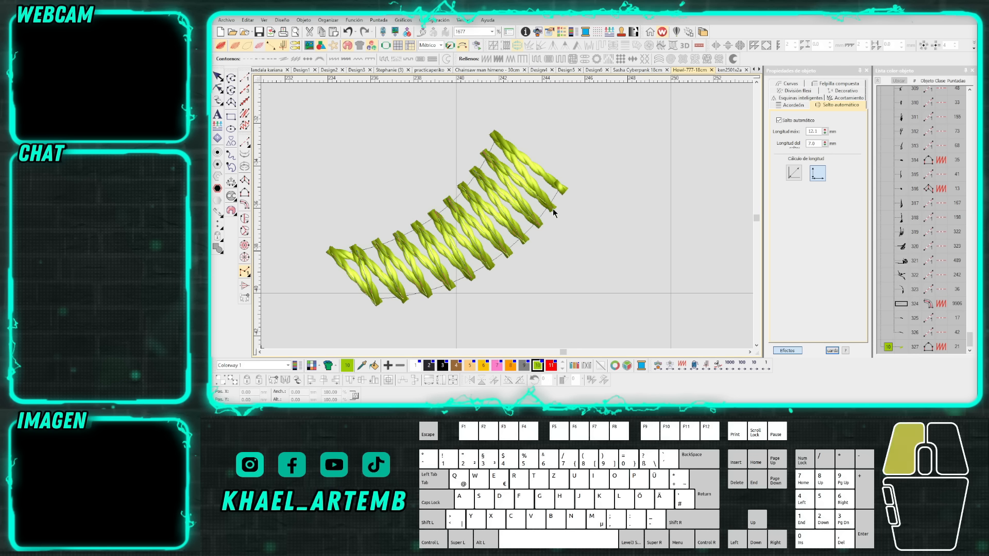
left_click(563, 189)
key("Return")
scroll(560, 191, "down", 3)
key("Escape")
Move the manual zigzag beside the satin column and enlarge both together, making the satin column about 25 mm wide.
left_click_drag(498, 219, 663, 207)
scroll(607, 215, "down", 2)
left_click(444, 225, "ctrl")
scroll(490, 218, "down", 2)
left_click_drag(526, 207, 590, 180)
key("Escape")
scroll(551, 221, "up", 7)
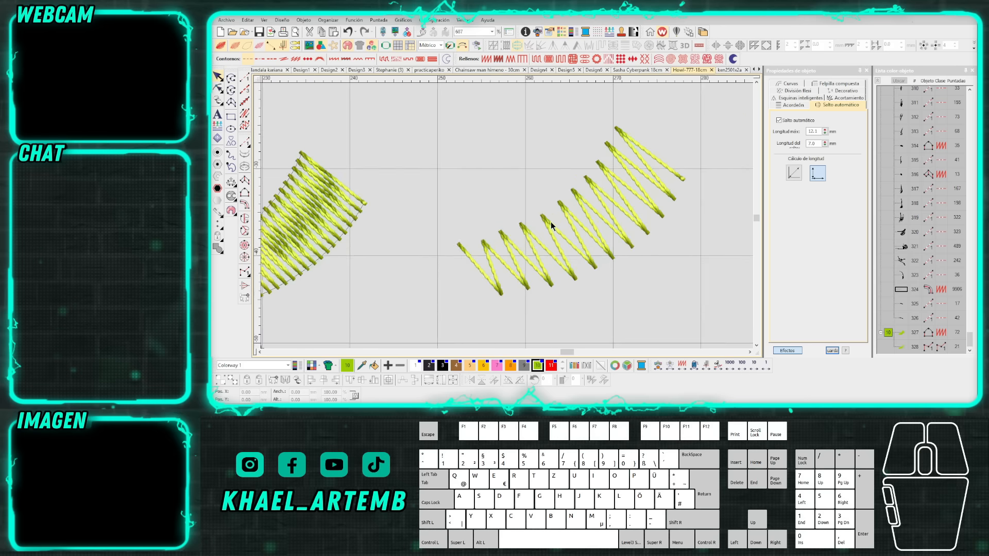
Set the automatic split stitch length of the enlarged satin column to 9.5 mm.
scroll(505, 218, "down", 7)
scroll(501, 217, "up", 1)
left_click(490, 207)
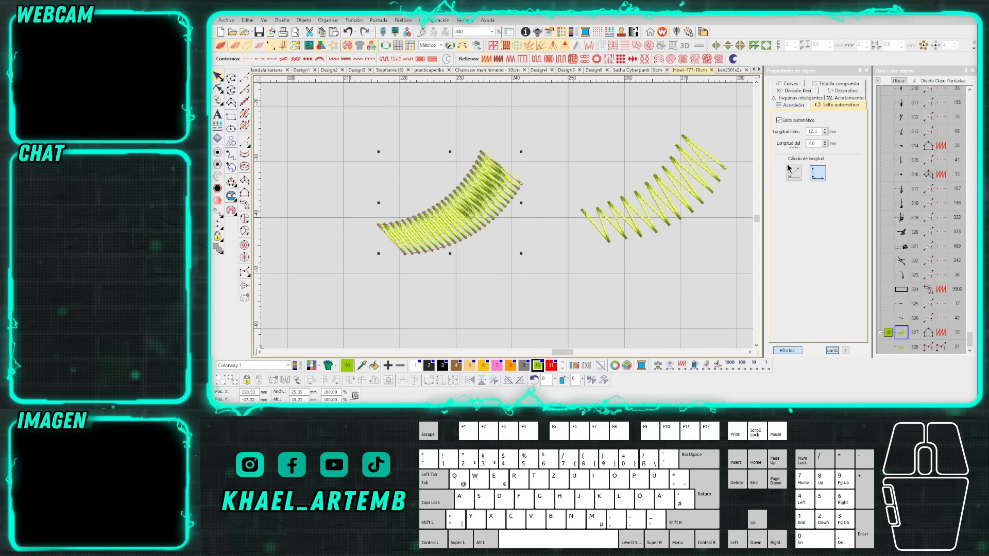
double_click(811, 229)
type("9.5")
key("Return")
Examine the flower, leaf and berry stitching of the enlarged framed design up close.
scroll(517, 235, "down", 3)
scroll(517, 235, "down", 4)
scroll(434, 240, "down", 2)
left_click_drag(600, 308, 363, 137)
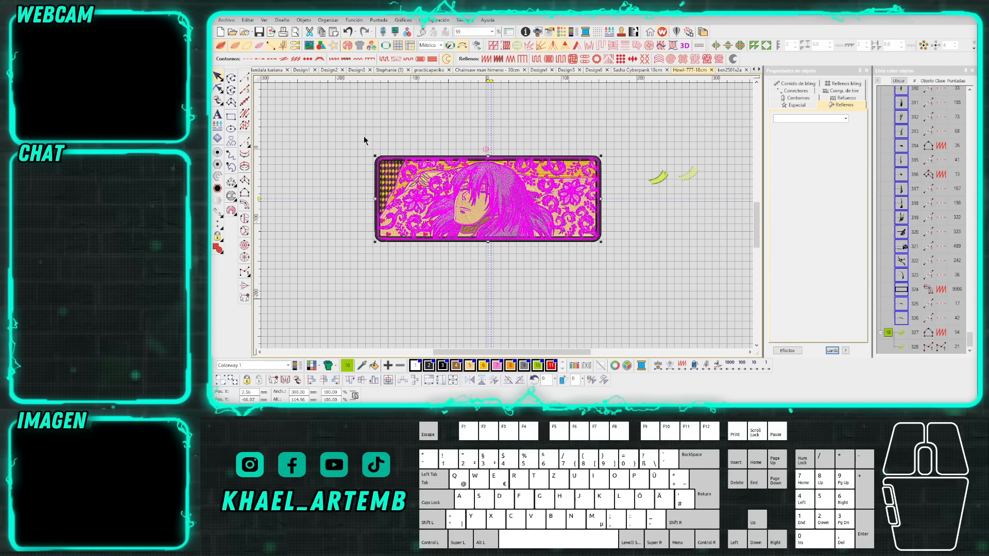
left_click(364, 137)
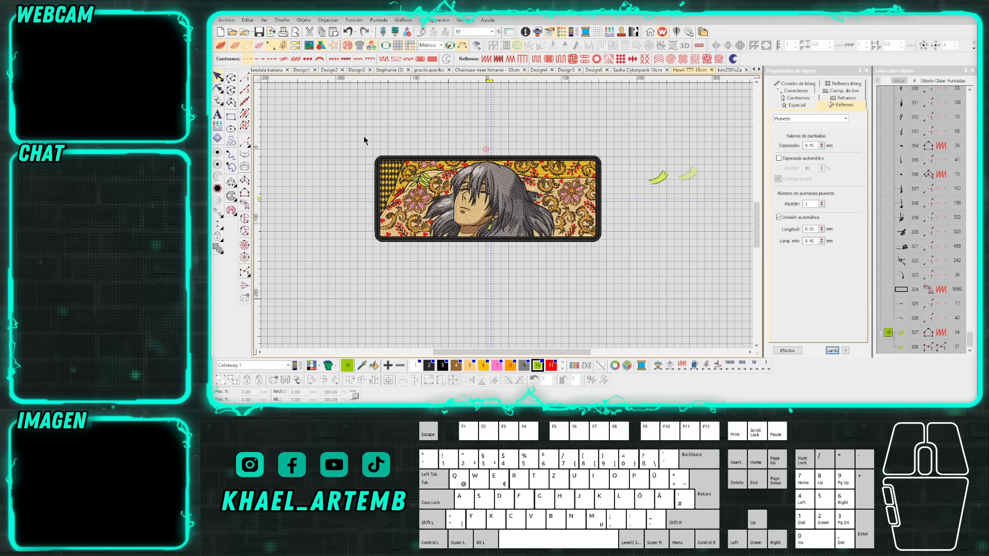
scroll(507, 220, "up", 5)
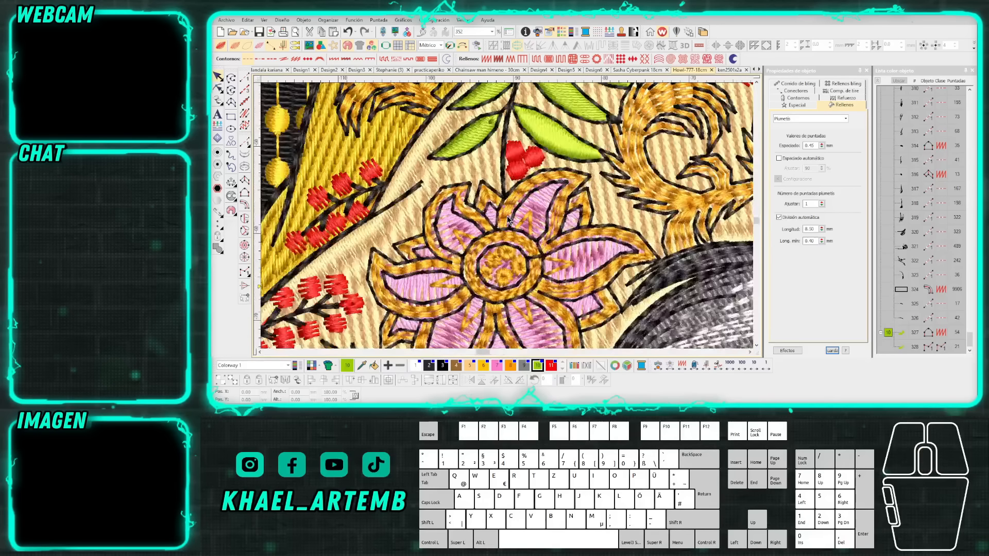
scroll(507, 220, "up", 3)
scroll(505, 196, "down", 5)
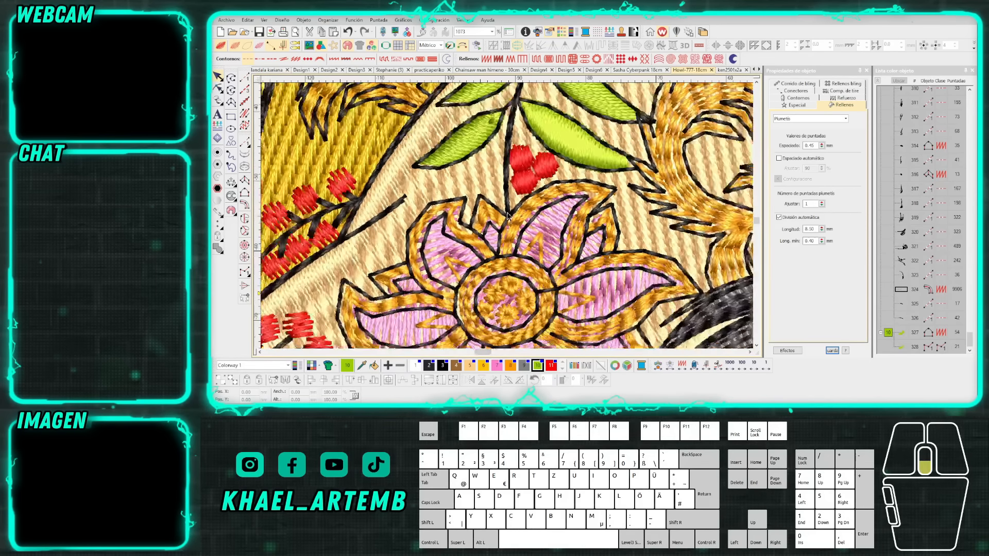
scroll(507, 220, "up", 3)
scroll(507, 220, "down", 4)
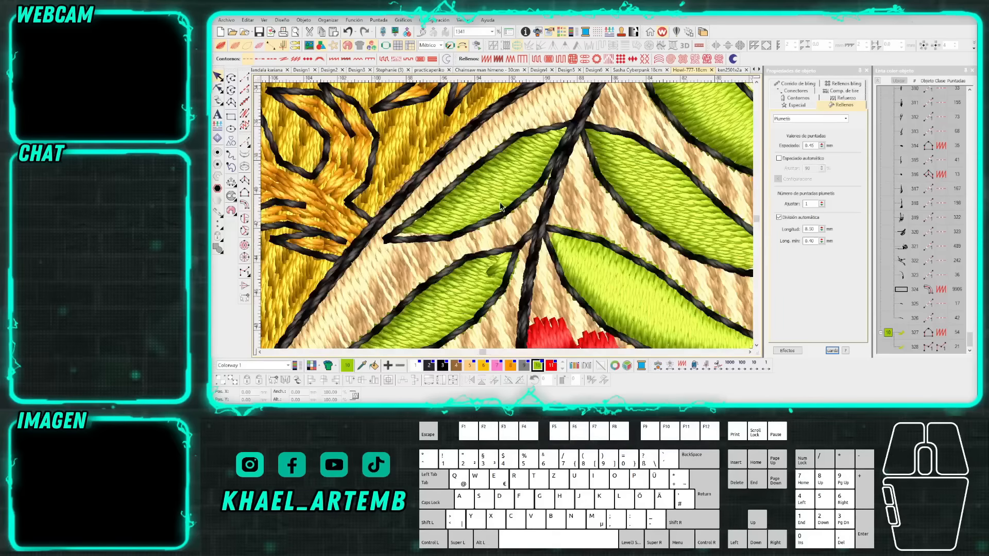
scroll(509, 214, "down", 2)
scroll(507, 220, "up", 5)
scroll(507, 220, "down", 6)
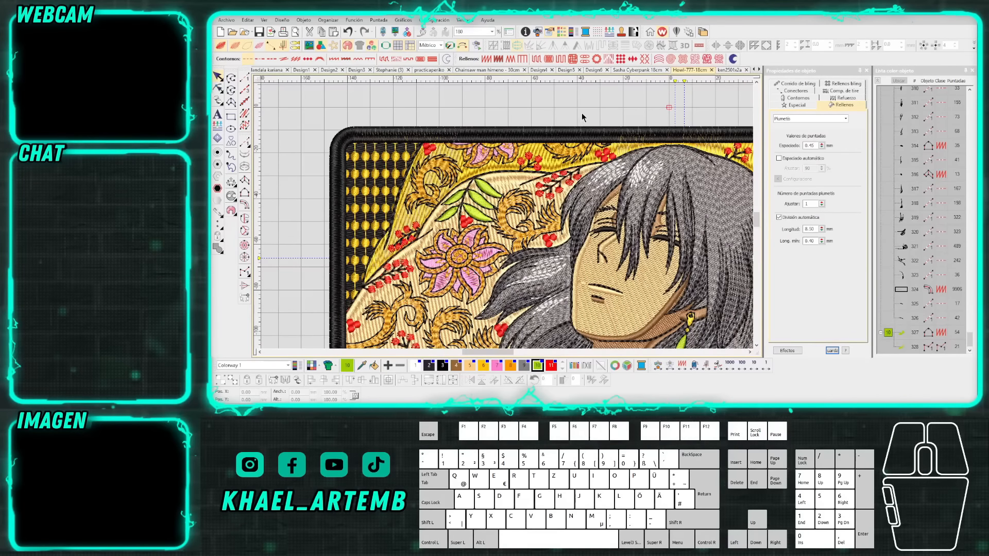
Select the beige tatami background beside the hair and compare it with and without the realistic stitch rendering.
key("0")
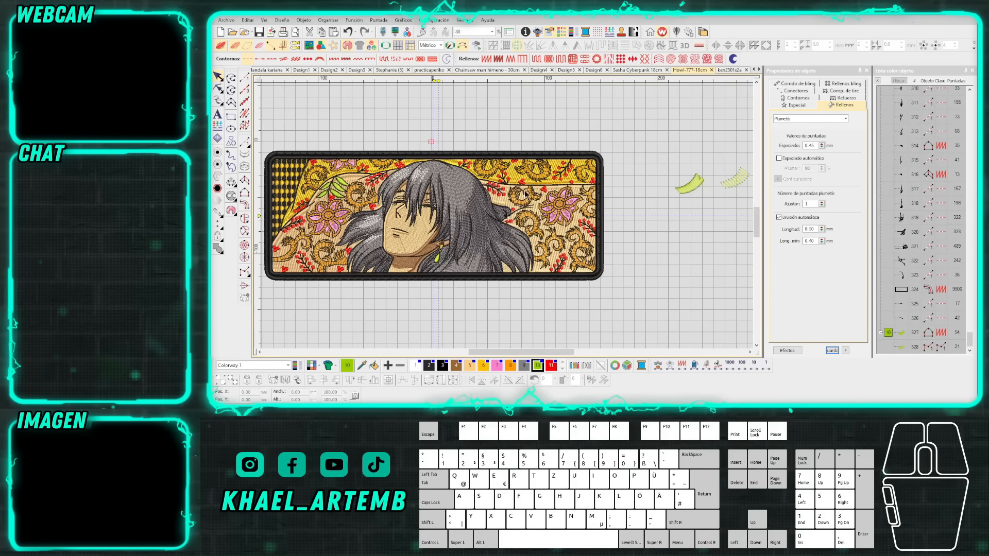
scroll(507, 219, "up", 5)
left_click(507, 220)
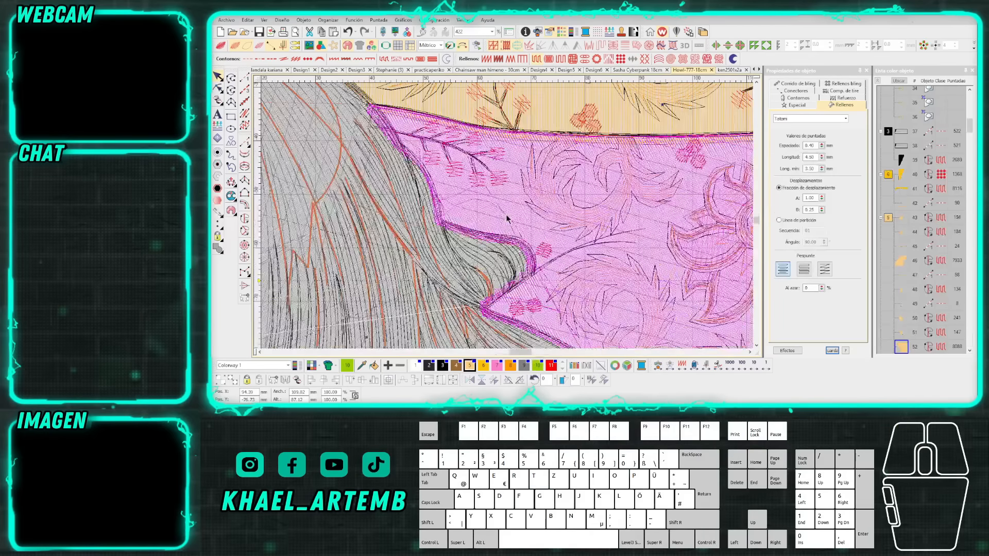
scroll(507, 220, "down", 6)
scroll(587, 218, "up", 2)
key("t")
scroll(512, 220, "up", 4)
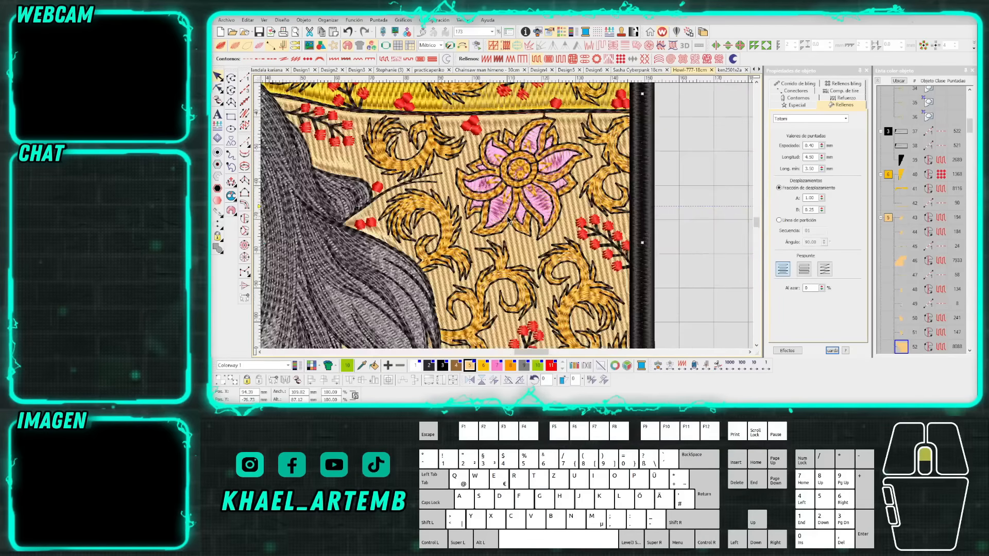
scroll(512, 221, "down", 3)
key("t")
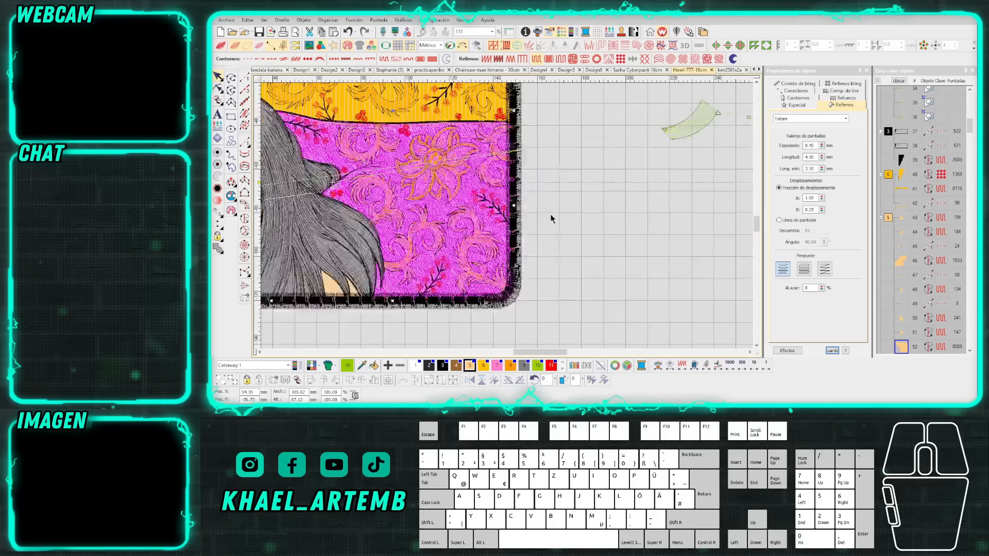
Deselect the background and show the whole framed design with realistic stitch rendering.
left_click(551, 217)
key("0")
key("t")
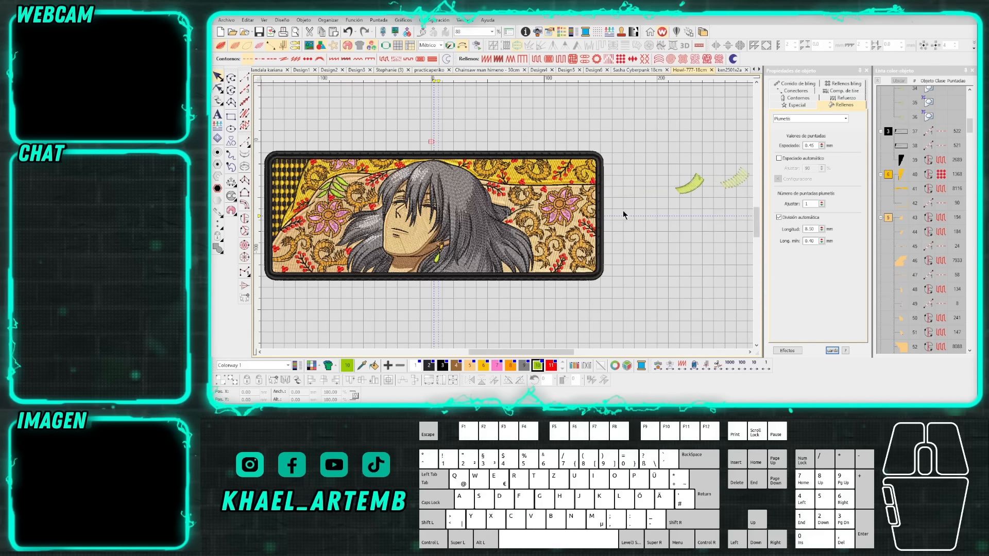
left_click(507, 215)
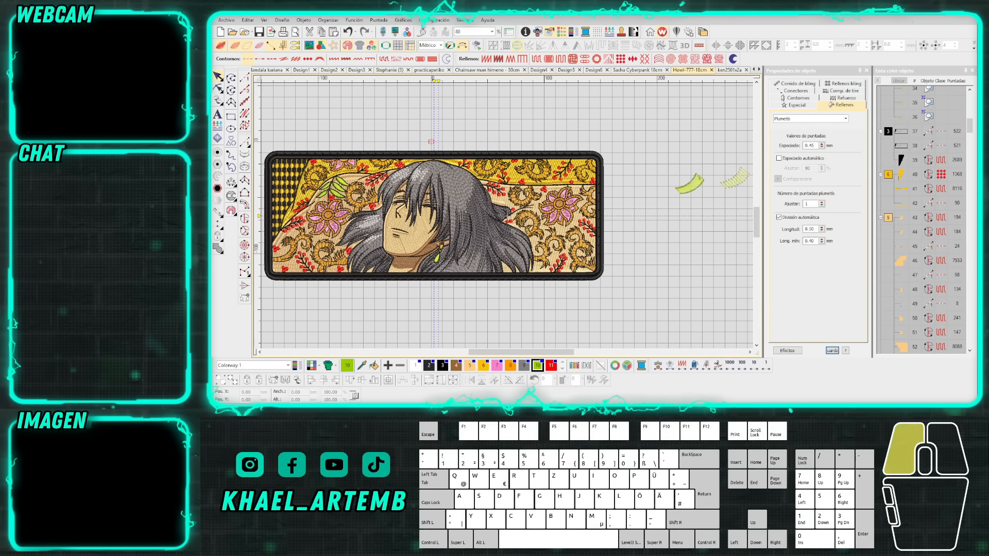
left_click(507, 215)
middle_click(506, 215)
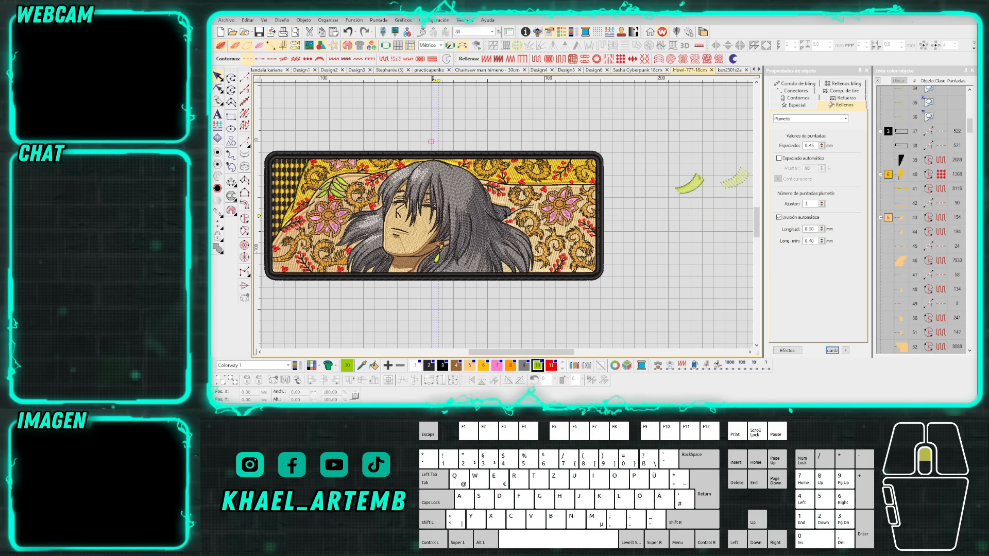
Switch to the Noche estrellada design and examine the stitching of its sky, bridge and river reflections.
left_click(751, 70)
scroll(508, 216, "up", 1)
scroll(508, 218, "up", 4)
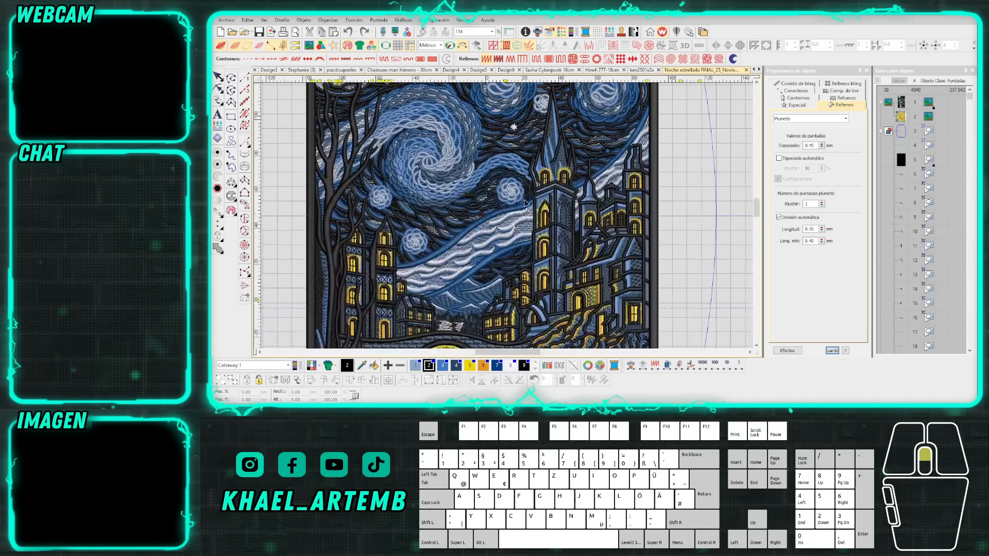
scroll(494, 175, "up", 1)
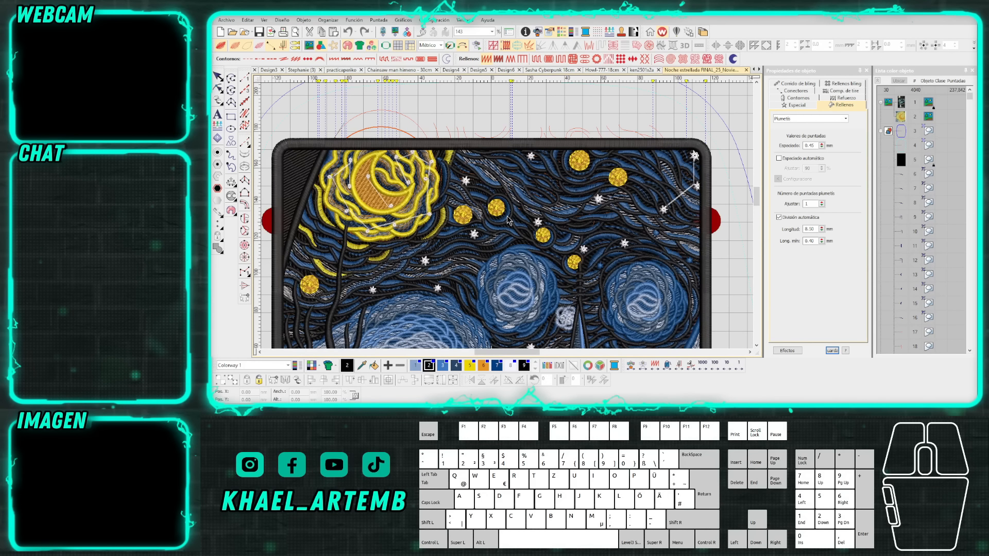
scroll(508, 219, "down", 2)
scroll(511, 235, "down", 3)
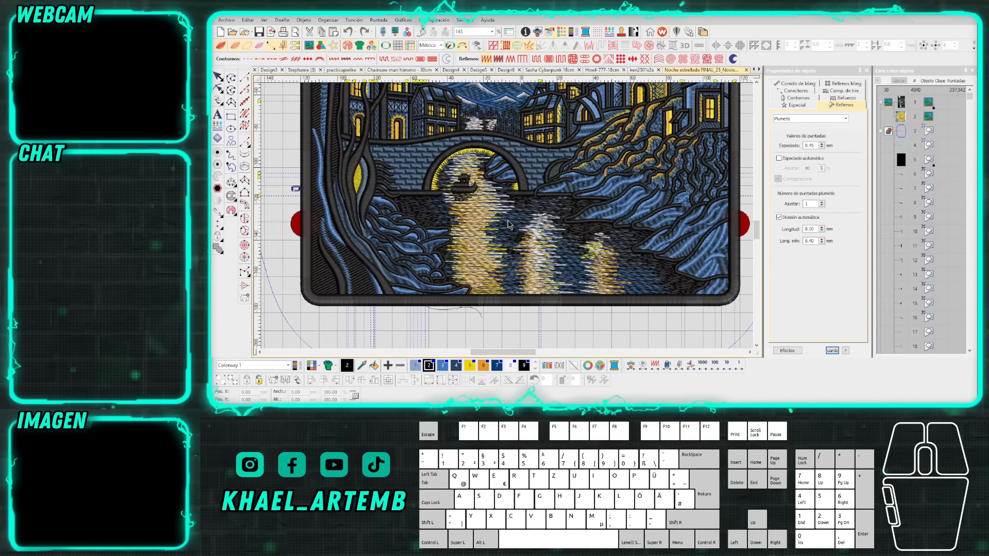
scroll(507, 225, "up", 1)
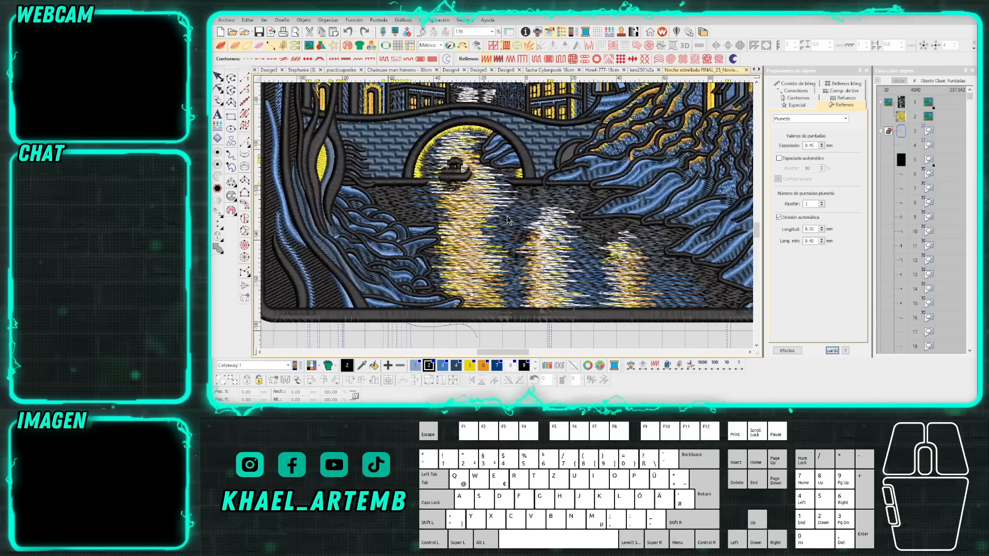
scroll(507, 217, "down", 1)
scroll(525, 150, "up", 3)
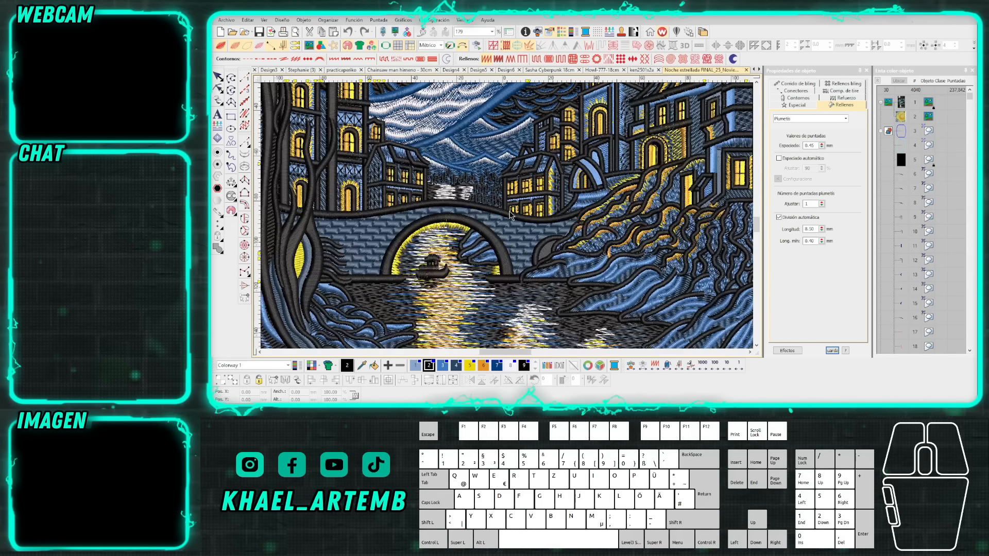
Inspect the white river-like band in the sky and the castle towers, ending with the whole design in view.
scroll(511, 211, "down", 2)
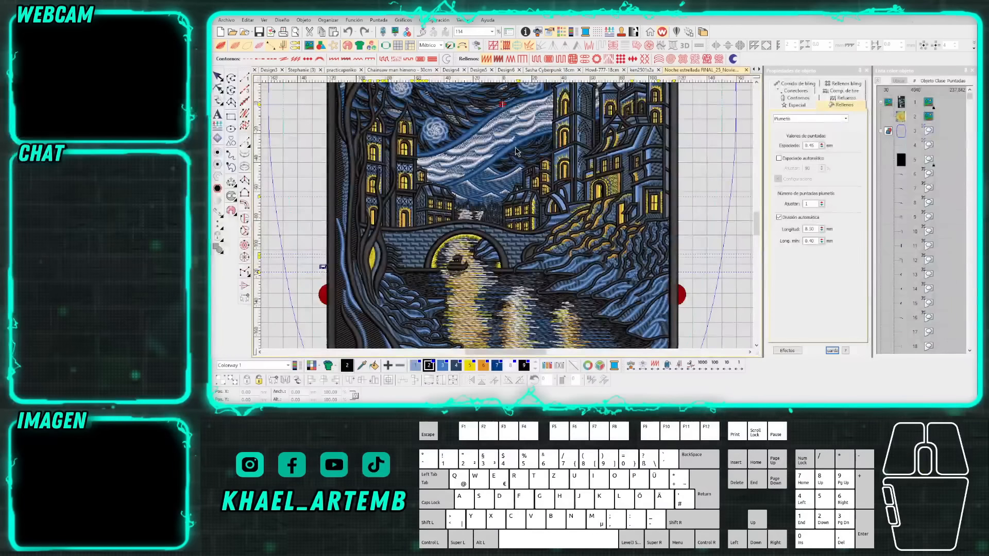
scroll(518, 152, "up", 1)
scroll(507, 216, "up", 1)
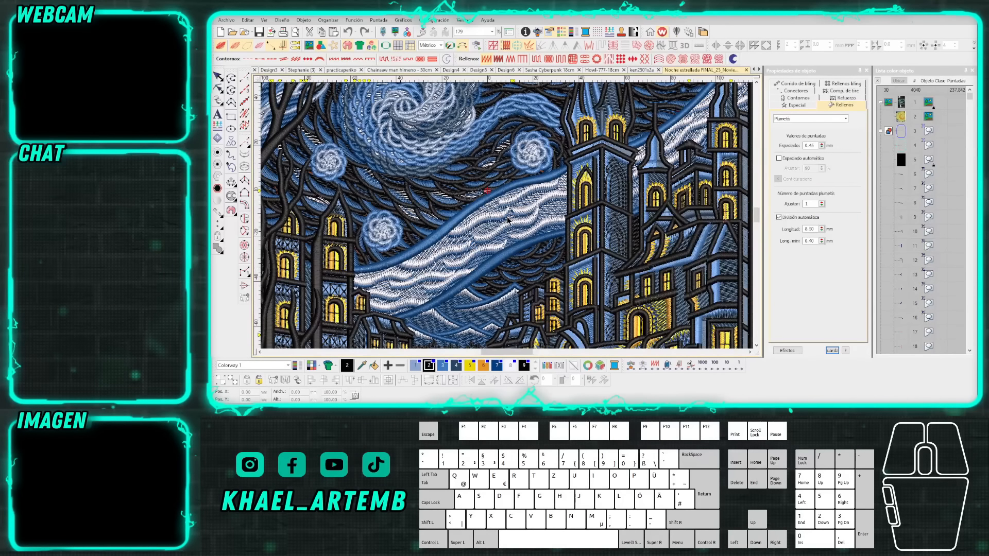
key("d")
key("s")
scroll(507, 221, "down", 1)
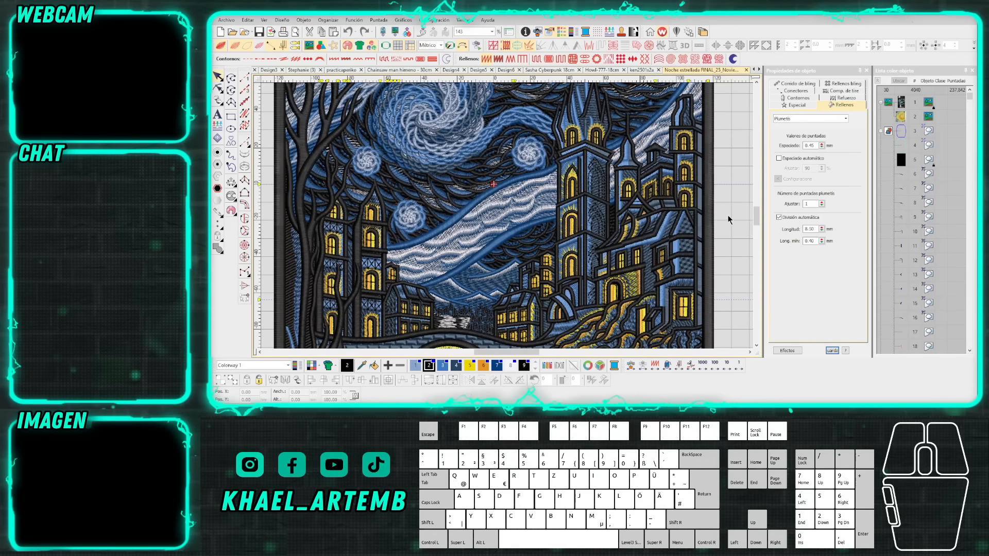
key("0")
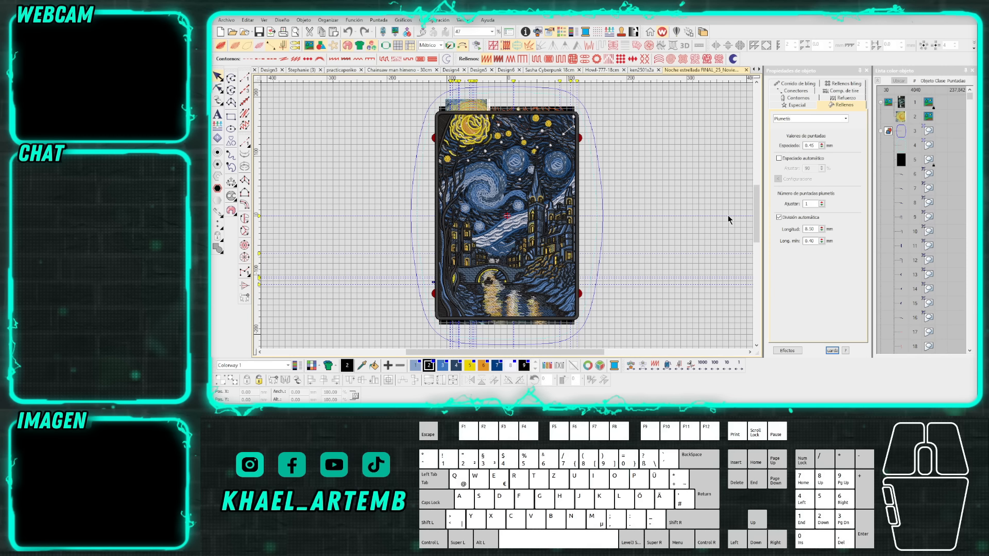
Examine the swirls, church spire and water reflections of the Noche estrellada design once more, returning to the full view.
scroll(587, 170, "up", 5)
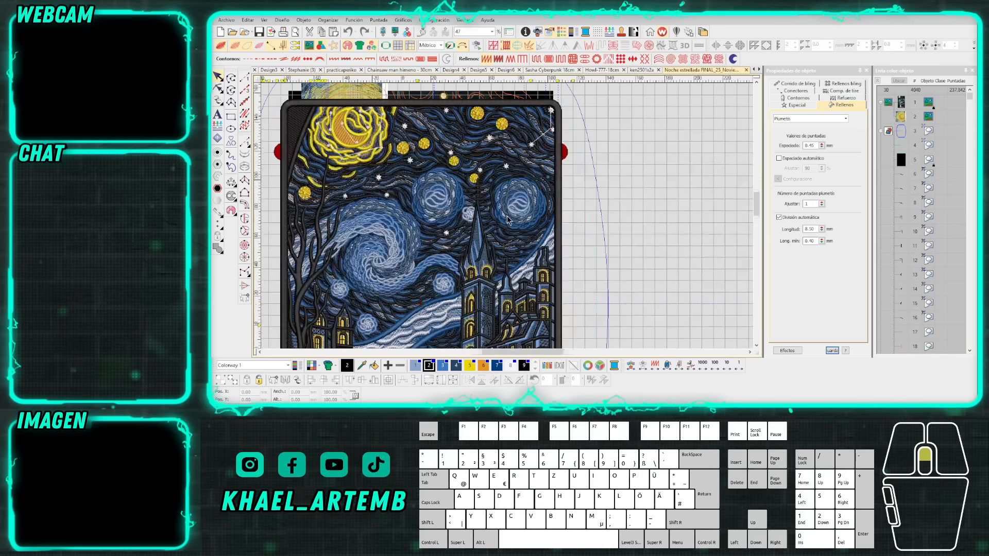
key("s")
scroll(502, 242, "down", 3)
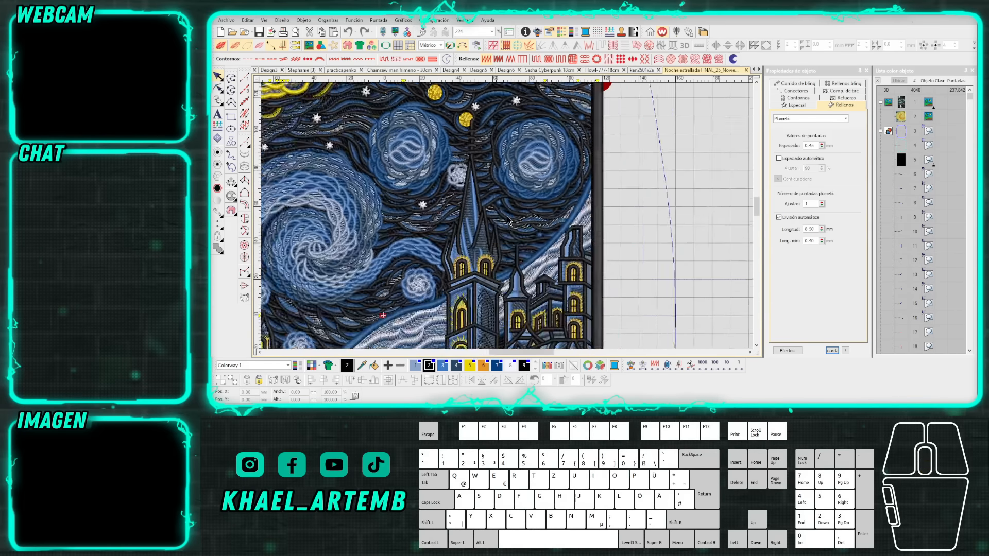
scroll(502, 242, "down", 1)
scroll(460, 188, "up", 3)
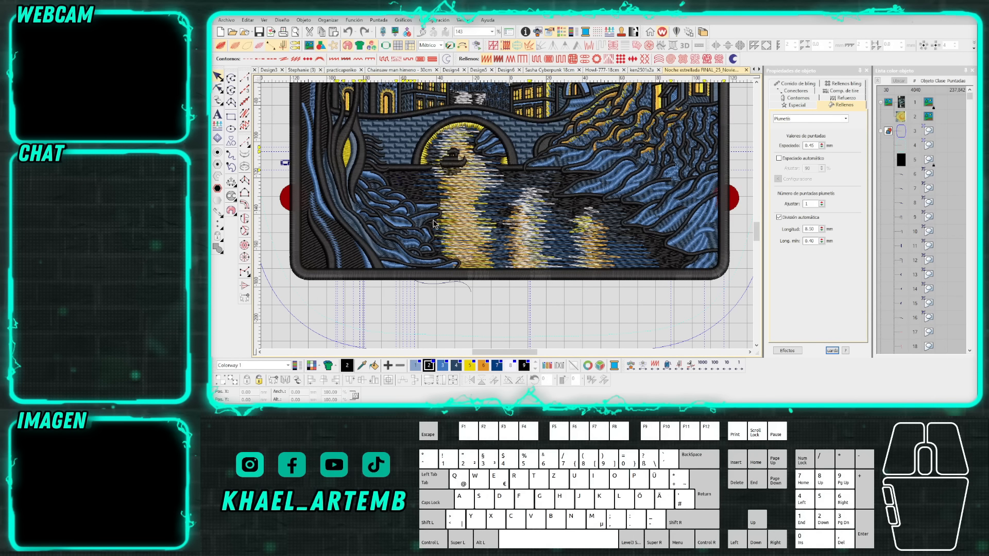
scroll(507, 218, "down", 1)
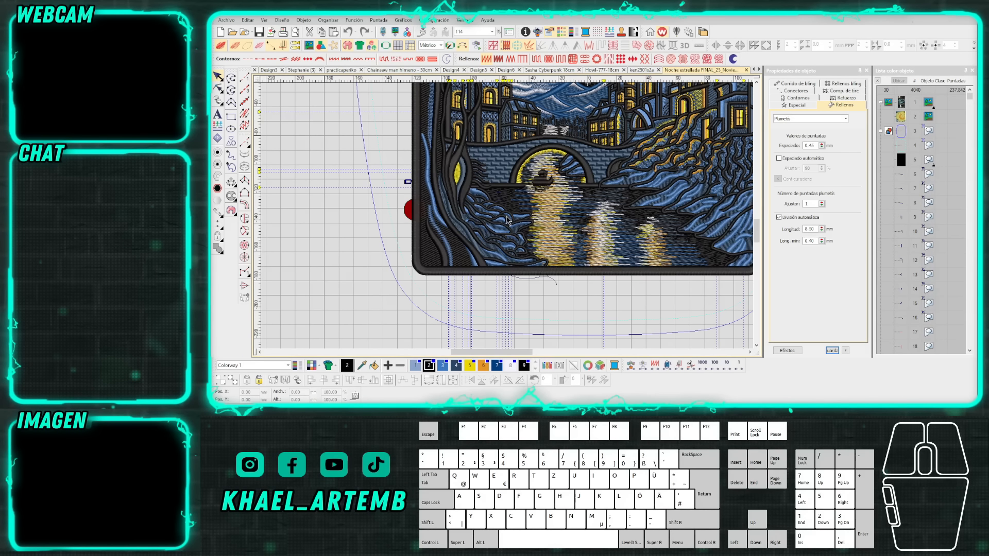
key("0")
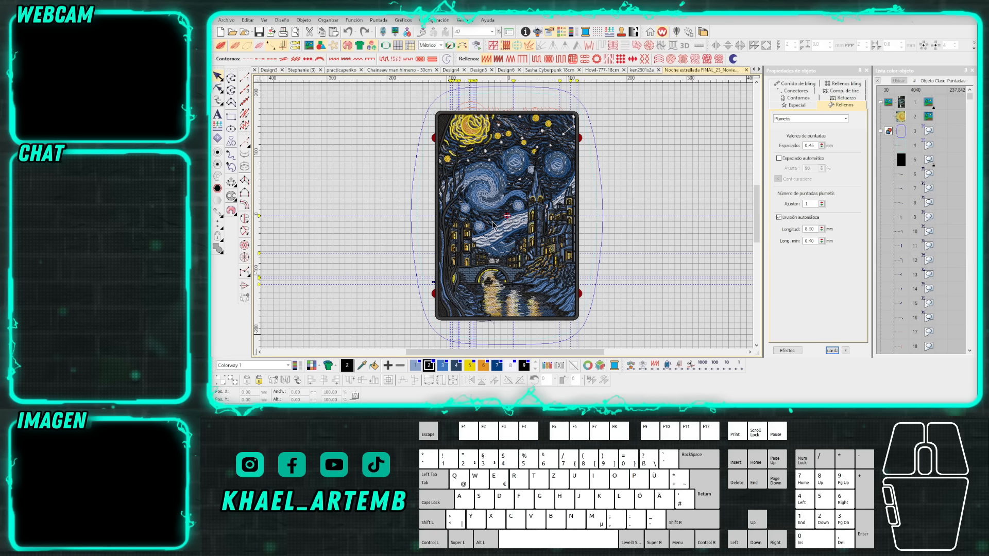
scroll(491, 225, "up", 3)
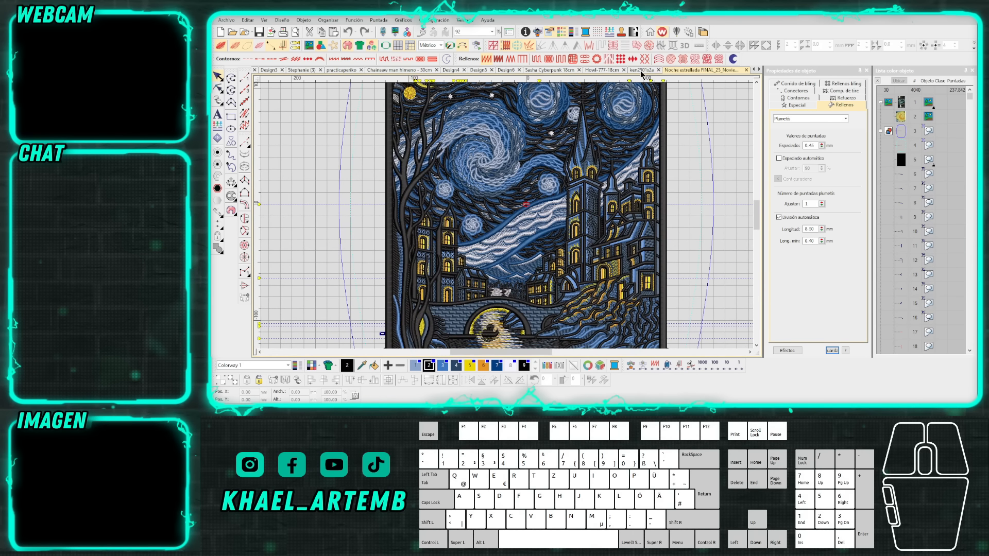
scroll(543, 204, "down", 3)
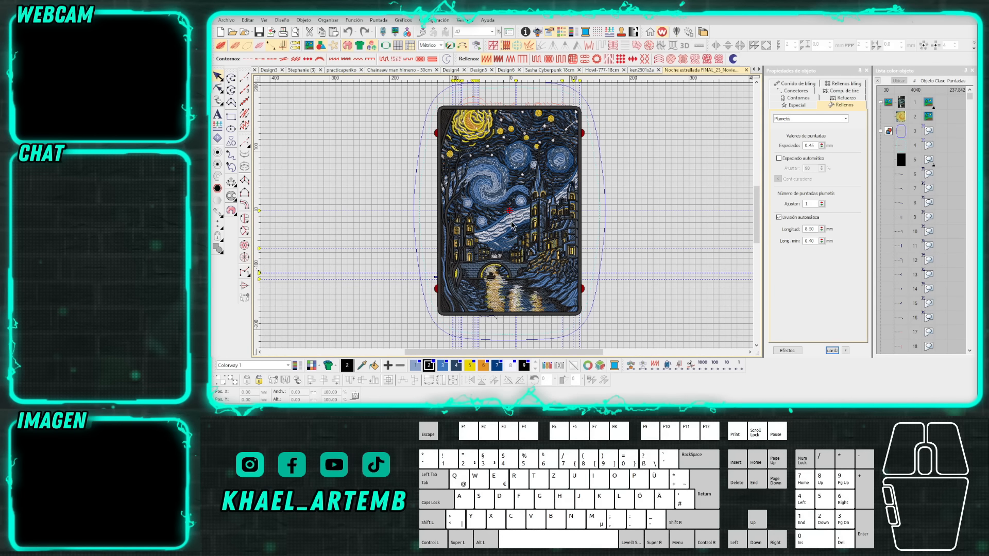
Collapse the object list into colour groups and select the black tatami base layer behind the artwork.
left_click(878, 83)
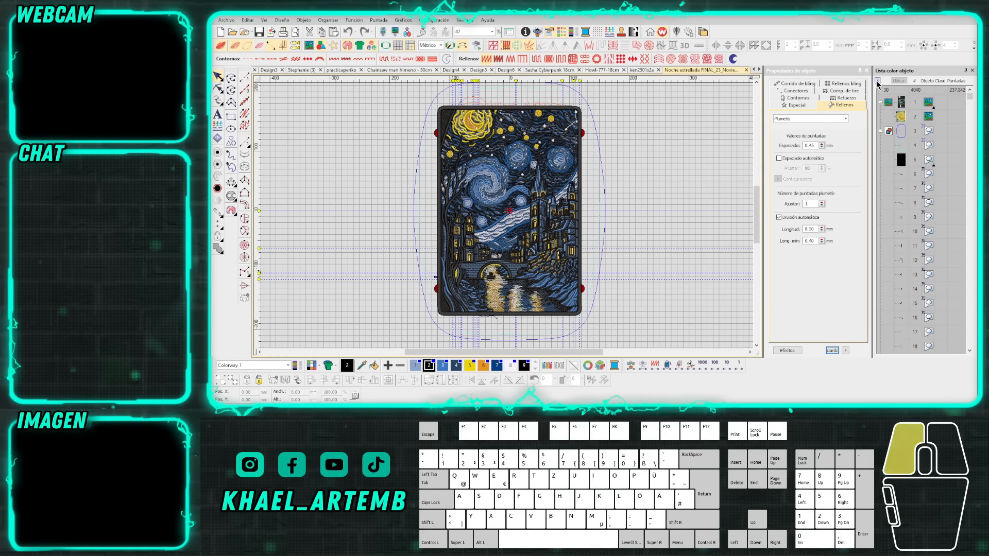
left_click(890, 132)
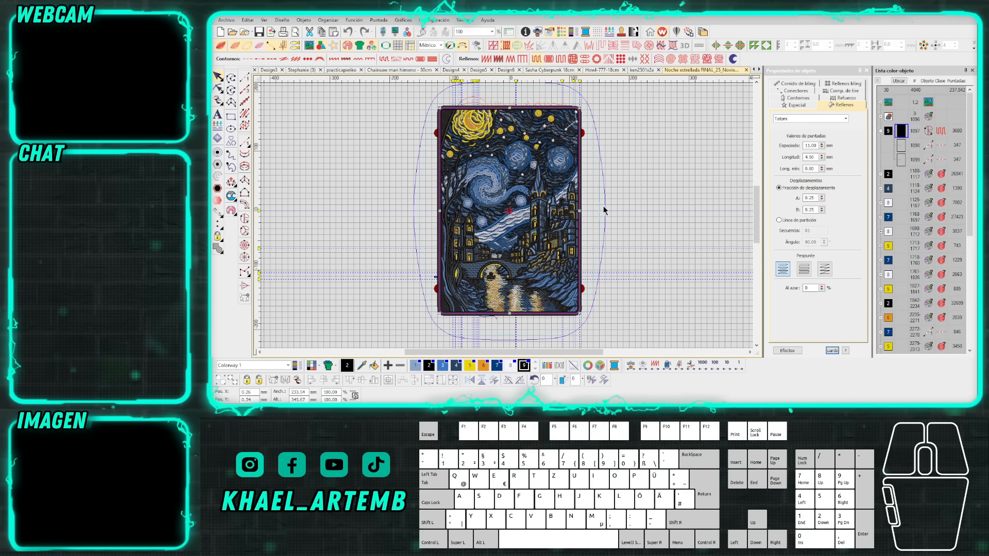
scroll(507, 220, "up", 5)
Inspect the black satin outlines of the castle buildings with and without the realistic stitch rendering.
left_click(507, 220)
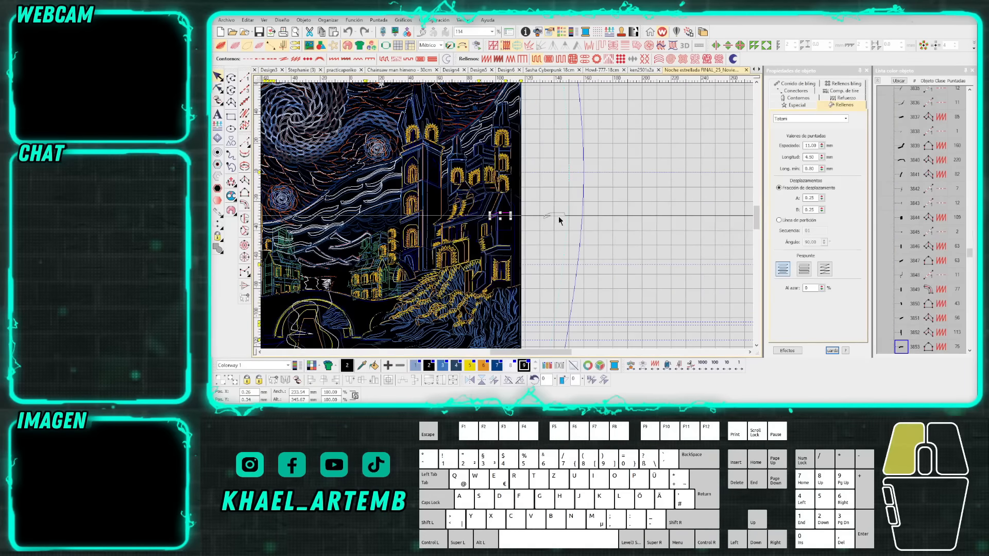
scroll(507, 222, "up", 2)
key("Escape")
scroll(507, 220, "up", 5)
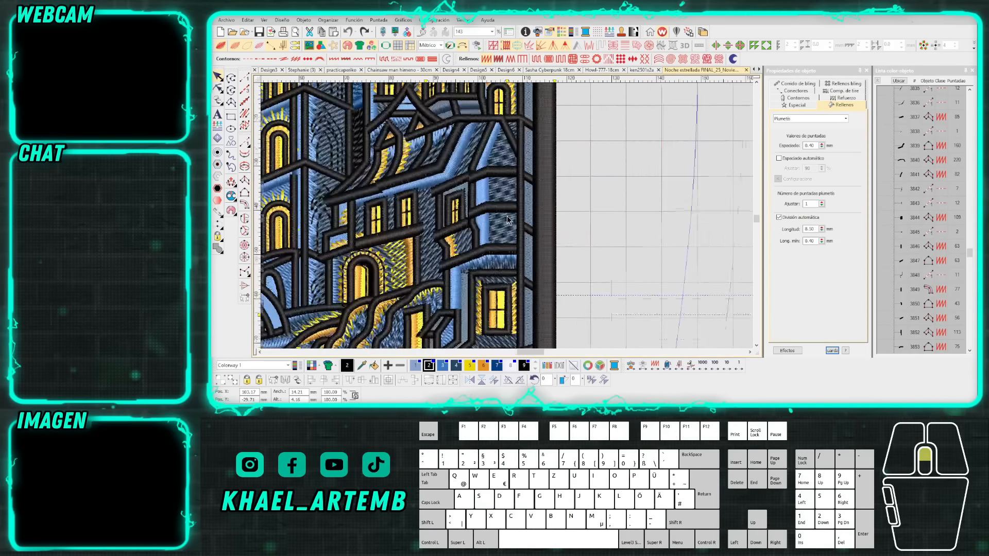
left_click(506, 221)
left_click(498, 227)
scroll(953, 231, "up", 4)
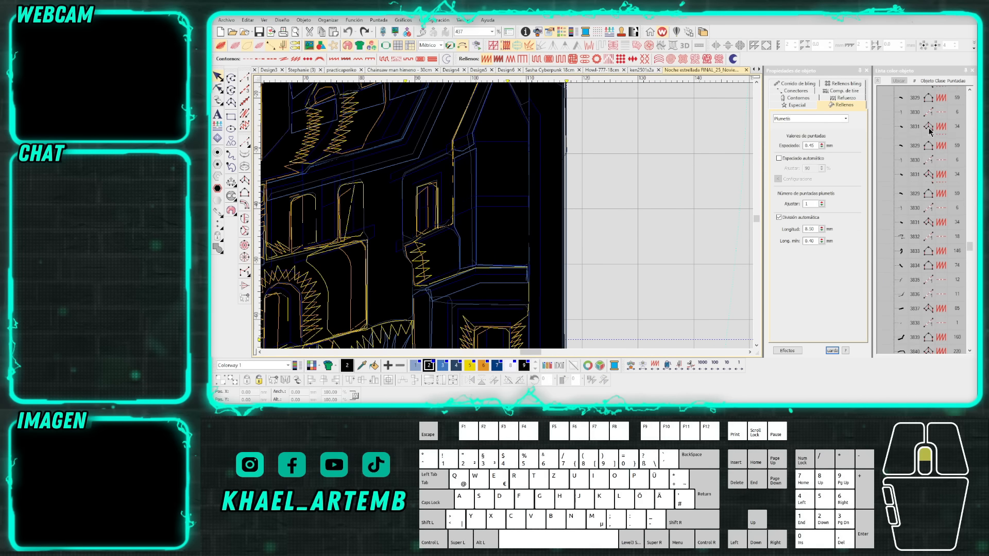
Move the black 11 mm spaced tatami base layer out beside the artwork, to an X position of about 325 mm.
left_click_drag(970, 240, 970, 95)
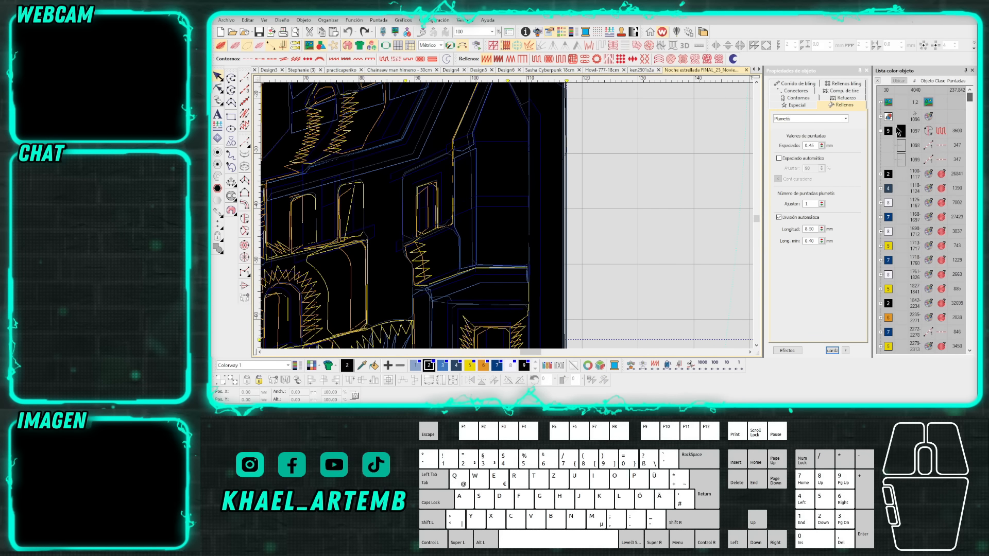
left_click(542, 227)
left_click_drag(684, 223, 610, 206)
scroll(644, 219, "down", 6)
scroll(514, 211, "down", 3)
left_click_drag(471, 214, 637, 211)
key("t")
scroll(506, 214, "down", 1)
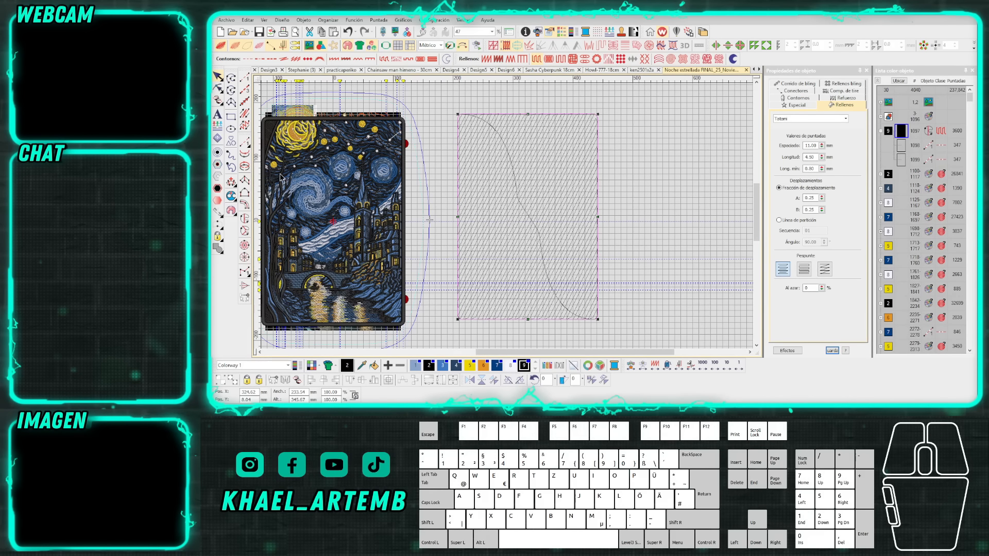
scroll(350, 233, "down", 1)
scroll(506, 215, "up", 1)
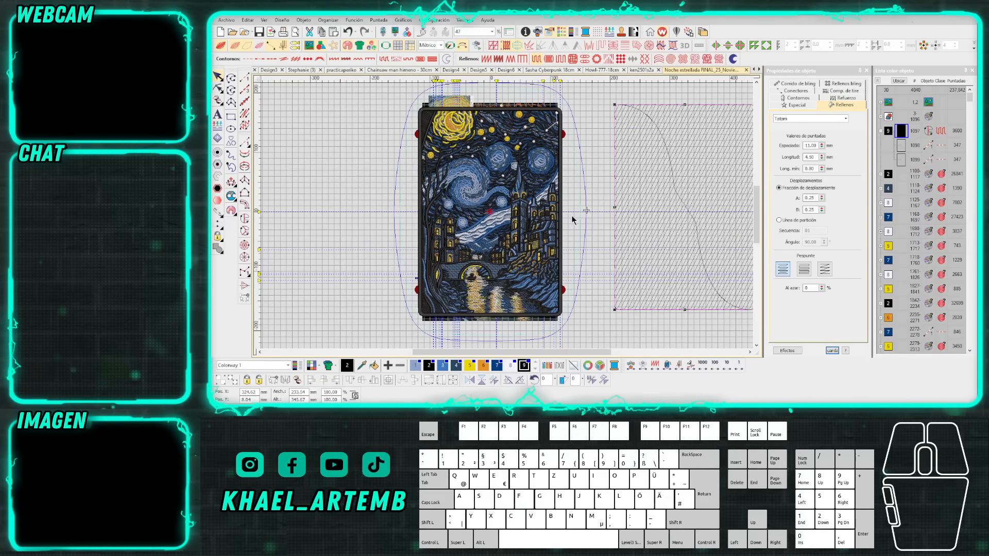
key("Escape")
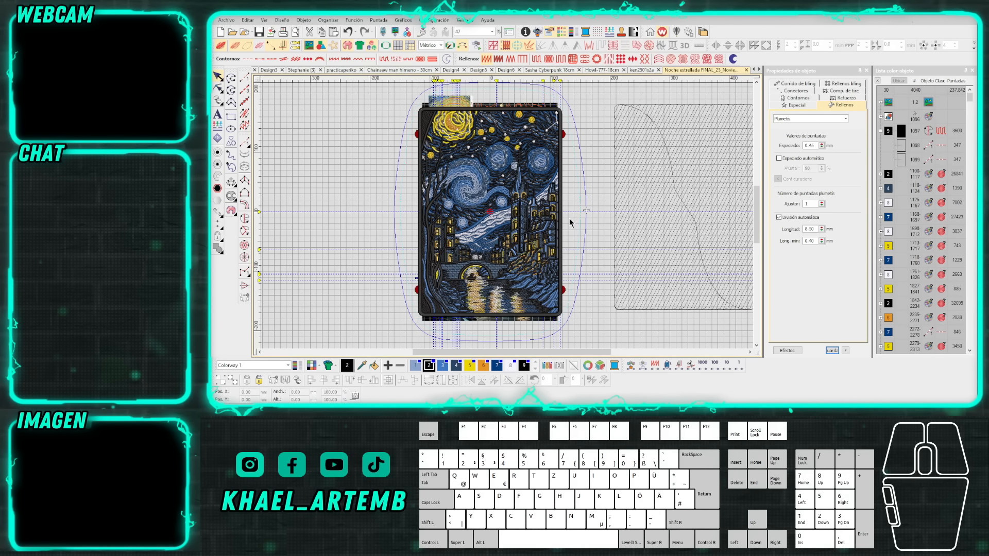
Examine the church spire stitching with and without realistic rendering, and hide the background images.
scroll(531, 211, "up", 5)
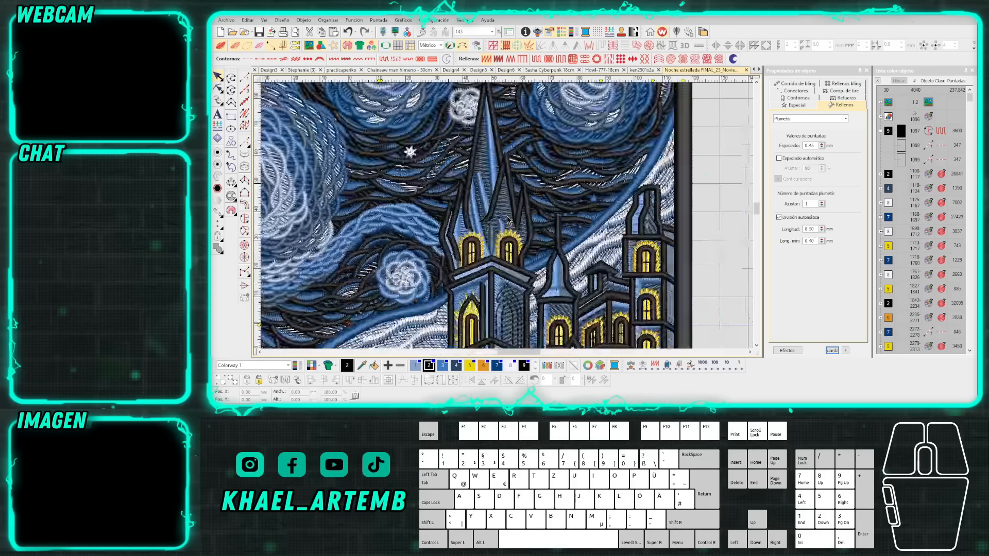
key("t")
left_click(502, 212)
key("t")
scroll(504, 214, "down", 3)
left_click(636, 226)
scroll(636, 225, "down", 4)
key("t")
key("d")
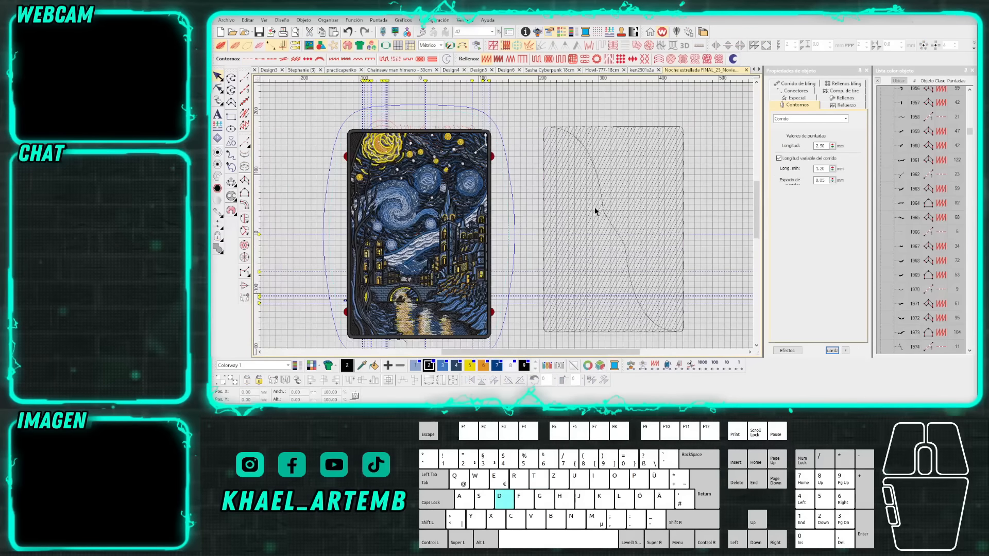
Check the fill settings of the separated tatami base and of a blue satin column in the large sky swirl.
left_click(594, 207)
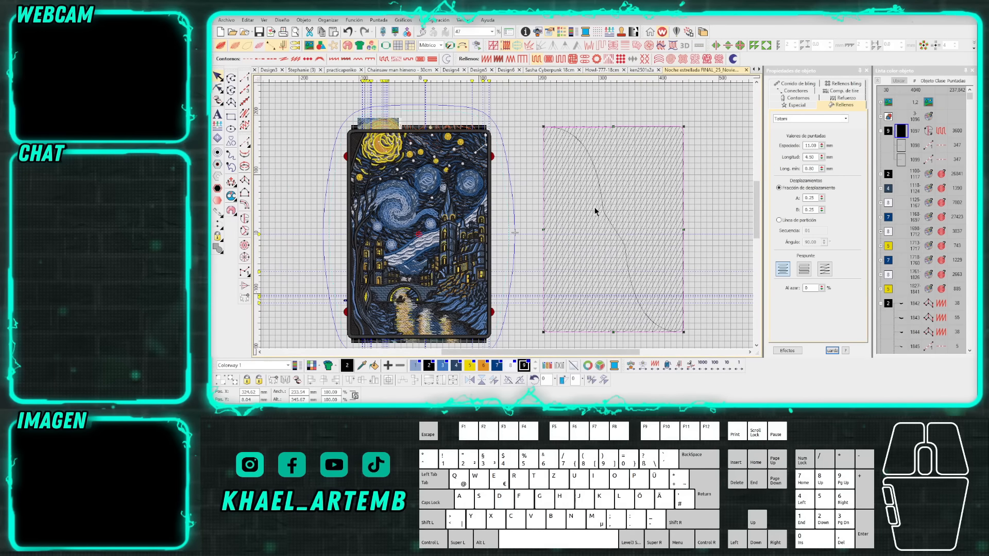
left_click(528, 187)
scroll(507, 220, "up", 4)
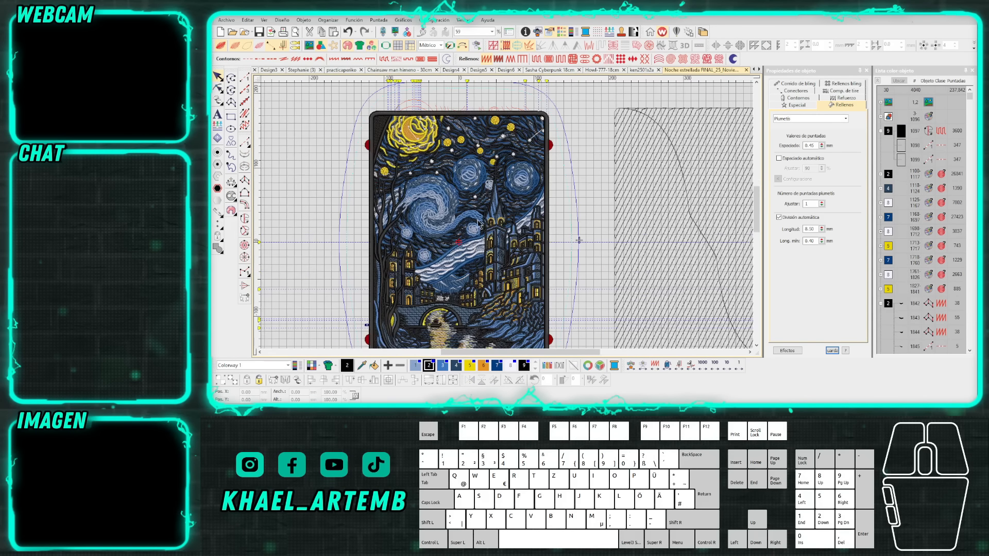
scroll(507, 219, "up", 6)
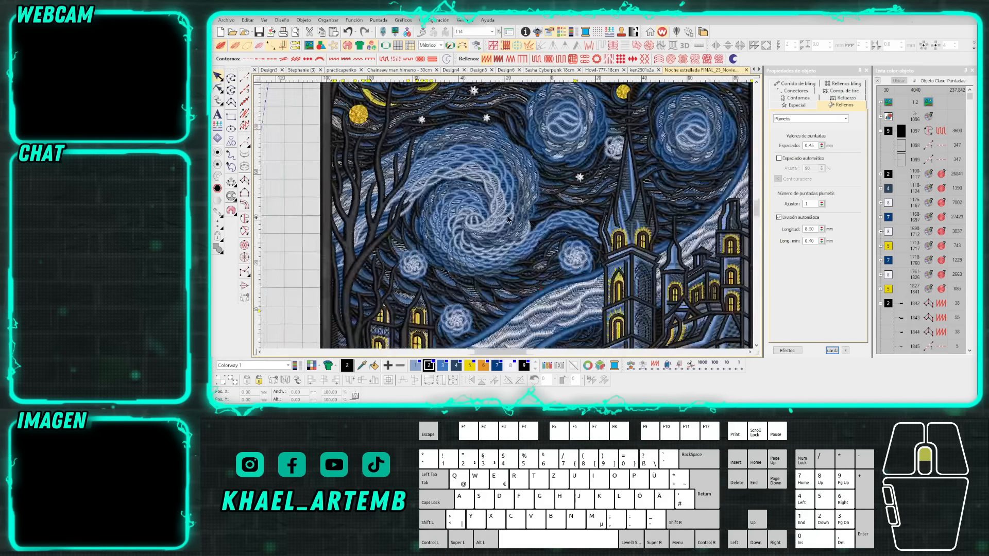
left_click(508, 206)
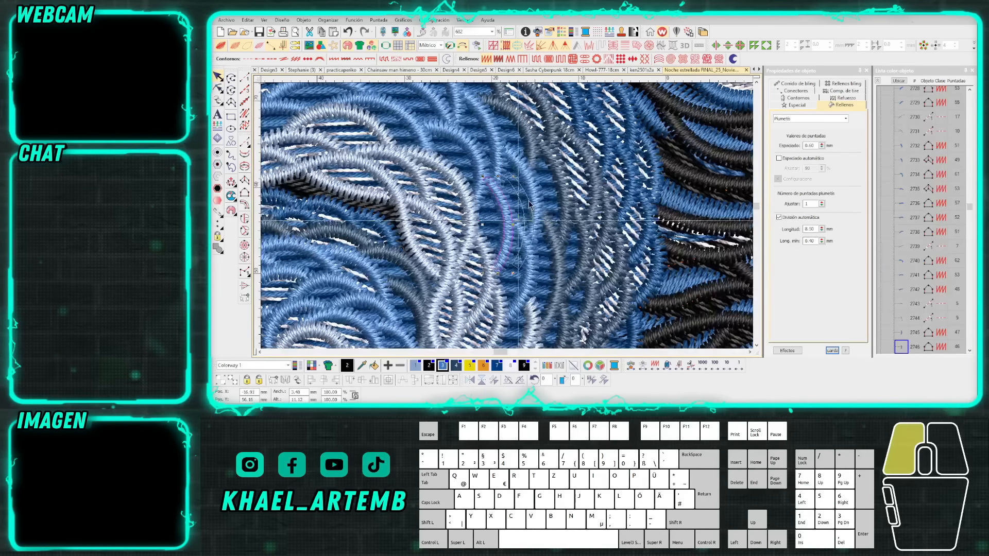
key("Escape")
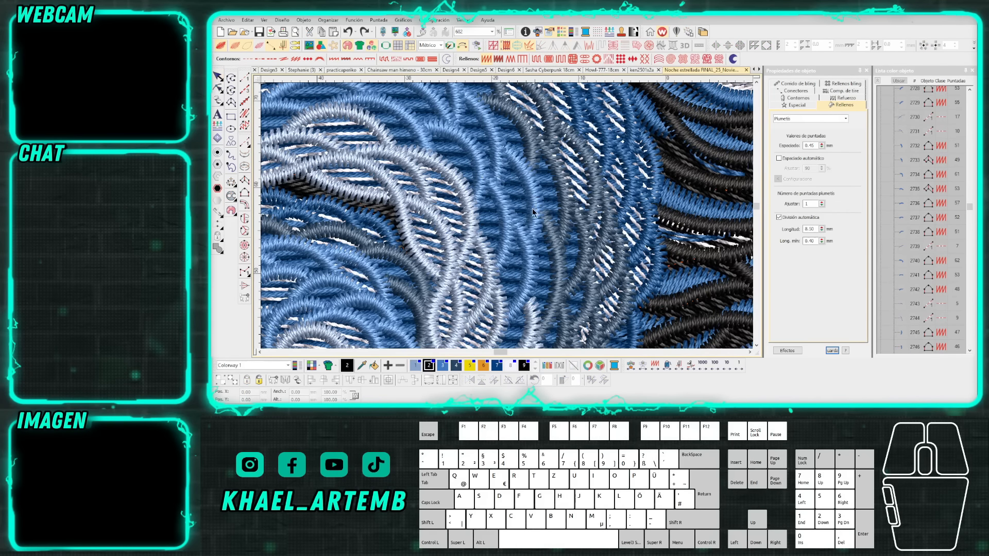
Examine the stitching of the large sky swirl with and without realistic rendering, and review the whole artwork.
scroll(515, 212, "down", 2)
scroll(508, 219, "up", 2)
key("t")
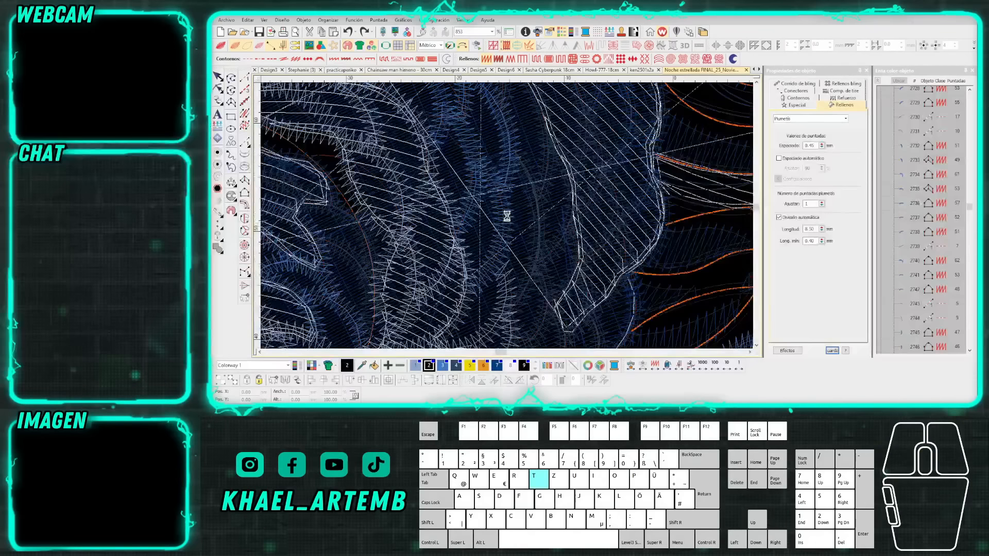
scroll(507, 215, "down", 5)
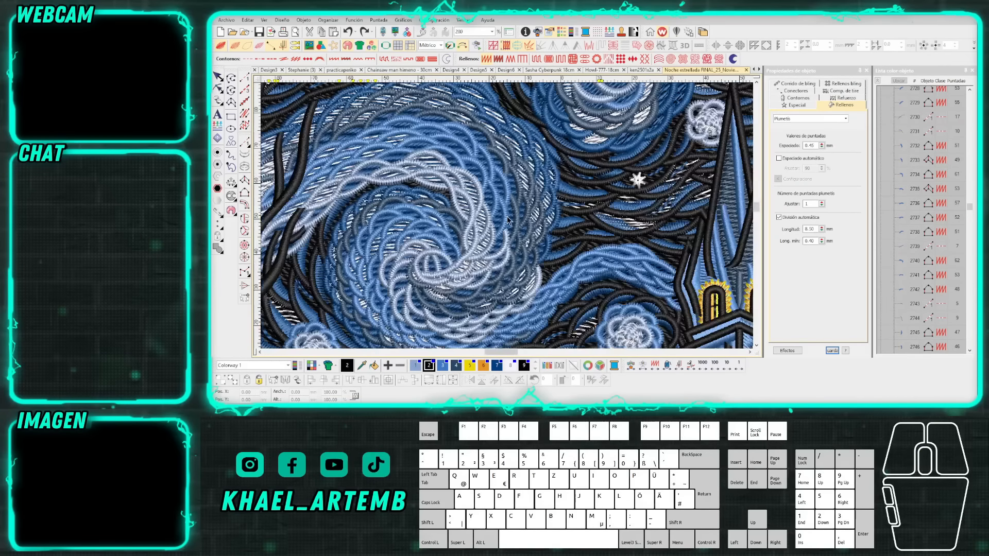
scroll(506, 221, "down", 2)
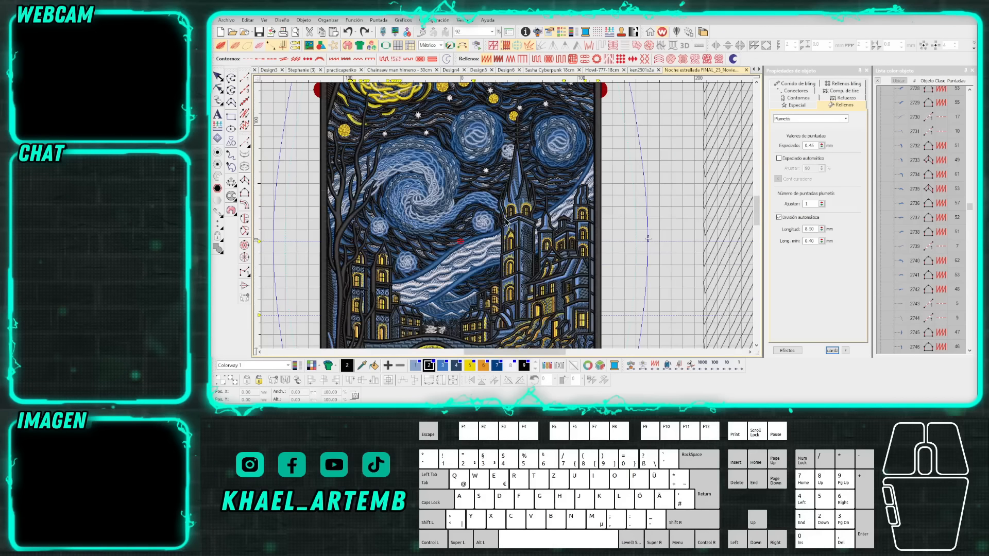
scroll(505, 220, "down", 2)
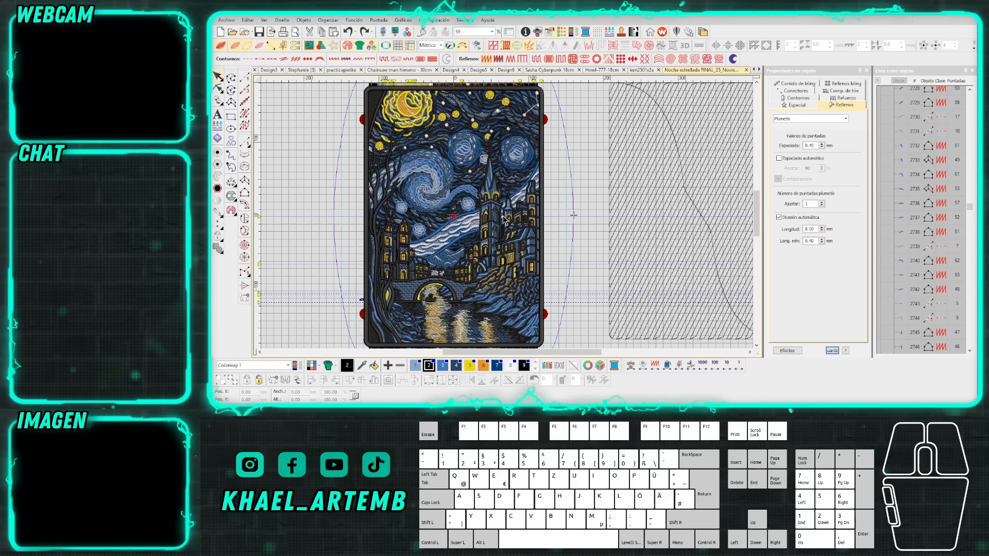
Check the fill settings of the separated tatami base and of the narrow vertical satin column at the artwork's right edge.
left_click(669, 200)
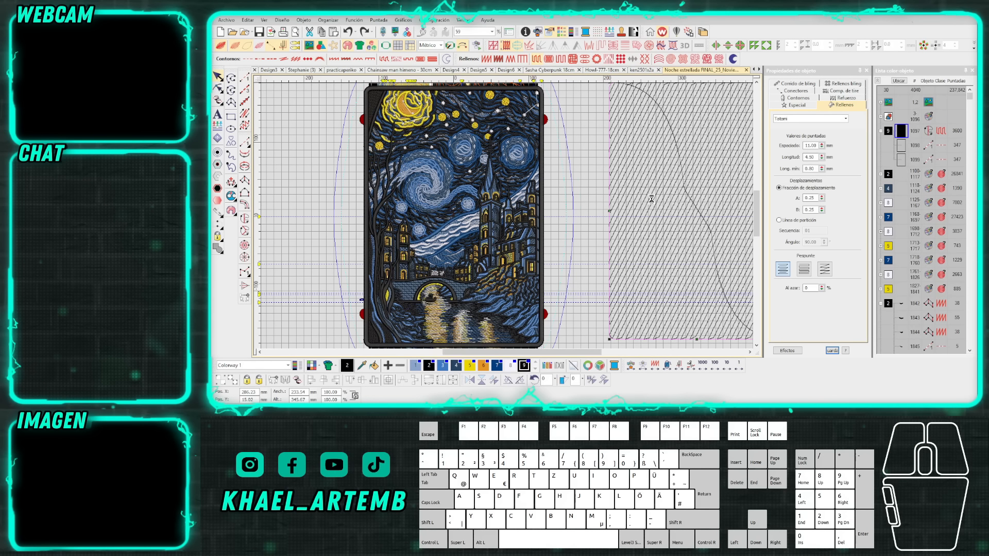
left_click(561, 200)
scroll(507, 221, "up", 7)
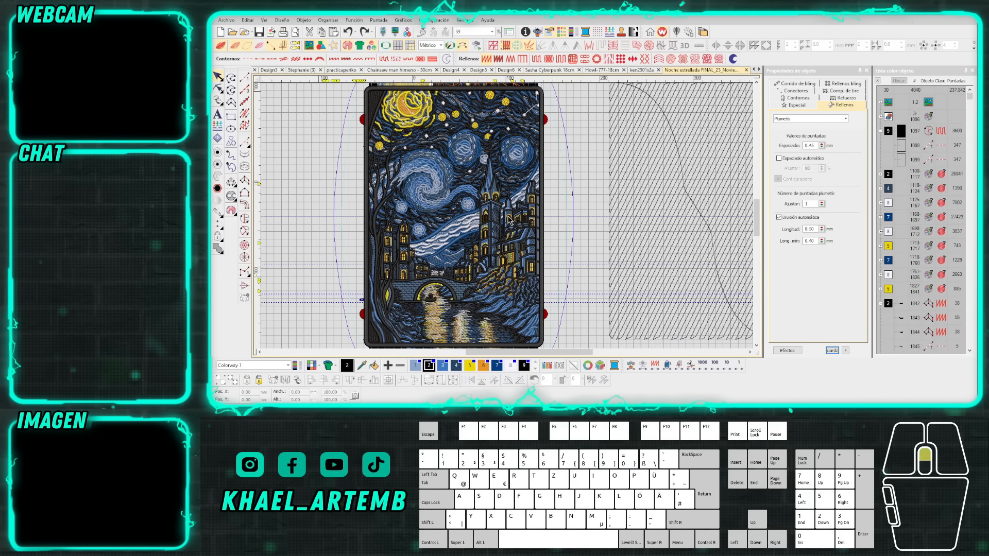
scroll(507, 221, "up", 3)
left_click(508, 221)
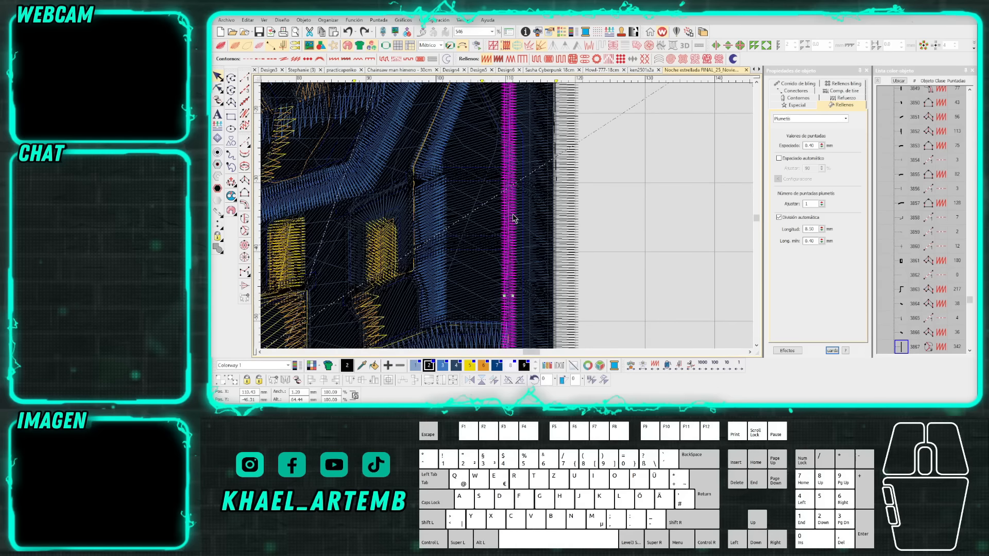
scroll(507, 221, "down", 4)
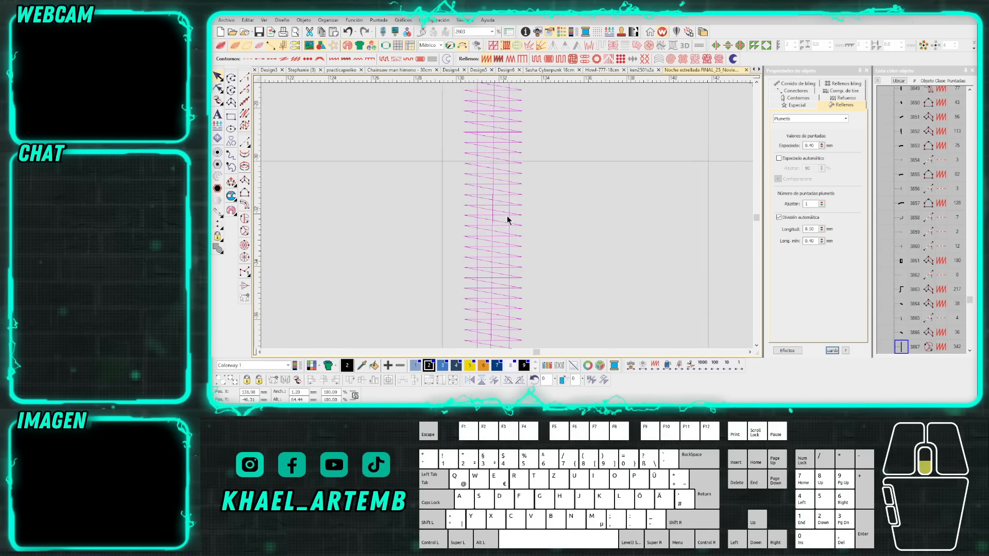
left_click(501, 223)
scroll(501, 222, "down", 5)
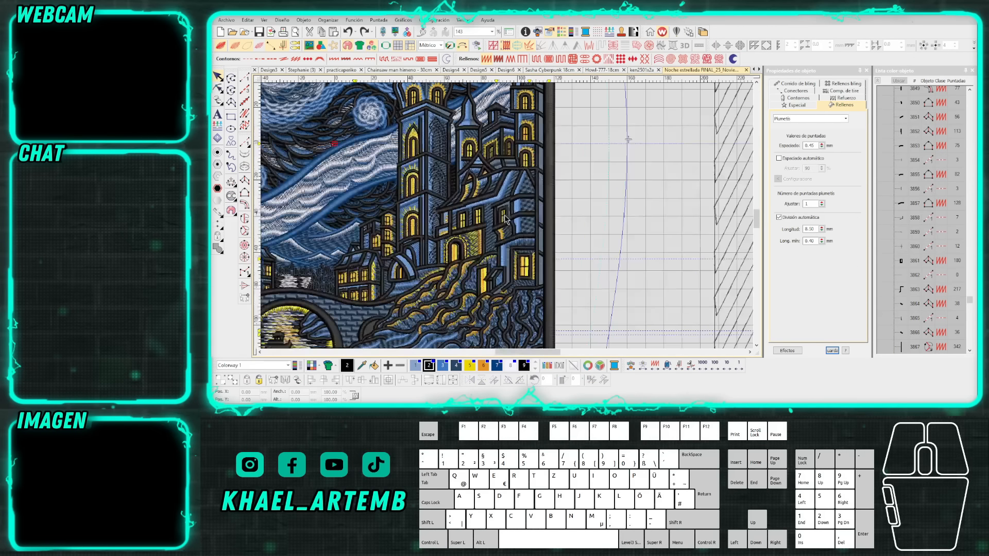
Check the outline settings of the thick black satin frame around the artwork and examine its stitching with and without realistic rendering.
scroll(495, 154, "up", 4)
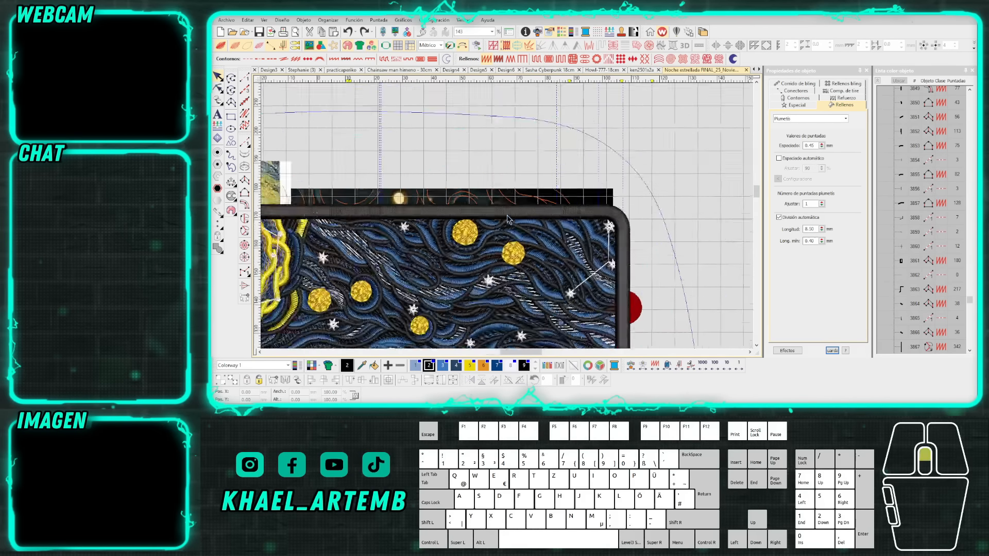
left_click(527, 117)
scroll(528, 117, "up", 8)
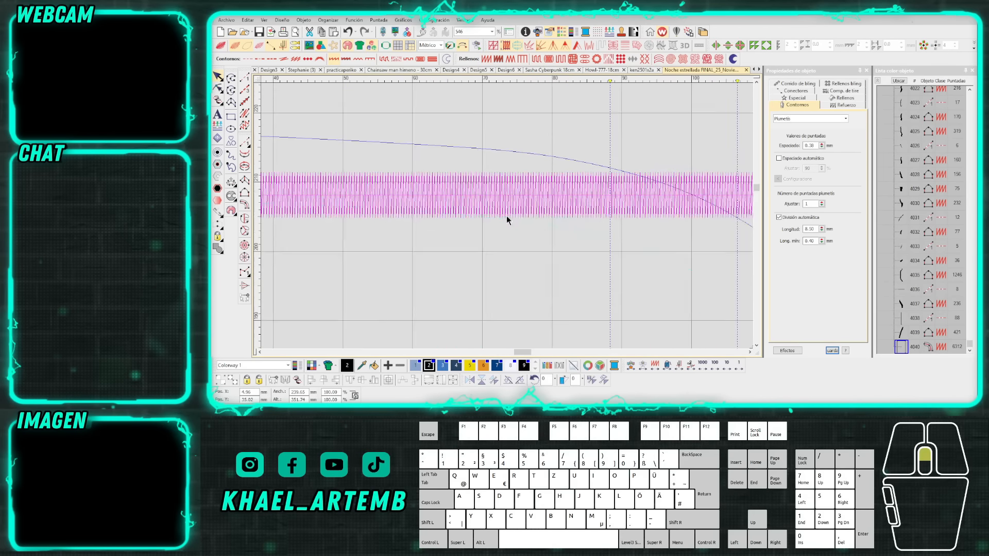
key("t")
key("t")
scroll(532, 205, "down", 5)
scroll(742, 242, "down", 1)
scroll(507, 215, "up", 5)
scroll(486, 229, "down", 12)
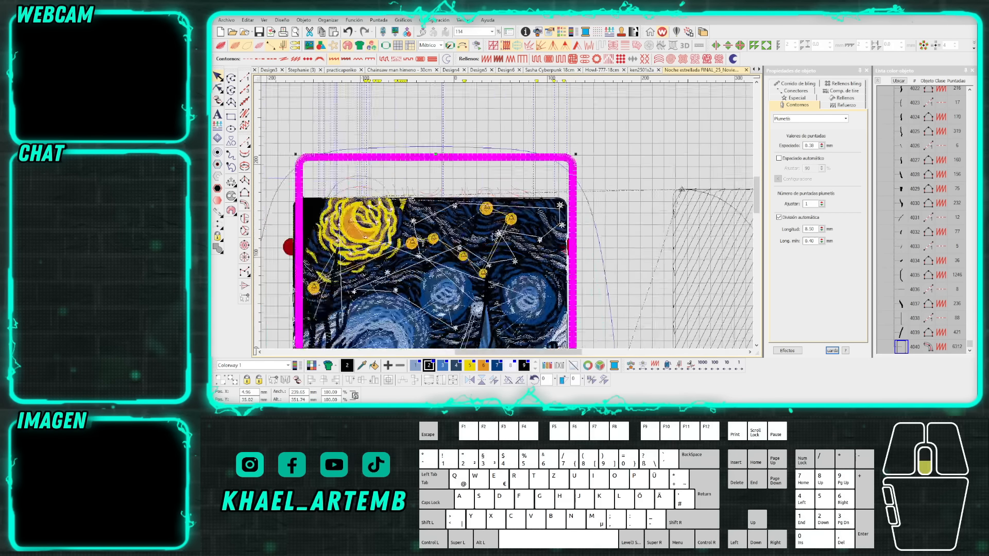
left_click(329, 249)
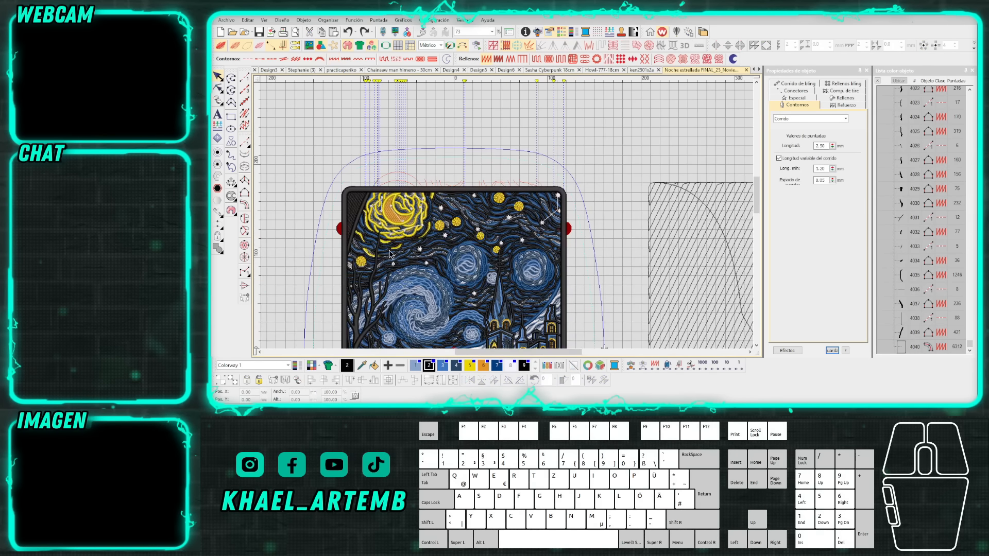
Move the blue satin column on the upper edge of the light sky band aside, and undo the move.
scroll(329, 250, "up", 4)
scroll(507, 219, "up", 1)
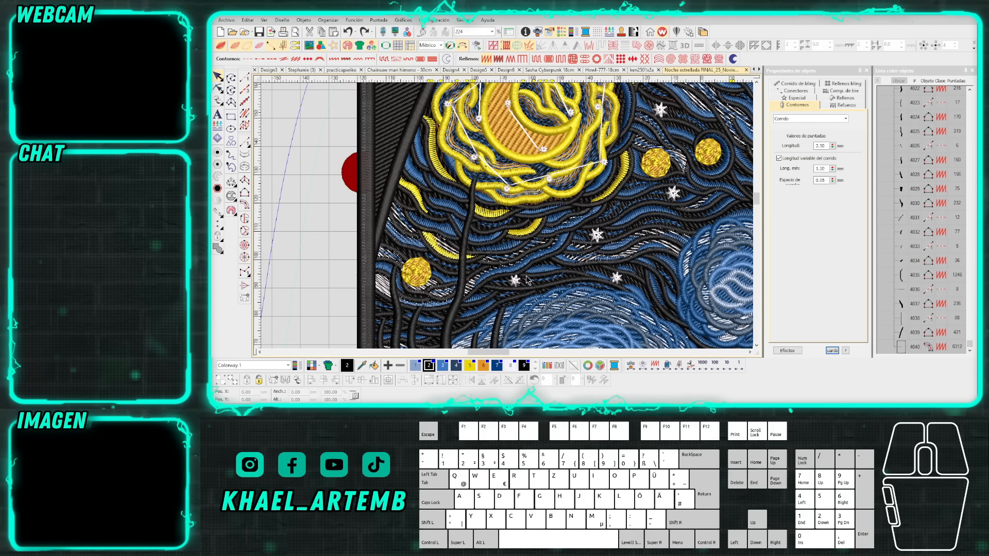
scroll(507, 215, "down", 5)
scroll(527, 246, "up", 9)
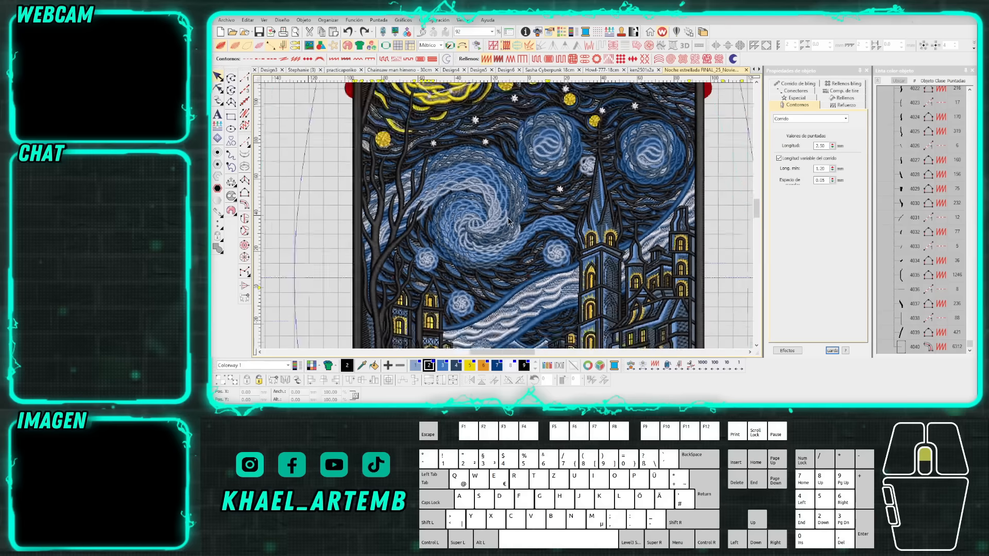
scroll(508, 219, "up", 2)
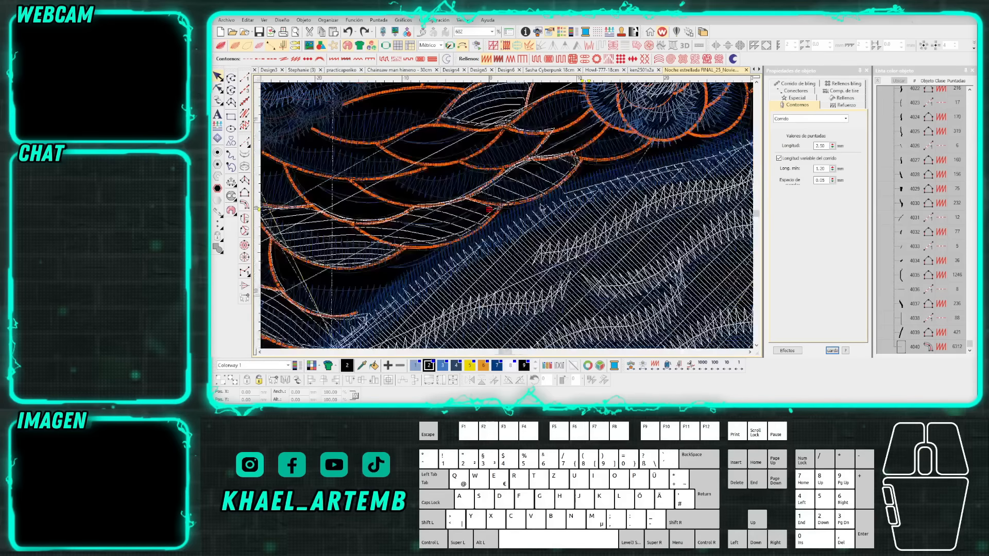
left_click(499, 216)
scroll(499, 215, "down", 5)
left_click_drag(499, 214, 407, 232)
scroll(408, 233, "up", 3)
key("ctrl+z")
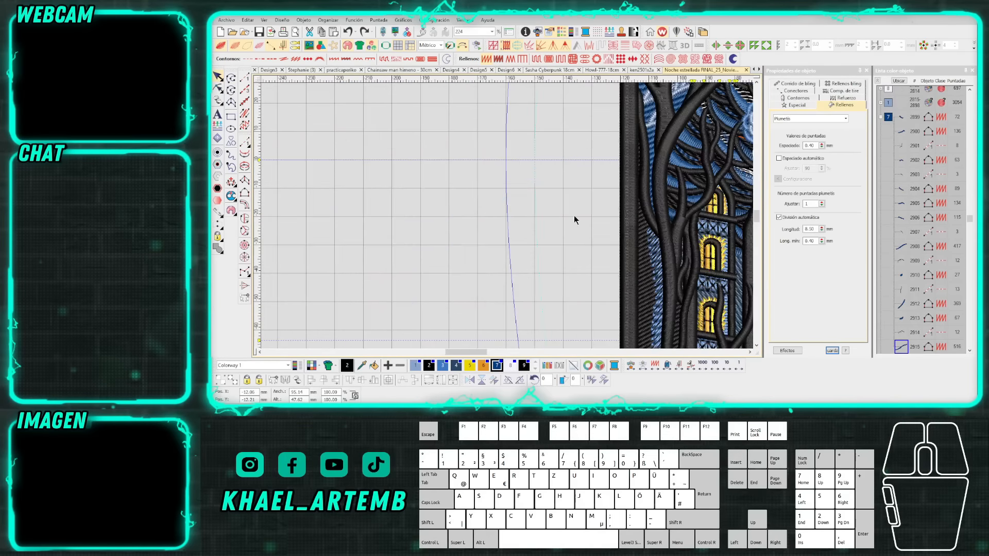
Compare the selected blue satin column with and without realistic rendering.
scroll(507, 220, "up", 4)
key("t")
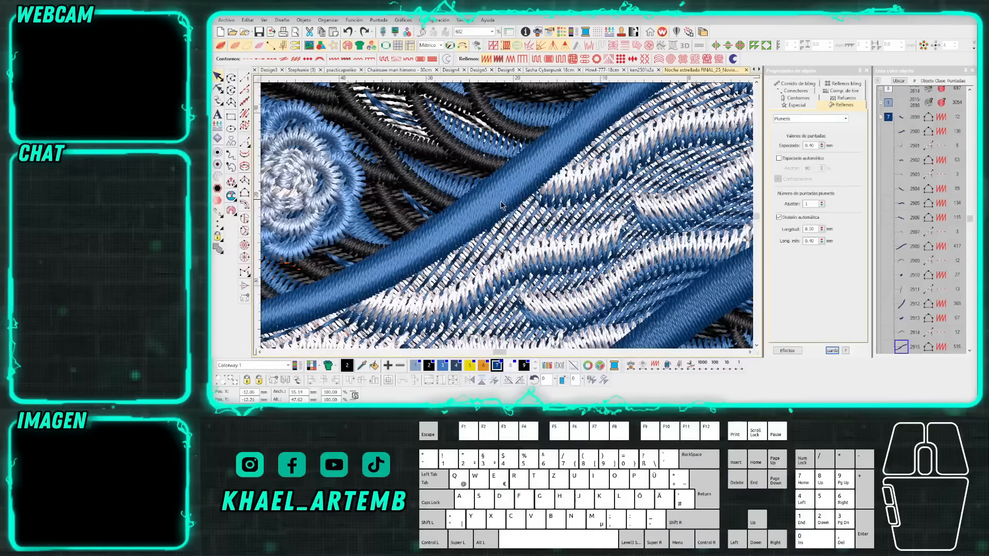
key("t")
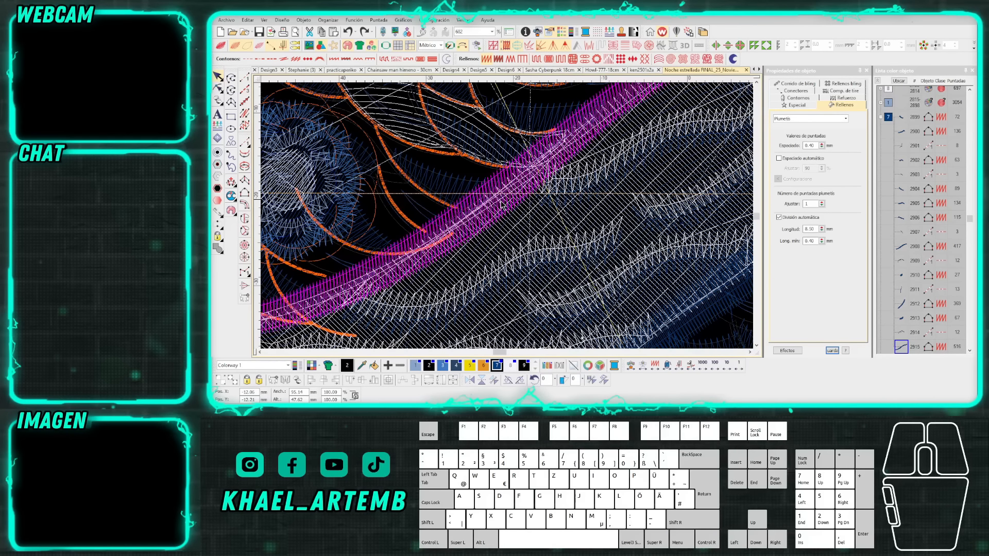
key("t")
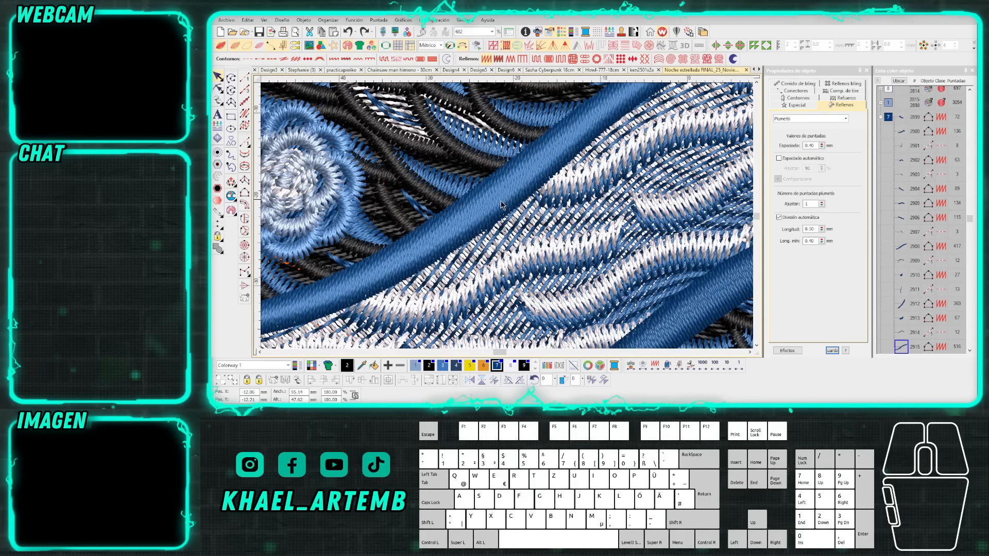
scroll(501, 205, "down", 5)
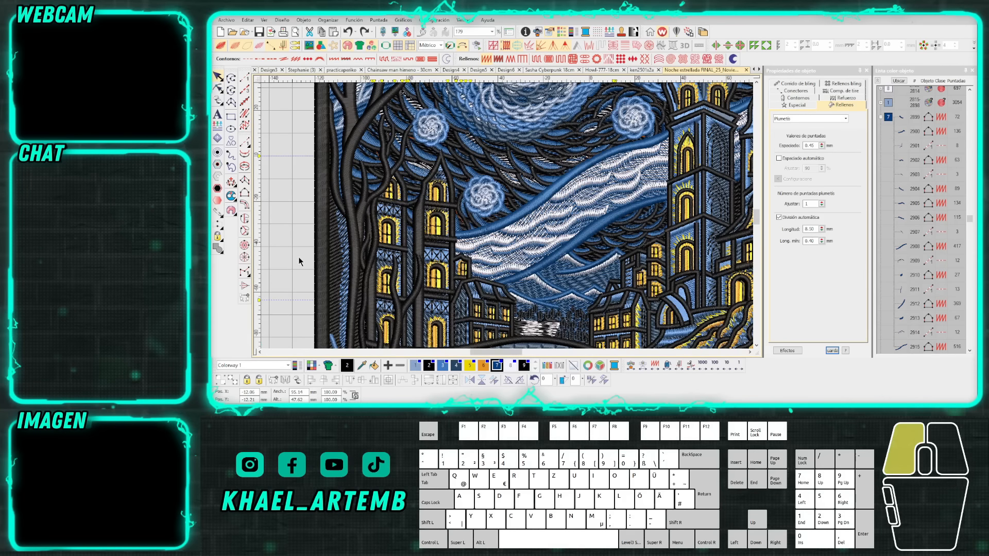
Examine the blue column's lower end beside the twin towers in realistic and plain stitch views.
left_click(302, 260)
key("t")
key("t")
scroll(463, 230, "up", 3)
key("t")
scroll(508, 219, "up", 2)
key("t")
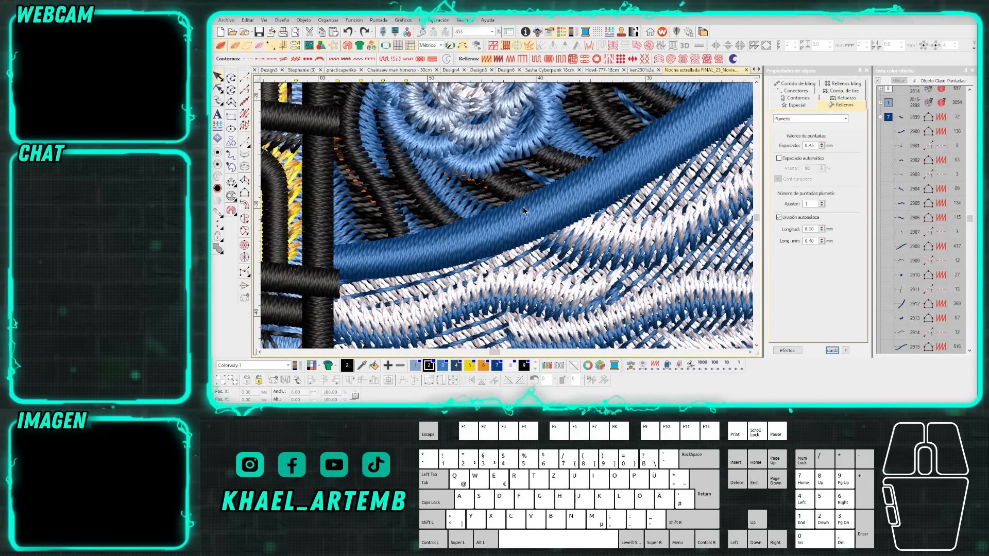
key("t")
left_click_drag(525, 208, 540, 152)
scroll(507, 216, "down", 5)
key("t")
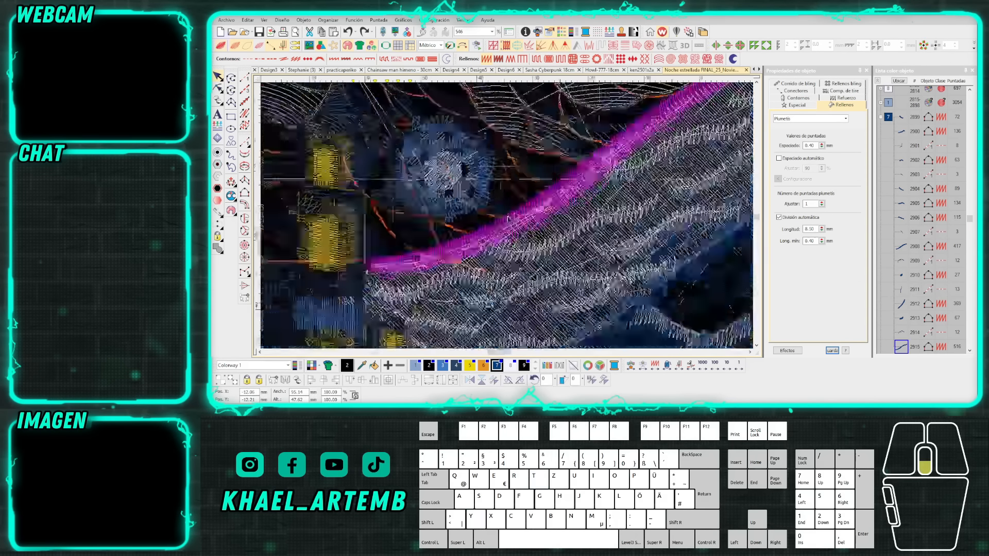
scroll(508, 219, "up", 3)
scroll(508, 218, "up", 2)
key("t")
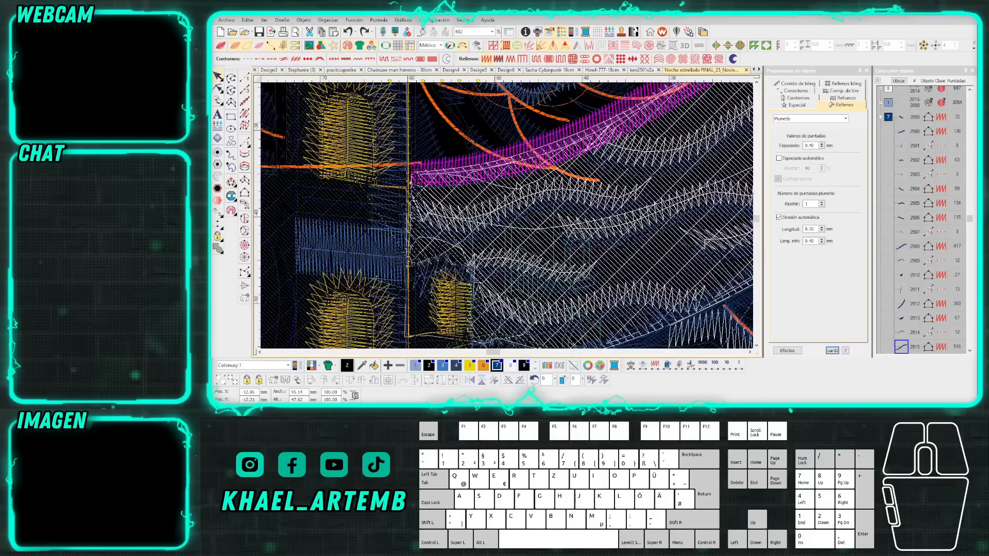
Move the white base fill of the light sky band aside, and undo the move.
left_click(517, 184)
left_click_drag(516, 186, 407, 235)
scroll(508, 189, "down", 8)
key("t")
scroll(407, 235, "up", 1)
key("ctrl+z")
scroll(547, 211, "down", 2)
key("t")
scroll(618, 180, "up", 3)
key("t")
key("Escape")
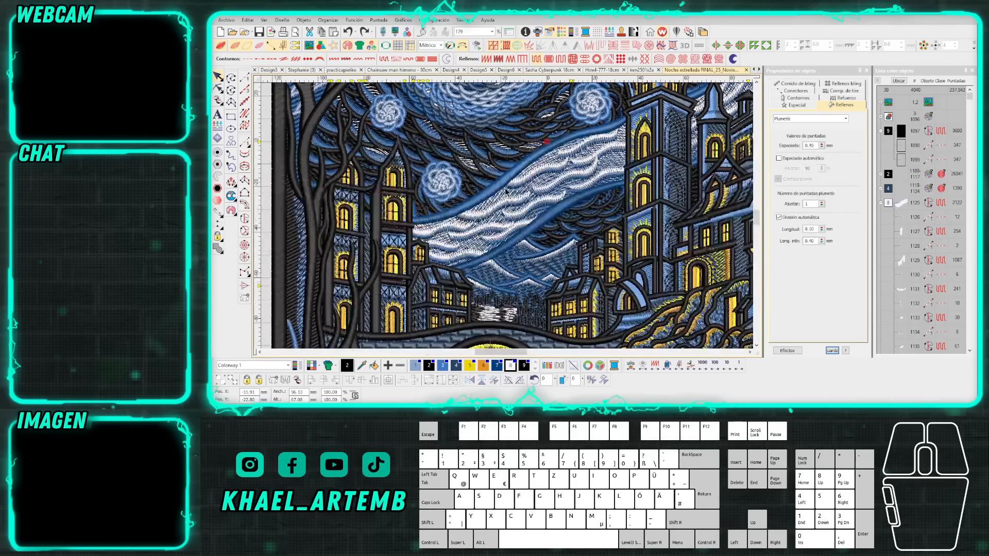
Check the satin spacing value of the blue column along the upper edge of the light sky band.
left_click(504, 191)
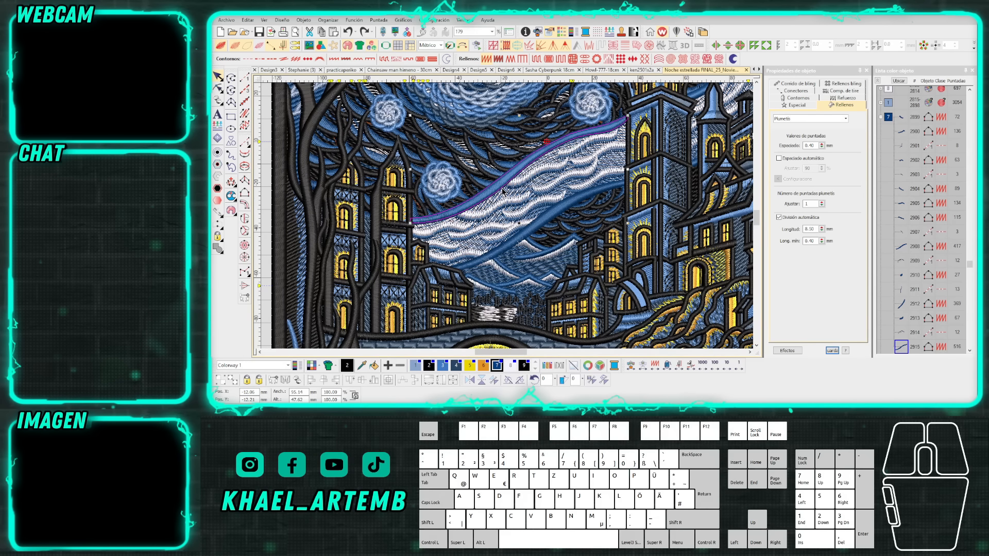
scroll(502, 191, "up", 3)
left_click(815, 145)
left_click(813, 146)
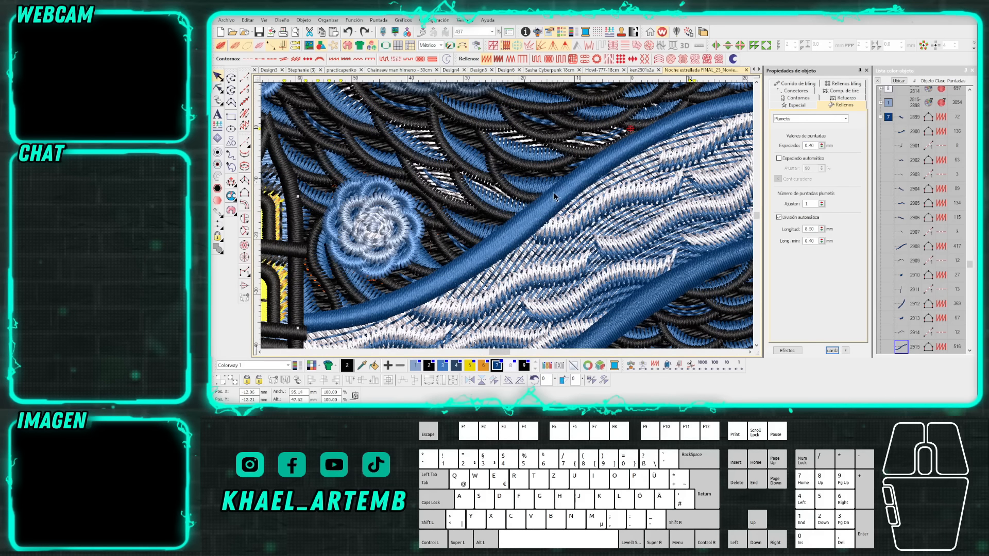
Examine the blue column's stitch density against the surrounding fills with and without realistic rendering.
scroll(554, 196, "up", 5)
key("t")
key("t")
key("t")
scroll(532, 230, "down", 5)
key("t")
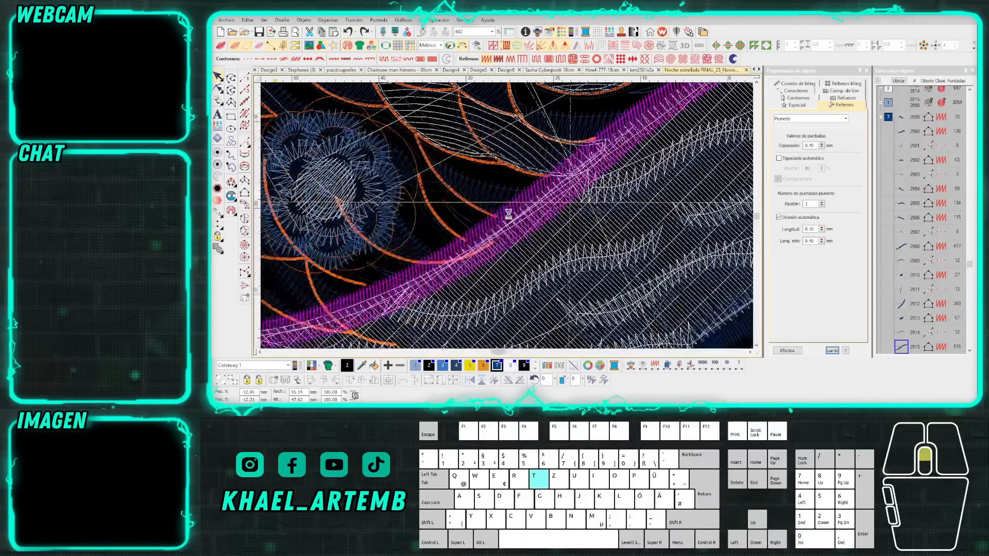
scroll(507, 218, "down", 8)
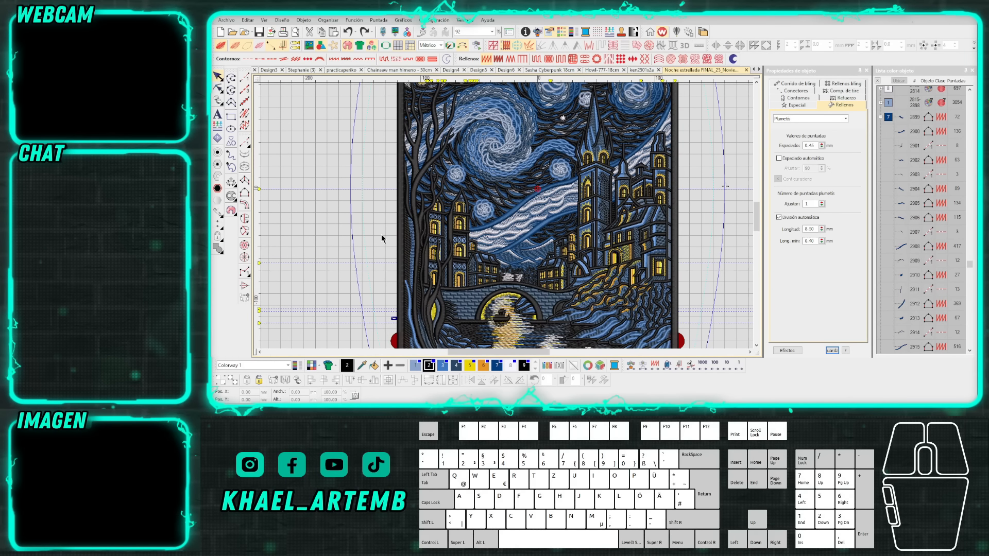
View the whole Noche estrellada artwork together with its separated tatami base.
key("0")
left_click(519, 214)
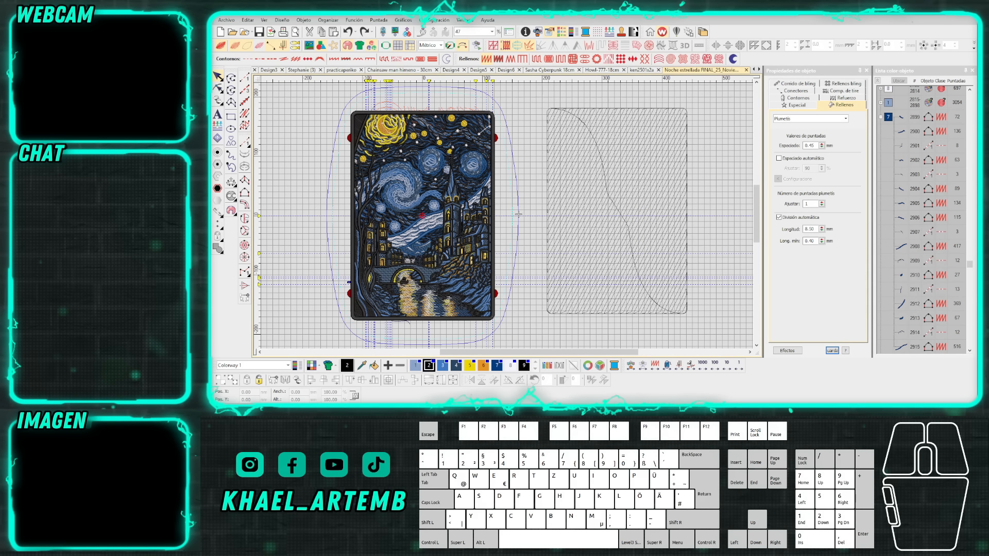
left_click(519, 214)
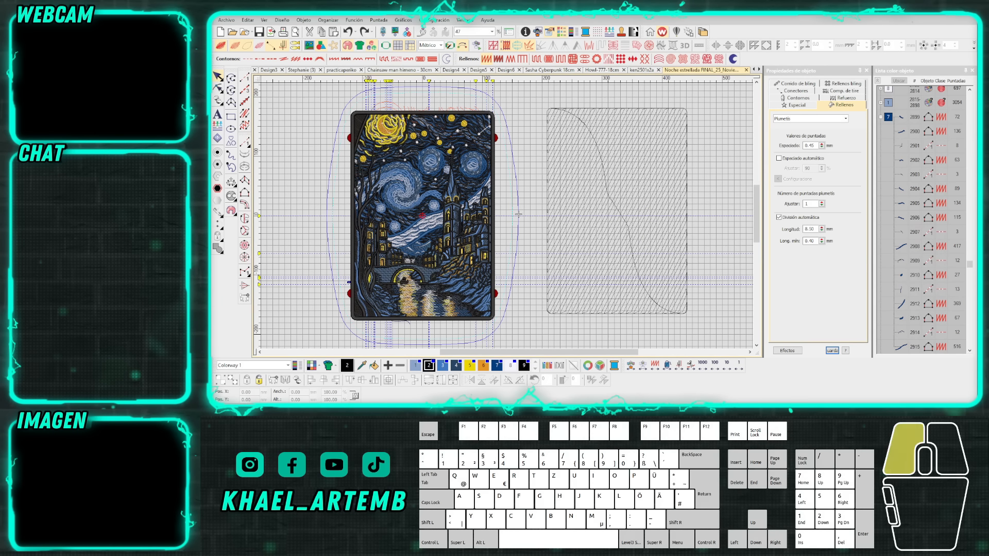
left_click(518, 215)
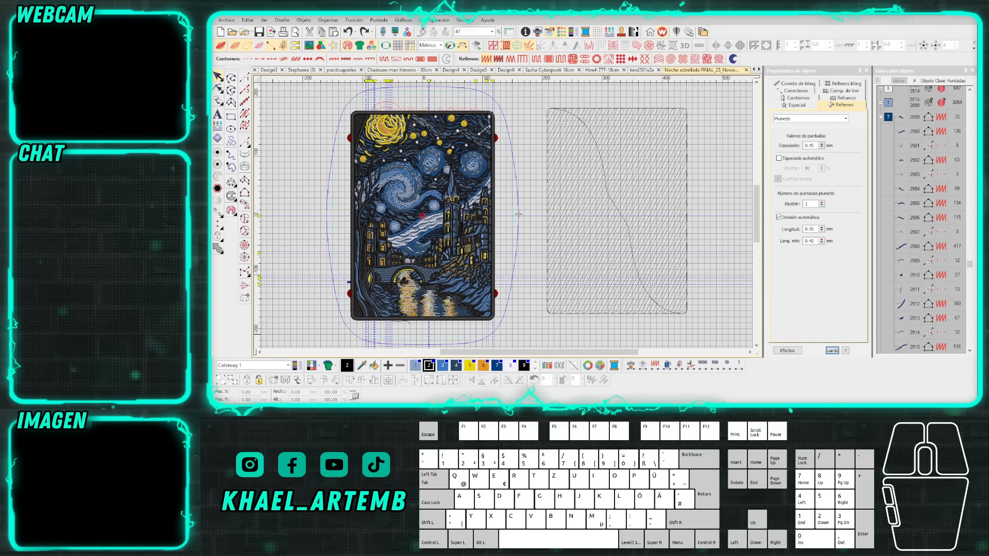
scroll(509, 218, "up", 3)
scroll(507, 219, "down", 2)
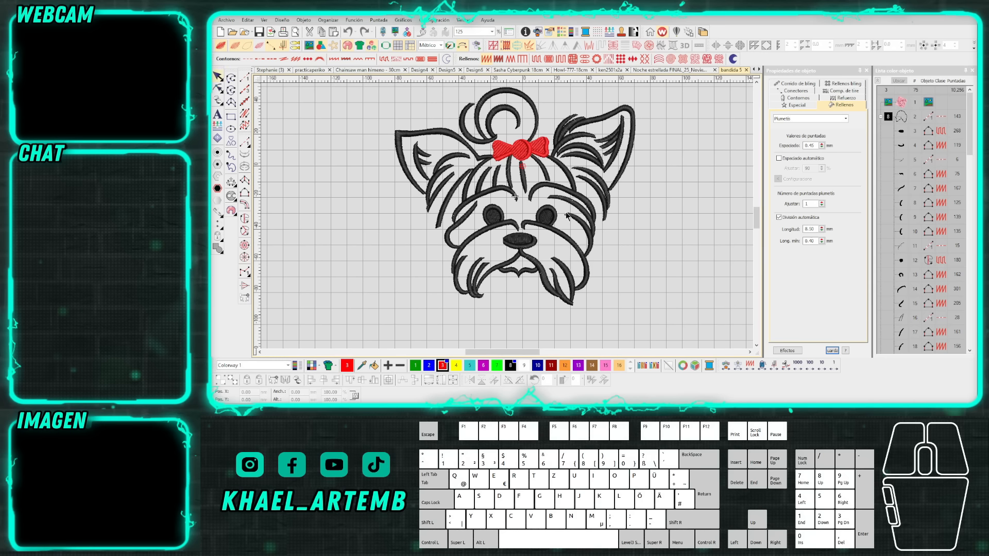
Step through the dog head's stitching order from the first stitch to the nose, muzzle and first eye with realistic rendering off.
key("t")
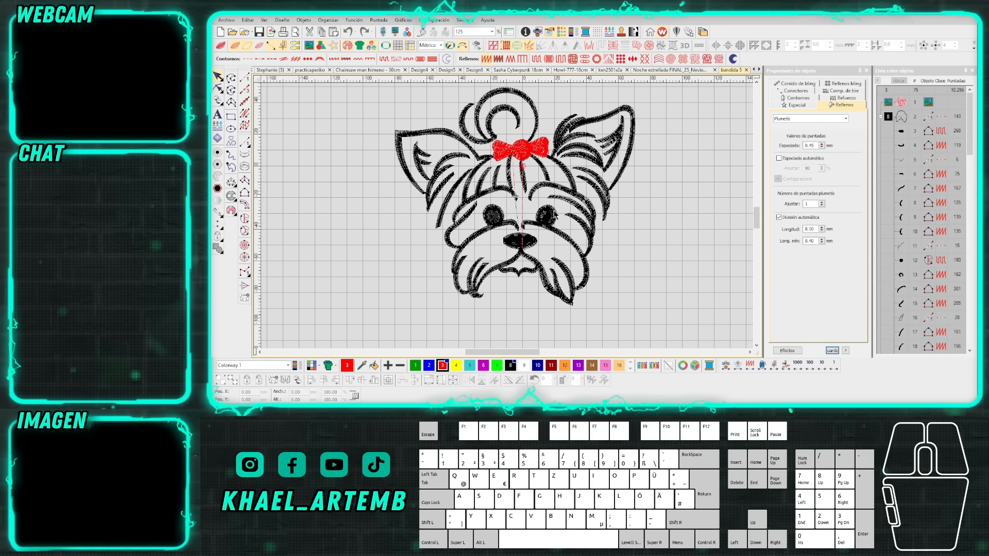
key("Home")
key("0")
key("Down")
key("Down")
key("Down")
key("Down")
key("Down")
key("Down")
key("Down")
key("Down")
key("Down")
key("Down")
key("Down")
key("Down")
key("Down")
key("Down")
key("Down")
key("Down")
key("Down")
key("Down")
key("Down")
key("Down")
key("Down")
key("Down")
key("Down")
key("Down")
key("Down")
key("Down")
key("Down")
key("Down")
key("Down")
key("Down")
key("Down")
key("Down")
key("Down")
key("Down")
key("Down")
key("Down")
key("Down")
key("Down")
key("Down")
key("Down")
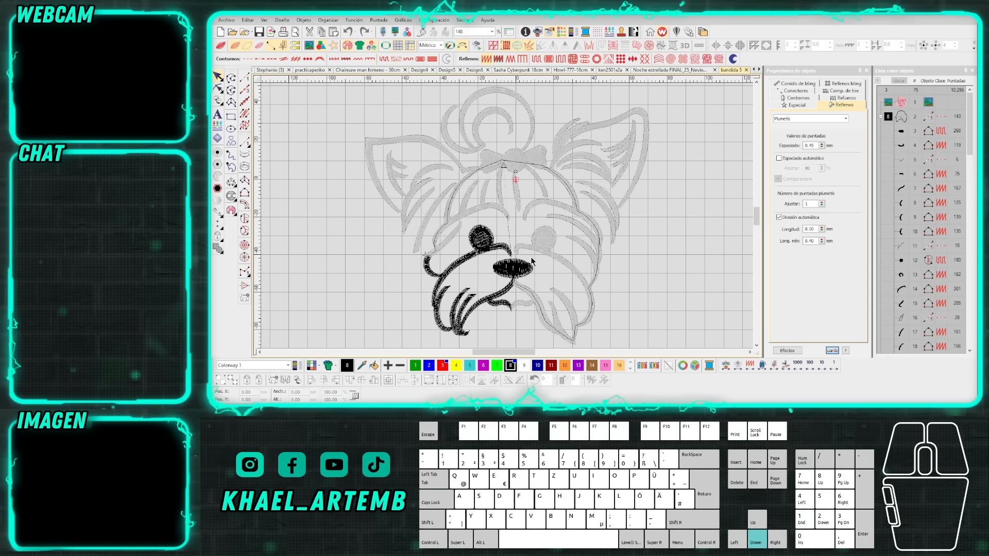
key("Down")
key("Down")
key("Down")
key("Home")
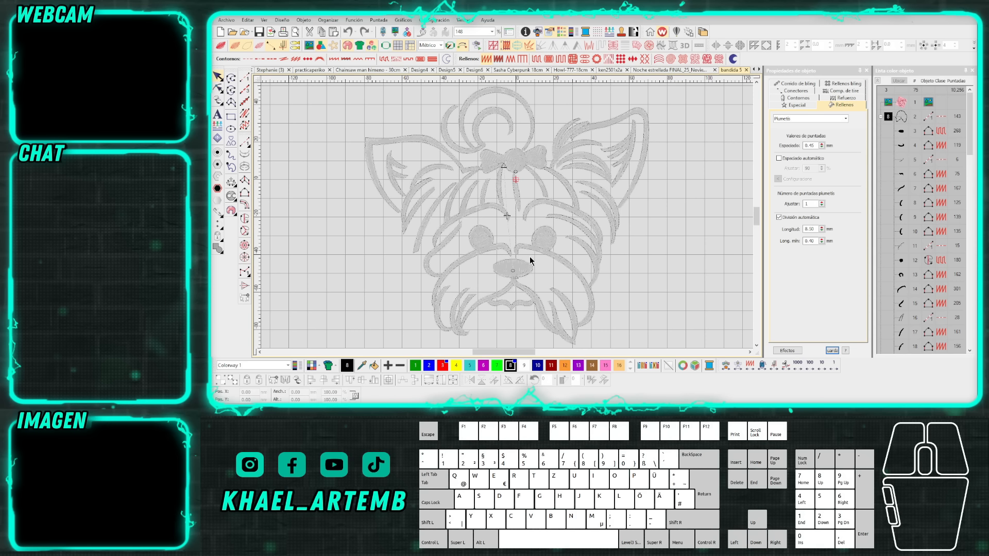
key("End")
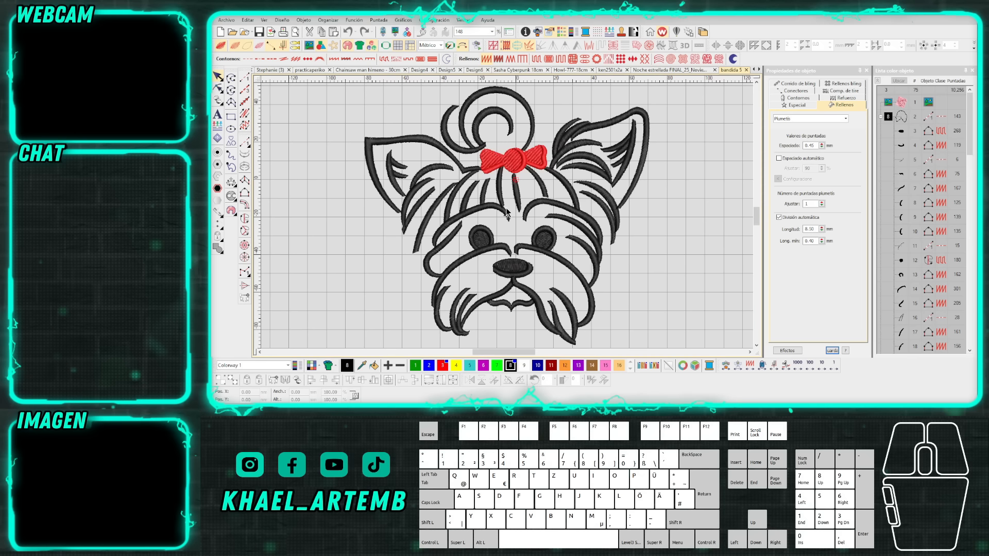
Replay the dog head's stitching order object by object, from the initial running stitches through the nose and muzzle to the finished design.
key("t")
key("Right")
key("Right")
key("Right")
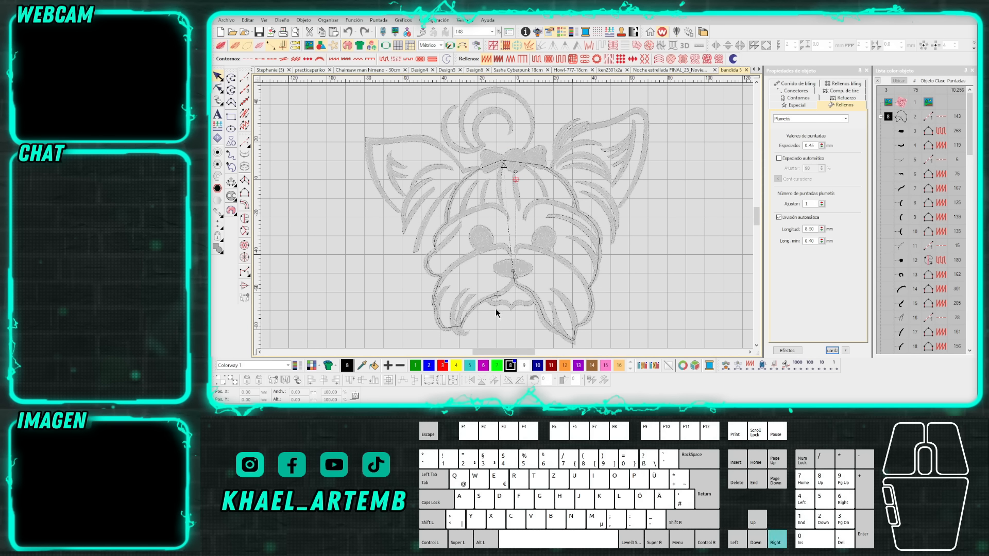
key("Down")
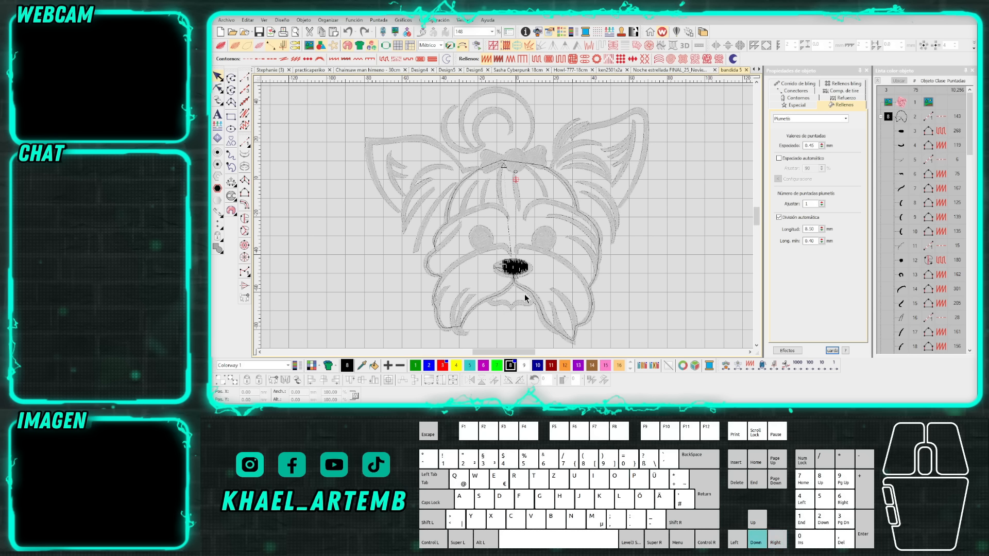
key("Down")
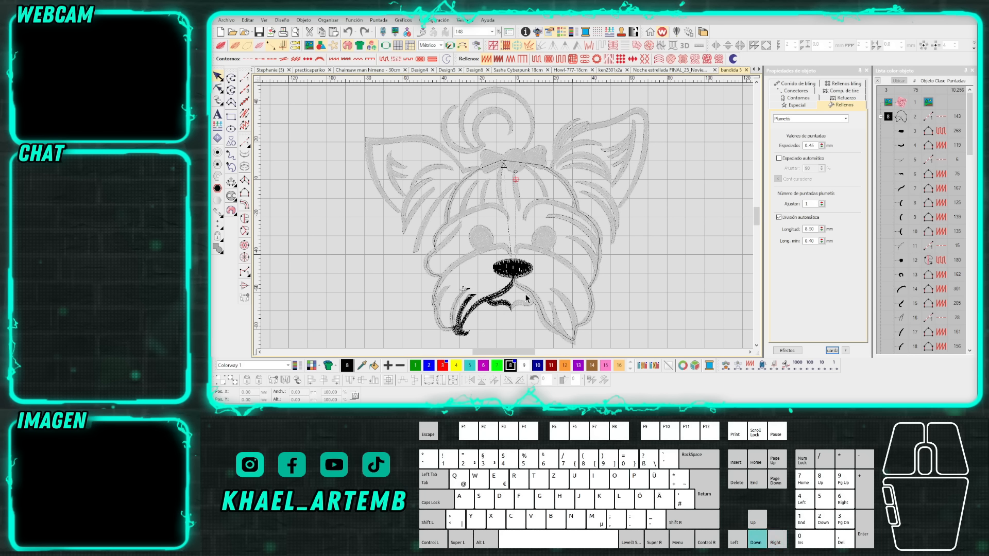
key("Down")
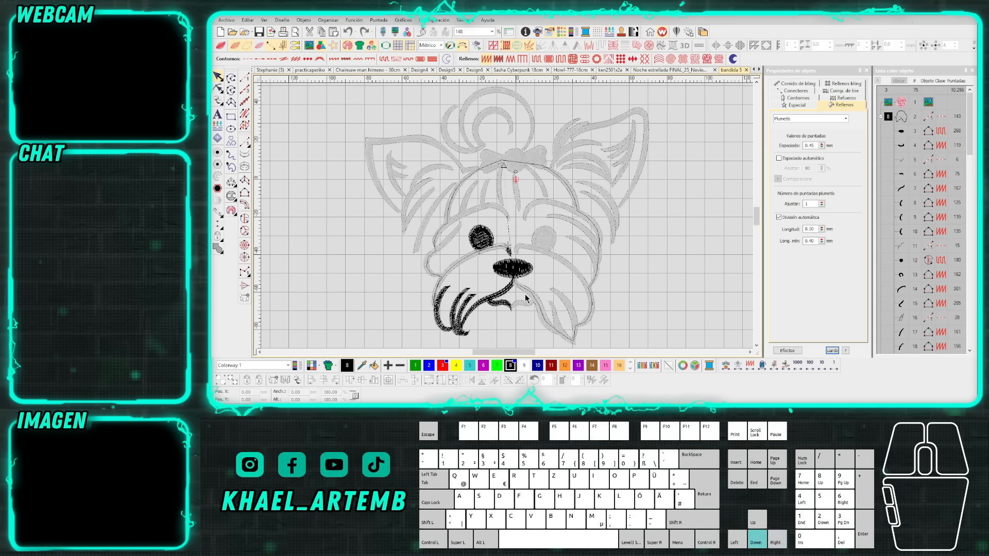
key("Down")
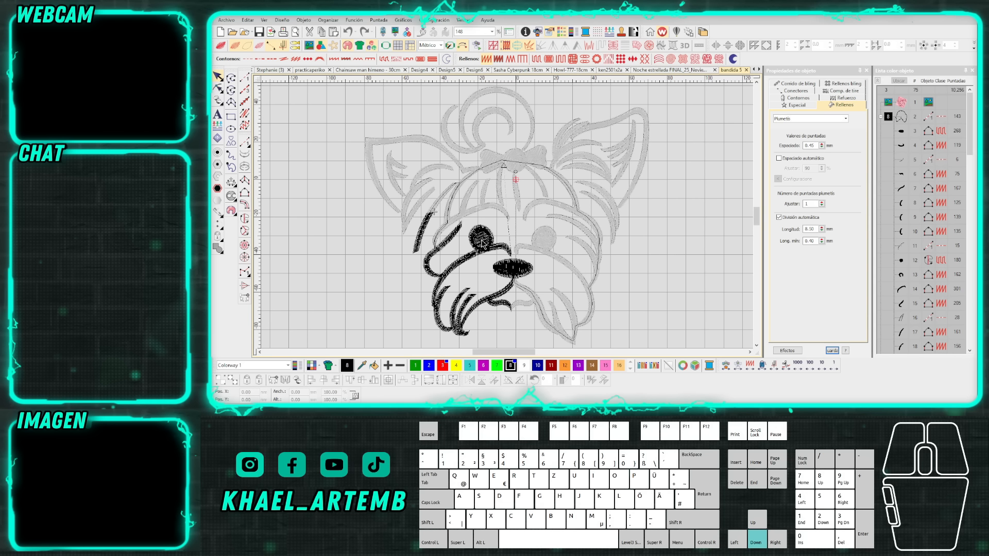
key("Down")
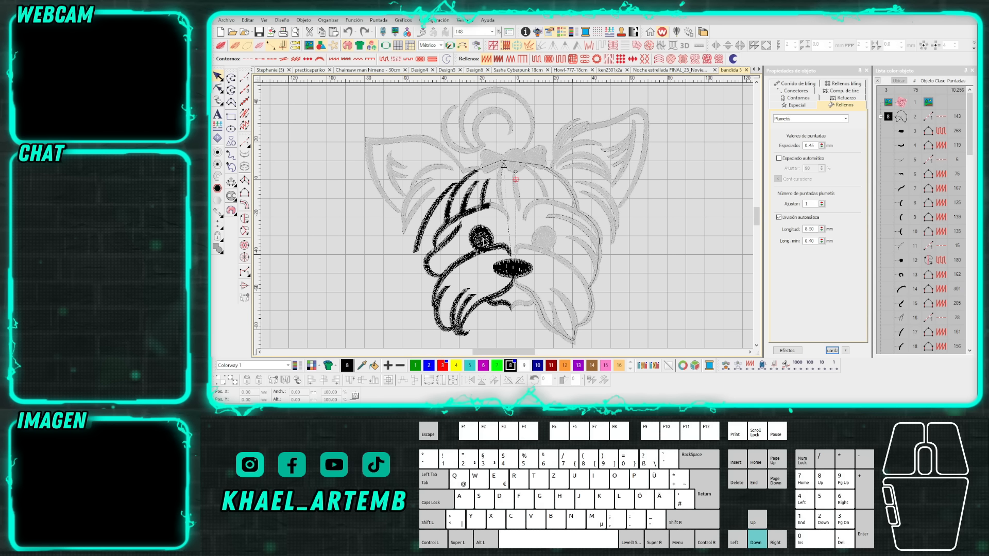
key("Down")
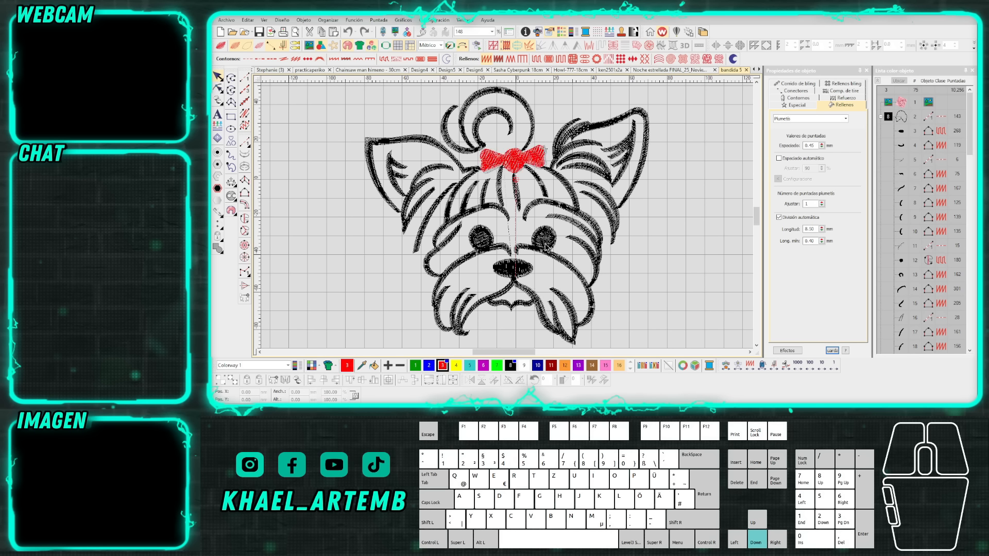
key("t")
key("Escape")
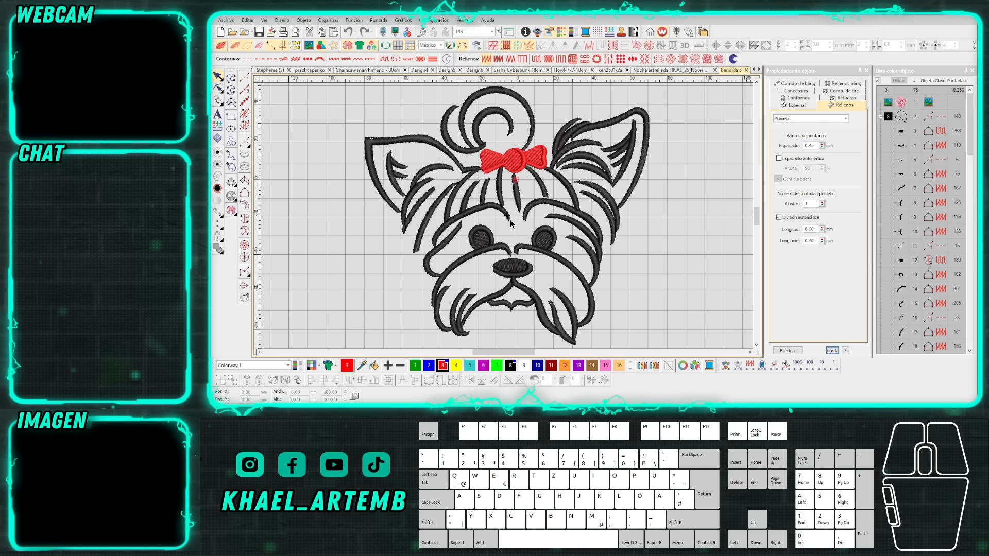
Show the pink dog reference picture and place a copy of it beside the embroidered design.
key("d")
scroll(515, 215, "down", 2)
scroll(515, 215, "up", 1)
key("s")
right_click(515, 140)
left_click_drag(513, 139, 649, 178)
scroll(507, 222, "down", 1)
left_click(552, 215)
scroll(507, 216, "up", 6)
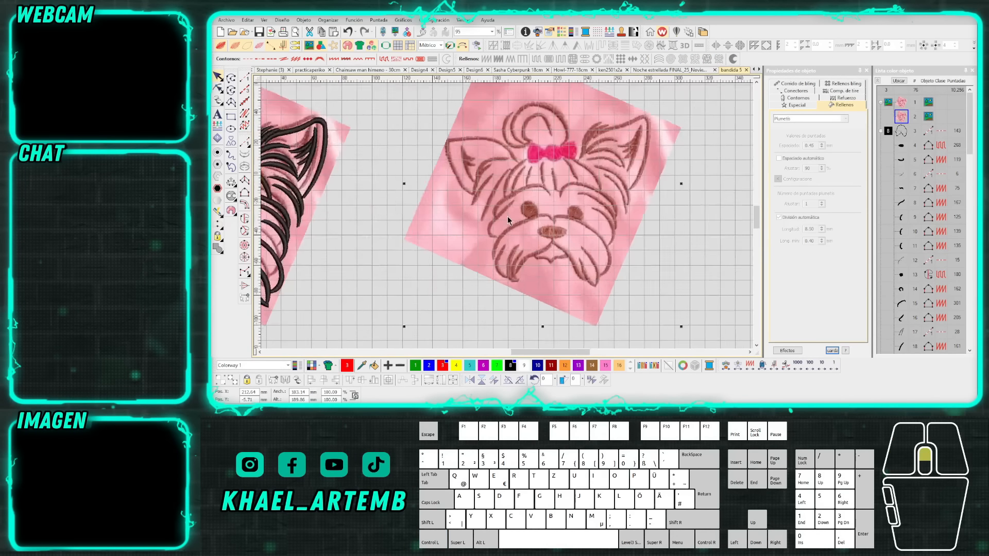
Digitize the dog's nose on the picture copy as a red satin column by tracing its lower and upper edges.
scroll(507, 216, "up", 1)
key("F5")
left_click(518, 212)
right_click(484, 208)
key("F5")
left_click(424, 182)
right_click(443, 197)
right_click(497, 211)
right_click(562, 211)
right_click(606, 195)
right_click(626, 178)
key("Return")
right_click(421, 150)
right_click(453, 127)
right_click(535, 120)
right_click(580, 122)
left_click(629, 149)
key("Return")
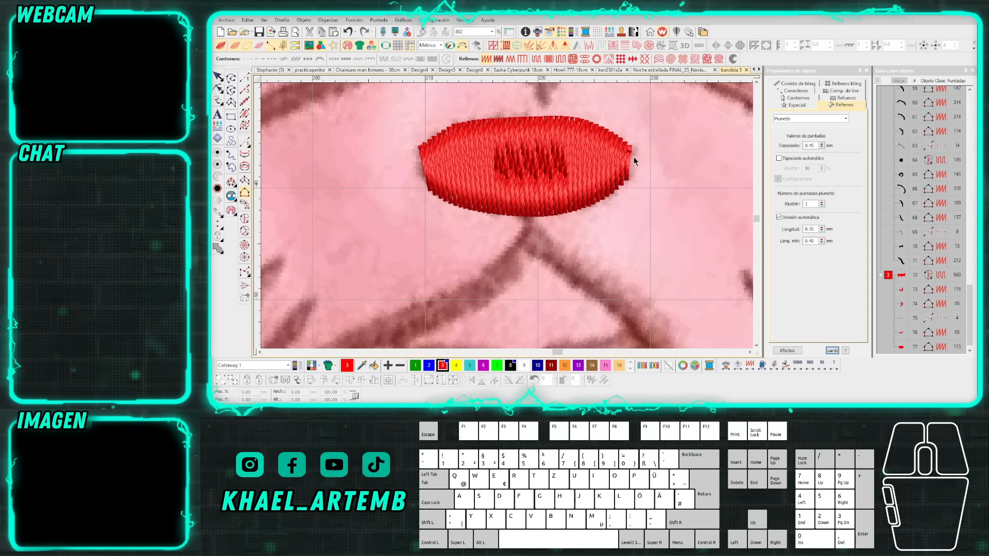
Reshape the nose column so its exit point sits at the centre of its lower edge.
key("h")
mouse_move(630, 150)
left_mouse_down()
mouse_move(588, 193)
mouse_move(534, 223)
left_mouse_up()
key("Escape")
Digitize a running stitch from the nose's lower centre along the mouth line to the left end of the lower lip.
scroll(525, 235, "down", 1)
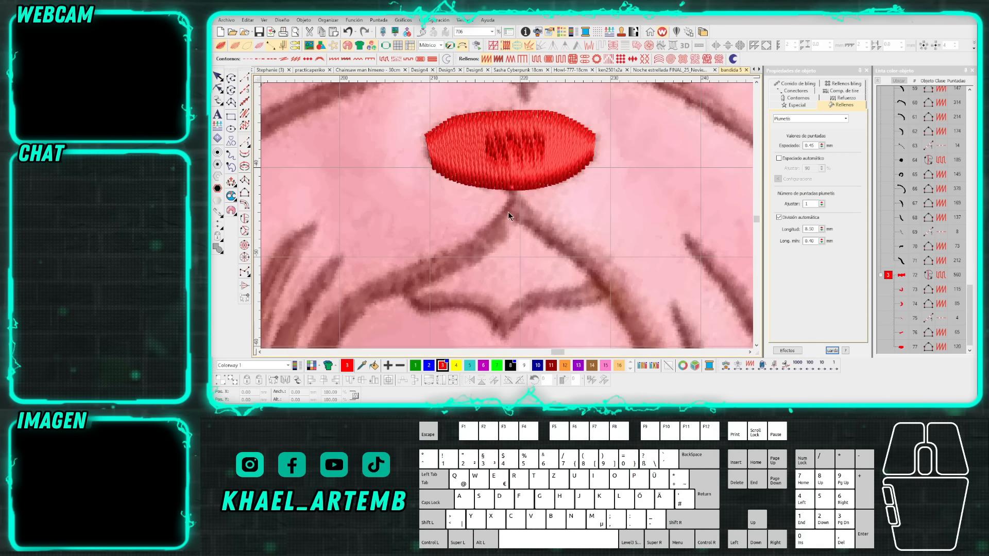
key("F4")
right_click(513, 198)
left_click(414, 276)
scroll(419, 302, "up", 1)
key("Return")
Digitize the lower lip as a satin column by tracing its upper edge and its pointed lower edge.
key("F5")
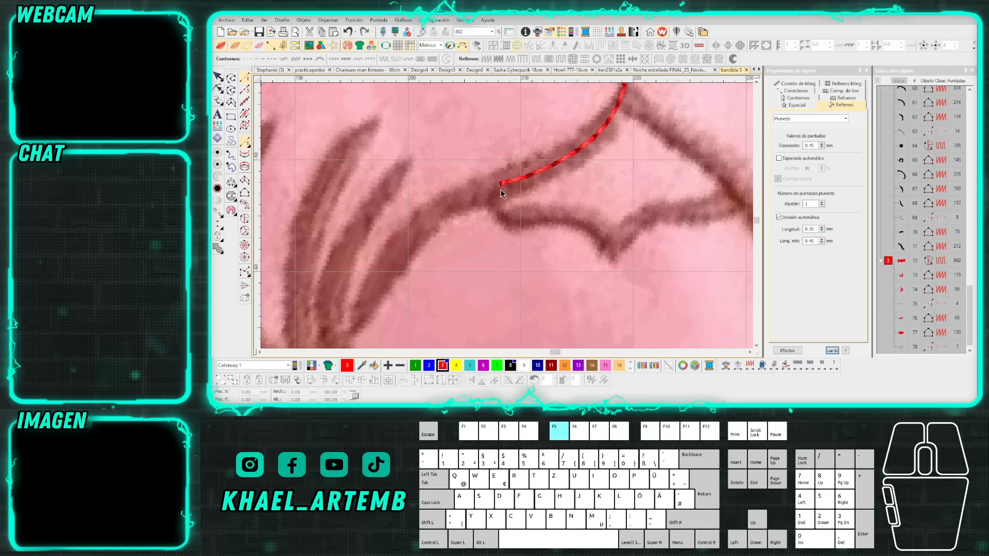
right_click(500, 189)
right_click(520, 204)
right_click(572, 203)
right_click(599, 208)
right_click(636, 202)
right_click(677, 197)
right_click(712, 193)
left_click(726, 181)
key("Return")
left_click(490, 206)
right_click(509, 223)
right_click(550, 222)
right_click(584, 232)
left_click(613, 257)
right_click(638, 236)
scroll(669, 223, "up", 2)
right_click(554, 215)
left_click(622, 191)
key("Return")
Digitize a running stitch from the right end of the lower lip back up the mouth line to below the nose.
scroll(621, 190, "down", 3)
key("F4")
left_click(505, 201)
scroll(472, 173, "up", 1)
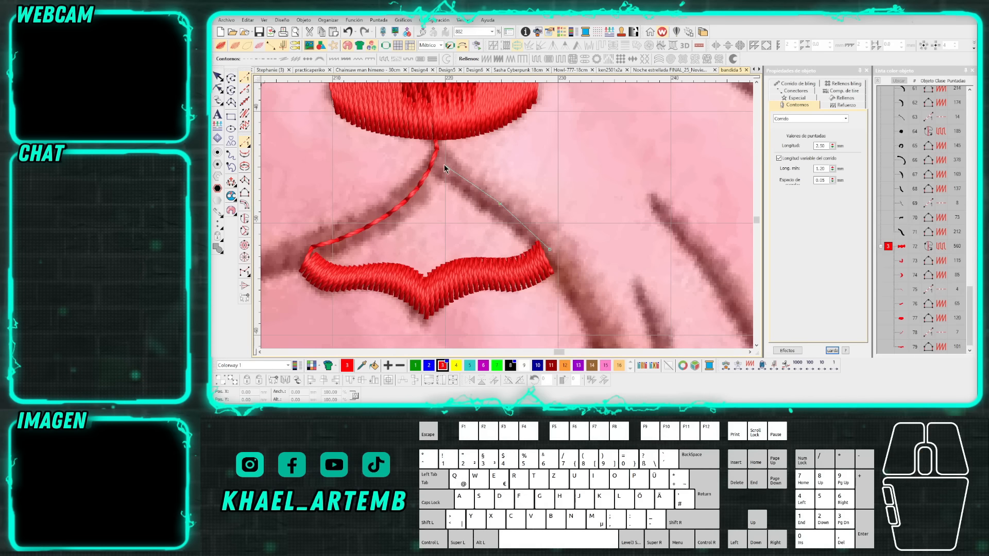
left_click(438, 151)
key("Return")
Digitize the left mouth line as a curved satin column from below the nose down to the muzzle hair.
key("F3")
left_click(442, 168)
scroll(395, 219, "down", 2)
right_click(505, 217)
right_click(449, 240)
scroll(405, 265, "up", 2)
right_click(466, 278)
left_click(437, 317)
key("Return")
left_click(607, 130)
right_click(575, 167)
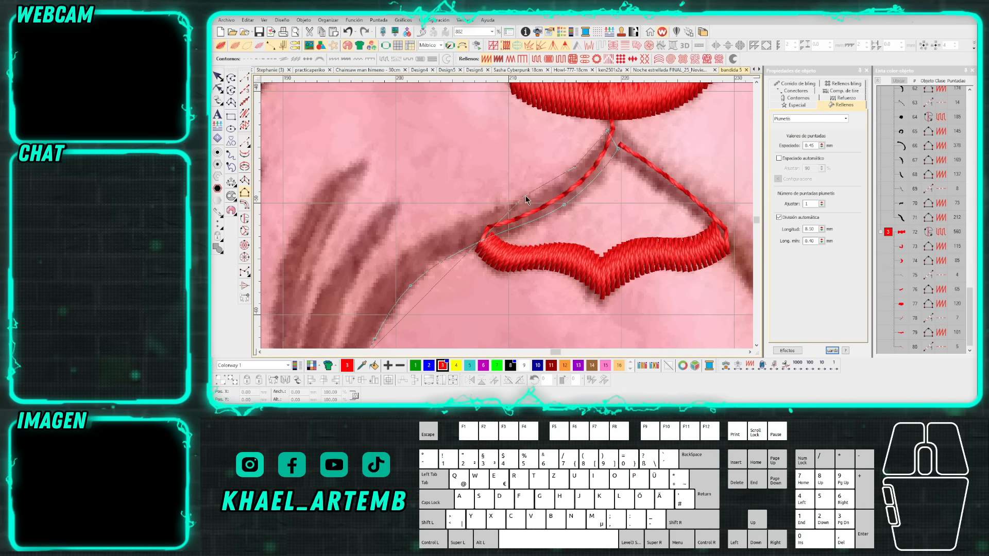
right_click(503, 205)
scroll(444, 232, "down", 1)
scroll(508, 214, "up", 1)
right_click(486, 229)
scroll(411, 315, "down", 1)
scroll(507, 214, "up", 1)
key("BackSpace")
right_click(513, 208)
left_click(481, 263)
key("Return")
Digitize a running stitch from the lower end of the left mouth line up to the tip of the adjacent muzzle hair strand.
scroll(482, 261, "down", 1)
scroll(506, 216, "up", 1)
key("F8")
left_click(506, 219)
right_click(506, 168)
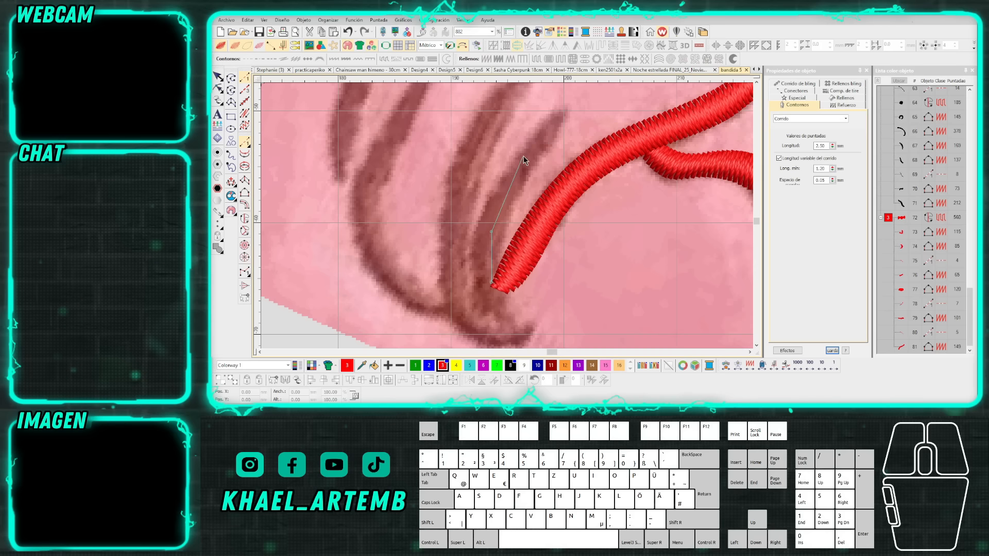
right_click(525, 153)
left_click(558, 128)
key("Return")
Digitize the muzzle hair strand beside the left mouth line as a curved satin column from its upper tip to its base.
key("space")
left_click(566, 123)
right_click(520, 187)
right_click(501, 270)
right_click(513, 315)
left_click(530, 324)
key("Return")
left_click(537, 129)
right_click(478, 239)
left_click(500, 325)
key("Return")
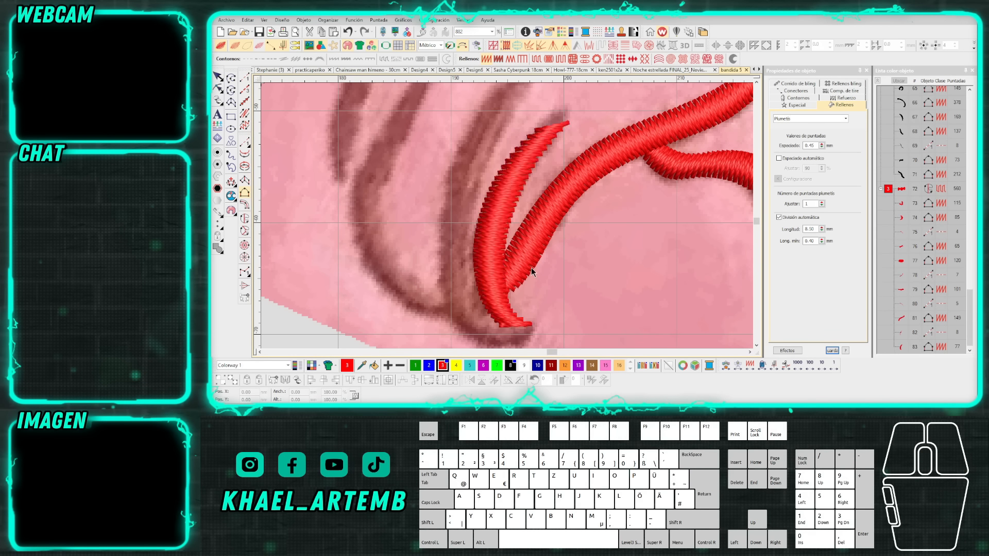
Delete the digitized nose, mouth and muzzle hair stitching from the right-hand dog head.
scroll(521, 288, "down", 6)
key("d")
key("Escape")
left_click_drag(621, 276, 434, 118)
scroll(435, 119, "down", 3)
key("Delete")
scroll(557, 232, "up", 3)
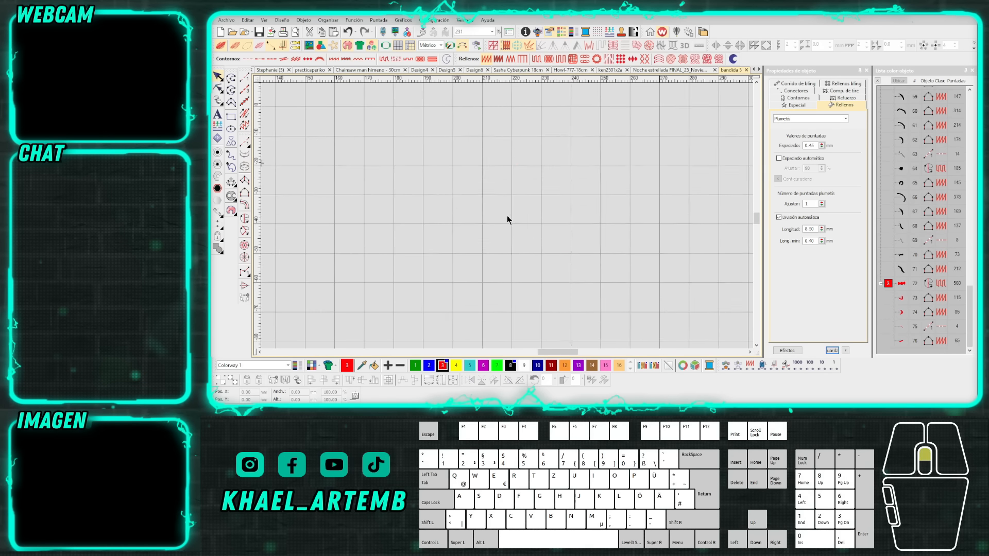
Digitize the dog's left eye as a rounded satin column by tracing both halves of its outline.
key("d")
scroll(488, 191, "up", 5)
right_click(436, 184)
left_click(471, 139)
key("Return")
left_click(544, 219)
left_click(481, 138)
key("Return")
scroll(674, 190, "down", 3)
scroll(513, 217, "up", 3)
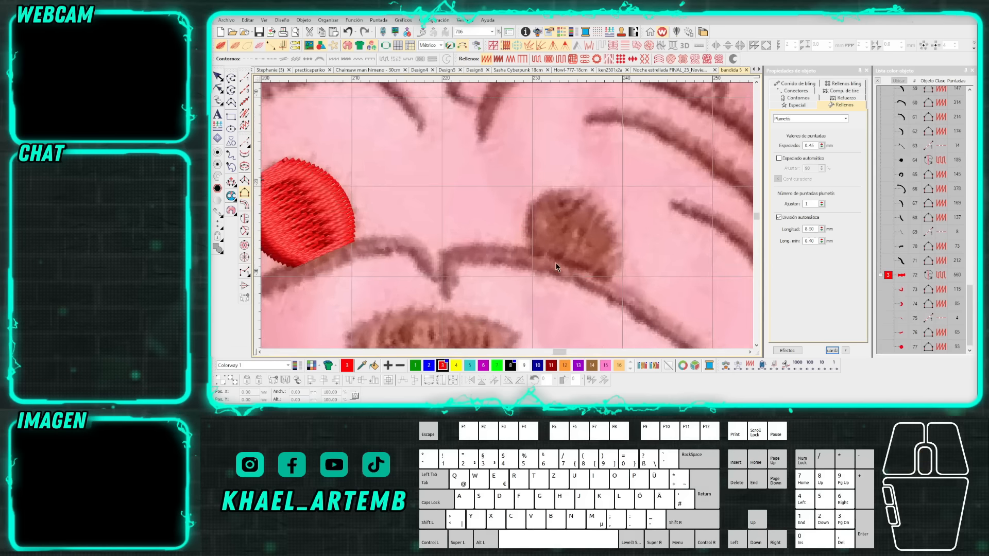
Digitize the smaller right eye as a satin column by tracing its left and right edges up to its top.
right_click(529, 222)
left_click(553, 190)
key("Return")
left_click(614, 271)
right_click(610, 222)
left_click(566, 189)
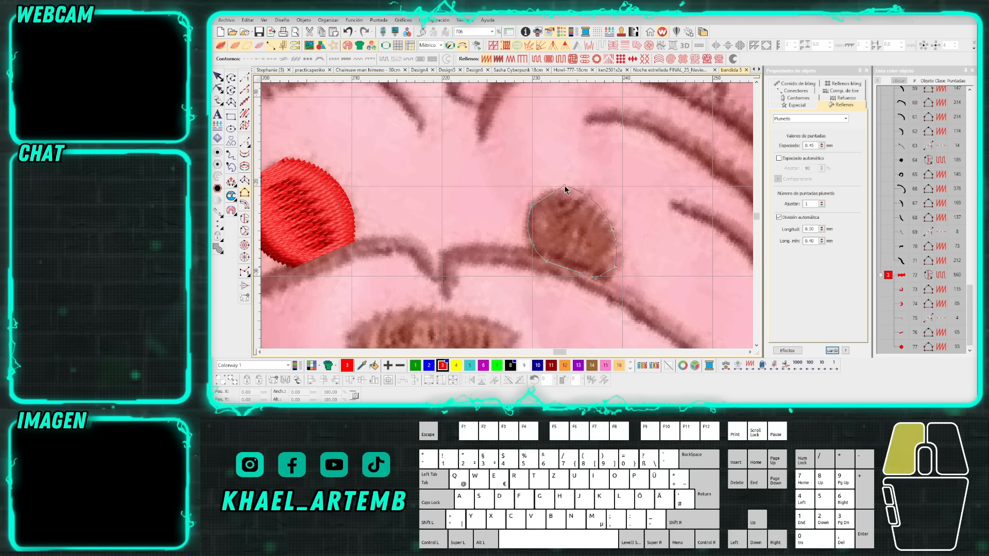
key("Return")
Digitize a narrow pointed hair strand in the middle of the forehead, below the bow, as a satin column.
scroll(505, 195, "down", 5)
scroll(507, 216, "down", 2)
scroll(552, 305, "up", 5)
left_click(530, 191)
key("Return")
left_click(559, 294)
right_click(557, 261)
left_click(531, 189)
key("Return")
scroll(507, 216, "down", 3)
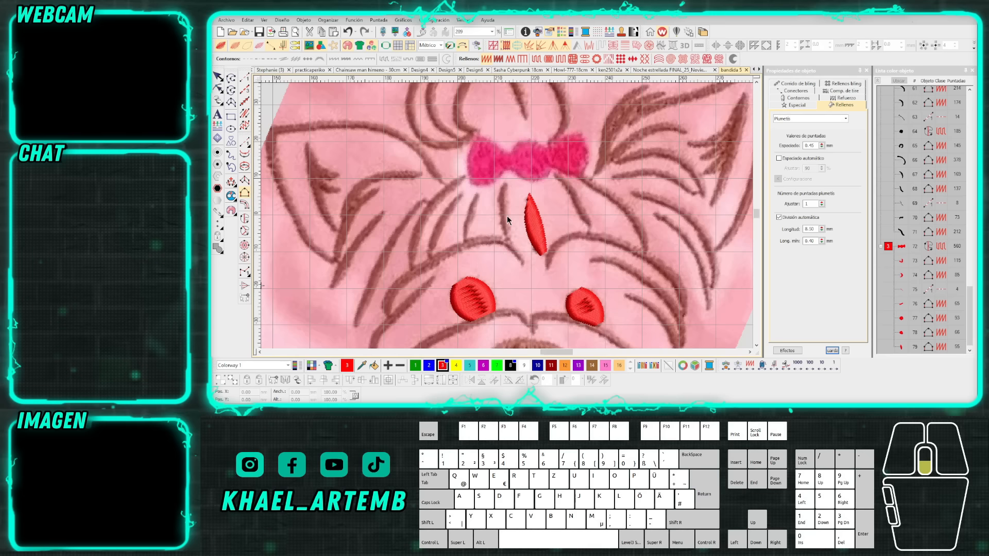
Move the left eye to the start of the stitching sequence and shift its exit point to its lower-right edge.
scroll(507, 215, "down", 2)
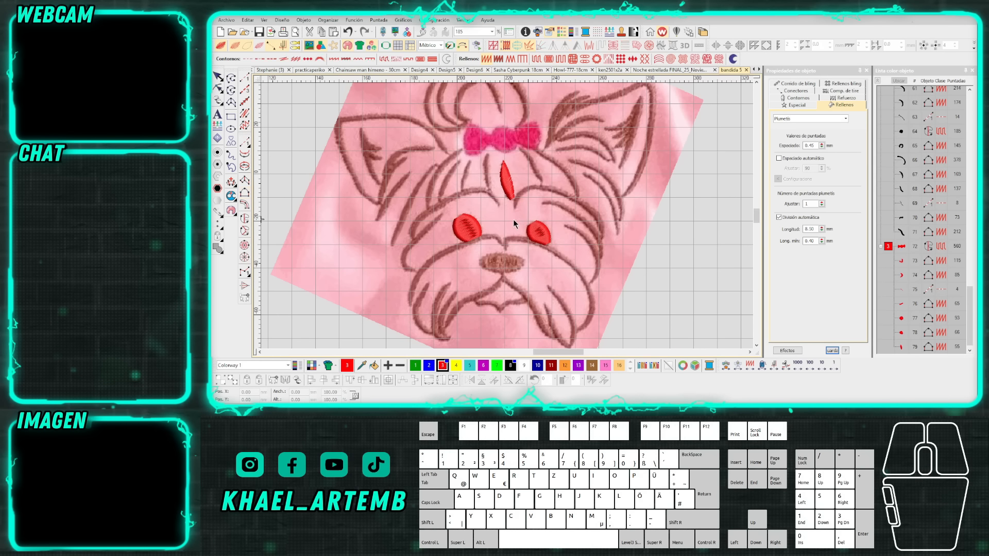
scroll(510, 218, "down", 3)
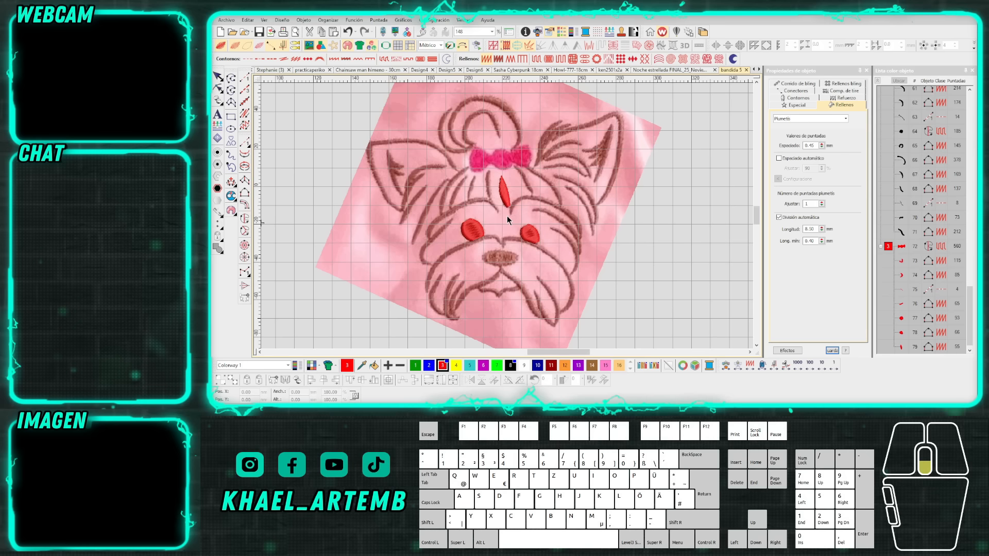
scroll(507, 216, "up", 2)
scroll(506, 220, "up", 1)
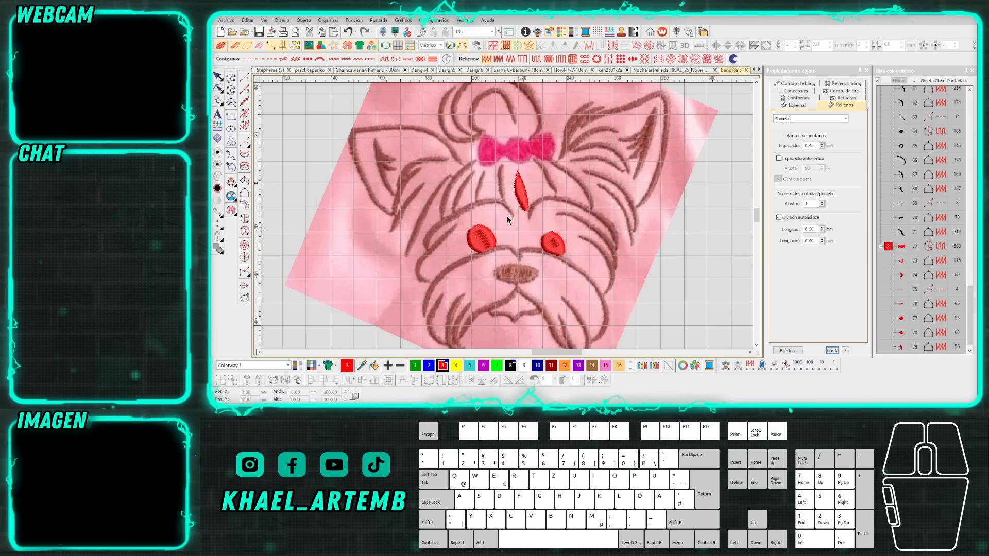
key("t")
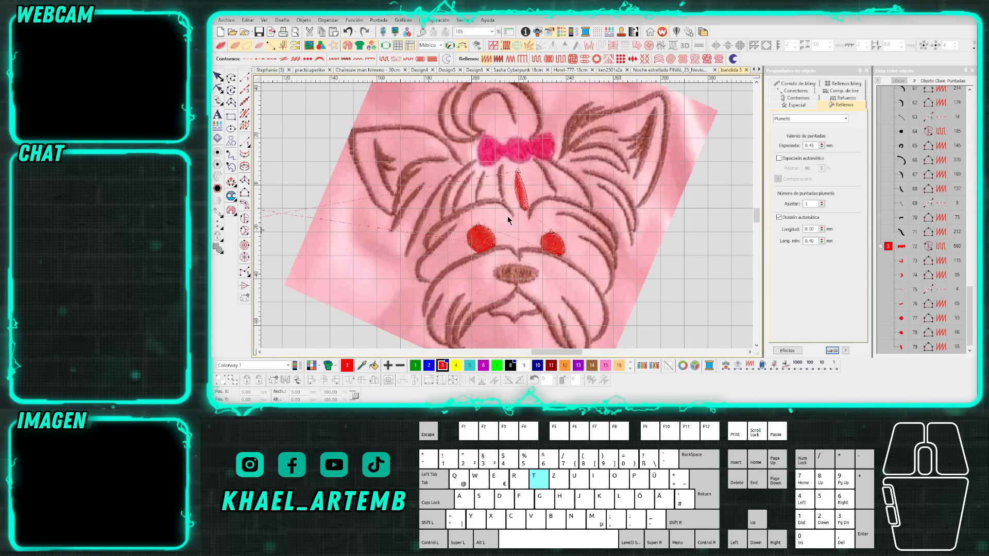
key("Home")
scroll(502, 221, "up", 3)
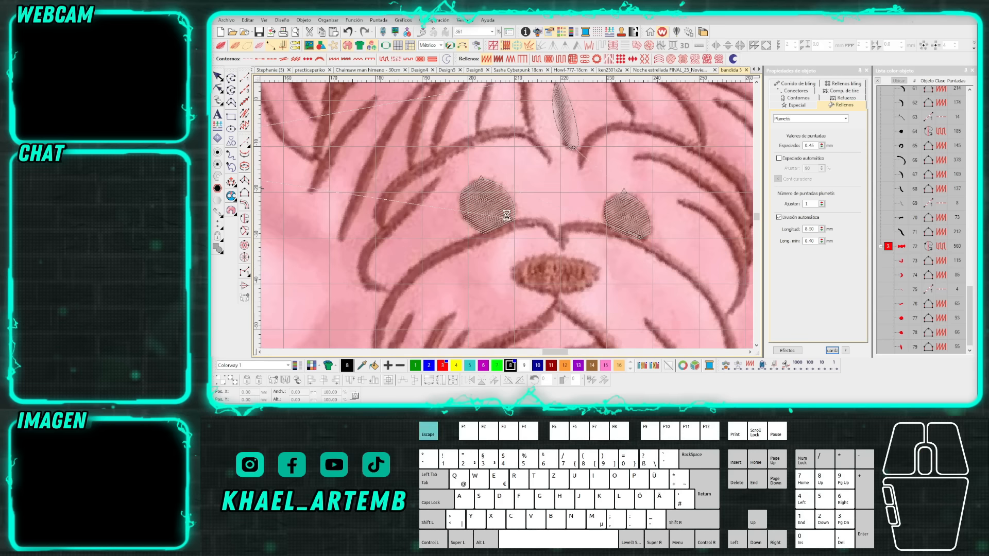
left_click(501, 208)
scroll(500, 209, "up", 2)
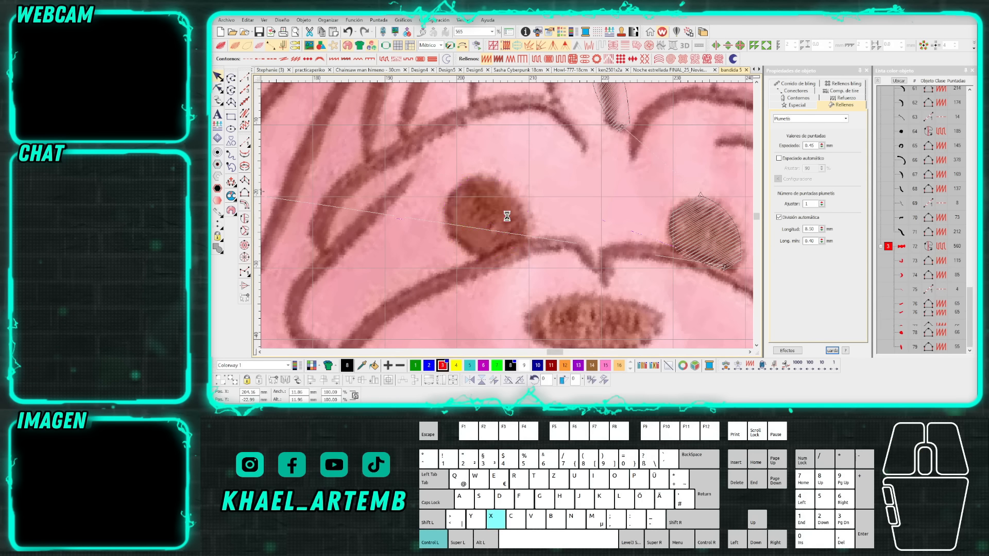
key("t")
left_click_drag(476, 175, 534, 249)
key("t")
scroll(538, 249, "up", 2)
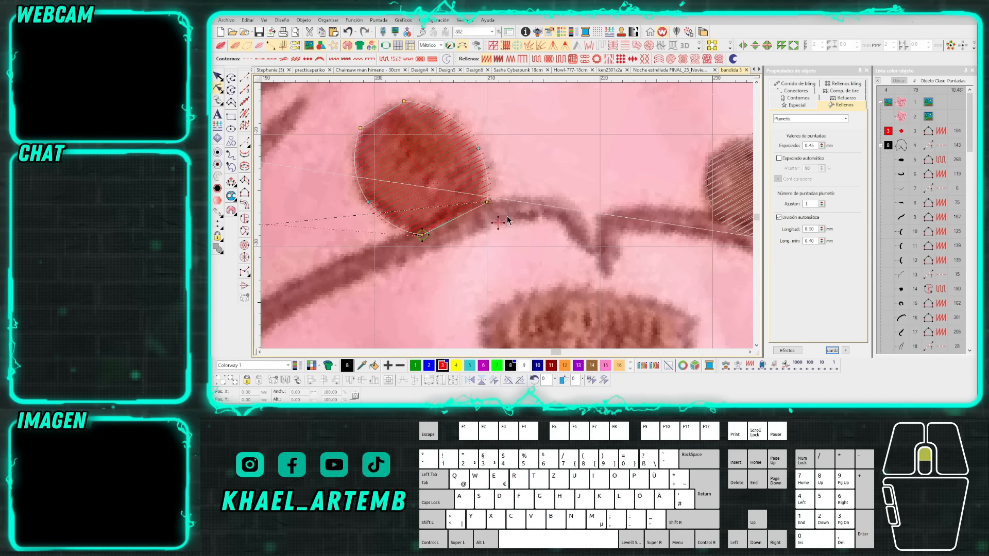
Digitize a running stitch from the left eye along the upper muzzle line and its central notch to the right eye.
key("Escape")
key("space")
left_click(466, 220)
left_click(569, 208)
left_click(602, 247)
left_click(613, 223)
left_click(691, 223)
scroll(692, 223, "down", 1)
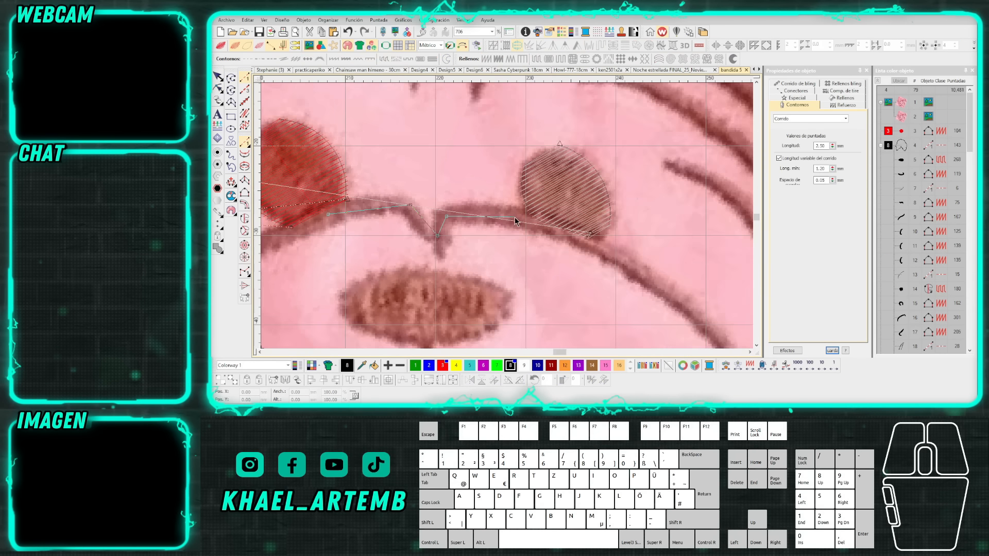
scroll(537, 217, "up", 1)
left_click(595, 242)
key("Return")
Resequence the right eye directly after the connecting running stitch by cutting and pasting it in place.
scroll(572, 207, "down", 1)
scroll(507, 215, "up", 1)
key("Escape")
left_click(510, 211)
scroll(506, 216, "down", 2)
scroll(507, 215, "up", 1)
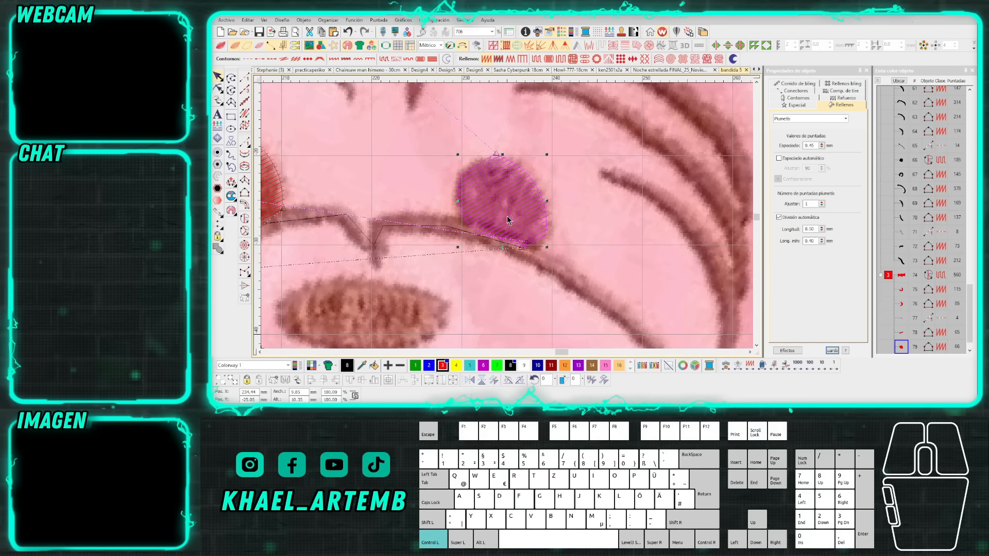
key("ctrl+x")
key("ctrl+v")
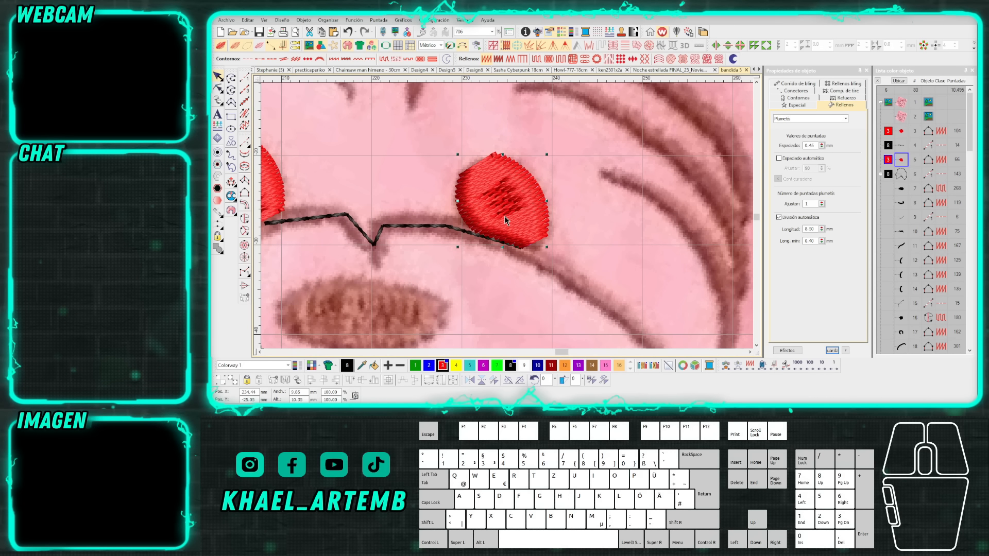
scroll(505, 215, "down", 2)
scroll(507, 220, "up", 1)
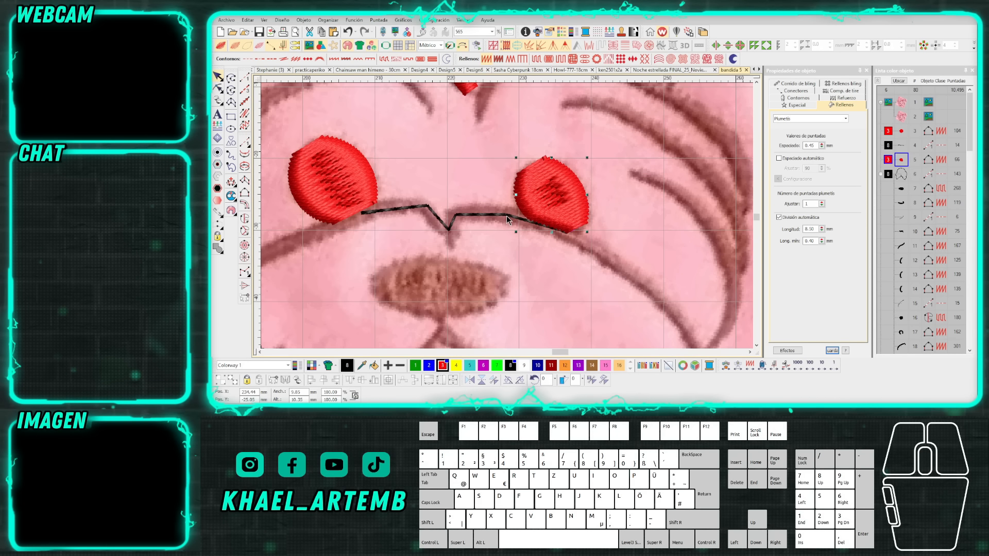
Recolour the connecting running stitch between the two eyes to red, colour 3.
key("t")
scroll(905, 223, "down", 1)
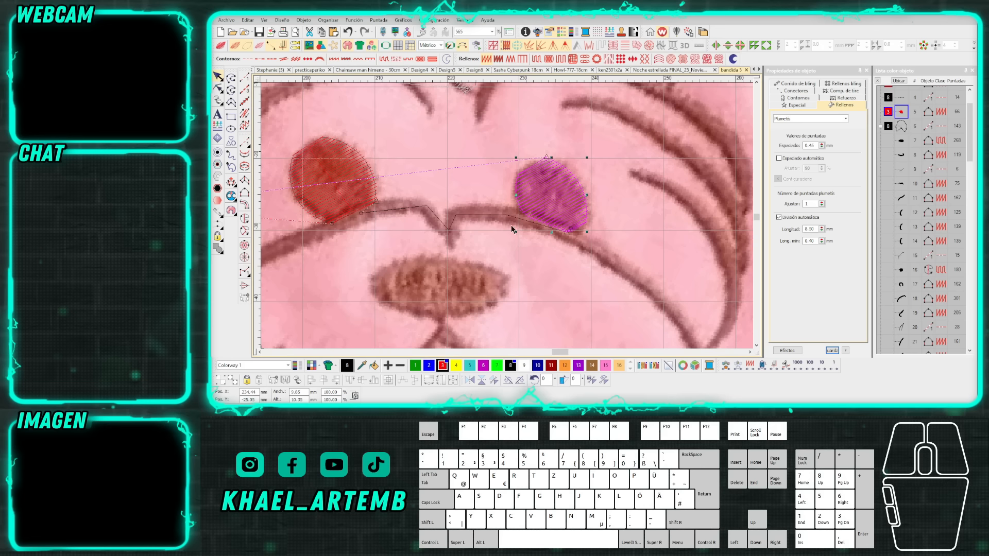
scroll(508, 221, "down", 1)
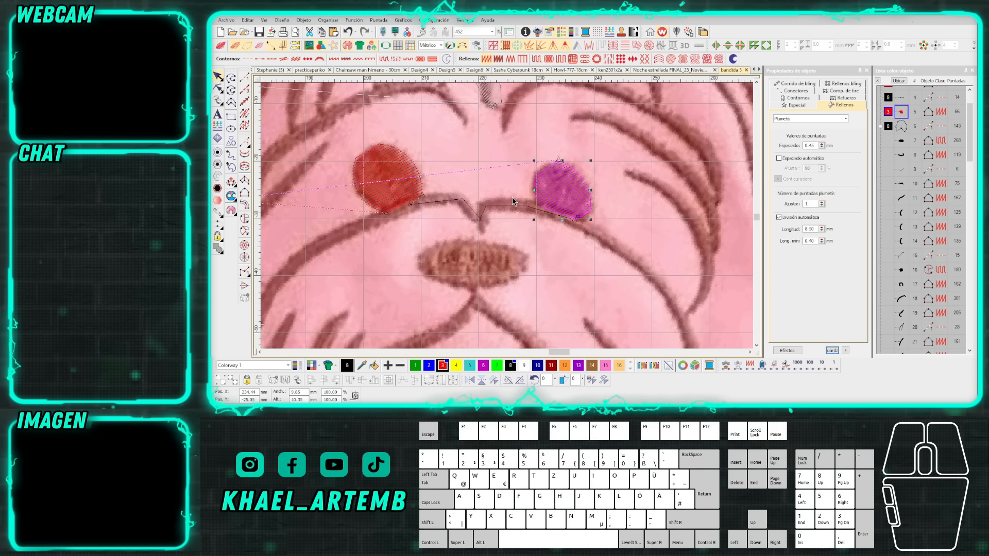
left_click(504, 206)
key("t")
scroll(507, 220, "down", 2)
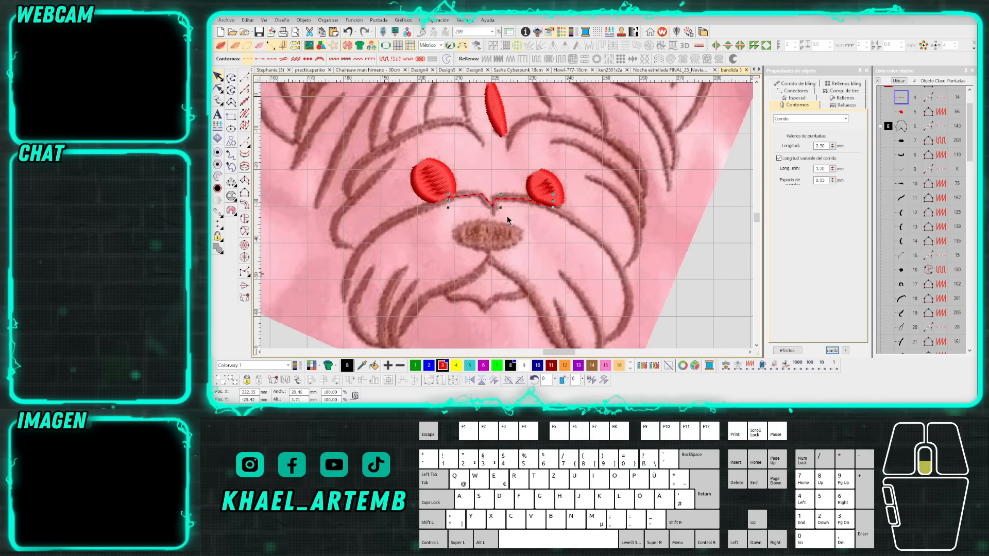
scroll(507, 216, "down", 3)
Delete the satin hair strand from the middle of the forehead.
left_click(580, 227)
scroll(507, 216, "up", 1)
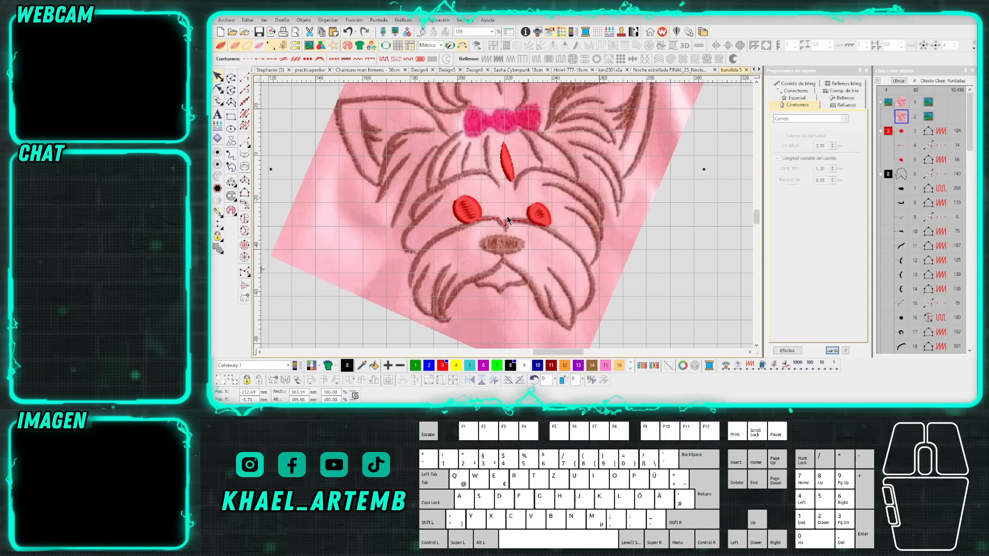
scroll(507, 216, "down", 1)
scroll(507, 218, "up", 1)
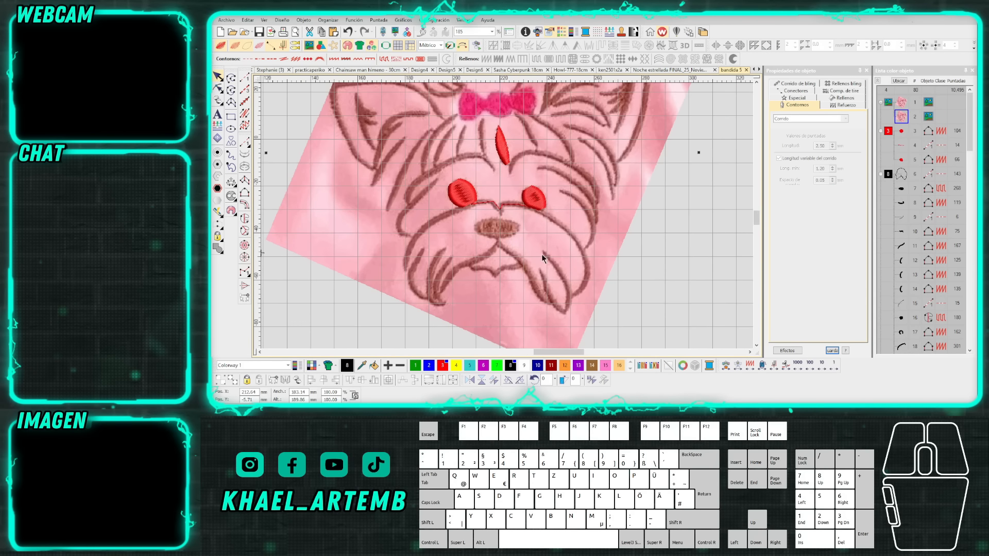
scroll(506, 216, "down", 1)
left_click(526, 208)
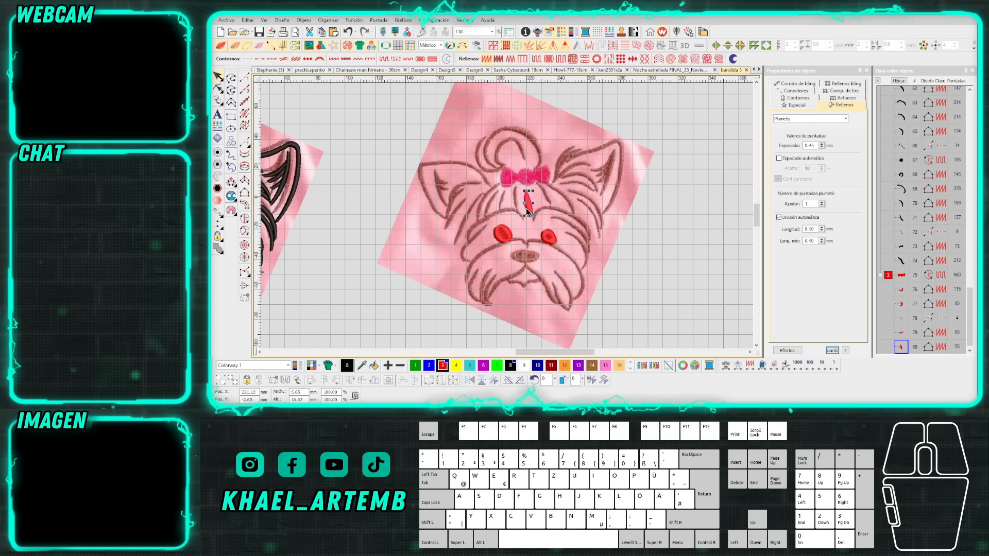
key("Delete")
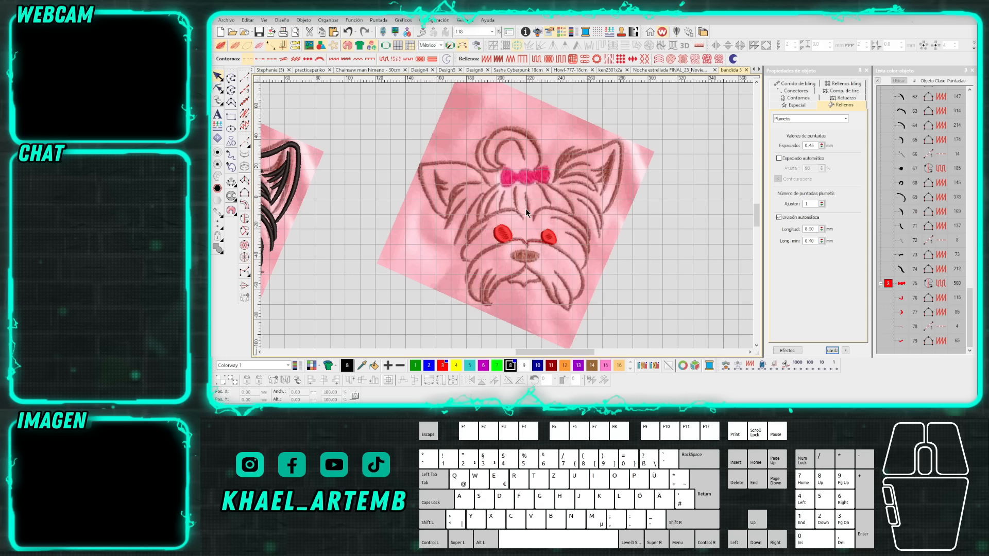
scroll(506, 215, "down", 1)
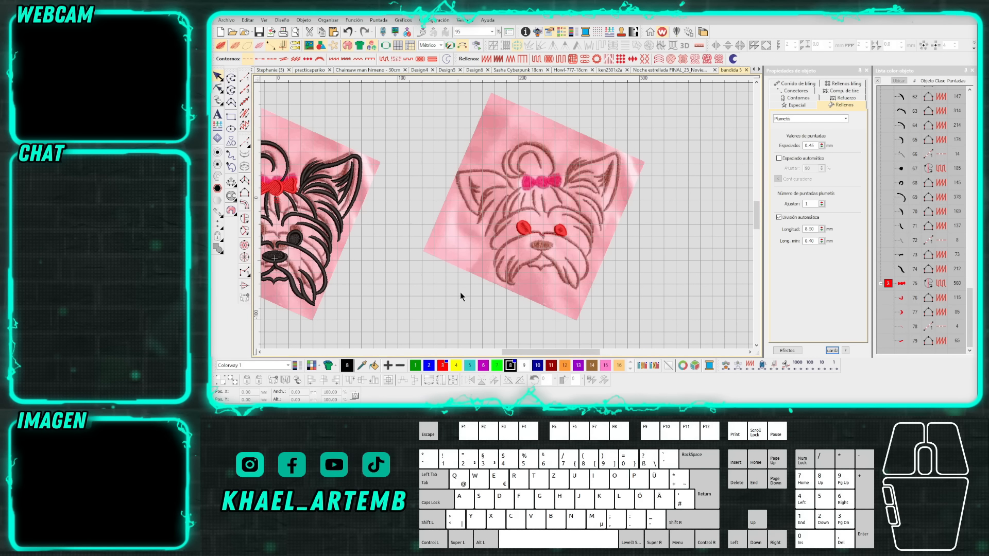
left_click(274, 258)
left_click(274, 257)
left_click(275, 257)
key("e")
key("a")
key("e")
key("b")
key("h")
key("l")
key("j")
key("o")
key("p")
key("BackSpace")
key("Return")
left_click(275, 258)
type("kaarteb")
right_click(274, 258)
key("space")
key("i")
left_click(274, 257)
key("space")
key("l")
key("v")
key("j")
scroll(507, 213, "down", 2)
scroll(507, 214, "down", 3)
scroll(507, 214, "up", 2)
scroll(507, 214, "up", 1)
middle_click(508, 214)
left_click(275, 257)
left_click(274, 258)
key("ctrl+c")
left_click(274, 257)
left_click(275, 258)
left_click(275, 258)
left_click(274, 257)
left_click(275, 258)
left_click(275, 257)
From the start of the stitching order, digitize a purple satin column, colour 13, along the muzzle line beneath the left eye.
scroll(532, 254, "down", 2)
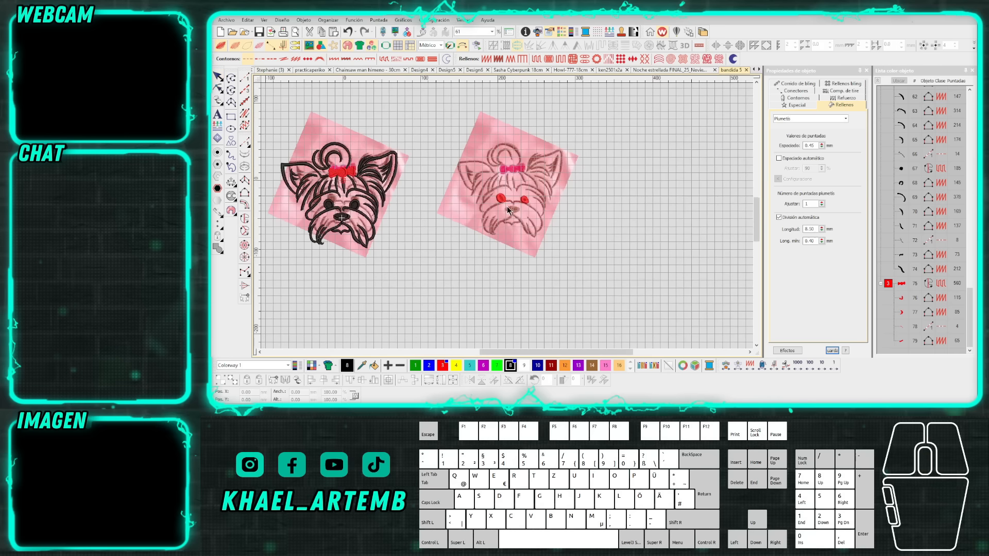
scroll(508, 209, "up", 3)
key("t")
scroll(507, 215, "down", 2)
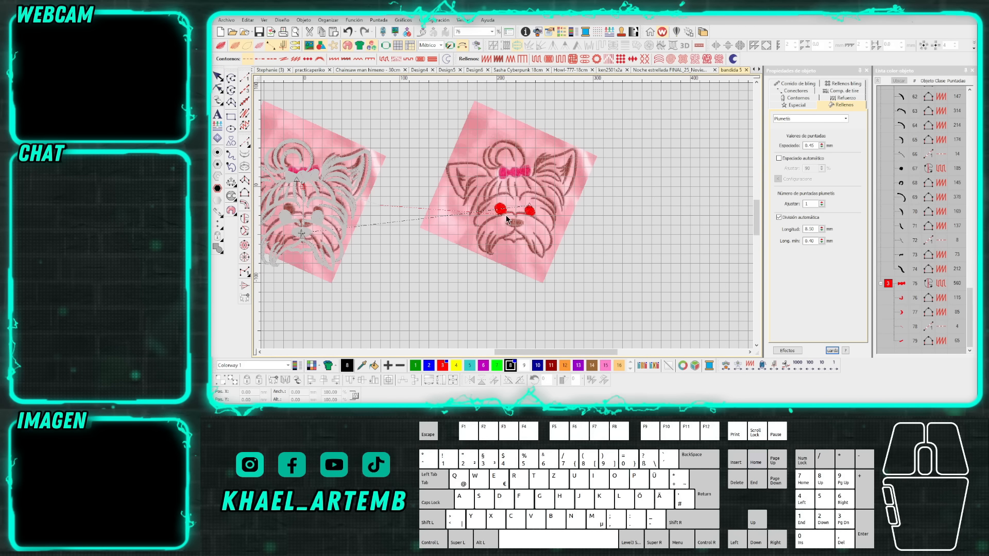
key("Page_Up")
scroll(909, 203, "up", 20)
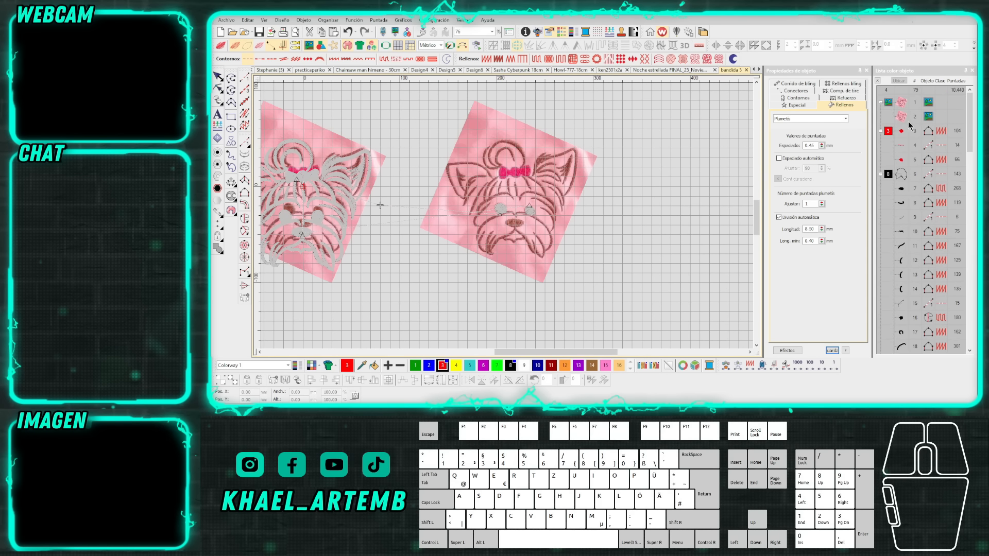
scroll(506, 215, "up", 7)
key("F5")
left_click(578, 365)
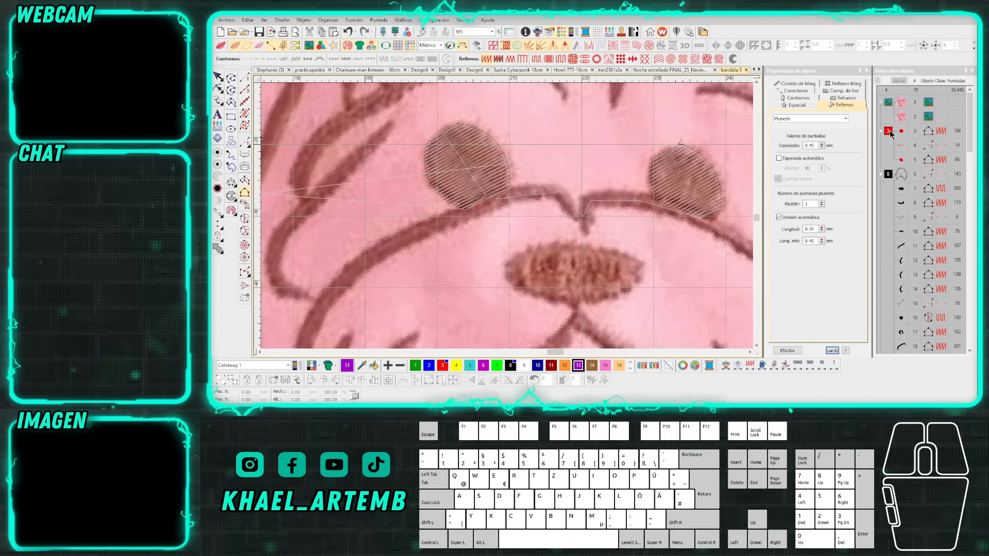
right_click(484, 213)
left_click(526, 201)
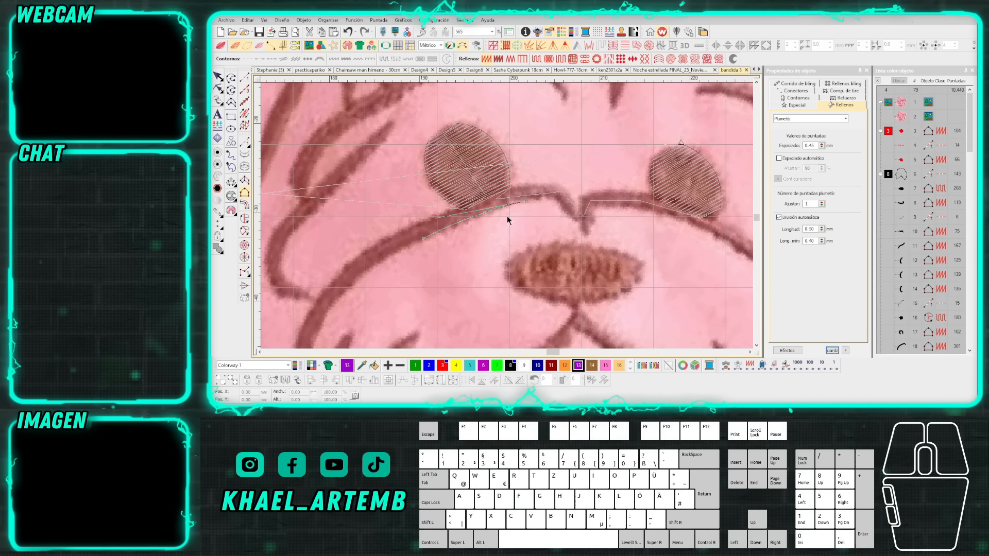
key("Return")
scroll(436, 218, "up", 1)
left_click(479, 224)
right_click(562, 196)
left_click(613, 173)
key("Return")
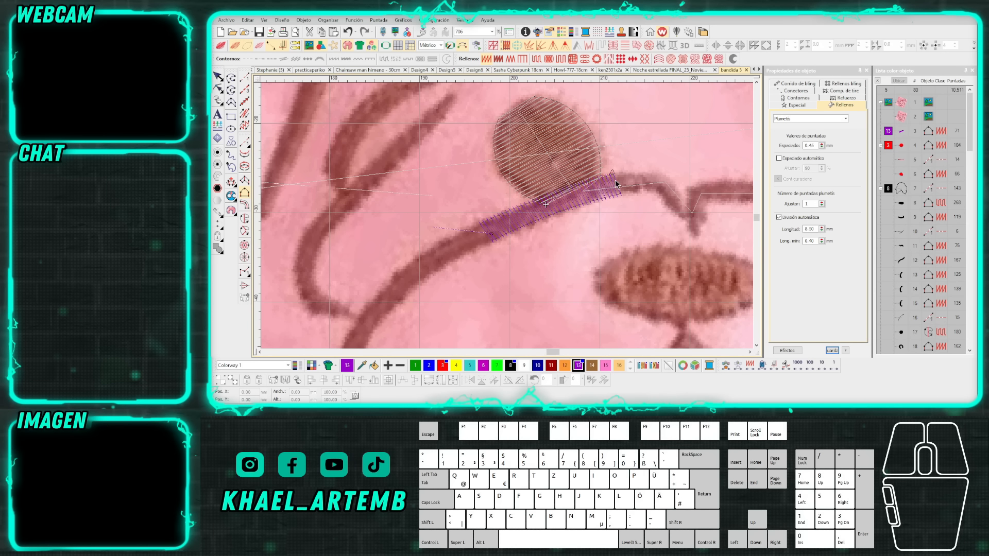
Resequence the left eye directly after the purple satin column by cutting and pasting it in place.
left_click(601, 168)
key("ctrl+x")
key("ctrl+v")
key("h")
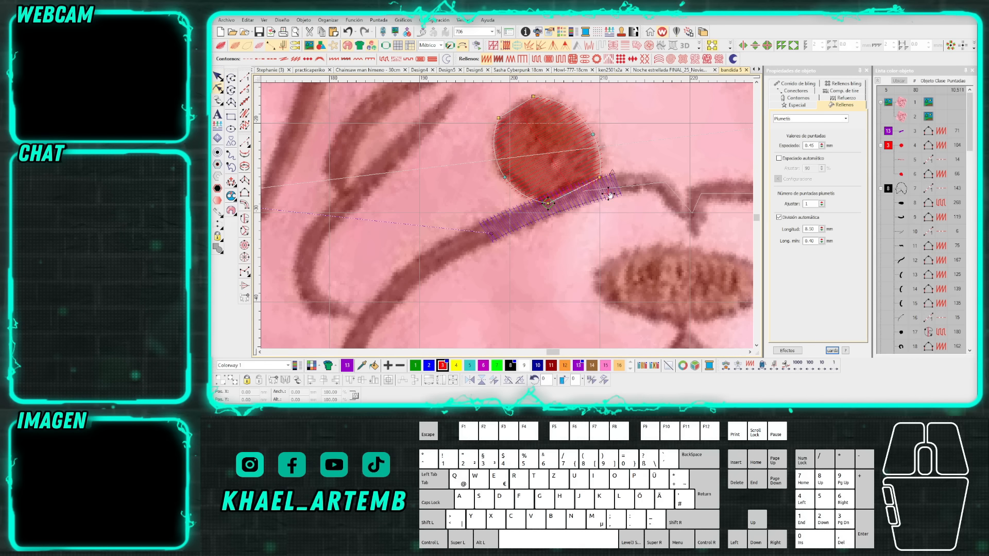
Digitize a running stitch from the base of the left eye along the muzzle line, past the satin column's outer end.
key("Escape")
key("F8")
left_click(552, 205)
left_click(461, 241)
scroll(470, 246, "down", 1)
scroll(507, 217, "up", 1)
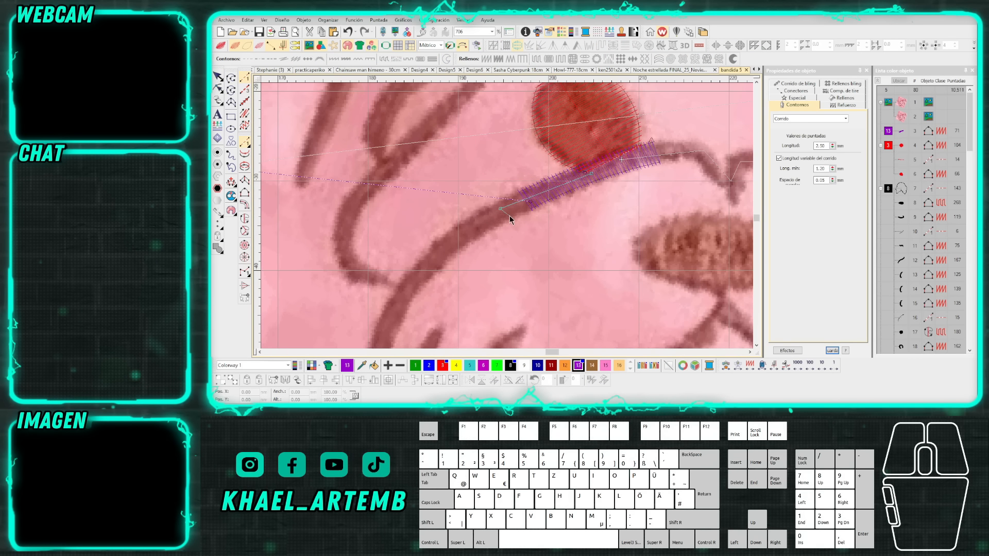
key("Return")
Digitize a curved satin column across the outer end of the running stitch and recolour the left eye purple, colour 13.
key("F5")
left_click(512, 169)
left_click(487, 186)
right_click(492, 213)
left_click(528, 253)
right_click(519, 196)
left_click(519, 201)
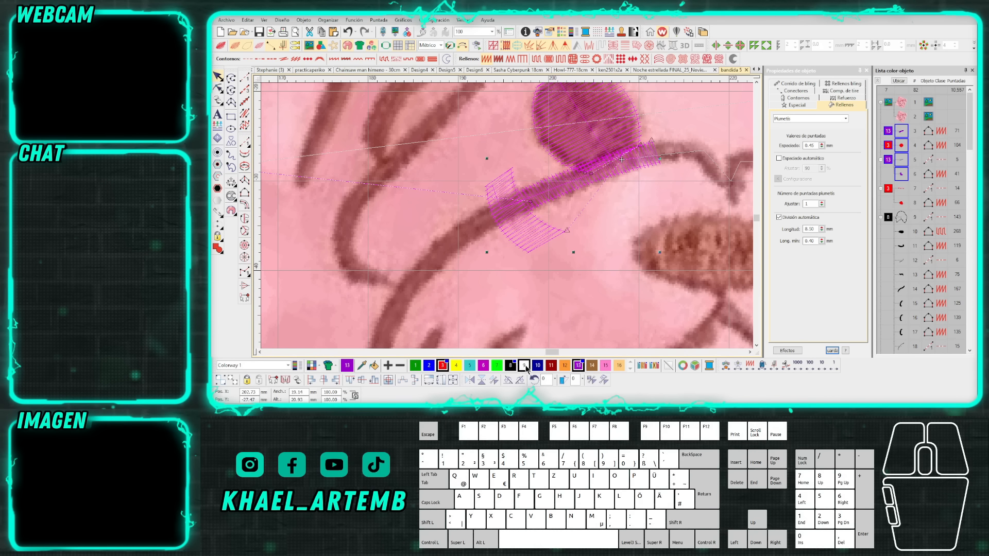
left_click(577, 365)
scroll(551, 206, "down", 8)
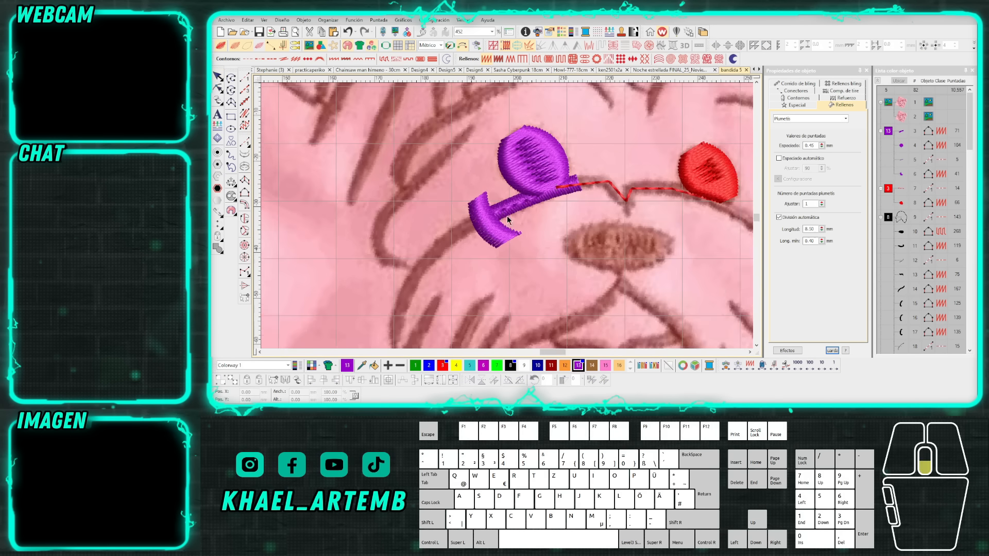
left_click_drag(507, 219, 495, 177)
key("ctrl+z")
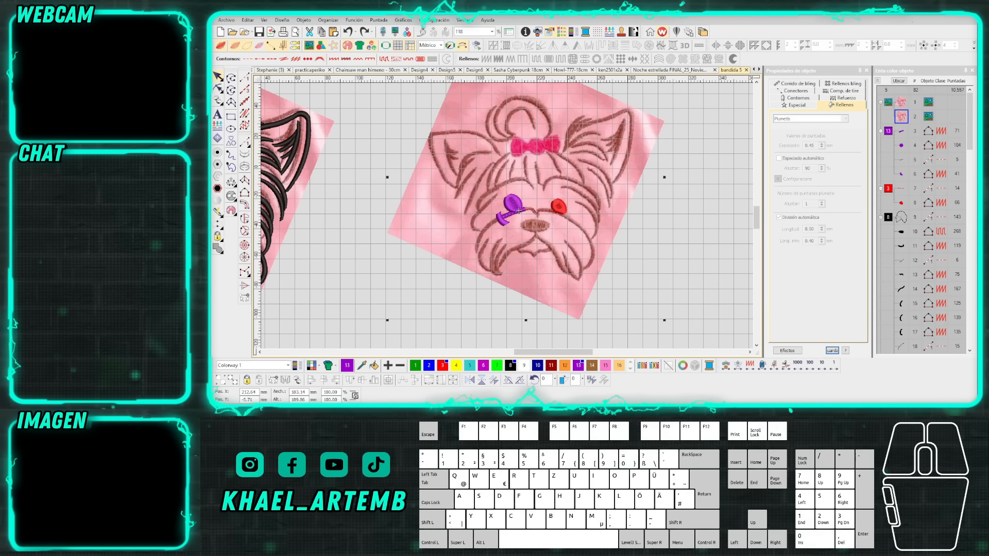
left_click(519, 210)
key("ctrl+c")
key("ctrl+v")
key("ctrl+v")
left_click(519, 210)
left_click(519, 211)
left_click(519, 211)
scroll(479, 217, "down", 2)
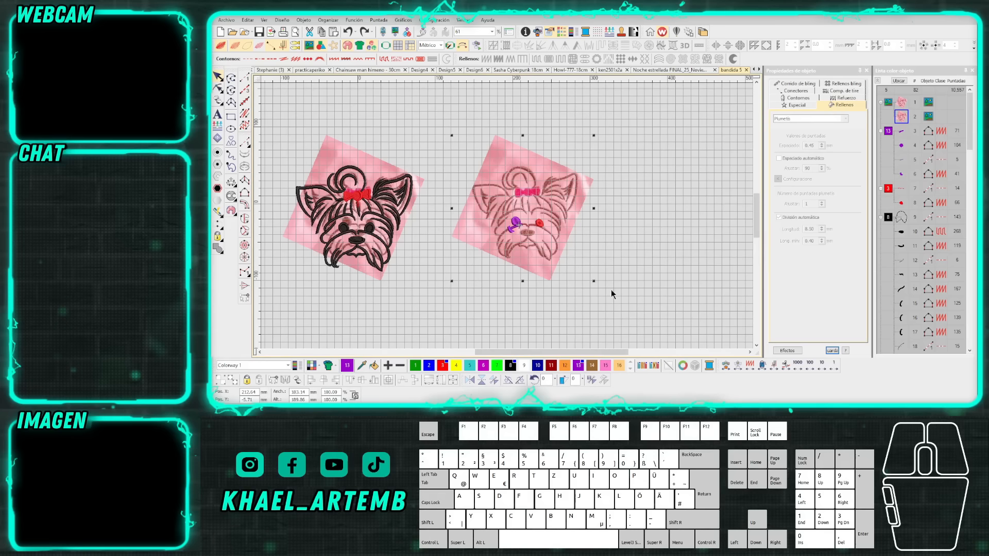
Select the second dog image with its eye and muzzle objects and examine how they connect across the face.
left_click_drag(640, 295, 434, 113)
scroll(506, 215, "up", 3)
scroll(506, 213, "down", 2)
scroll(498, 214, "up", 1)
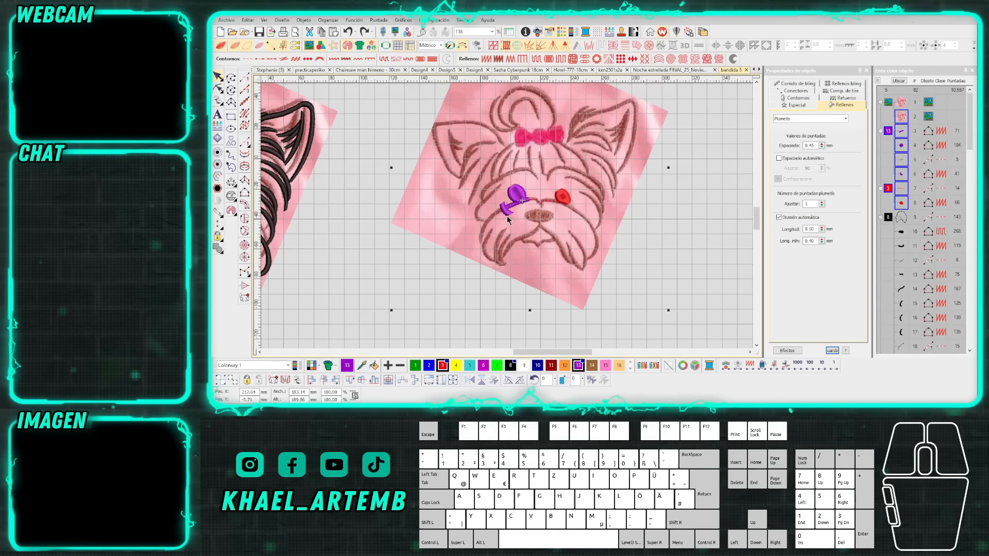
scroll(508, 215, "up", 1)
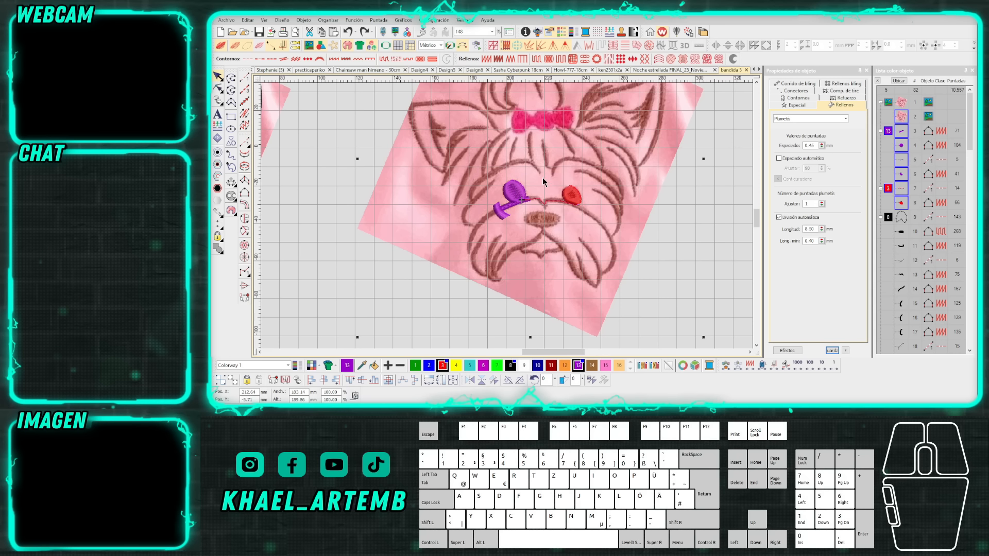
scroll(506, 213, "down", 1)
scroll(506, 212, "up", 1)
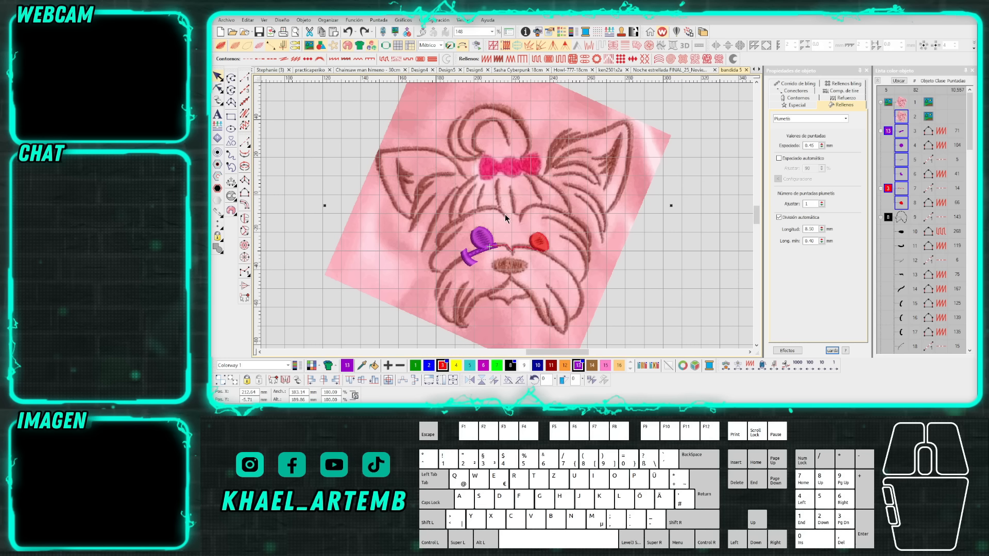
scroll(508, 219, "up", 1)
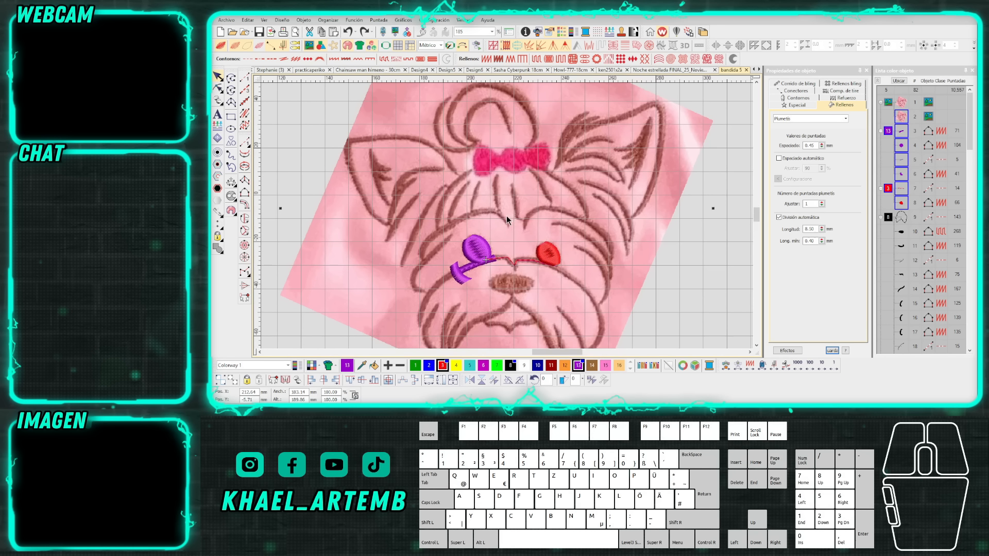
scroll(507, 219, "down", 2)
Digitize a purple satin column along the muzzle line from the central notch beneath the right eye and down the cheek.
scroll(542, 255, "up", 6)
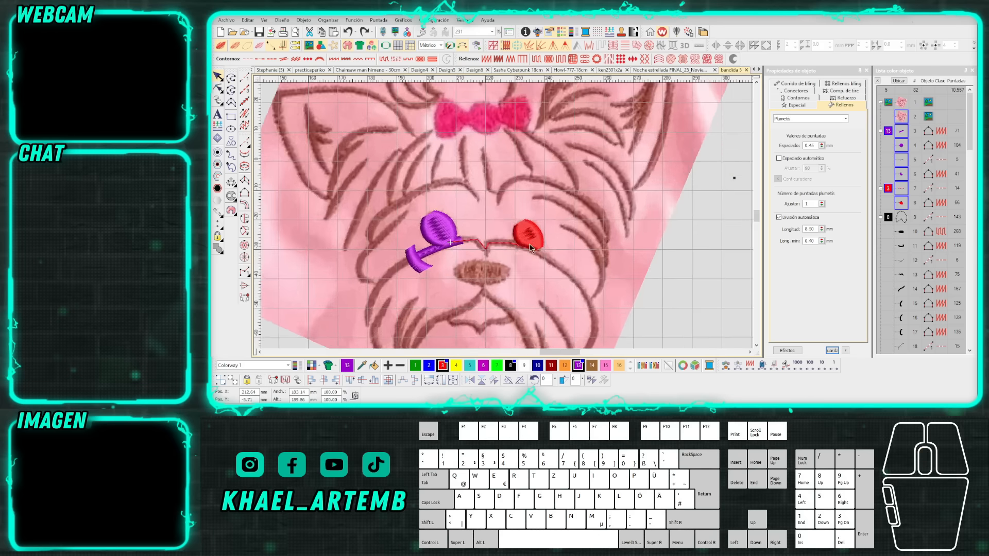
key("F5")
left_click(438, 191)
right_click(507, 207)
left_click(612, 306)
key("Return")
left_click(446, 176)
right_click(531, 204)
key("Return")
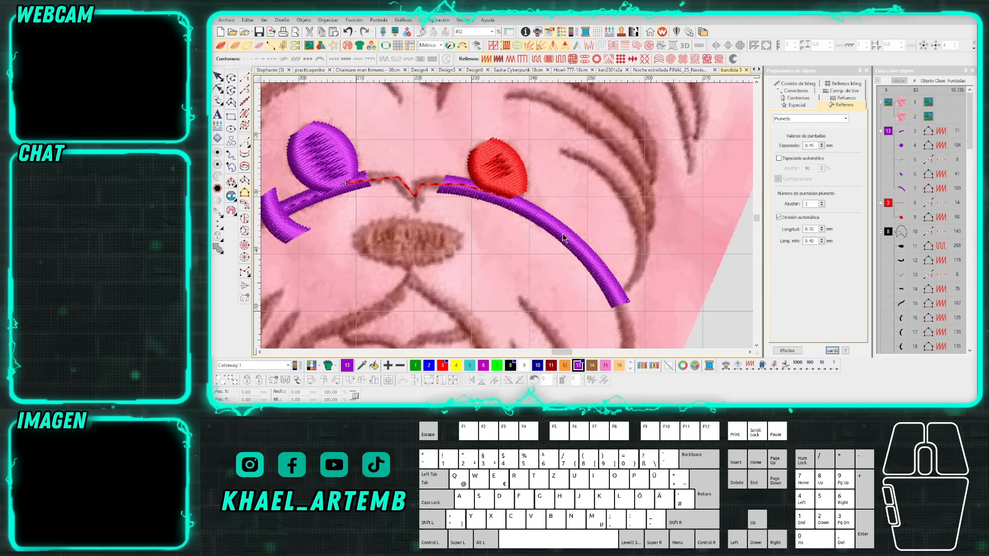
Digitize a running stitch along the satin column beneath the right eye to the column's lower end.
scroll(620, 288, "up", 2)
scroll(482, 208, "down", 3)
scroll(474, 211, "up", 4)
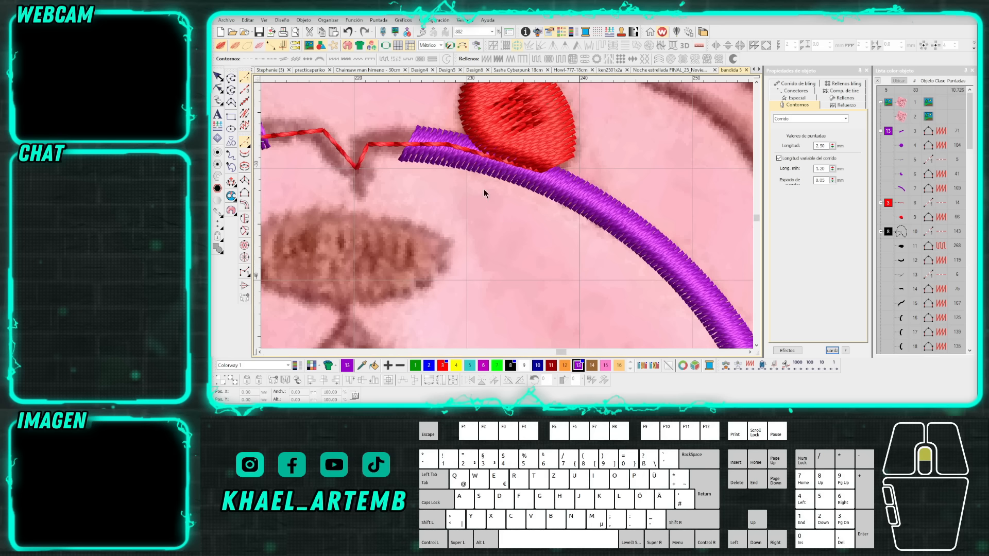
right_click(647, 244)
scroll(700, 283, "down", 1)
scroll(510, 219, "up", 1)
right_click(516, 225)
scroll(502, 213, "down", 2)
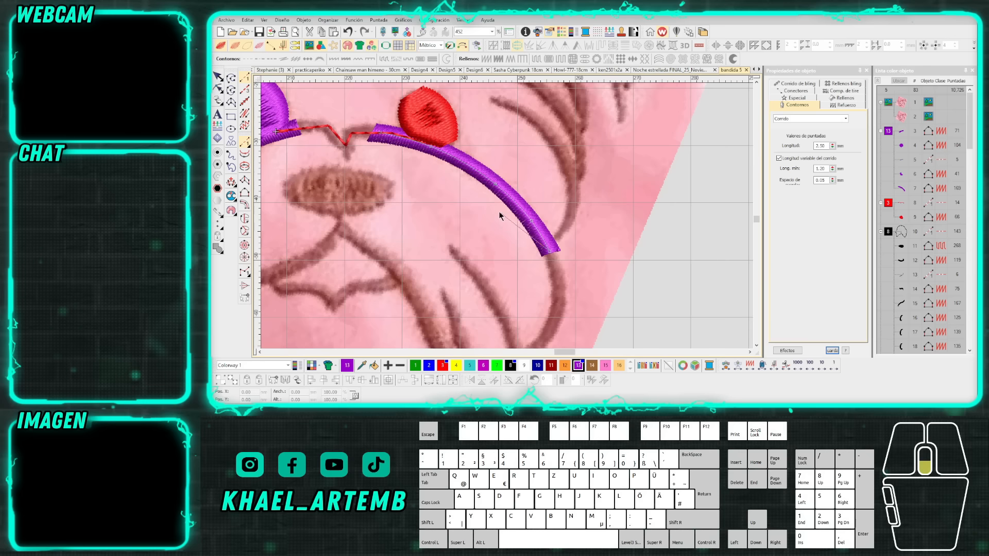
key("Return")
Digitize a running stitch from the satin column's lower end down the cheek line to the beard strand.
scroll(491, 196, "up", 2)
left_click_drag(513, 197, 514, 195)
scroll(559, 222, "down", 2)
key("Escape")
scroll(530, 258, "down", 1)
scroll(515, 237, "up", 2)
key("space")
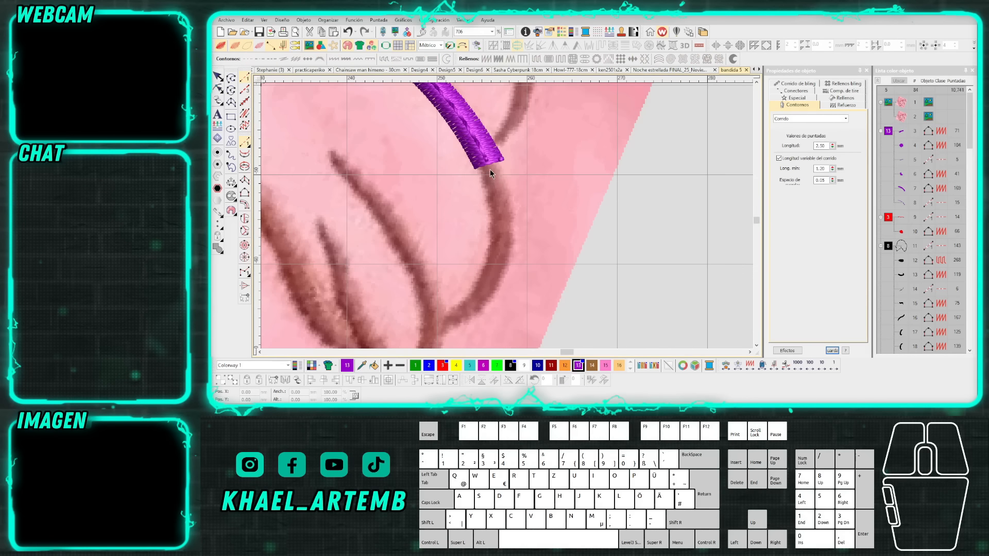
left_click(490, 171)
right_click(502, 227)
right_click(482, 289)
left_click(454, 312)
key("Return")
Digitize a purple satin column over the cheek running stitch, from the beard strand back up to the muzzle column.
scroll(462, 296, "up", 1)
key("F5")
left_click(479, 237)
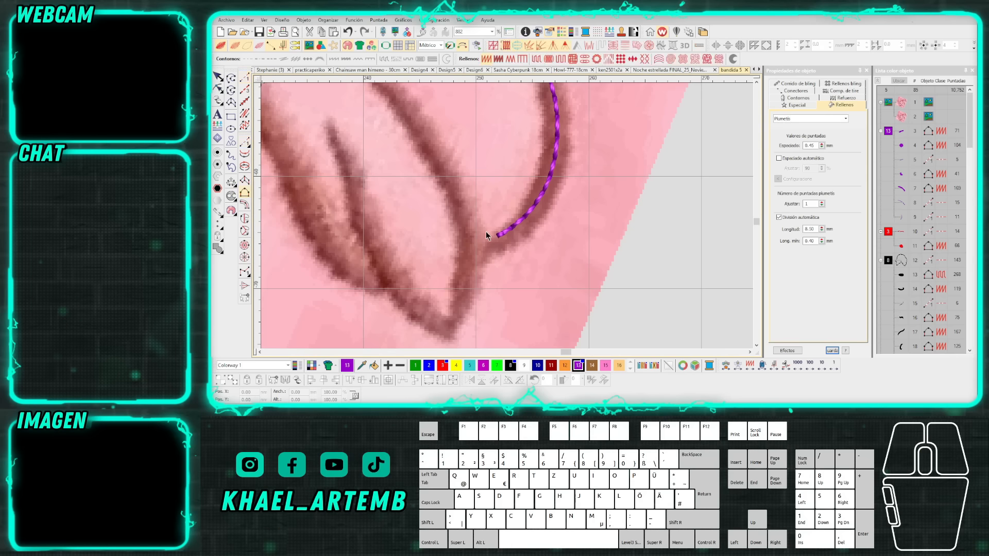
right_click(542, 155)
left_click_drag(542, 156, 524, 221)
right_click(524, 168)
left_click(507, 111)
key("Return")
left_click(467, 320)
right_click(525, 282)
right_click(549, 225)
right_click(552, 220)
left_click(535, 118)
key("Return")
Check the new cheek column's stitches and shape points in both the stitch-line and realistic views.
key("t")
scroll(540, 173, "down", 1)
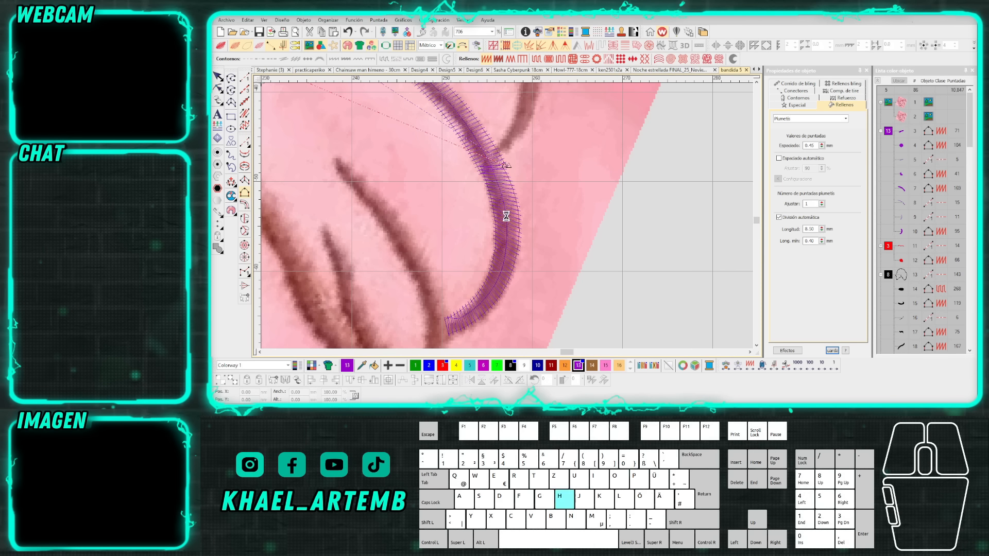
key("h")
scroll(501, 217, "up", 1)
key("t")
left_click(500, 210)
scroll(506, 215, "down", 3)
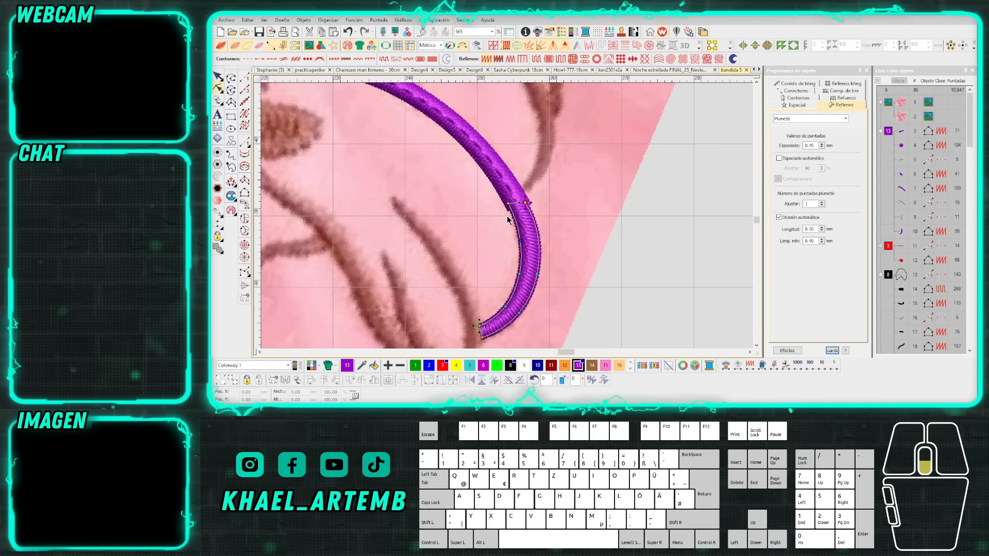
Compare the partly digitized dog head with the finished black one, viewing both as a whole.
scroll(502, 220, "down", 2)
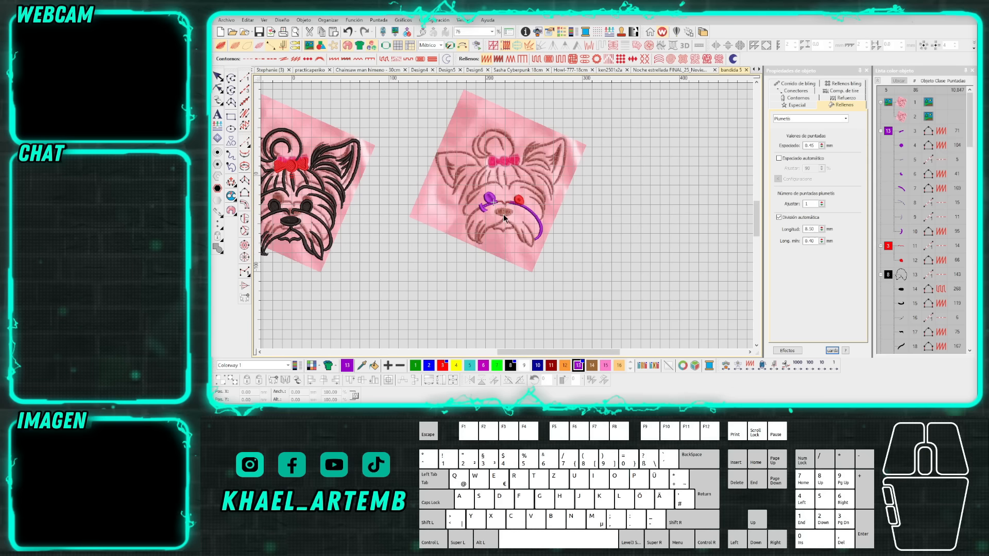
scroll(465, 215, "up", 2)
scroll(508, 219, "down", 2)
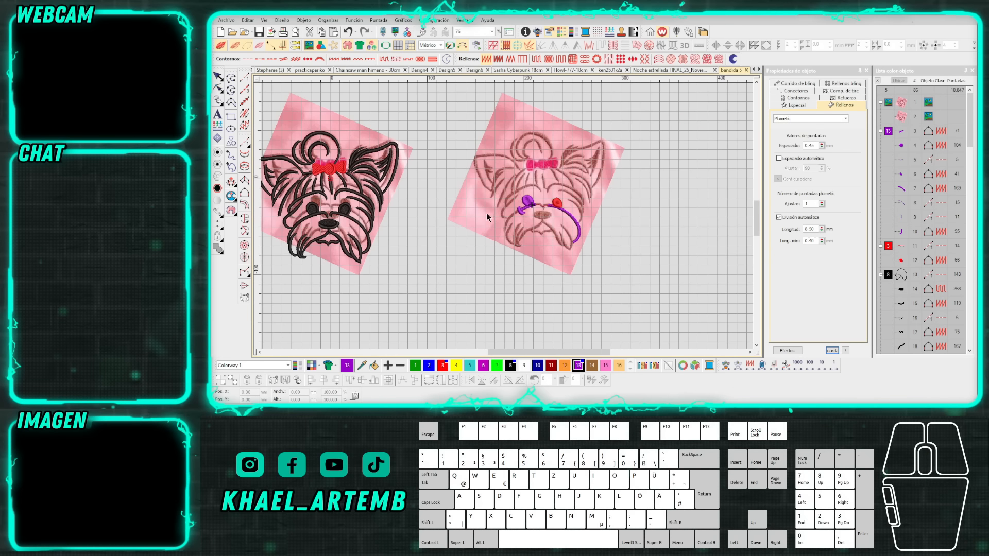
scroll(508, 221, "up", 1)
scroll(508, 220, "up", 1)
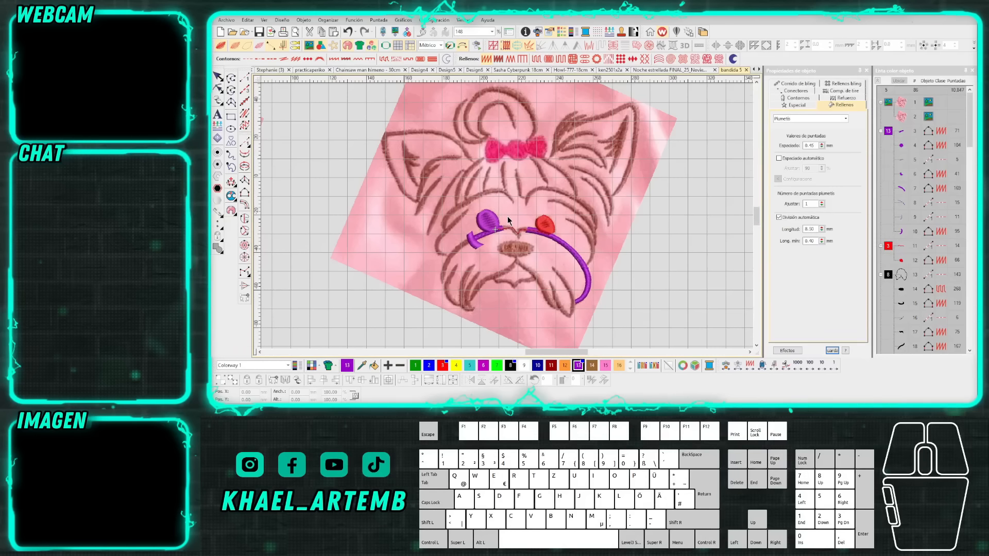
scroll(503, 215, "down", 2)
scroll(506, 216, "up", 2)
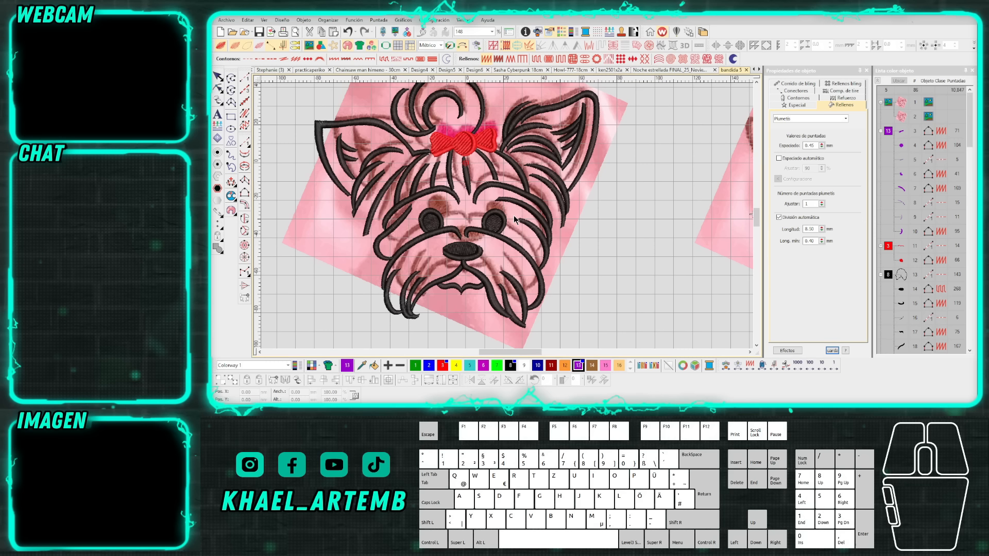
left_click(608, 233)
key("0")
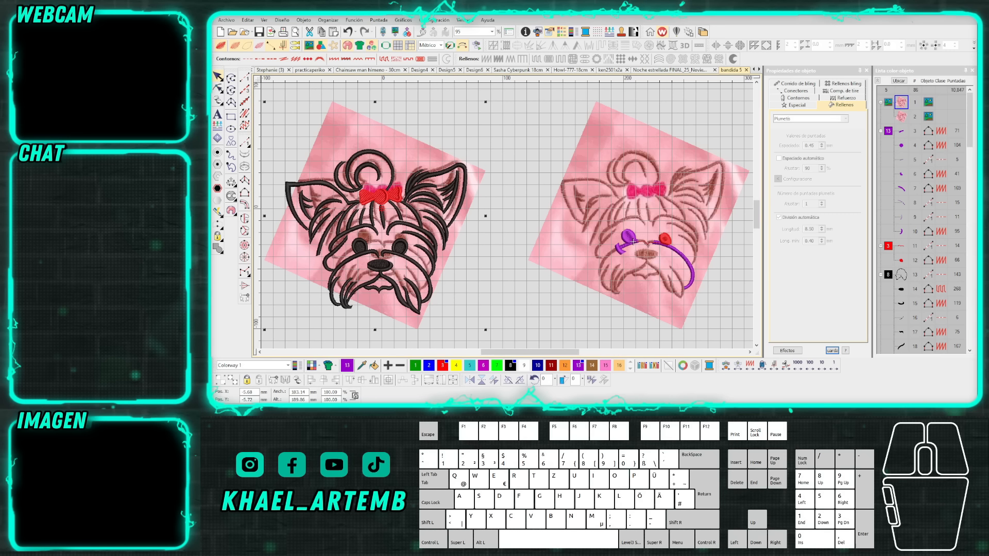
left_click(556, 328)
Switch to the David skull 30cm design and examine the running-stitch shading lines on the neck.
scroll(493, 237, "up", 2)
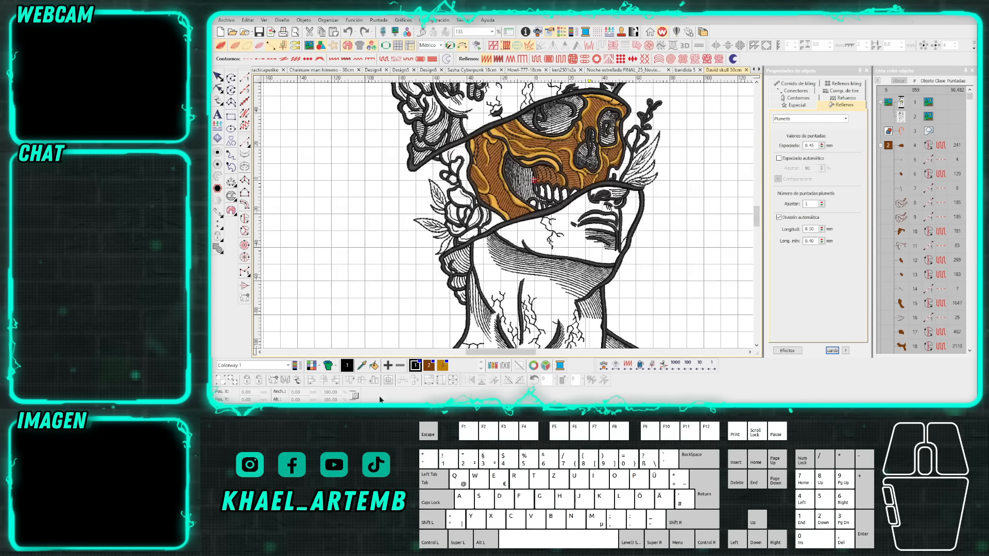
scroll(587, 306, "up", 4)
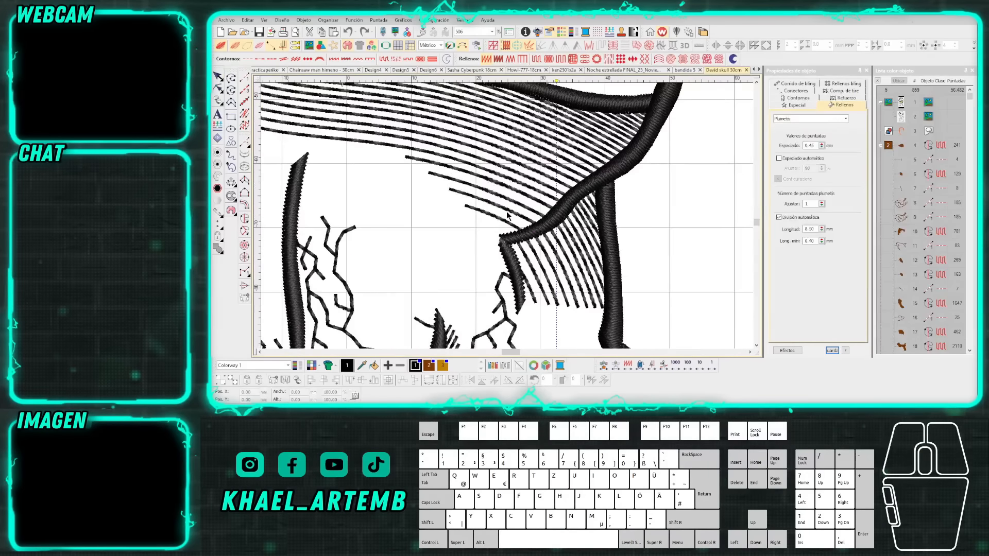
left_click(507, 215)
scroll(507, 215, "down", 2)
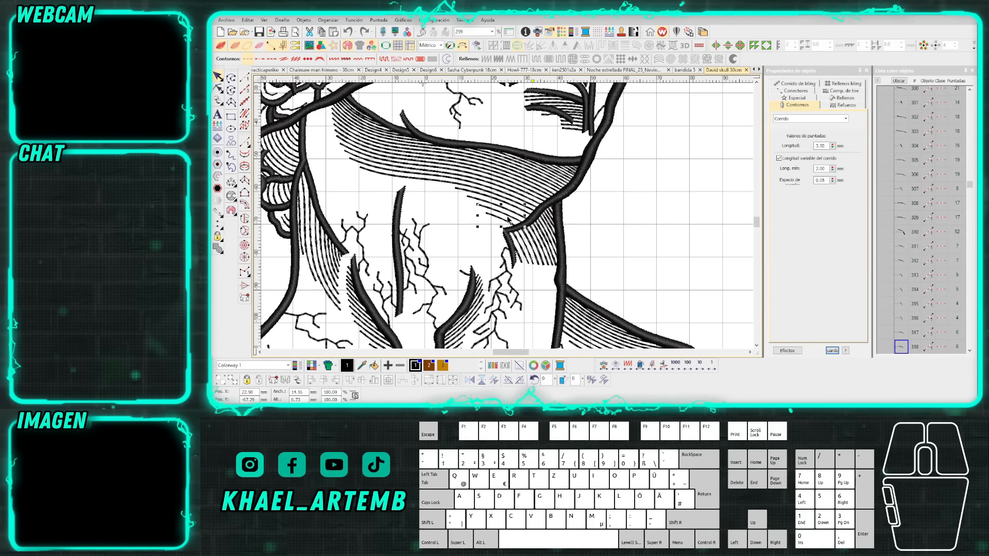
scroll(508, 221, "down", 2)
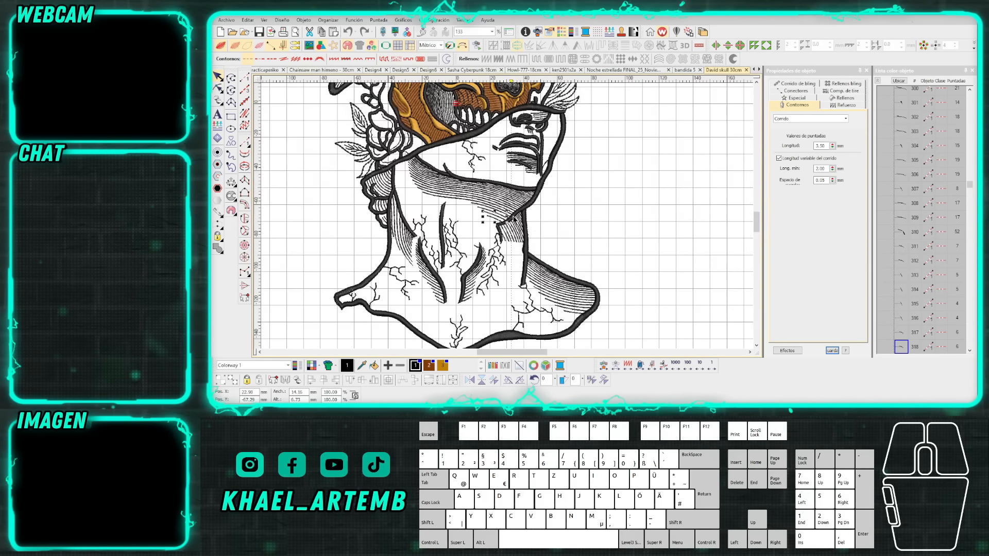
Digitize a closed satin-filled shape around the running-stitch shading beneath the jaw.
left_click(554, 228)
scroll(509, 221, "up", 1)
left_click(244, 193)
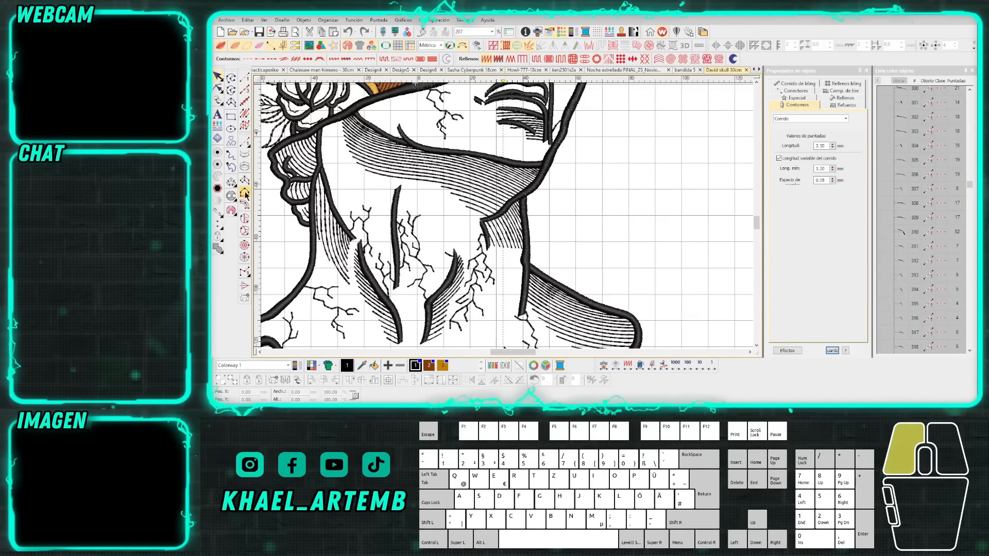
scroll(407, 193, "up", 2)
scroll(561, 221, "down", 2)
scroll(517, 209, "up", 2)
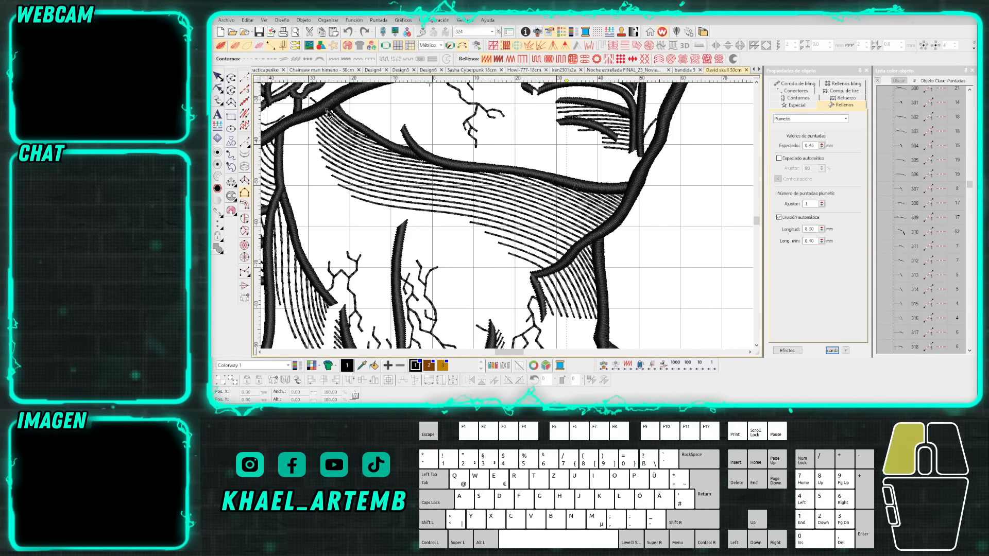
left_click(326, 110)
right_click(327, 145)
right_click(357, 190)
right_click(417, 212)
right_click(467, 221)
right_click(502, 241)
left_click(524, 273)
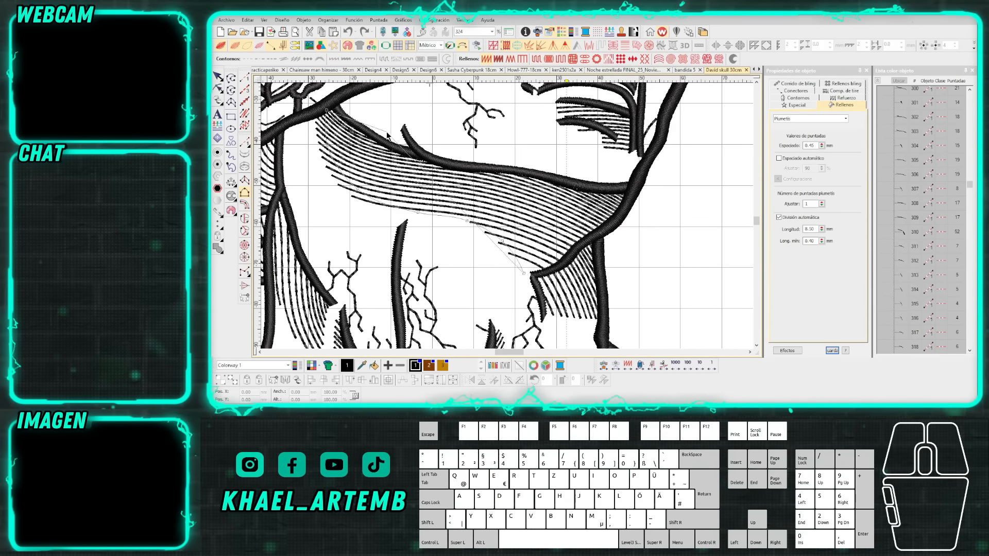
left_click(620, 195)
right_click(617, 215)
right_click(594, 236)
right_click(573, 252)
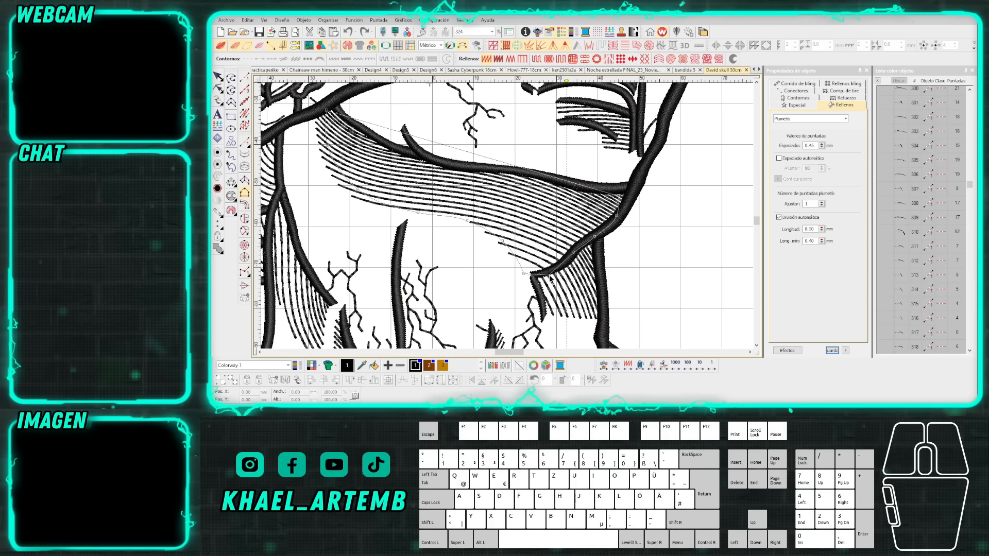
left_click(553, 274)
key("Return")
key("Escape")
Move the satin shape beside the neck to compare it with the shading lines, and delete it.
left_click_drag(544, 235, 600, 193)
scroll(554, 230, "down", 3)
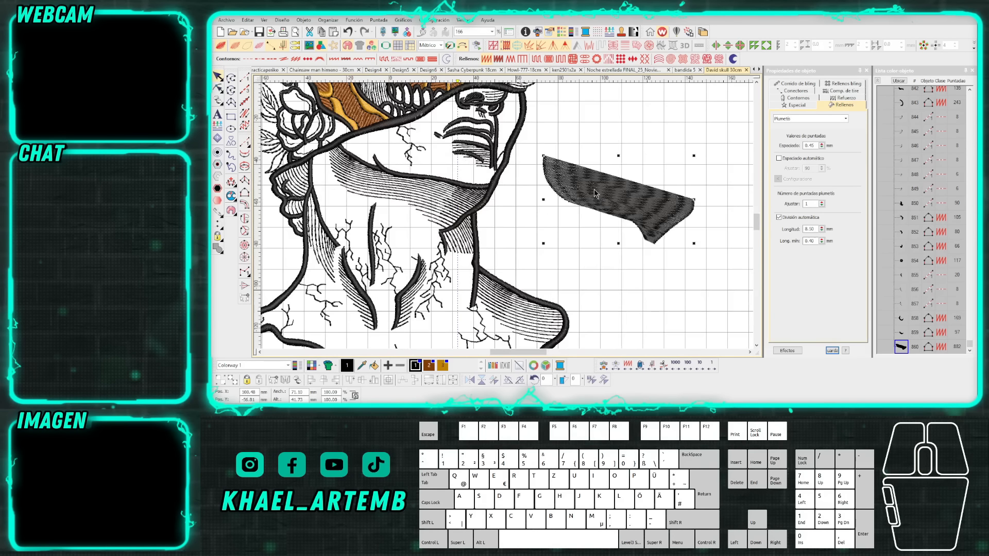
scroll(600, 193, "up", 1)
scroll(486, 229, "down", 2)
scroll(506, 225, "up", 5)
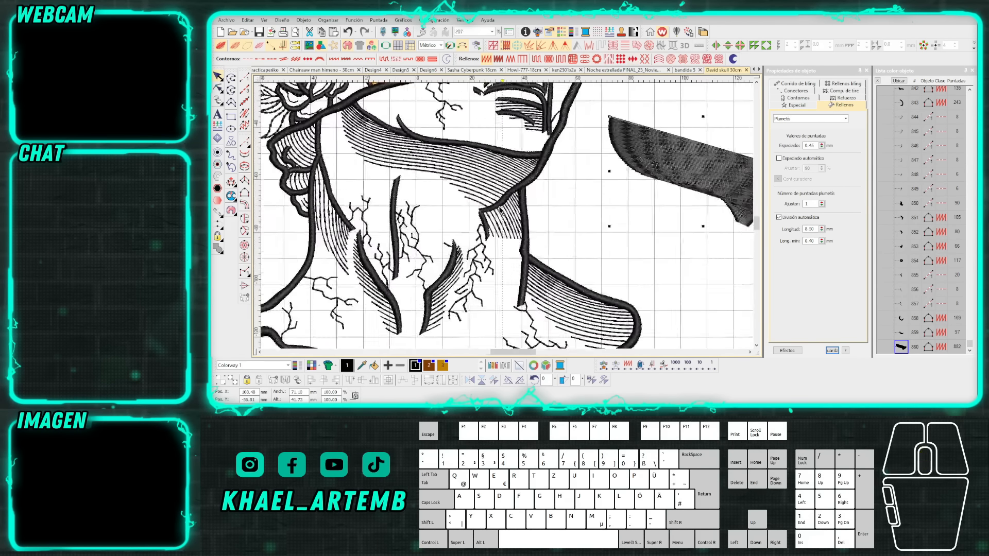
scroll(505, 225, "up", 2)
Digitize a gold running-stitch line just under the lowest shading line at the corner of the jaw.
left_click(243, 77)
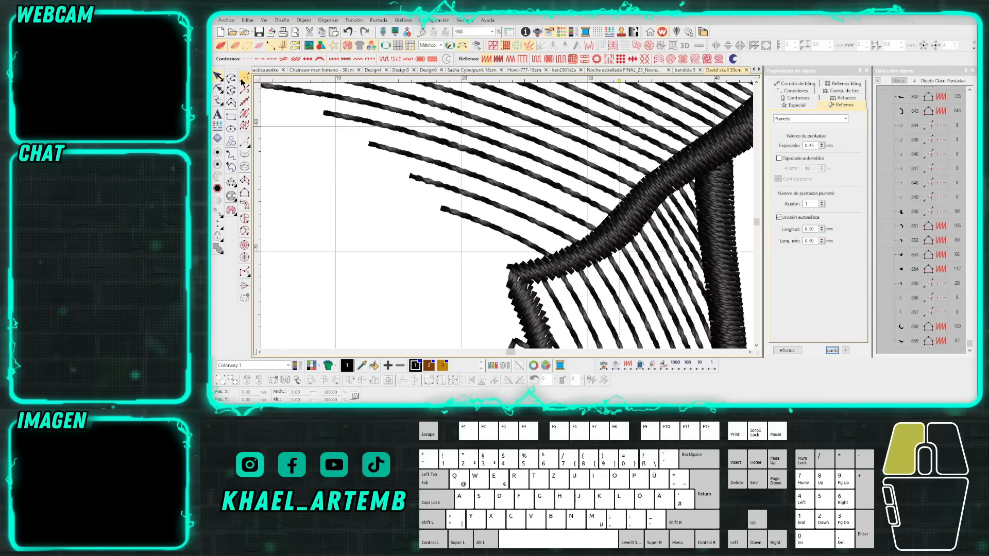
left_click(442, 365)
scroll(507, 221, "up", 1)
left_click(504, 232)
left_click(333, 176)
key("Return")
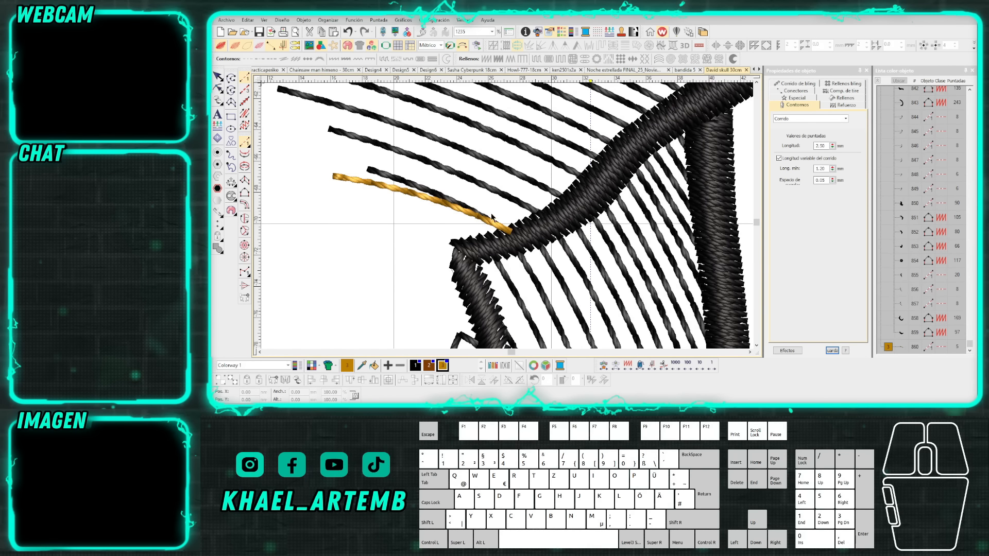
key("Return")
Digitize further gold running-stitch lines back and forth alongside the next shading lines above.
left_click(542, 220)
right_click(445, 173)
left_click(313, 138)
key("Return")
left_click(570, 203)
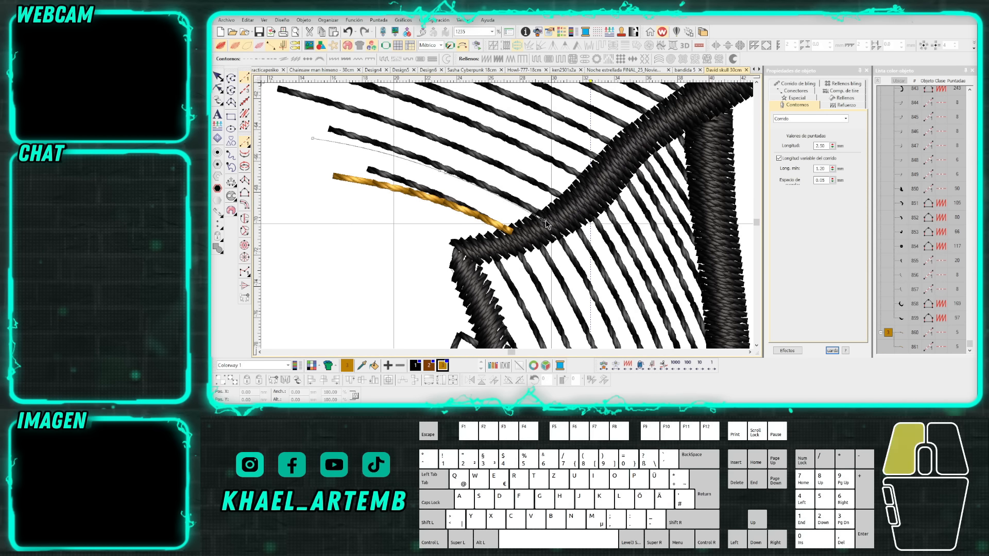
left_click(371, 158)
right_click(531, 196)
left_click(678, 263)
key("Return")
scroll(641, 247, "down", 3)
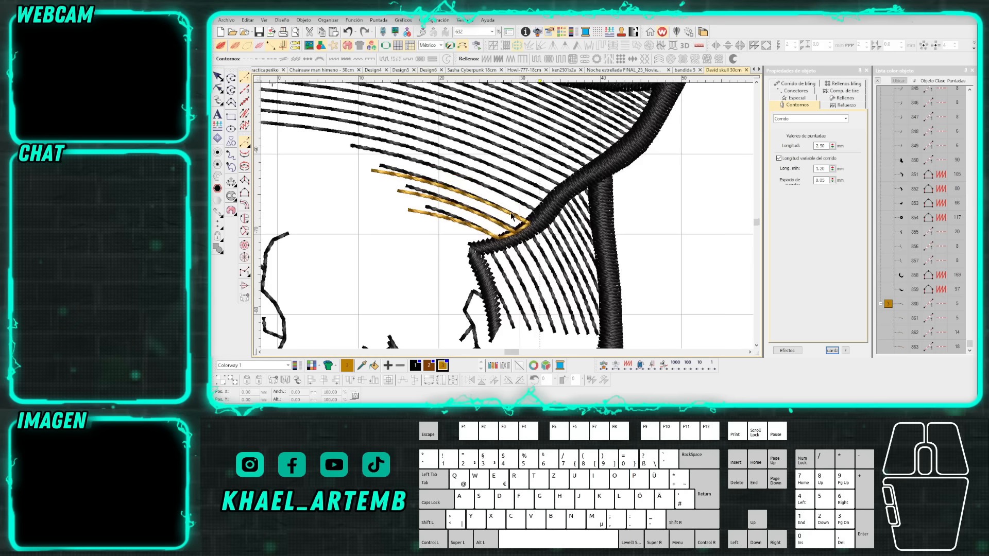
Undo the gold running-stitch lines drawn over the jaw shading.
key("ctrl+z")
key("ctrl+z")
scroll(511, 212, "down", 4)
key("ctrl+z")
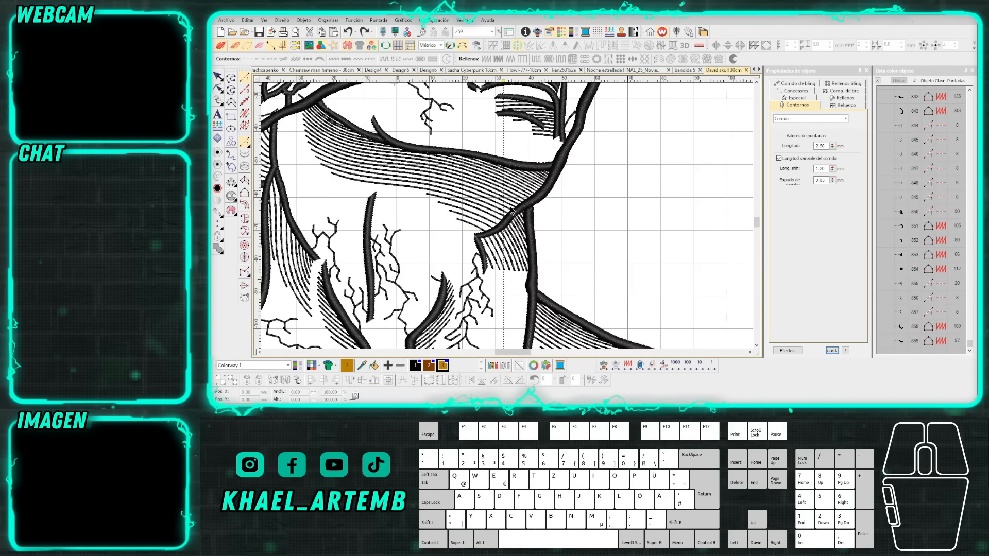
Start a complex fill over the jaw shading and trace its lower edge up around the ear-side end.
scroll(507, 215, "down", 2)
scroll(507, 217, "up", 4)
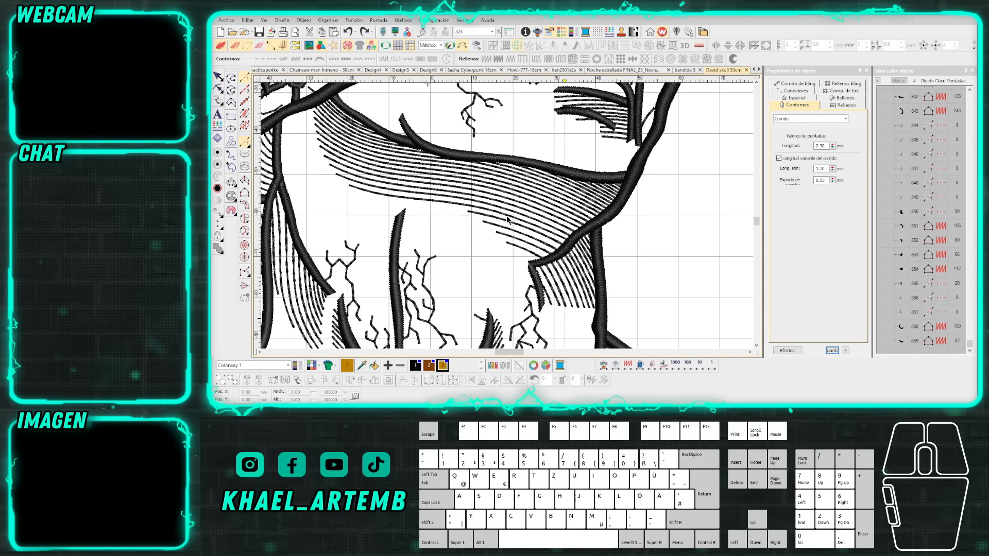
scroll(504, 221, "down", 4)
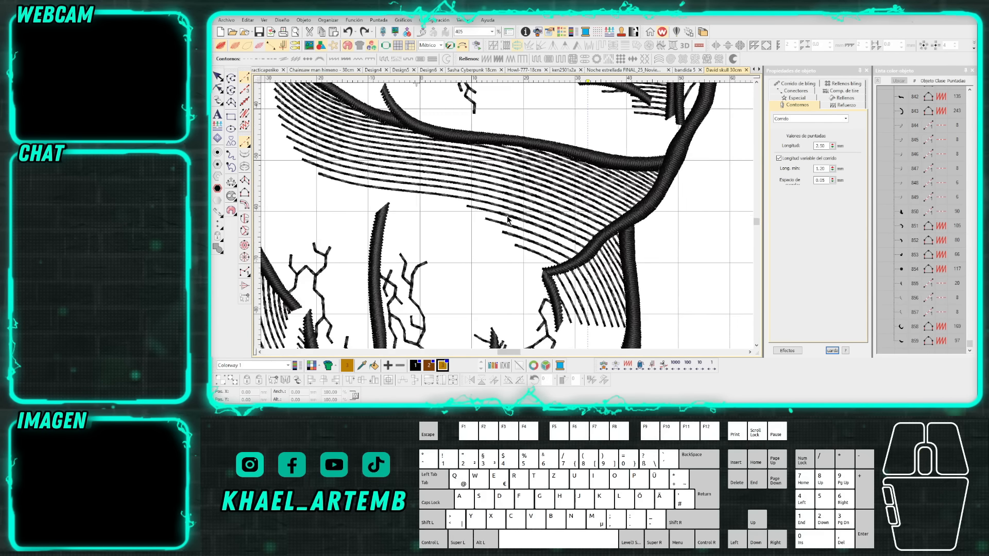
scroll(509, 218, "up", 2)
scroll(508, 219, "up", 3)
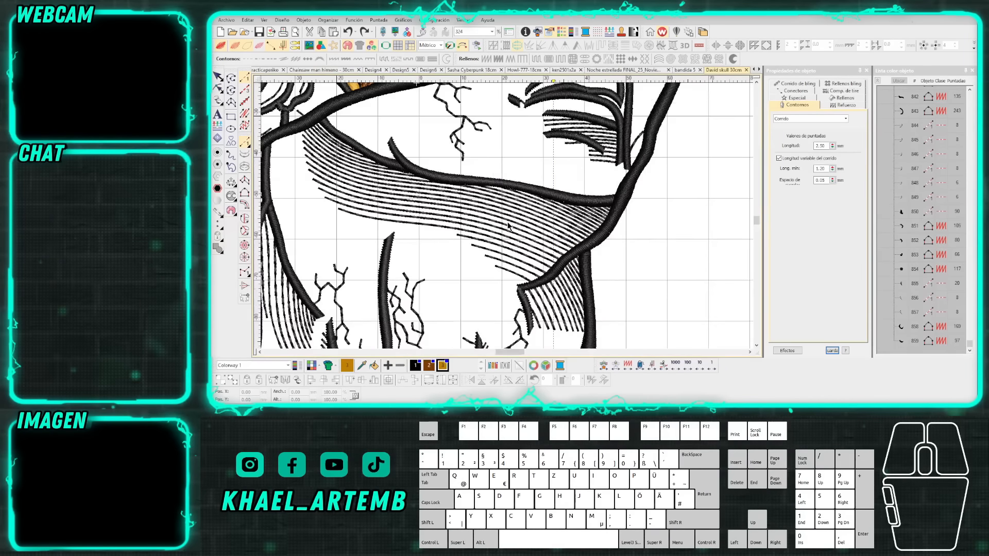
left_click(247, 220)
right_click(539, 292)
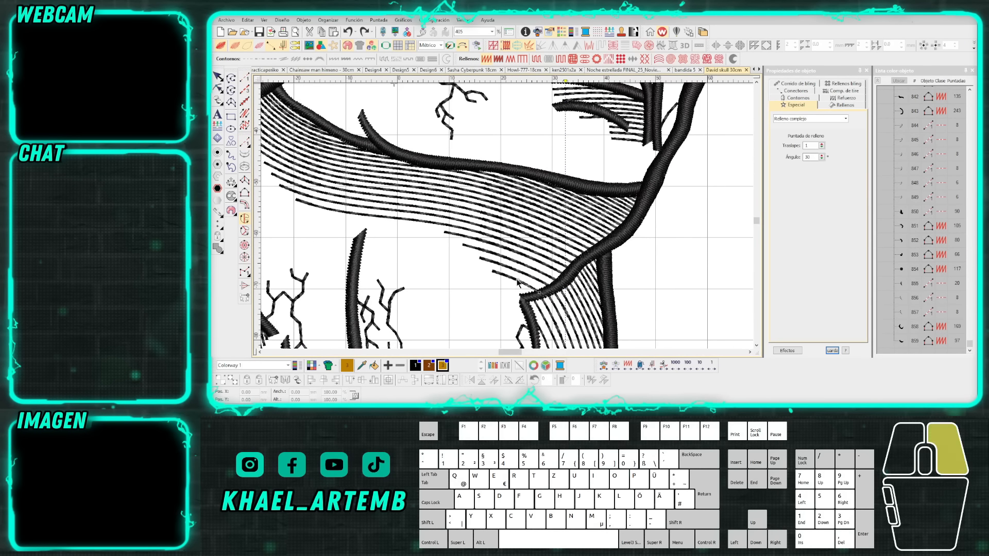
scroll(382, 220, "down", 2)
right_click(512, 207)
right_click(468, 189)
right_click(451, 162)
Trace the upper edge of the complex fill along the jawline to the chin-side end, removing misplaced points.
left_click(460, 122)
right_click(484, 140)
right_click(547, 171)
key("BackSpace")
key("BackSpace")
key("BackSpace")
right_click(555, 172)
right_click(603, 175)
scroll(620, 179, "up", 1)
right_click(524, 219)
right_click(557, 227)
left_click(593, 230)
left_click(604, 235)
Close the outline along the chin-side edge, generate the complex fill and select it.
right_click(593, 260)
right_click(567, 279)
right_click(550, 293)
right_click(538, 305)
key("Return")
key("Return")
key("Return")
left_click(216, 76)
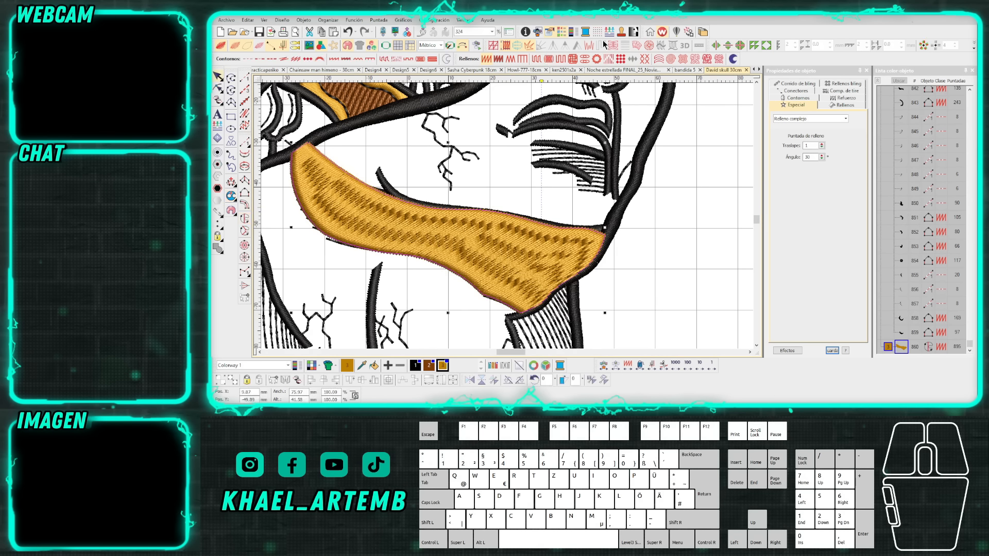
Change the gold shape to tatami fill with the Florentine effect and start bending its guide line.
left_click(535, 59)
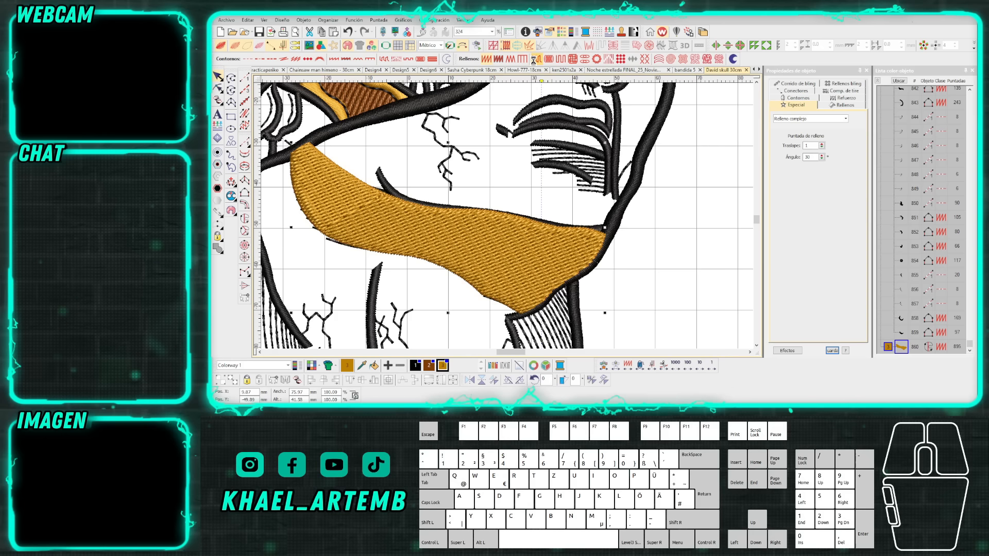
left_click(661, 46)
key("s")
left_click_drag(448, 149, 450, 232)
left_click_drag(272, 227, 302, 205)
right_click(502, 234)
key("s")
Reshape the Florentine guide line so the stitches flow along the curve of the jaw shading.
left_click_drag(624, 227, 606, 279)
left_click(500, 234)
key("ctrl+z")
left_click_drag(503, 235, 512, 245)
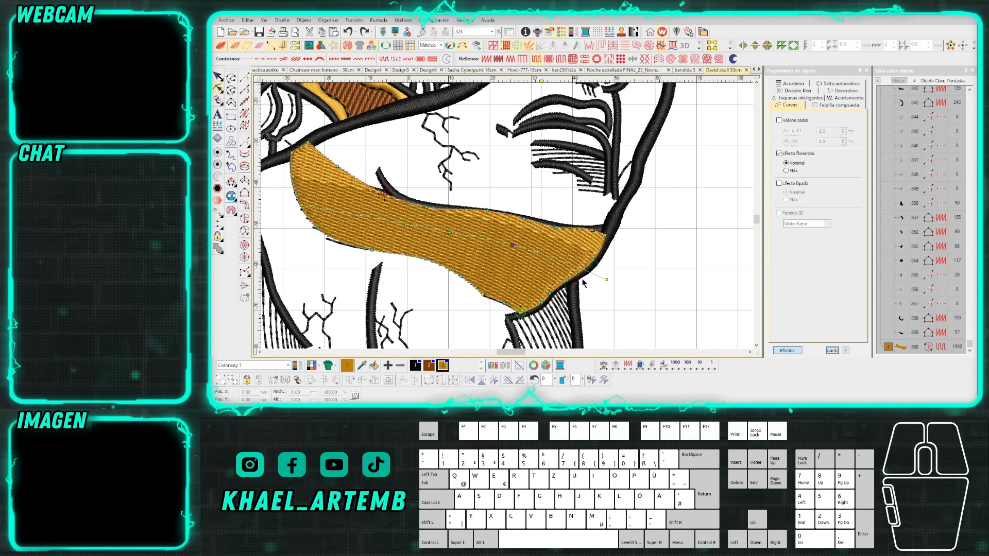
left_click_drag(608, 280, 603, 288)
key("s")
left_click_drag(450, 233, 381, 222)
key("s")
left_click_drag(301, 204, 297, 196)
Apply accordion spacing to the gold fill and choose the first profile of the second row.
left_click(601, 45)
left_click(624, 46)
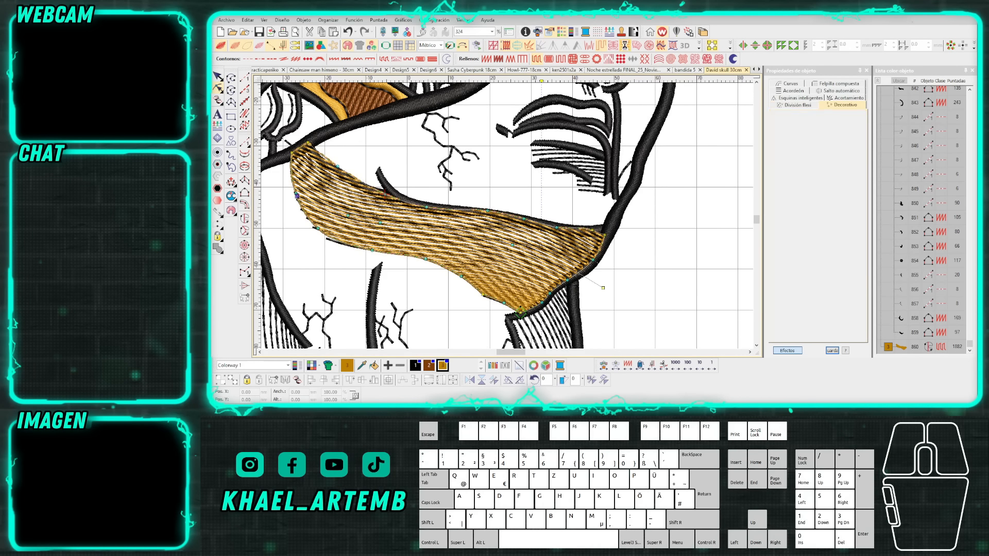
left_click(801, 169)
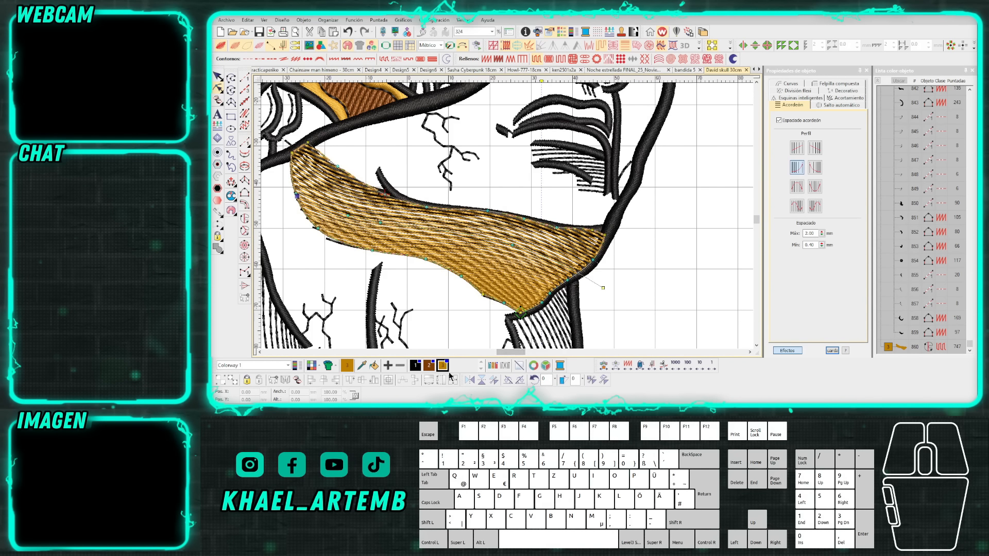
Recolor the accordion fill with brown thread color 2 and move it to the empty area beside the neck.
left_click(429, 365)
key("Escape")
scroll(494, 232, "down", 3)
left_click_drag(453, 198, 655, 221)
scroll(618, 164, "up", 1)
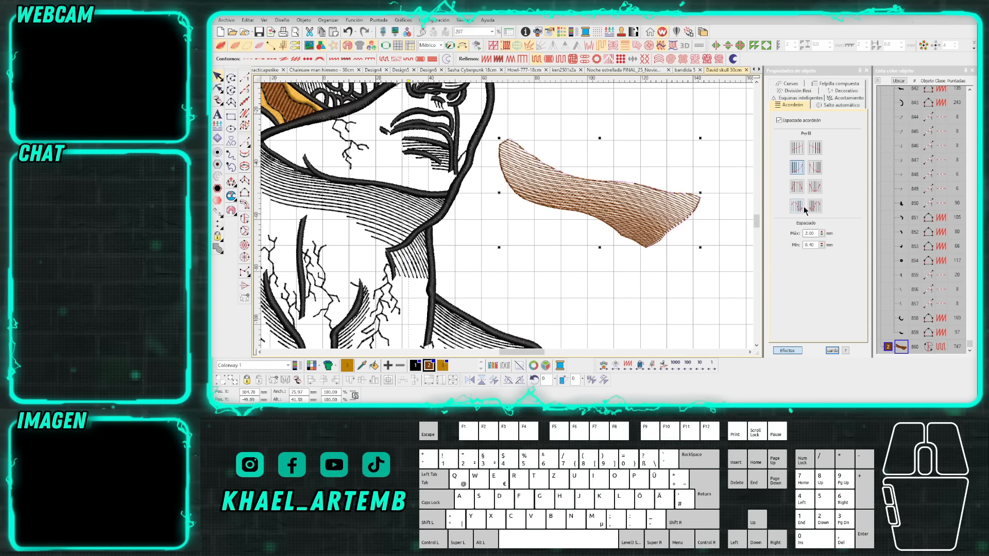
Increase the maximum and minimum accordion spacing of the brown fill and switch to the second profile of the second row.
left_click(821, 231)
left_click(822, 232)
left_click(821, 244)
left_click_drag(786, 264, 821, 244)
left_click_drag(577, 207, 510, 215)
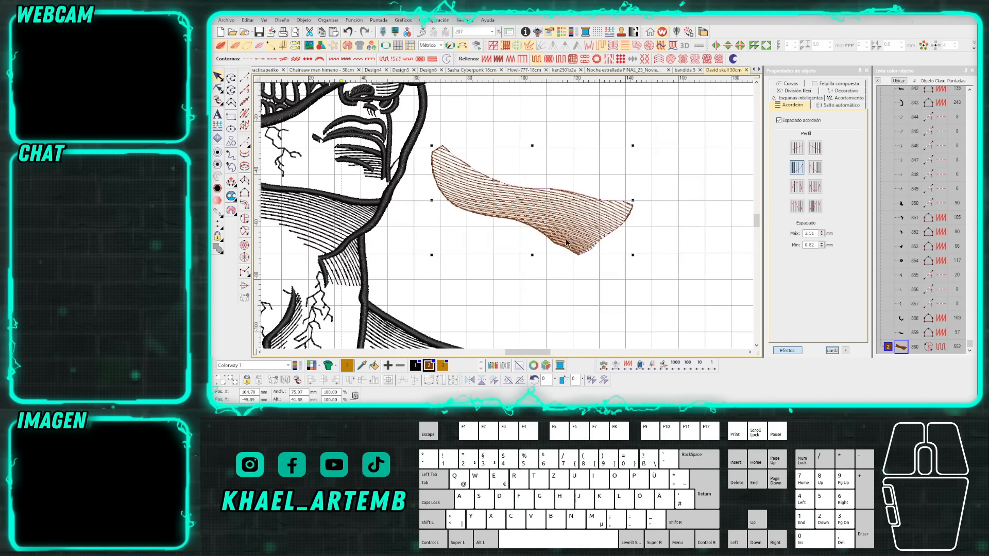
left_click(512, 233)
scroll(568, 236, "down", 2)
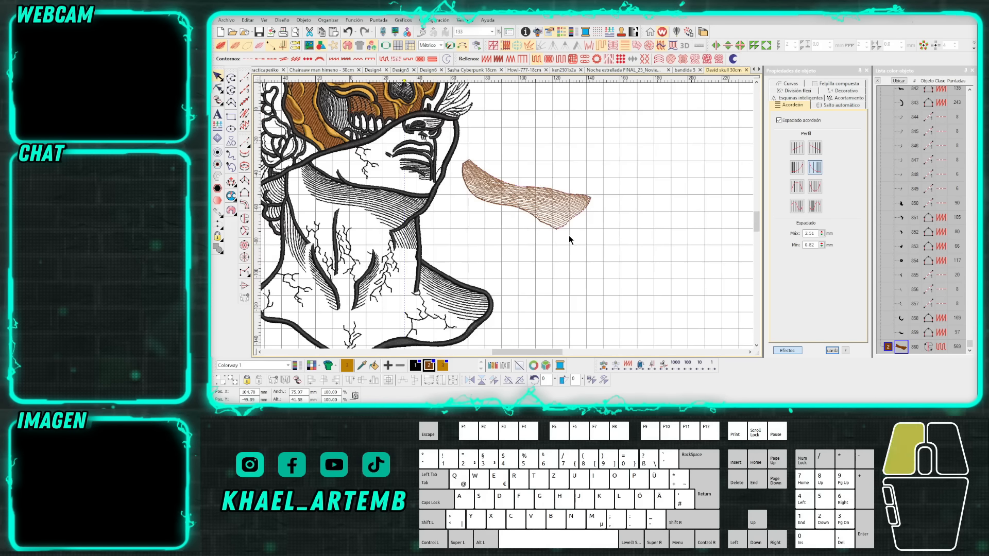
Digitize black running-stitch lines out and back along the lowest row of the brown fill.
scroll(506, 216, "up", 4)
scroll(507, 215, "up", 3)
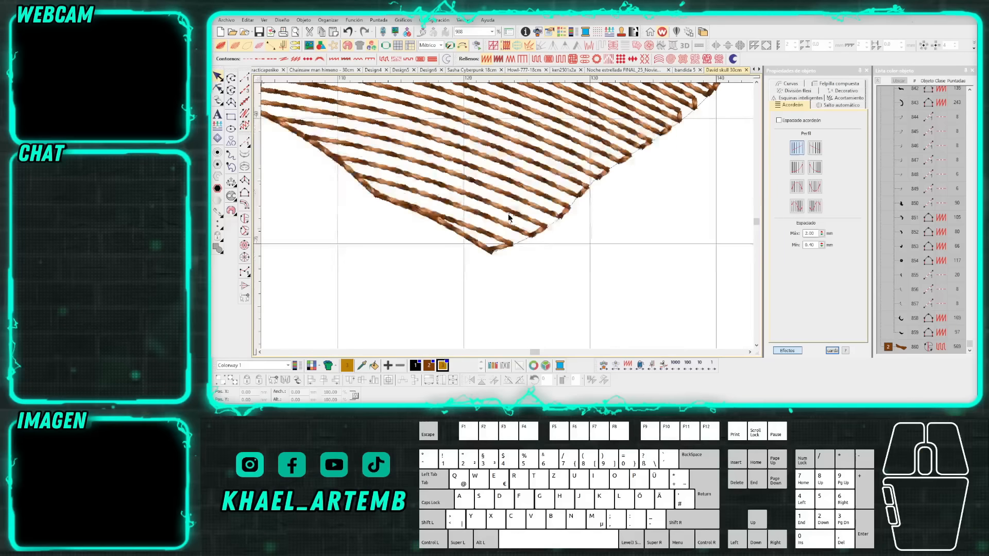
left_click(245, 77)
scroll(483, 245, "up", 1)
left_click(536, 219)
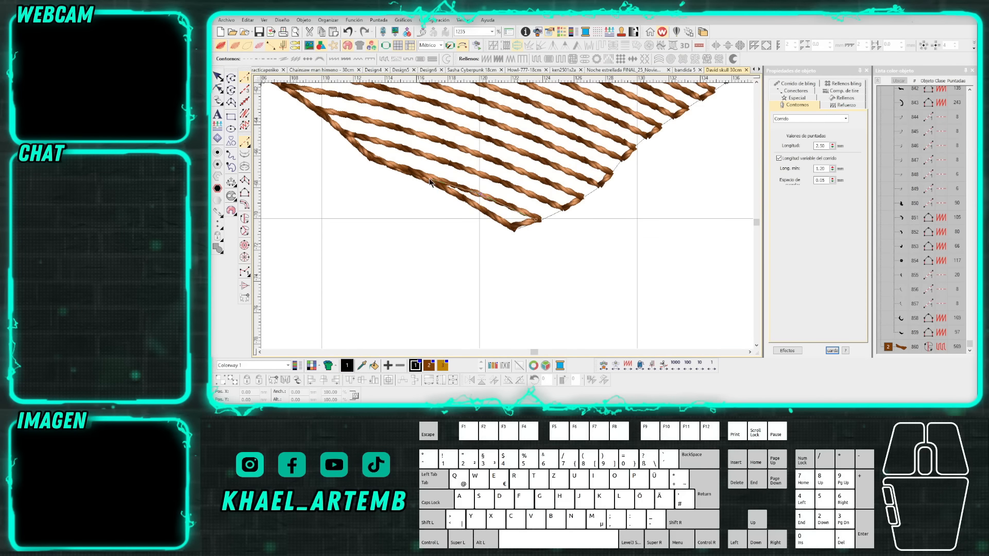
left_click(390, 166)
key("Return")
left_click(390, 167)
right_click(466, 189)
left_click(536, 220)
key("Return")
Digitize two more black running-stitch lines in alternating directions along the next rows of the brown fill.
left_click(343, 135)
right_click(458, 174)
left_click(561, 209)
key("Return")
left_click(582, 195)
right_click(476, 152)
left_click(331, 114)
key("Return")
Delete the brown fill sample with its black running stitches and show the whole David skull design.
scroll(475, 143, "down", 4)
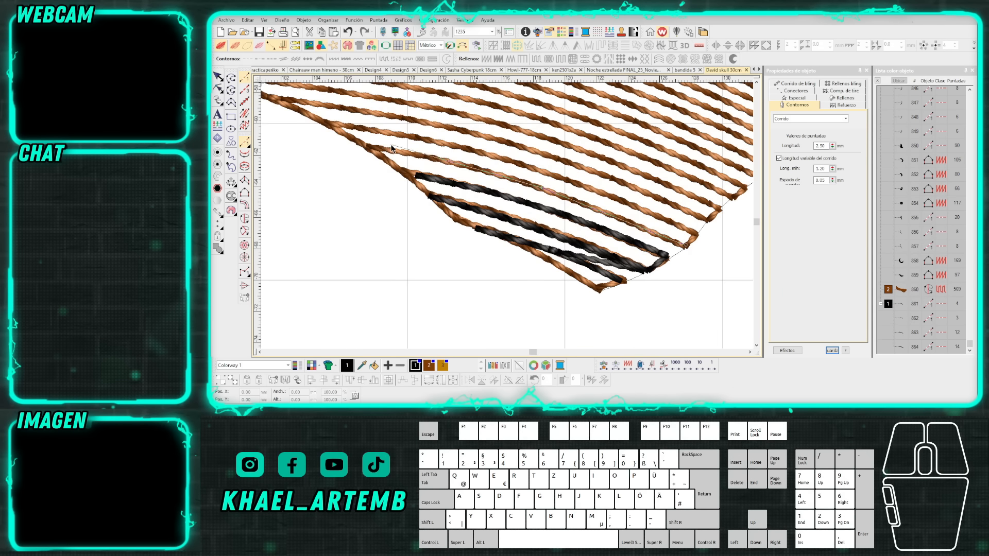
scroll(495, 221, "down", 2)
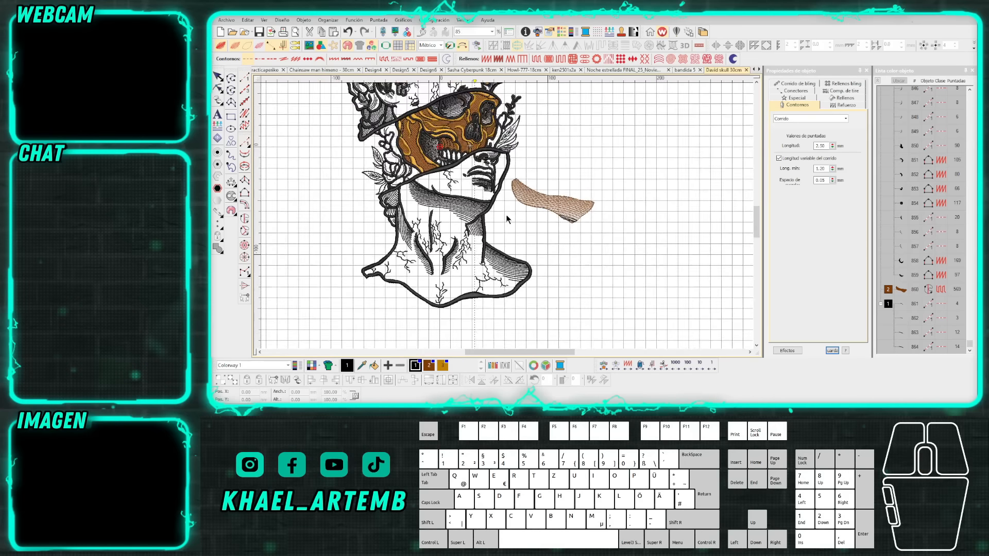
left_click_drag(660, 251, 510, 158)
key("Delete")
key("0")
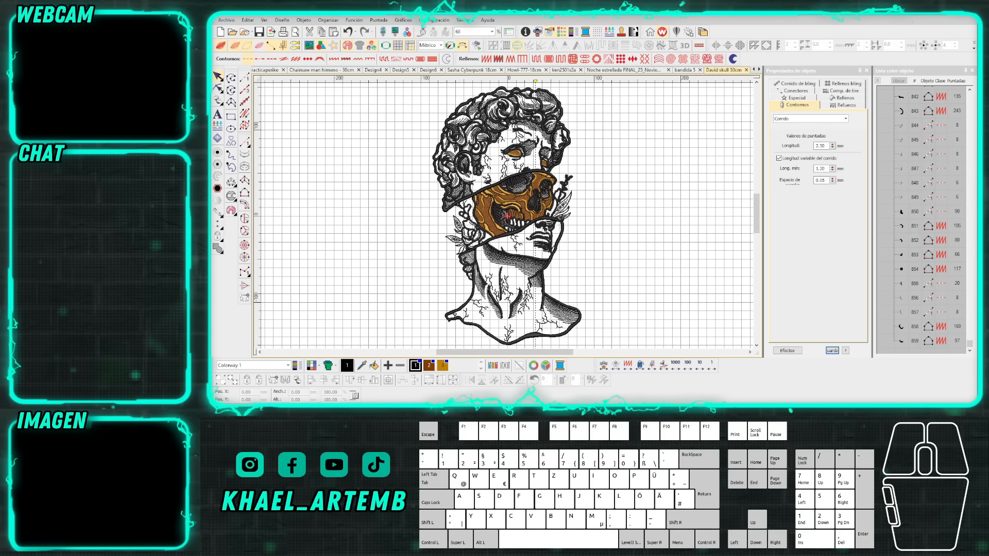
Switch to the Luffy one piece 18 design and examine the running-stitch skull pattern in the background.
double_click(583, 227)
scroll(543, 261, "up", 1)
scroll(520, 223, "up", 6)
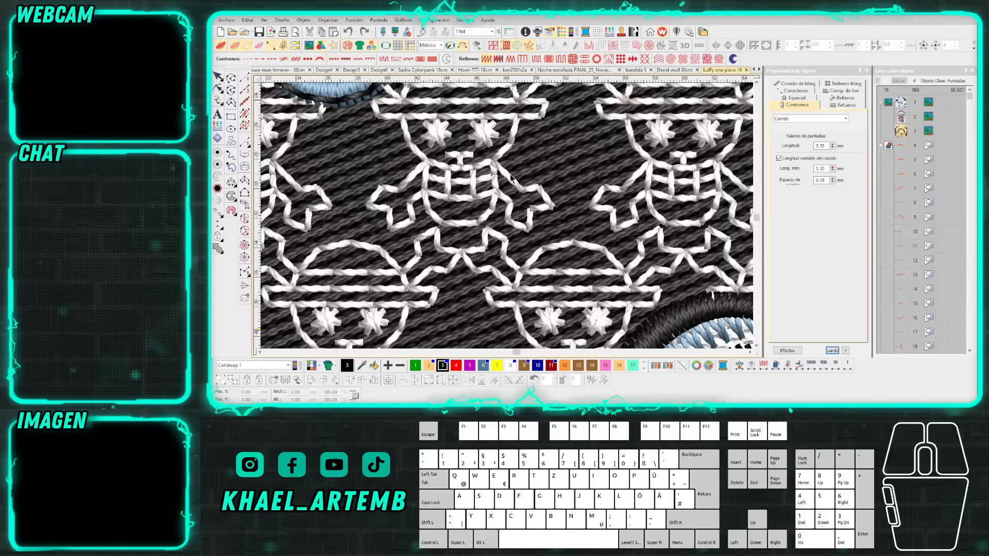
scroll(507, 222, "down", 2)
left_click(508, 220)
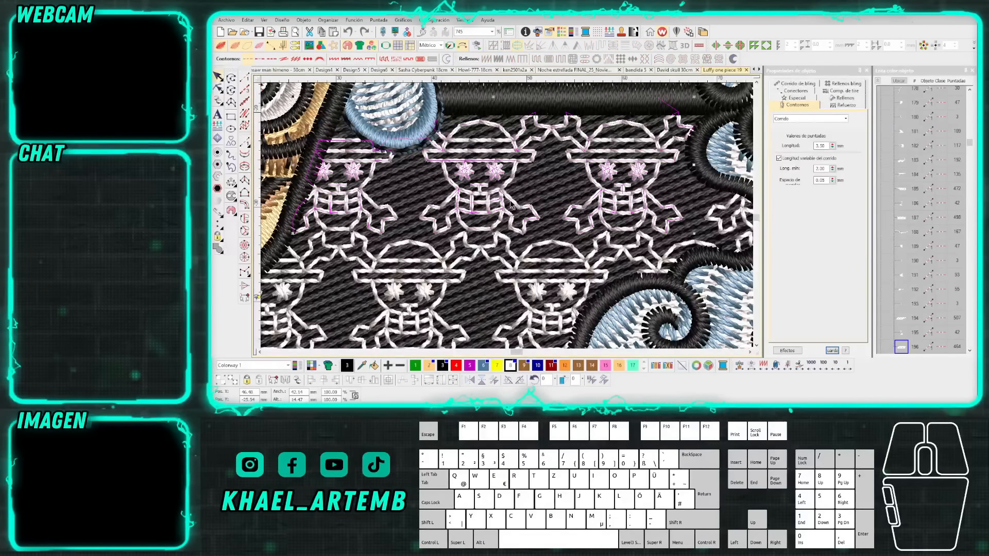
left_click(527, 140)
scroll(506, 220, "up", 2)
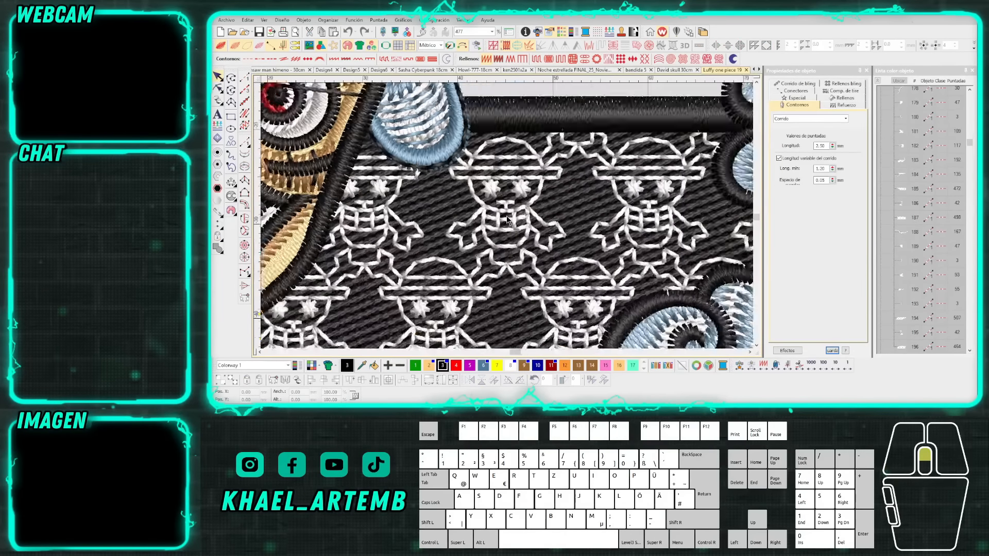
Show the shape points of the partial skull beside the smoke outline and move a point on its crossbone.
scroll(507, 220, "down", 5)
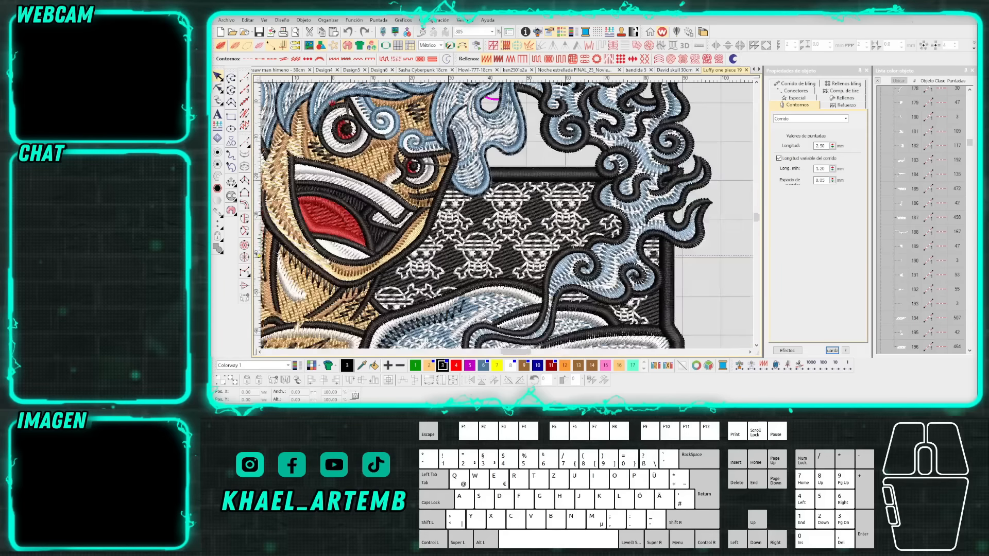
scroll(507, 220, "up", 4)
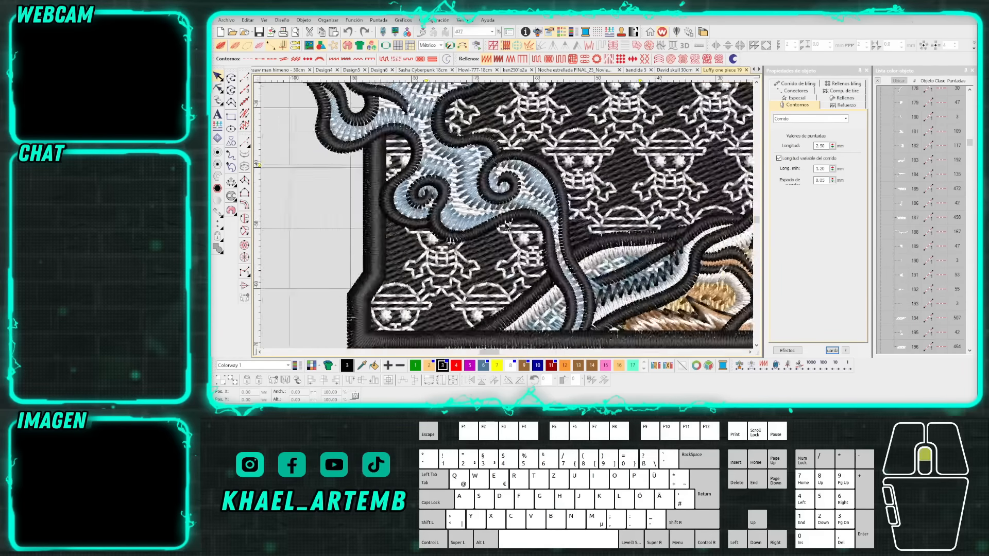
scroll(506, 227, "up", 3)
left_click(508, 222)
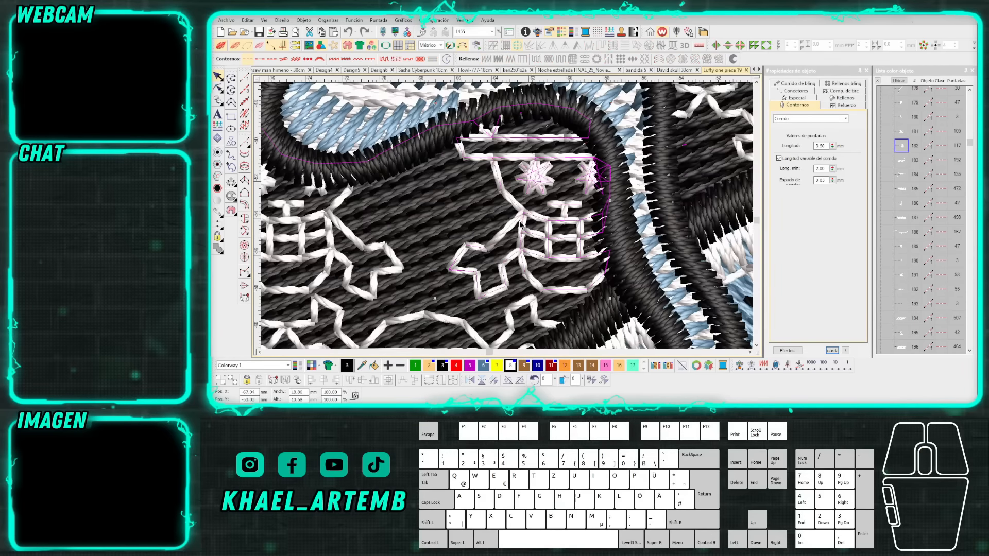
scroll(508, 221, "up", 1)
key("h")
left_click_drag(461, 257, 461, 237)
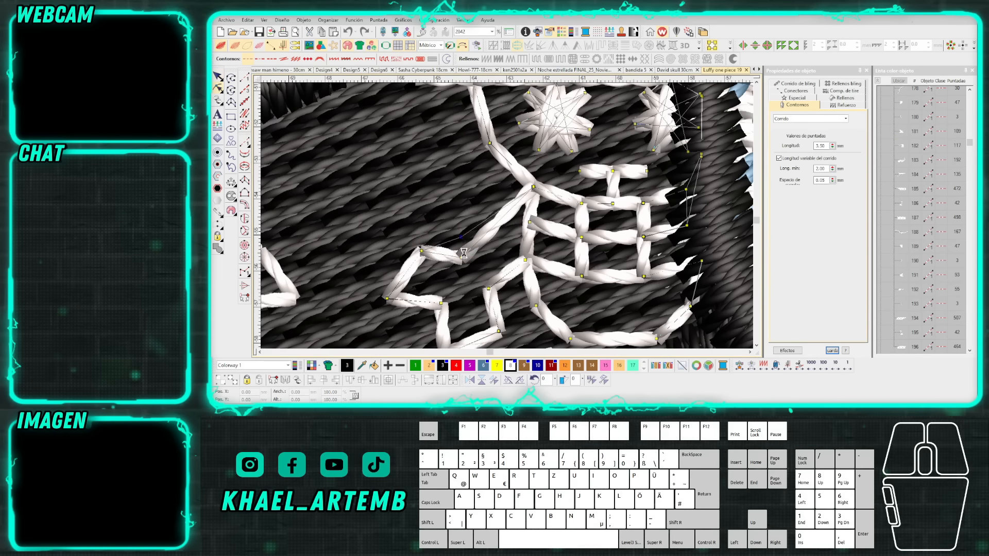
Undo the point move on the partial skull's crossbone and leave its shape editing.
key("ctrl+z")
scroll(507, 220, "down", 2)
scroll(509, 220, "down", 2)
key("Escape")
key("t")
key("t")
scroll(508, 215, "down", 3)
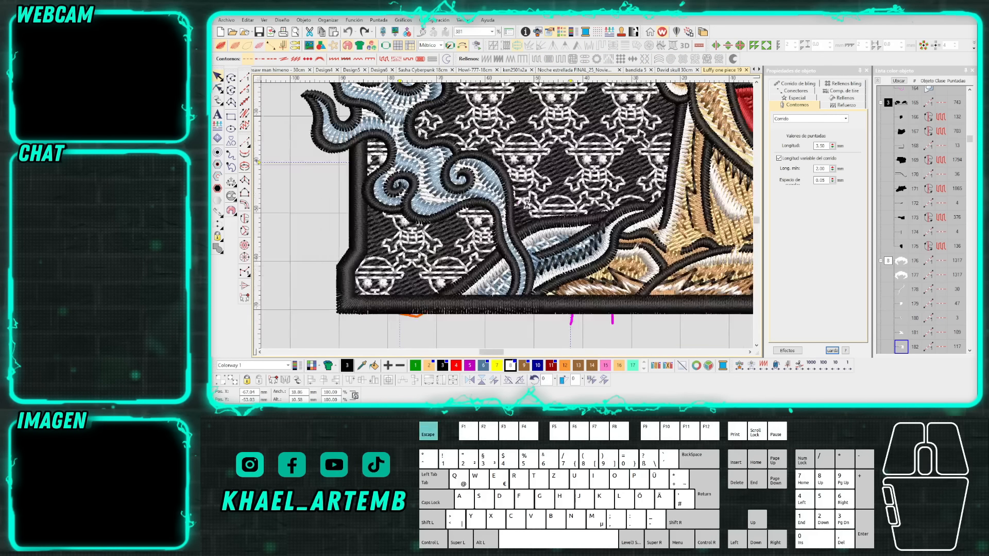
scroll(508, 217, "up", 1)
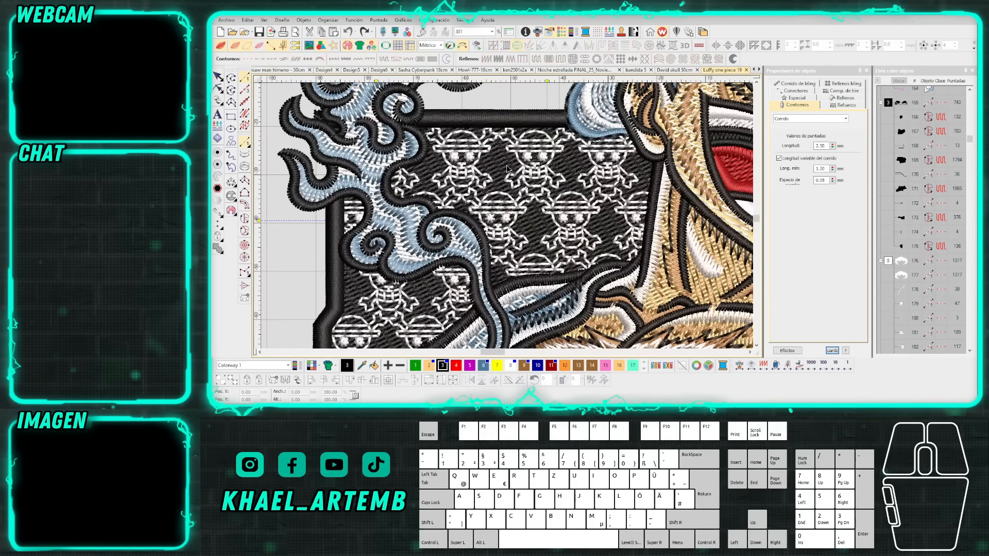
scroll(502, 219, "up", 1)
right_click(503, 220)
left_click_drag(498, 223, 414, 224)
key("ctrl+z")
scroll(507, 217, "down", 1)
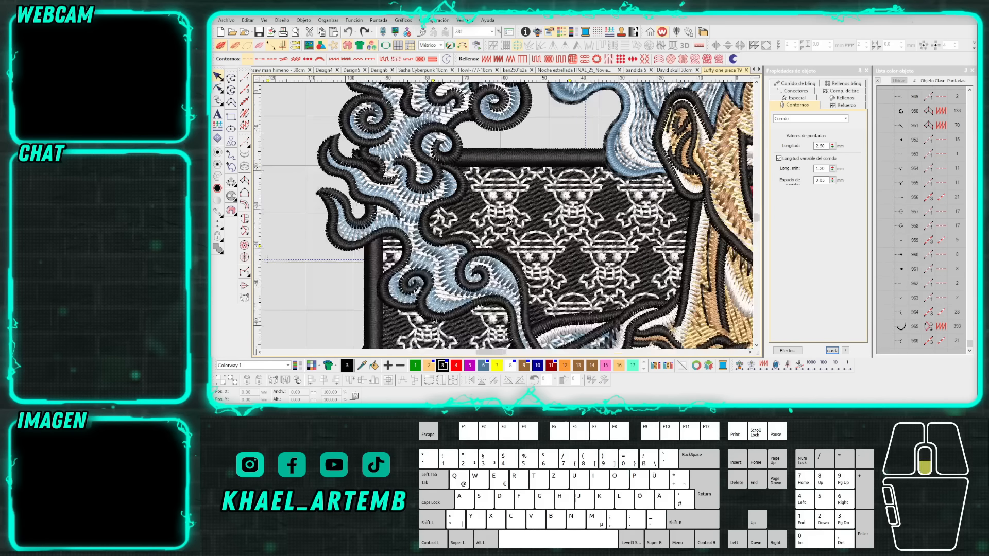
scroll(507, 218, "down", 2)
key("Escape")
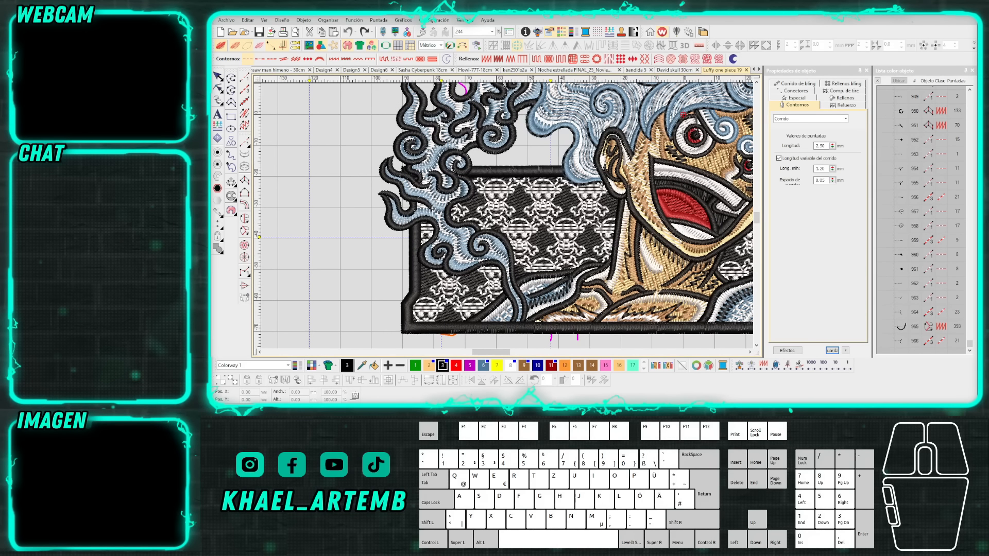
Select the partial skull beside the smoke outline and examine its shape points with the stitches hidden.
scroll(492, 222, "up", 7)
left_click(489, 182)
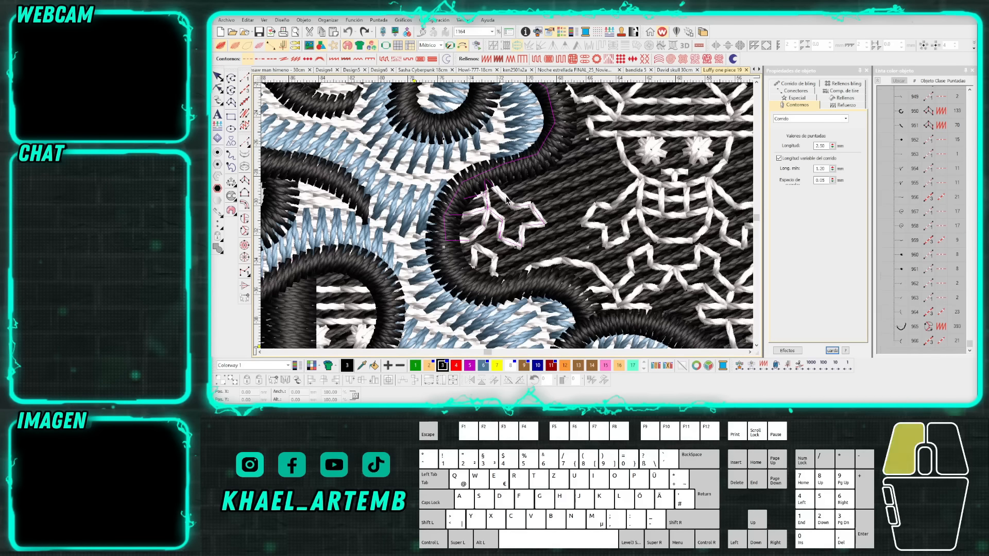
scroll(462, 202, "up", 1)
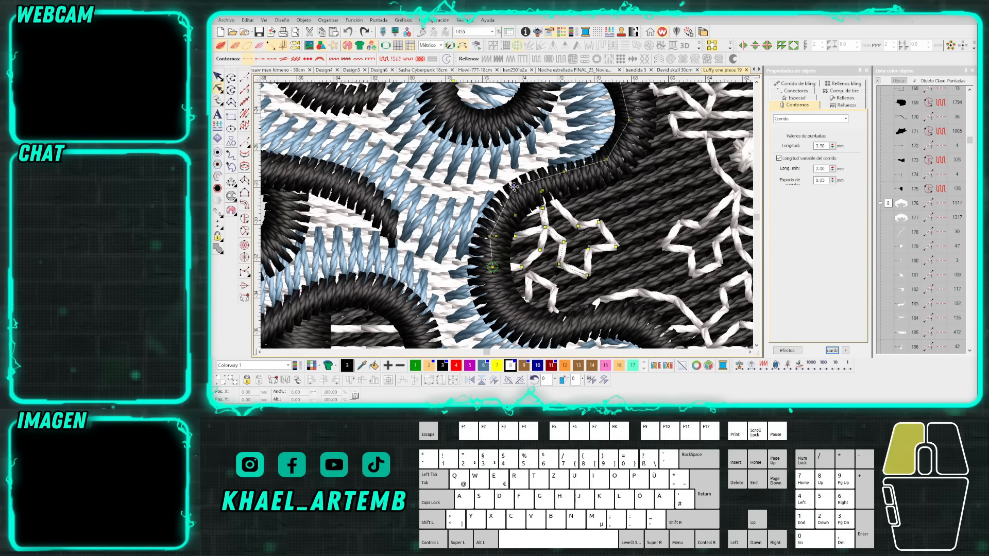
scroll(525, 195, "down", 2)
scroll(521, 221, "down", 4)
key("s")
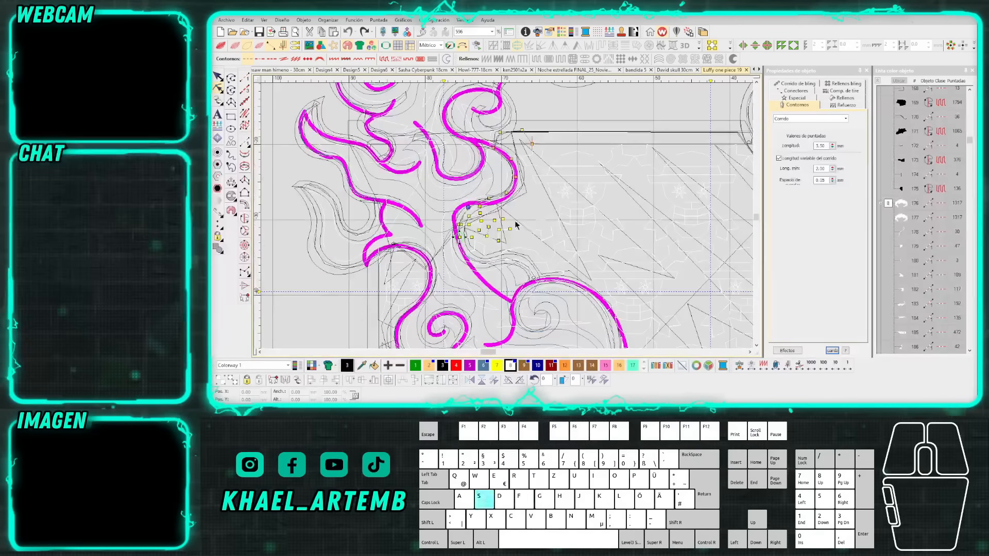
scroll(515, 222, "down", 1)
key("Escape")
scroll(515, 221, "down", 1)
Digitize a dark red (colour 11) running stitch around the lower crossbones, jaw and mouth line of the top-row skull.
scroll(515, 221, "up", 6)
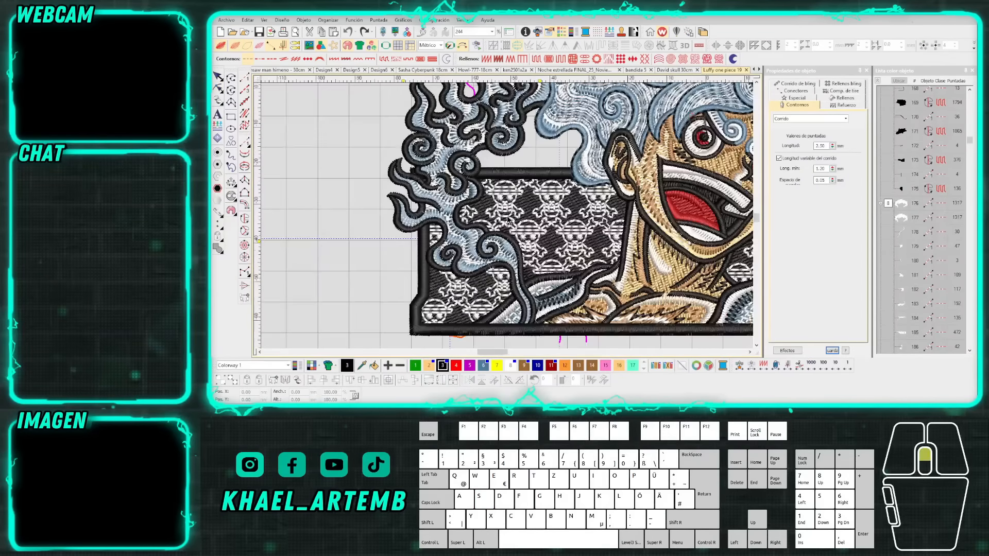
left_click(244, 77)
scroll(552, 182, "up", 1)
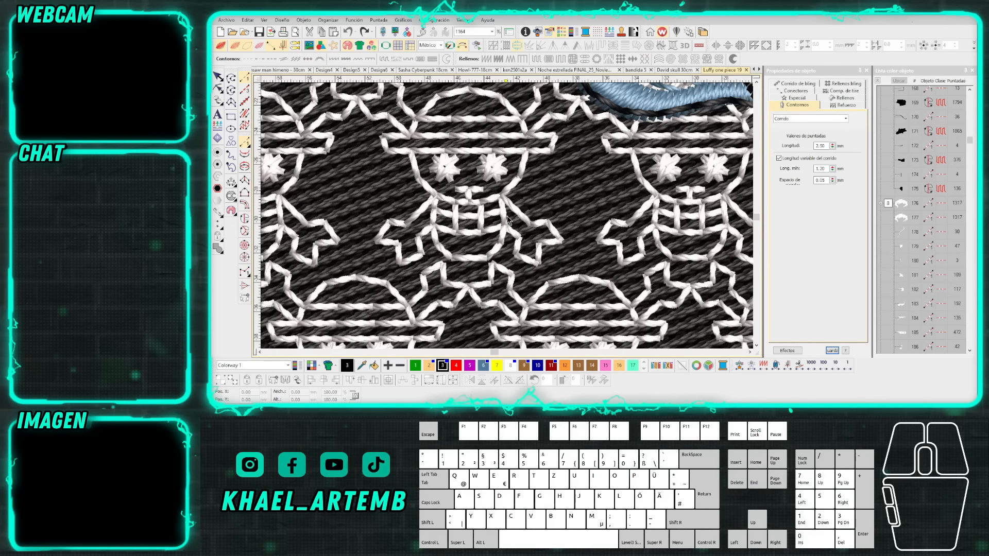
left_click(550, 365)
scroll(460, 208, "up", 1)
left_click(442, 215)
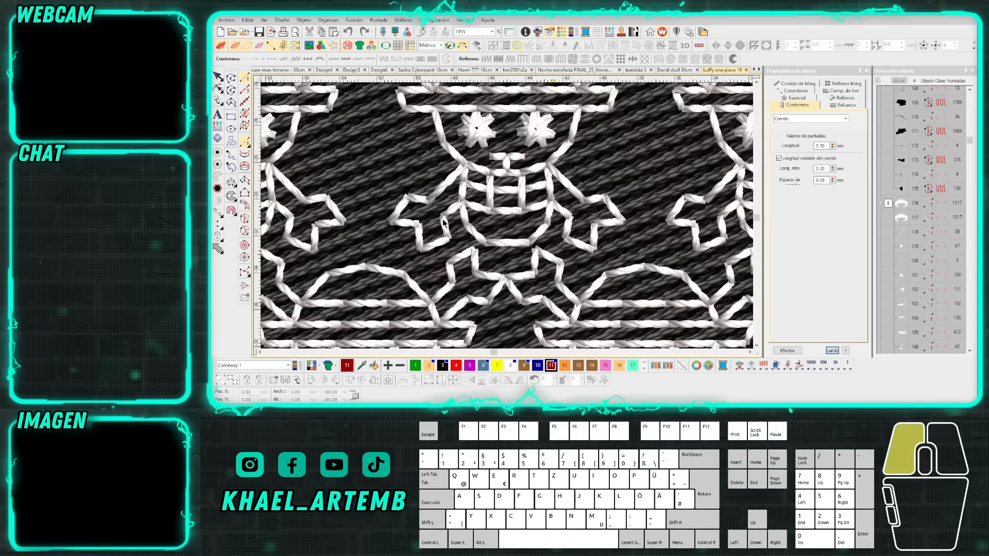
left_click(392, 219)
left_click(407, 196)
left_click(430, 201)
left_click(465, 167)
left_click(465, 225)
left_click(483, 242)
left_click(526, 244)
left_click(546, 228)
left_click(548, 202)
left_click(594, 249)
left_click(593, 227)
left_click(620, 221)
left_click(604, 195)
left_click(581, 199)
left_click(521, 208)
left_click(488, 209)
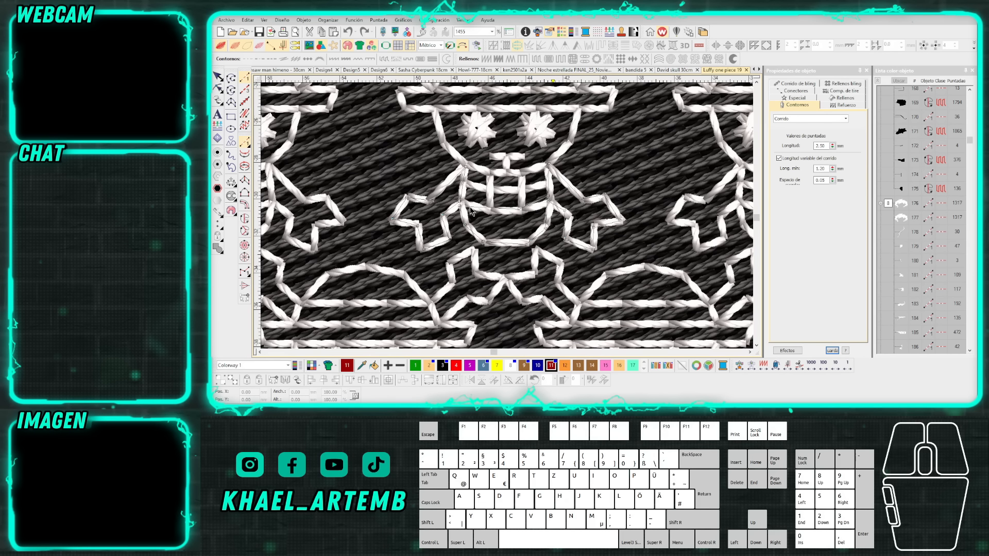
left_click(460, 203)
key("Return")
Digitize red running stitches for the teeth divisions and the upper mouth line of the same skull.
left_click(489, 174)
key("Return")
left_click(467, 165)
left_click(487, 172)
left_click(526, 171)
left_click(549, 164)
key("Return")
left_click(521, 204)
left_click(522, 173)
key("Return")
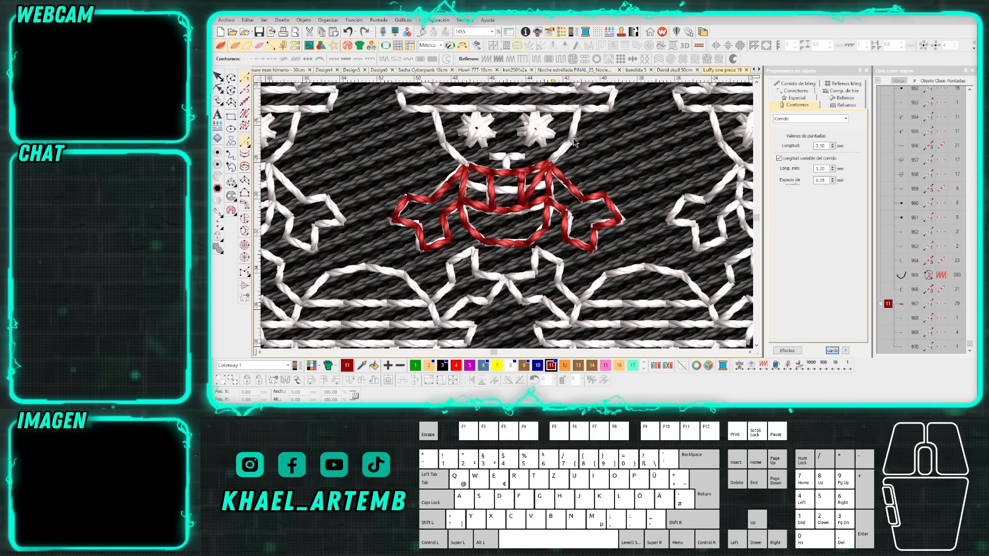
Trace the sides of the skull's head and its hat brim with a red running stitch.
left_click_drag(575, 138, 510, 219)
key("BackSpace")
left_click(505, 221)
left_click(548, 171)
left_click(334, 170)
key("Return")
Trace both star-shaped eyes of the skull with crossing red running stitches.
left_click(396, 217)
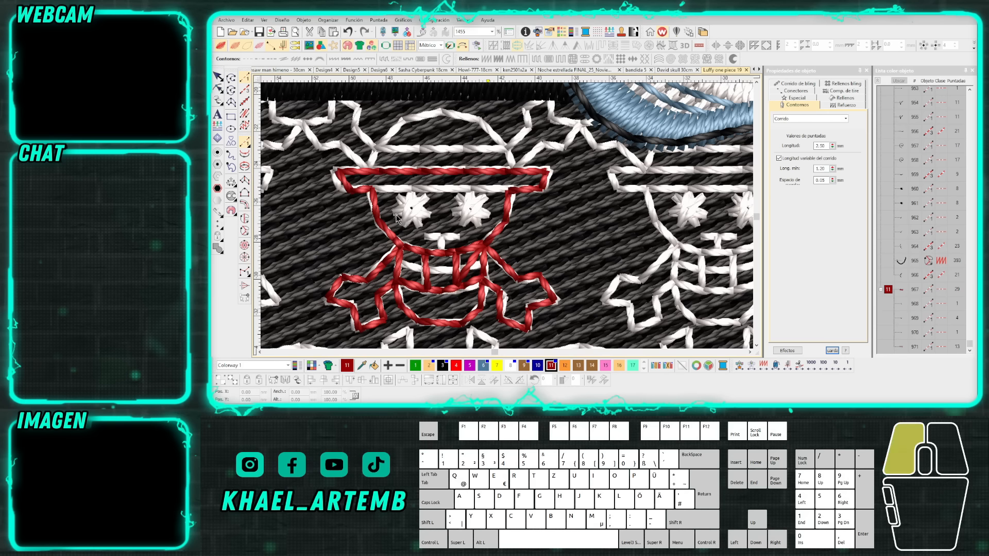
key("BackSpace")
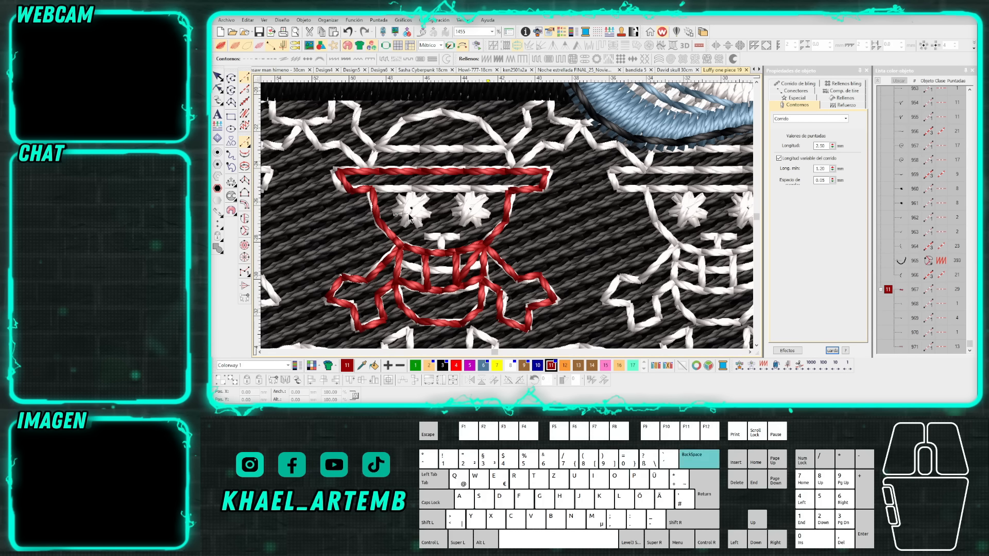
left_click(428, 199)
left_click(407, 225)
left_click(412, 195)
left_click(419, 222)
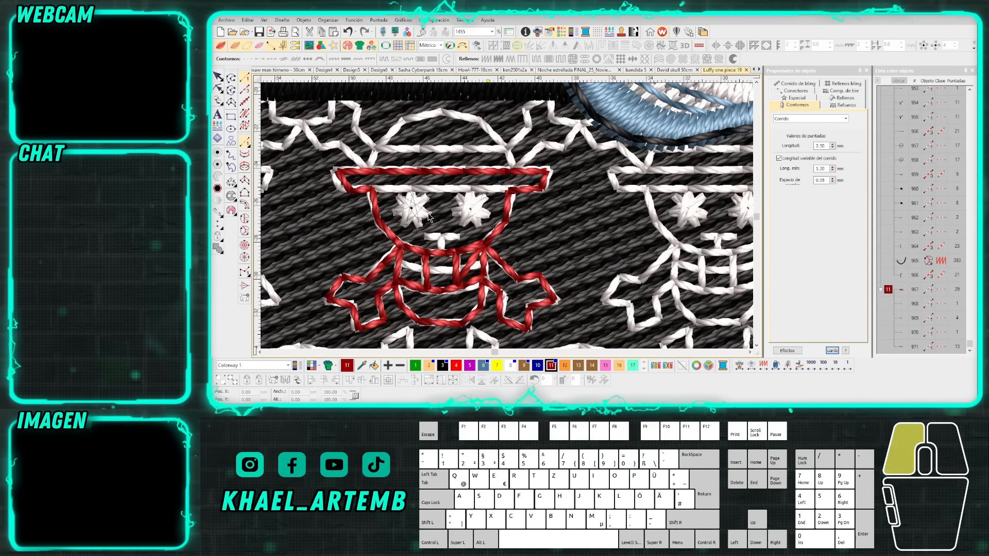
left_click(395, 211)
key("Return")
left_click(451, 215)
left_click(487, 196)
left_click(465, 225)
left_click(470, 190)
left_click(483, 227)
left_click(457, 198)
left_click(489, 213)
left_click(451, 215)
key("Return")
Digitize the skull's T-shaped nose and the line below the hat brim in red running stitch.
left_click(426, 237)
left_click(457, 237)
key("Return")
left_click(440, 237)
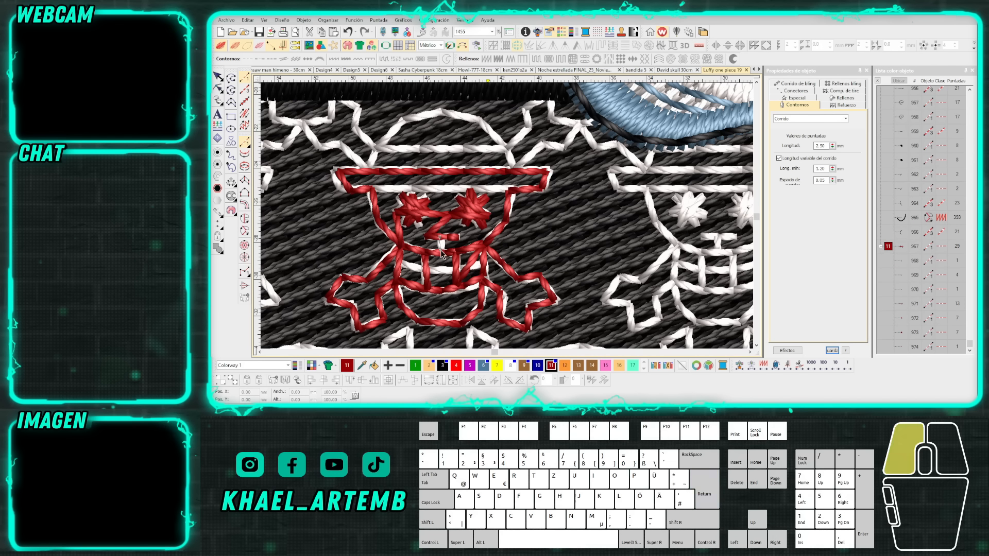
left_click(441, 254)
key("Return")
left_click(378, 192)
left_click(510, 194)
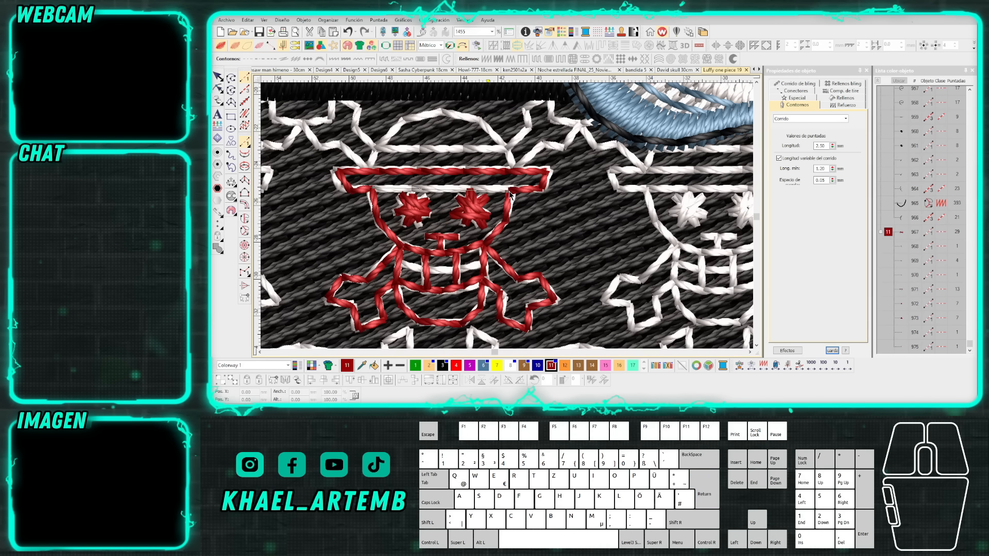
key("Return")
Trace the upper crossbone on the right side of the skull's hat with a red running stitch.
left_click(515, 171)
left_click(539, 144)
left_click(565, 148)
left_click(580, 122)
left_click(555, 119)
left_click(552, 95)
left_click(505, 162)
left_click(507, 188)
left_click(488, 208)
left_click(491, 227)
key("Return")
Trace the other upper crossbone and the rounded hat crown with a red running stitch to finish the skull.
left_click(484, 210)
left_click(360, 210)
left_click(347, 231)
left_click(319, 207)
left_click(299, 206)
left_click(275, 177)
left_click(419, 192)
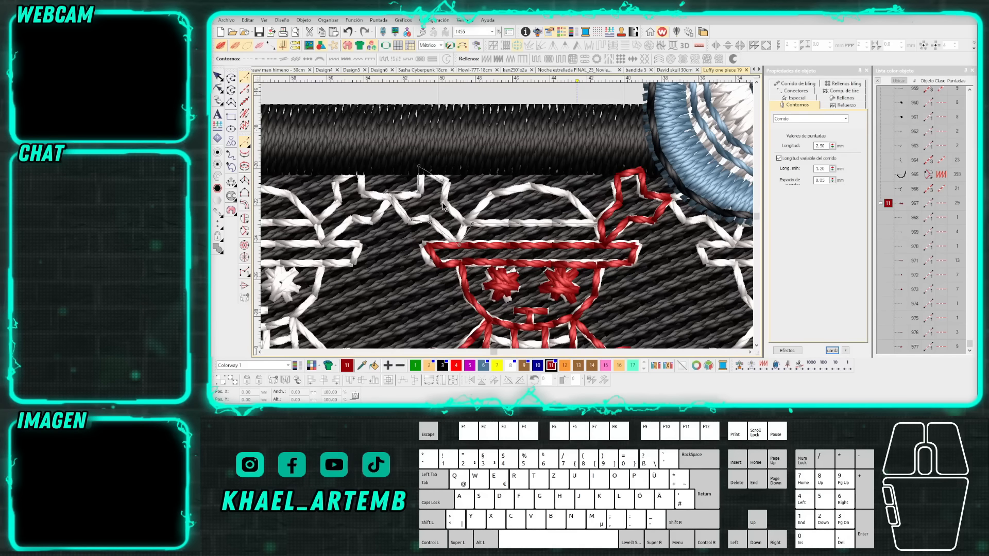
right_click(533, 187)
left_click(597, 223)
key("Return")
scroll(599, 213, "down", 3)
key("Escape")
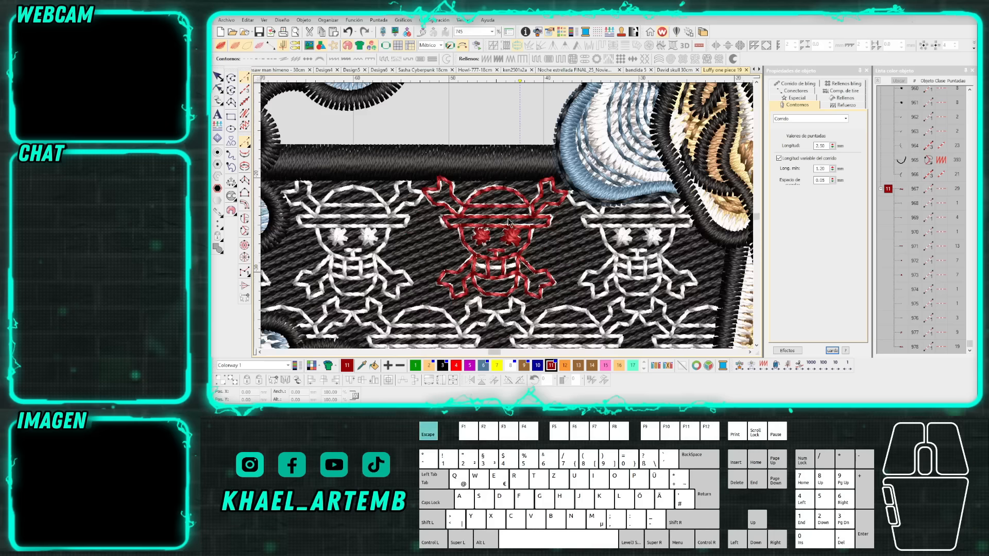
Group the red running stitches of the traced skull and place a copy over the neighbouring skull.
left_click(888, 189)
scroll(498, 193, "down", 4)
key("ctrl+g")
left_click_drag(497, 211, 293, 252)
scroll(423, 255, "down", 1)
key("Delete")
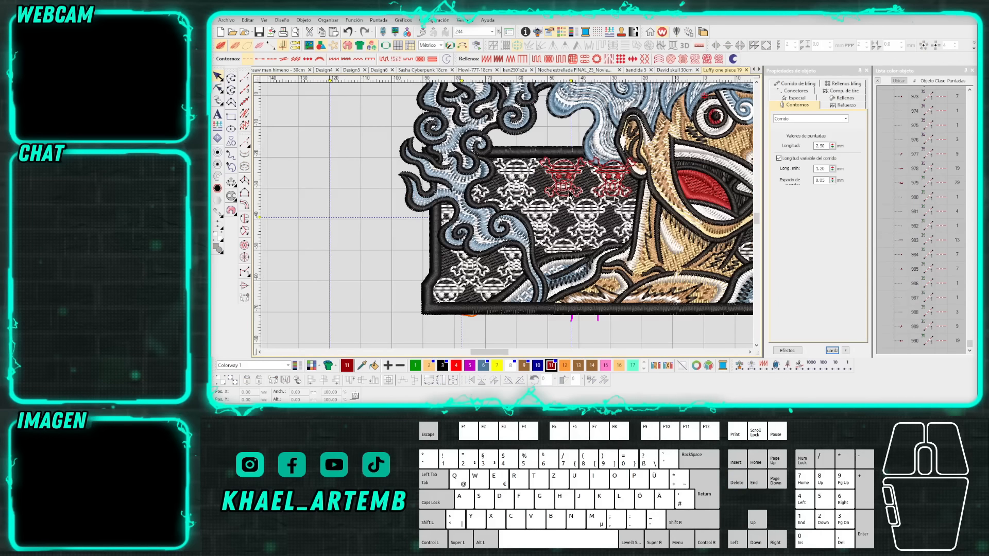
Undo the copied skull and the whole red skull tracing.
key("ctrl+z")
key("ctrl+z")
key("ctrl+z")
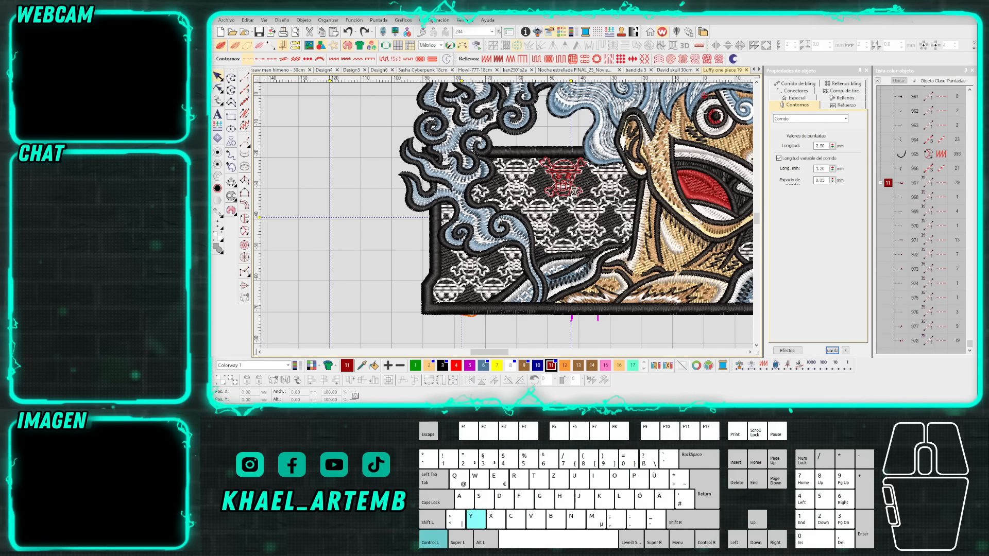
scroll(575, 195, "down", 1)
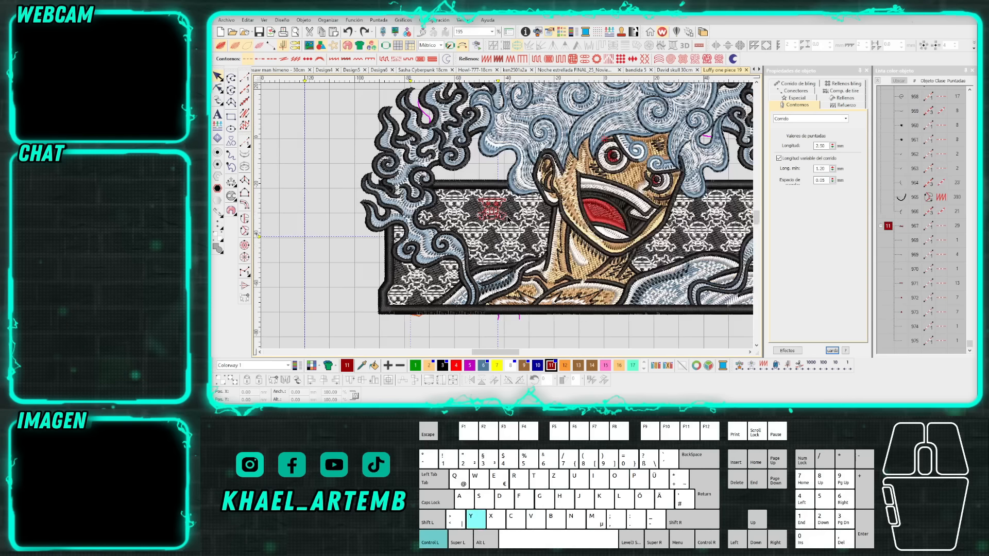
key("ctrl+y")
key("ctrl+y")
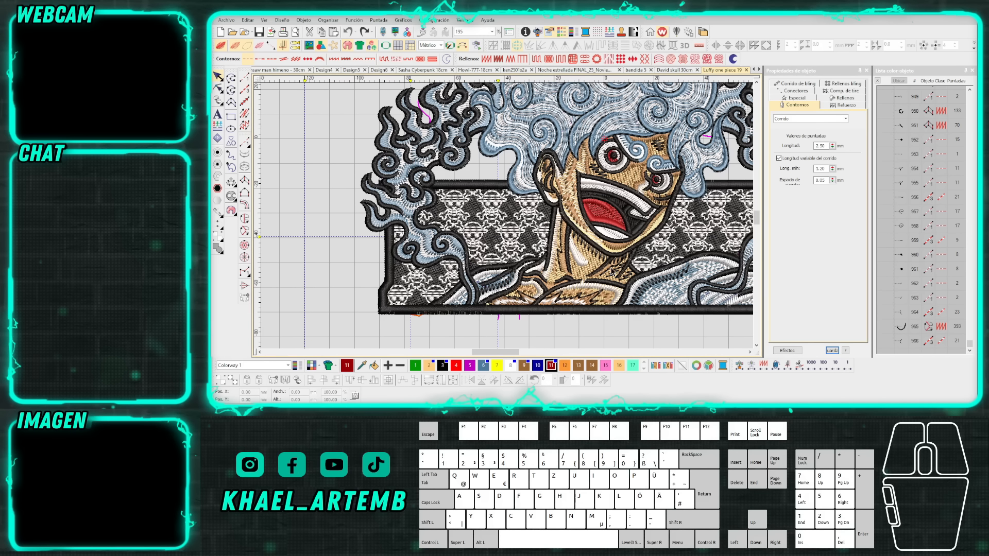
scroll(611, 268, "up", 1)
scroll(507, 216, "down", 1)
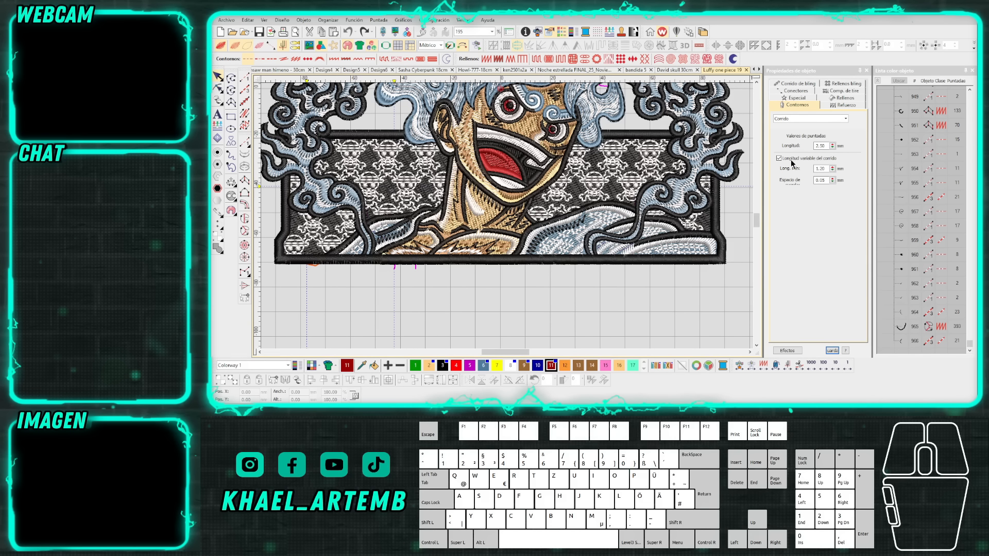
left_click(878, 81)
left_click(887, 145)
scroll(566, 177, "down", 1)
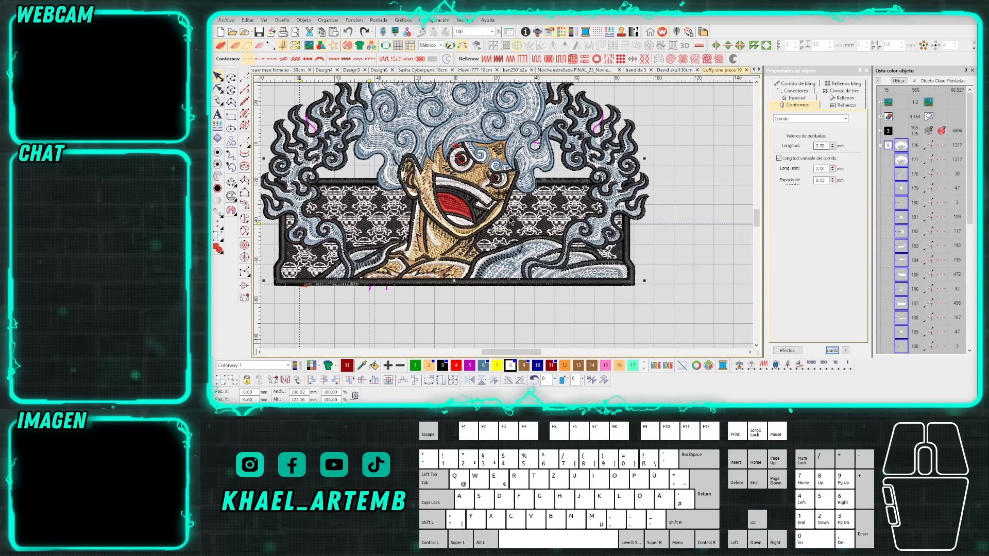
left_click(549, 208)
scroll(585, 217, "down", 1)
key("Delete")
key("ctrl+z")
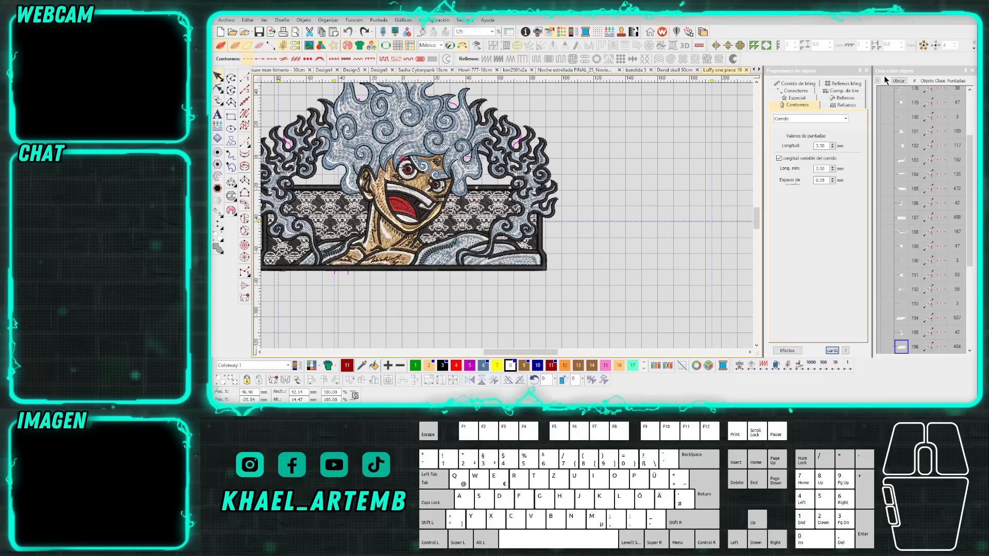
Select the white colour block with the skull pattern and move it to the empty area beside the Luffy design.
left_click(877, 81)
left_click(888, 147)
left_click_drag(492, 178, 618, 219)
scroll(679, 217, "down", 2)
scroll(508, 221, "up", 1)
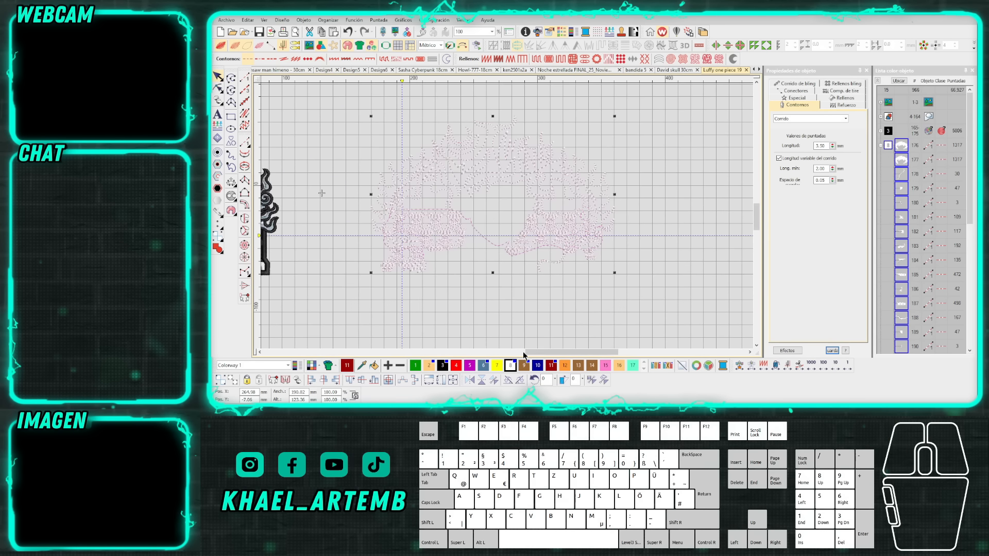
Recolour the moved running-stitch block black with colour 3.
left_click(461, 318)
scroll(508, 220, "up", 2)
scroll(508, 220, "down", 2)
scroll(507, 220, "up", 2)
scroll(508, 220, "down", 1)
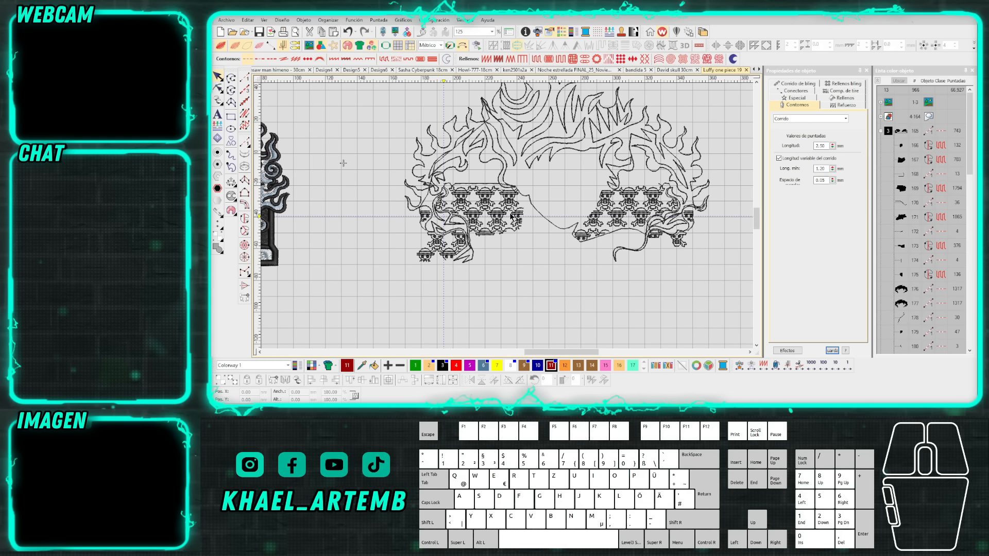
Examine the separated black running-stitch pattern beside the Luffy design and compare both.
left_click(582, 186)
scroll(378, 175, "down", 1)
scroll(507, 216, "down", 1)
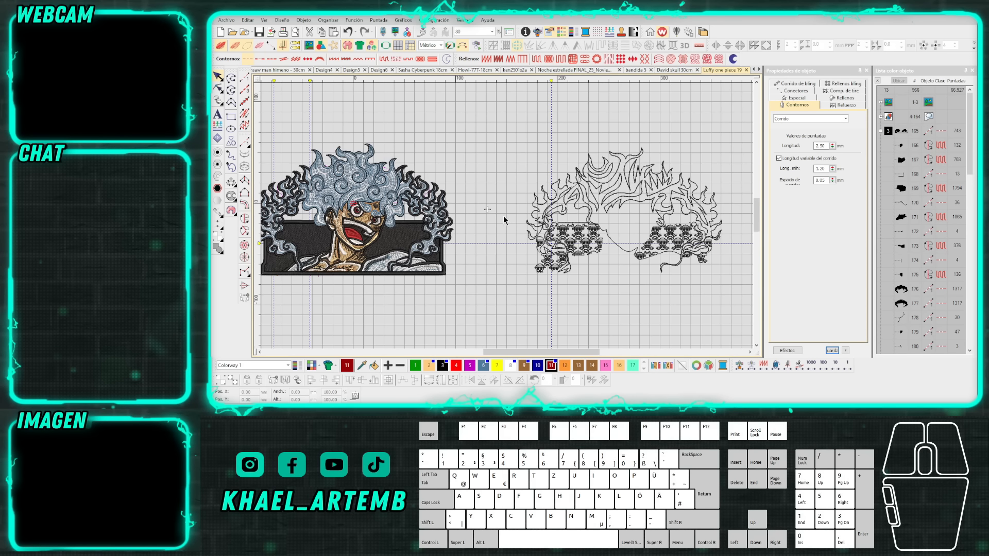
scroll(376, 227, "up", 1)
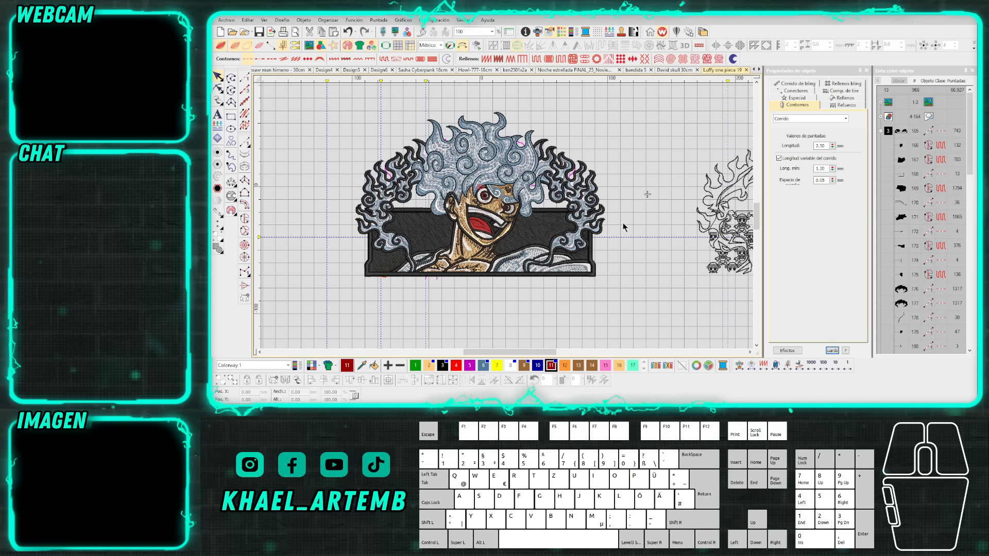
scroll(509, 221, "up", 4)
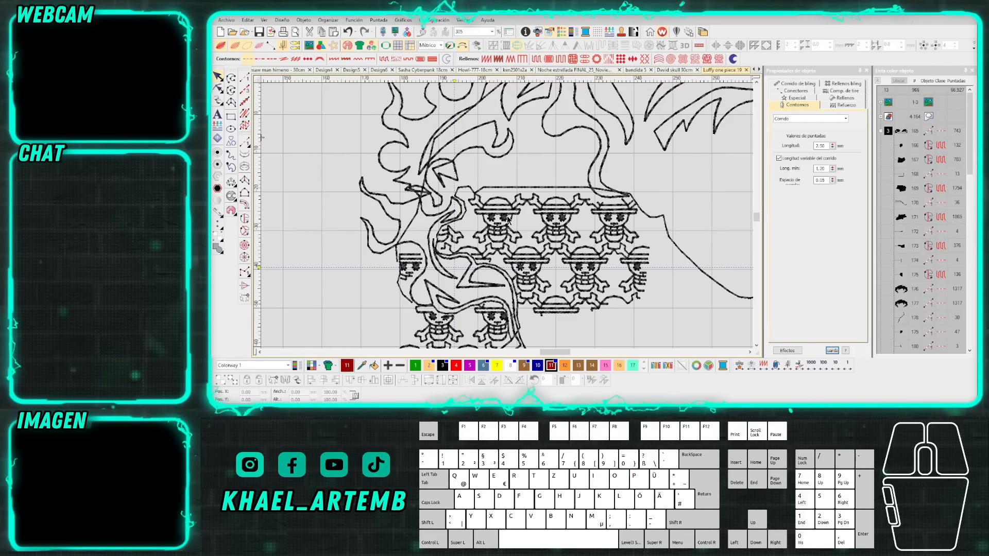
scroll(507, 218, "down", 4)
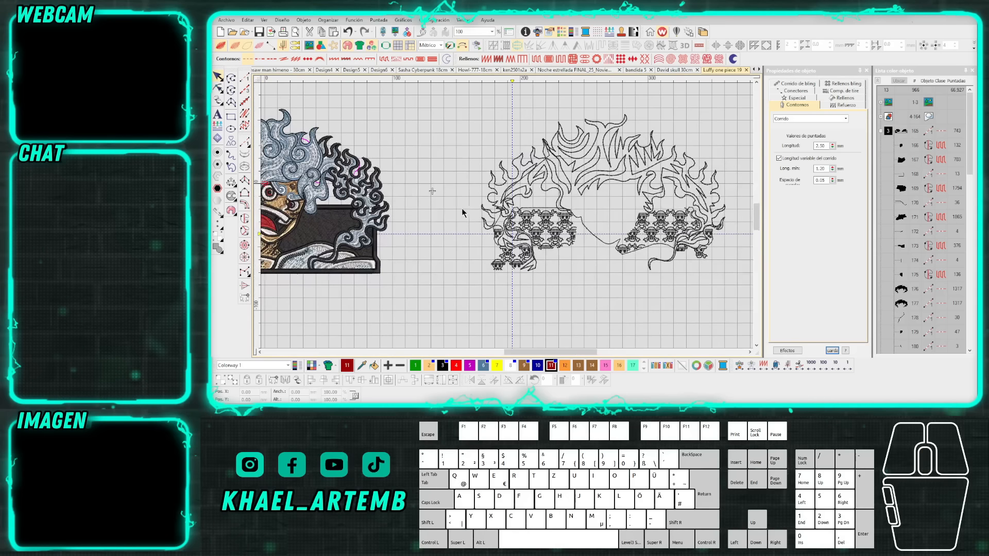
scroll(506, 216, "down", 1)
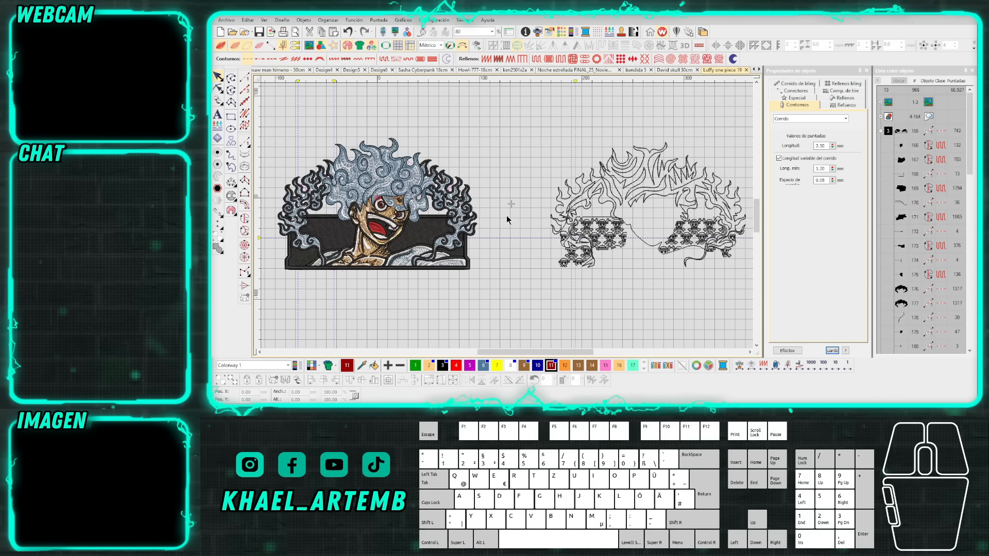
Draw a circle about 65 mm wide in the empty area and give it a dark red (colour 11) Tatami fill.
left_click(244, 219)
scroll(468, 220, "up", 1)
mouse_move(468, 221)
left_mouse_down()
mouse_move(550, 217)
mouse_move(526, 226)
mouse_move(540, 241)
left_mouse_up()
key("Return")
left_click(536, 60)
Add two overlapping offset copies of the Tatami circle, one in orange (colour 12) and one in brown (colour 14).
left_click(564, 365)
left_click(591, 366)
scroll(537, 249, "up", 2)
key("t")
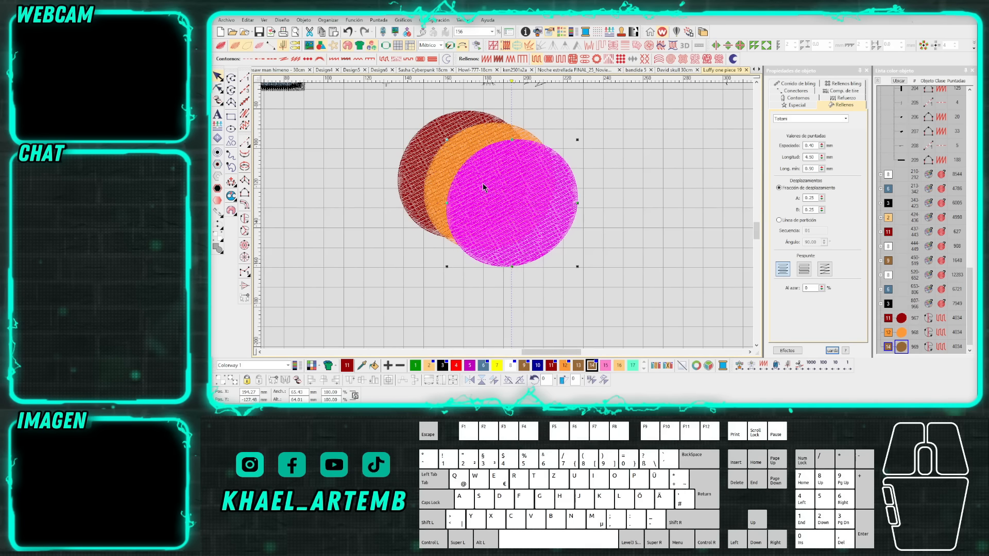
Examine the stitch layers where the dark red, orange and brown circles overlap.
scroll(484, 184, "up", 6)
scroll(514, 202, "down", 7)
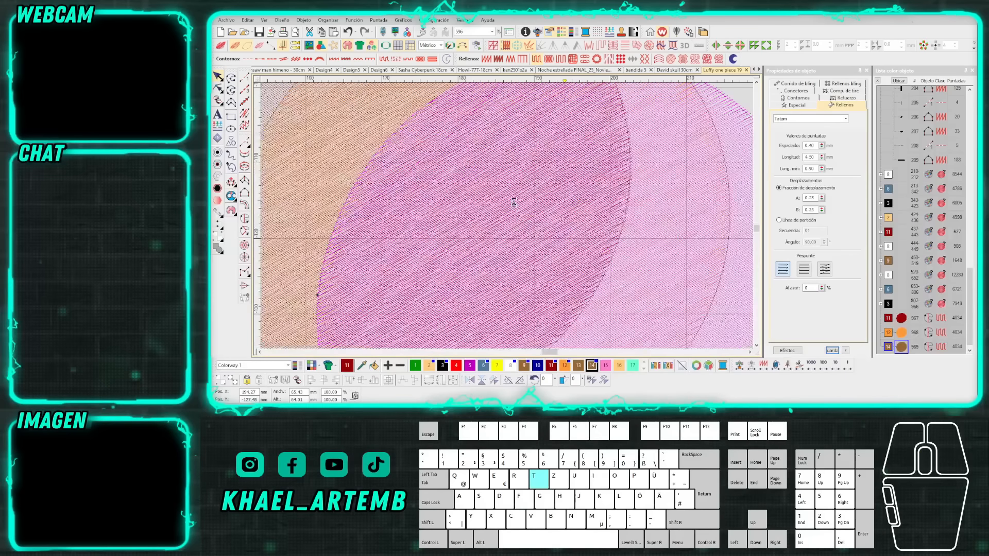
left_click_drag(595, 292, 394, 165)
scroll(507, 216, "down", 2)
scroll(508, 208, "up", 1)
left_click(515, 217)
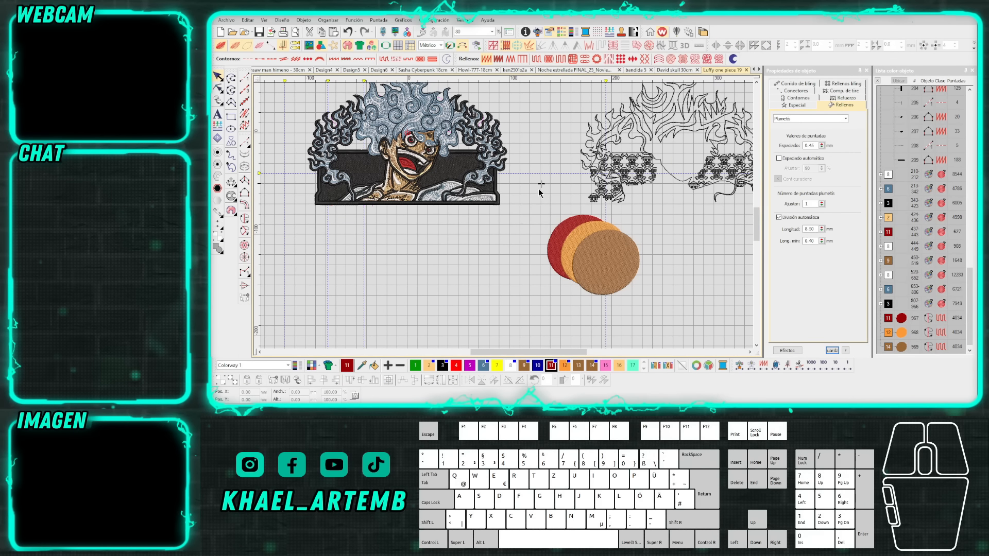
scroll(508, 216, "down", 1)
key("0")
scroll(515, 211, "up", 4)
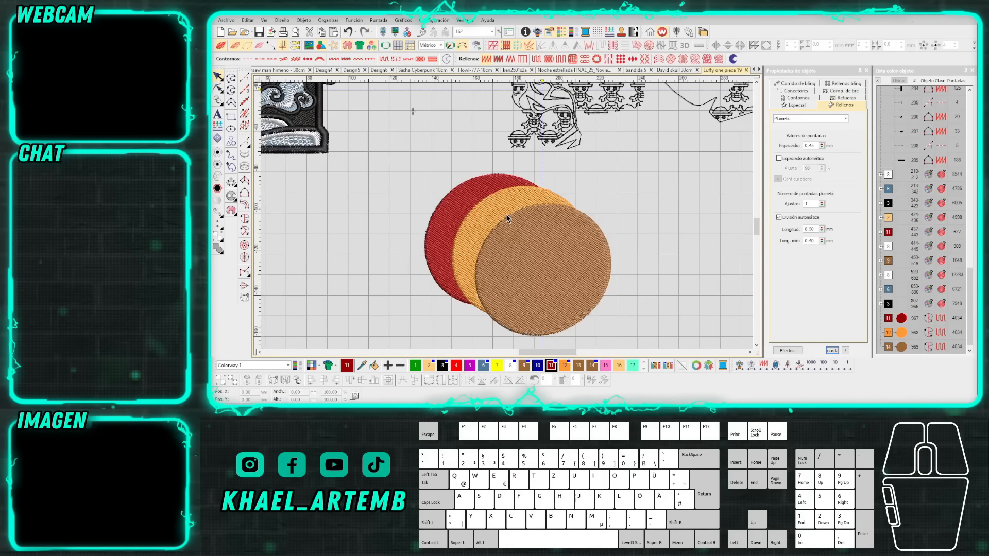
Move the brown circle further over the dark red and orange circles and inspect the stacked stitch layers.
left_click(581, 210)
left_click_drag(581, 207, 558, 206)
left_click_drag(621, 237, 495, 182)
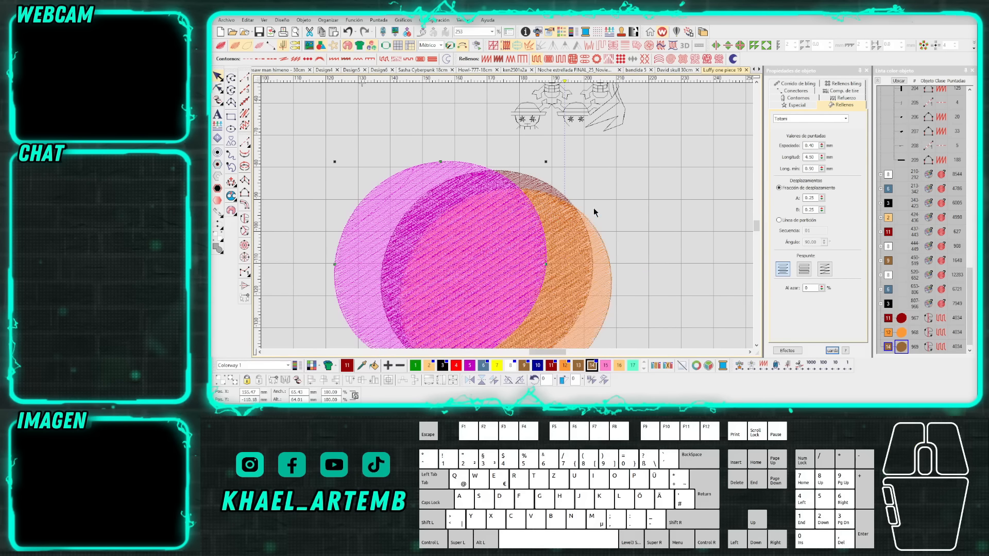
left_click(618, 198)
scroll(506, 215, "down", 1)
scroll(498, 220, "up", 3)
scroll(499, 214, "down", 8)
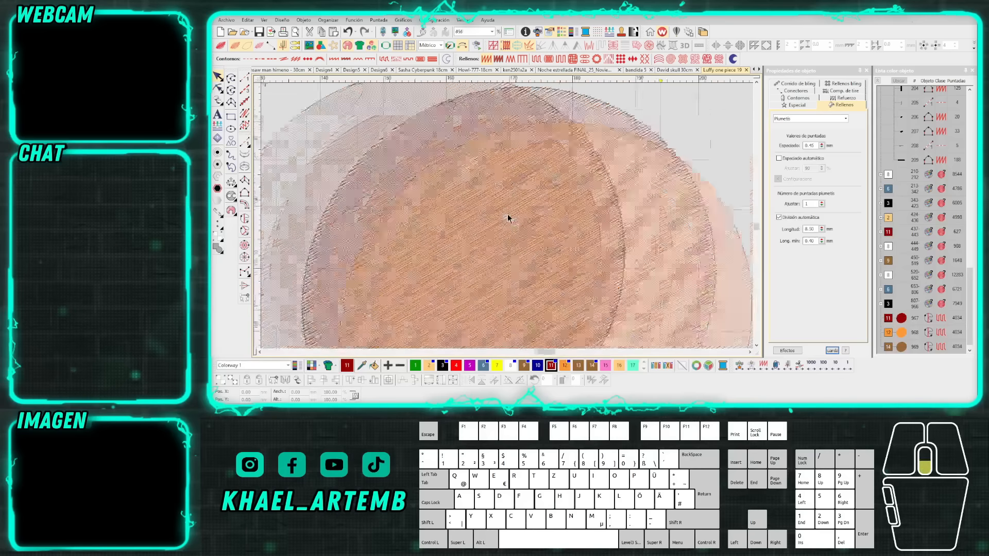
scroll(506, 215, "down", 3)
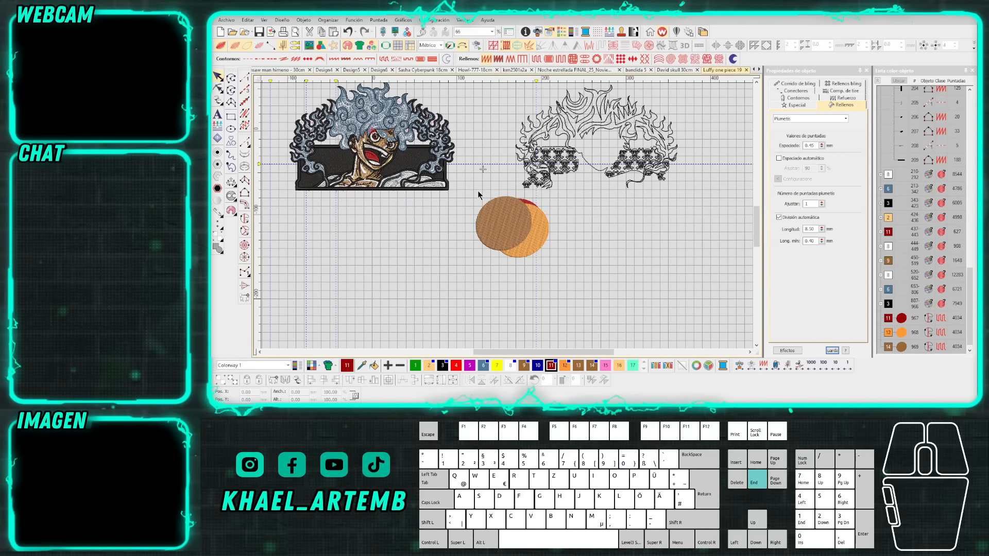
key("0")
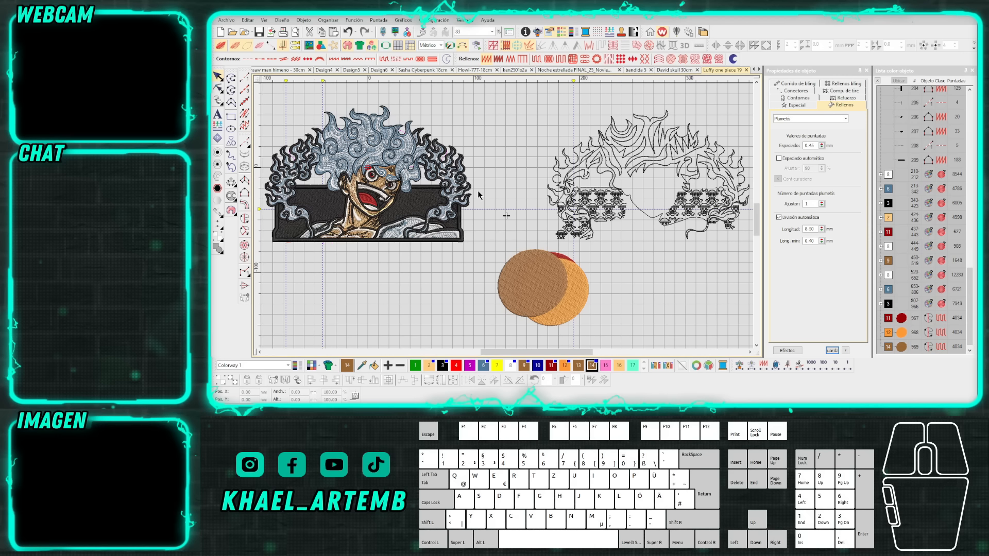
scroll(477, 191, "up", 2)
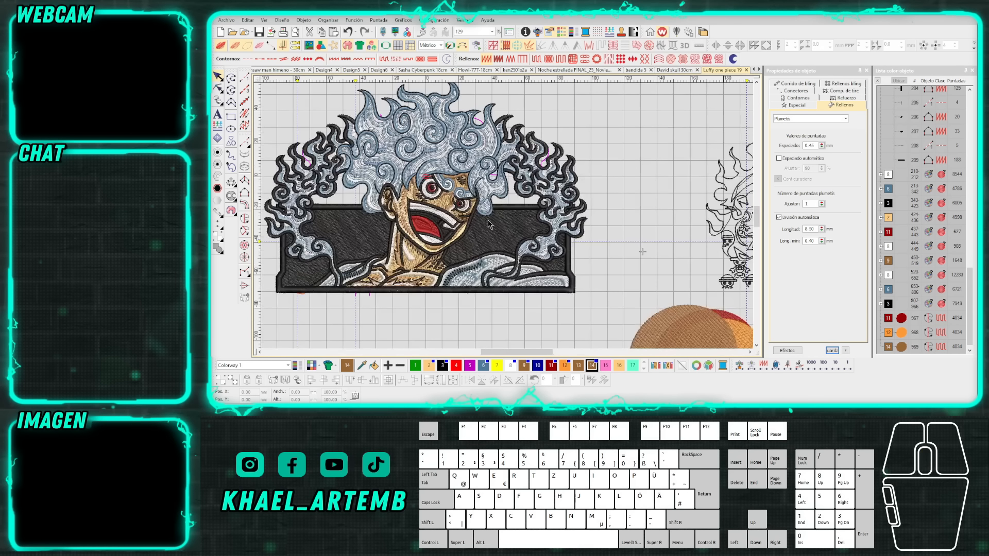
Undo the circle additions and the separation of the skull pattern from the Luffy design's background.
key("ctrl+y")
key("ctrl+z")
key("ctrl+z")
key("ctrl+z")
key("ctrl+z")
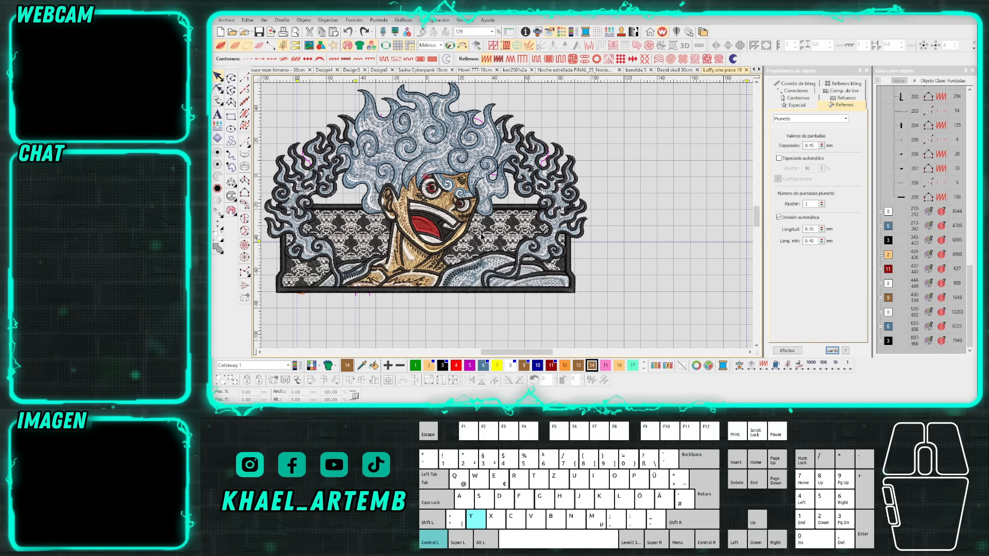
Inspect the blue running-stitch strands between the hair curls.
scroll(442, 195, "up", 2)
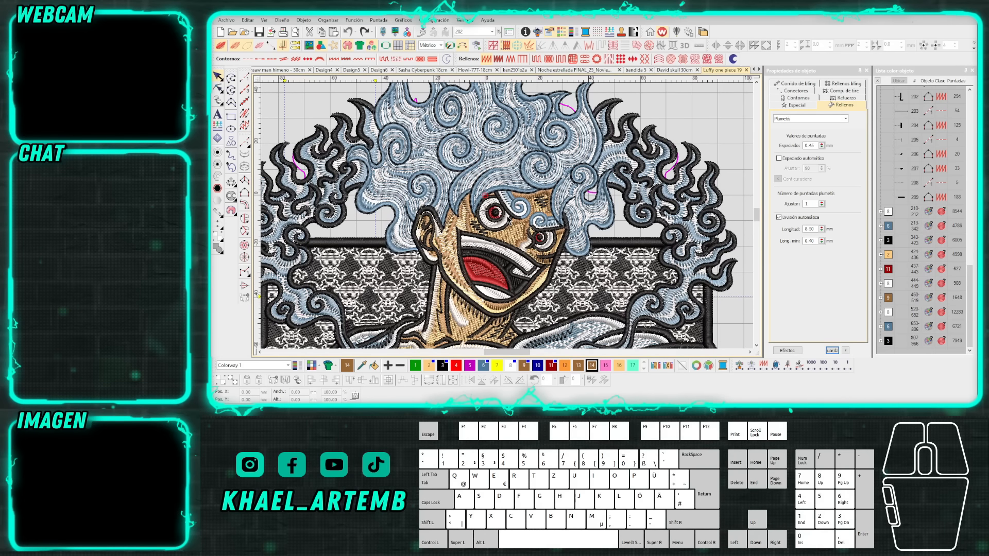
scroll(507, 215, "up", 7)
left_click(511, 211)
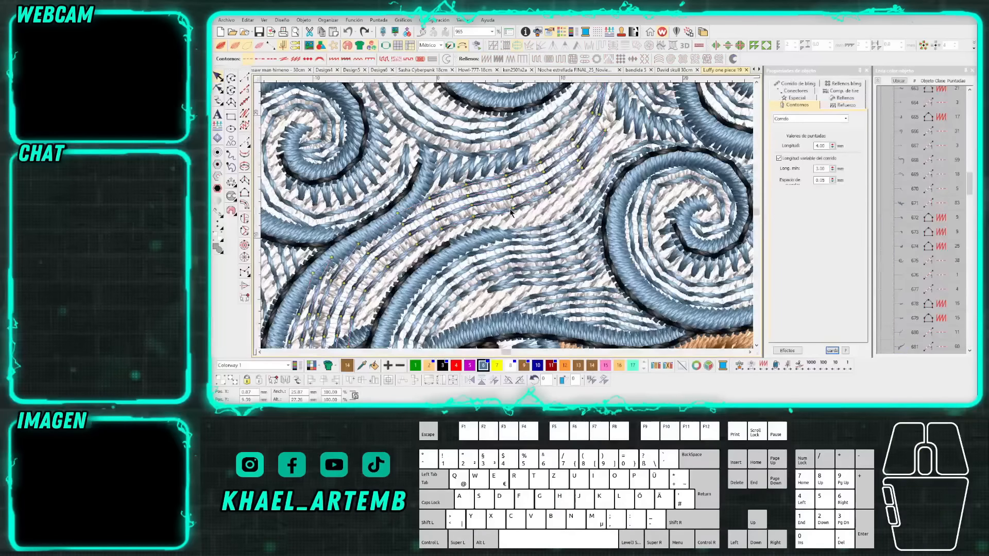
scroll(511, 211, "up", 2)
left_click_drag(507, 213, 508, 210)
key("Escape")
Try tracing a running-stitch path out and back along the strands between the hair curls.
left_click(244, 78)
scroll(507, 215, "down", 2)
scroll(507, 215, "down", 1)
left_click(436, 258)
left_click(479, 243)
left_click(542, 179)
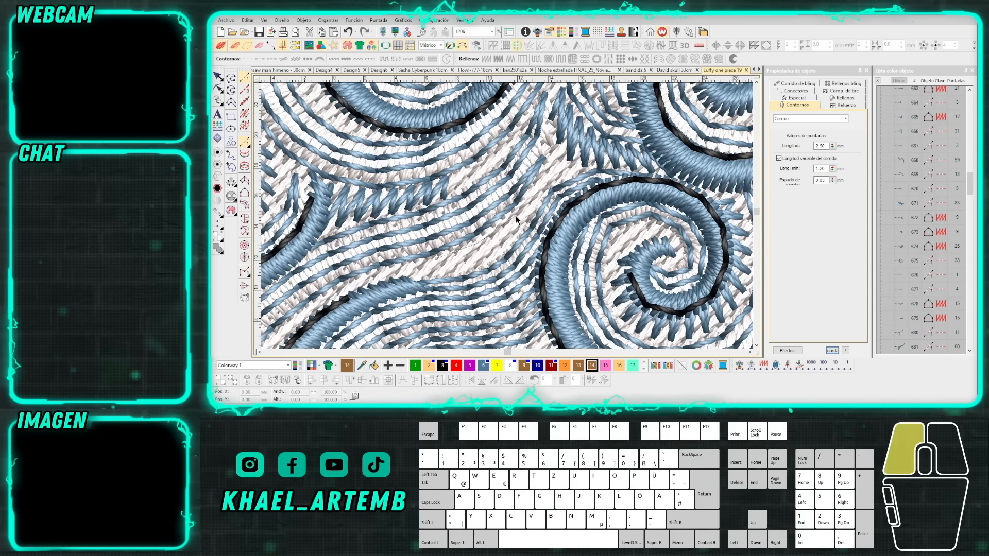
left_click(521, 226)
left_click(485, 249)
left_click(435, 265)
left_click(487, 257)
left_click(523, 234)
key("Return")
Examine the widely spaced blue satin strands inside the flame-shaped hair locks.
scroll(519, 241, "down", 4)
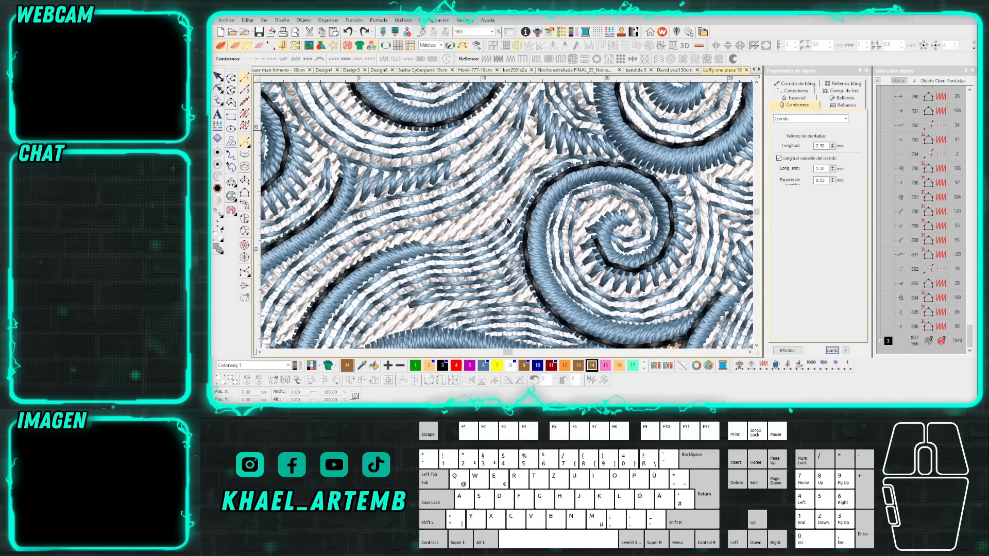
left_click_drag(651, 173, 506, 216)
scroll(507, 215, "down", 1)
scroll(581, 235, "up", 2)
left_click_drag(582, 235, 515, 216)
scroll(515, 216, "up", 2)
key("Escape")
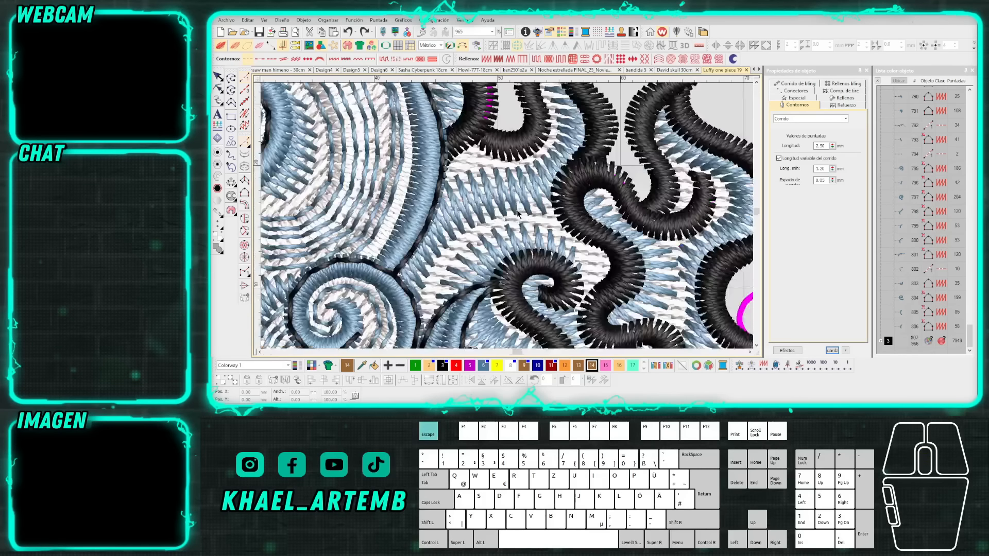
left_click(522, 219)
key("ctrl+y")
scroll(522, 219, "down", 7)
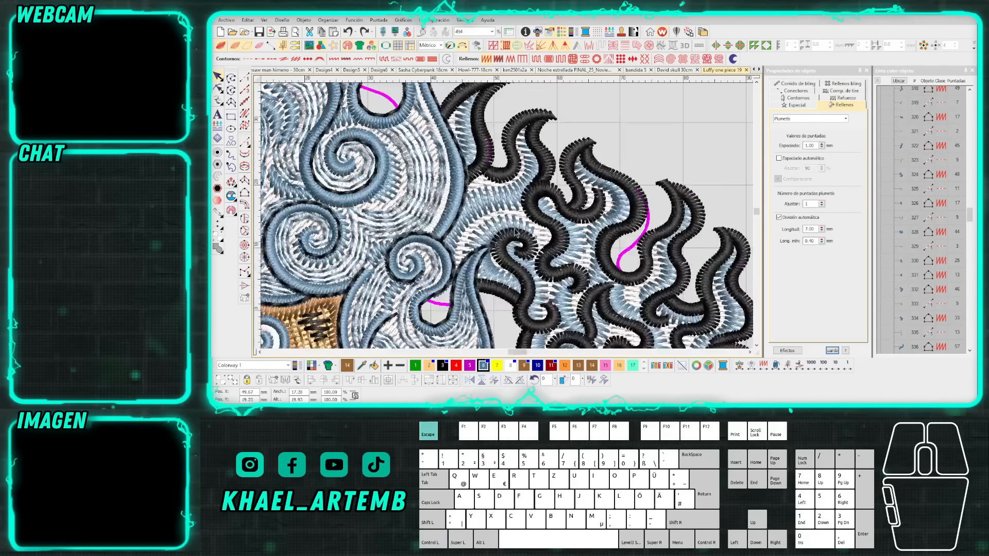
key("Escape")
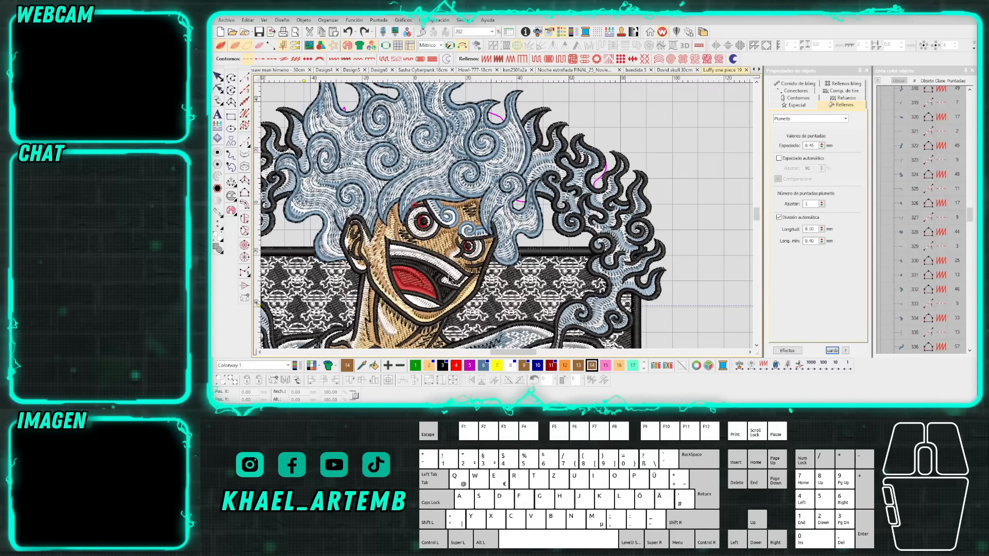
Examine the Tatami fills and shading stitches of Luffy's face and neck.
scroll(453, 280, "down", 2)
scroll(510, 216, "up", 5)
scroll(509, 215, "up", 3)
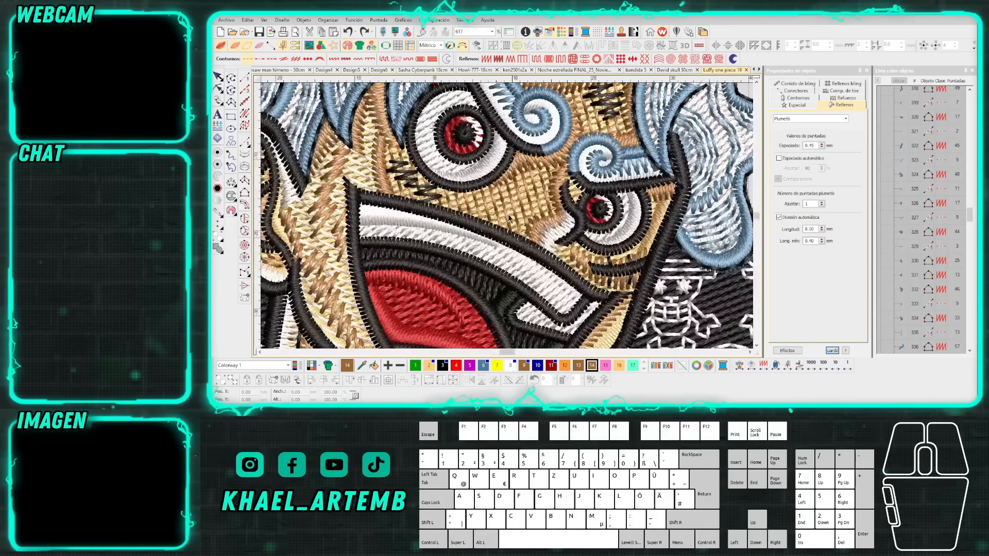
left_click(520, 171)
scroll(522, 168, "down", 3)
scroll(504, 217, "up", 3)
left_click(484, 204)
scroll(484, 203, "down", 2)
scroll(505, 217, "down", 3)
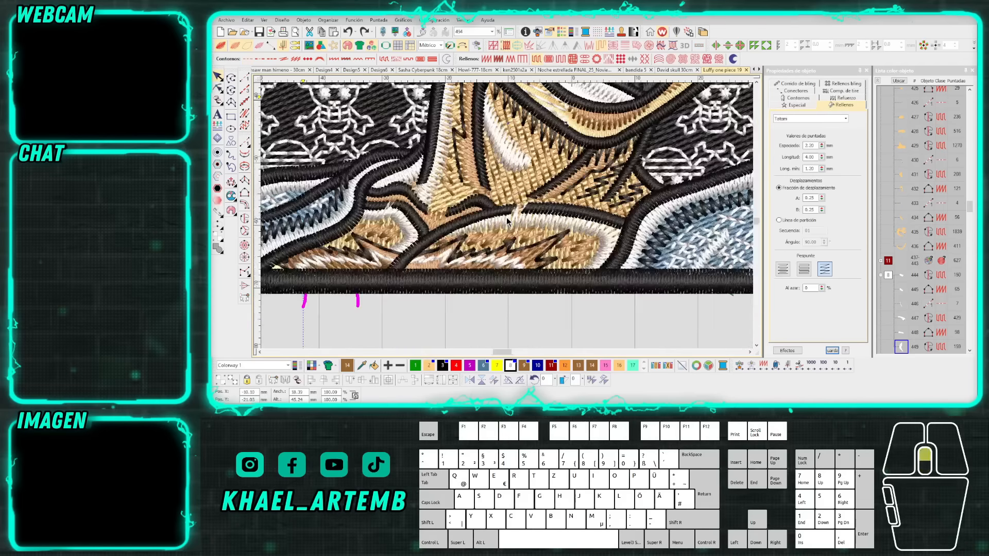
scroll(507, 218, "down", 3)
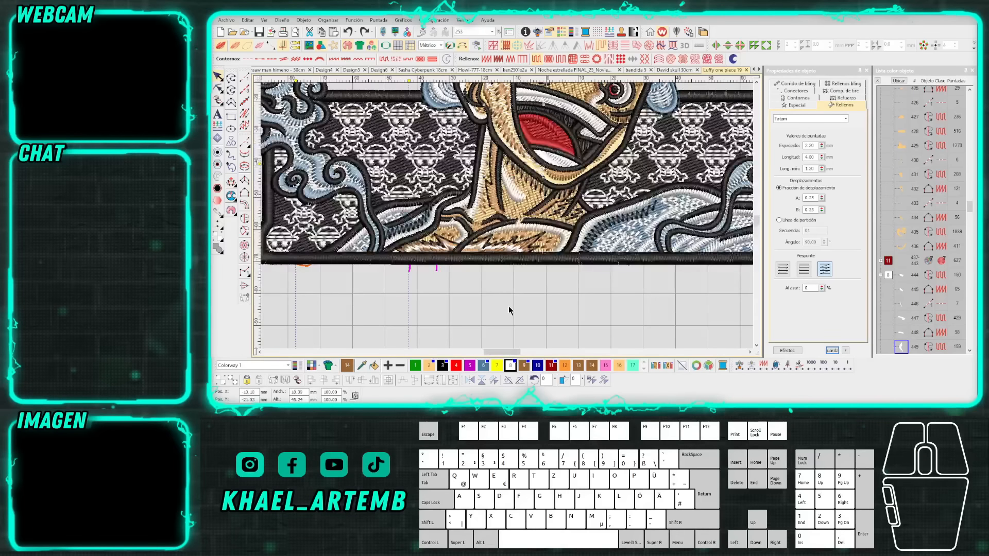
left_click(508, 305)
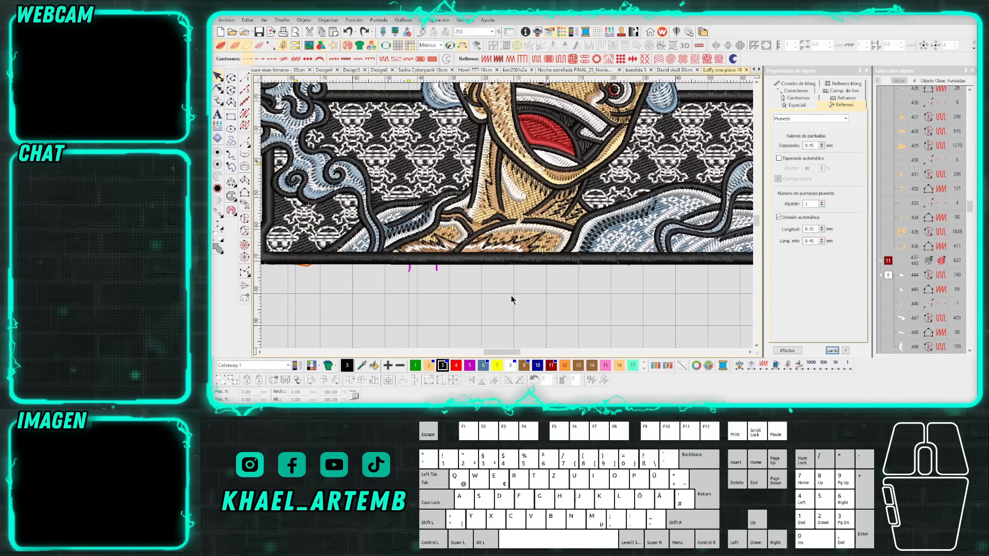
Collapse the colour-object list to its colour blocks.
scroll(511, 300, "down", 2)
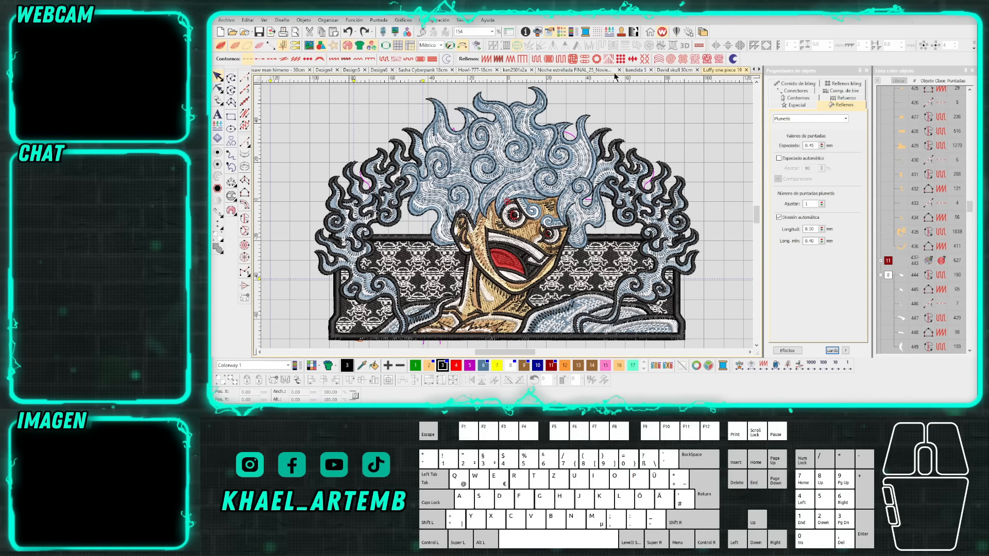
left_click(718, 124)
left_click(878, 81)
left_click(731, 136)
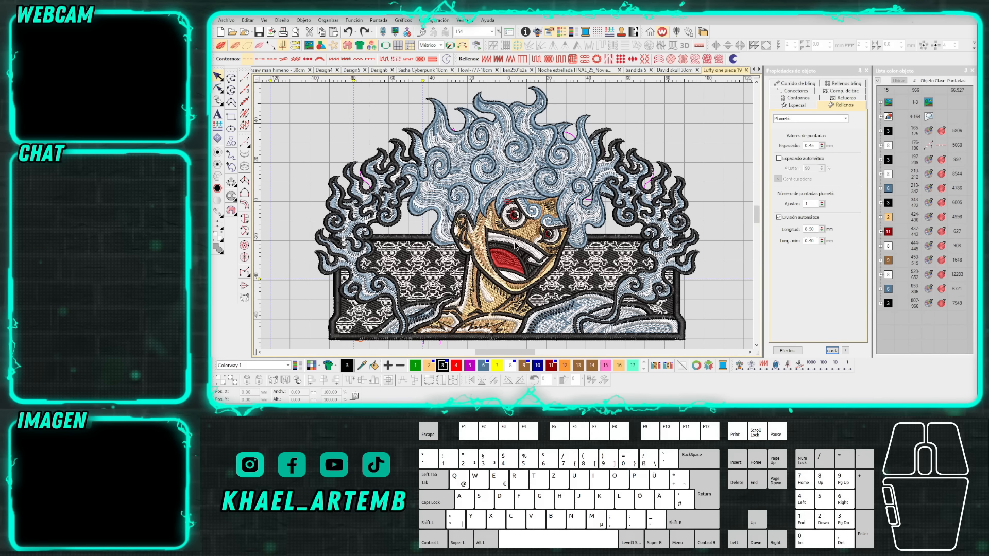
Inspect the brown running-stitch shading beside the ear, and collapse the colour-object list again.
scroll(507, 215, "up", 8)
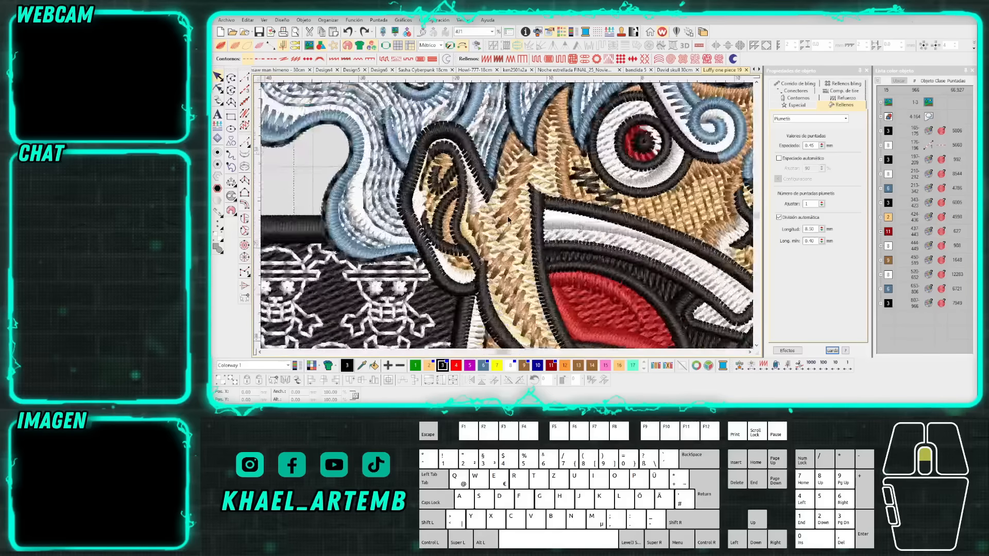
left_click(490, 209)
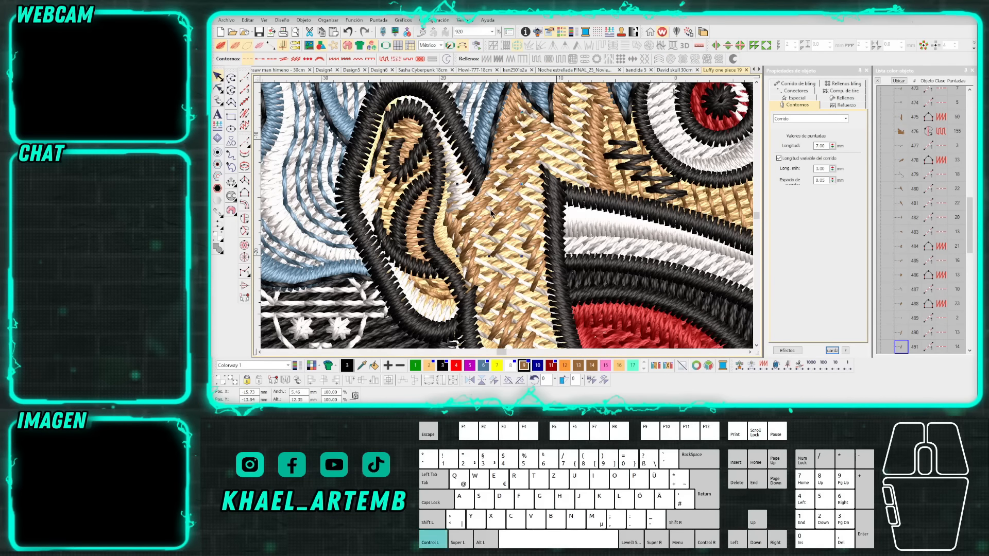
scroll(408, 208, "down", 3)
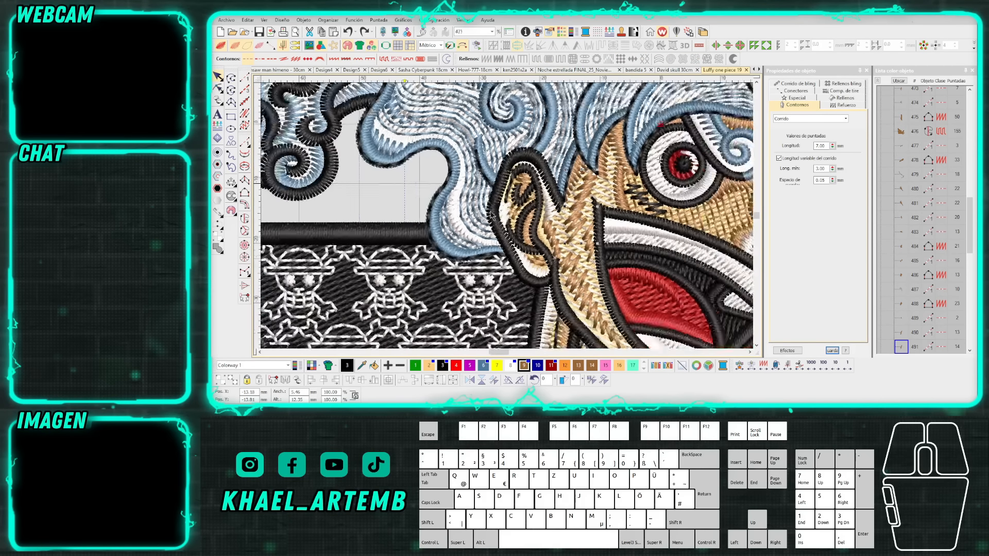
left_click(408, 210)
scroll(408, 209, "down", 6)
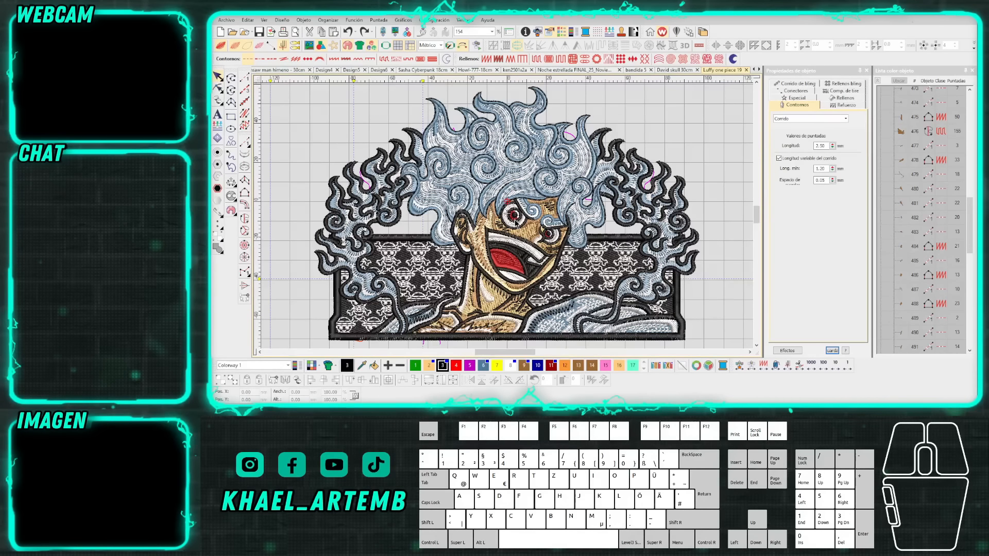
left_click(877, 81)
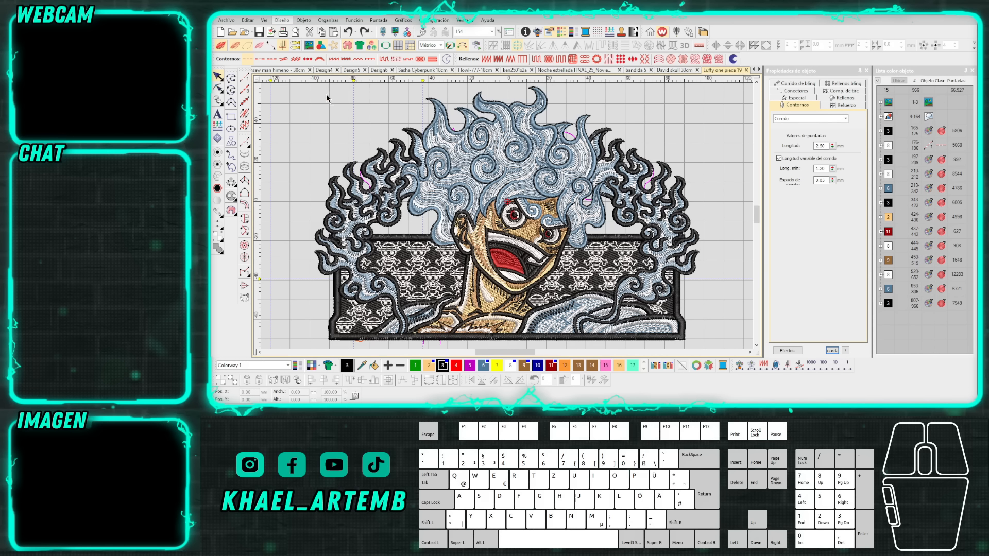
left_click(398, 110)
key("0")
left_click(654, 136)
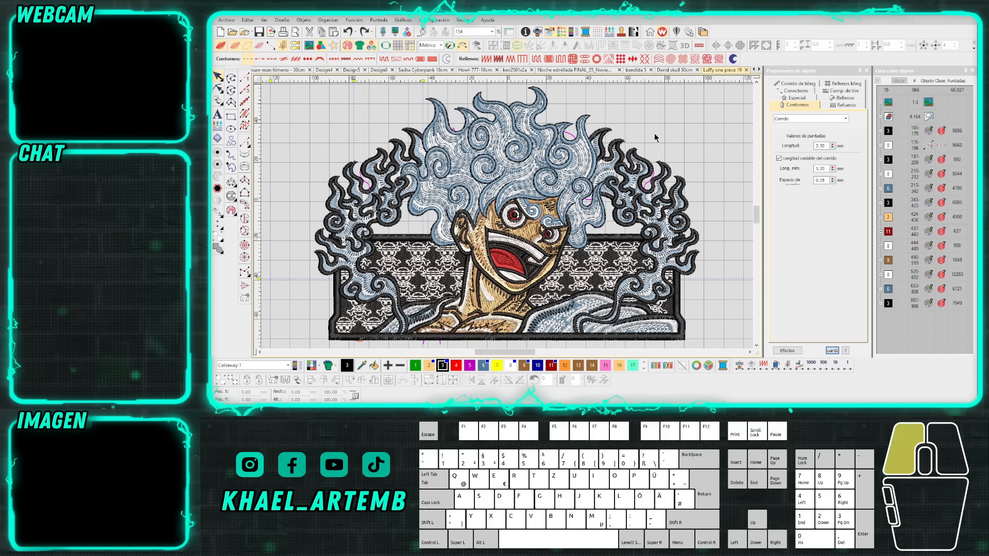